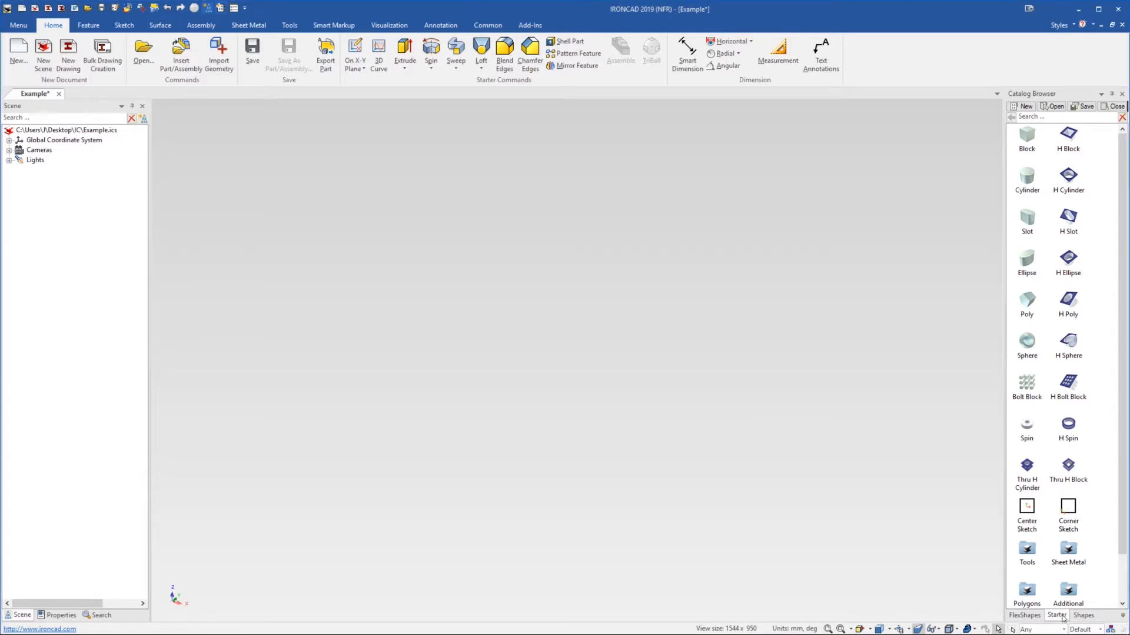
Open the Sheet Metal catalog and its tools, and place a flat Stock piece in the empty scene
{"action": "double_click", "coordinate": [1073, 553]}
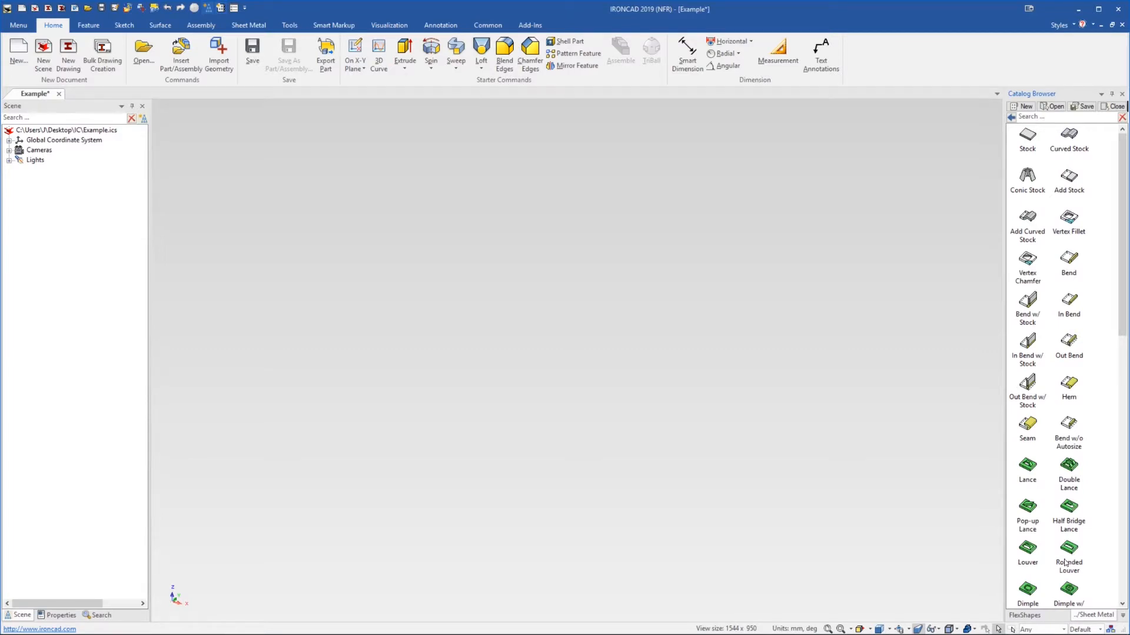
{"action": "left_click", "coordinate": [247, 27]}
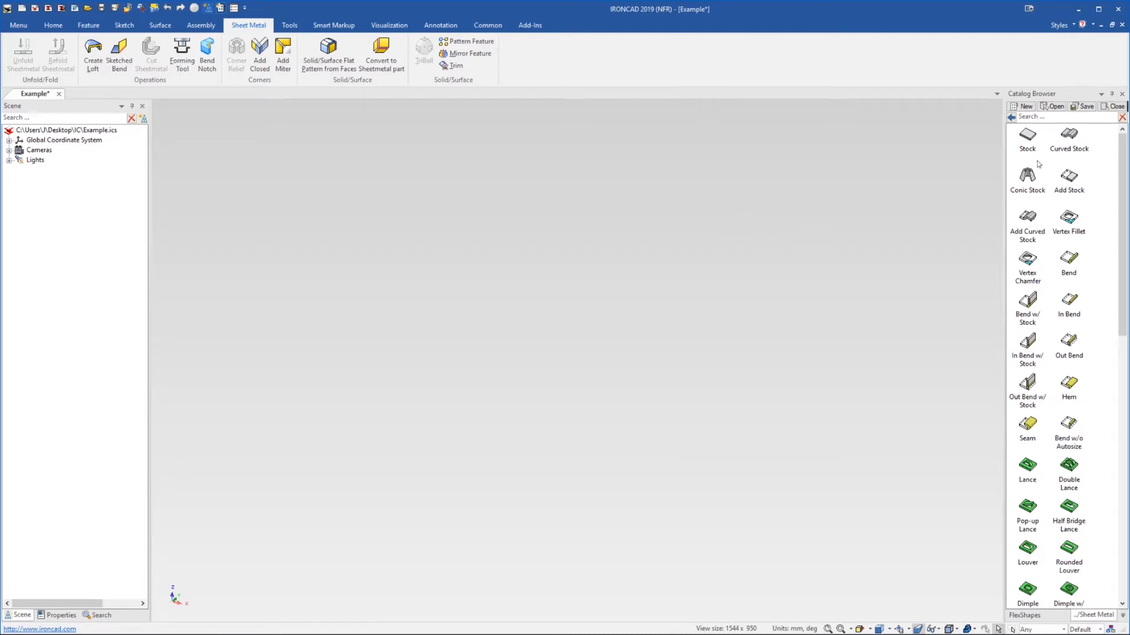
{"action": "left_click_drag", "start_coordinate": [1027, 139], "coordinate": [572, 384]}
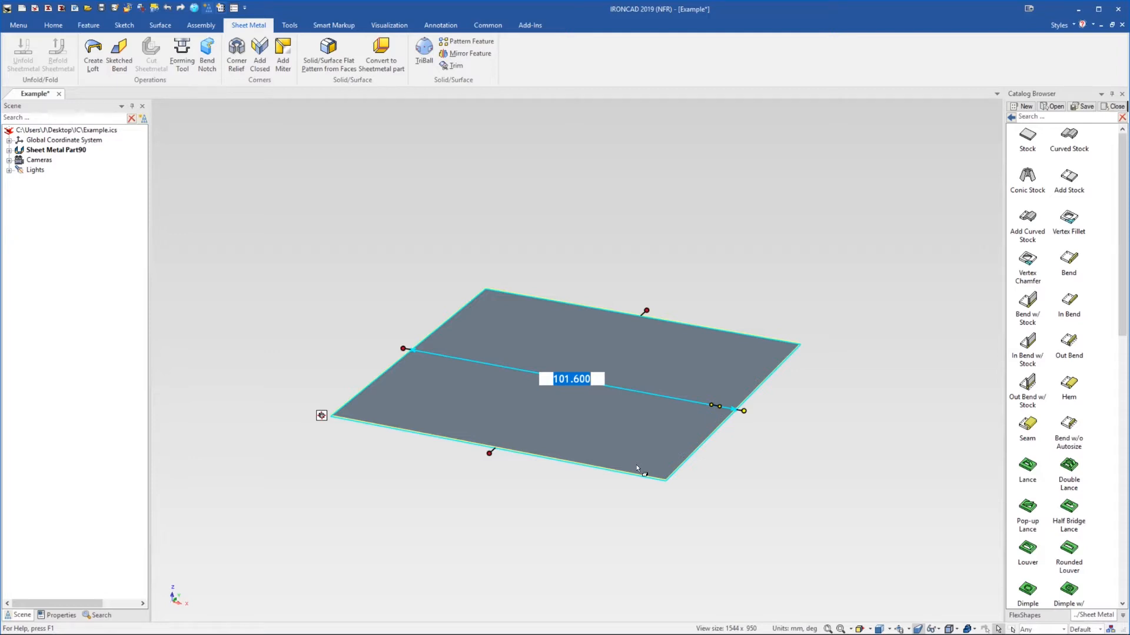
Resize the flat stock to 200 mm long and 80 mm wide
{"action": "left_click_drag", "start_coordinate": [649, 317], "coordinate": [812, 179]}
{"action": "type", "text": "200"}
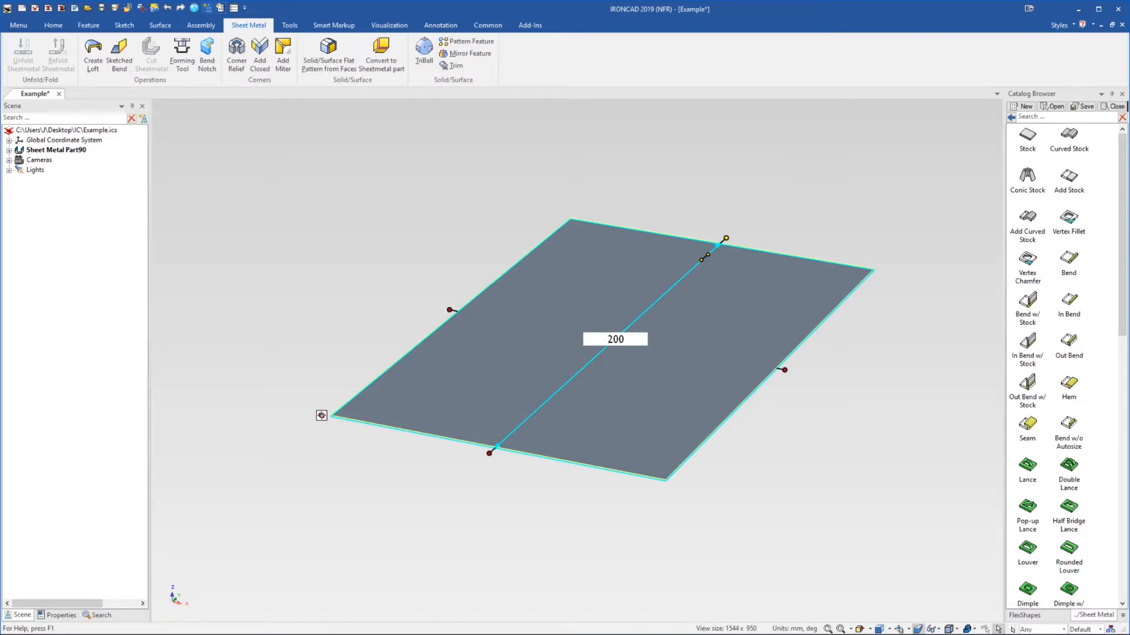
{"action": "key", "text": "Return"}
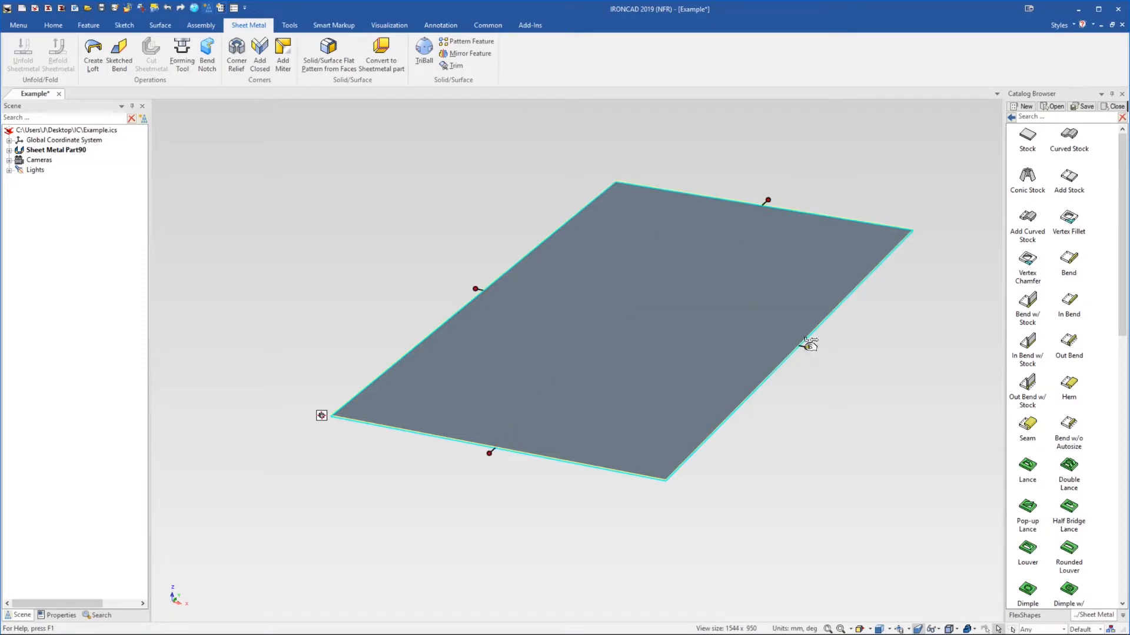
{"action": "left_click_drag", "start_coordinate": [804, 350], "coordinate": [775, 349]}
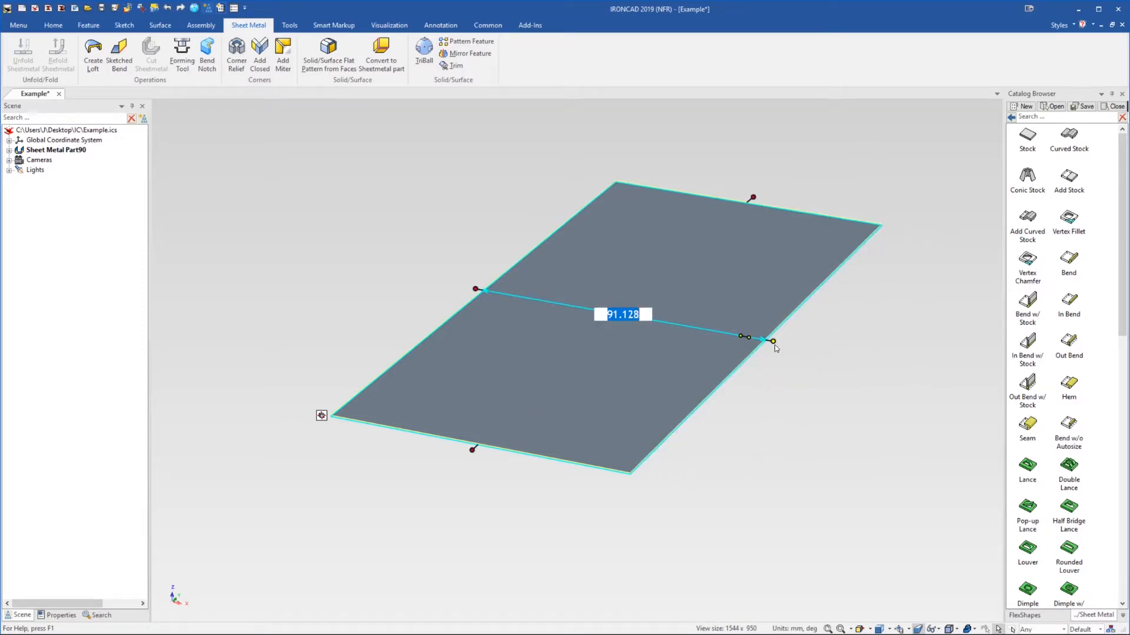
{"action": "type", "text": "80"}
{"action": "key", "text": "Tab"}
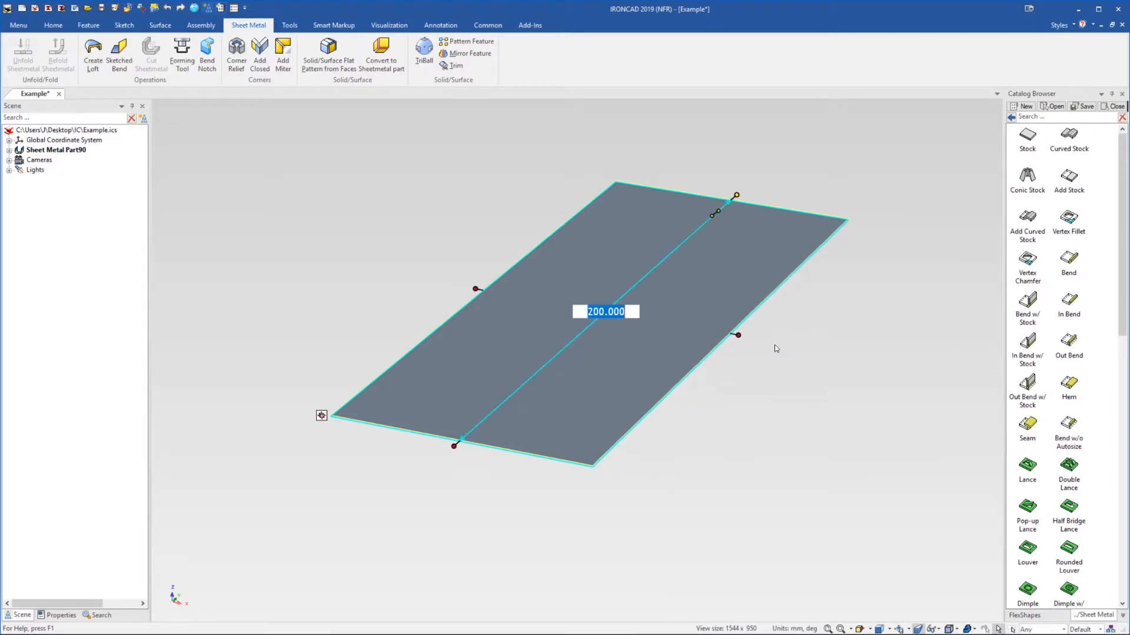
{"action": "scroll", "coordinate": [740, 277], "scroll_direction": "down", "scroll_amount": 2}
{"action": "scroll", "coordinate": [702, 316], "scroll_direction": "up", "scroll_amount": 2}
{"action": "left_click", "coordinate": [764, 411]}
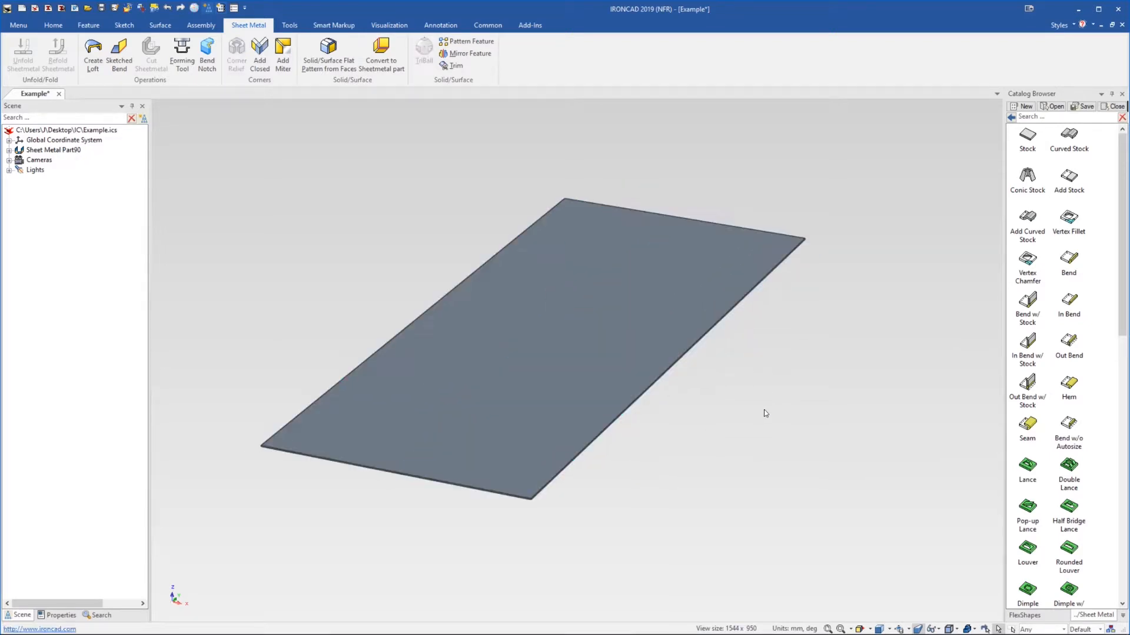
Replace the sheet metal part's stock with Aluminium - 01.5 in its part properties
{"action": "mouse_move", "coordinate": [551, 365]}
{"action": "middle_mouse_down"}
{"action": "mouse_move", "coordinate": [562, 355]}
{"action": "mouse_move", "coordinate": [553, 347]}
{"action": "middle_mouse_up"}
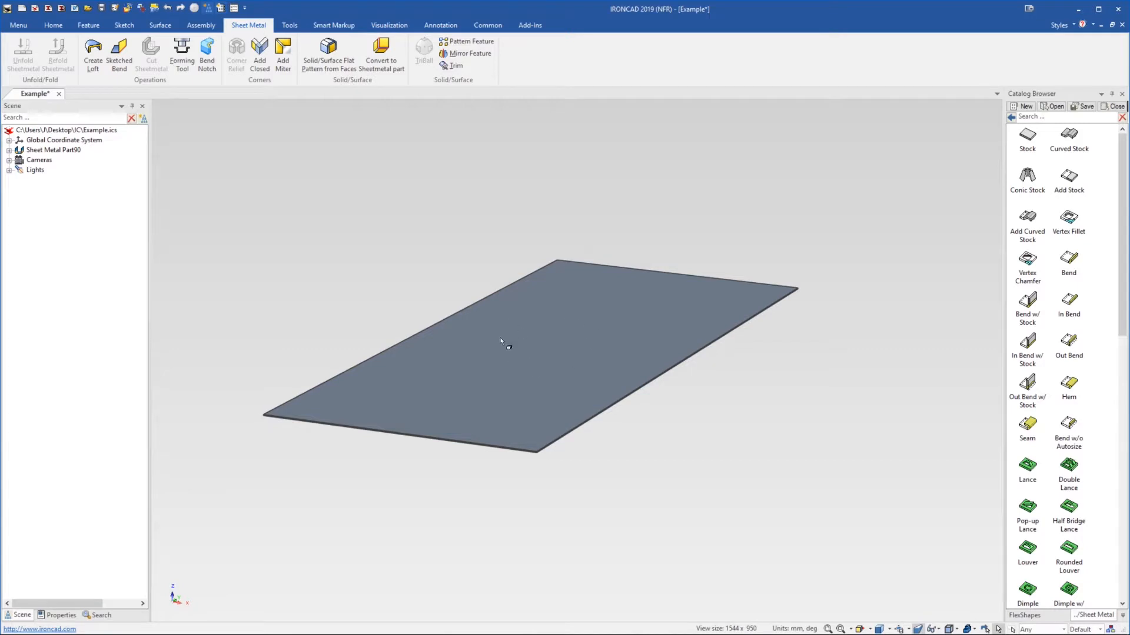
{"action": "right_click", "coordinate": [541, 308]}
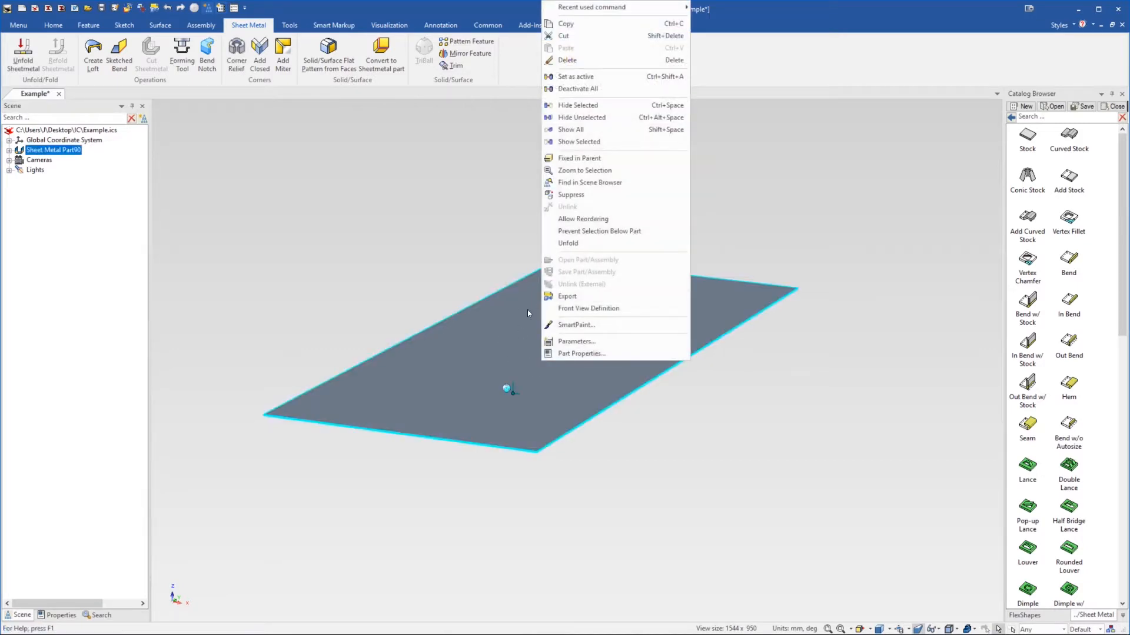
{"action": "left_click", "coordinate": [628, 355]}
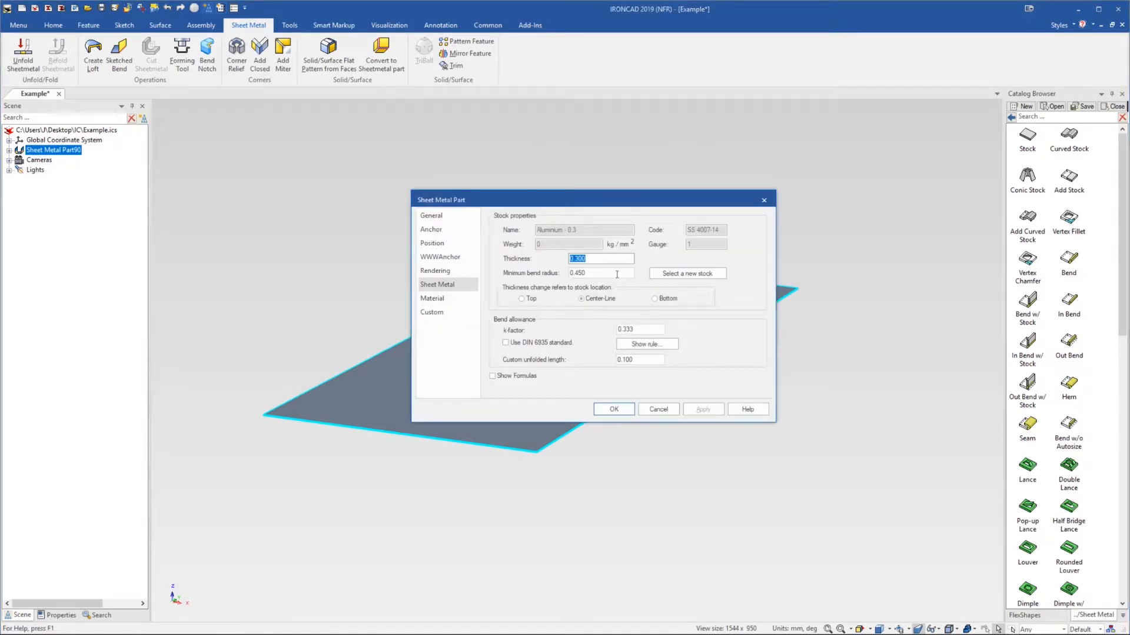
{"action": "left_click", "coordinate": [702, 273]}
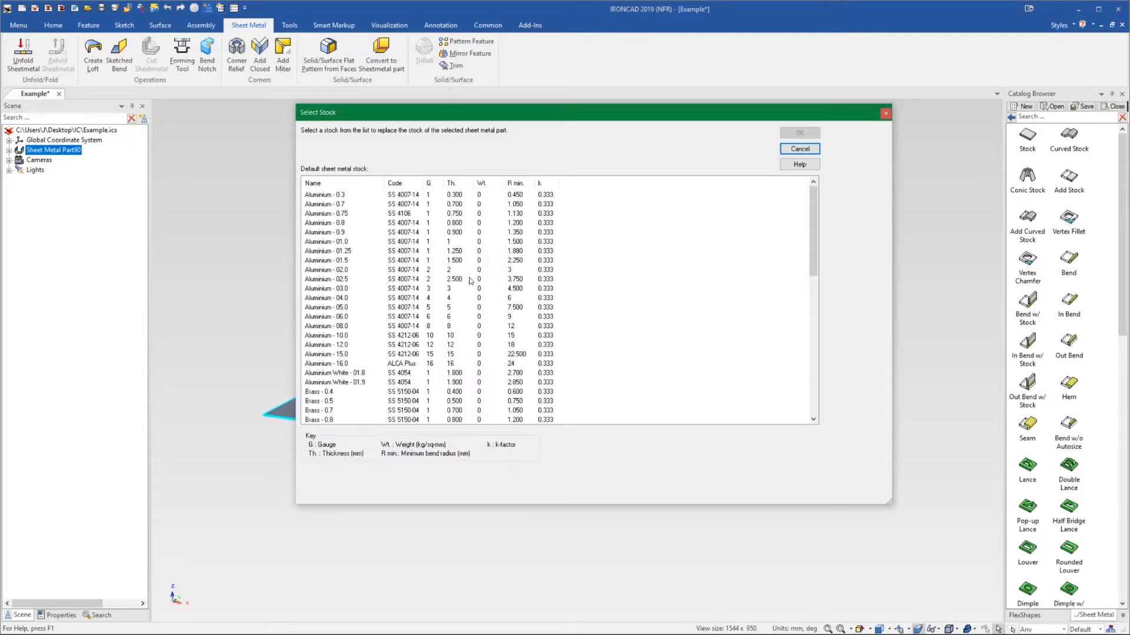
{"action": "left_click", "coordinate": [326, 262]}
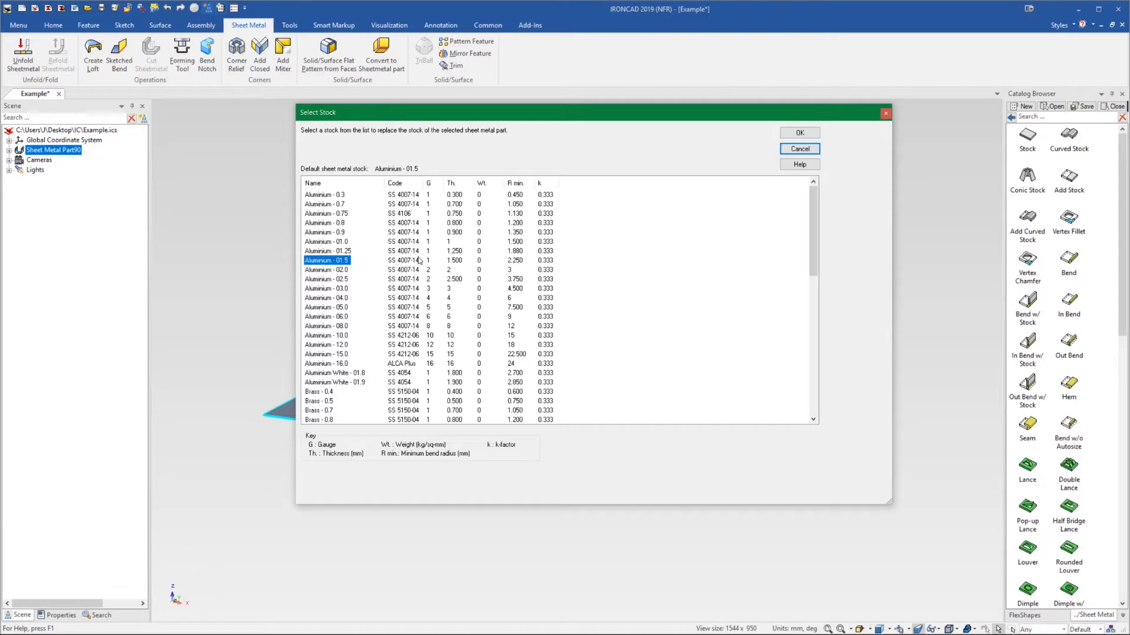
{"action": "left_click", "coordinate": [800, 134]}
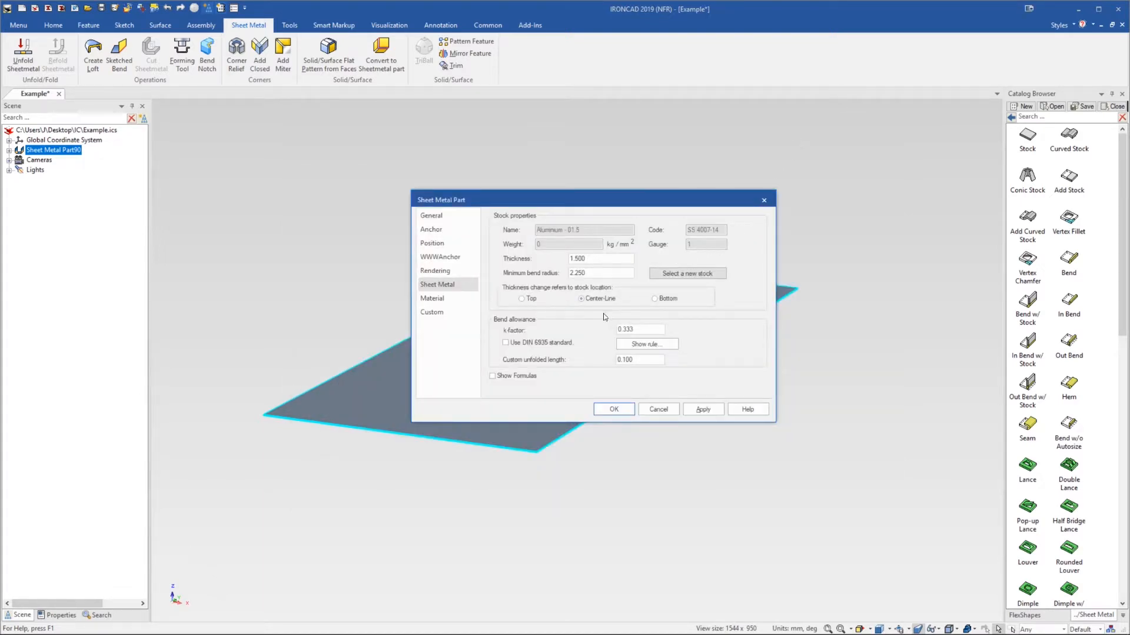
{"action": "left_click", "coordinate": [615, 409]}
{"action": "mouse_move", "coordinate": [532, 402]}
{"action": "middle_mouse_down"}
{"action": "mouse_move", "coordinate": [563, 396]}
{"action": "mouse_move", "coordinate": [542, 393]}
{"action": "middle_mouse_up"}
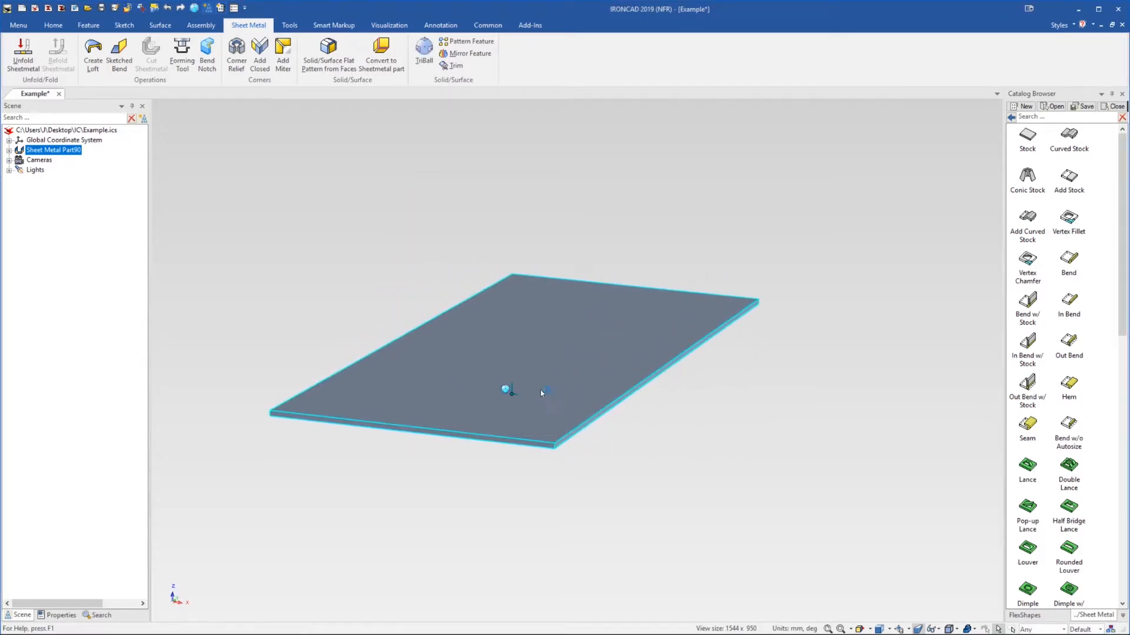
{"action": "left_click", "coordinate": [660, 421]}
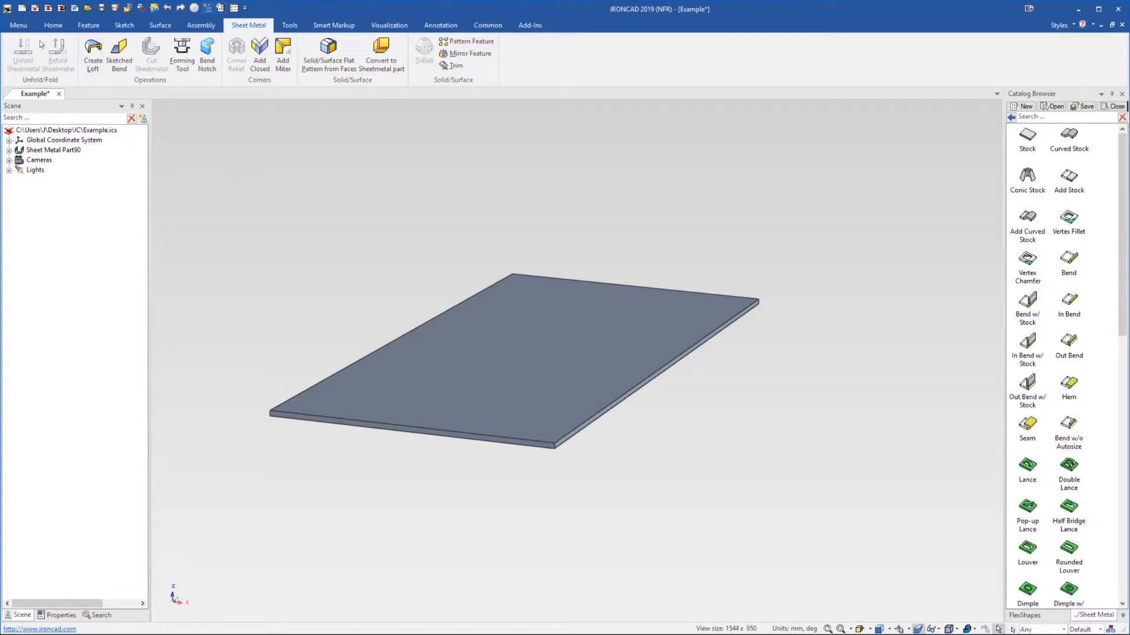
Review the default Stock list and the Sheet Metal settings in the program options, and close them without applying anything
{"action": "left_click", "coordinate": [27, 27]}
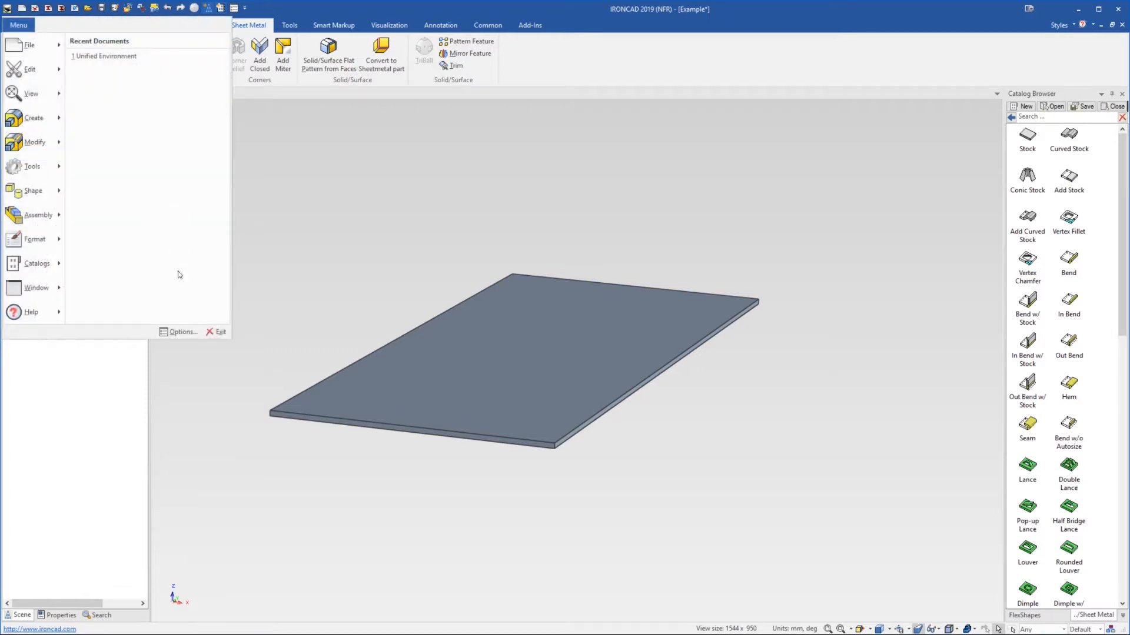
{"action": "left_click", "coordinate": [179, 333]}
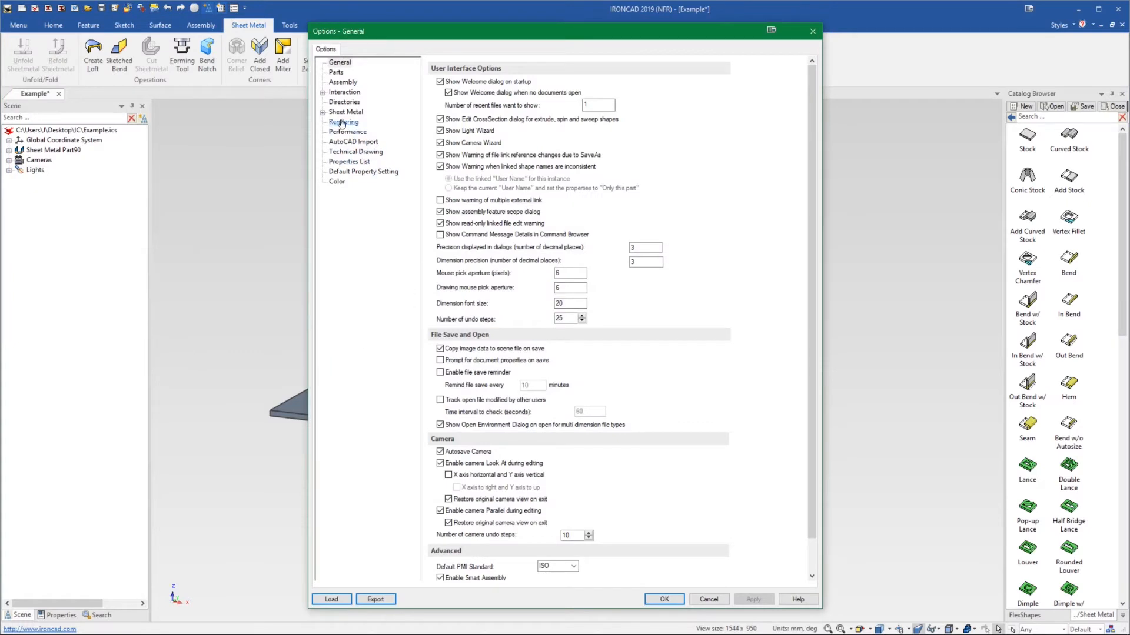
{"action": "left_click", "coordinate": [322, 112]}
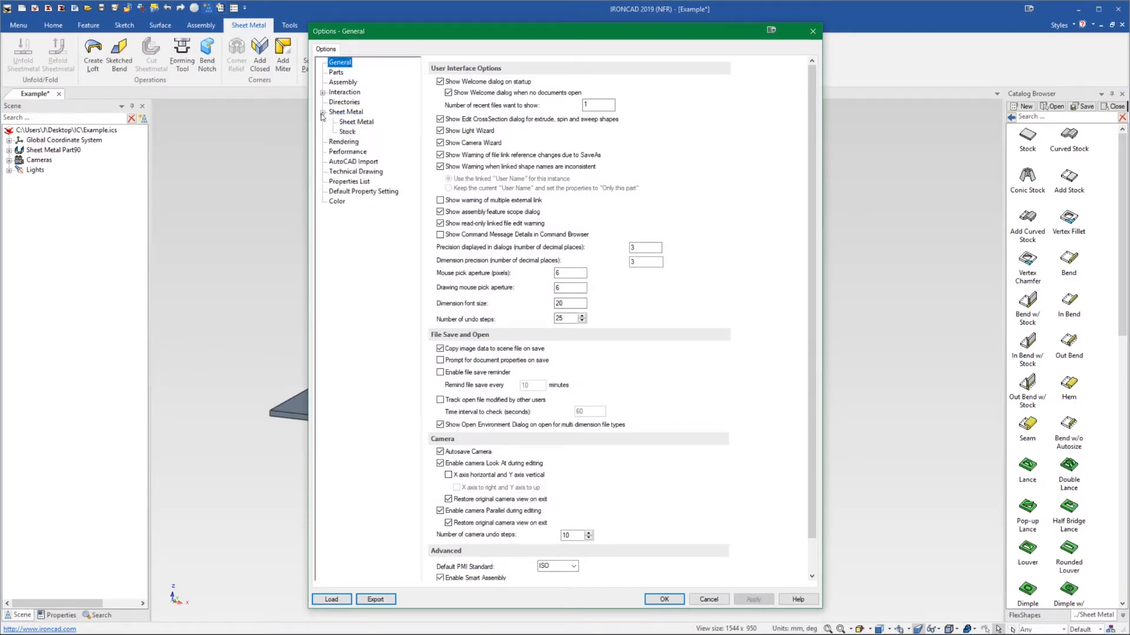
{"action": "left_click", "coordinate": [347, 133]}
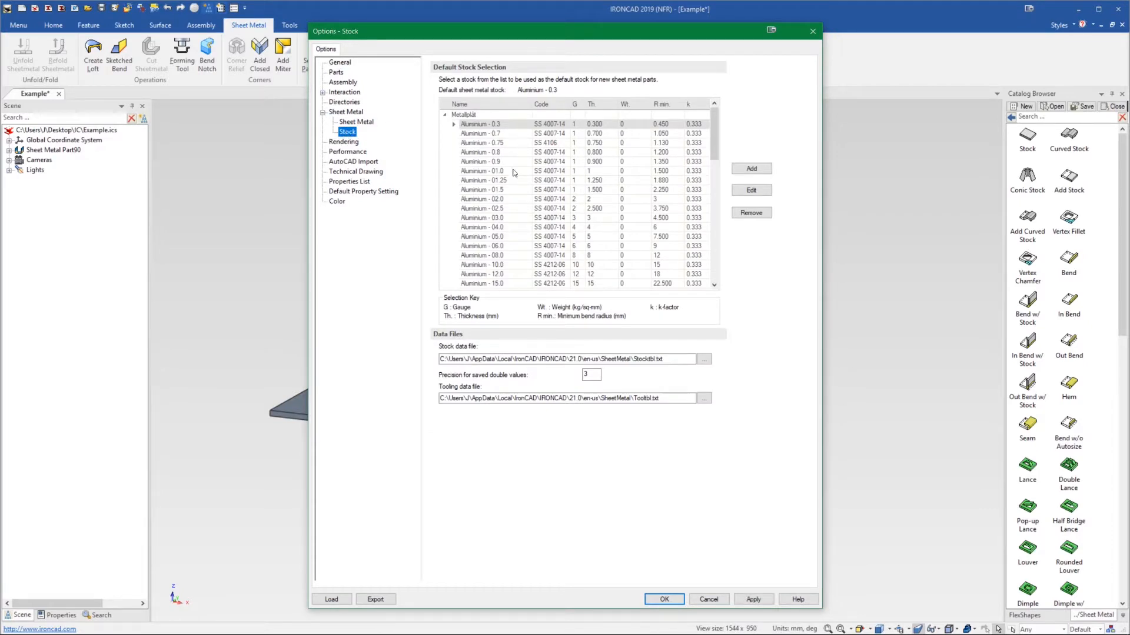
{"action": "left_click", "coordinate": [506, 191]}
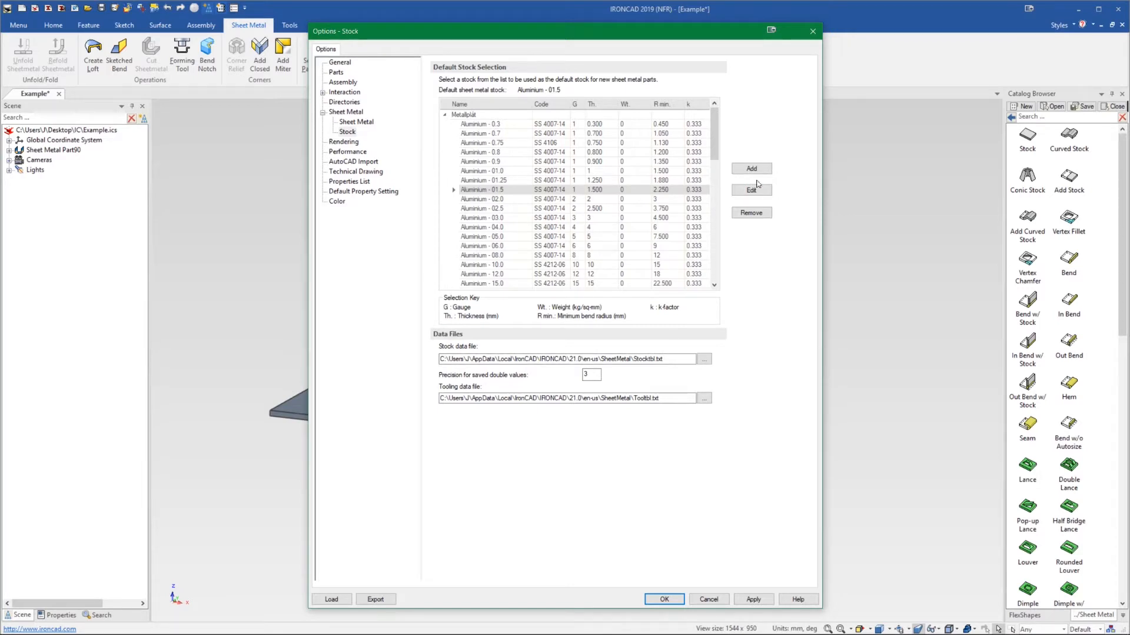
{"action": "left_click", "coordinate": [357, 122]}
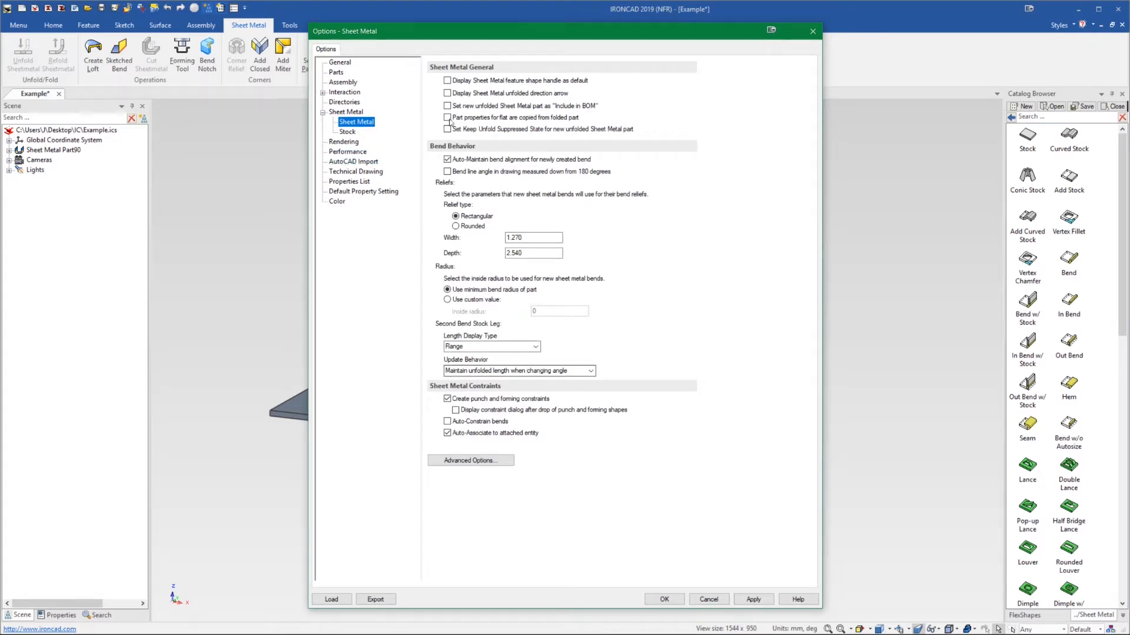
{"action": "left_click", "coordinate": [810, 34]}
Add a Bend from the catalog along the 200 mm edge of the sheet
{"action": "middle_click_drag", "start_coordinate": [584, 322], "coordinate": [599, 321]}
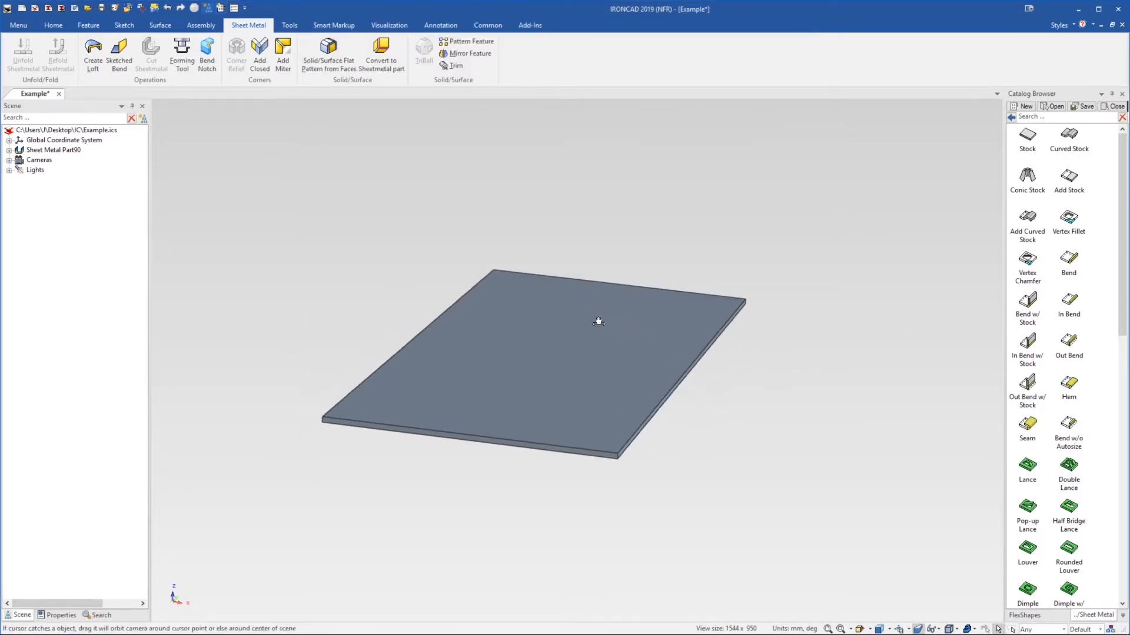
{"action": "middle_click_drag", "start_coordinate": [549, 416], "coordinate": [640, 408]}
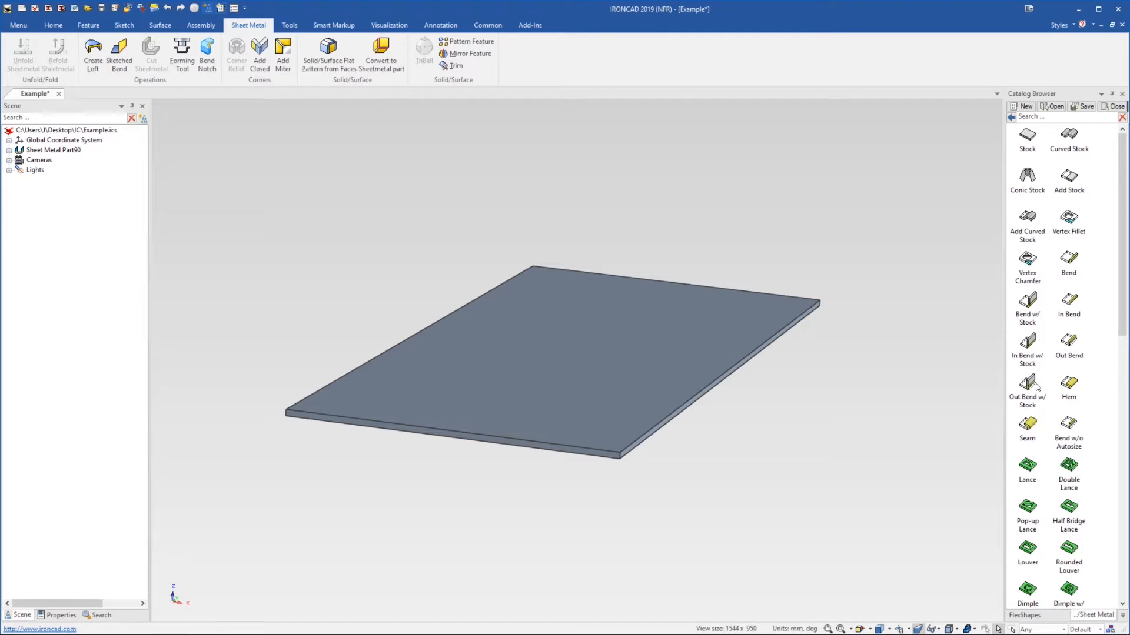
{"action": "left_click_drag", "start_coordinate": [1036, 387], "coordinate": [630, 428]}
{"action": "scroll", "coordinate": [560, 413], "scroll_direction": "up", "scroll_amount": 1}
{"action": "middle_click_drag", "start_coordinate": [605, 424], "coordinate": [620, 426]}
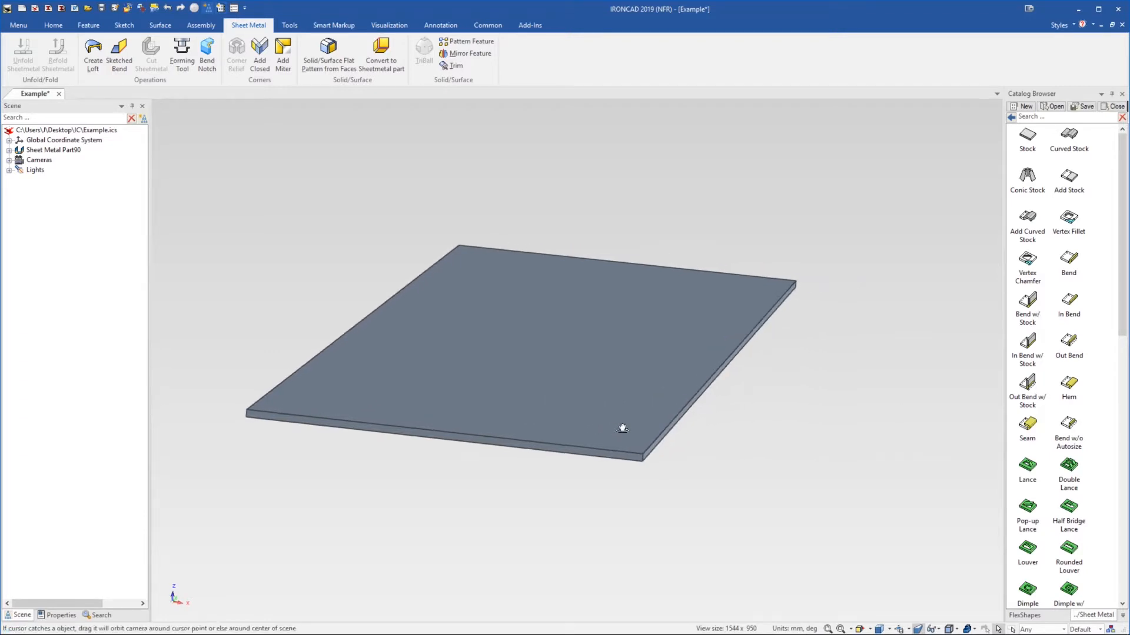
{"action": "scroll", "coordinate": [557, 429], "scroll_direction": "up", "scroll_amount": 2}
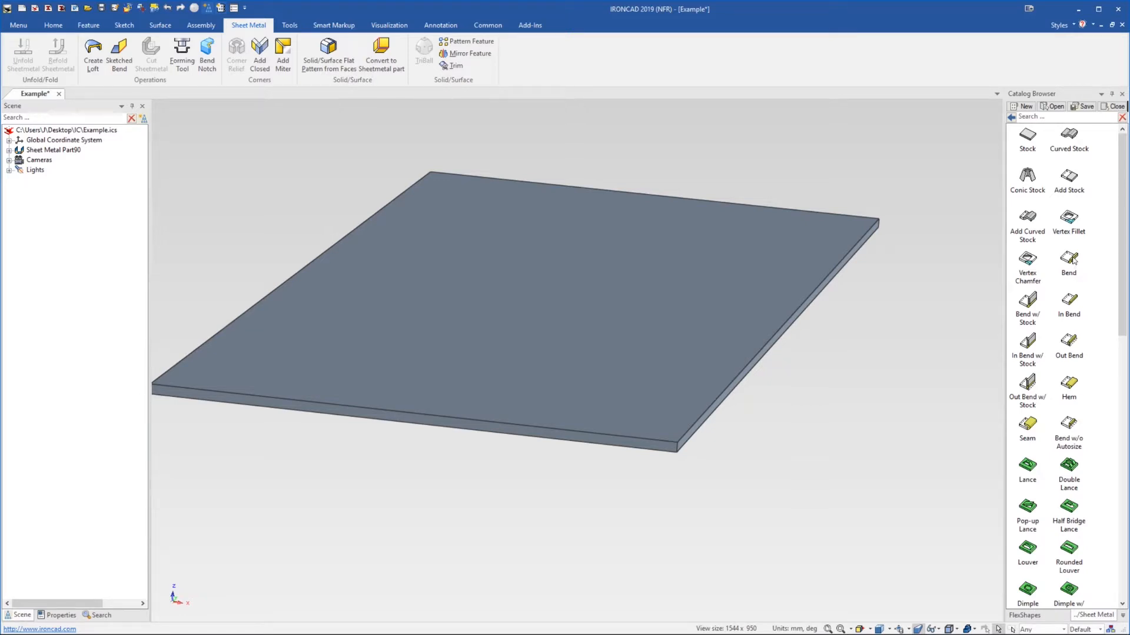
{"action": "left_click_drag", "start_coordinate": [1074, 262], "coordinate": [730, 379]}
{"action": "left_click", "coordinate": [782, 476]}
Examine where the bend starts relative to the base sheet's 80 mm width
{"action": "double_click", "coordinate": [622, 396]}
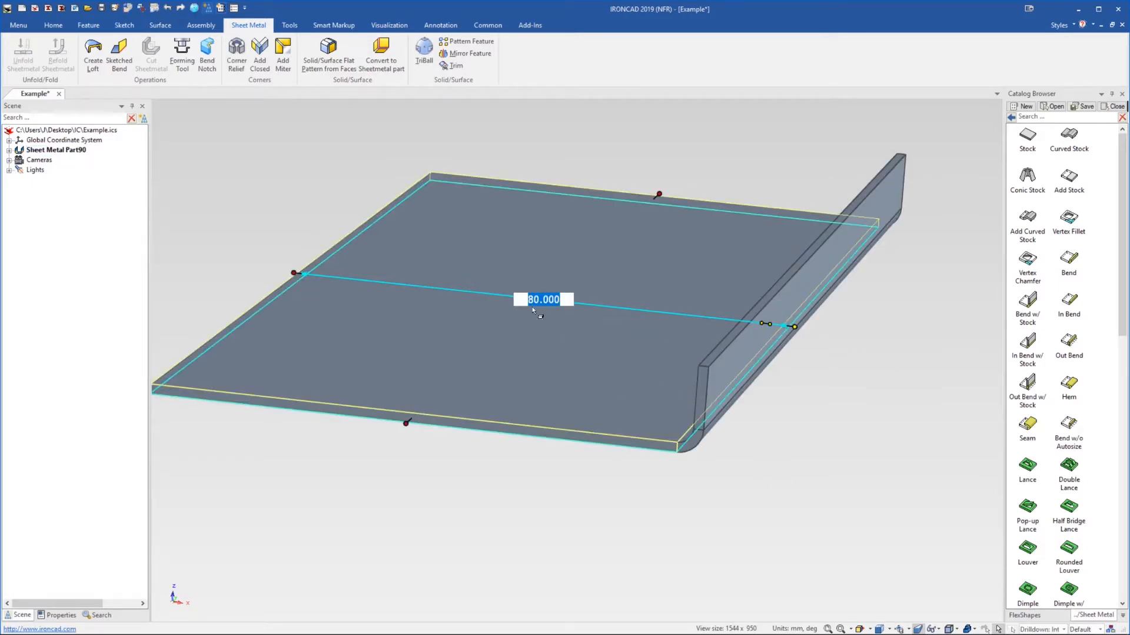
{"action": "middle_click_drag", "start_coordinate": [696, 416], "coordinate": [562, 387]}
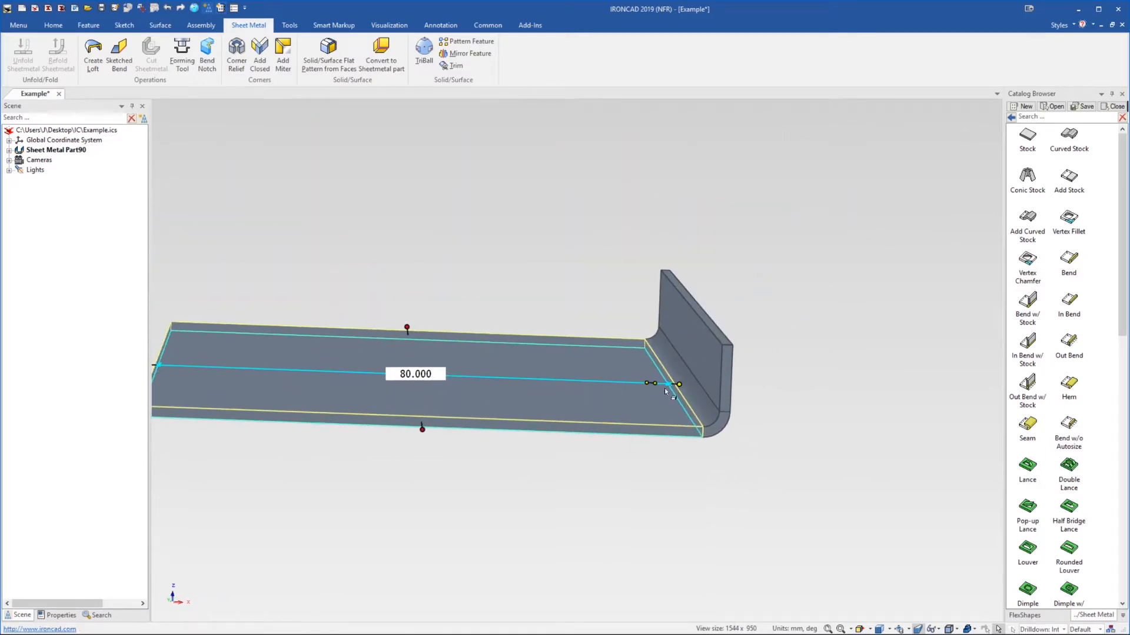
{"action": "left_click", "coordinate": [666, 445]}
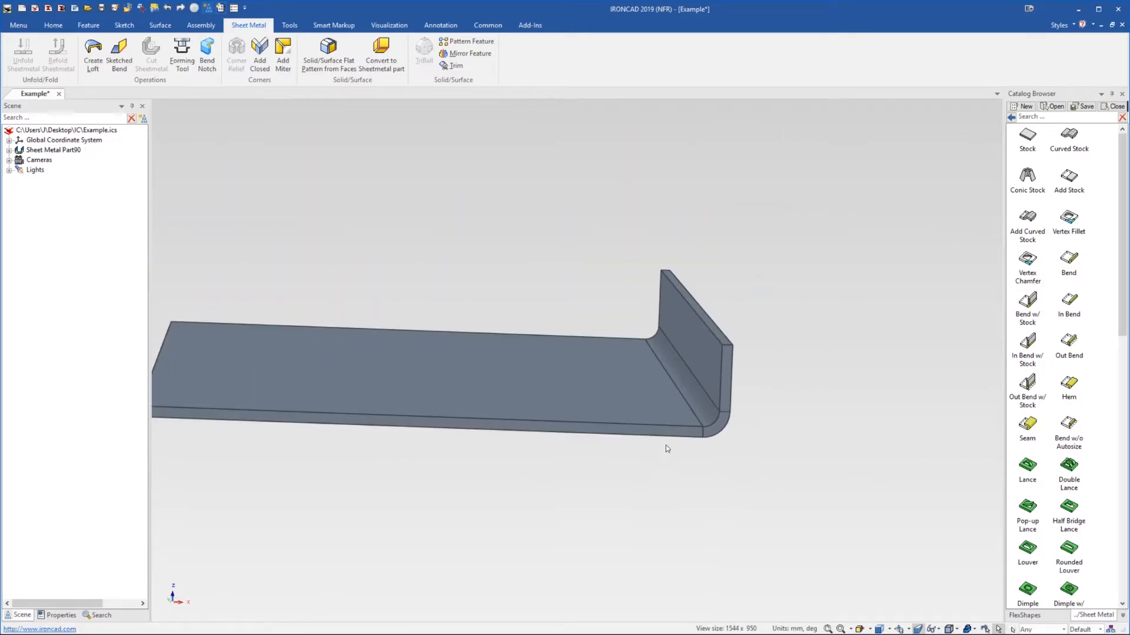
{"action": "left_click", "coordinate": [575, 397]}
{"action": "middle_click_drag", "start_coordinate": [577, 396], "coordinate": [524, 415]}
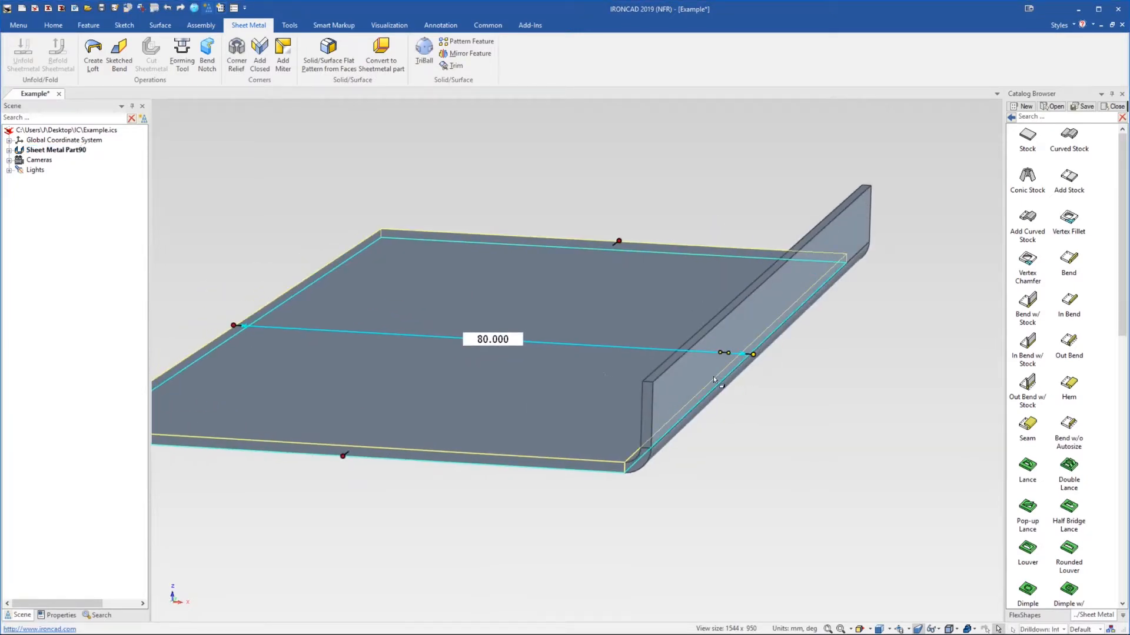
{"action": "middle_click_drag", "start_coordinate": [718, 382], "coordinate": [635, 406]}
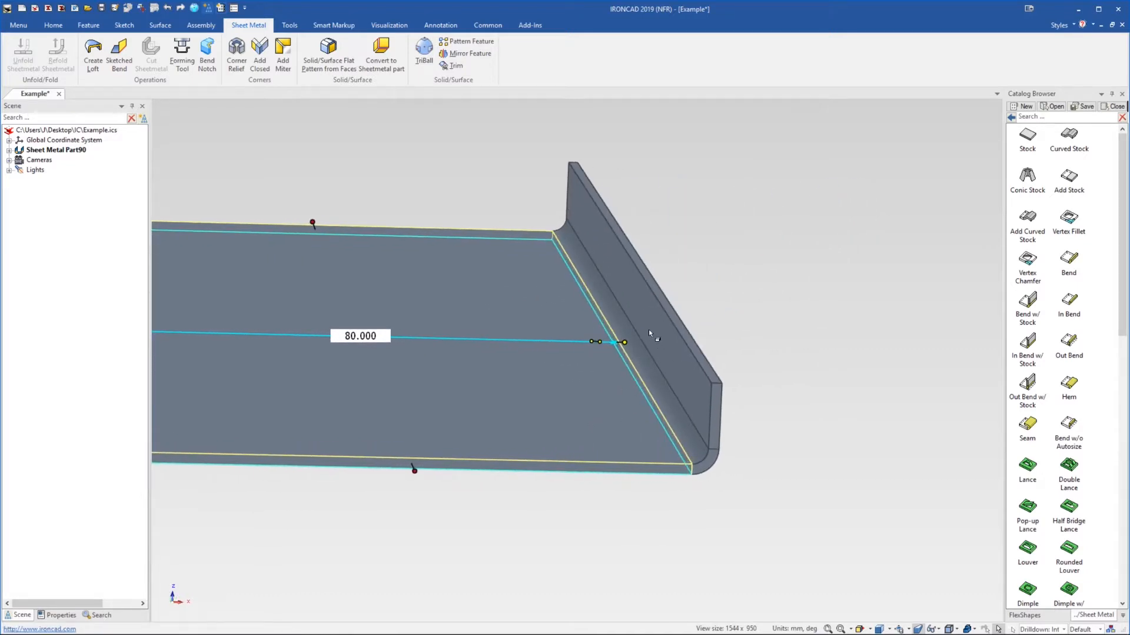
{"action": "middle_click_drag", "start_coordinate": [603, 360], "coordinate": [521, 397]}
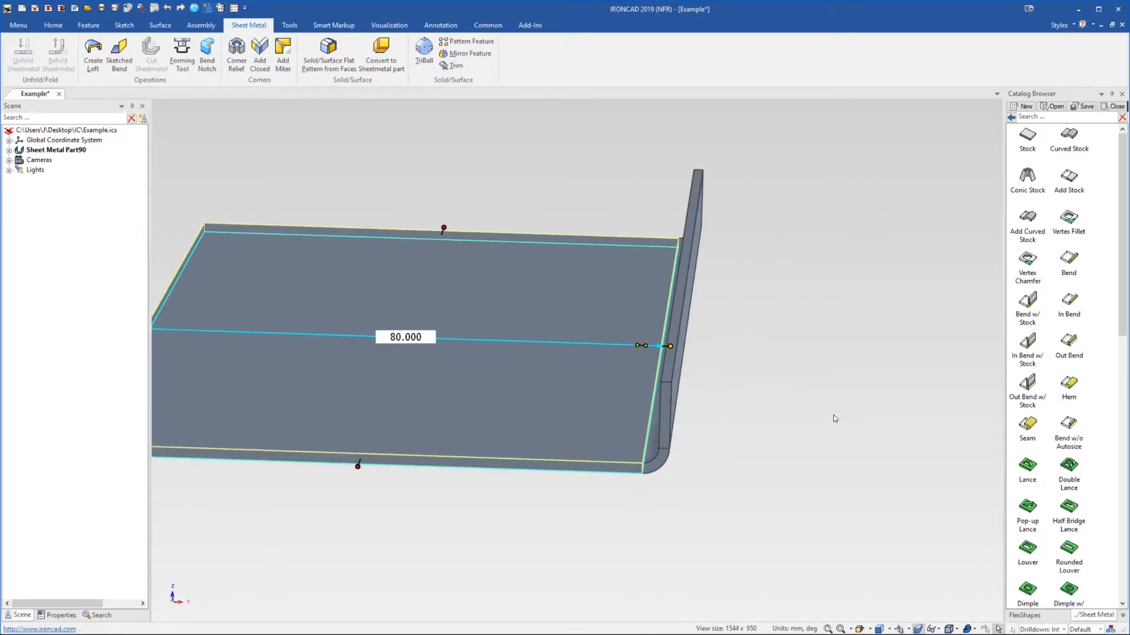
{"action": "left_click", "coordinate": [834, 415]}
{"action": "middle_click_drag", "start_coordinate": [645, 432], "coordinate": [595, 405]}
Delete the Bend from the sheet's 200 mm edge
{"action": "left_click", "coordinate": [680, 361]}
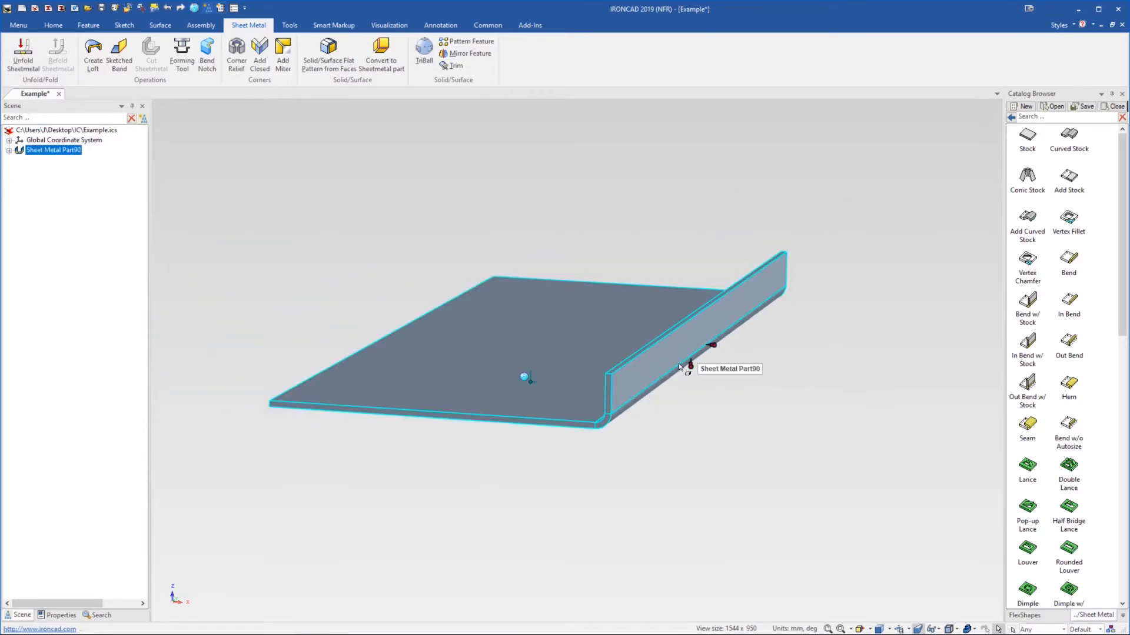
{"action": "left_click", "coordinate": [679, 363]}
{"action": "key", "text": "Delete"}
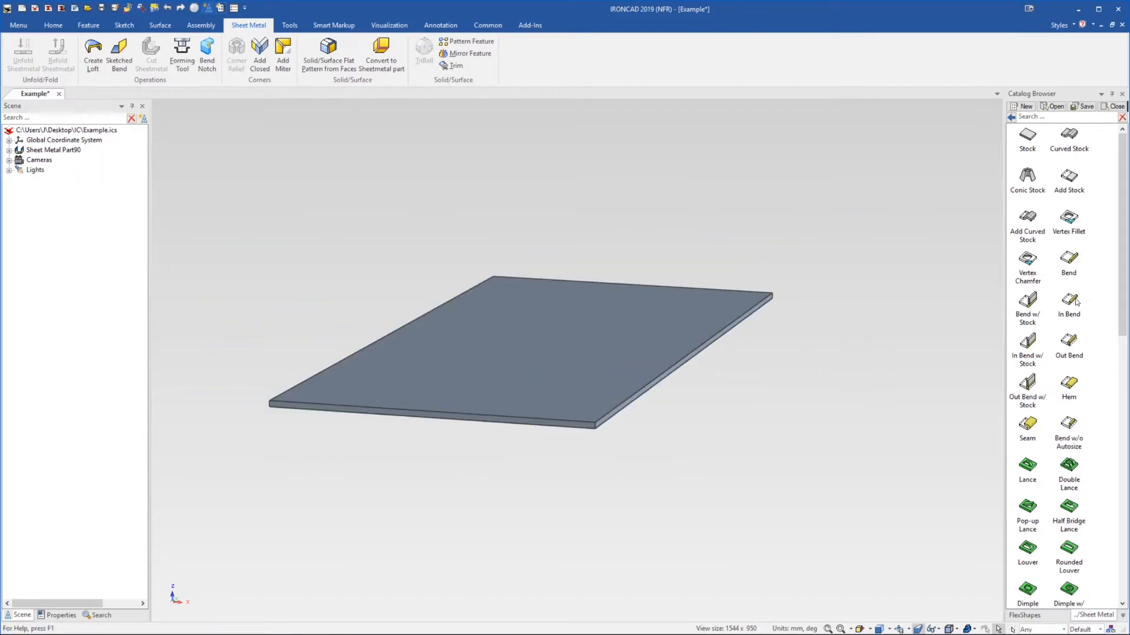
Add an In Bend from the catalog along the 200 mm edge of the sheet
{"action": "left_click_drag", "start_coordinate": [1072, 303], "coordinate": [665, 382]}
{"action": "left_click", "coordinate": [578, 466]}
{"action": "middle_click_drag", "start_coordinate": [578, 466], "coordinate": [568, 410]}
{"action": "scroll", "coordinate": [559, 394], "scroll_direction": "down", "scroll_amount": 3}
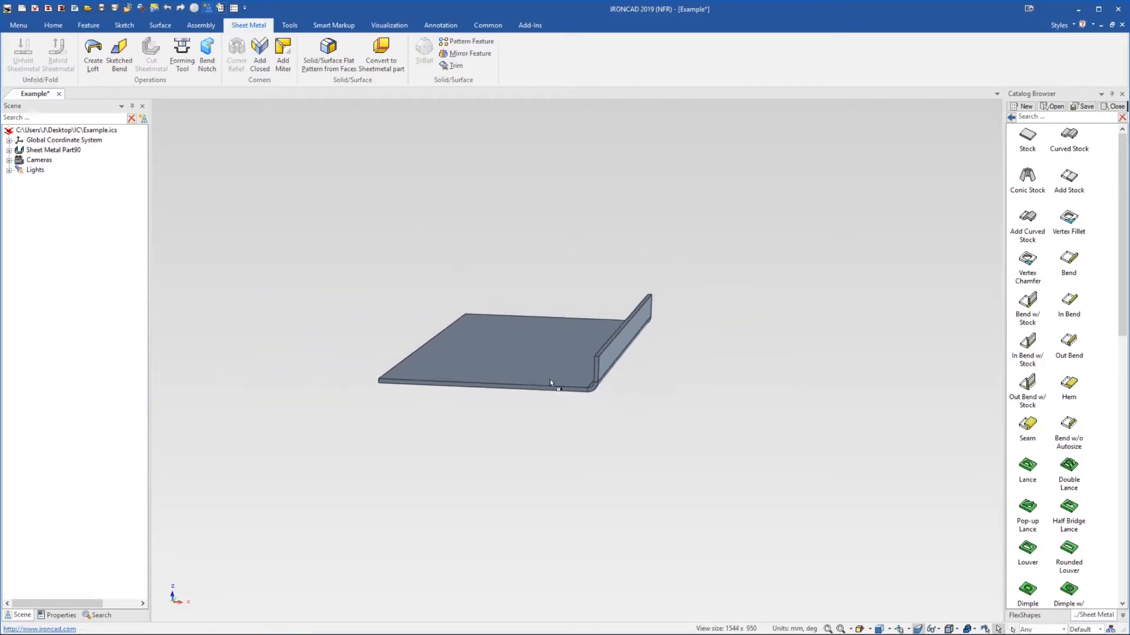
Examine where the In Bend lies relative to the base sheet's 80 mm width
{"action": "left_click", "coordinate": [549, 373]}
{"action": "left_click", "coordinate": [550, 372]}
{"action": "scroll", "coordinate": [559, 363], "scroll_direction": "up", "scroll_amount": 1}
{"action": "middle_click_drag", "start_coordinate": [559, 363], "coordinate": [623, 369]}
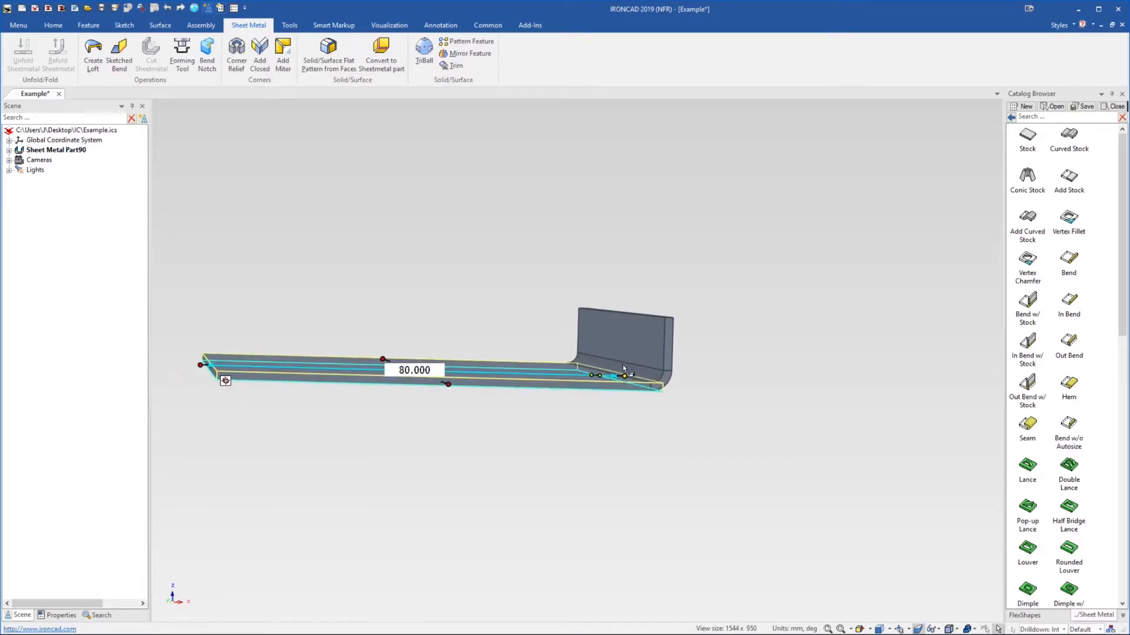
{"action": "middle_click_drag", "start_coordinate": [626, 365], "coordinate": [580, 395]}
{"action": "scroll", "coordinate": [612, 355], "scroll_direction": "up", "scroll_amount": 3}
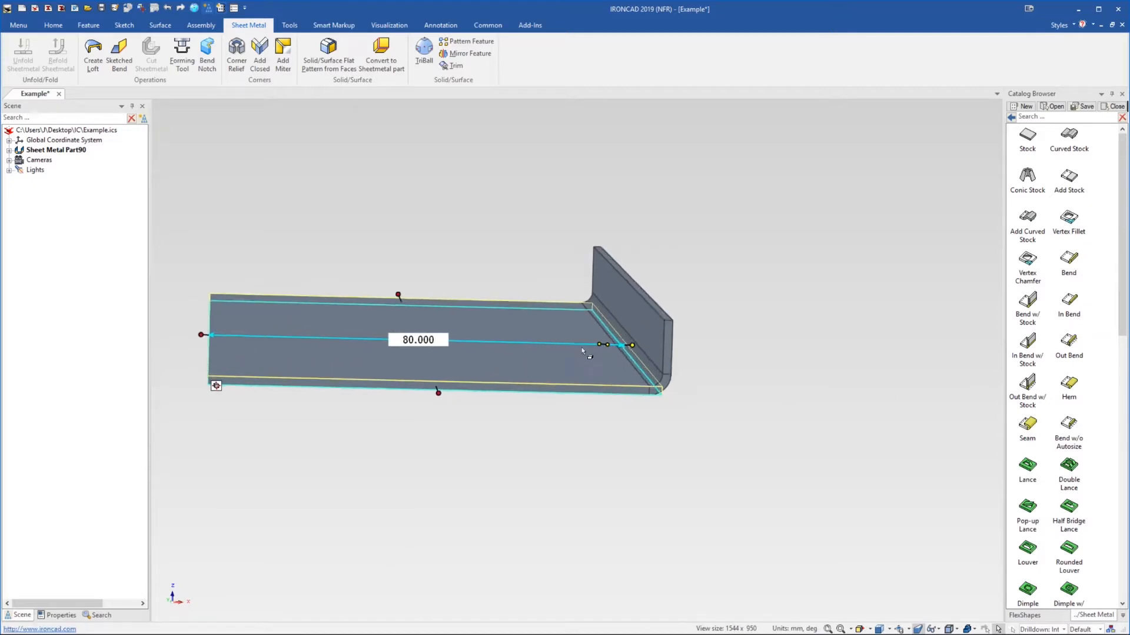
{"action": "mouse_move", "coordinate": [618, 353]}
{"action": "middle_mouse_down"}
{"action": "mouse_move", "coordinate": [609, 340]}
{"action": "mouse_move", "coordinate": [630, 366]}
{"action": "middle_mouse_up"}
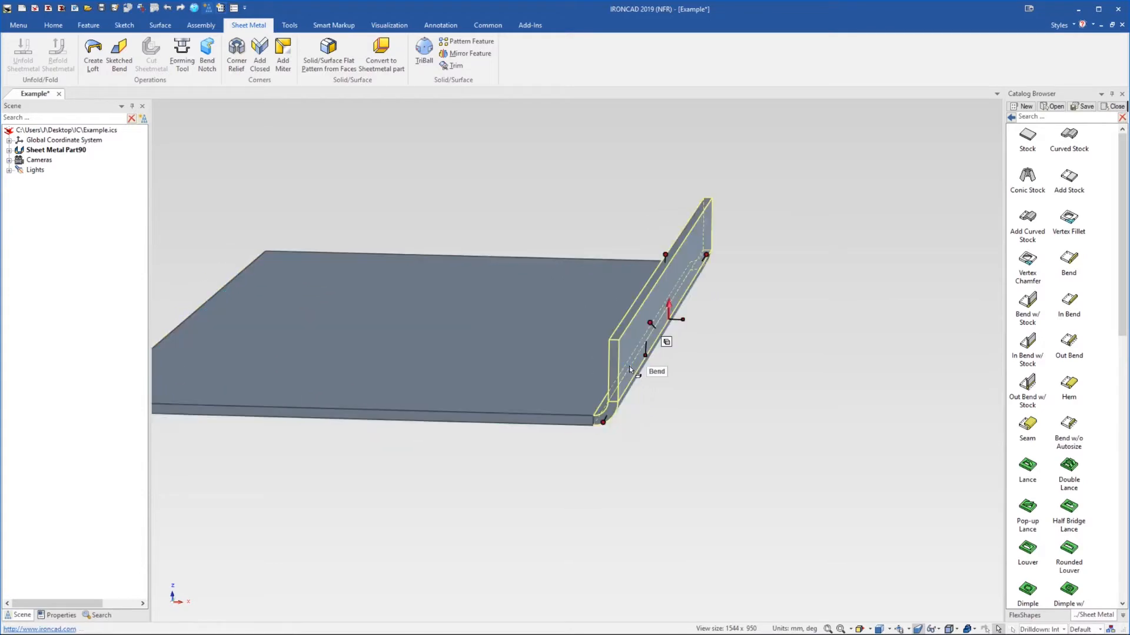
Undo the In Bend and add an Out Bend from the catalog along the same 200 mm edge
{"action": "key", "text": "ctrl+z"}
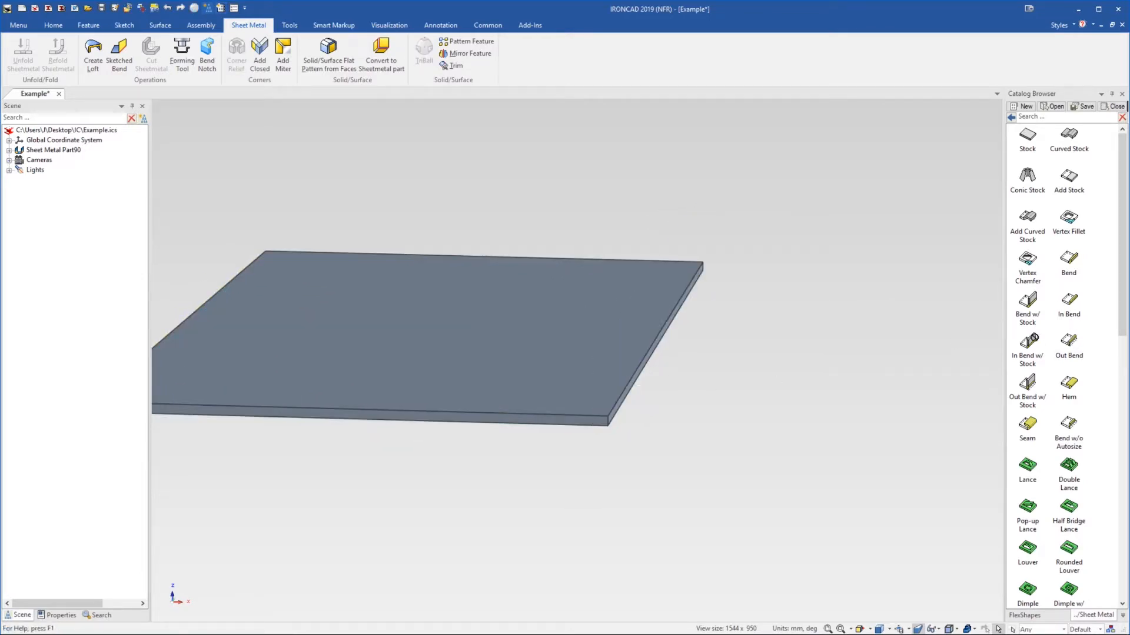
{"action": "left_click_drag", "start_coordinate": [663, 355], "coordinate": [657, 360]}
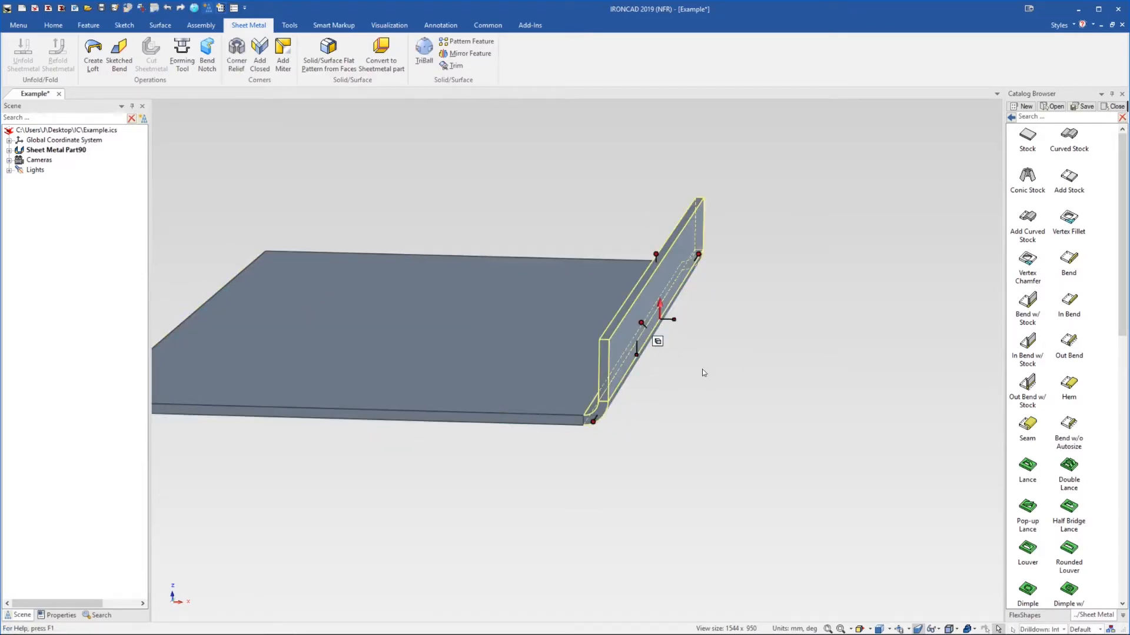
Examine where the Out Bend lies relative to the base sheet's 80 mm width
{"action": "double_click", "coordinate": [518, 358]}
{"action": "middle_click_drag", "start_coordinate": [546, 390], "coordinate": [413, 362]}
{"action": "middle_click_drag", "start_coordinate": [609, 367], "coordinate": [647, 350]}
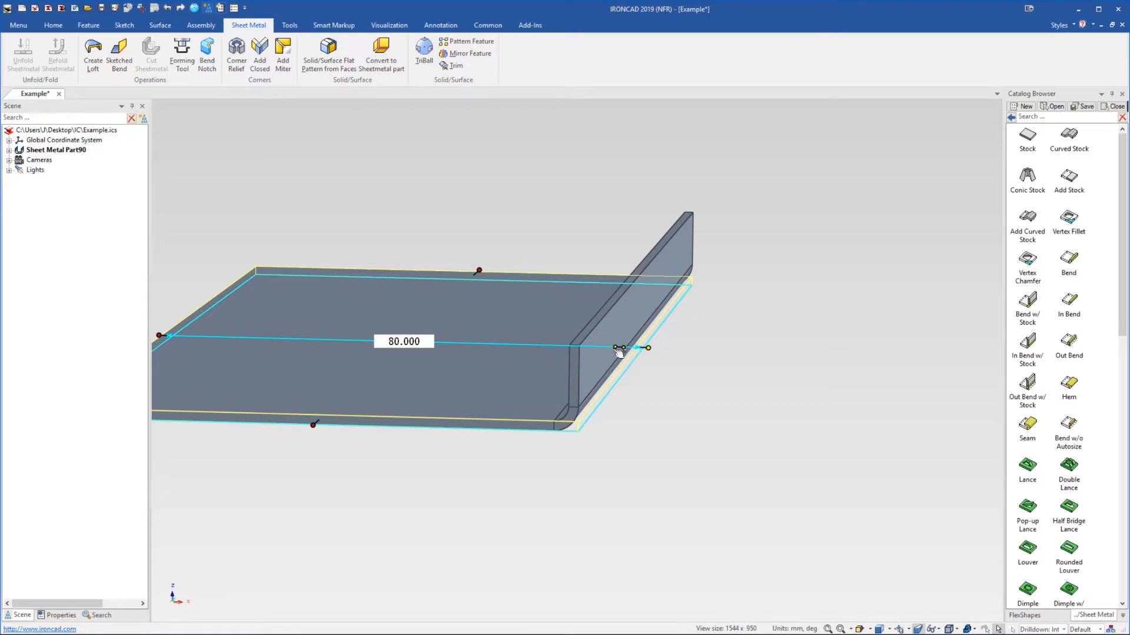
{"action": "left_click", "coordinate": [584, 357]}
{"action": "left_click", "coordinate": [616, 435]}
{"action": "left_click", "coordinate": [520, 404]}
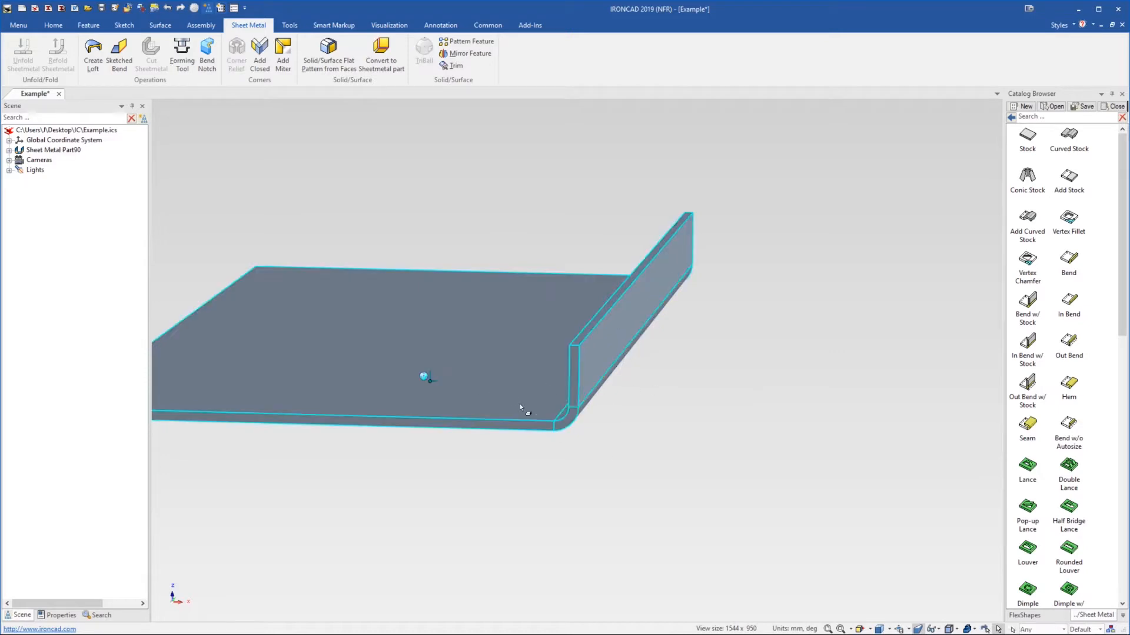
{"action": "left_click", "coordinate": [520, 404]}
{"action": "middle_click_drag", "start_coordinate": [524, 331], "coordinate": [500, 338]}
{"action": "left_click", "coordinate": [605, 453]}
{"action": "scroll", "coordinate": [518, 386], "scroll_direction": "down", "scroll_amount": 3}
{"action": "scroll", "coordinate": [518, 376], "scroll_direction": "up", "scroll_amount": 1}
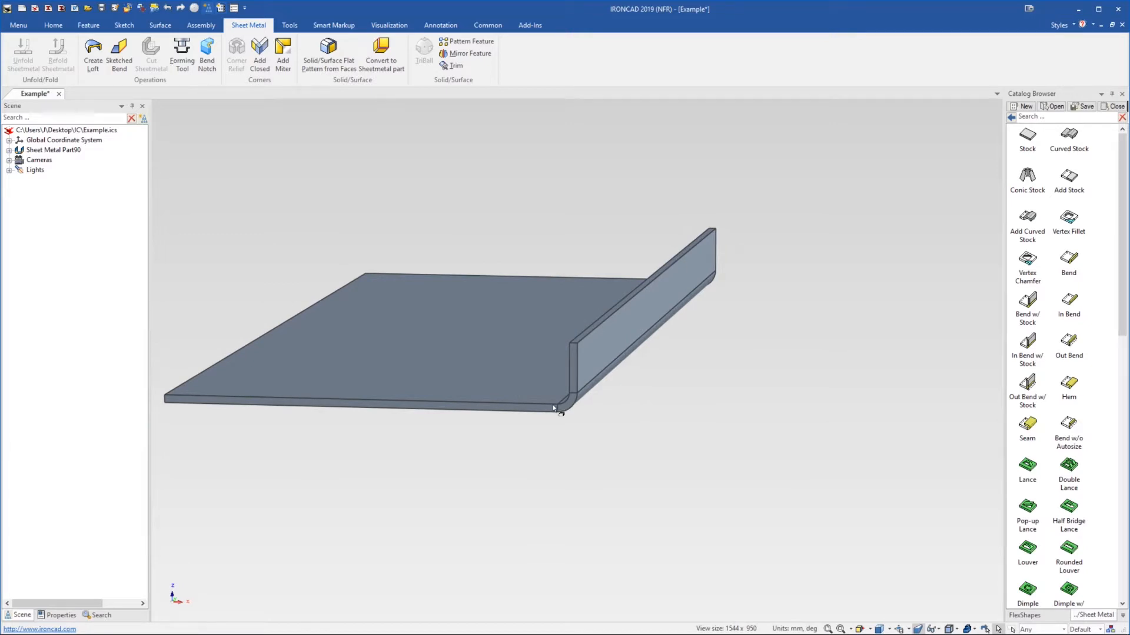
Extend the Out Bend's flange upward to roughly double its height
{"action": "left_click", "coordinate": [580, 376]}
{"action": "left_click", "coordinate": [581, 379]}
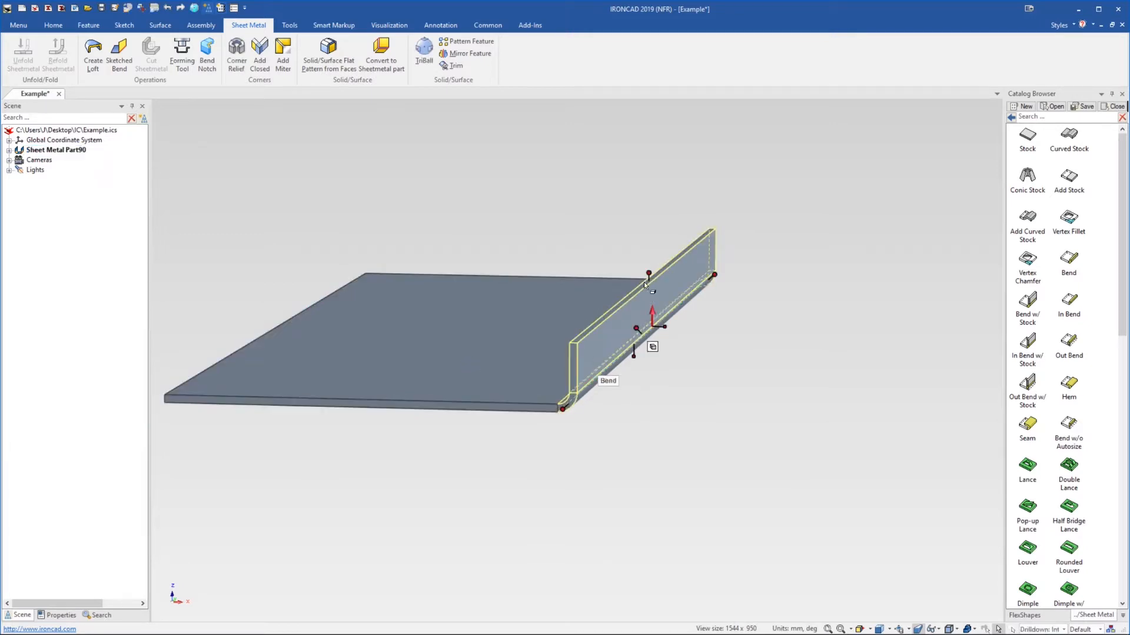
{"action": "left_click_drag", "start_coordinate": [649, 274], "coordinate": [640, 222]}
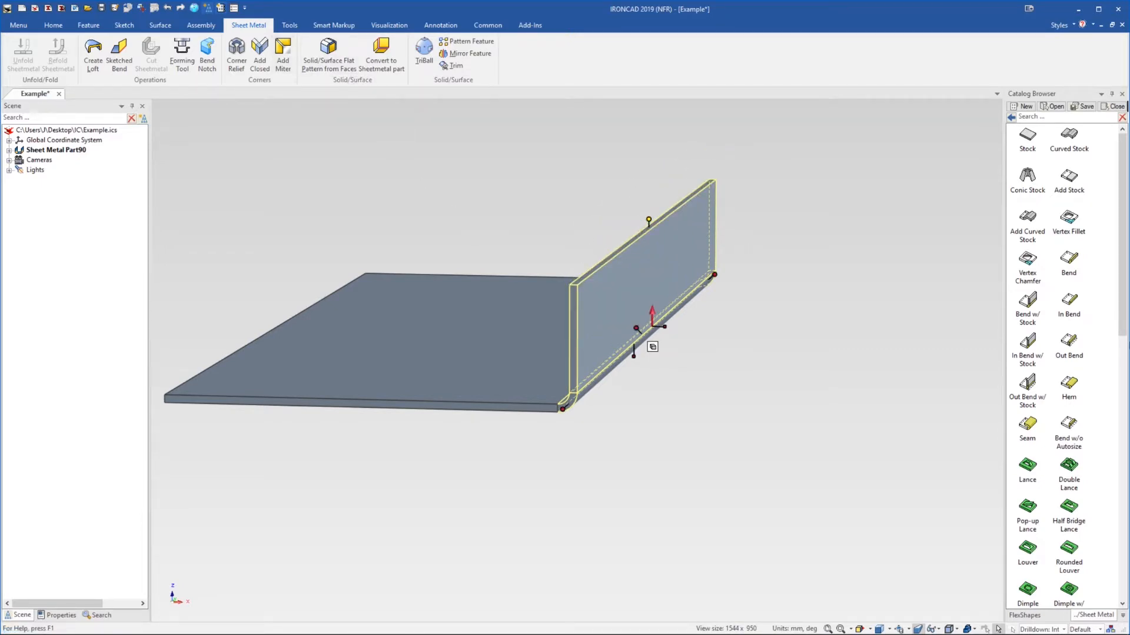
{"action": "left_click", "coordinate": [727, 425]}
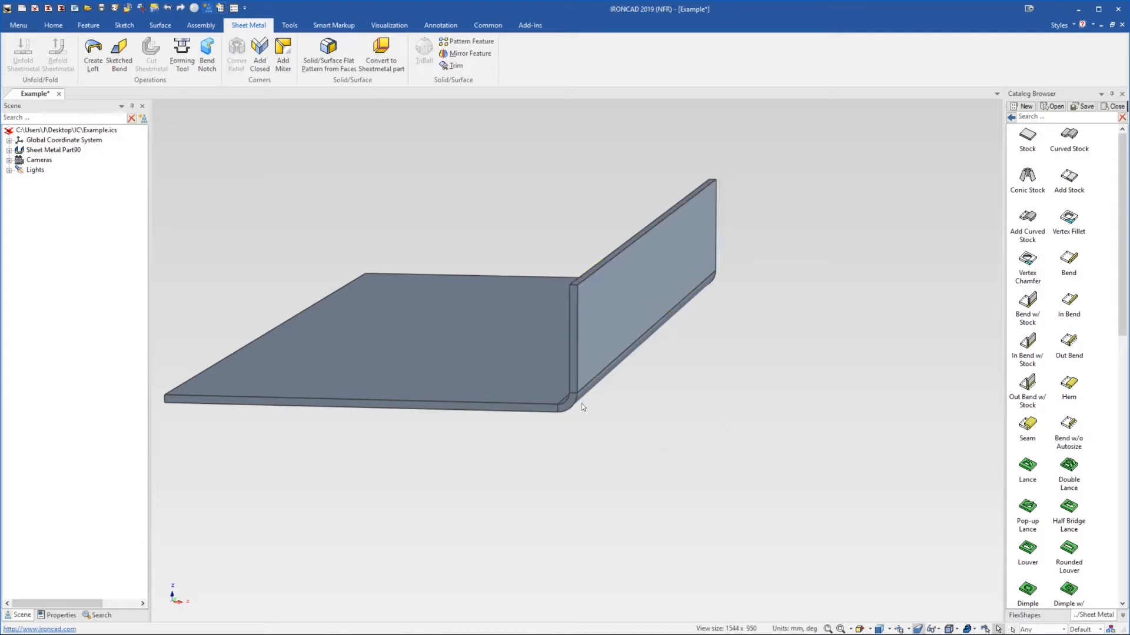
Add an In Bend w/ Stock from the catalog along the opposite 200 mm edge of the sheet
{"action": "middle_click_drag", "start_coordinate": [582, 404], "coordinate": [496, 383]}
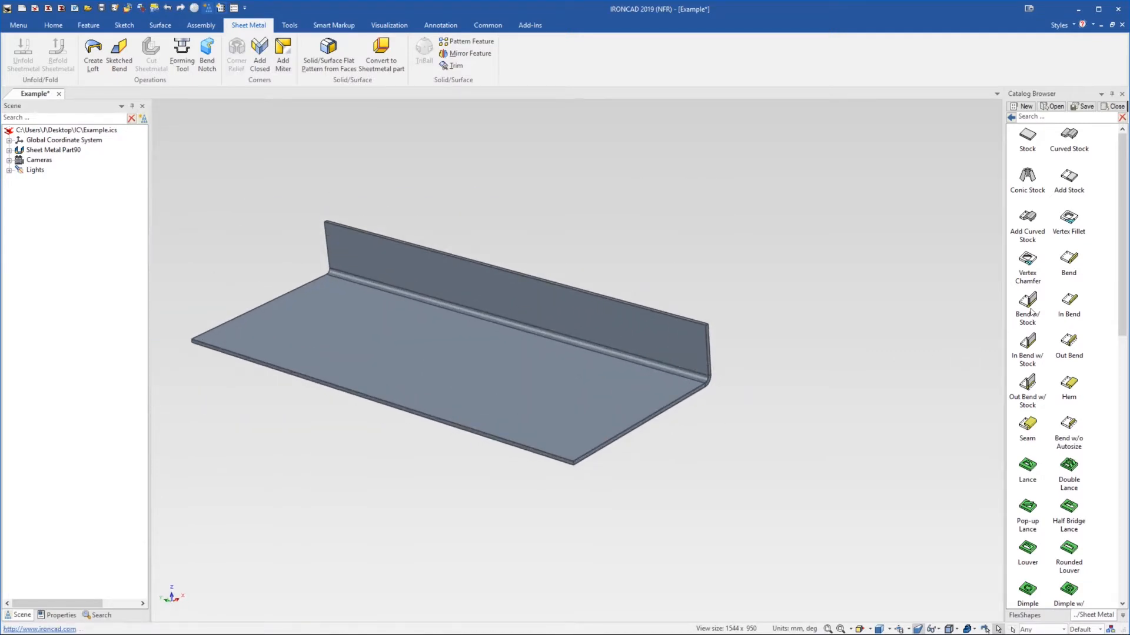
{"action": "left_click_drag", "start_coordinate": [1037, 354], "coordinate": [531, 429]}
{"action": "middle_click_drag", "start_coordinate": [531, 429], "coordinate": [494, 431]}
{"action": "scroll", "coordinate": [494, 431], "scroll_direction": "up", "scroll_amount": 2}
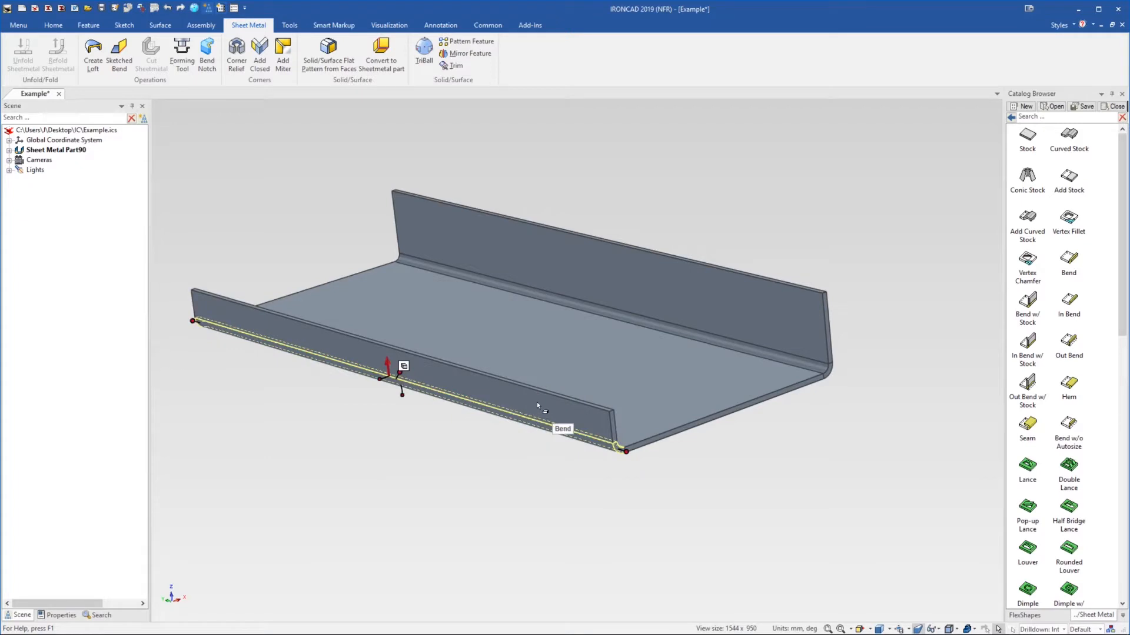
Extend the stock above the new bend to a height of about 38 mm
{"action": "left_click", "coordinate": [536, 419]}
{"action": "left_click", "coordinate": [538, 423]}
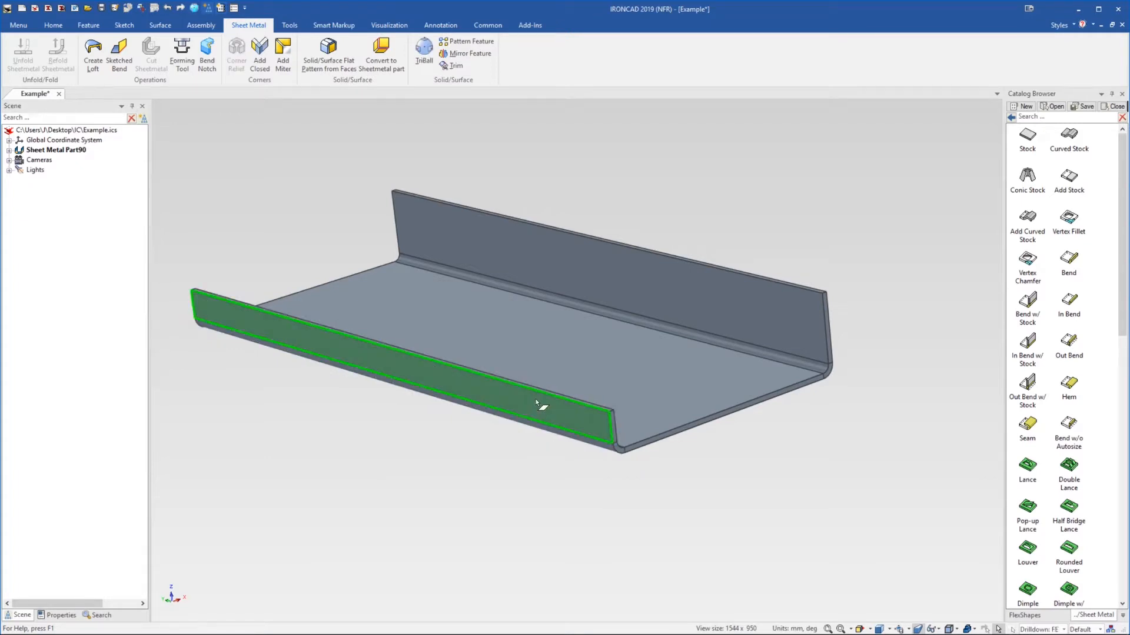
{"action": "left_click", "coordinate": [535, 401]}
{"action": "left_click", "coordinate": [422, 358]}
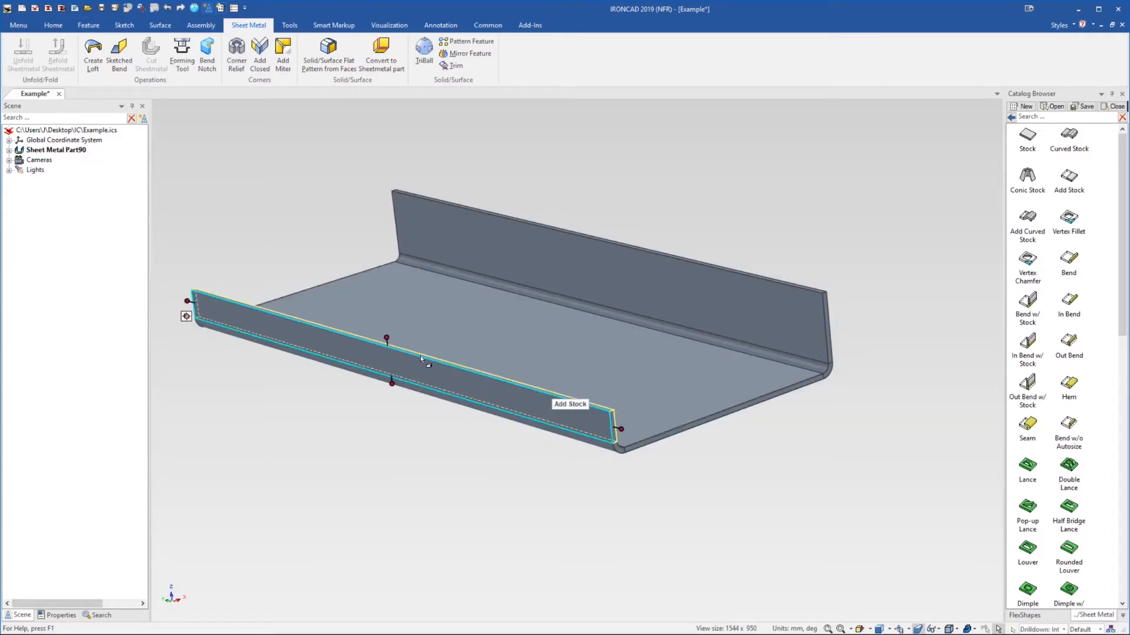
{"action": "left_click_drag", "start_coordinate": [388, 335], "coordinate": [377, 243]}
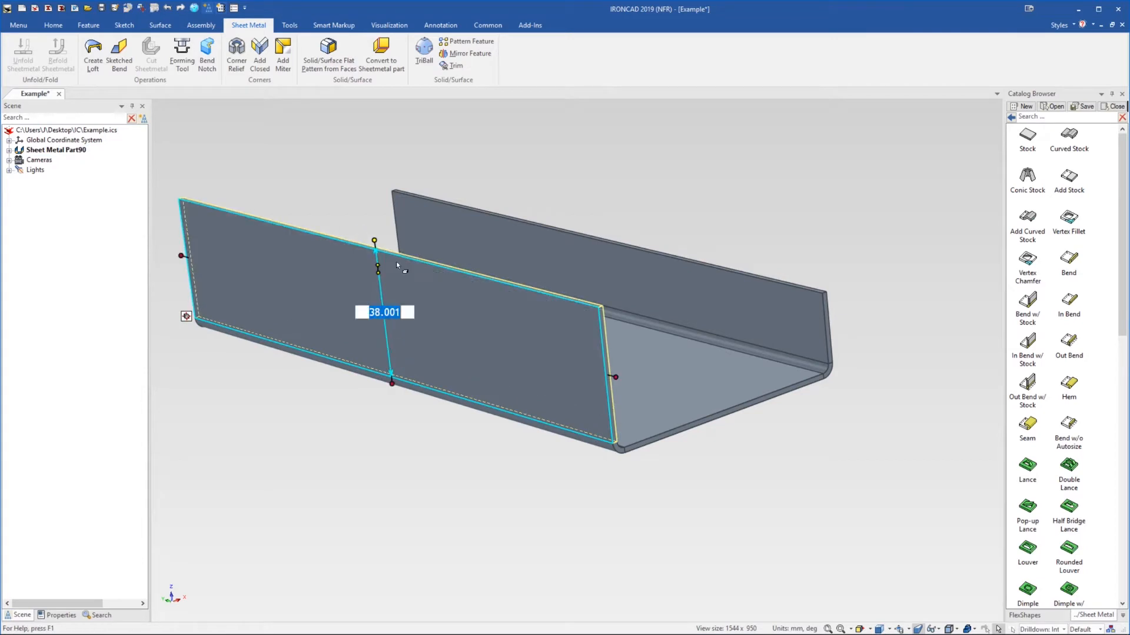
{"action": "mouse_move", "coordinate": [431, 308]}
{"action": "middle_mouse_down"}
{"action": "mouse_move", "coordinate": [454, 312]}
{"action": "mouse_move", "coordinate": [435, 311]}
{"action": "middle_mouse_up"}
{"action": "left_click", "coordinate": [678, 373]}
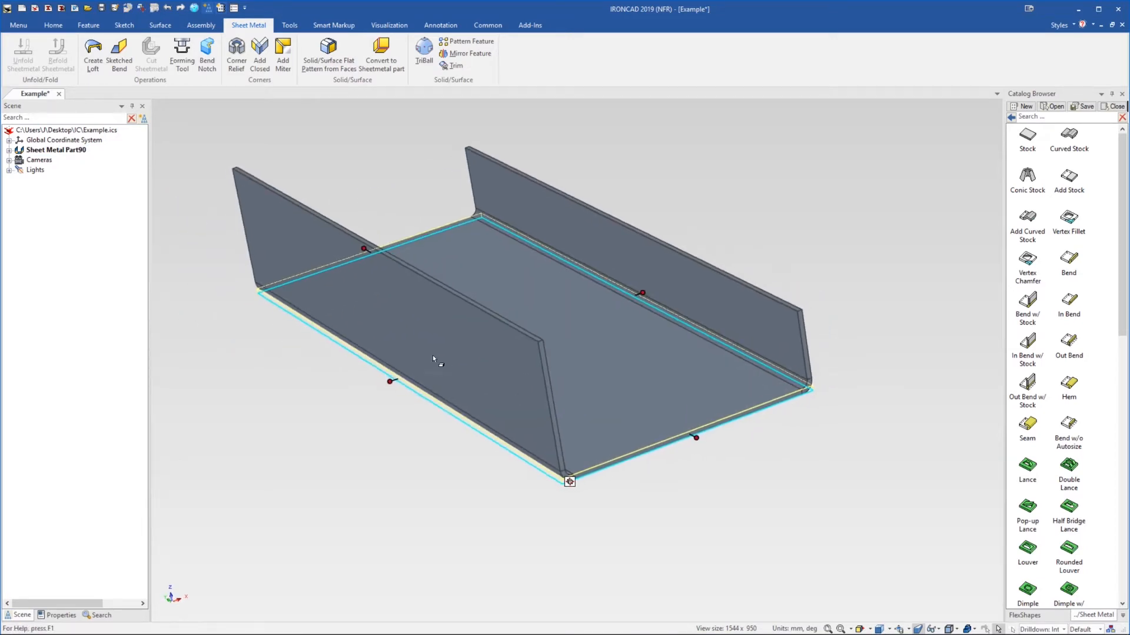
Edit the added stock's cross-section and move one upper corner inward along the long edge to slant that end
{"action": "left_click", "coordinate": [433, 355]}
{"action": "mouse_move", "coordinate": [433, 354]}
{"action": "middle_mouse_down"}
{"action": "mouse_move", "coordinate": [422, 306]}
{"action": "mouse_move", "coordinate": [441, 301]}
{"action": "mouse_move", "coordinate": [432, 302]}
{"action": "middle_mouse_up"}
{"action": "right_click", "coordinate": [429, 300]}
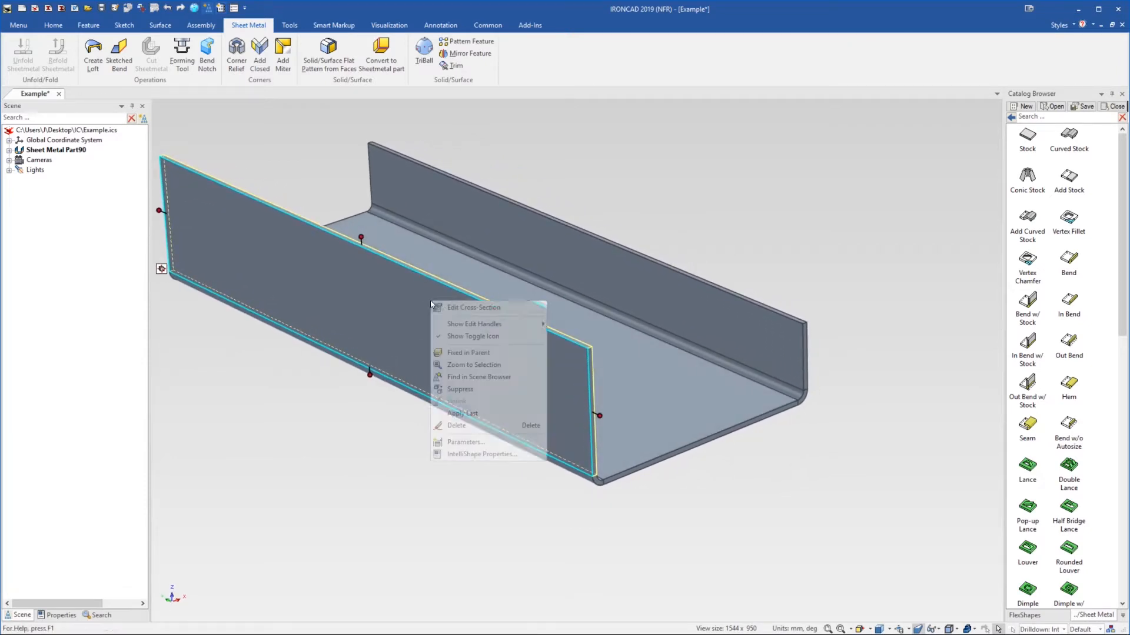
{"action": "left_click", "coordinate": [463, 308]}
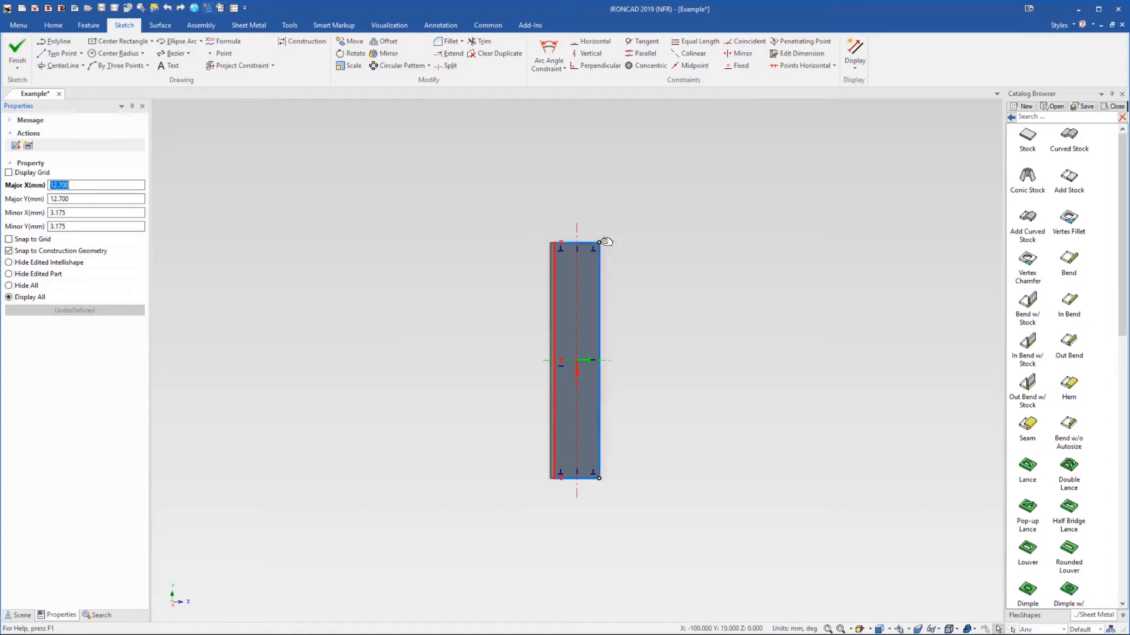
{"action": "left_click_drag", "start_coordinate": [599, 242], "coordinate": [599, 288]}
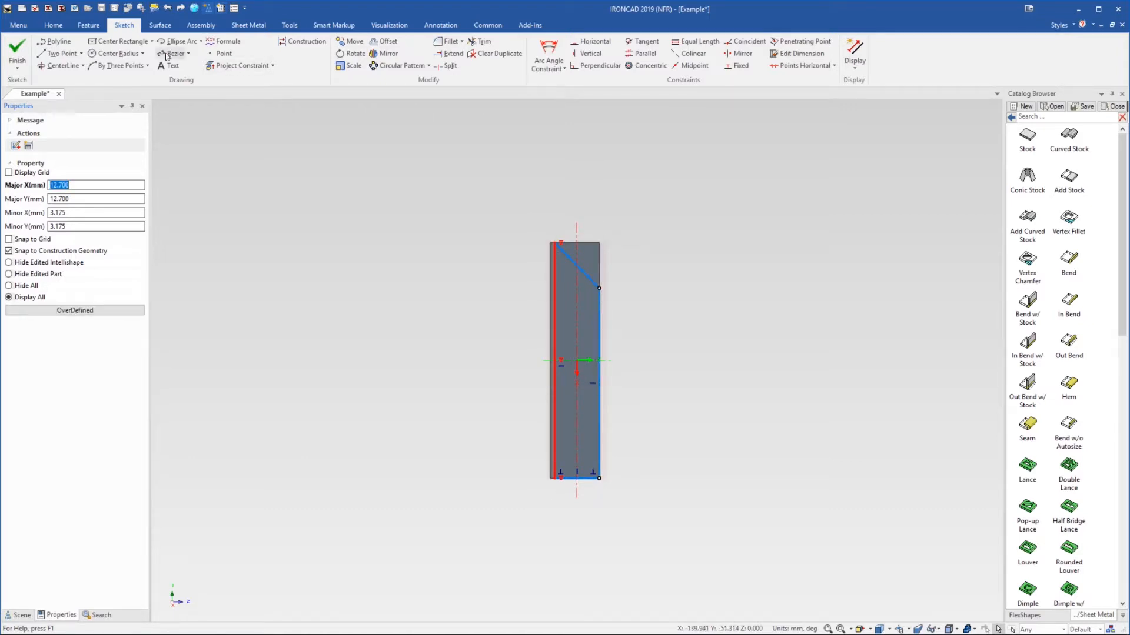
Draw a circle of about 12 mm radius on the stock's centreline near the slanted end and finish the sketch
{"action": "left_click", "coordinate": [116, 53]}
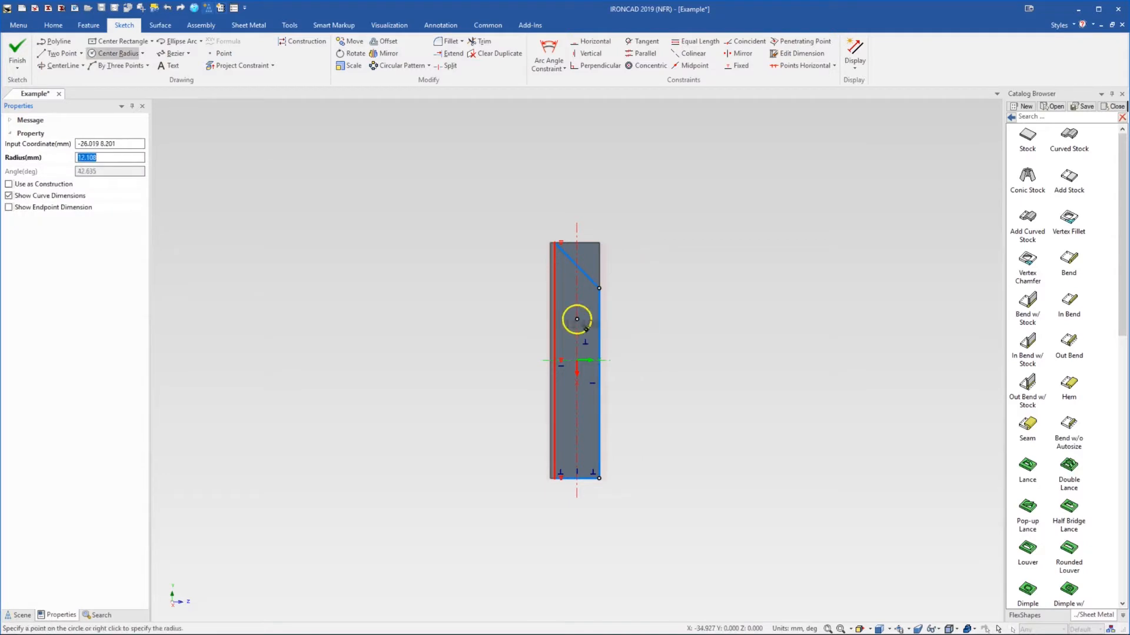
{"action": "left_click", "coordinate": [576, 333]}
{"action": "left_click", "coordinate": [17, 50]}
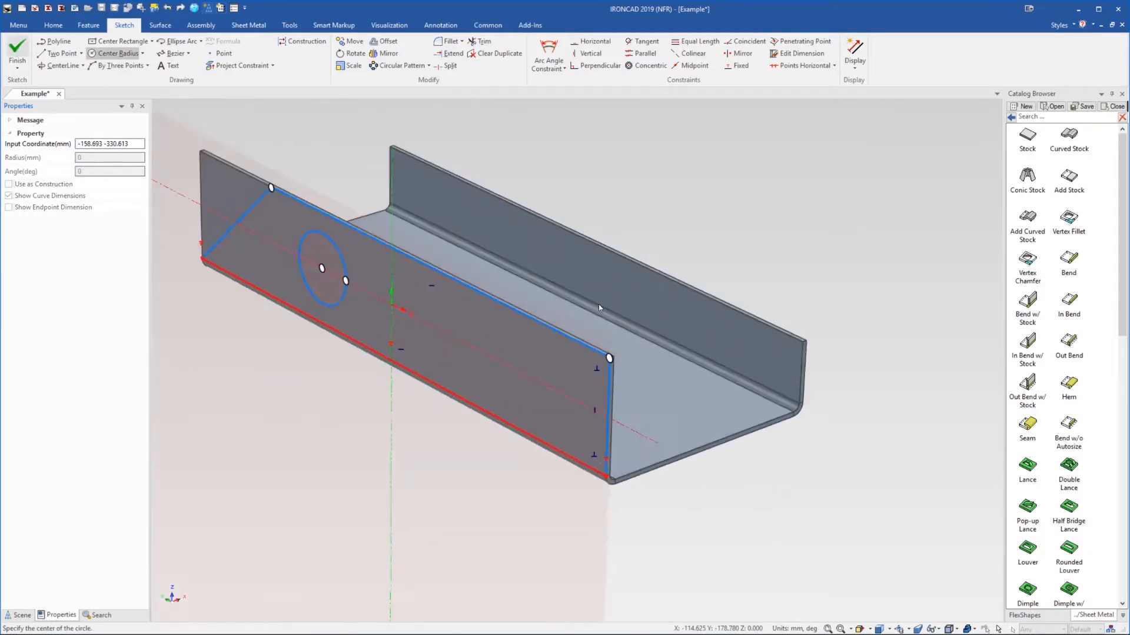
{"action": "middle_click_drag", "start_coordinate": [751, 244], "coordinate": [413, 341]}
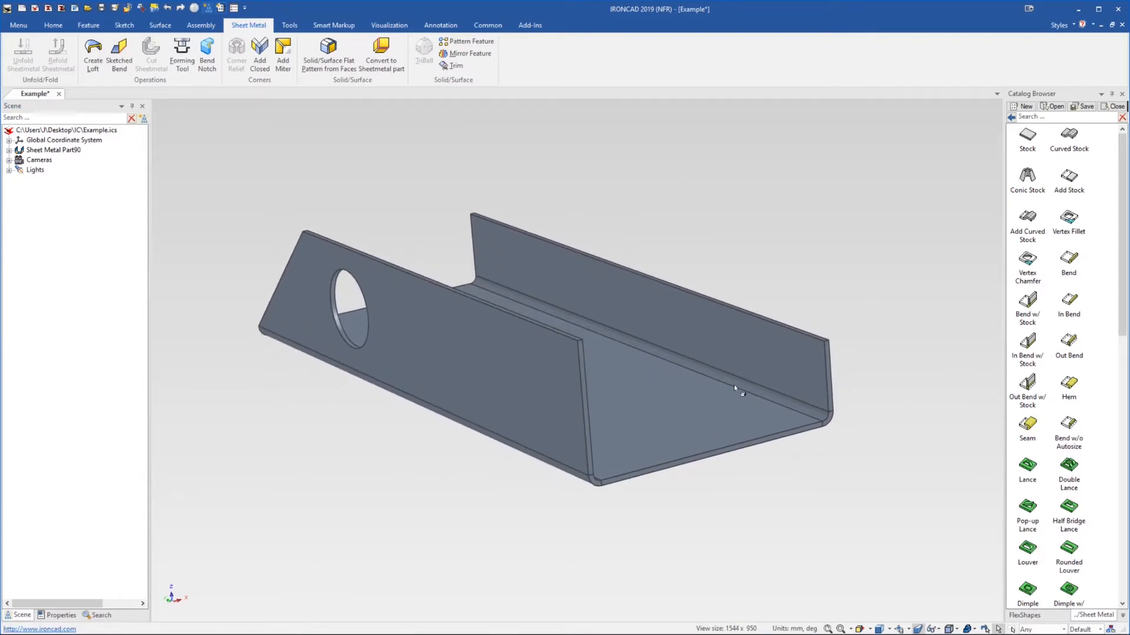
Delete the added stock with the round hole and its bend from the sheet's edge
{"action": "left_click", "coordinate": [486, 361]}
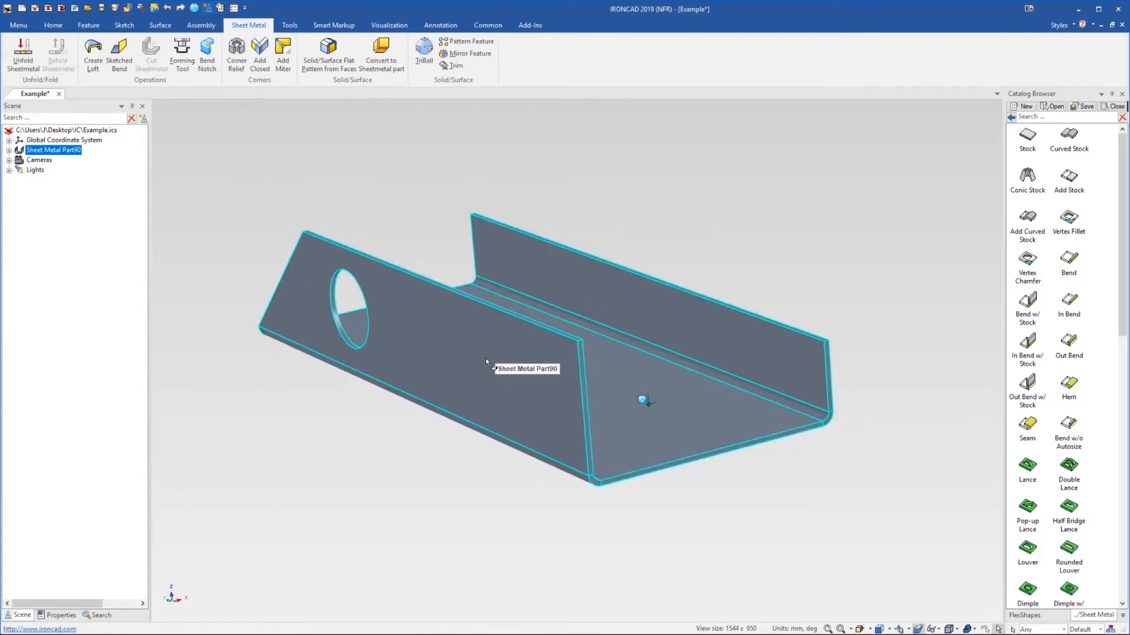
{"action": "left_click", "coordinate": [482, 426]}
{"action": "key", "text": "Delete"}
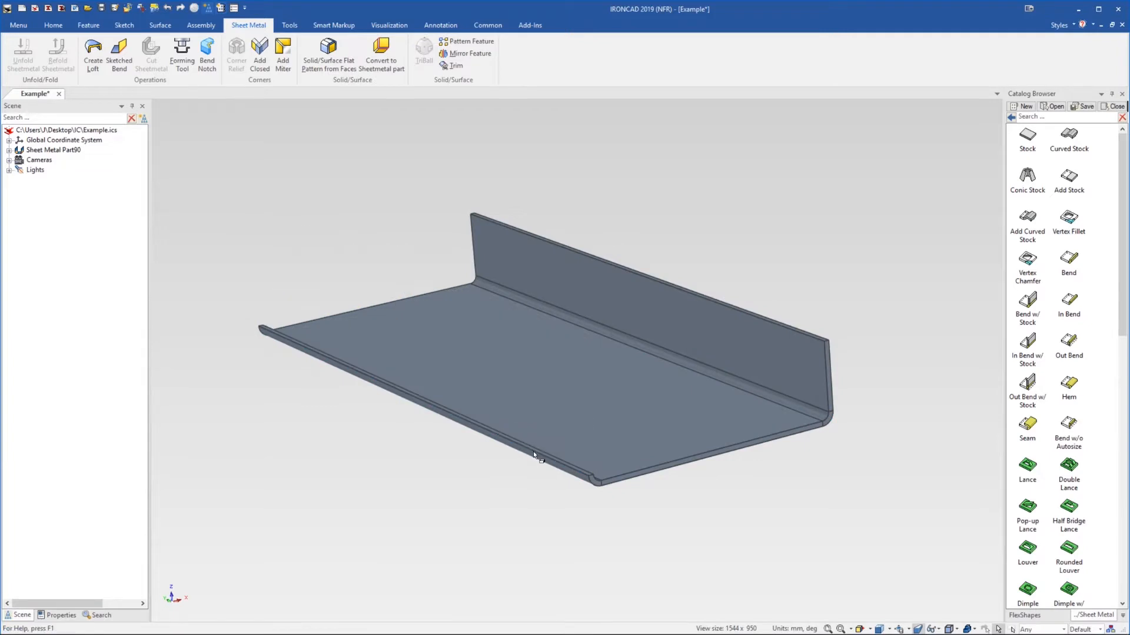
{"action": "double_click", "coordinate": [533, 450]}
{"action": "key", "text": "Delete"}
Cut an H Cylinder from the Starter catalog into the remaining flange and reduce it to about 16 mm diameter
{"action": "middle_click_drag", "start_coordinate": [633, 449], "coordinate": [726, 464]}
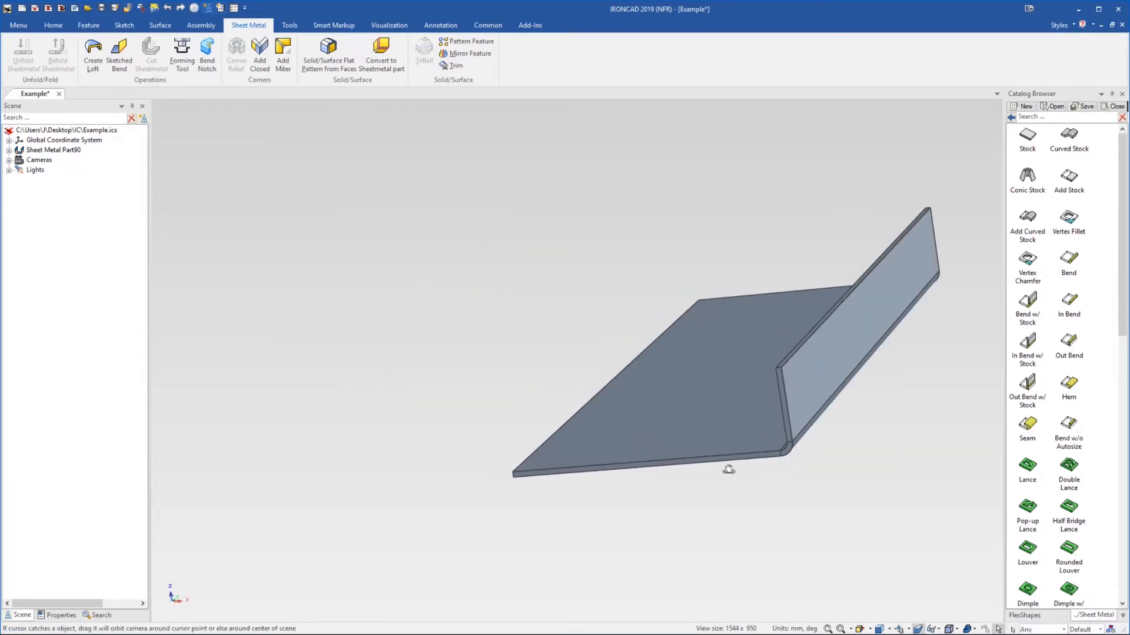
{"action": "left_click", "coordinate": [1011, 117]}
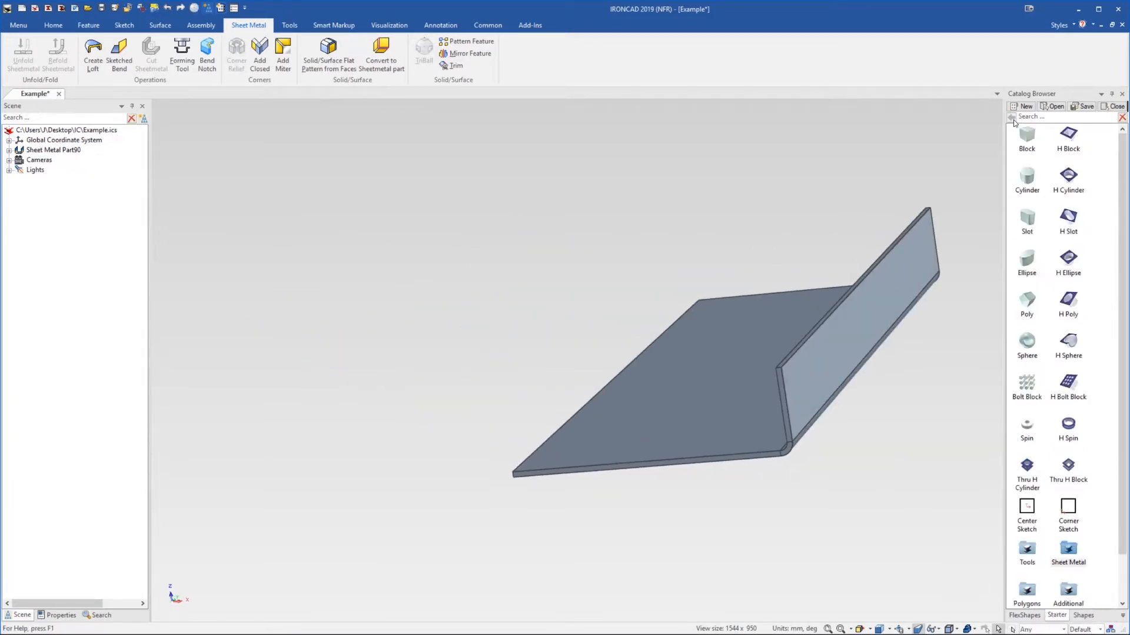
{"action": "scroll", "coordinate": [785, 354], "scroll_direction": "down", "scroll_amount": 2}
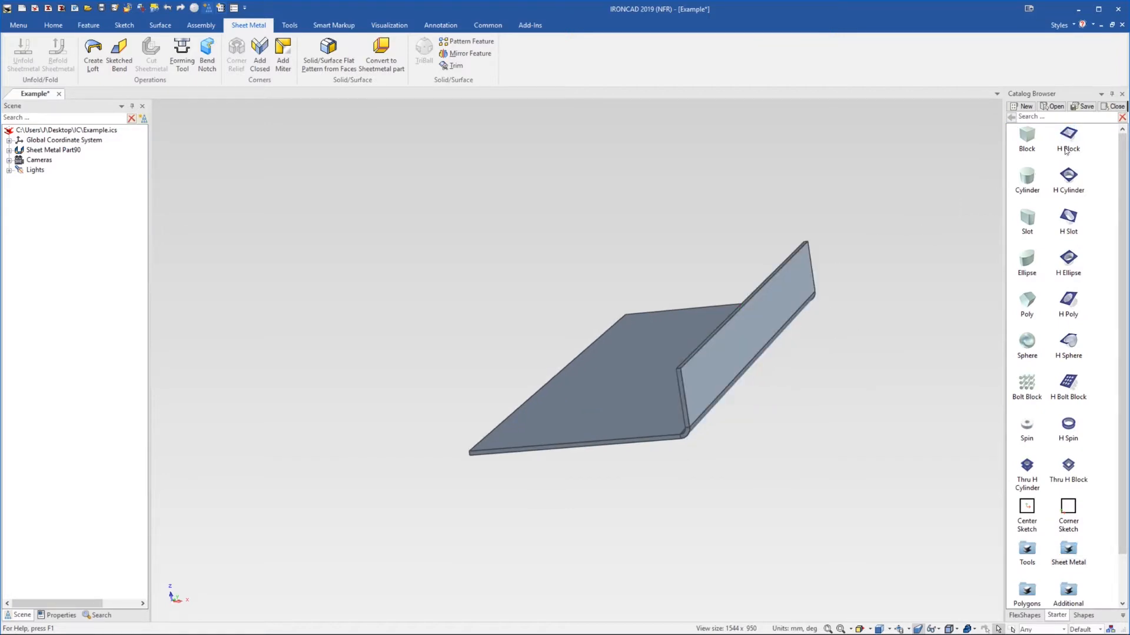
{"action": "left_click_drag", "start_coordinate": [816, 306], "coordinate": [775, 301]}
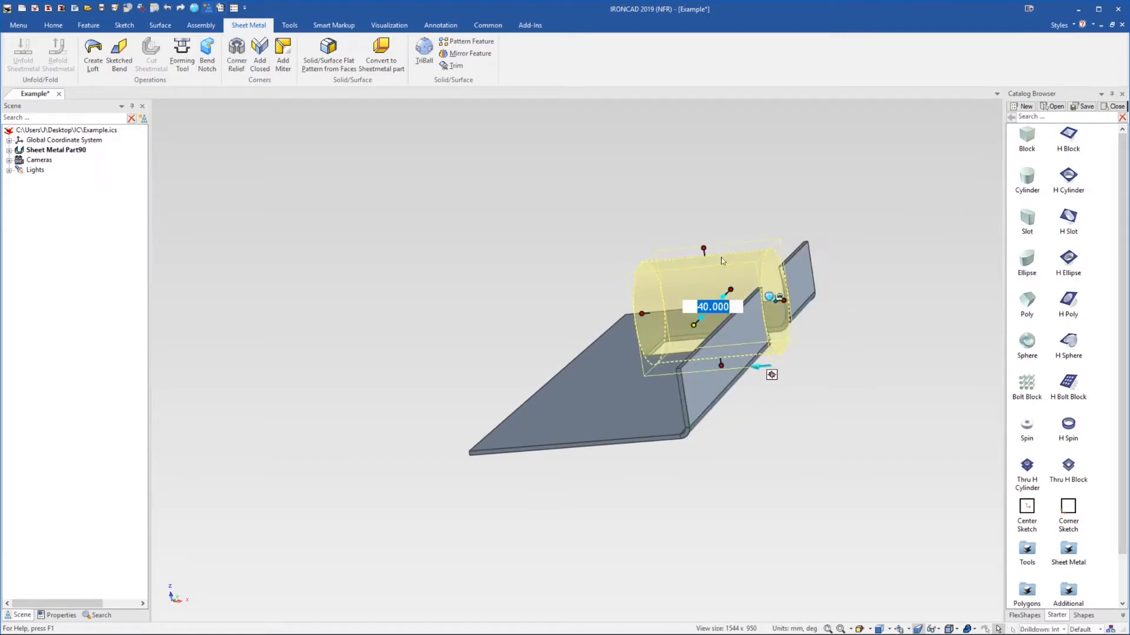
{"action": "left_click_drag", "start_coordinate": [705, 246], "coordinate": [709, 282]}
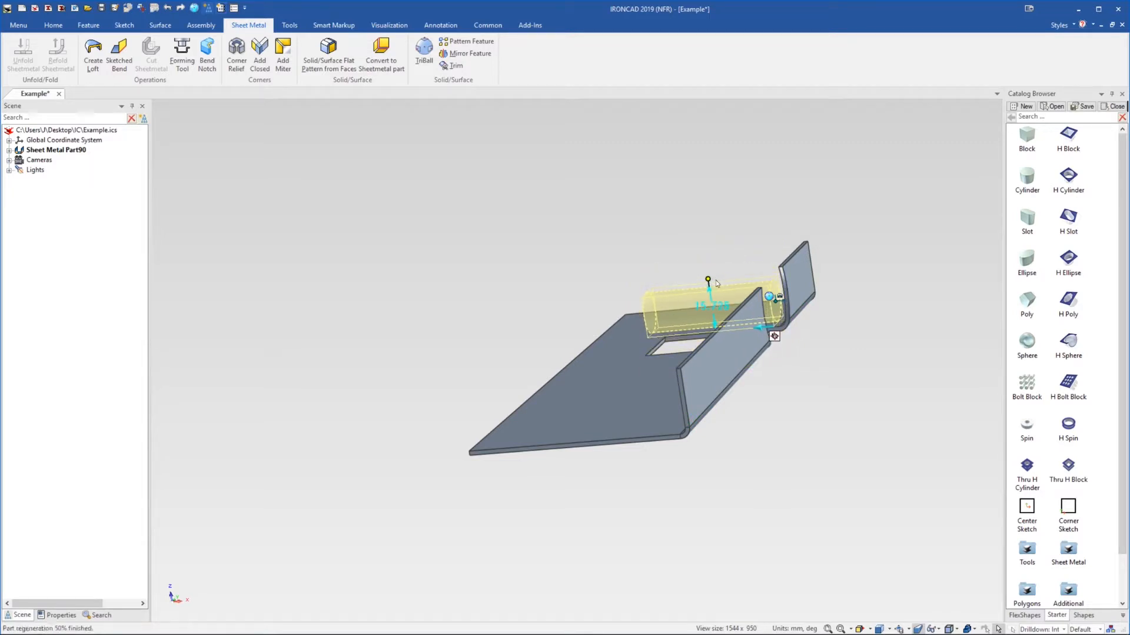
{"action": "key", "text": "Escape"}
Examine the round hole in the flange from several angles
{"action": "scroll", "coordinate": [764, 298], "scroll_direction": "up", "scroll_amount": 3}
{"action": "middle_click_drag", "start_coordinate": [764, 298], "coordinate": [669, 346]}
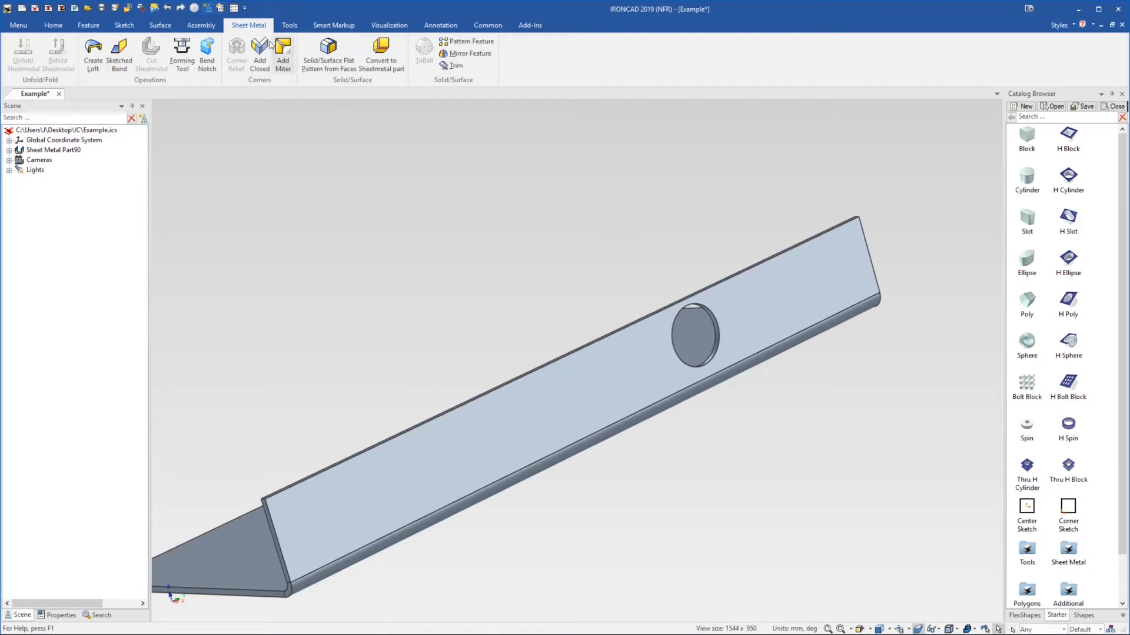
{"action": "middle_click_drag", "start_coordinate": [728, 326], "coordinate": [724, 362]}
{"action": "scroll", "coordinate": [798, 258], "scroll_direction": "up", "scroll_amount": 2}
{"action": "middle_click_drag", "start_coordinate": [742, 314], "coordinate": [841, 258]}
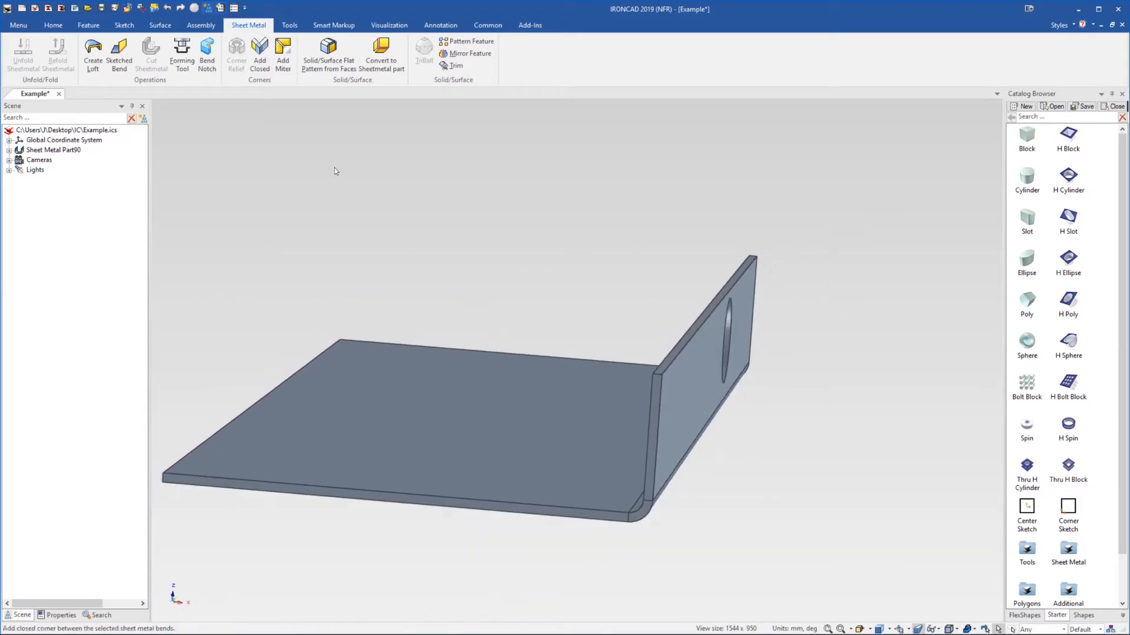
{"action": "middle_click_drag", "start_coordinate": [696, 396], "coordinate": [797, 320]}
{"action": "scroll", "coordinate": [730, 320], "scroll_direction": "up", "scroll_amount": 2}
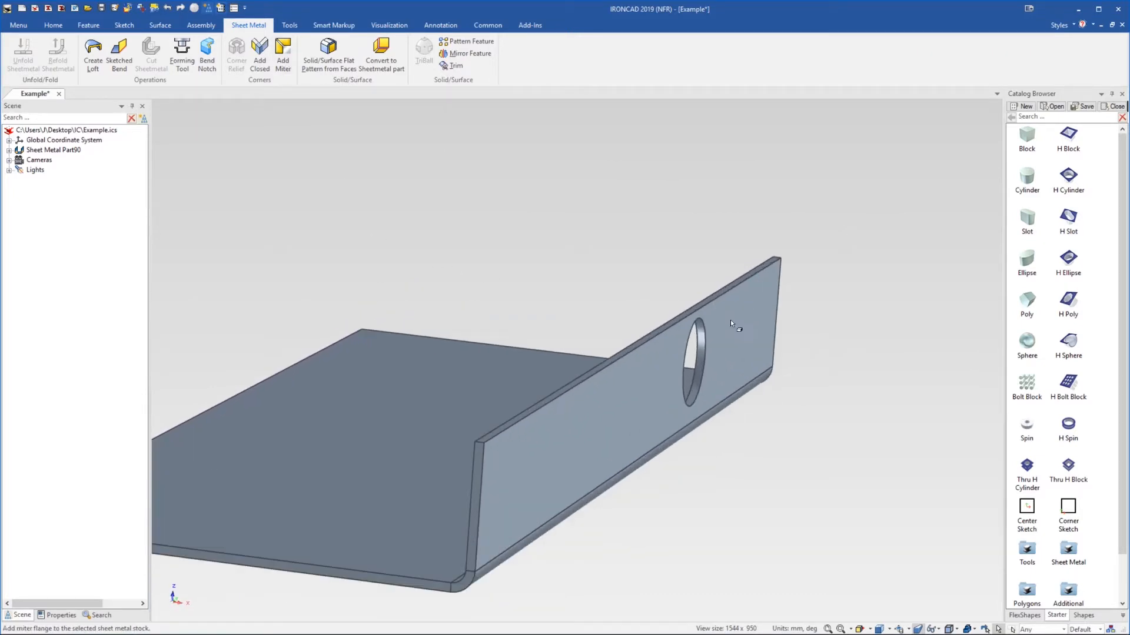
Chamfer the upper corner at the far end of the flange, enlarging the Distance chamfer to cut away most of the end's height
{"action": "left_click", "coordinate": [773, 257]}
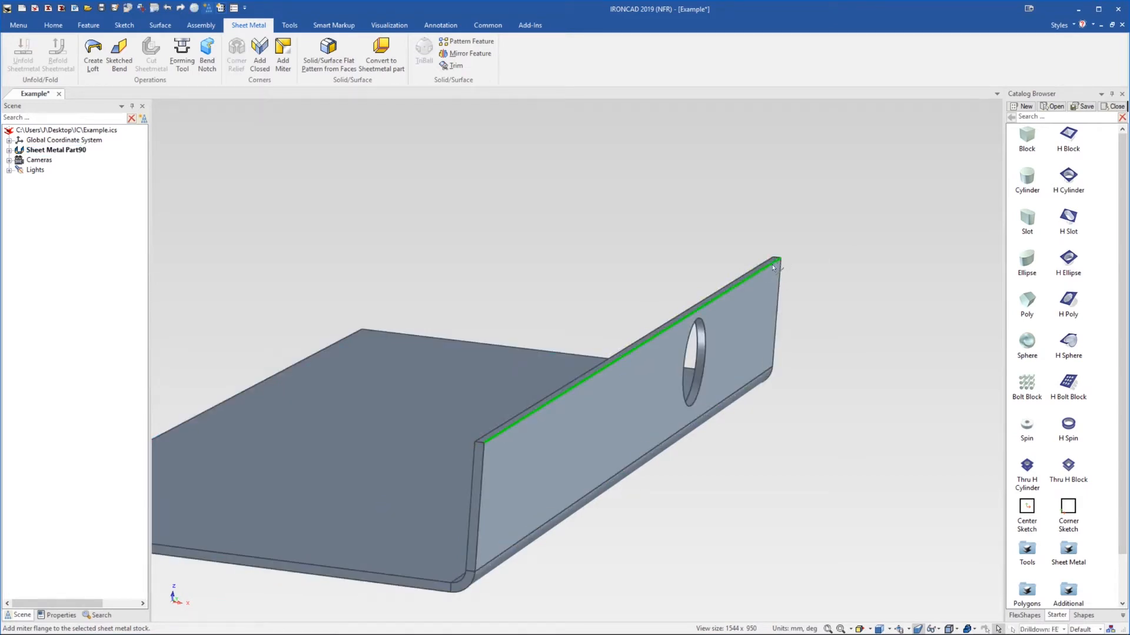
{"action": "middle_click_drag", "start_coordinate": [775, 261], "coordinate": [767, 295]}
{"action": "scroll", "coordinate": [775, 256], "scroll_direction": "down", "scroll_amount": 1}
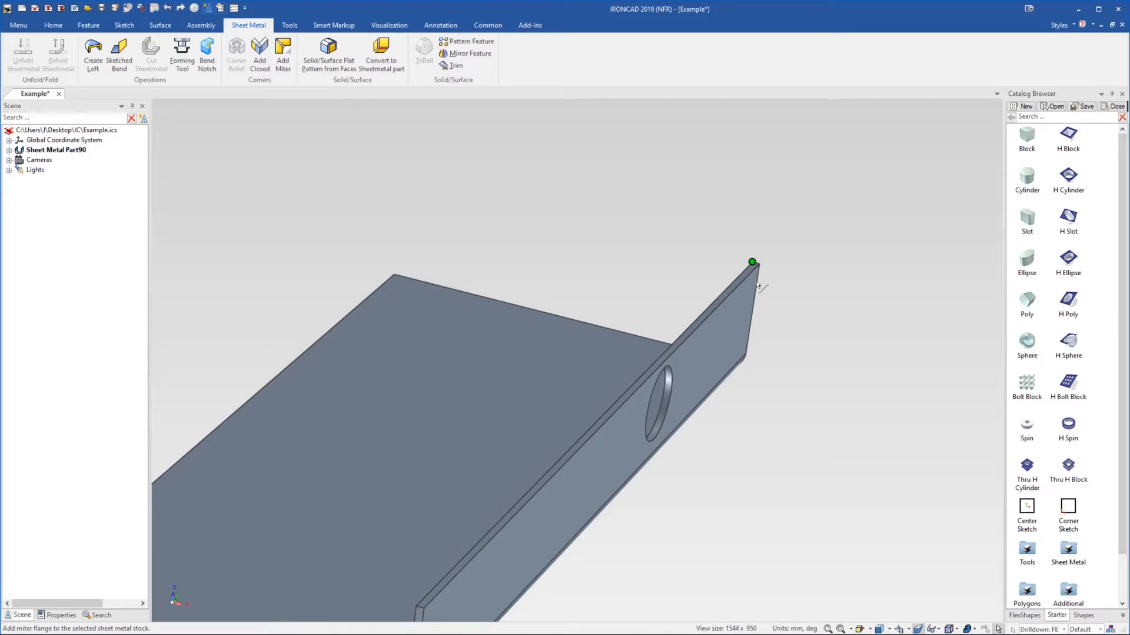
{"action": "scroll", "coordinate": [744, 287], "scroll_direction": "up", "scroll_amount": 2}
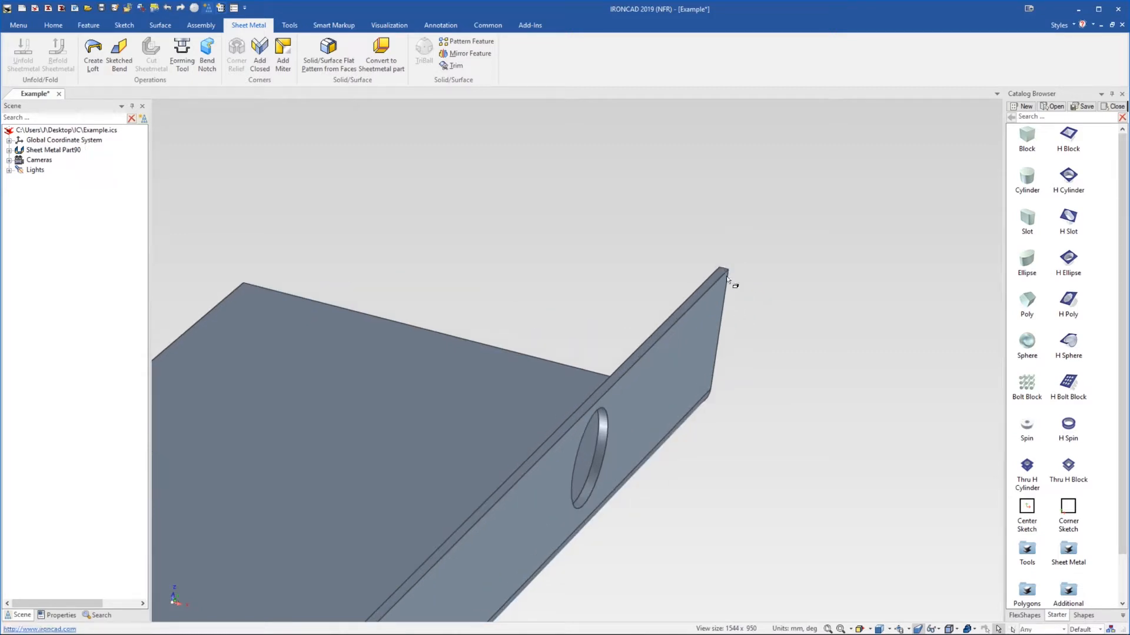
{"action": "left_click", "coordinate": [726, 270]}
{"action": "left_click", "coordinate": [723, 268]}
{"action": "left_click", "coordinate": [723, 268]}
{"action": "right_click", "coordinate": [722, 266]}
{"action": "left_click", "coordinate": [766, 302]}
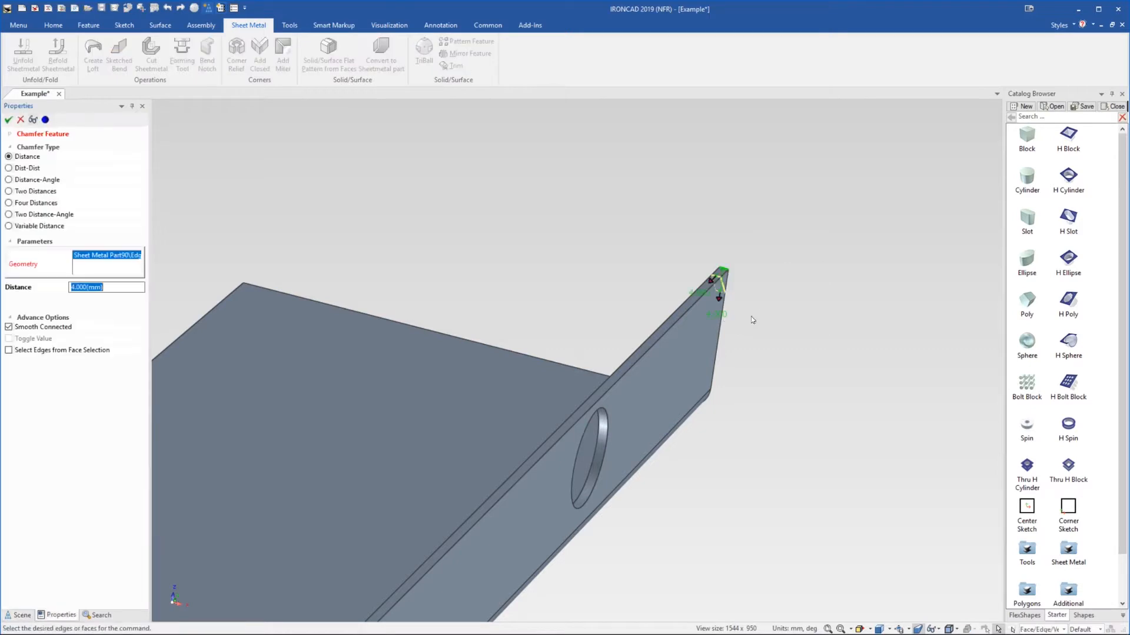
{"action": "left_click_drag", "start_coordinate": [713, 283], "coordinate": [596, 347]}
{"action": "left_click", "coordinate": [8, 120]}
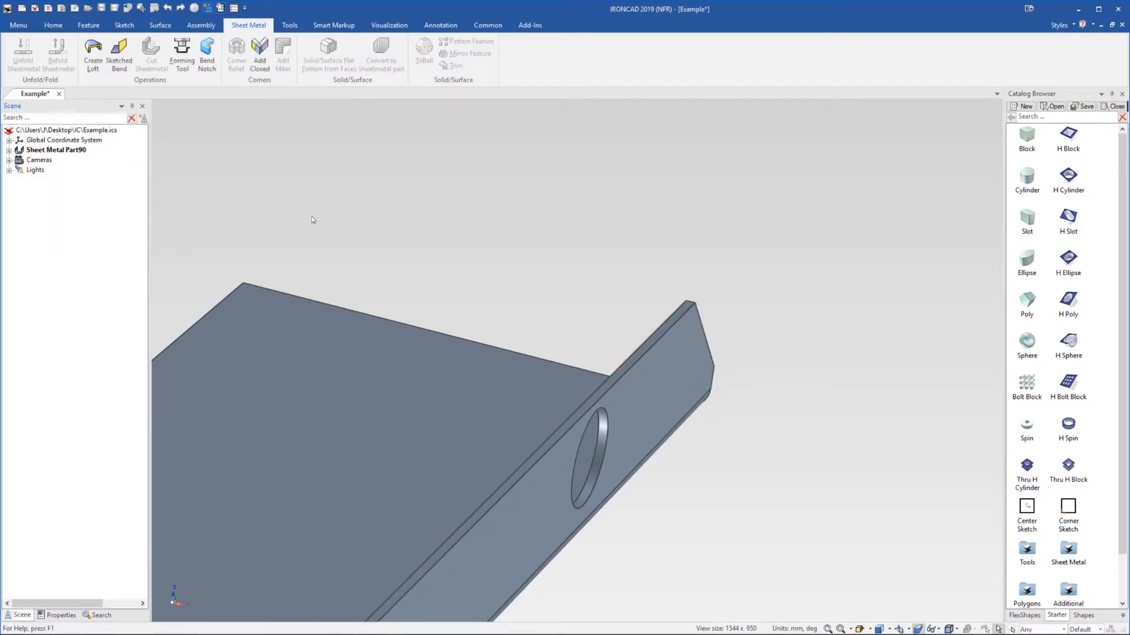
Delete the H Cylinder hole and the corner chamfer from the flange
{"action": "middle_click_drag", "start_coordinate": [577, 406], "coordinate": [534, 399]}
{"action": "scroll", "coordinate": [590, 400], "scroll_direction": "down", "scroll_amount": 5}
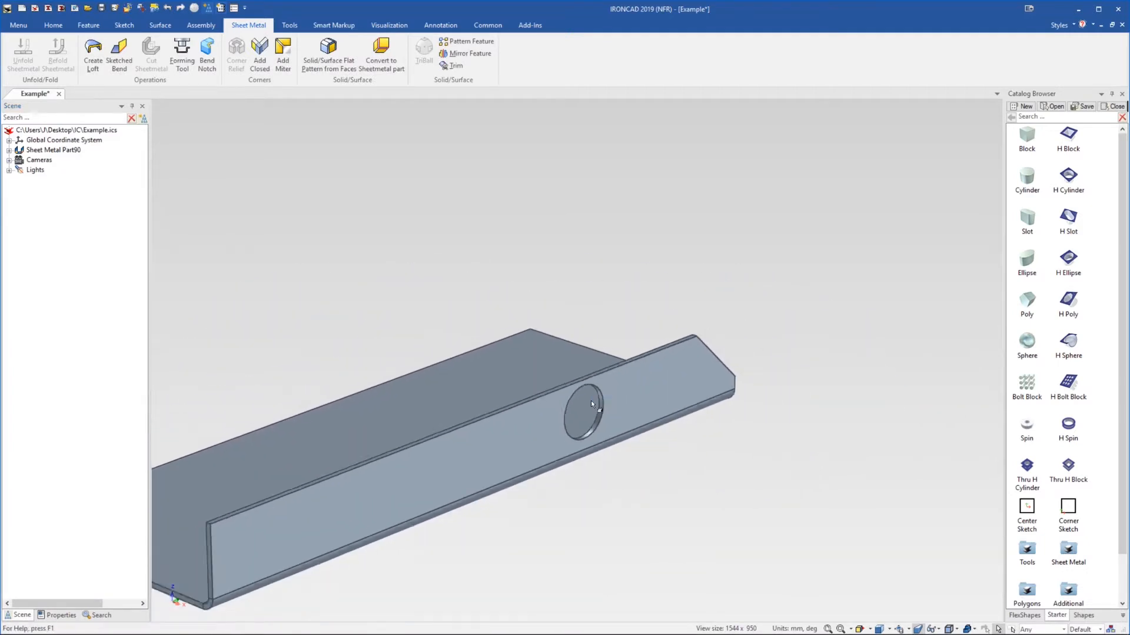
{"action": "left_click", "coordinate": [586, 390]}
{"action": "left_click", "coordinate": [586, 390]}
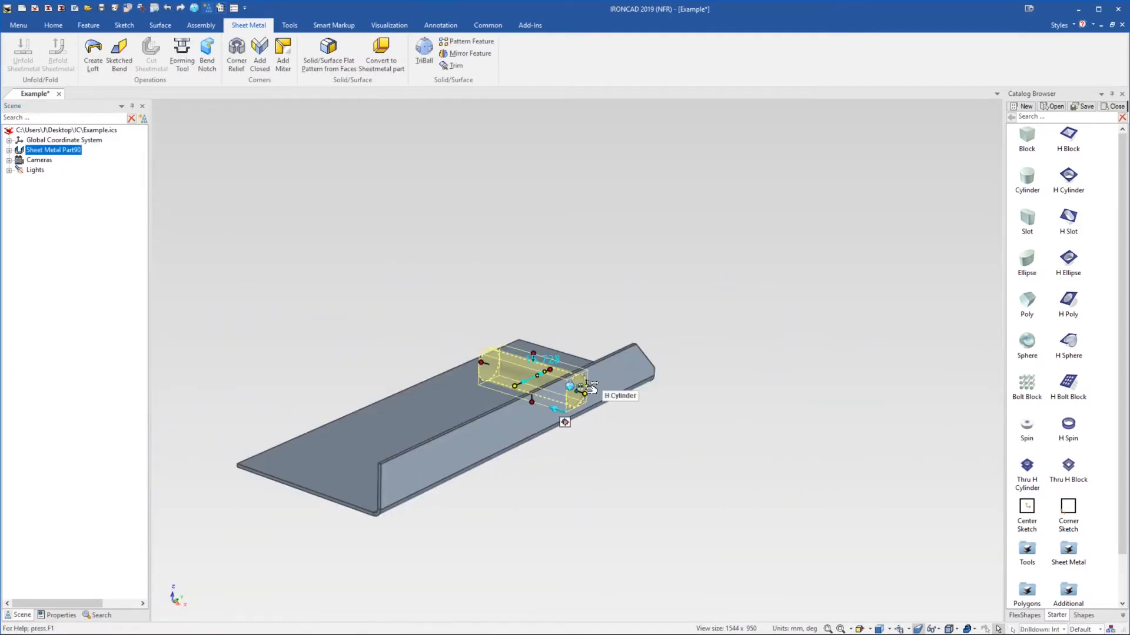
{"action": "key", "text": "Delete"}
{"action": "left_click", "coordinate": [656, 356]}
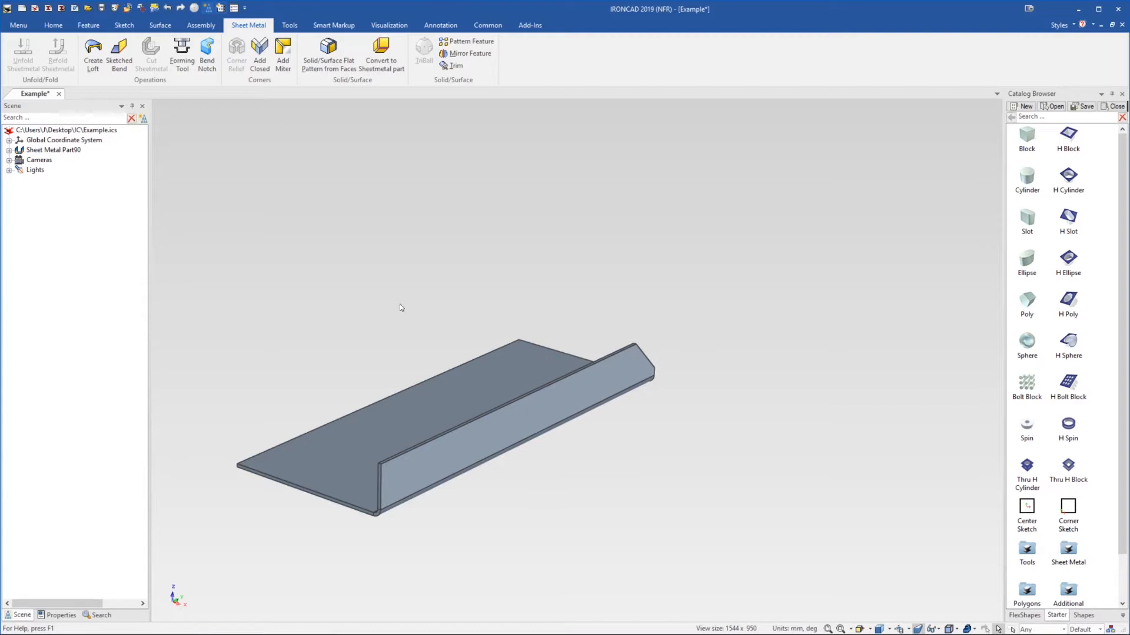
{"action": "left_click", "coordinate": [8, 150]}
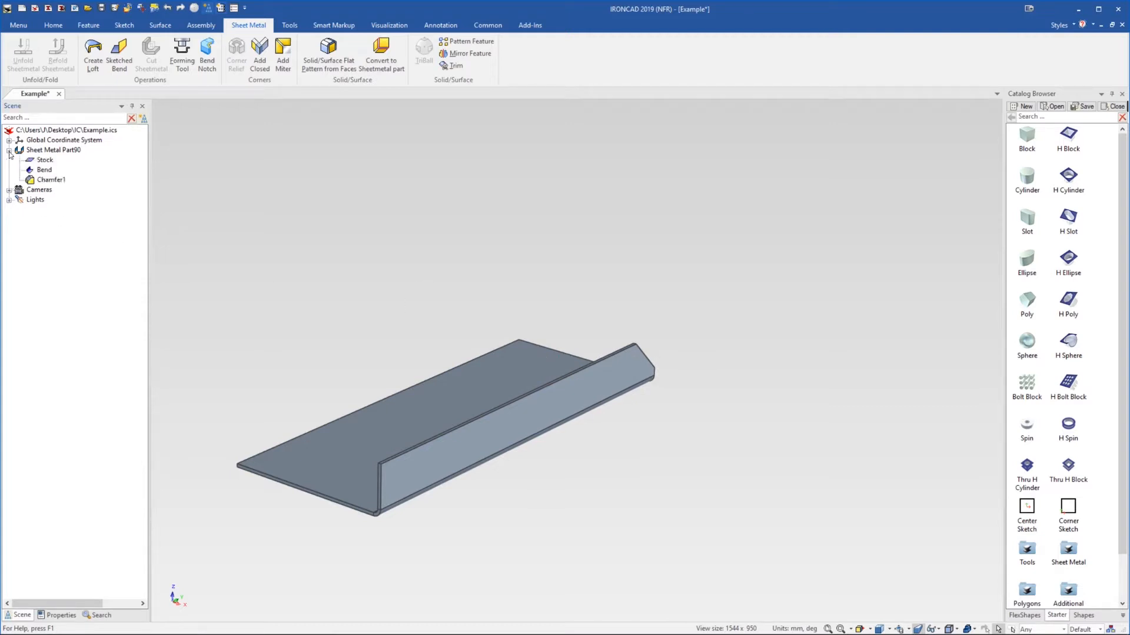
{"action": "left_click", "coordinate": [42, 180]}
{"action": "key", "text": "Delete"}
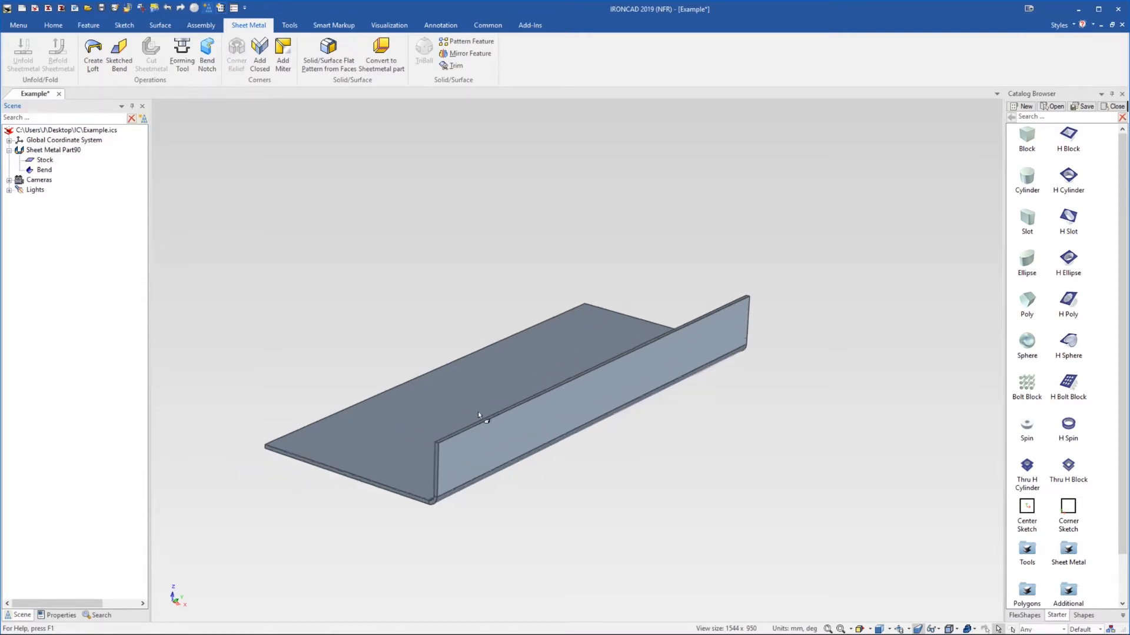
Open the Sheet Metal set in the catalog and view the sheet with its single plain flange
{"action": "scroll", "coordinate": [478, 414], "scroll_direction": "up", "scroll_amount": 5}
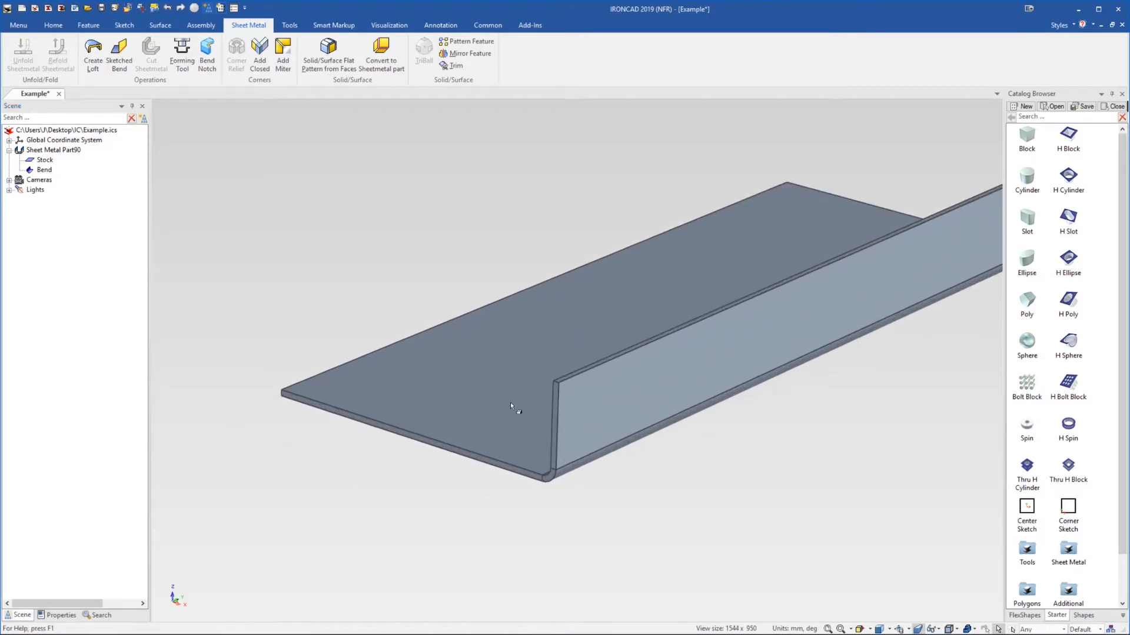
{"action": "scroll", "coordinate": [501, 400], "scroll_direction": "up", "scroll_amount": 2}
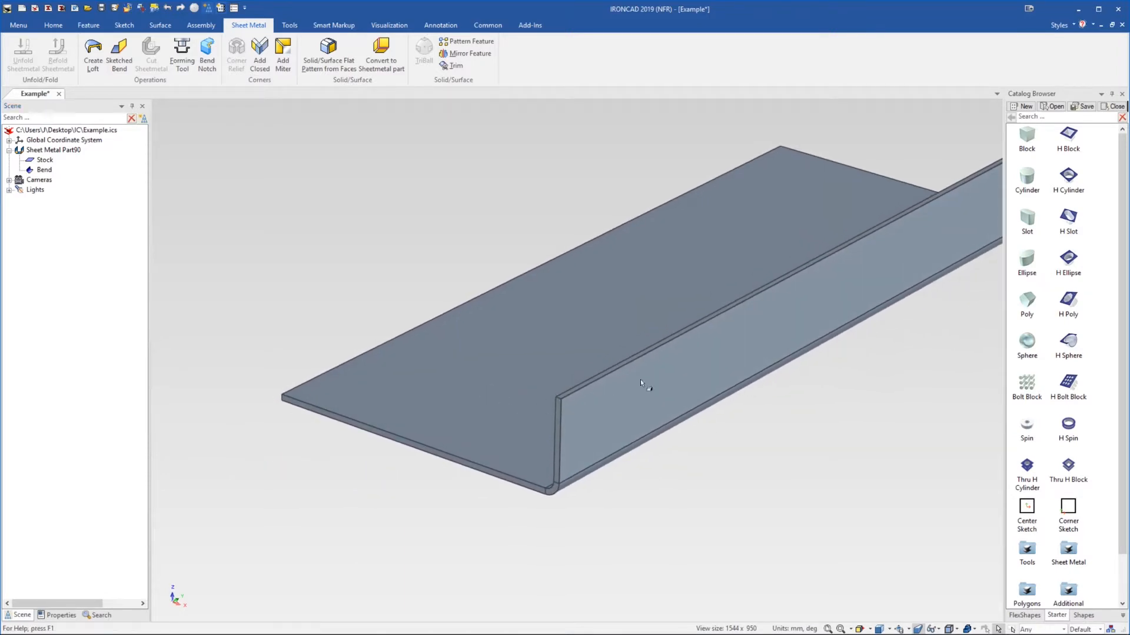
{"action": "double_click", "coordinate": [1068, 550]}
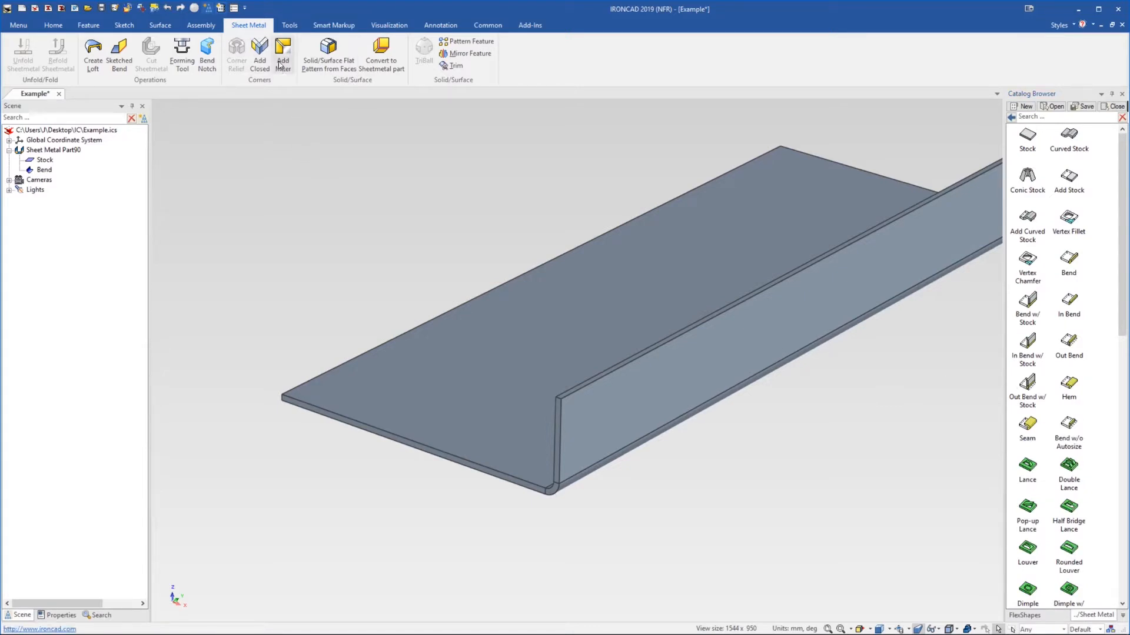
{"action": "scroll", "coordinate": [583, 337], "scroll_direction": "down", "scroll_amount": 2}
{"action": "scroll", "coordinate": [584, 337], "scroll_direction": "up", "scroll_amount": 1}
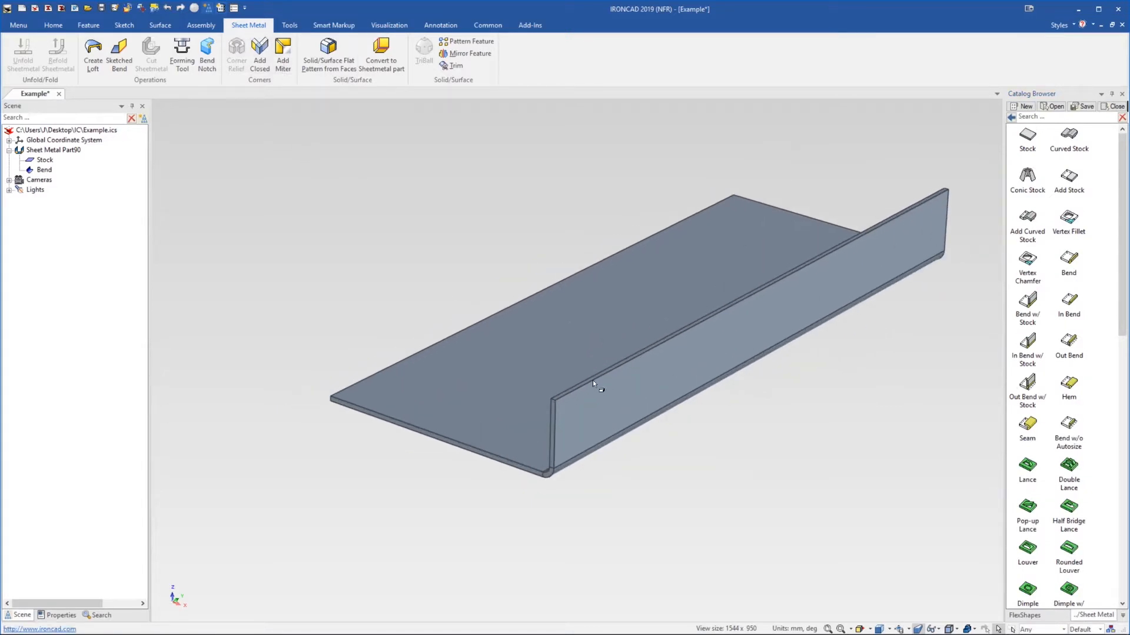
{"action": "scroll", "coordinate": [612, 380], "scroll_direction": "up", "scroll_amount": 3}
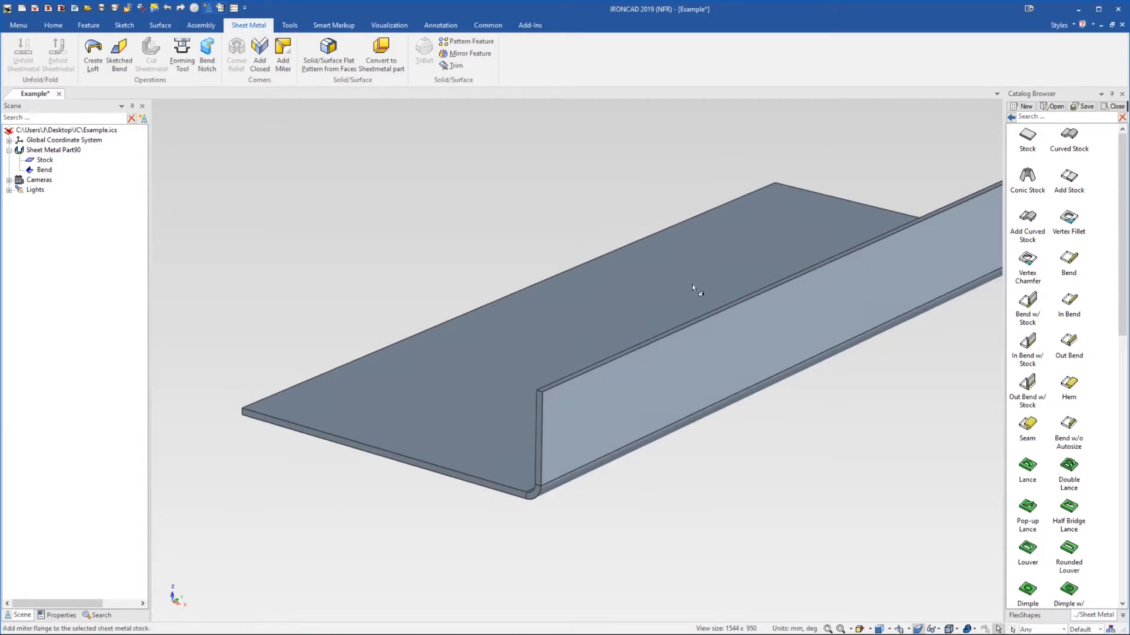
{"action": "scroll", "coordinate": [584, 351], "scroll_direction": "down", "scroll_amount": 3}
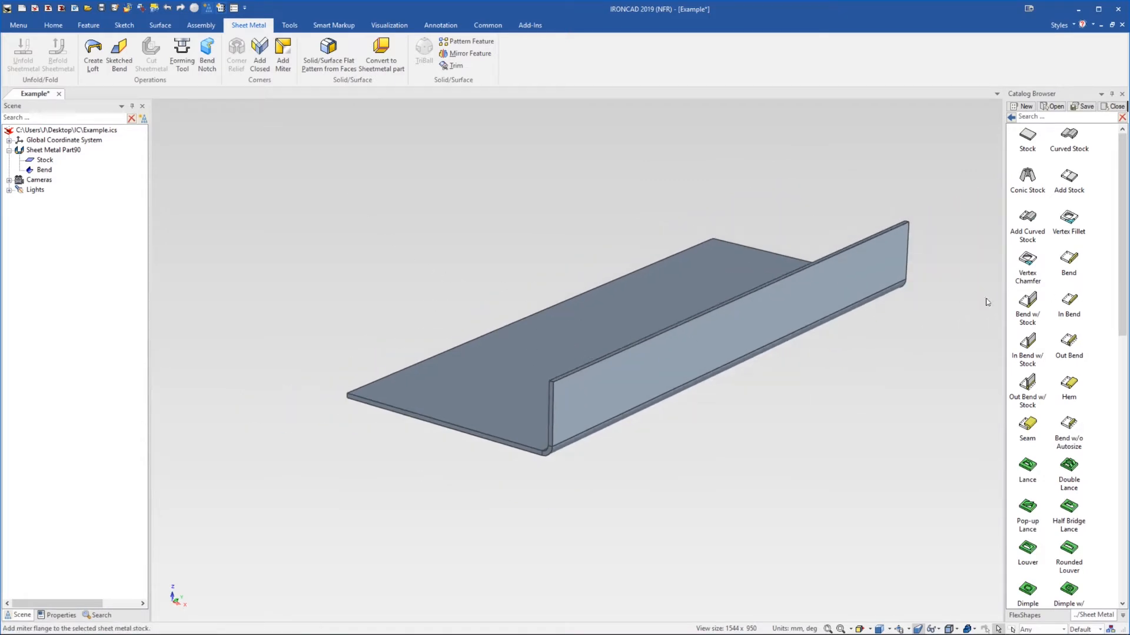
Start a Miter Flange from the existing bend and select the three remaining straight upper edges of the sheet
{"action": "left_click", "coordinate": [283, 59]}
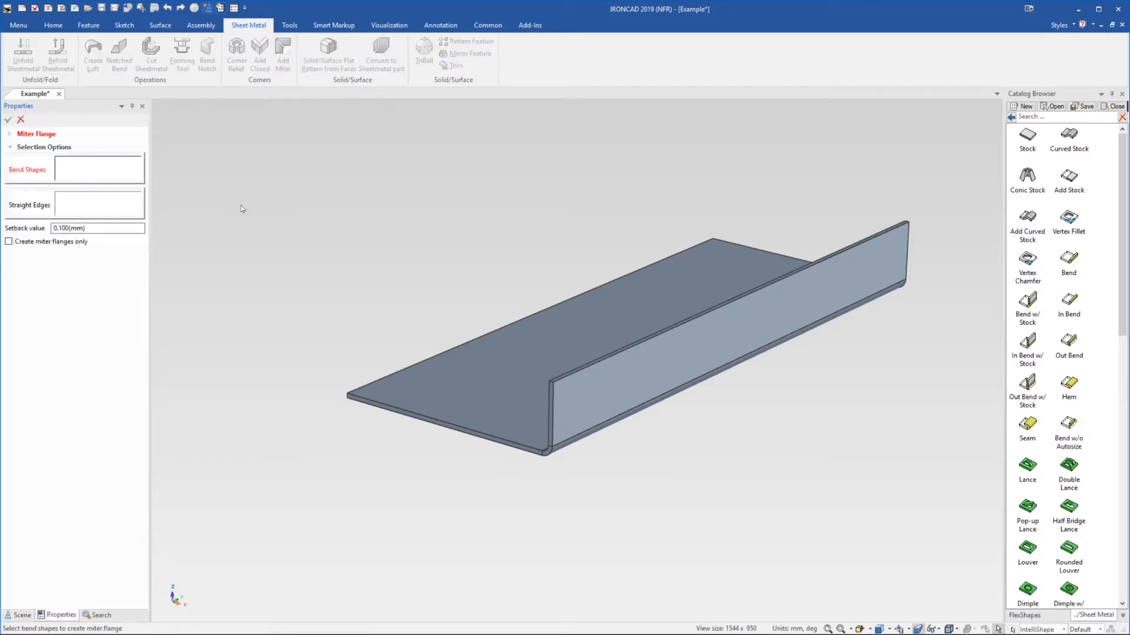
{"action": "left_click", "coordinate": [585, 364]}
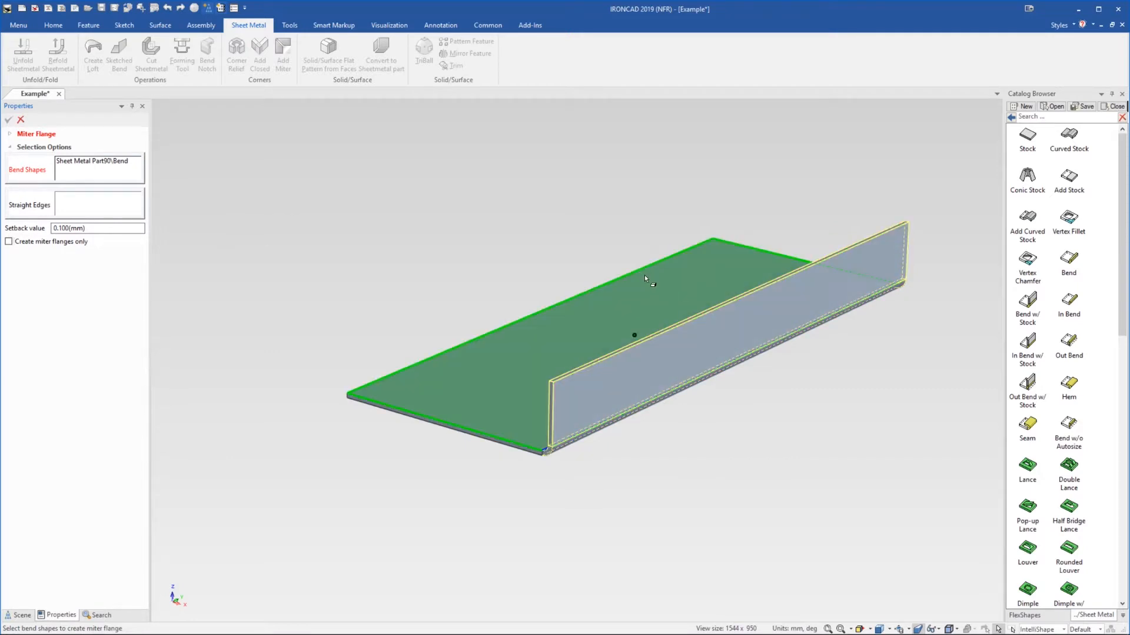
{"action": "left_click", "coordinate": [99, 210]}
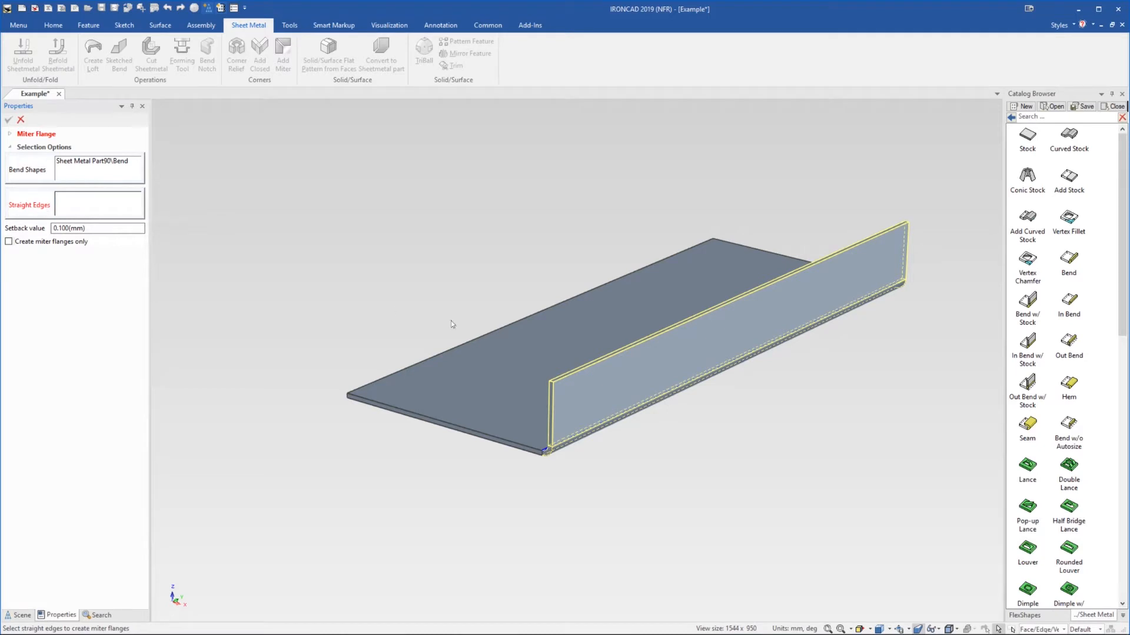
{"action": "left_click", "coordinate": [528, 371]}
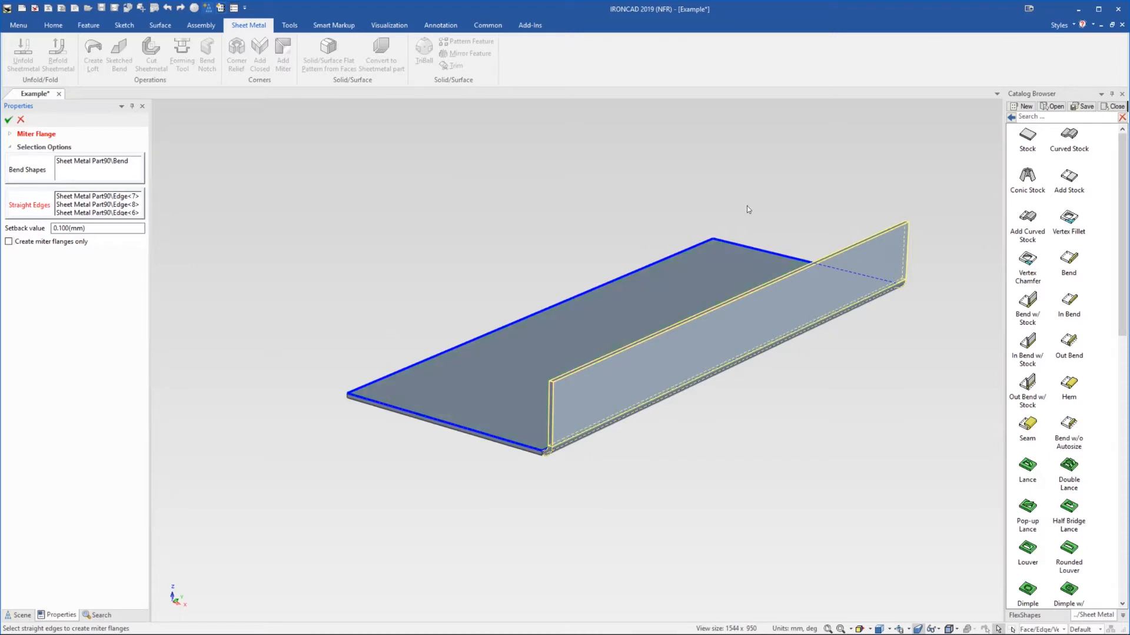
{"action": "left_click", "coordinate": [770, 253]}
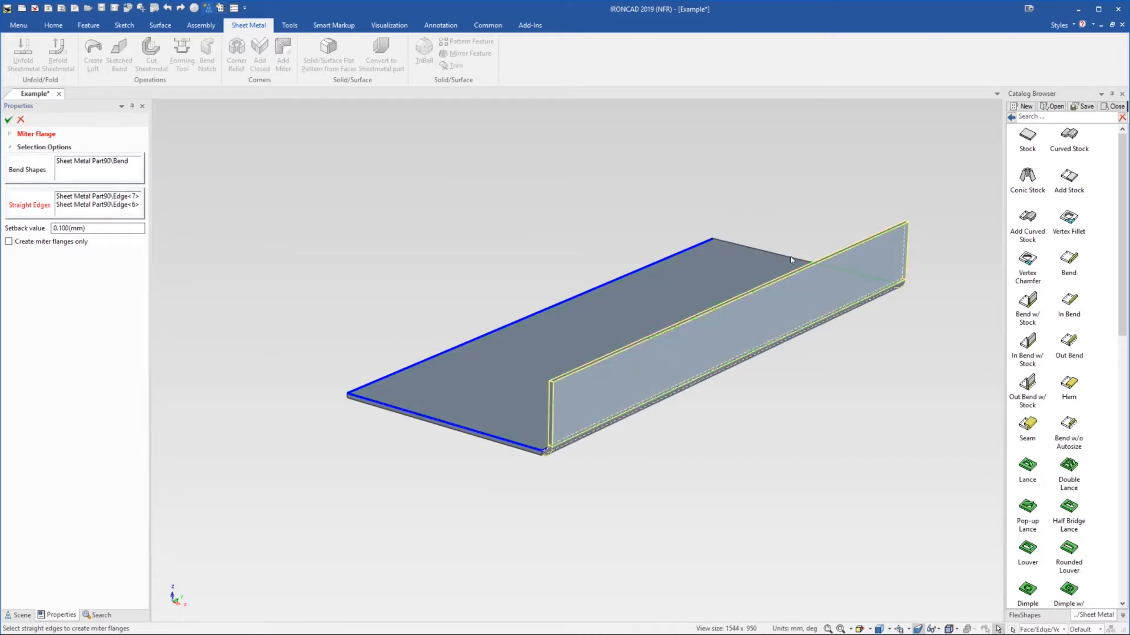
{"action": "left_click", "coordinate": [778, 254]}
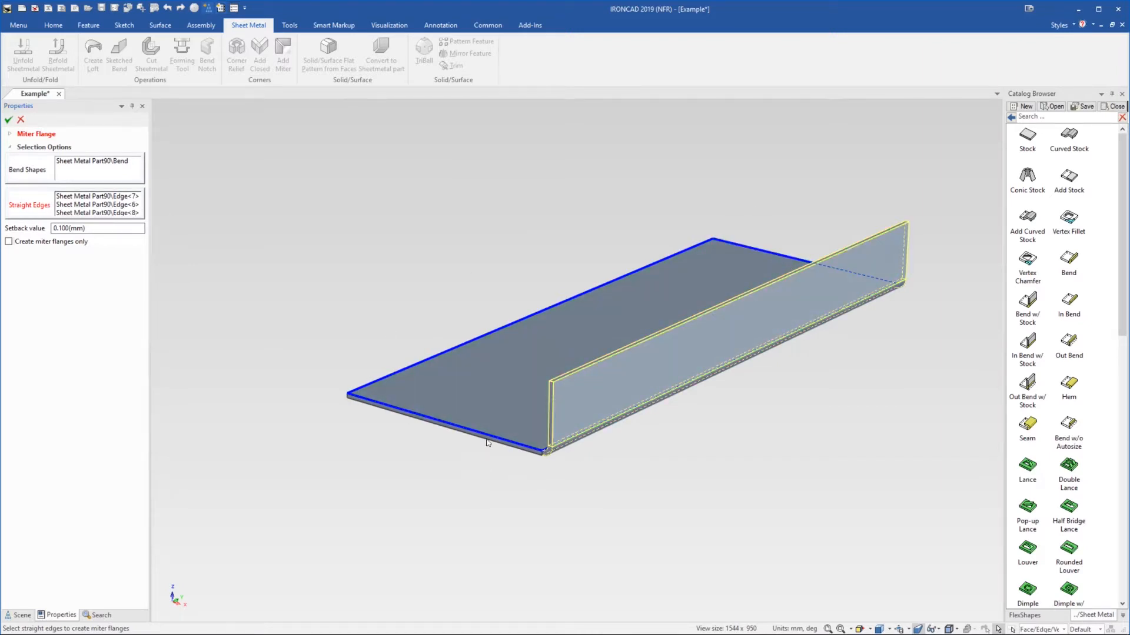
Try to add the lower edge of the sheet's near short end to the miter flange's straight edges
{"action": "scroll", "coordinate": [488, 439], "scroll_direction": "up", "scroll_amount": 2}
{"action": "scroll", "coordinate": [510, 414], "scroll_direction": "up", "scroll_amount": 2}
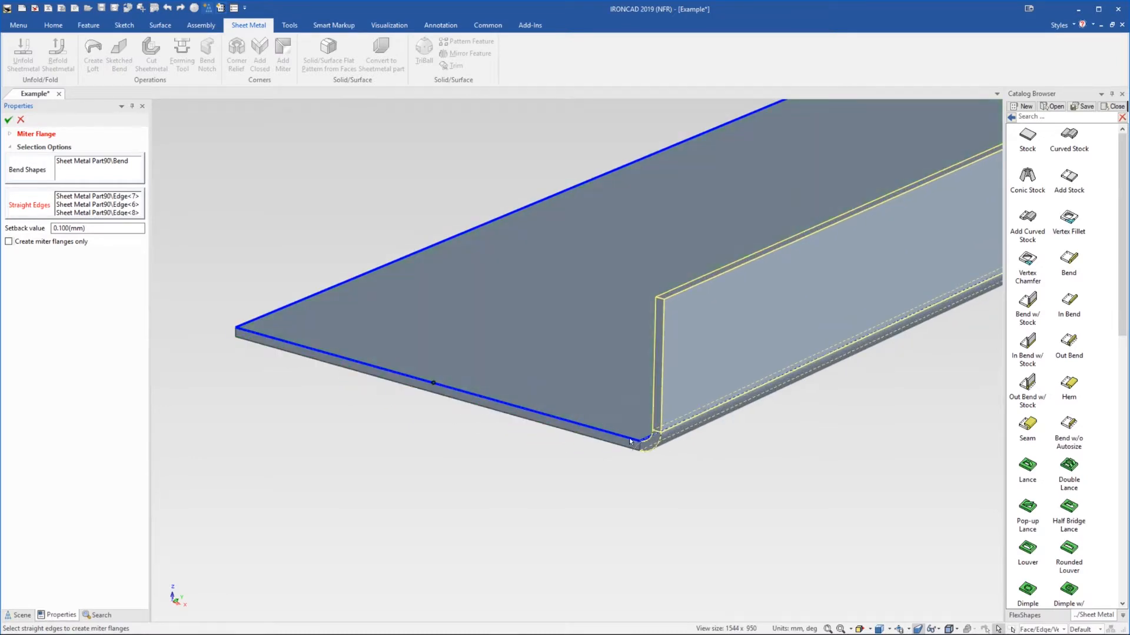
{"action": "scroll", "coordinate": [631, 441], "scroll_direction": "up", "scroll_amount": 3}
{"action": "middle_click_drag", "start_coordinate": [615, 410], "coordinate": [582, 417]}
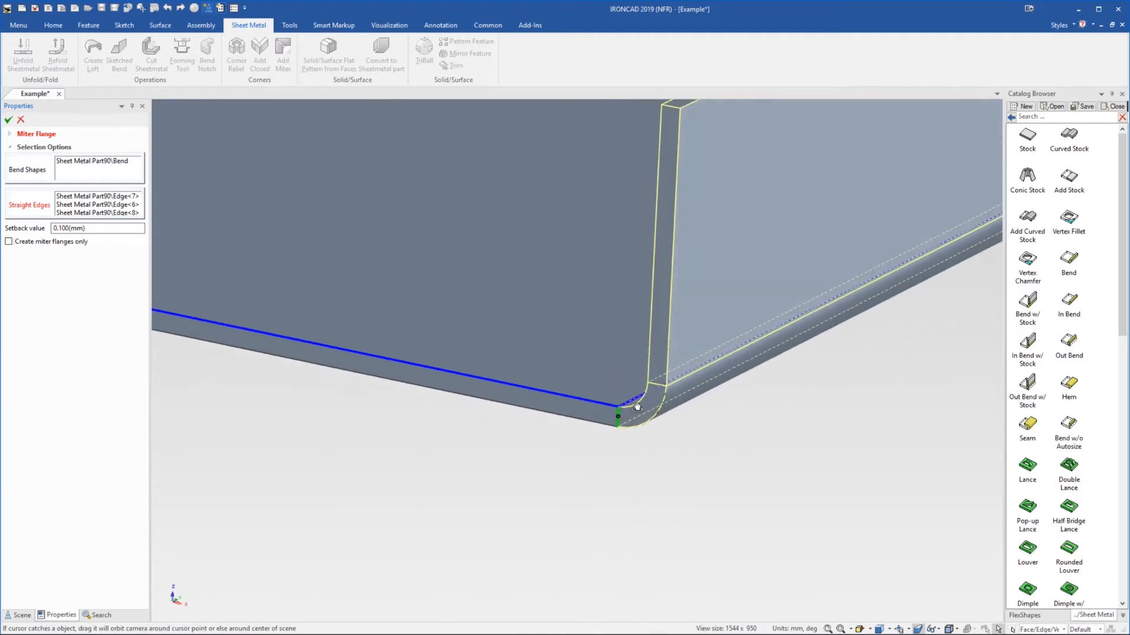
{"action": "left_click", "coordinate": [569, 410]}
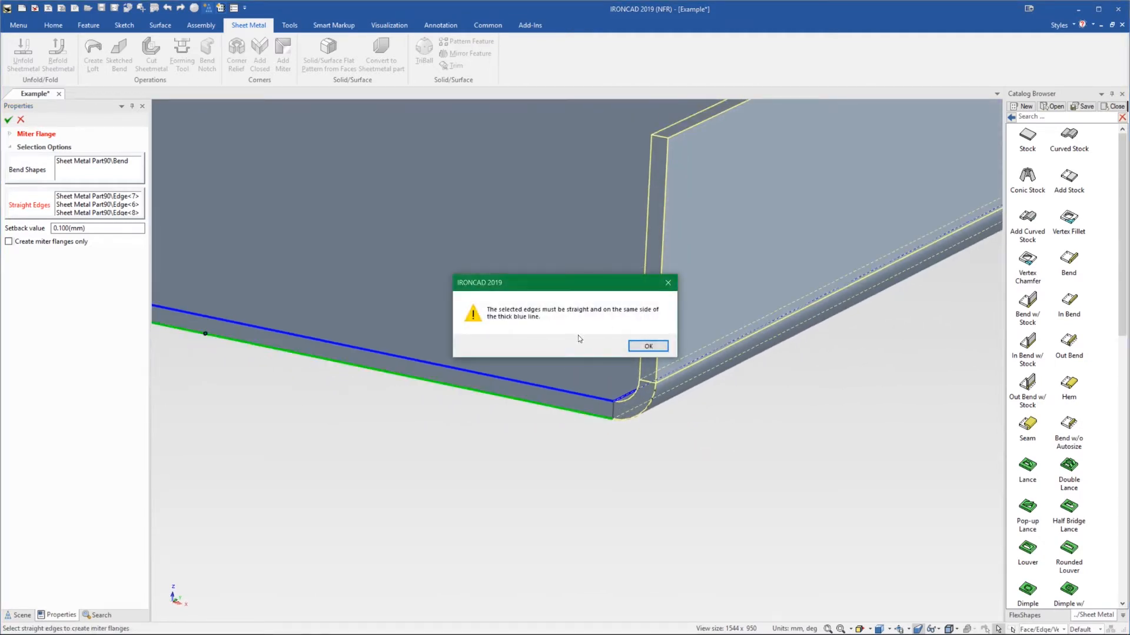
{"action": "left_click", "coordinate": [656, 345]}
{"action": "middle_click_drag", "start_coordinate": [500, 344], "coordinate": [457, 322]}
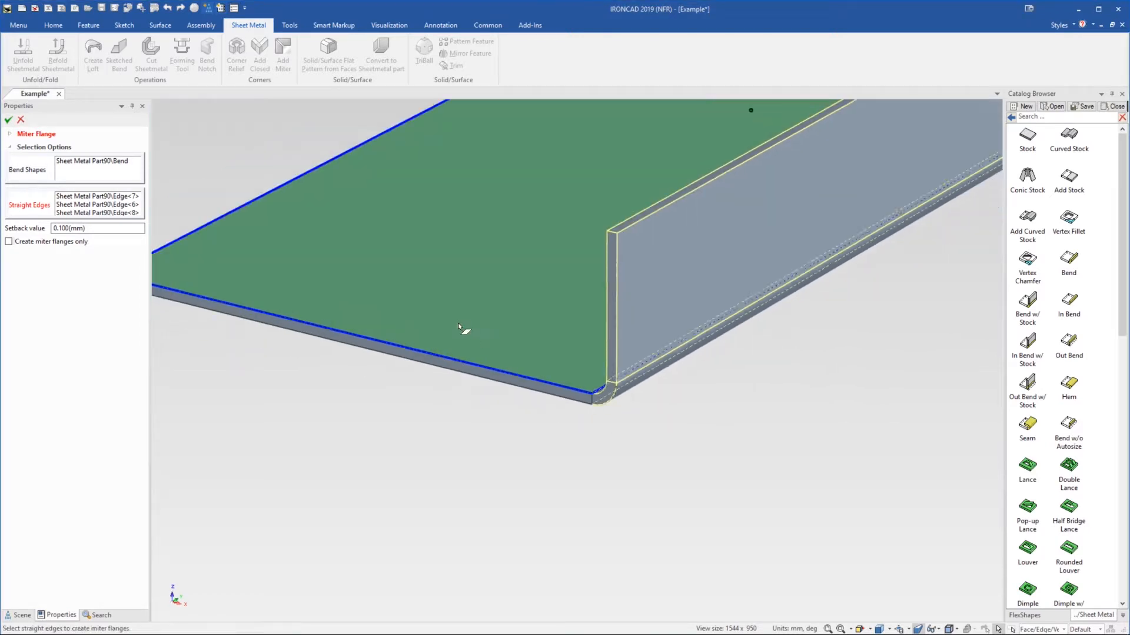
Create the miter flange along the three selected edges with a setback of 0.1 mm
{"action": "scroll", "coordinate": [458, 322], "scroll_direction": "down", "scroll_amount": 4}
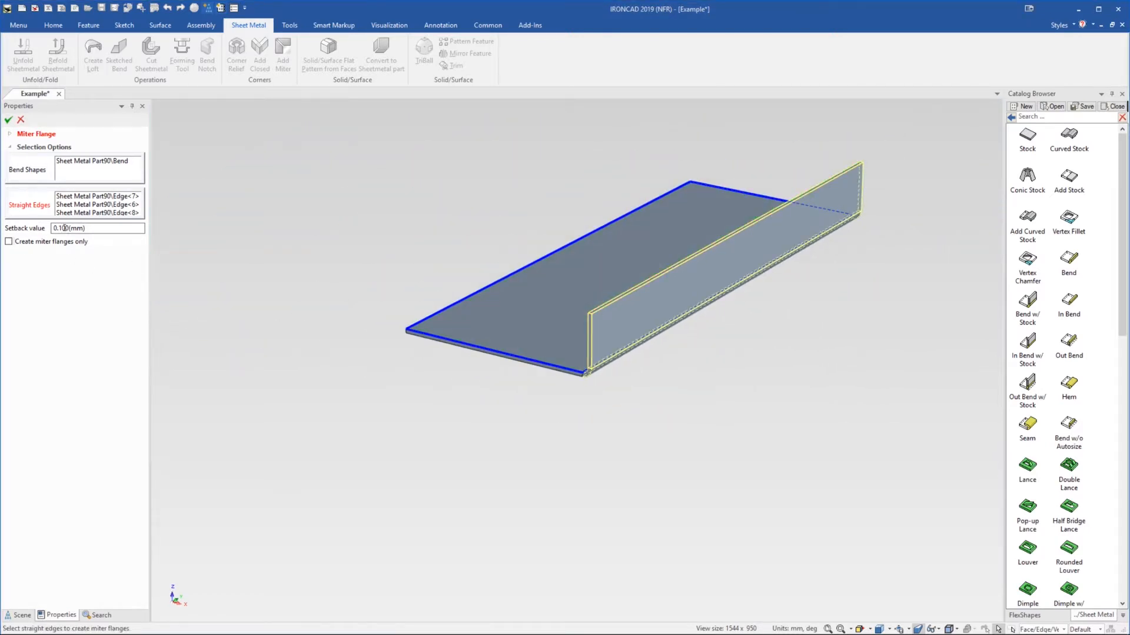
{"action": "left_click", "coordinate": [8, 120]}
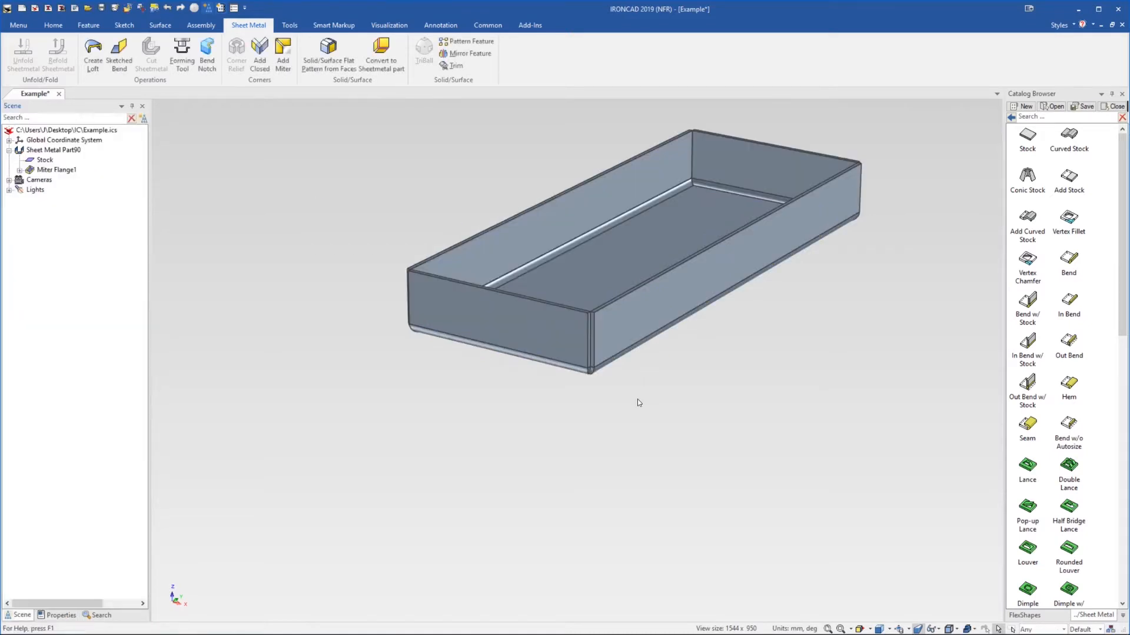
{"action": "middle_click_drag", "start_coordinate": [621, 297], "coordinate": [633, 334]}
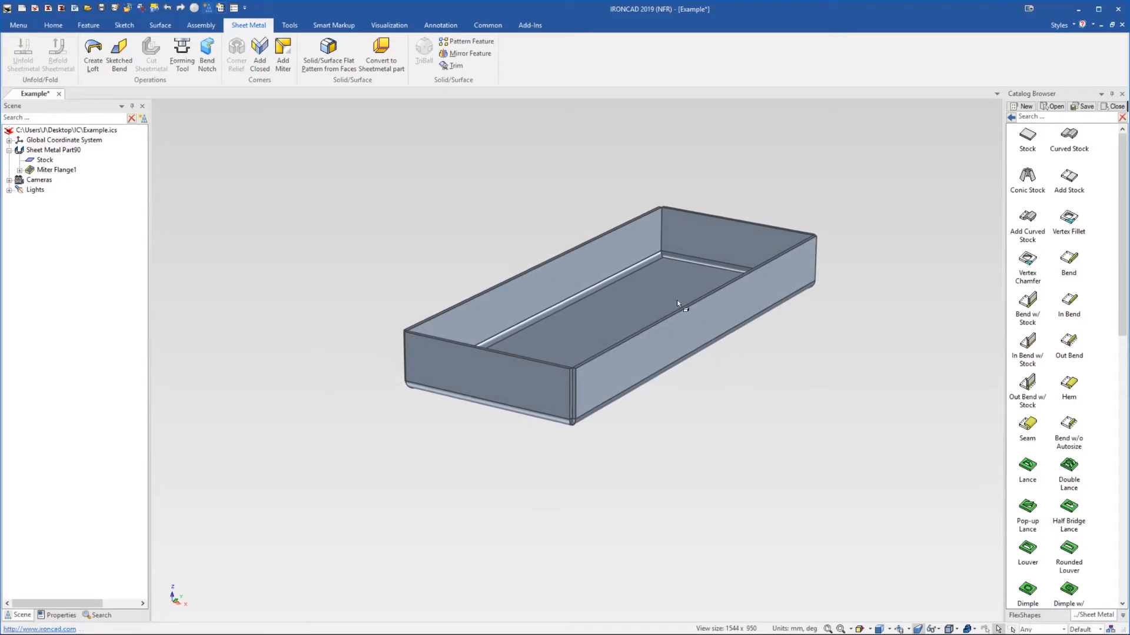
{"action": "scroll", "coordinate": [677, 299], "scroll_direction": "down", "scroll_amount": 1}
{"action": "scroll", "coordinate": [651, 285], "scroll_direction": "up", "scroll_amount": 3}
Unfold the tray to examine its flat pattern and bend lines, and fold it back up
{"action": "right_click", "coordinate": [624, 312]}
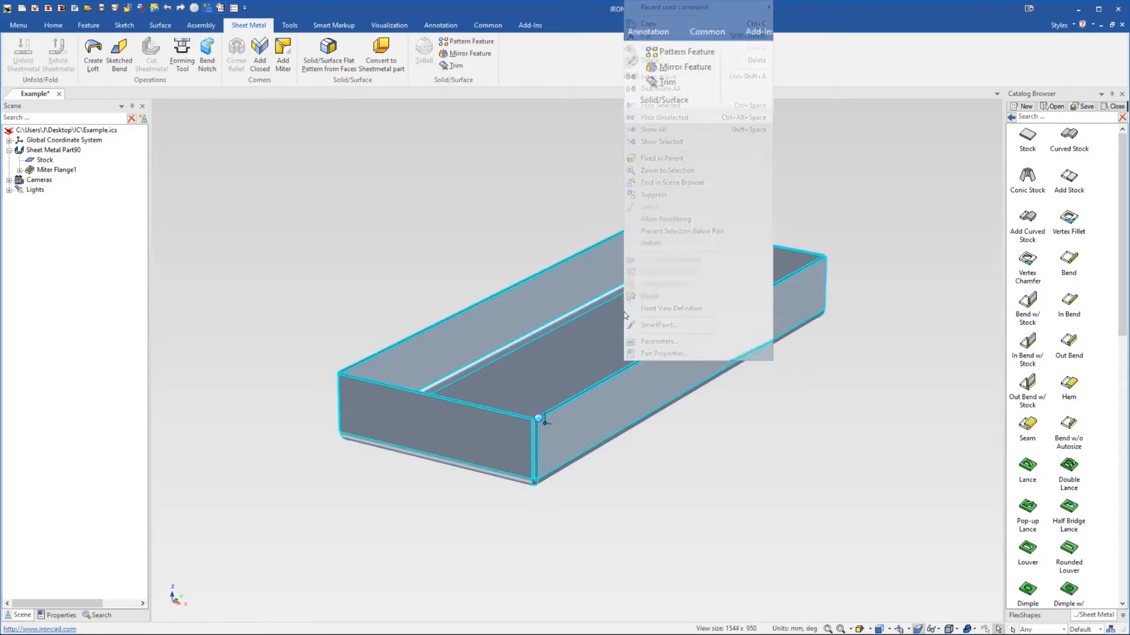
{"action": "left_click", "coordinate": [671, 246]}
{"action": "middle_click_drag", "start_coordinate": [637, 328], "coordinate": [574, 408]}
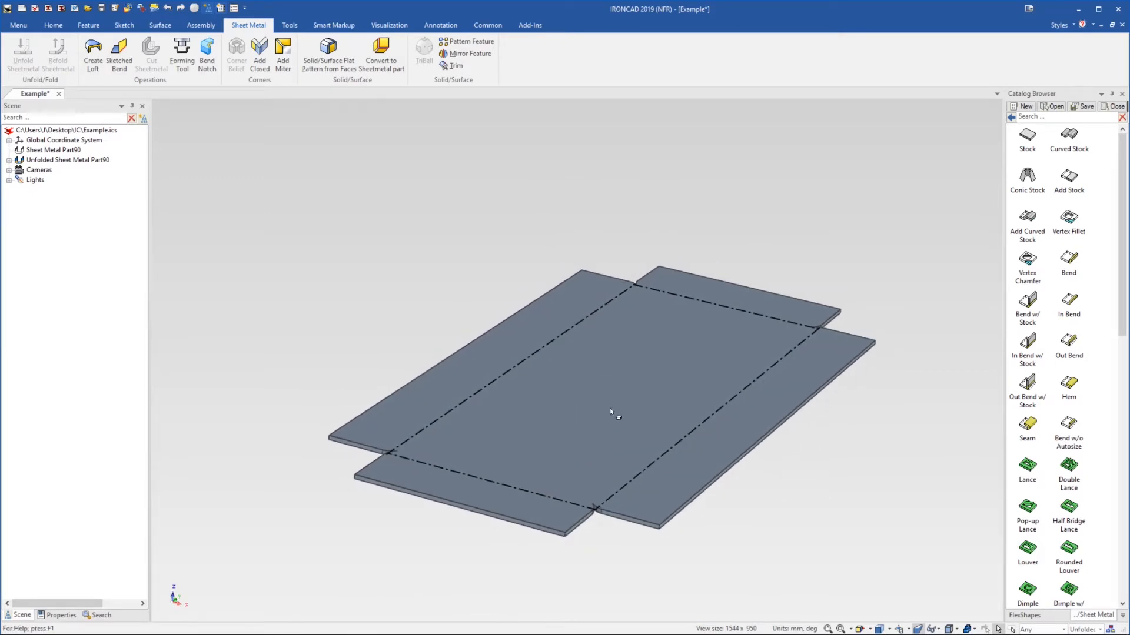
{"action": "middle_click_drag", "start_coordinate": [610, 408], "coordinate": [608, 401]}
{"action": "scroll", "coordinate": [608, 401], "scroll_direction": "down", "scroll_amount": 1}
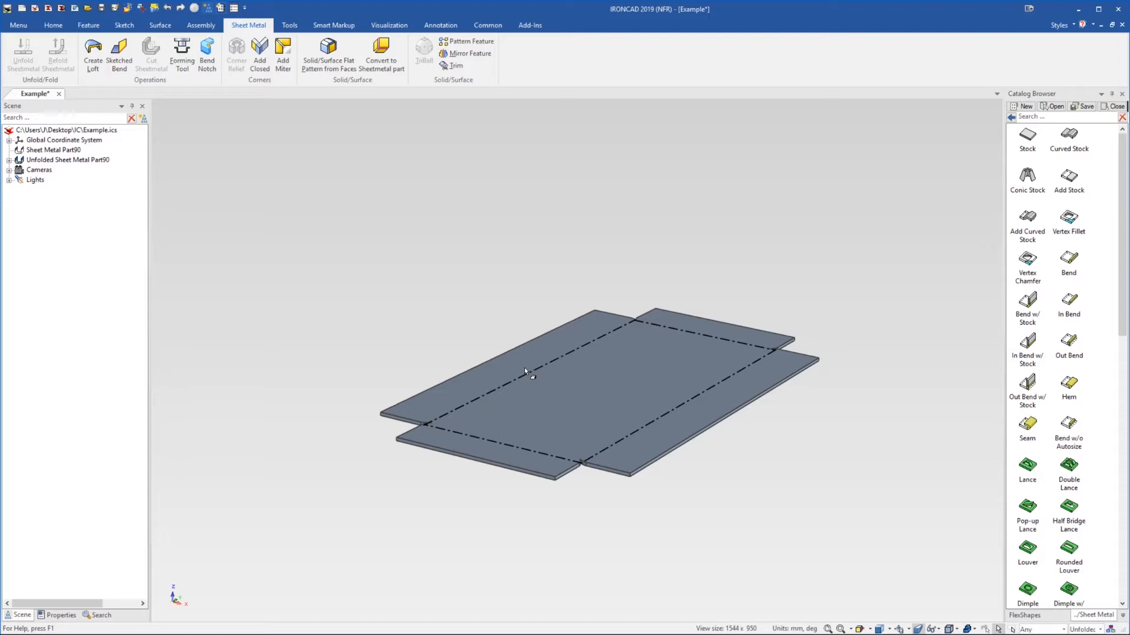
{"action": "middle_click_drag", "start_coordinate": [571, 358], "coordinate": [584, 363]}
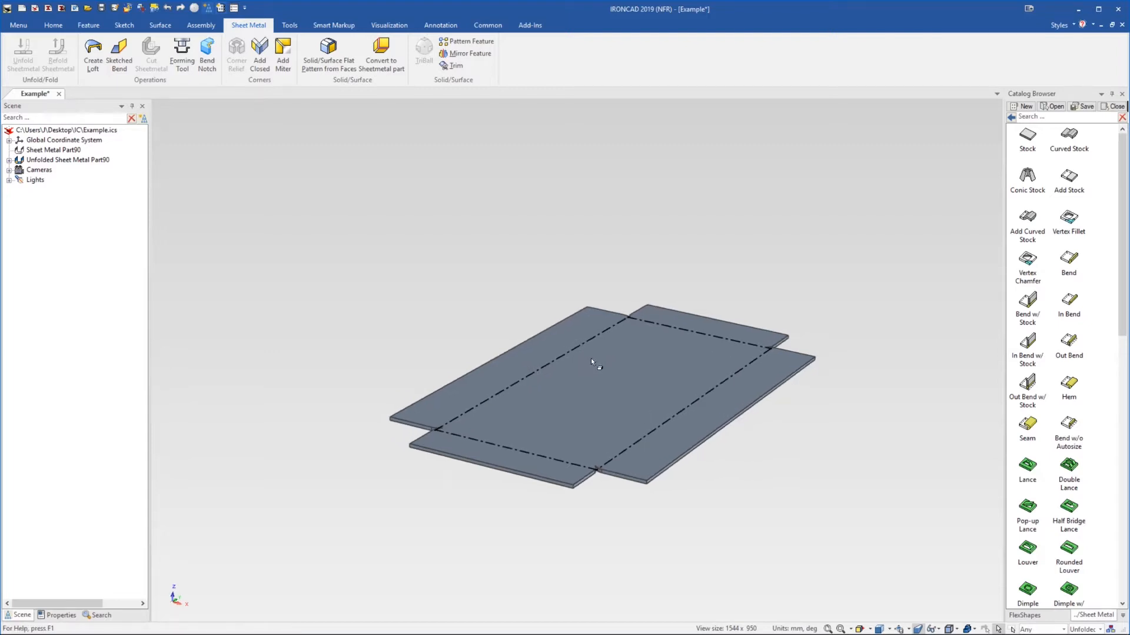
{"action": "right_click", "coordinate": [591, 358]}
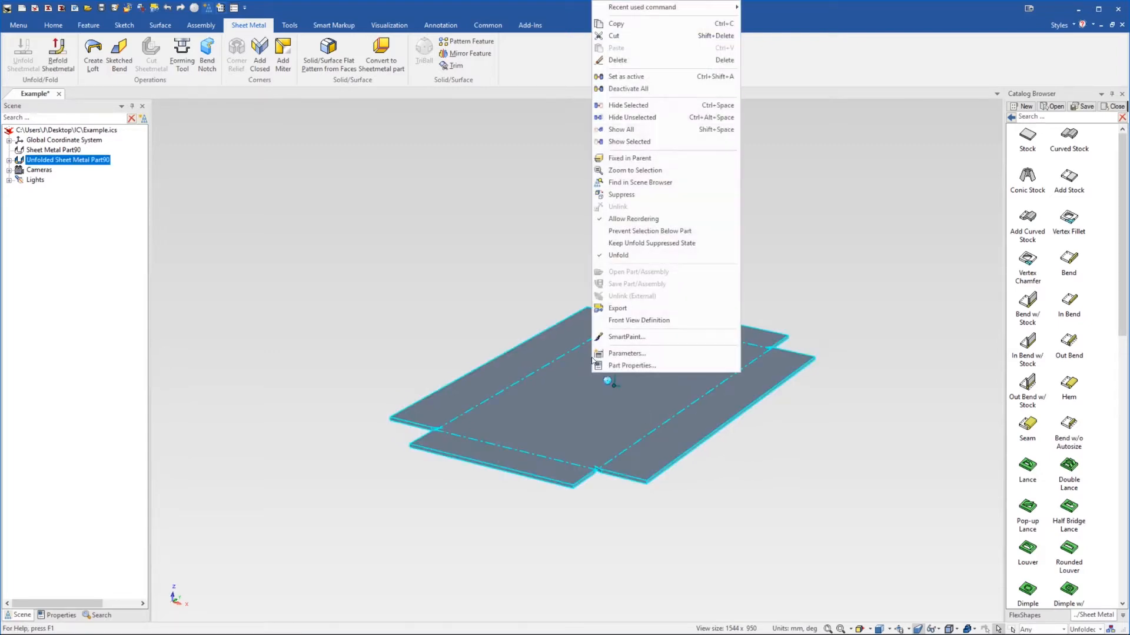
{"action": "left_click", "coordinate": [618, 255]}
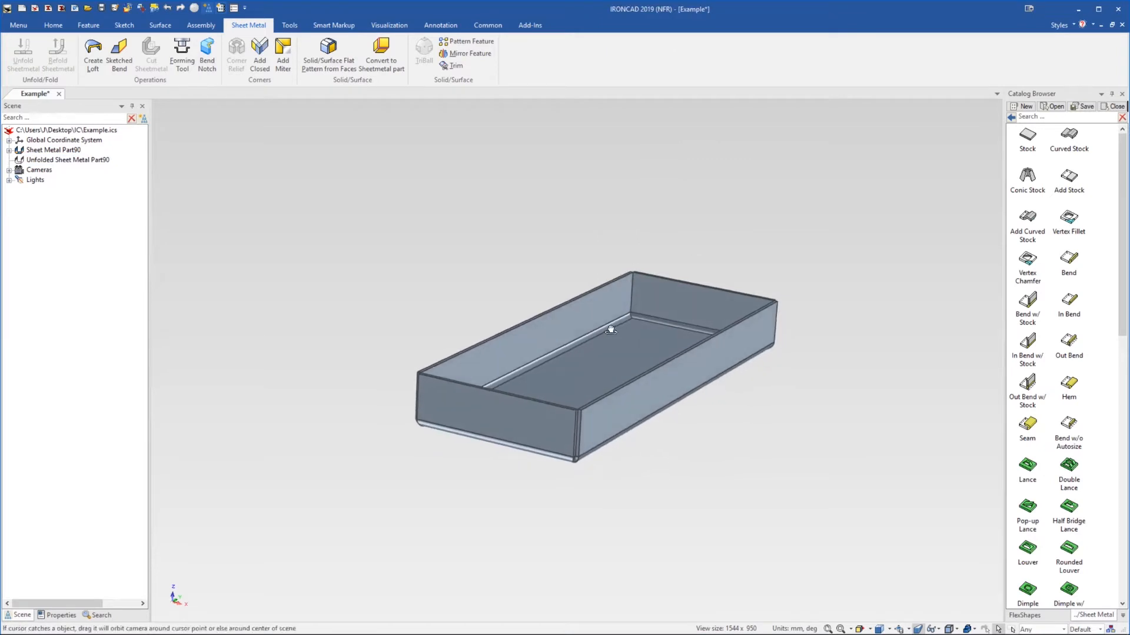
Delete the miter flange from the tray, keeping the base sheet and the original long-side bend
{"action": "scroll", "coordinate": [580, 365], "scroll_direction": "up", "scroll_amount": 4}
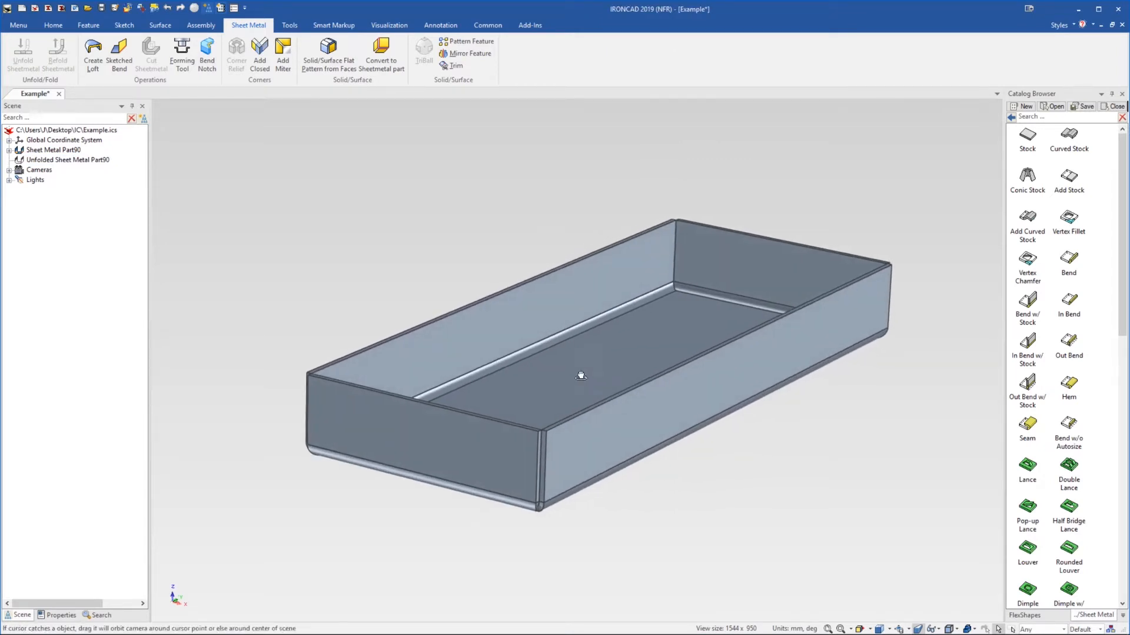
{"action": "left_click", "coordinate": [511, 446]}
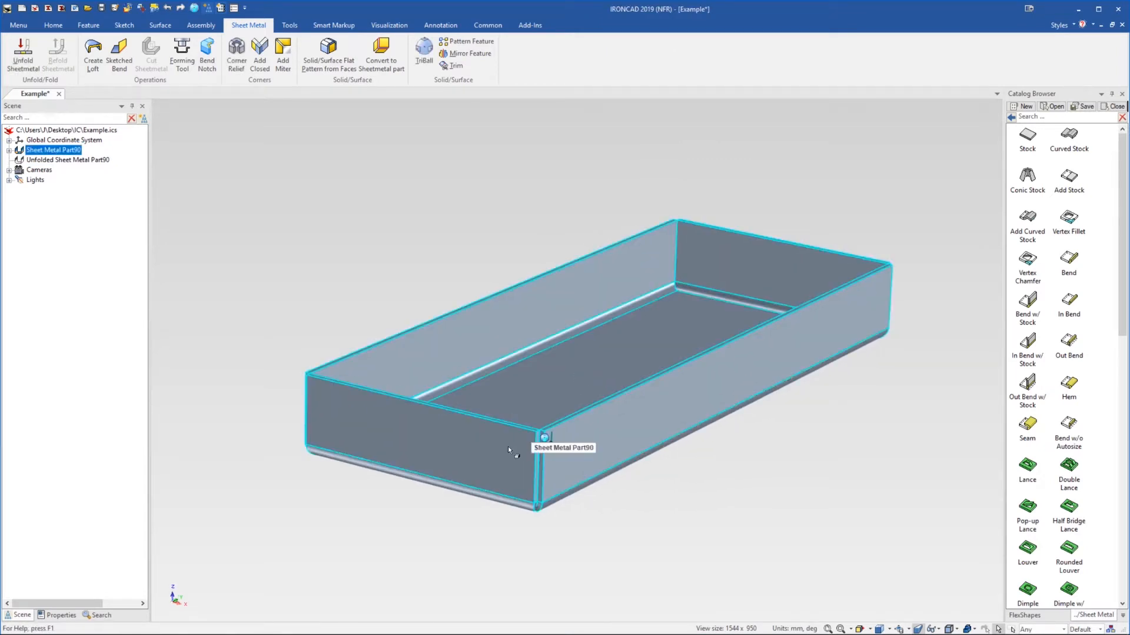
{"action": "left_click", "coordinate": [497, 447]}
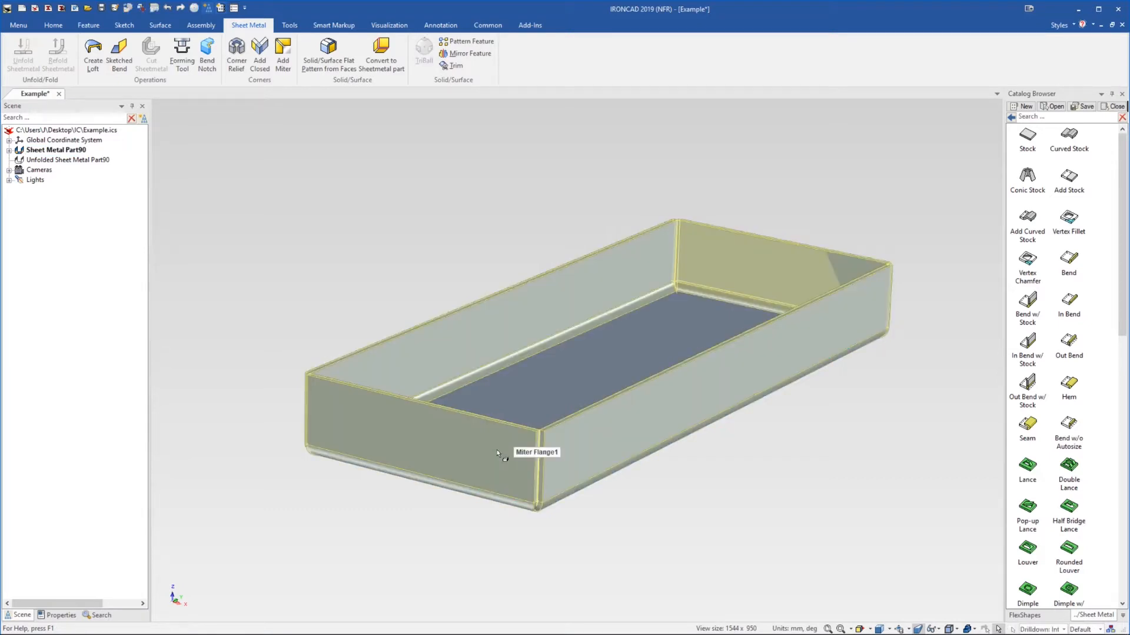
{"action": "key", "text": "Delete"}
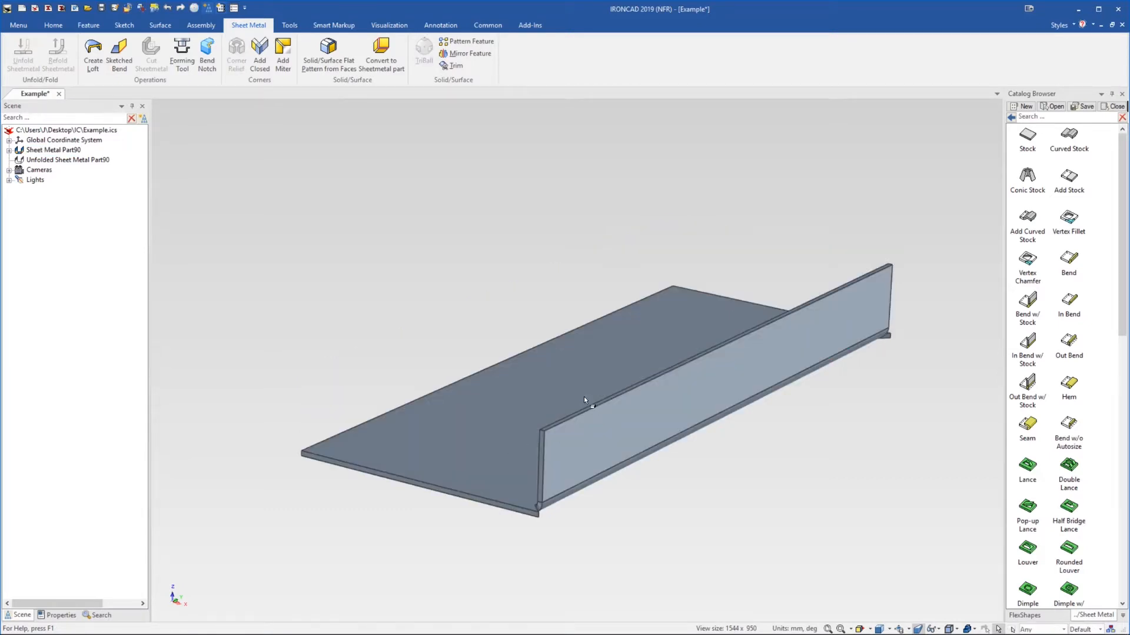
Add a second bend along the upper edge of the long side wall, folding inward over the sheet
{"action": "middle_click_drag", "start_coordinate": [584, 397], "coordinate": [526, 421]}
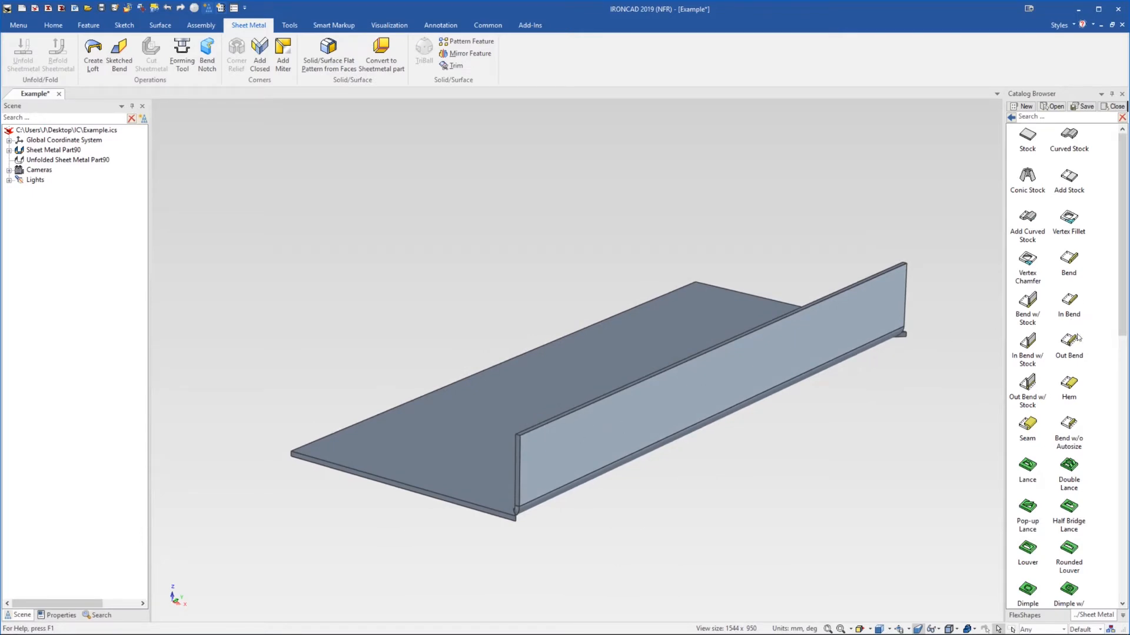
{"action": "left_click_drag", "start_coordinate": [968, 334], "coordinate": [763, 319]}
{"action": "left_click_drag", "start_coordinate": [681, 335], "coordinate": [657, 329]}
{"action": "middle_click_drag", "start_coordinate": [672, 337], "coordinate": [683, 420]}
{"action": "key", "text": "Escape"}
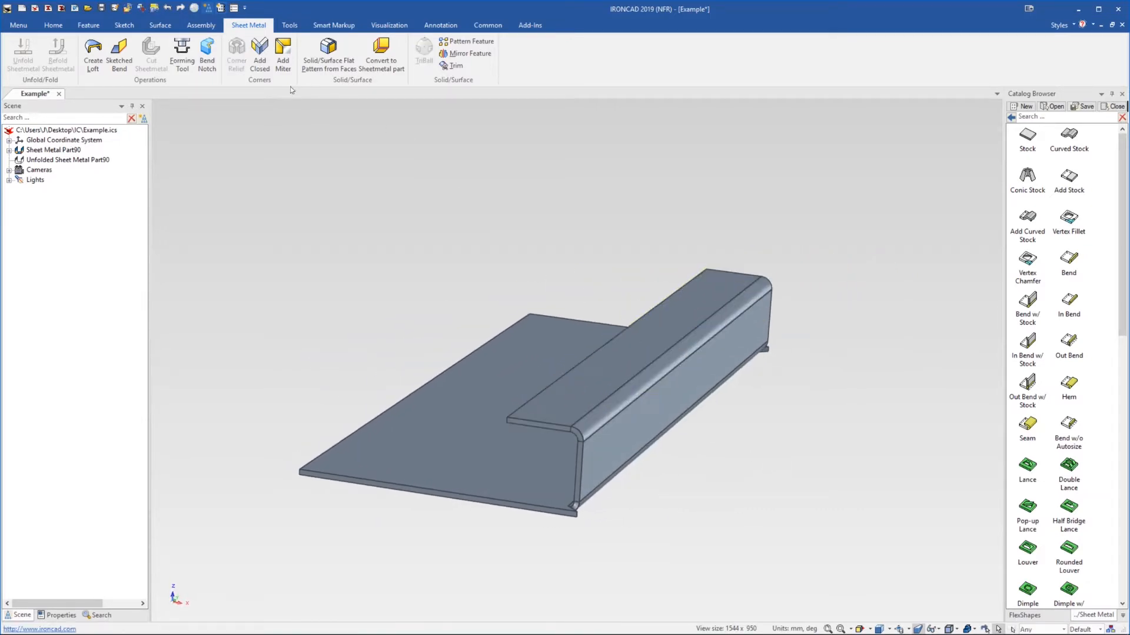
Create a miter flange from both bends along the base sheet's three open edges with a setback of 0.1 mm
{"action": "left_click", "coordinate": [283, 47]}
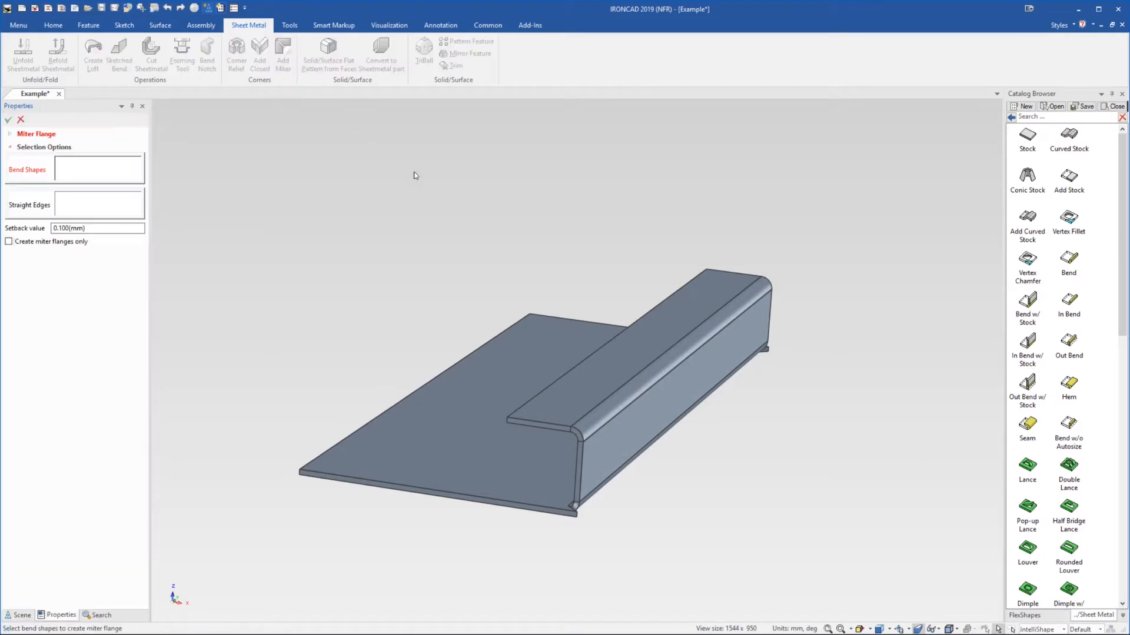
{"action": "left_click", "coordinate": [602, 446]}
{"action": "left_click", "coordinate": [587, 395]}
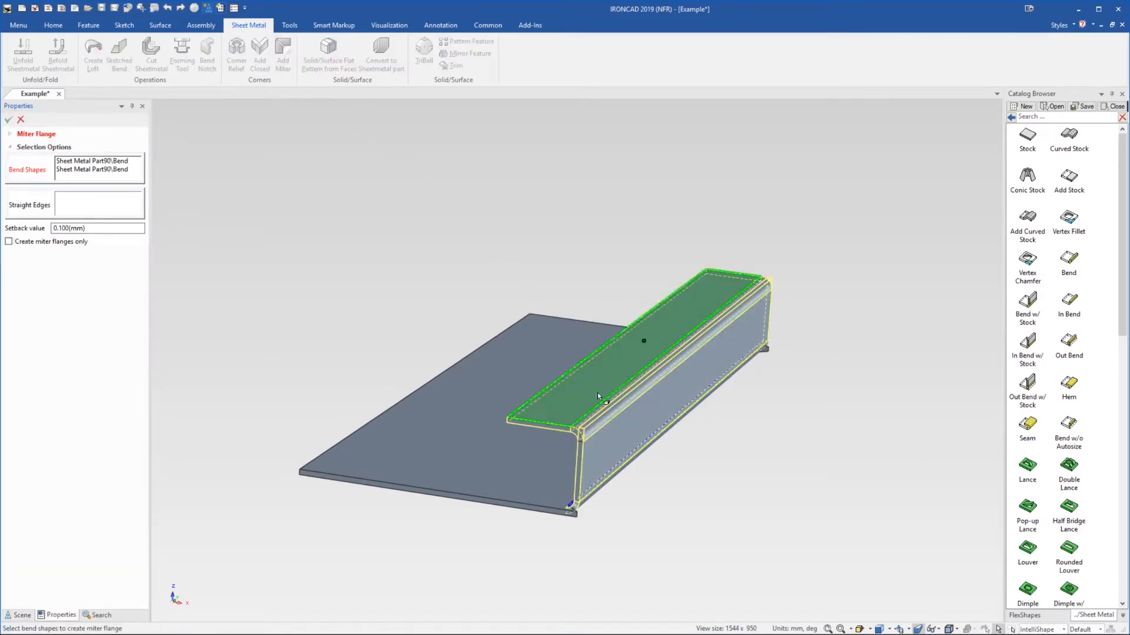
{"action": "left_click", "coordinate": [454, 436]}
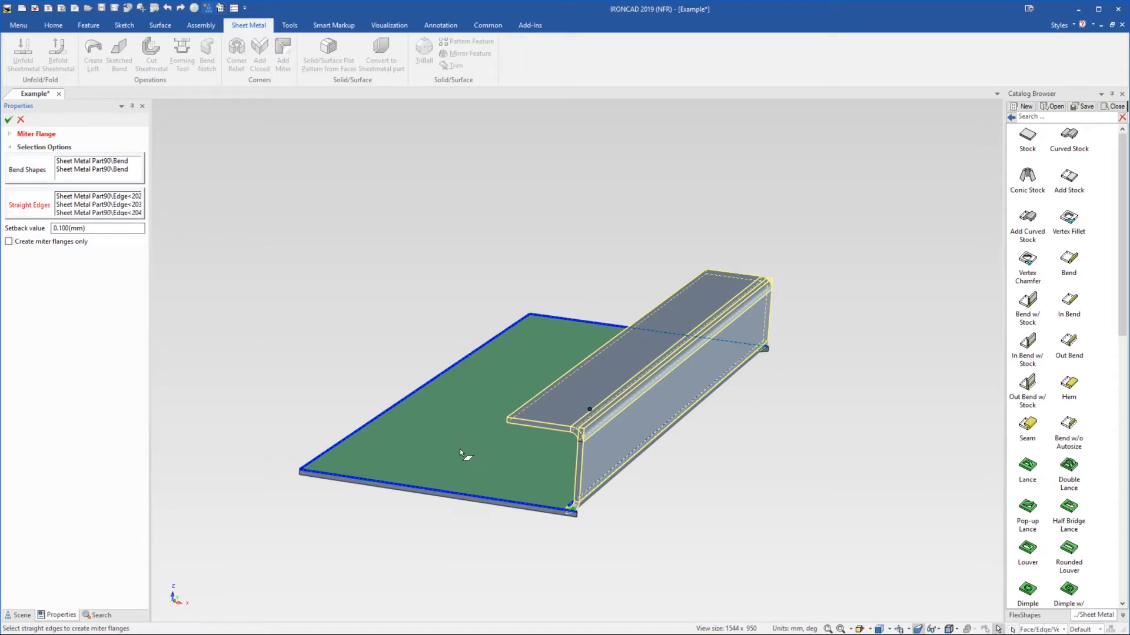
{"action": "left_click", "coordinate": [7, 121]}
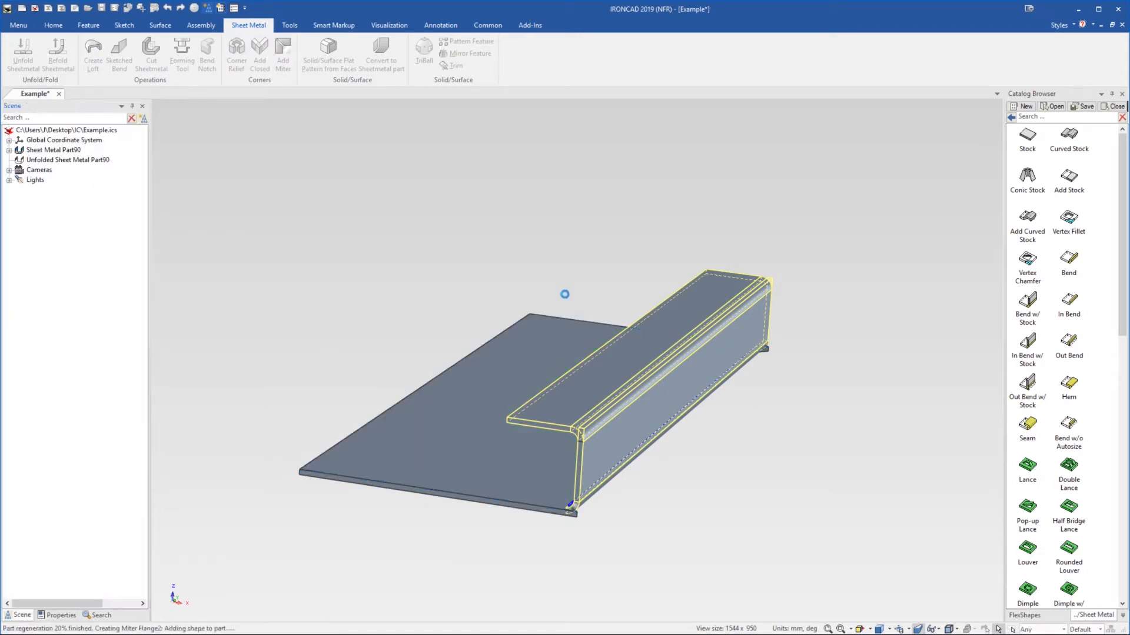
{"action": "mouse_move", "coordinate": [550, 396]}
{"action": "middle_mouse_down"}
{"action": "mouse_move", "coordinate": [545, 471]}
{"action": "mouse_move", "coordinate": [593, 479]}
{"action": "mouse_move", "coordinate": [549, 404]}
{"action": "middle_mouse_up"}
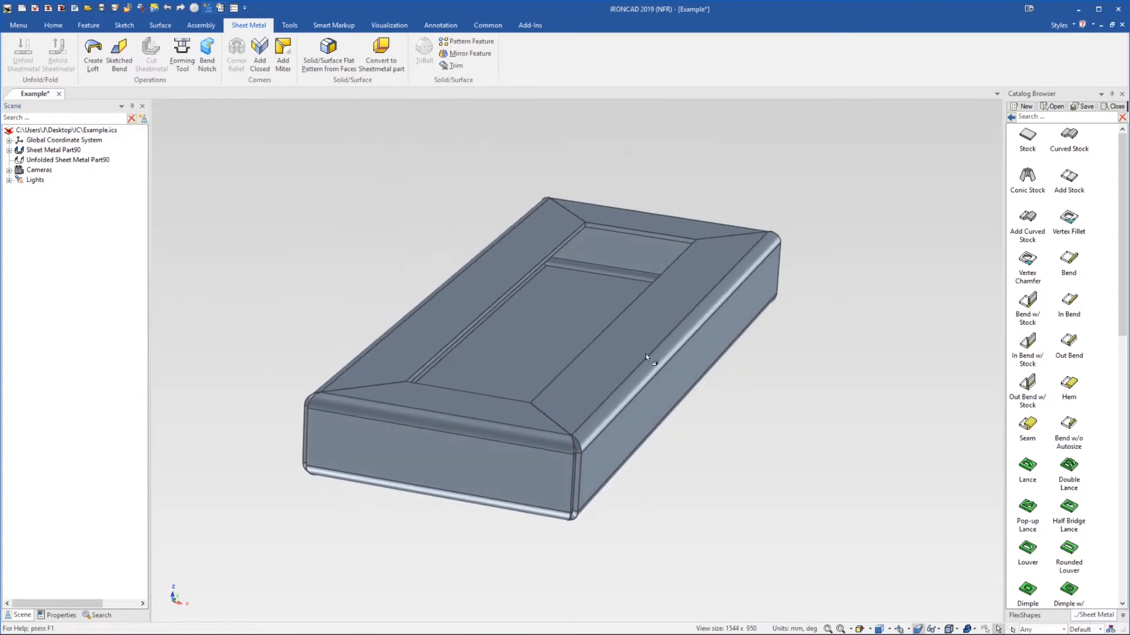
{"action": "middle_click_drag", "start_coordinate": [645, 354], "coordinate": [622, 402]}
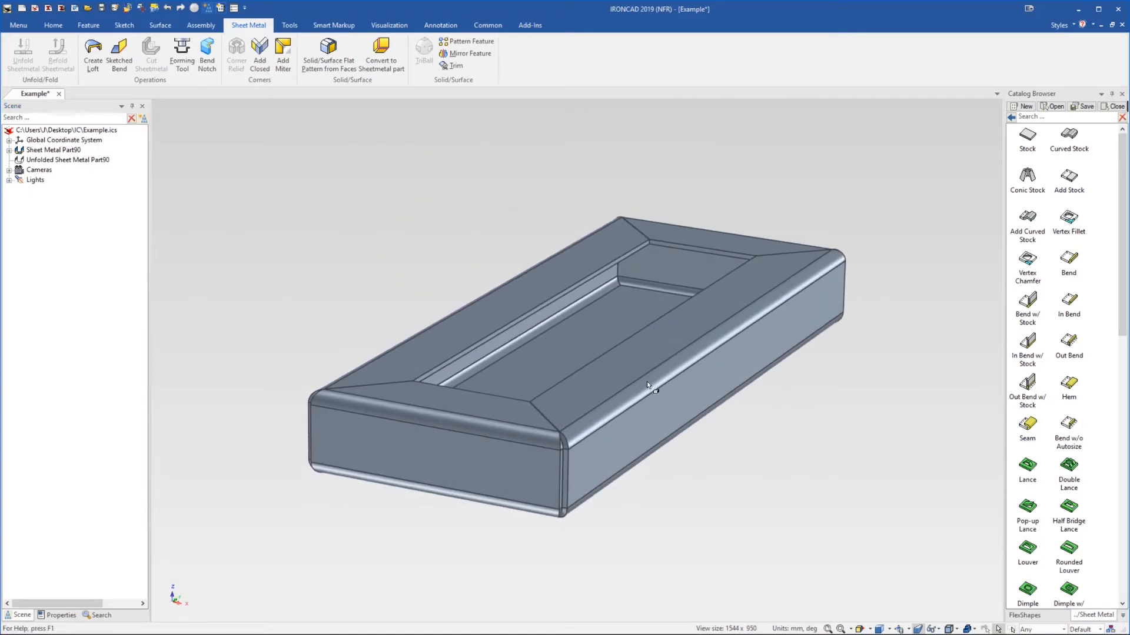
{"action": "middle_click_drag", "start_coordinate": [640, 382], "coordinate": [650, 385]}
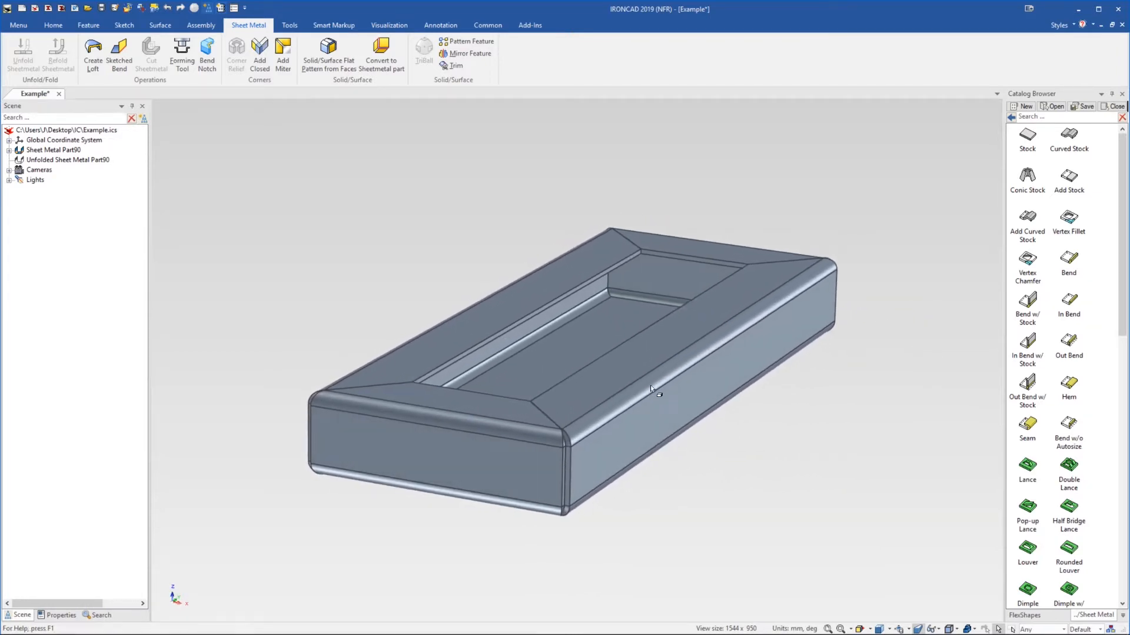
Raise the long side wall's bend stock to roughly double its height so the mitered walls follow
{"action": "left_click", "coordinate": [650, 383]}
{"action": "left_click", "coordinate": [671, 368]}
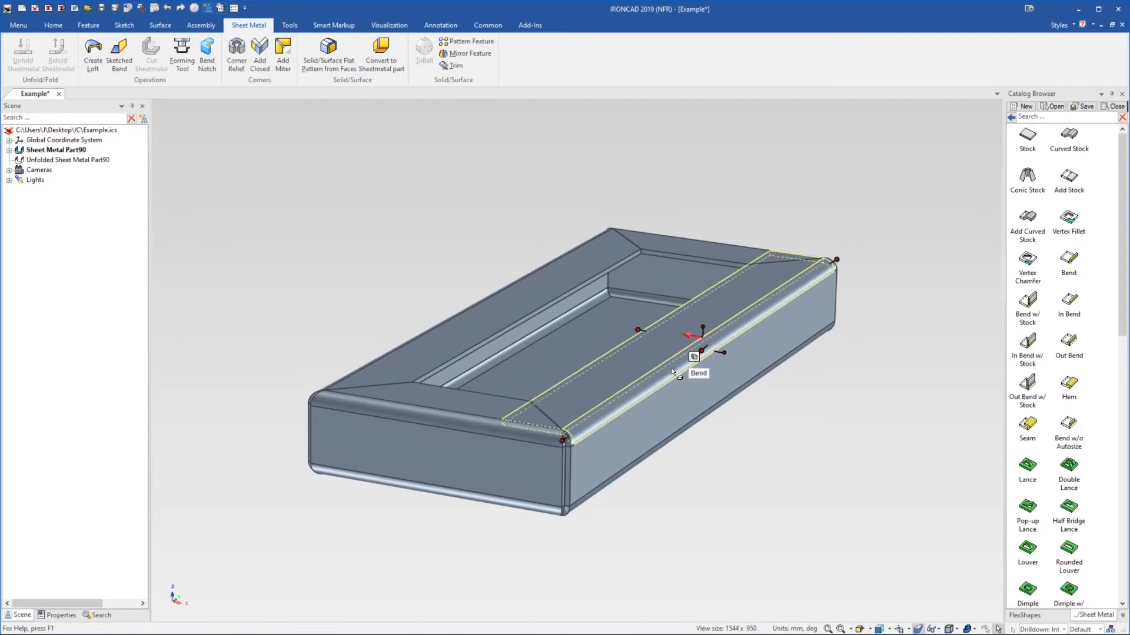
{"action": "scroll", "coordinate": [666, 386], "scroll_direction": "up", "scroll_amount": 1}
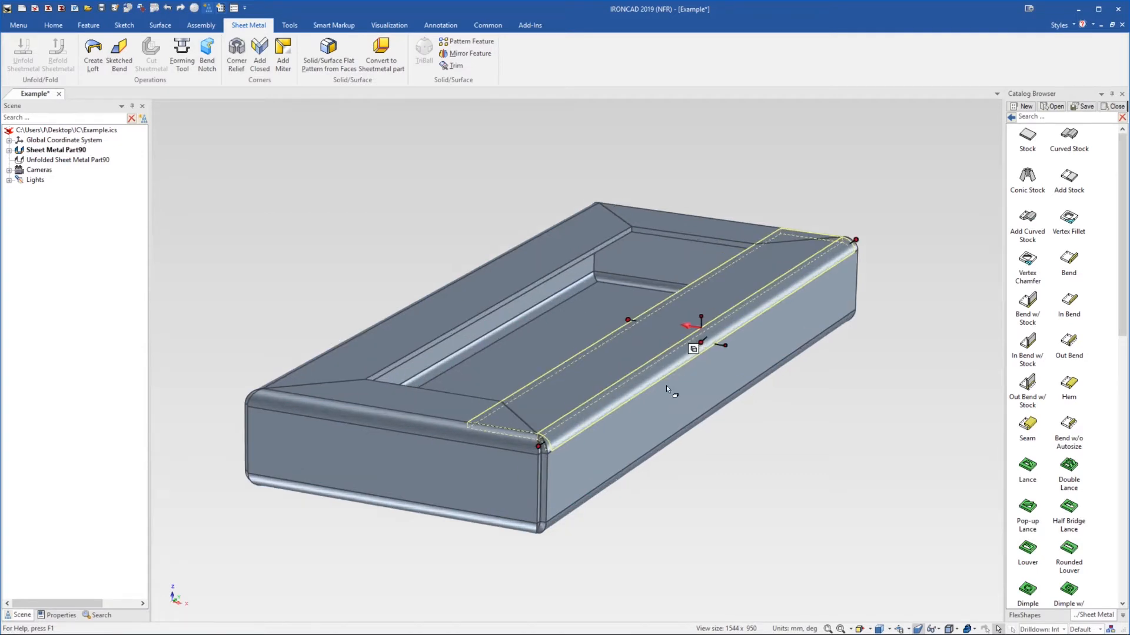
{"action": "left_click", "coordinate": [668, 386]}
{"action": "left_click_drag", "start_coordinate": [710, 321], "coordinate": [712, 252]}
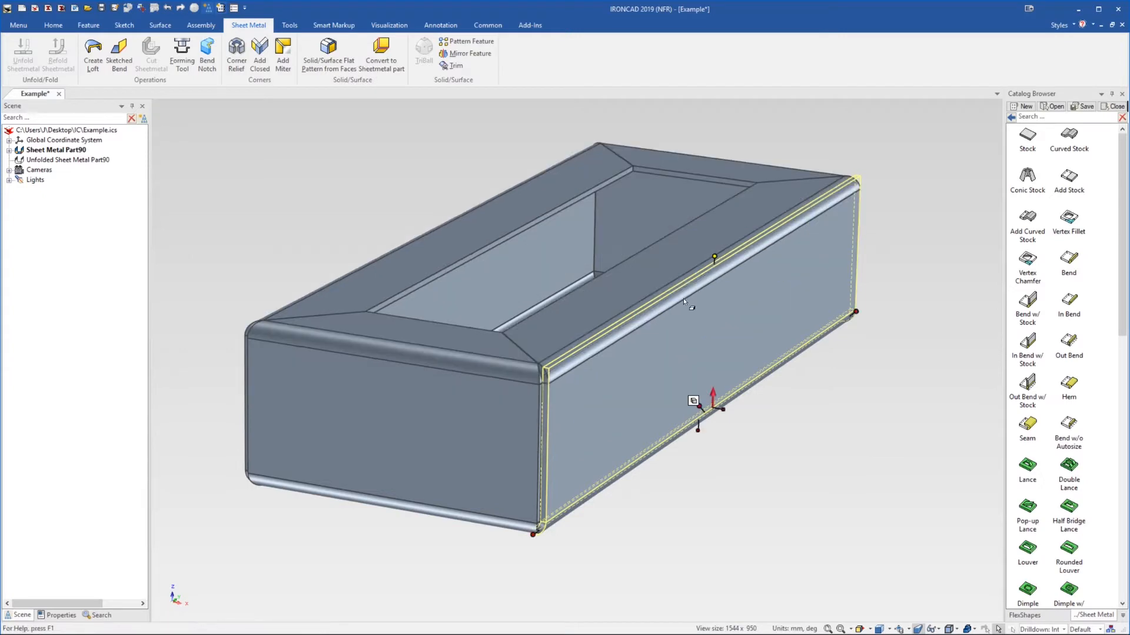
Tilt the upper bend on the long side wall upward by reducing its bend angle
{"action": "left_click", "coordinate": [706, 275]}
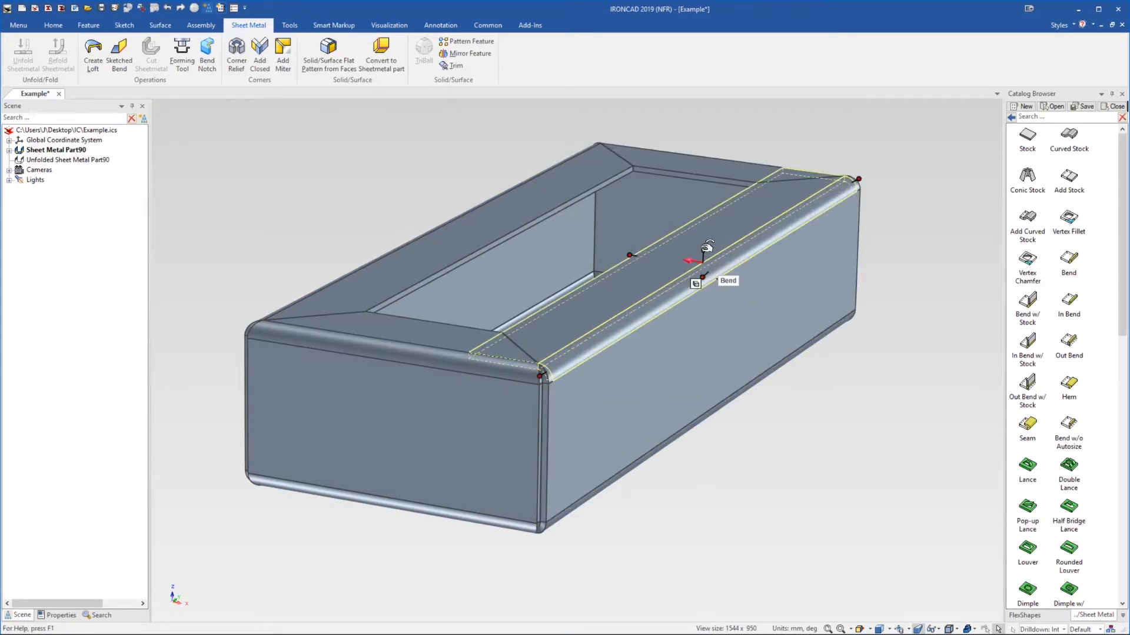
{"action": "left_click_drag", "start_coordinate": [707, 246], "coordinate": [724, 268]}
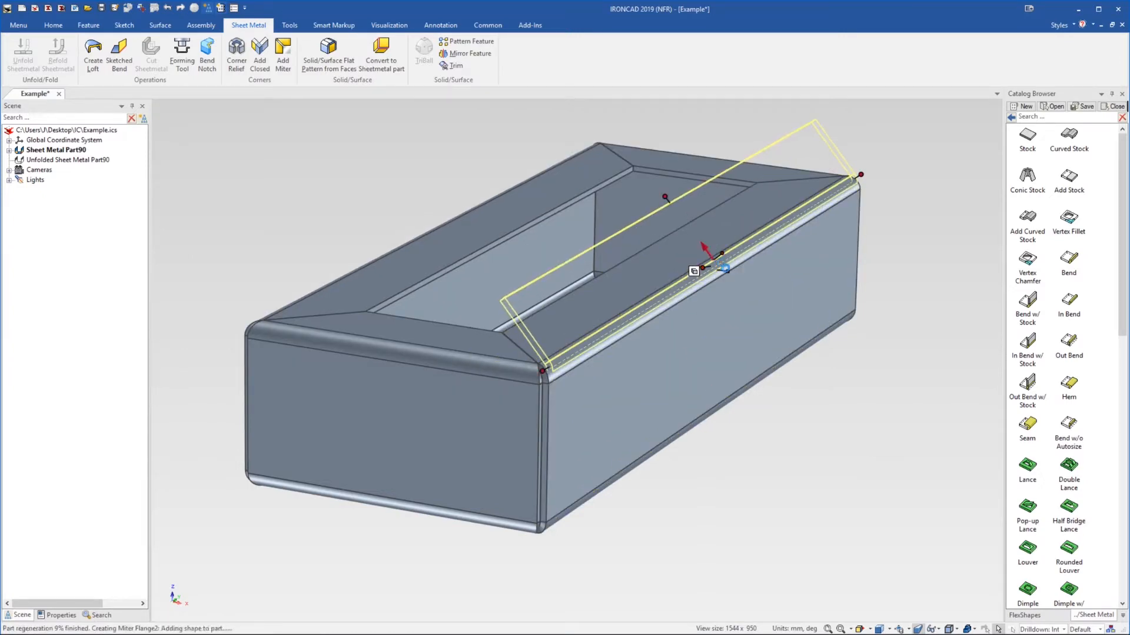
{"action": "left_click", "coordinate": [873, 431]}
{"action": "middle_click_drag", "start_coordinate": [541, 393], "coordinate": [568, 388]}
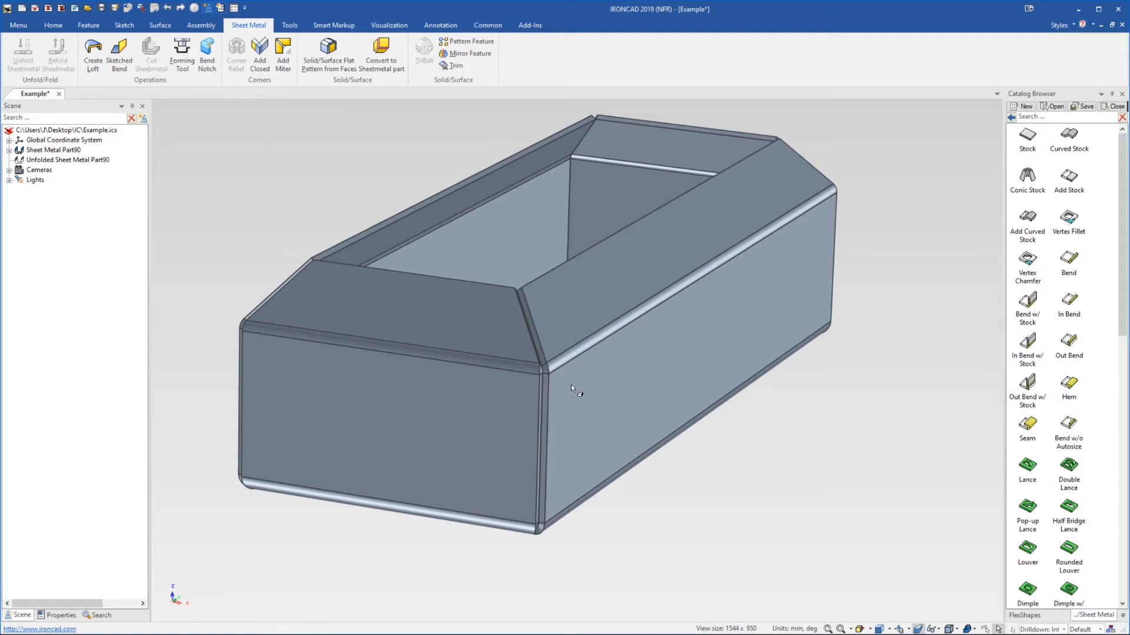
Delete the side walls and the upper mitered rim so only the flat base sheet is left
{"action": "left_click", "coordinate": [570, 385]}
{"action": "key", "text": "Delete"}
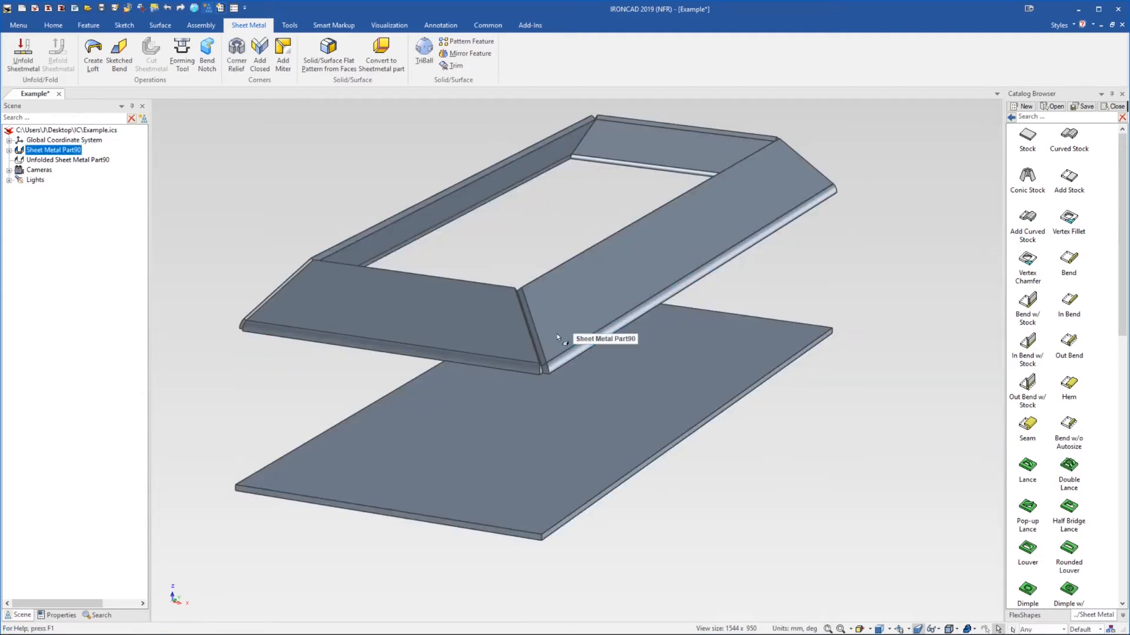
{"action": "left_click", "coordinate": [557, 334]}
{"action": "key", "text": "Delete"}
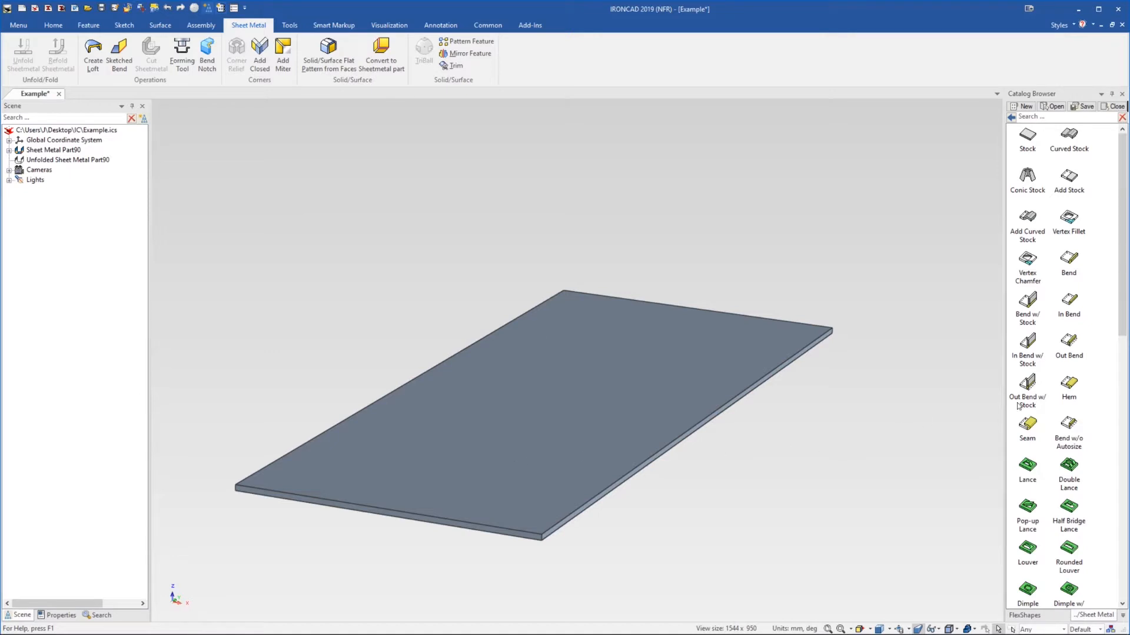
Add a Bend along the long upper edge of the flat sheet
{"action": "middle_click_drag", "start_coordinate": [553, 500], "coordinate": [859, 357]}
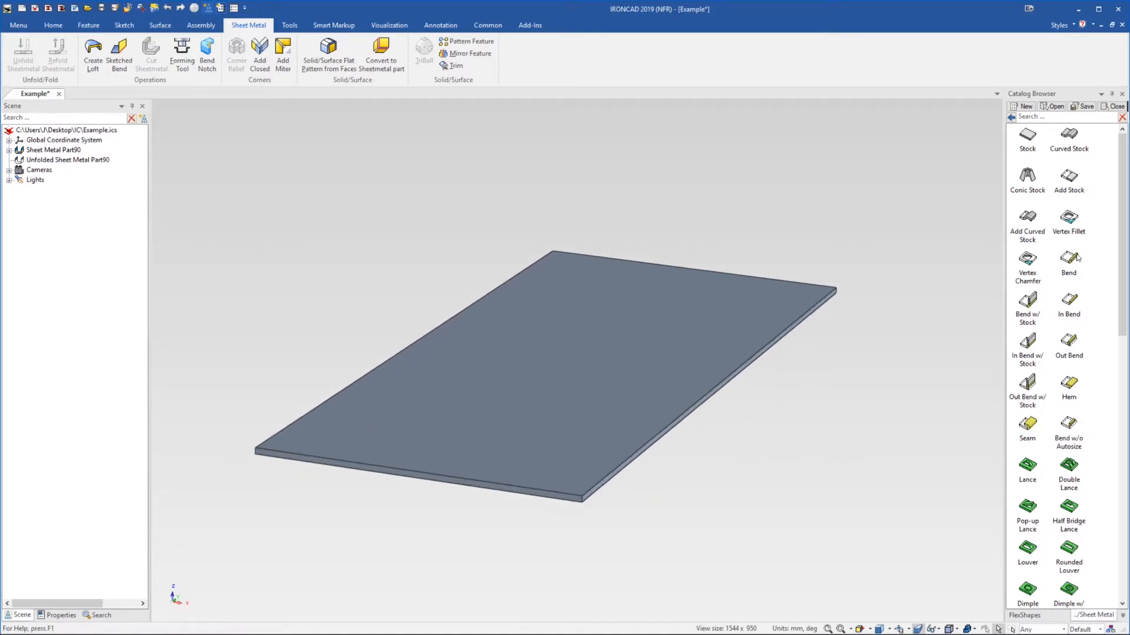
{"action": "left_click_drag", "start_coordinate": [1071, 259], "coordinate": [739, 363]}
{"action": "scroll", "coordinate": [633, 423], "scroll_direction": "up", "scroll_amount": 4}
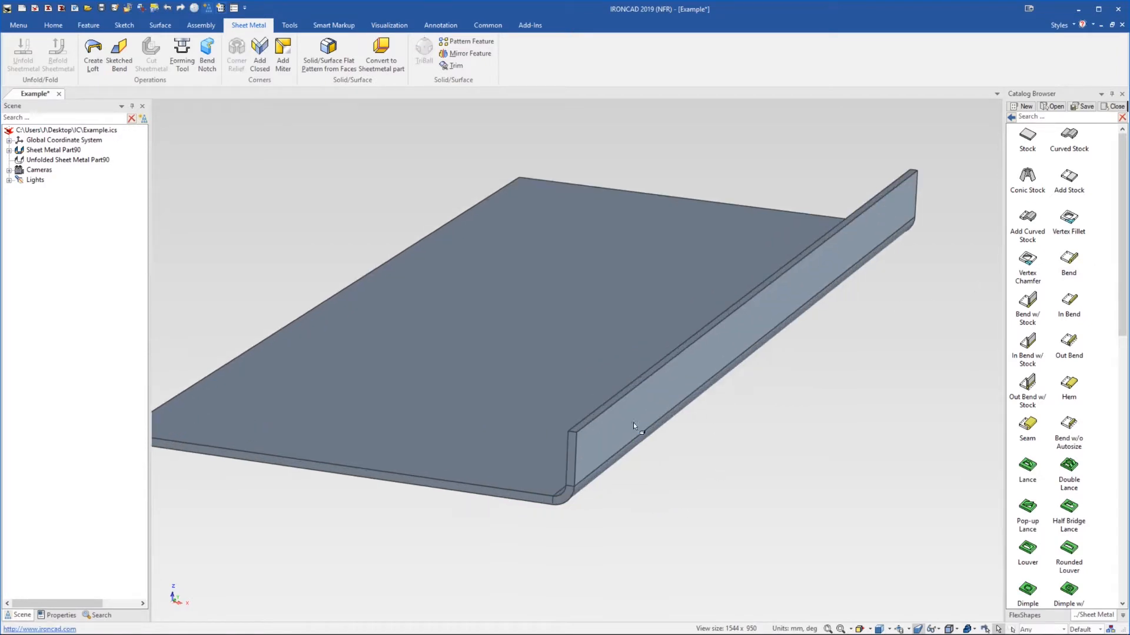
Select the new bend and stretch its upright flange to a bend stock length of about 28.7 mm
{"action": "left_click", "coordinate": [664, 401]}
{"action": "scroll", "coordinate": [666, 394], "scroll_direction": "down", "scroll_amount": 2}
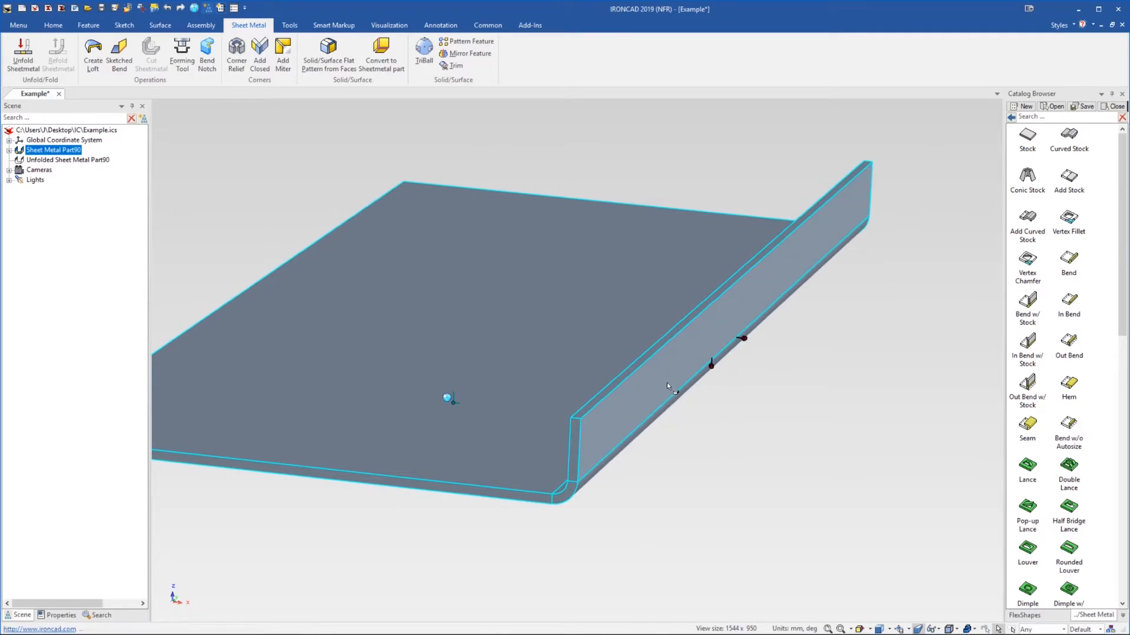
{"action": "left_click", "coordinate": [718, 334]}
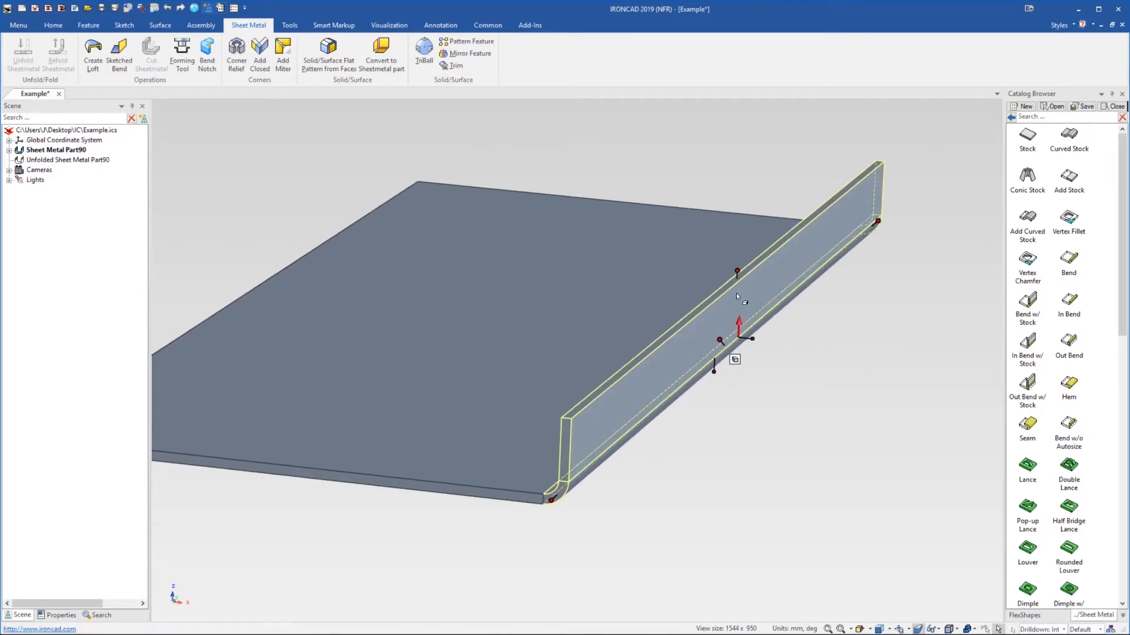
{"action": "left_click_drag", "start_coordinate": [737, 271], "coordinate": [737, 177]}
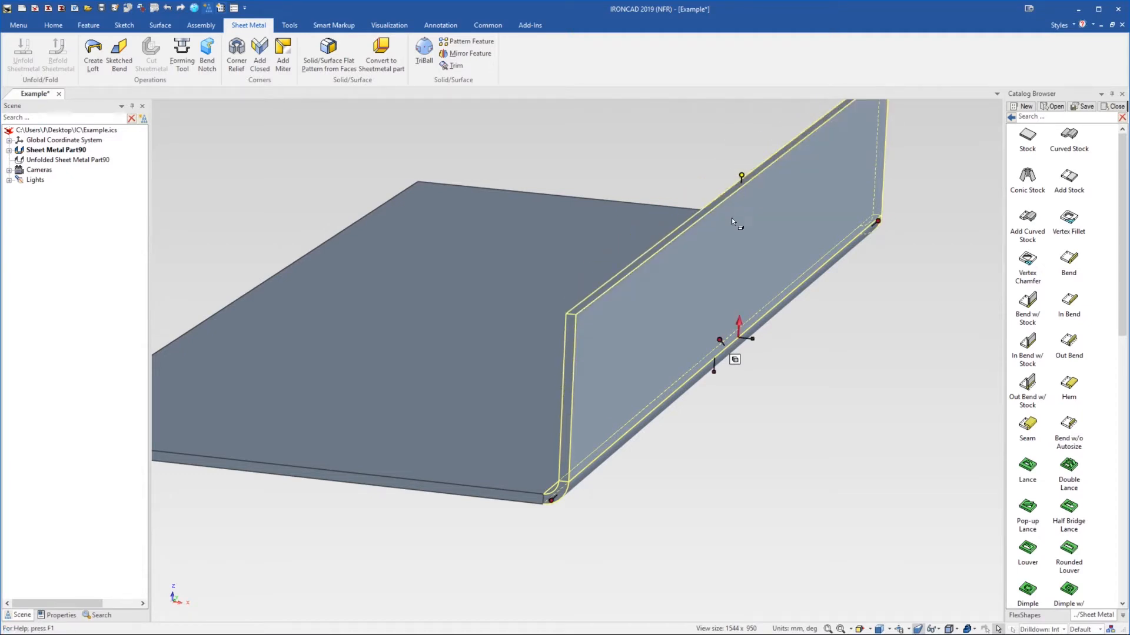
{"action": "scroll", "coordinate": [732, 218], "scroll_direction": "down", "scroll_amount": 3}
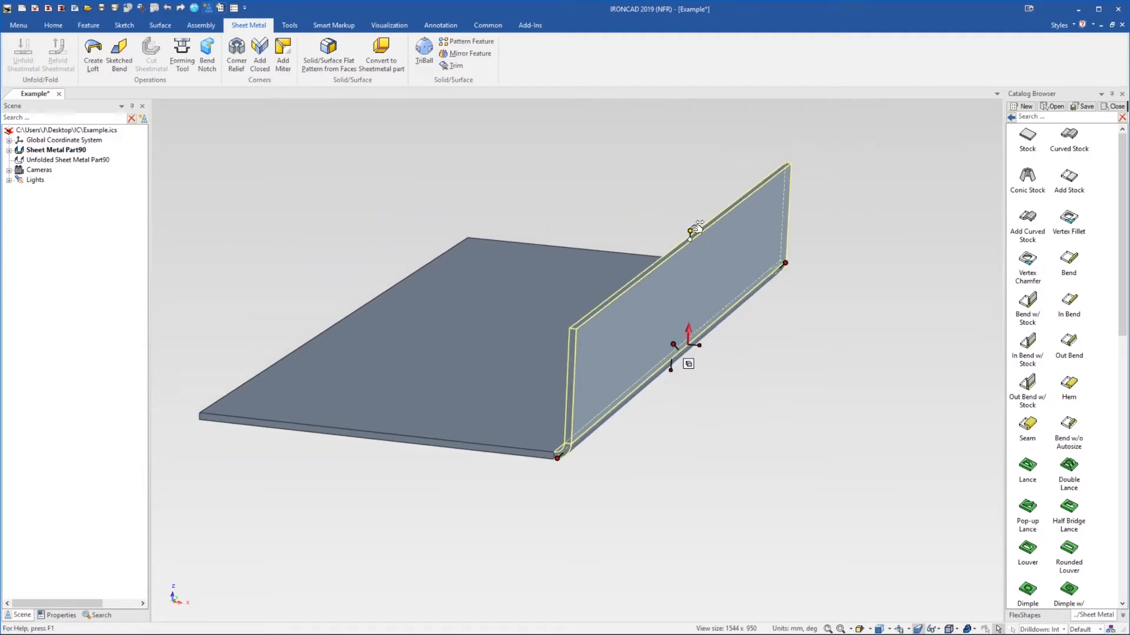
{"action": "mouse_move", "coordinate": [696, 228]}
{"action": "left_mouse_down"}
{"action": "mouse_move", "coordinate": [687, 197]}
{"action": "mouse_move", "coordinate": [681, 224]}
{"action": "mouse_move", "coordinate": [677, 171]}
{"action": "mouse_move", "coordinate": [678, 247]}
{"action": "mouse_move", "coordinate": [671, 213]}
{"action": "mouse_move", "coordinate": [695, 218]}
{"action": "left_mouse_up"}
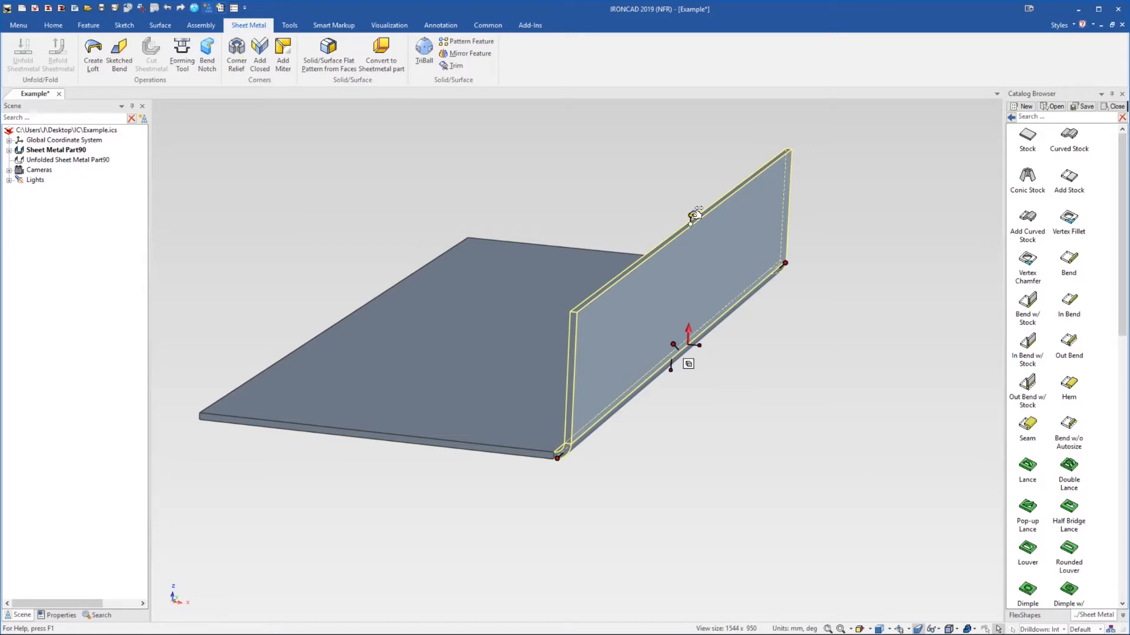
Look at the flange's bend stock length and its length display options without changing them
{"action": "right_click", "coordinate": [693, 216]}
{"action": "left_click", "coordinate": [712, 222]}
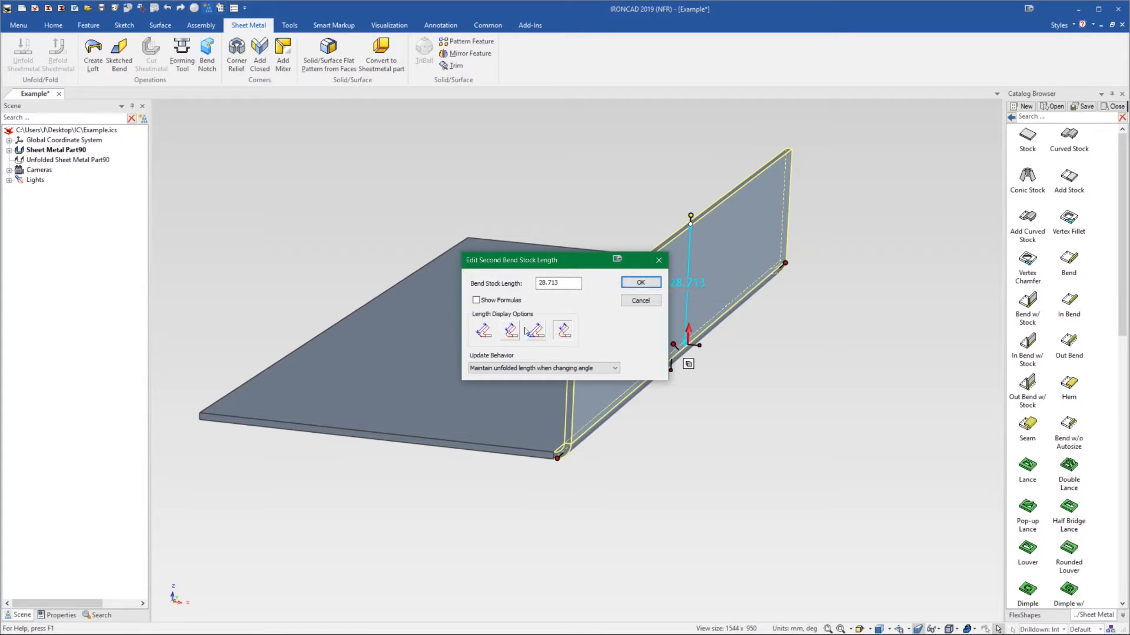
{"action": "left_click", "coordinate": [658, 260]}
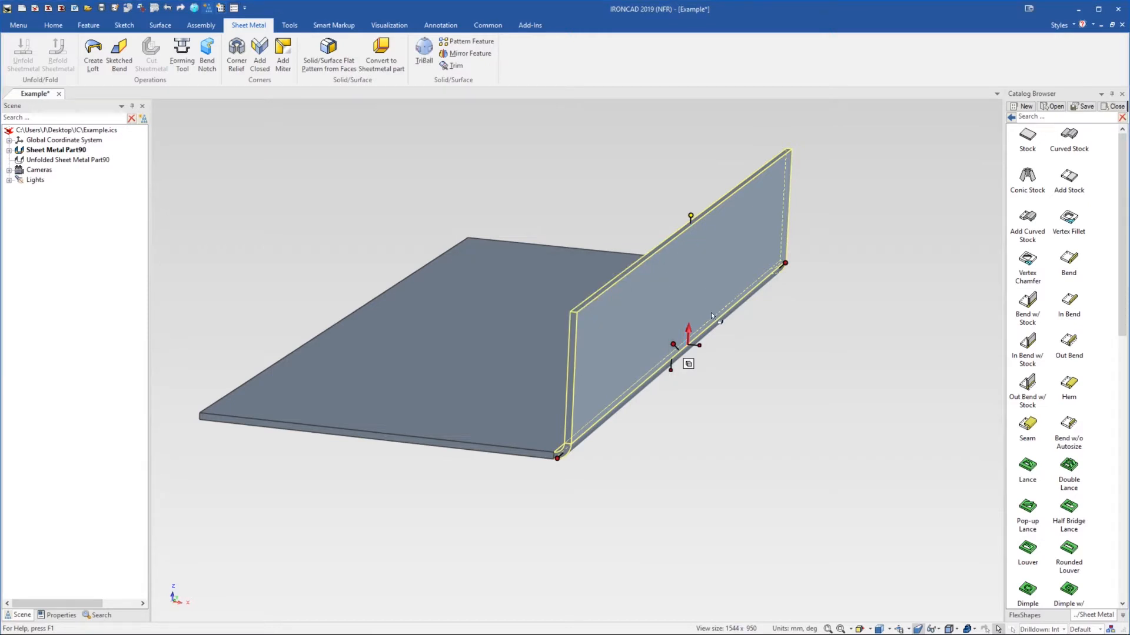
Set the distance from a point on the base sheet's lower edge to the top of the flange to 30 mm
{"action": "right_click", "coordinate": [691, 216]}
{"action": "mouse_move", "coordinate": [777, 233]}
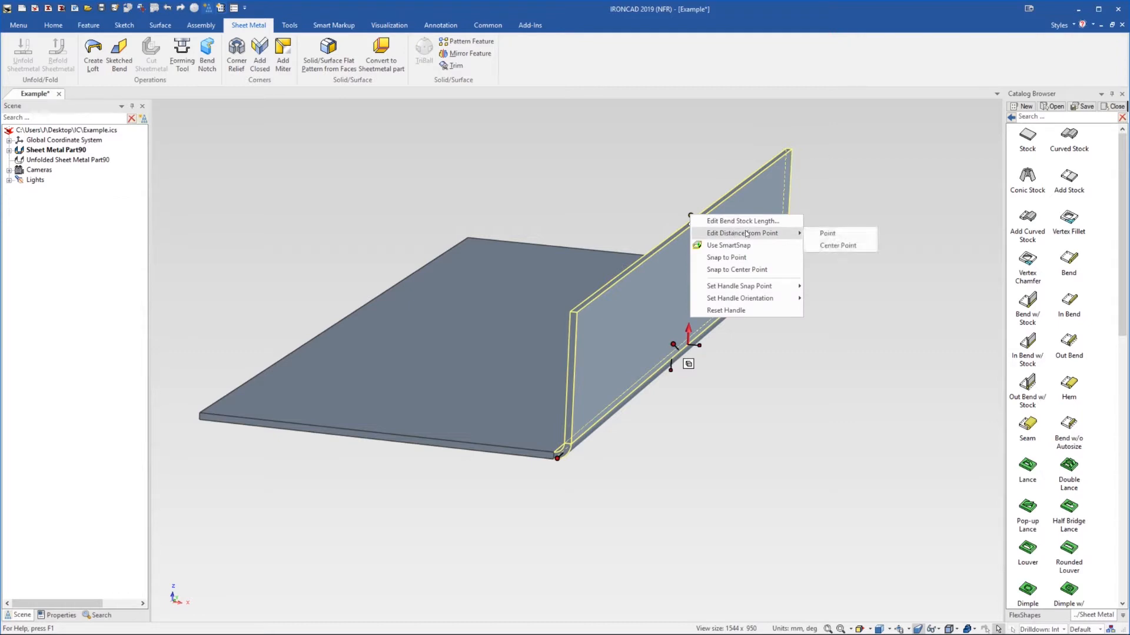
{"action": "left_click", "coordinate": [826, 233]}
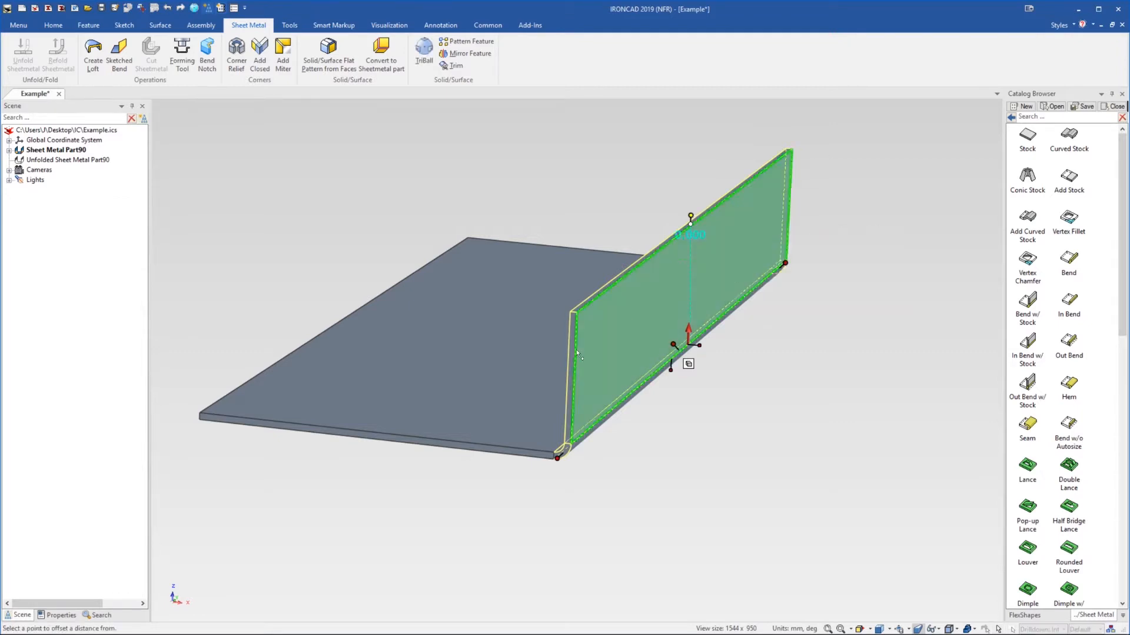
{"action": "left_click", "coordinate": [505, 456]}
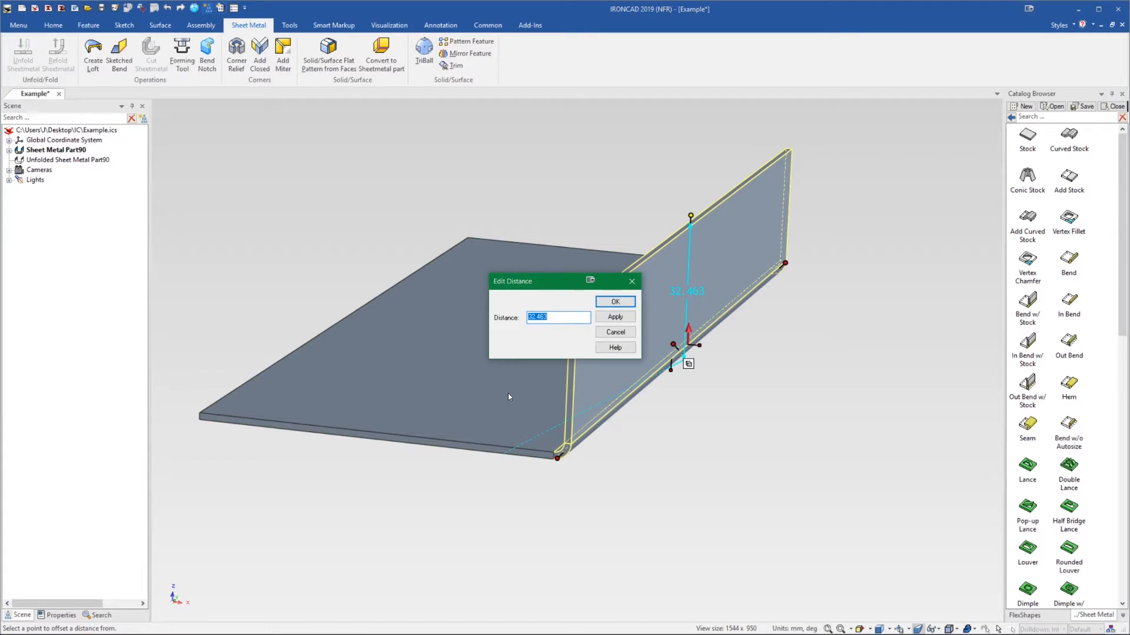
{"action": "type", "text": "30"}
{"action": "key", "text": "Return"}
{"action": "left_click", "coordinate": [758, 453]}
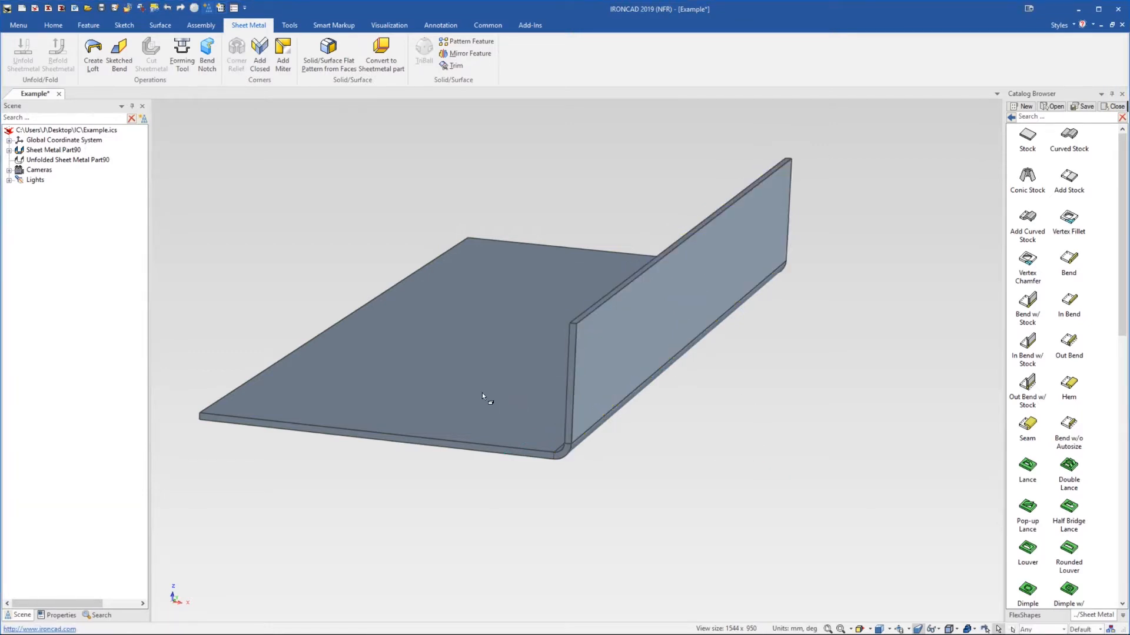
{"action": "scroll", "coordinate": [482, 393], "scroll_direction": "down", "scroll_amount": 1}
{"action": "scroll", "coordinate": [499, 376], "scroll_direction": "up", "scroll_amount": 2}
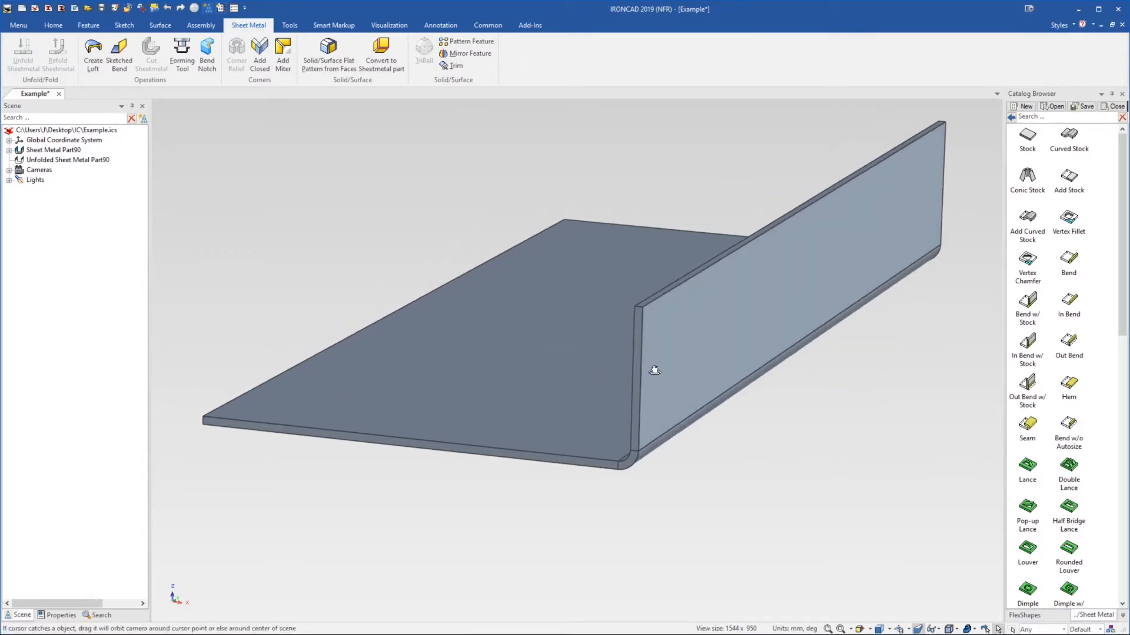
Turn off the part's minimum bend radius for the flange's bend and set its inside radius to 1.5 mm
{"action": "left_click", "coordinate": [739, 385]}
{"action": "left_click", "coordinate": [746, 383]}
{"action": "scroll", "coordinate": [759, 364], "scroll_direction": "up", "scroll_amount": 1}
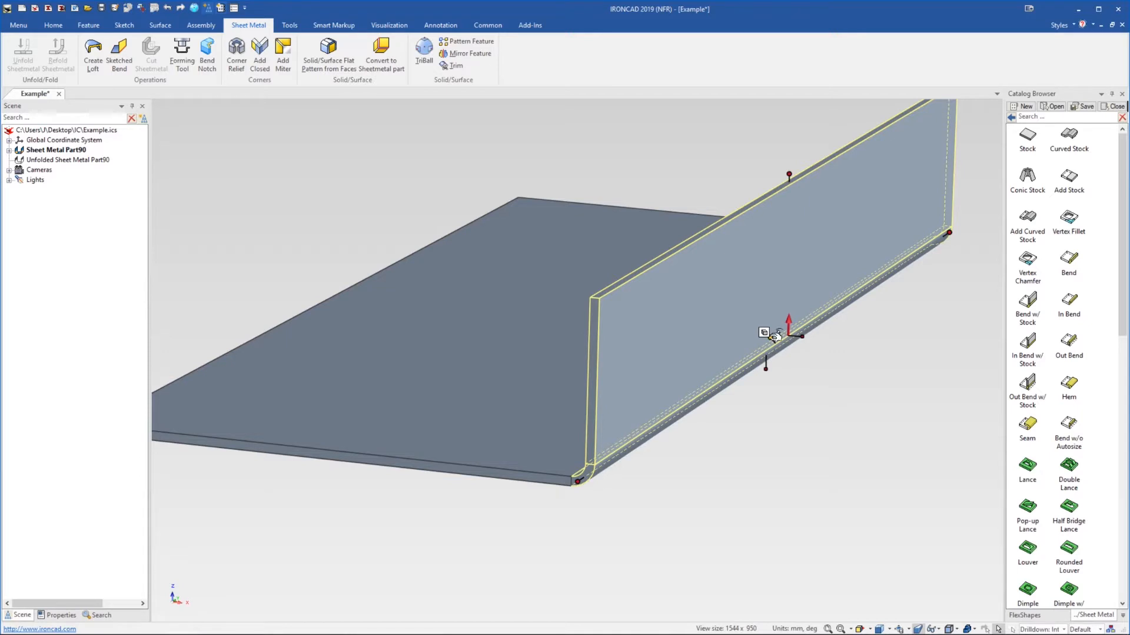
{"action": "left_click", "coordinate": [763, 333]}
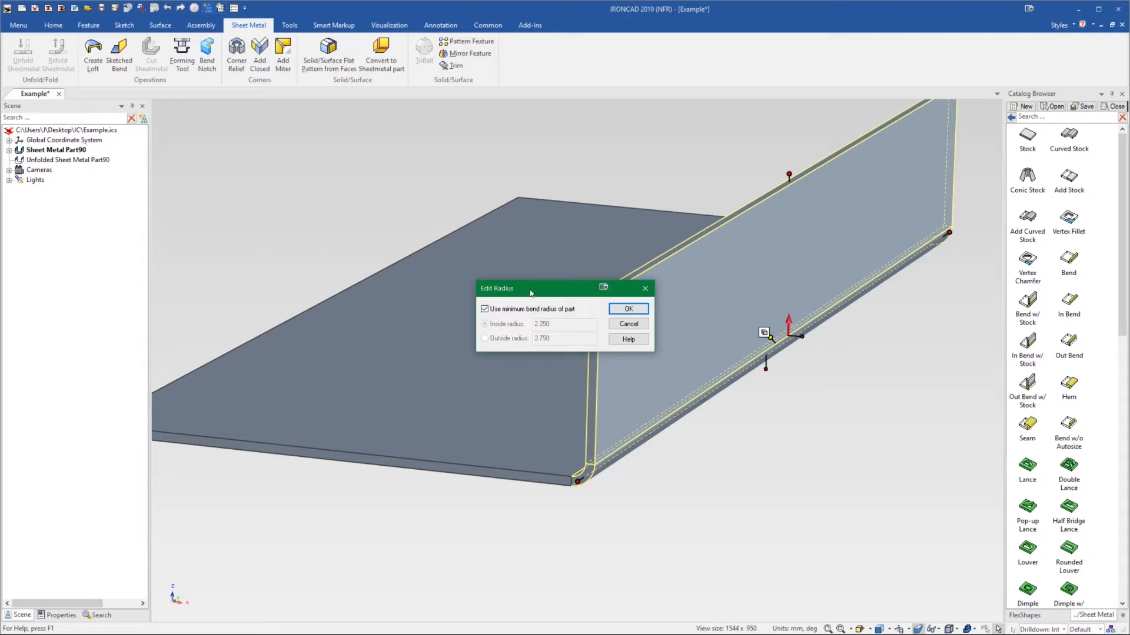
{"action": "left_click_drag", "start_coordinate": [530, 292], "coordinate": [247, 148]}
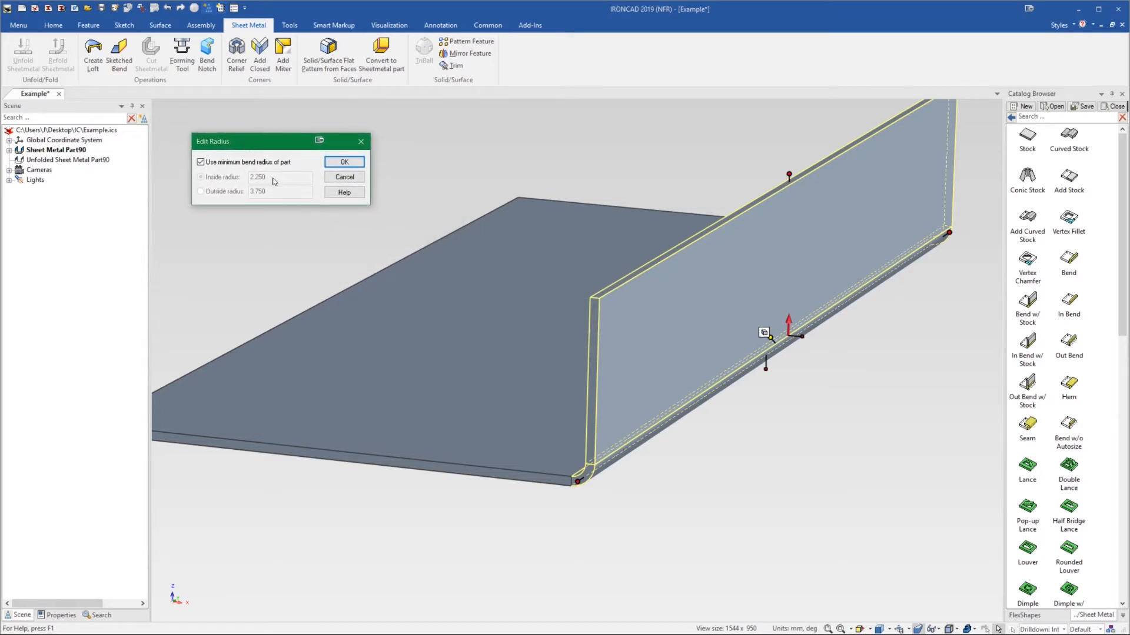
{"action": "left_click", "coordinate": [241, 162]}
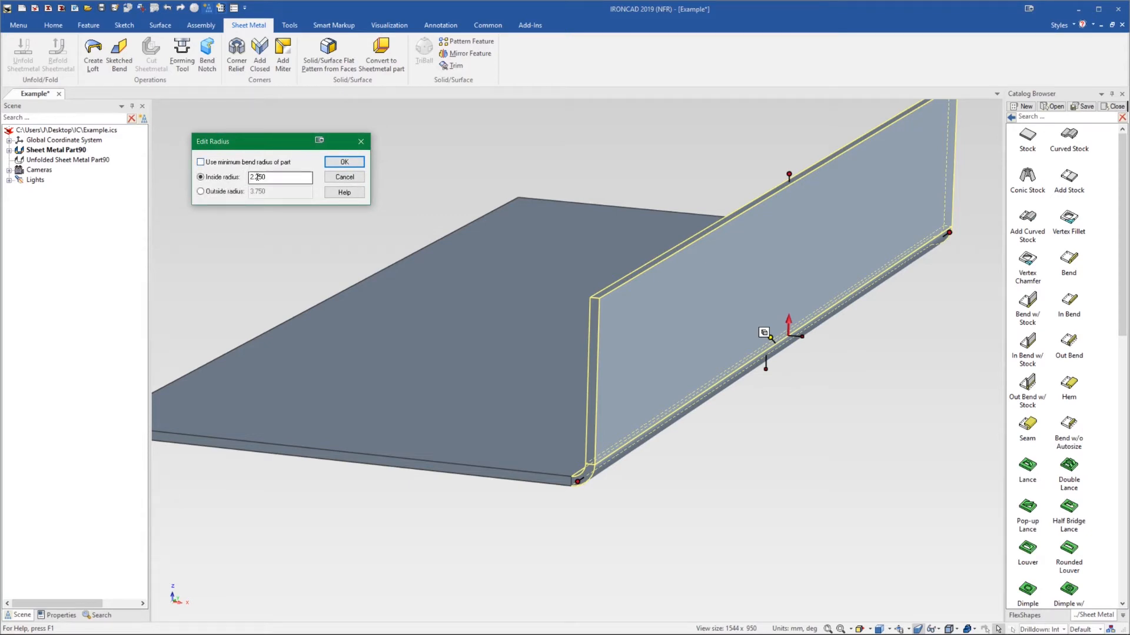
{"action": "double_click", "coordinate": [253, 177]}
{"action": "type", "text": "1.5"}
{"action": "left_click", "coordinate": [345, 163]}
{"action": "left_click", "coordinate": [680, 484]}
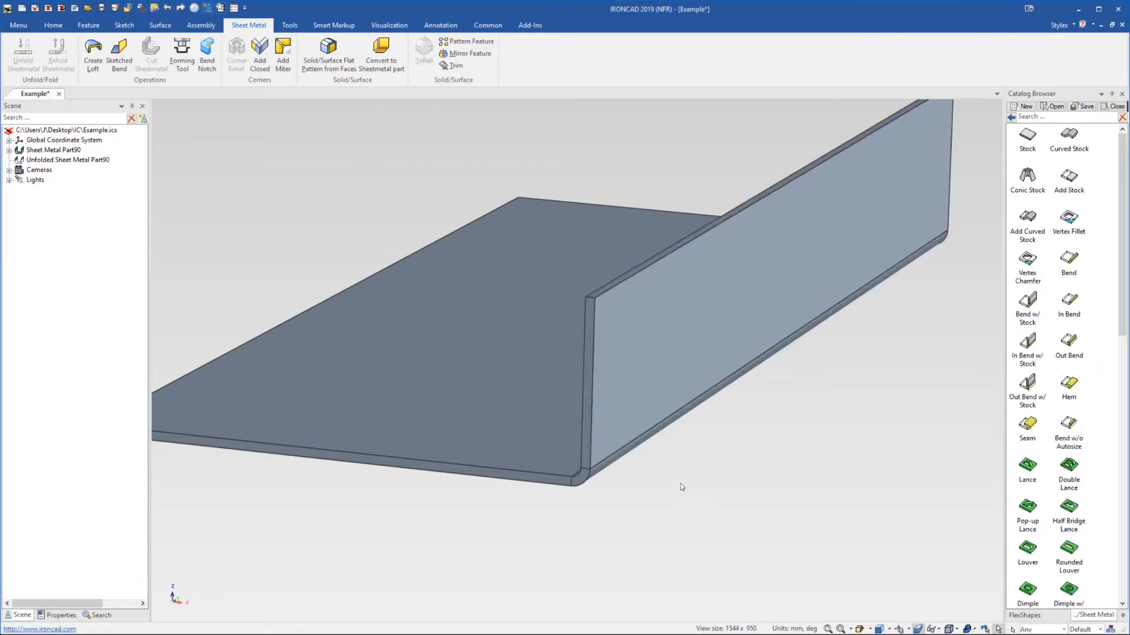
Select the flange's bend and tilt the flange inward over the base sheet to a bend angle of about 106 degrees
{"action": "mouse_move", "coordinate": [617, 443]}
{"action": "middle_mouse_down"}
{"action": "mouse_move", "coordinate": [673, 426]}
{"action": "mouse_move", "coordinate": [613, 433]}
{"action": "mouse_move", "coordinate": [615, 443]}
{"action": "middle_mouse_up"}
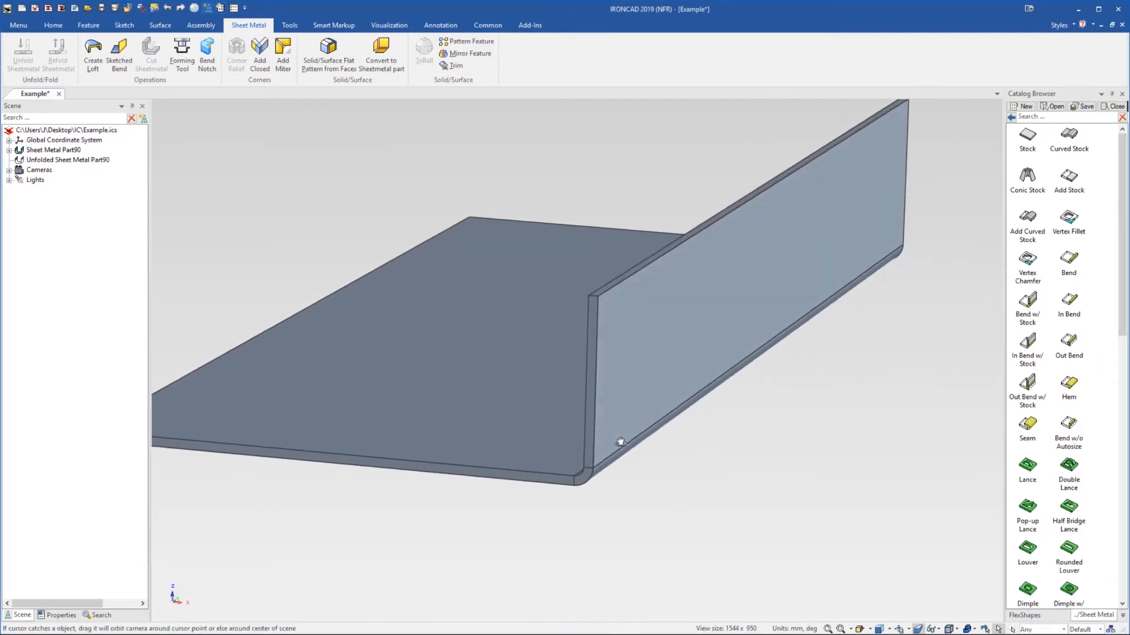
{"action": "left_click", "coordinate": [723, 380]}
{"action": "left_click", "coordinate": [723, 380]}
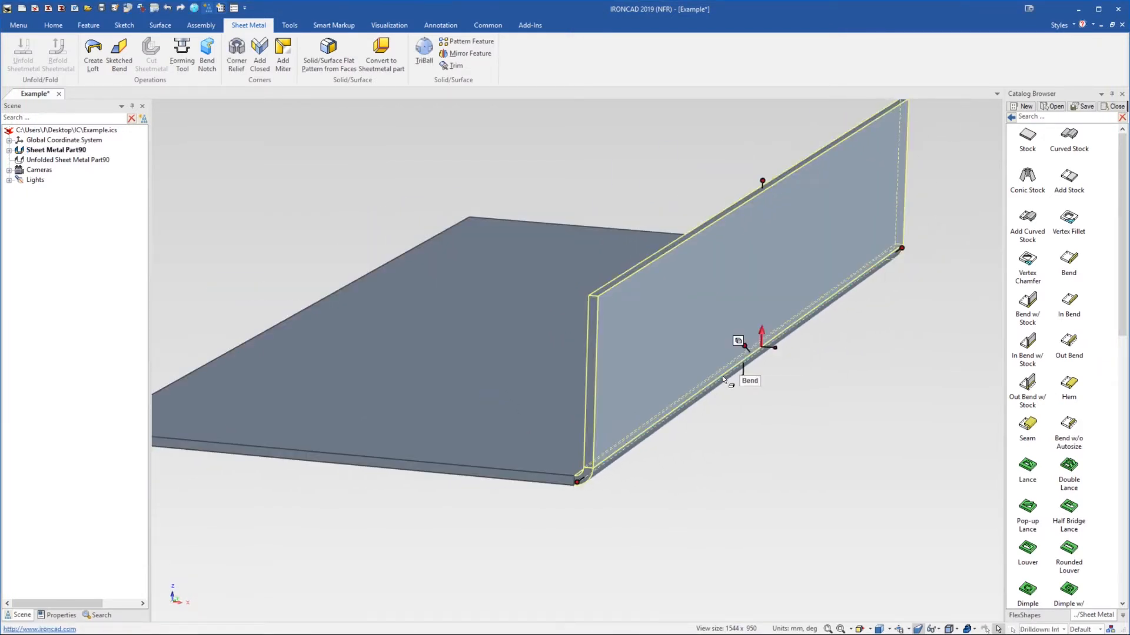
{"action": "middle_click_drag", "start_coordinate": [733, 400], "coordinate": [758, 354]}
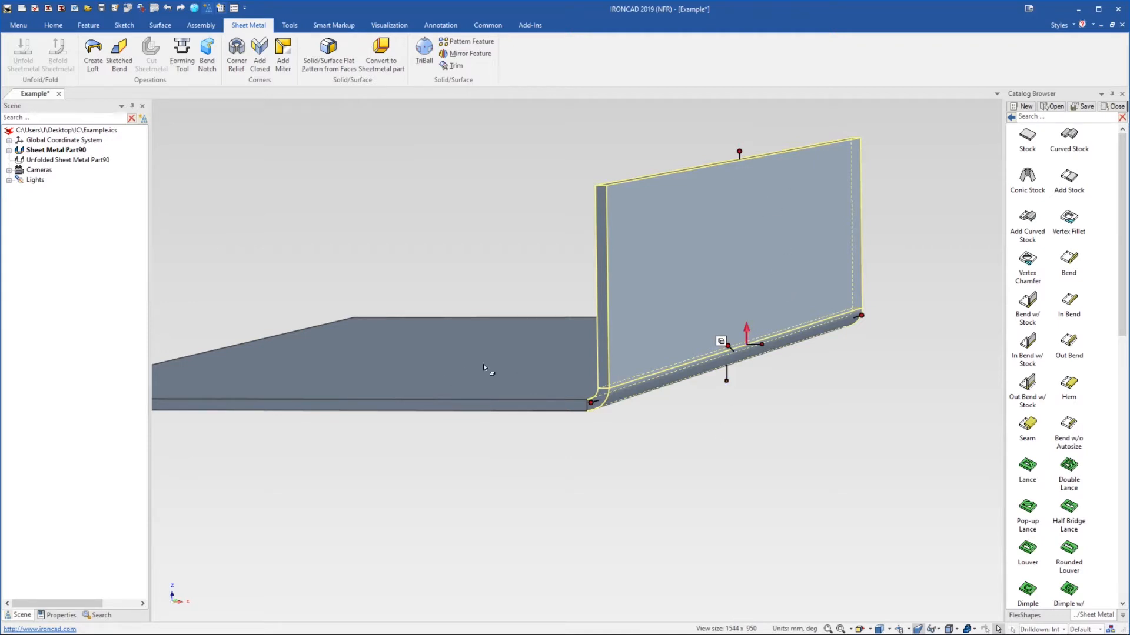
{"action": "left_click_drag", "start_coordinate": [766, 344], "coordinate": [714, 310]}
{"action": "left_click_drag", "start_coordinate": [731, 210], "coordinate": [795, 350]}
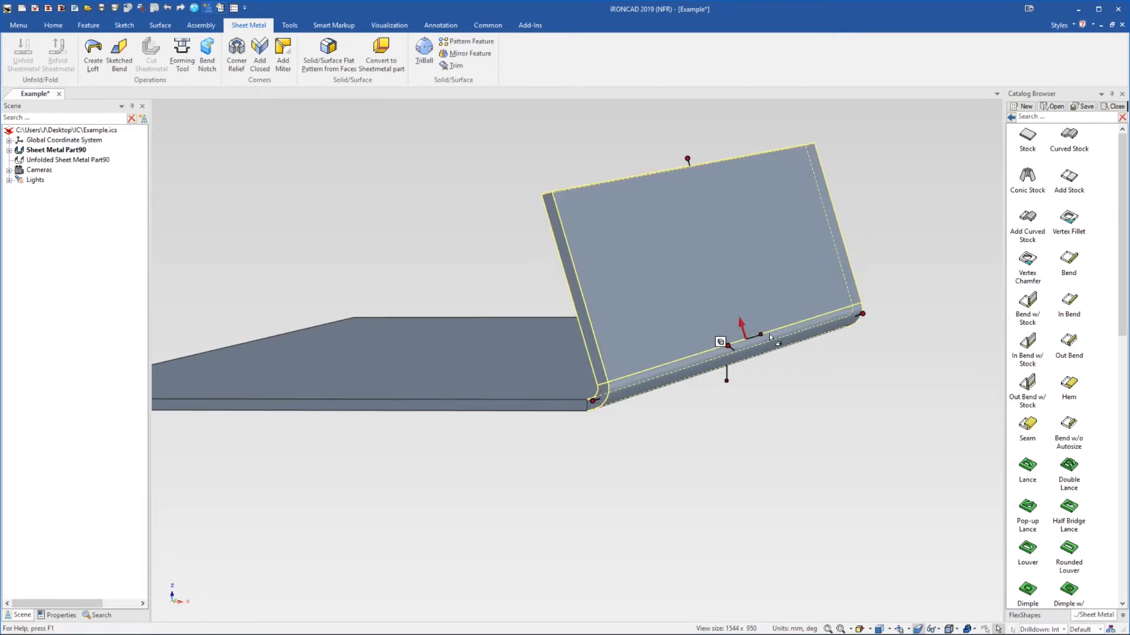
Set the flange's bend angle to 80 degrees
{"action": "right_click", "coordinate": [761, 335]}
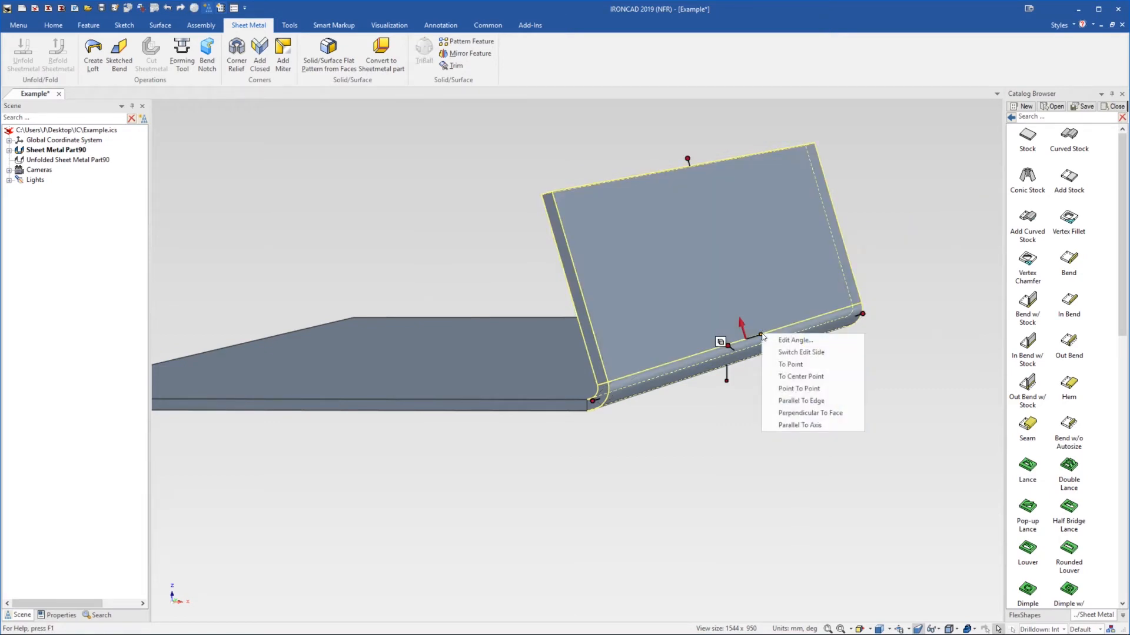
{"action": "left_click", "coordinate": [791, 342]}
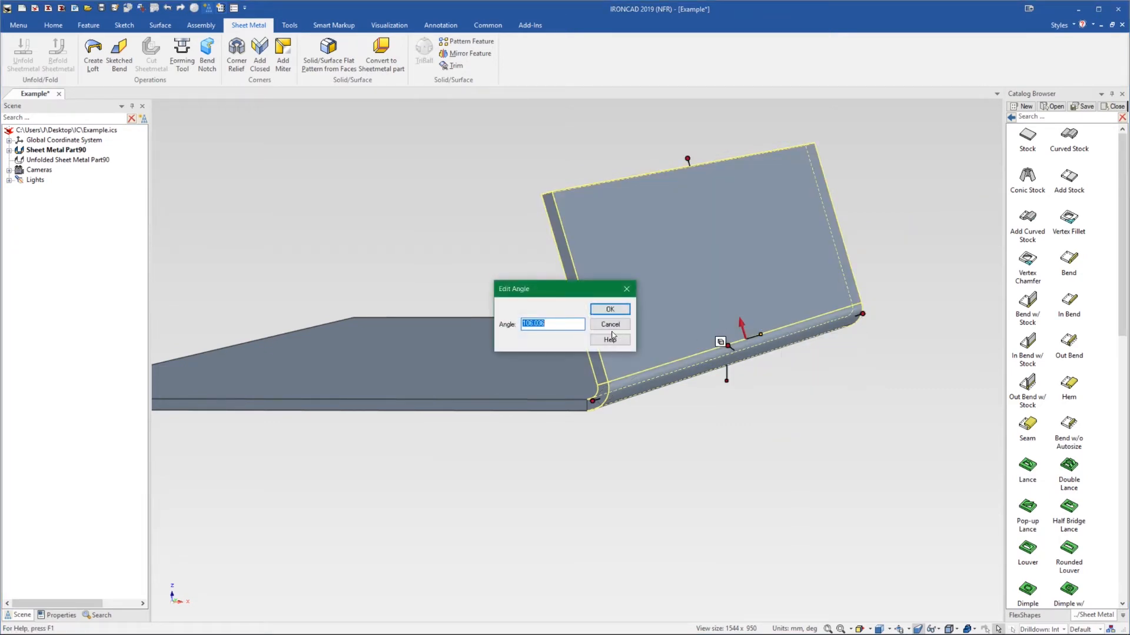
{"action": "type", "text": "80"}
{"action": "key", "text": "Return"}
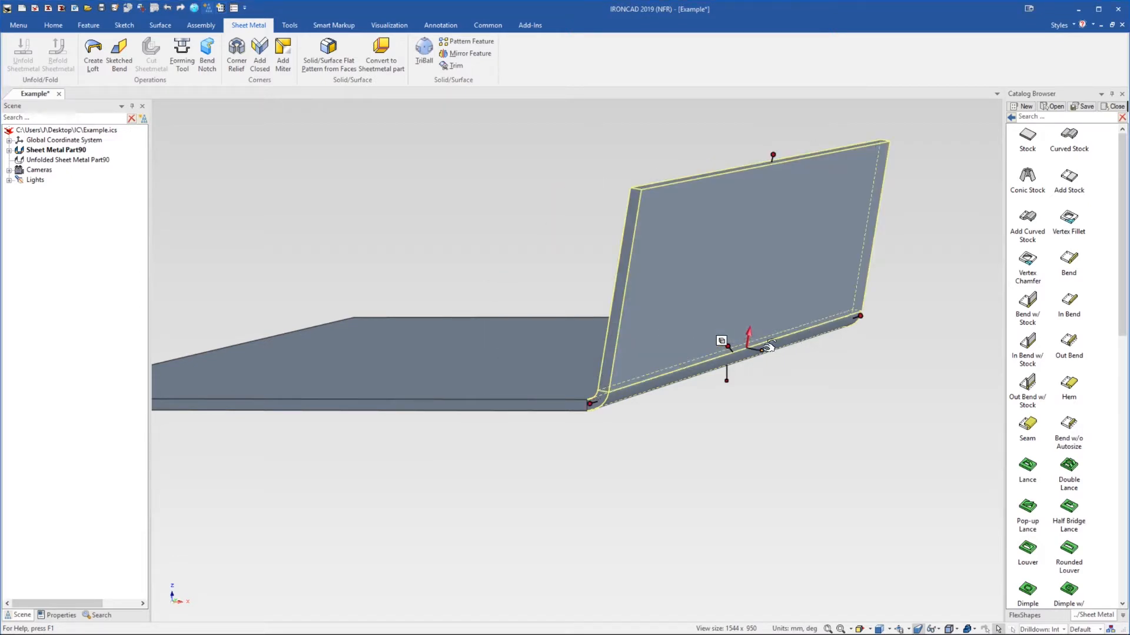
Swing the flange flat in line with the base sheet, then lean it steeply inward over the sheet
{"action": "left_click_drag", "start_coordinate": [769, 346], "coordinate": [554, 403]}
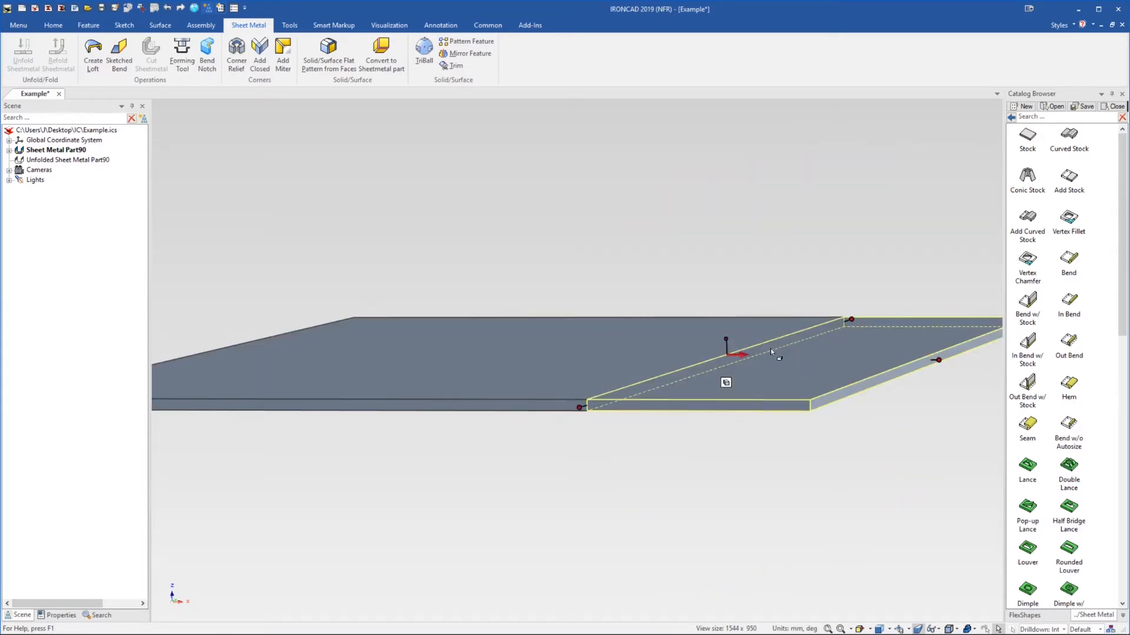
{"action": "left_click_drag", "start_coordinate": [725, 339], "coordinate": [427, 545]}
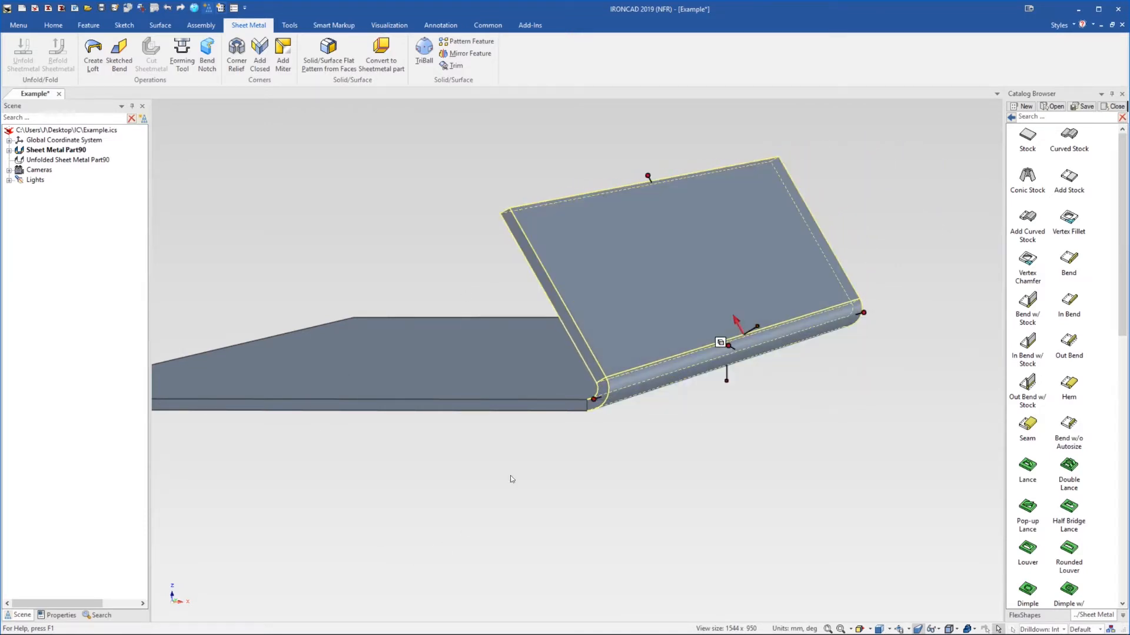
{"action": "right_click", "coordinate": [756, 327]}
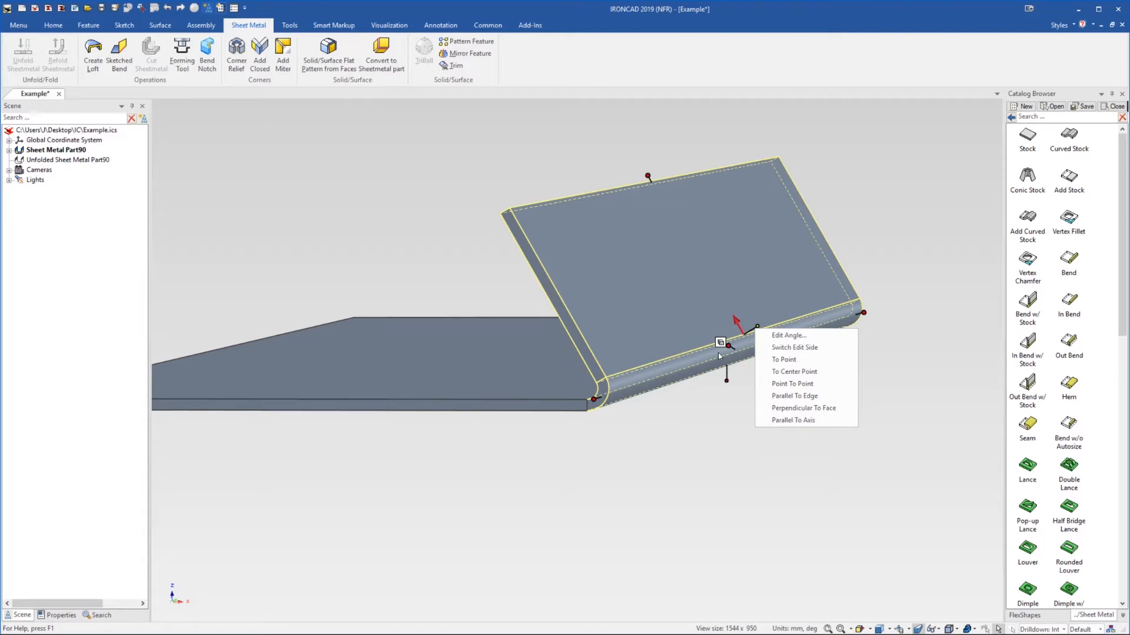
Shorten the bend by pulling its near end back from the base sheet's front corner, leaving part of the edge unbent
{"action": "left_click", "coordinate": [593, 401]}
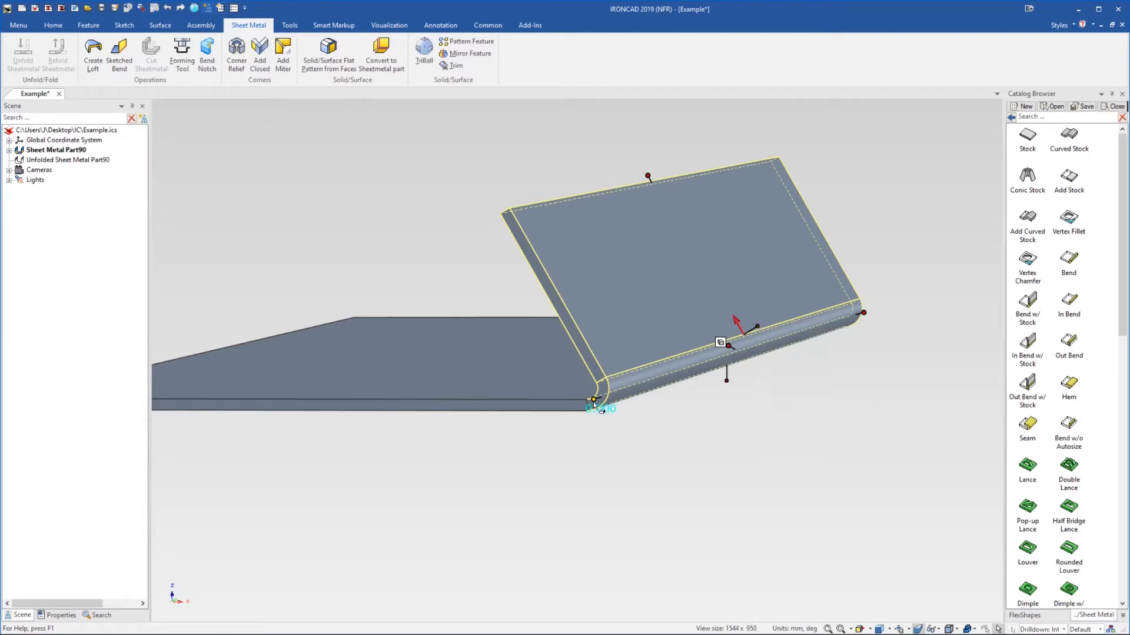
{"action": "left_click_drag", "start_coordinate": [594, 405], "coordinate": [671, 374]}
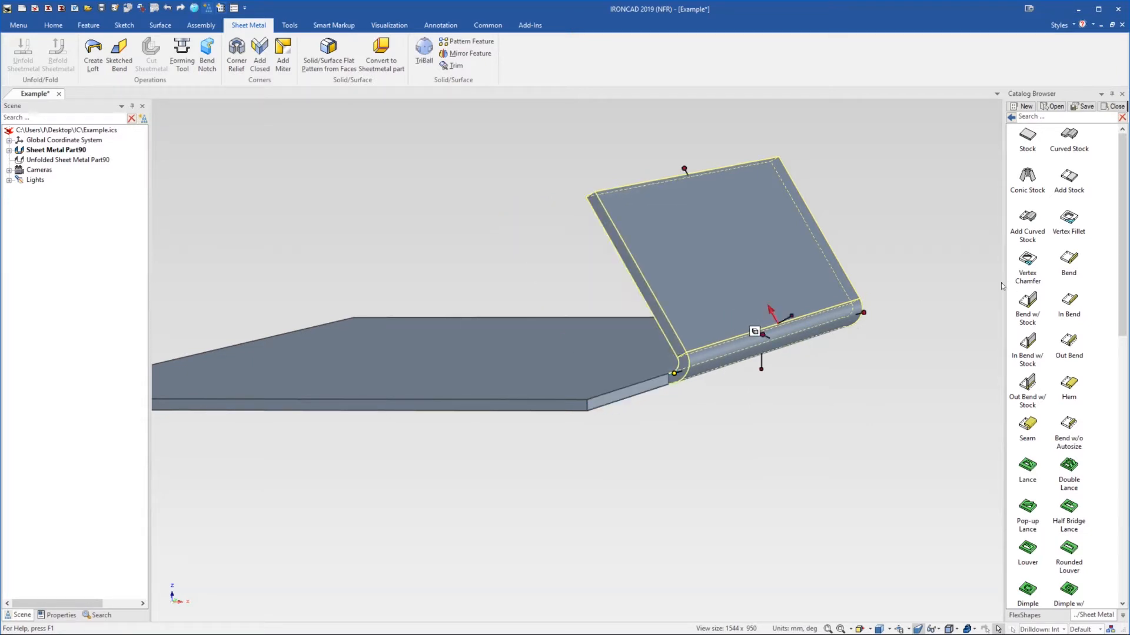
{"action": "mouse_move", "coordinate": [681, 379]}
{"action": "middle_mouse_down"}
{"action": "mouse_move", "coordinate": [703, 357]}
{"action": "mouse_move", "coordinate": [638, 379]}
{"action": "mouse_move", "coordinate": [726, 407]}
{"action": "mouse_move", "coordinate": [610, 383]}
{"action": "mouse_move", "coordinate": [595, 353]}
{"action": "mouse_move", "coordinate": [675, 364]}
{"action": "middle_mouse_up"}
{"action": "double_click", "coordinate": [679, 364]}
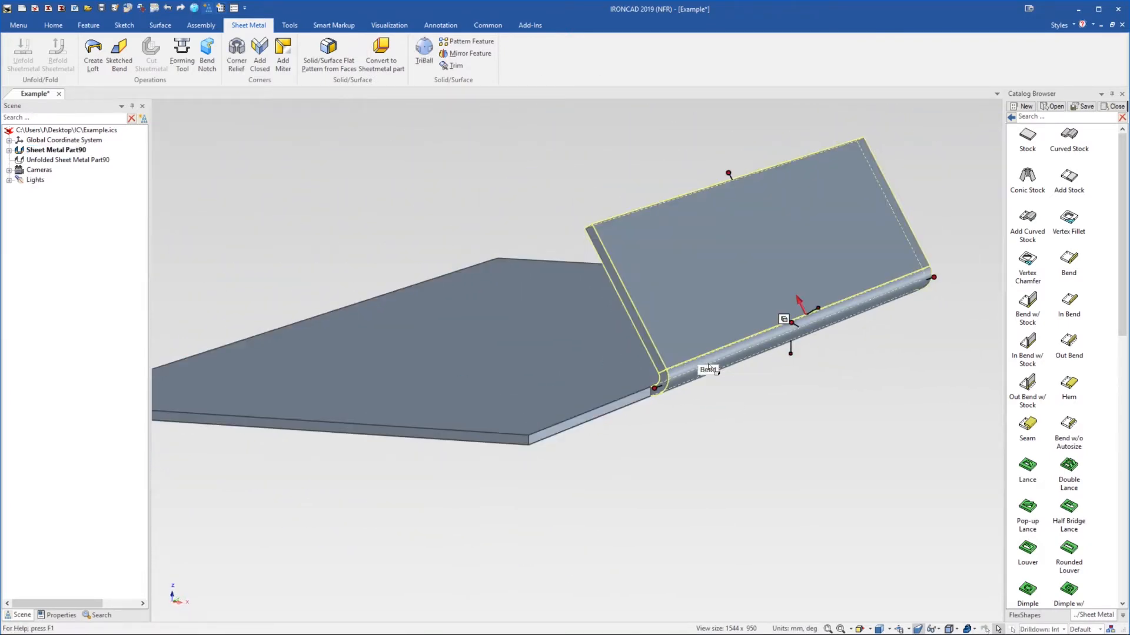
Switch the bend to its corner relief handles and open a small relief at the shortened end
{"action": "scroll", "coordinate": [701, 365], "scroll_direction": "down", "scroll_amount": 2}
{"action": "left_click", "coordinate": [735, 327]}
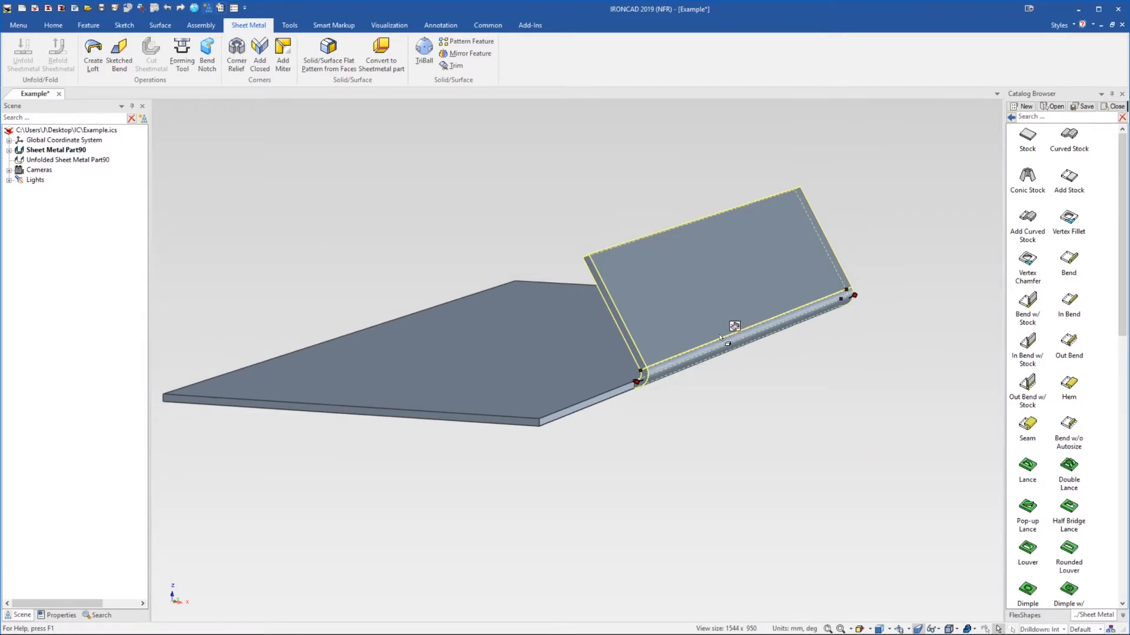
{"action": "middle_click_drag", "start_coordinate": [720, 338], "coordinate": [609, 379]}
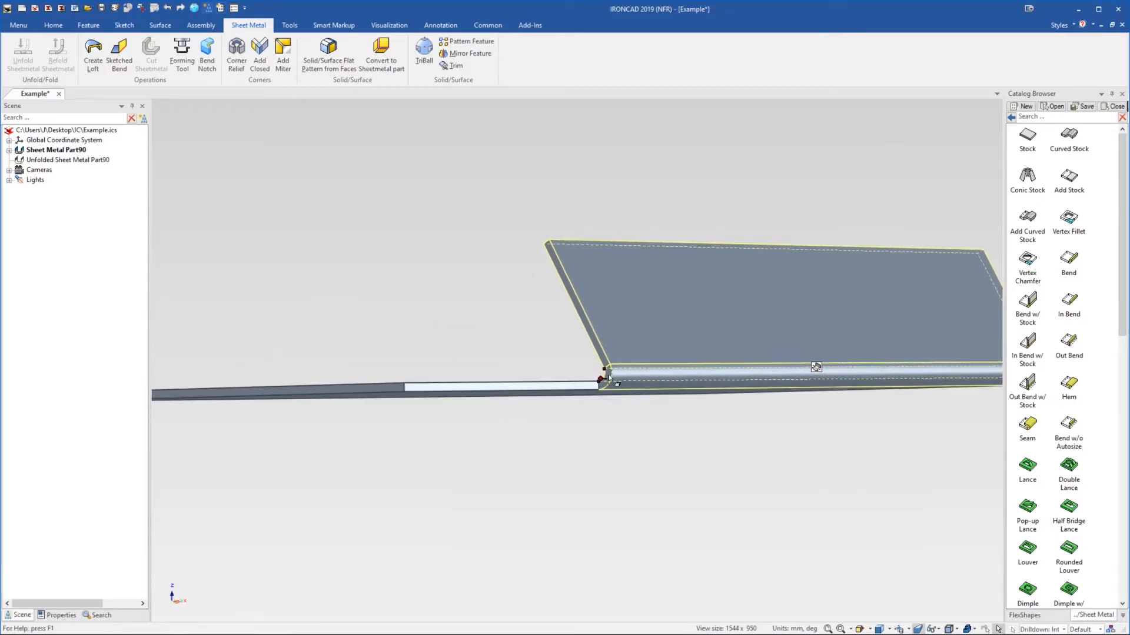
{"action": "left_click_drag", "start_coordinate": [604, 376], "coordinate": [634, 382]}
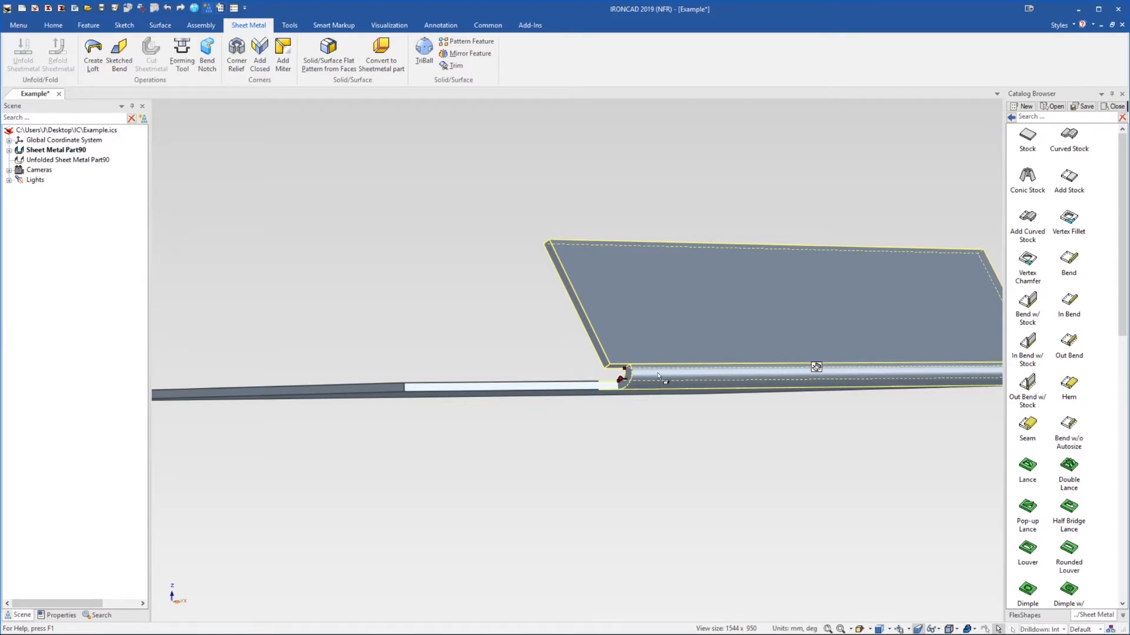
{"action": "middle_click_drag", "start_coordinate": [638, 382], "coordinate": [661, 386]}
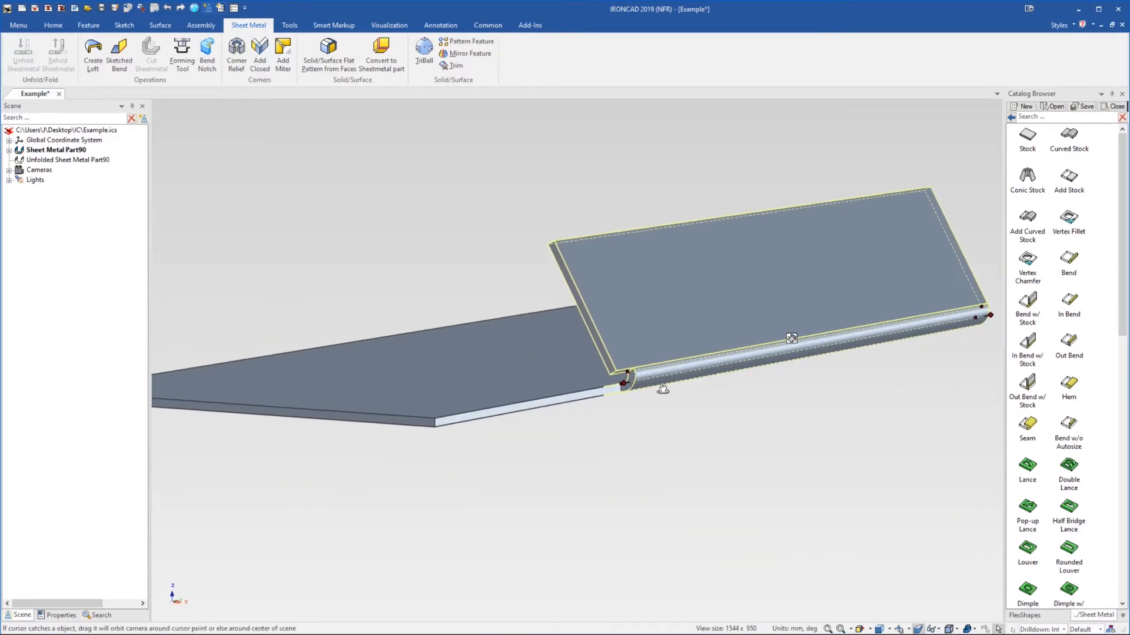
Look at the bend's radius, stock length and allowance settings in its properties without changing them
{"action": "right_click", "coordinate": [630, 374]}
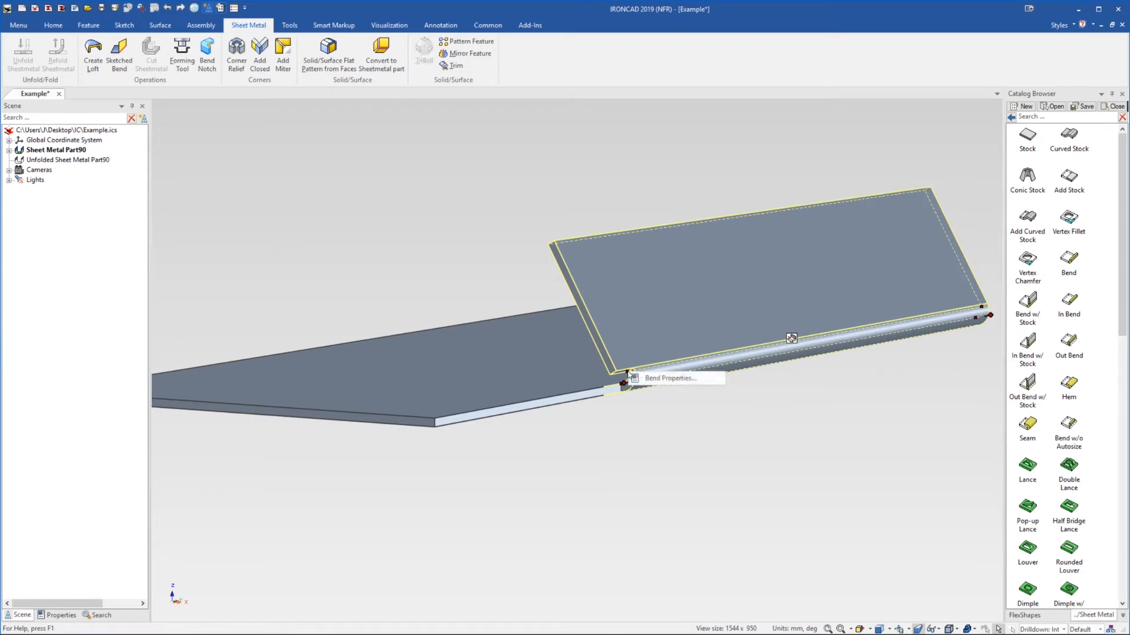
{"action": "left_click", "coordinate": [637, 378]}
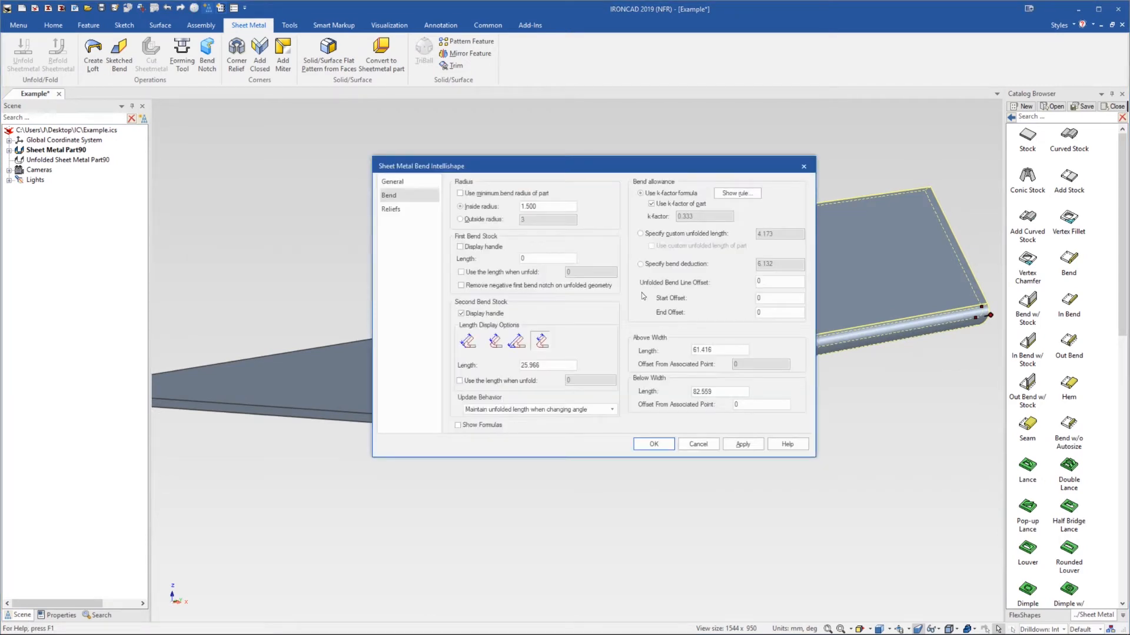
{"action": "left_click", "coordinate": [807, 169]}
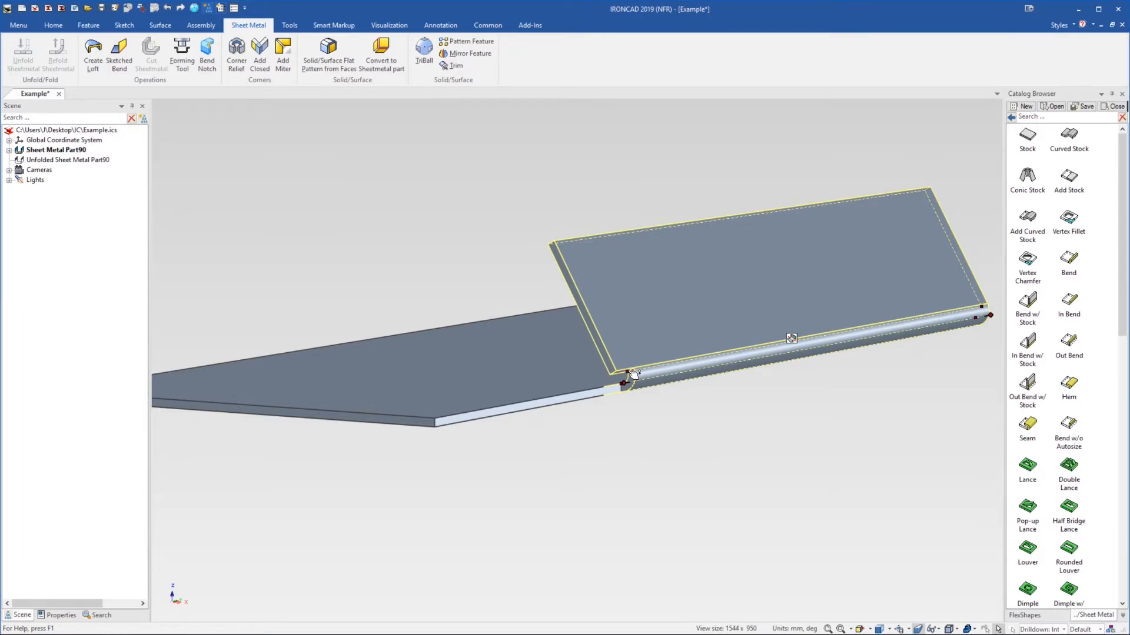
Move the relief at the bend's shortened end back flush with the flange's end
{"action": "scroll", "coordinate": [634, 374], "scroll_direction": "up", "scroll_amount": 1}
{"action": "left_click_drag", "start_coordinate": [622, 383], "coordinate": [604, 370]}
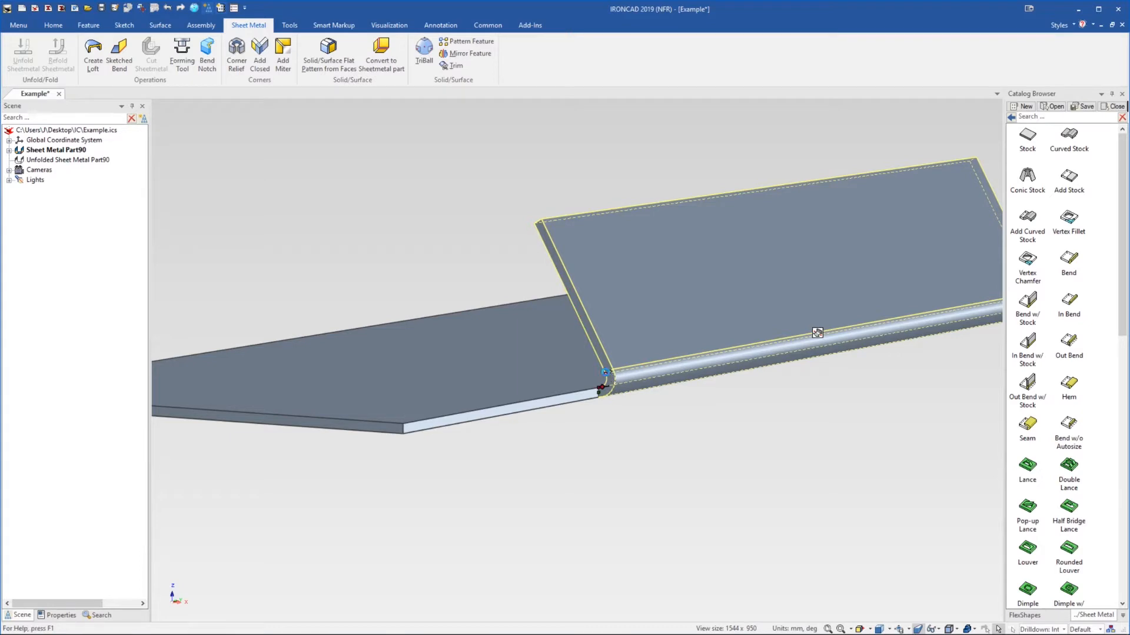
{"action": "scroll", "coordinate": [606, 372], "scroll_direction": "up", "scroll_amount": 1}
{"action": "mouse_move", "coordinate": [636, 385]}
{"action": "middle_mouse_down"}
{"action": "mouse_move", "coordinate": [682, 386]}
{"action": "mouse_move", "coordinate": [673, 396]}
{"action": "mouse_move", "coordinate": [641, 377]}
{"action": "middle_mouse_up"}
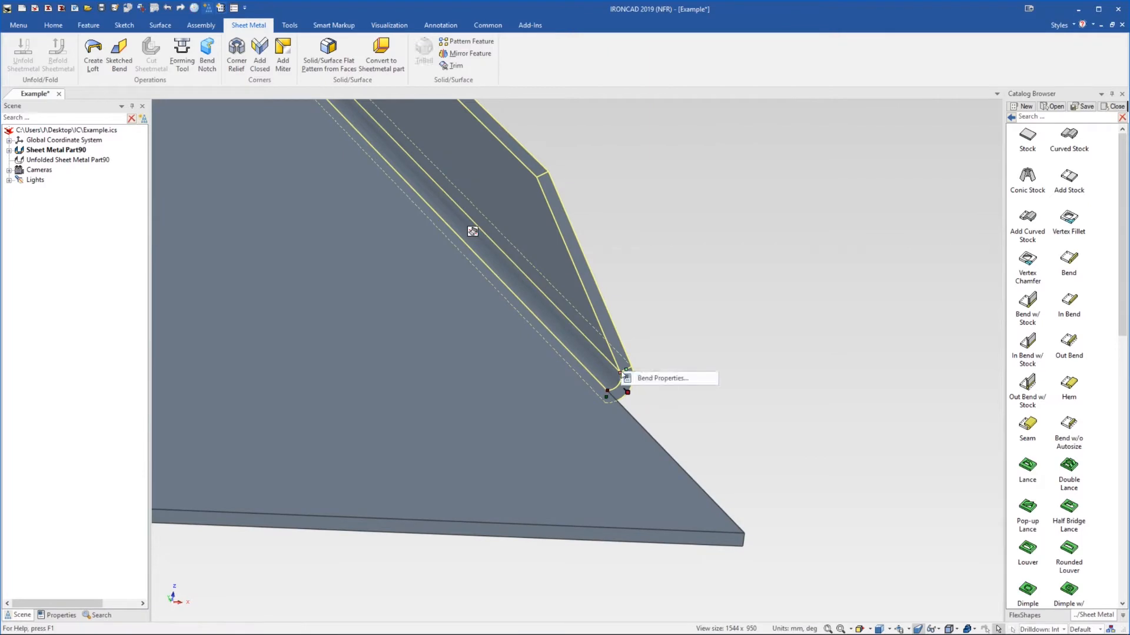
Set the corner relief at the bend's shortened end to 2 mm
{"action": "right_click", "coordinate": [628, 392]}
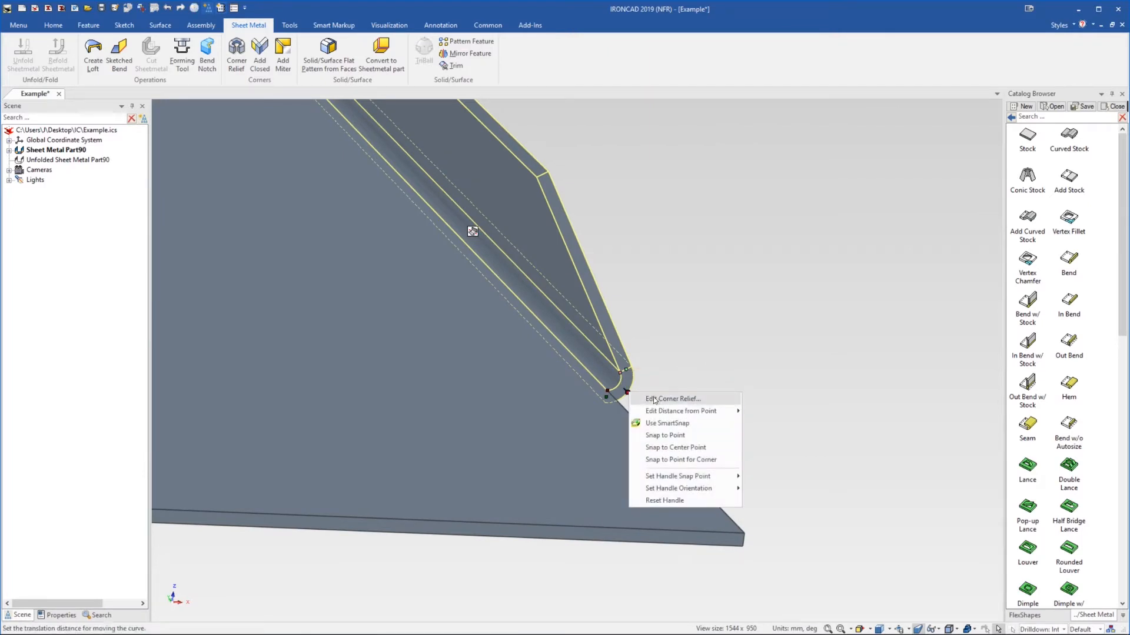
{"action": "left_click", "coordinate": [654, 400]}
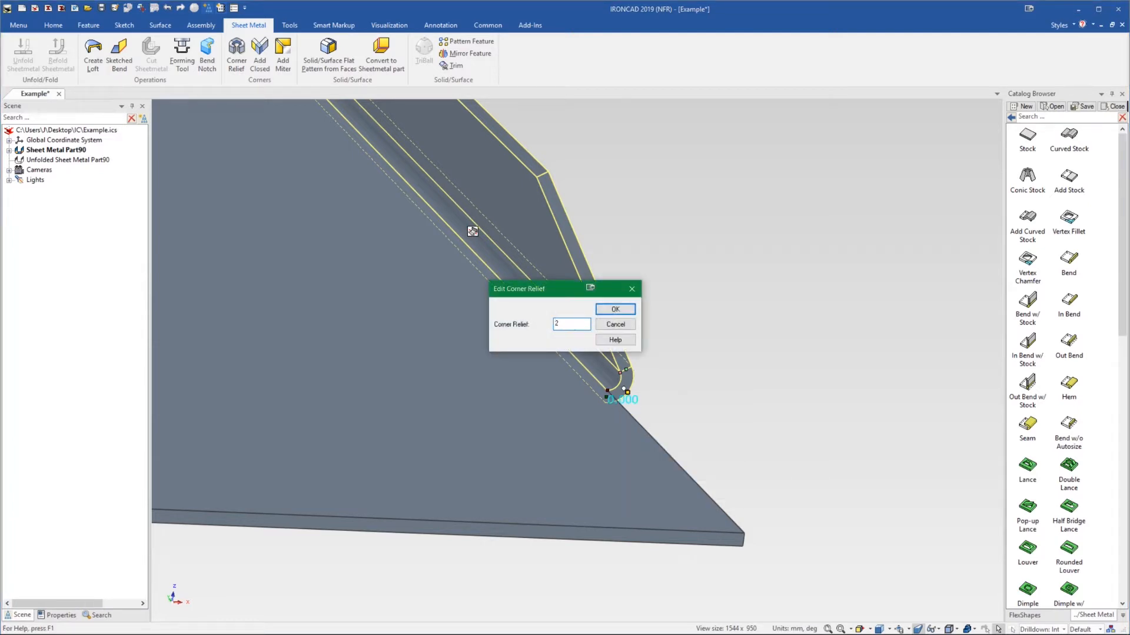
{"action": "left_click", "coordinate": [605, 312]}
{"action": "middle_click_drag", "start_coordinate": [606, 366], "coordinate": [475, 365]}
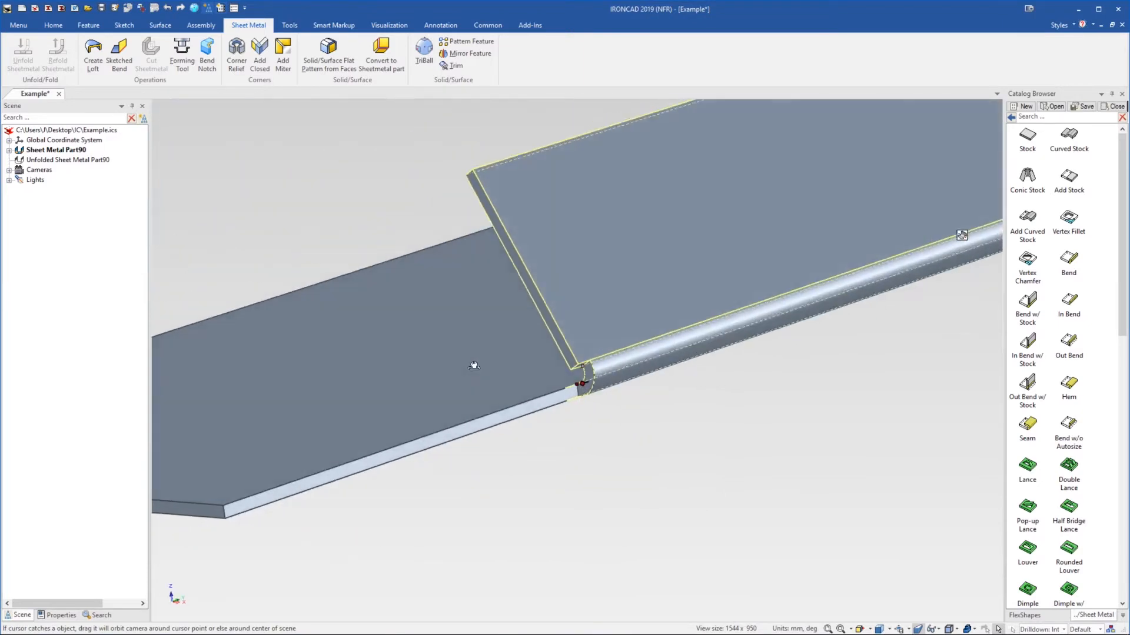
{"action": "scroll", "coordinate": [569, 430], "scroll_direction": "down", "scroll_amount": 10}
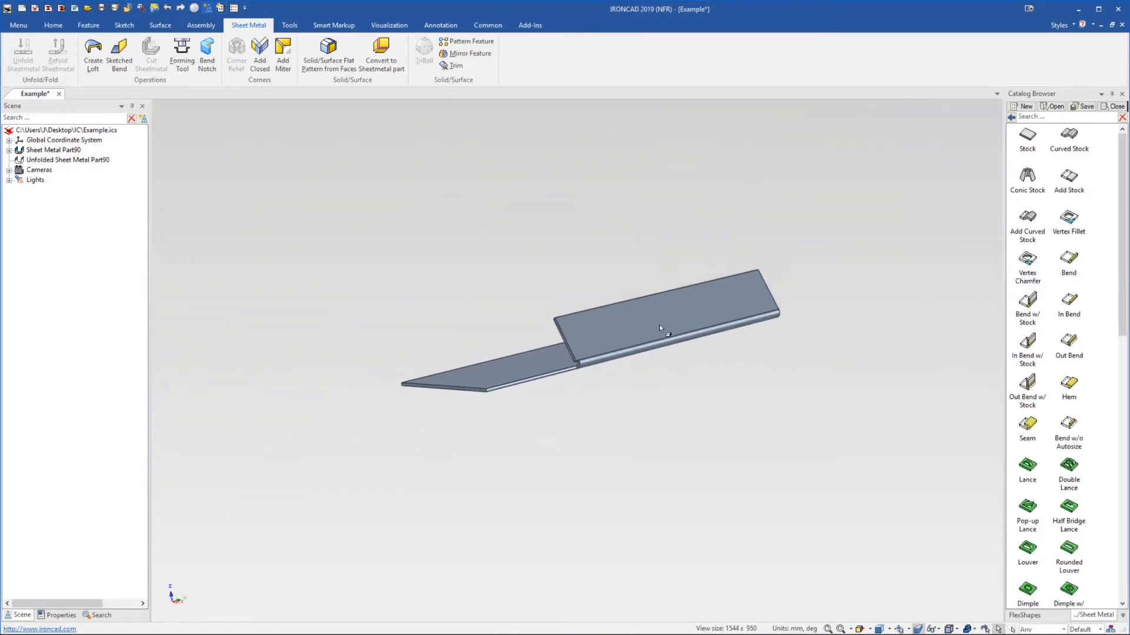
Reselect the bend and stretch its shortened end back to the base sheet's front corner so it spans the whole edge
{"action": "left_click", "coordinate": [577, 368]}
{"action": "left_click", "coordinate": [577, 365]}
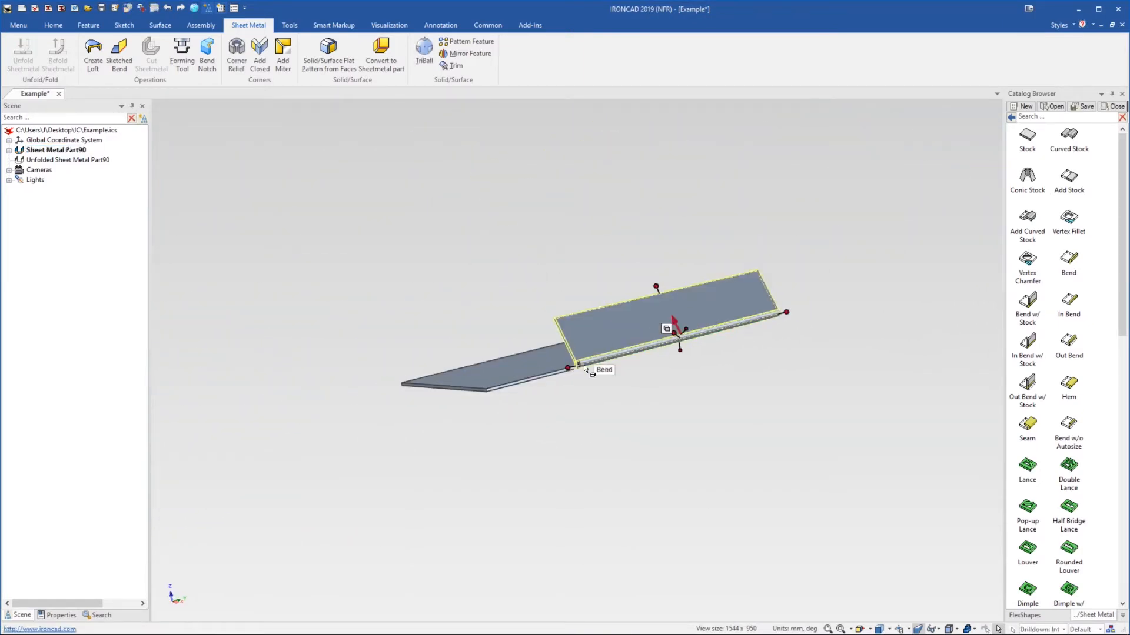
{"action": "scroll", "coordinate": [655, 393], "scroll_direction": "up", "scroll_amount": 2}
{"action": "left_click", "coordinate": [654, 393]}
{"action": "middle_click_drag", "start_coordinate": [654, 393], "coordinate": [588, 345]}
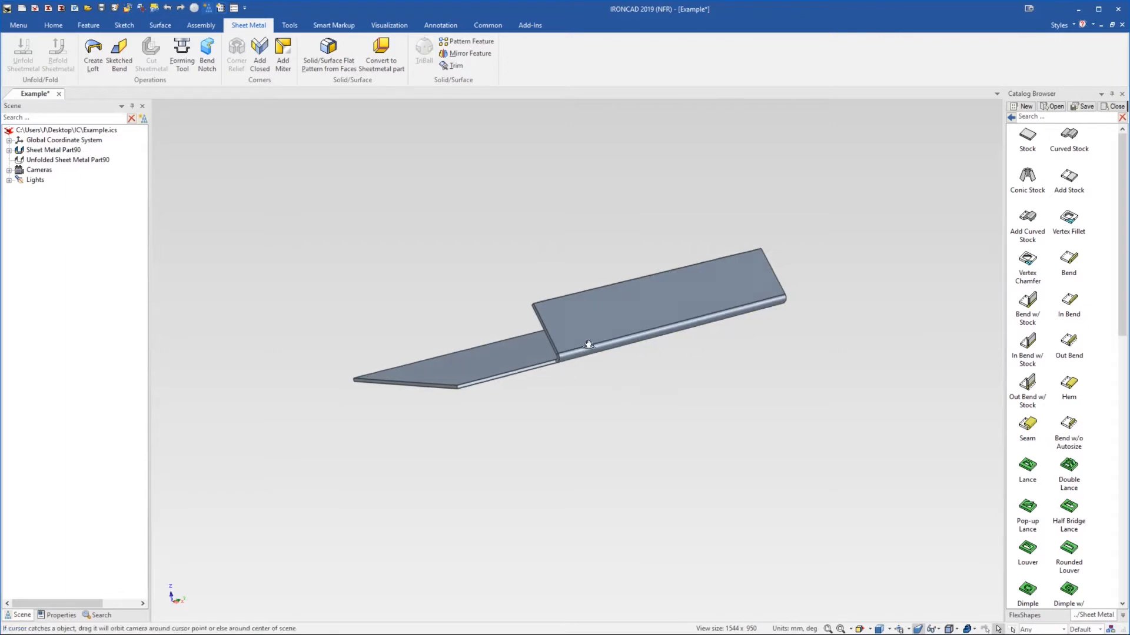
{"action": "left_click", "coordinate": [590, 344]}
{"action": "left_click", "coordinate": [591, 343]}
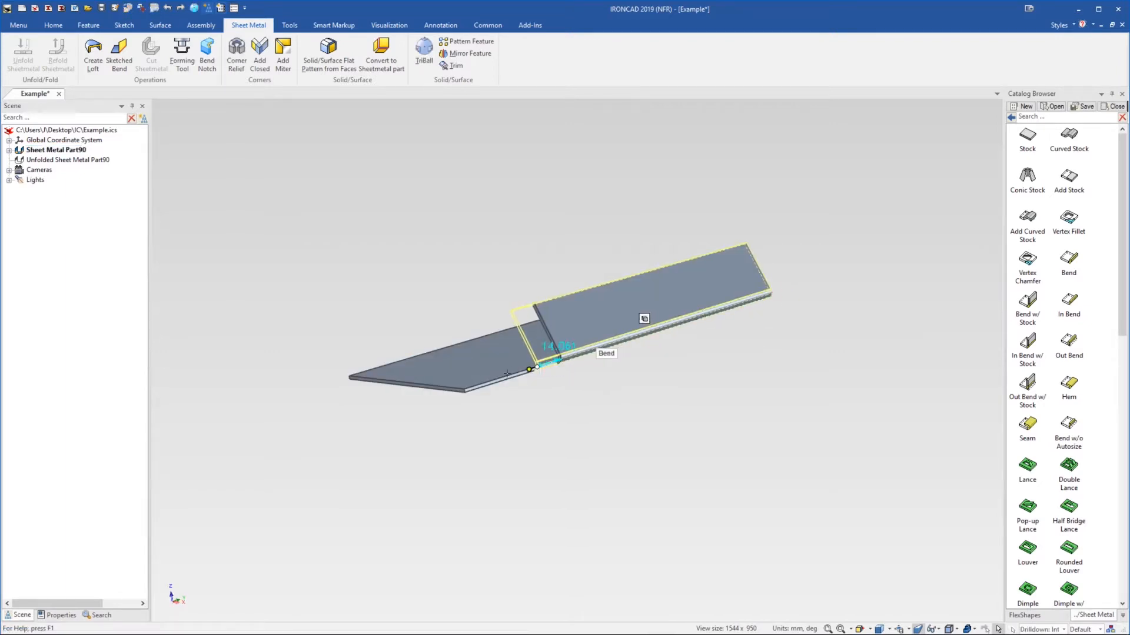
{"action": "left_click_drag", "start_coordinate": [507, 373], "coordinate": [406, 385], "text": "shift"}
{"action": "left_click", "coordinate": [502, 431]}
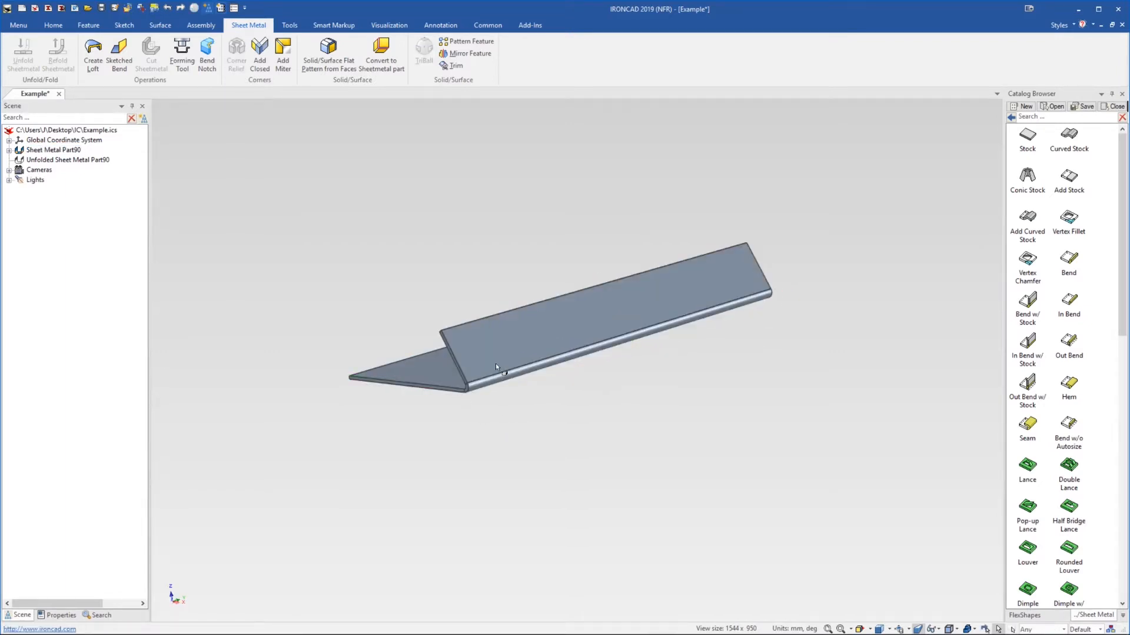
Add a hem to the base sheet's short edge and another to the angled flange's free edge
{"action": "middle_click_drag", "start_coordinate": [496, 363], "coordinate": [583, 370]}
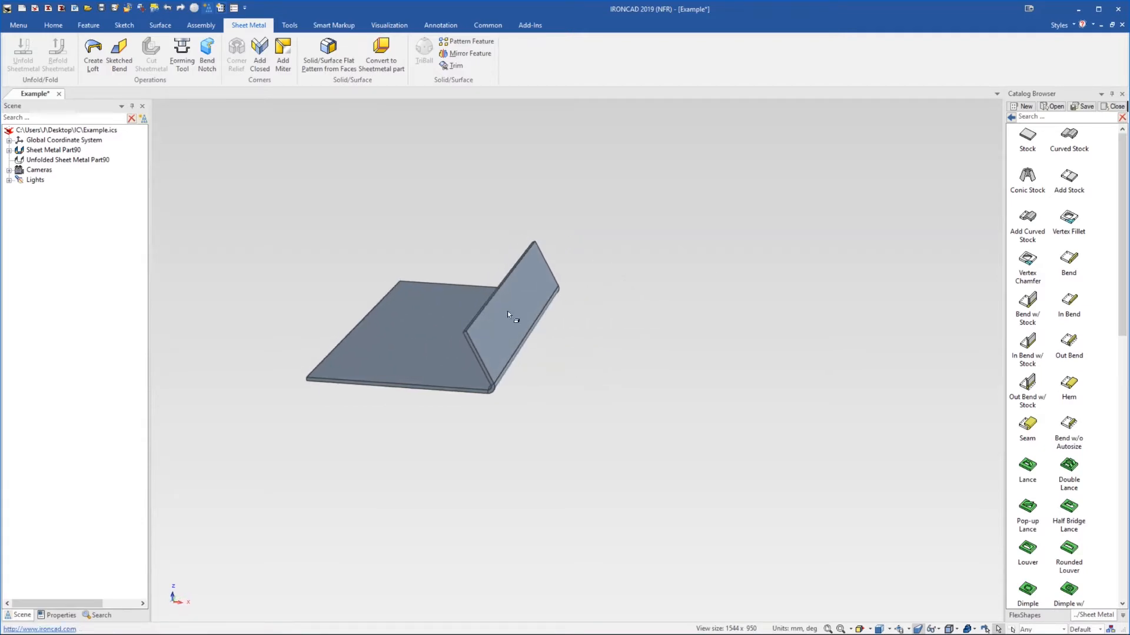
{"action": "scroll", "coordinate": [506, 317], "scroll_direction": "up", "scroll_amount": 2}
{"action": "middle_click_drag", "start_coordinate": [505, 350], "coordinate": [501, 340]}
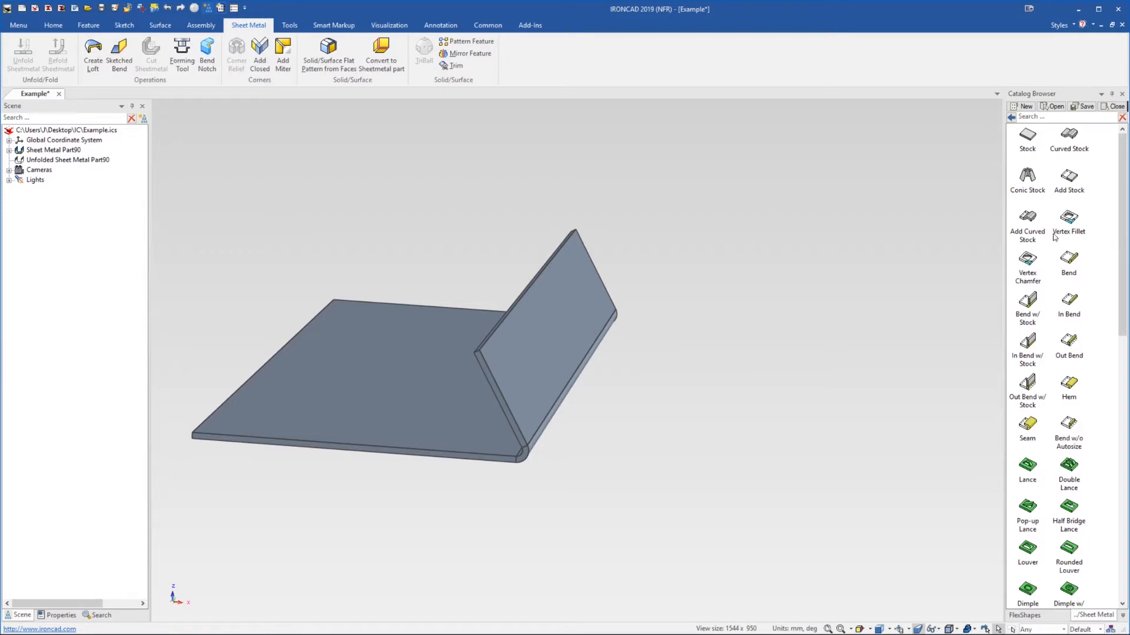
{"action": "middle_click_drag", "start_coordinate": [381, 467], "coordinate": [429, 411]}
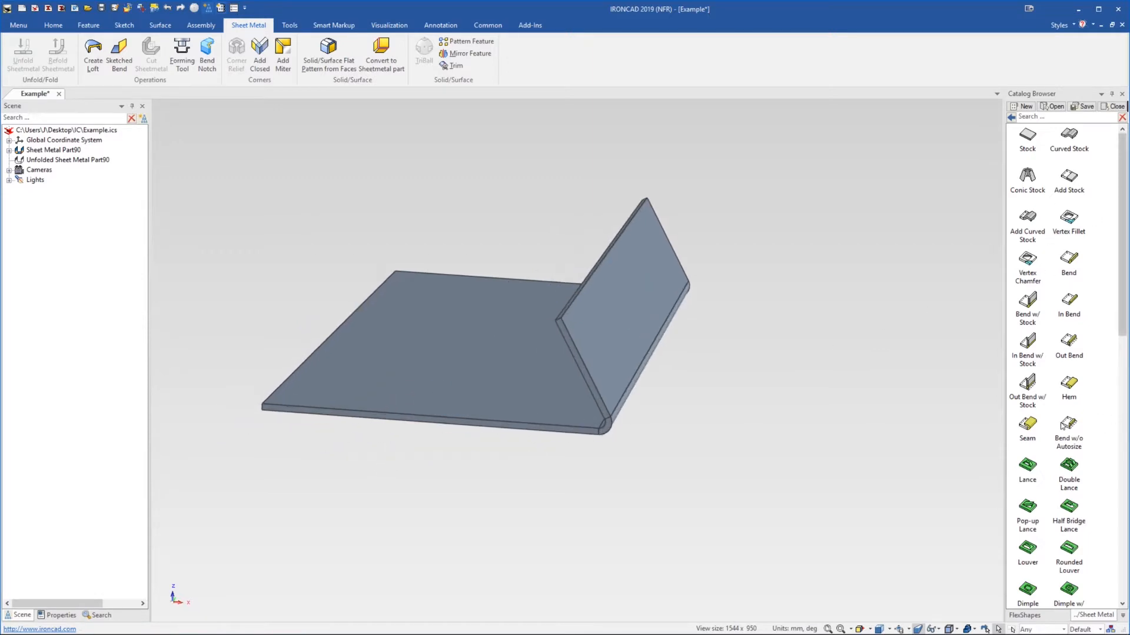
{"action": "left_click_drag", "start_coordinate": [633, 441], "coordinate": [458, 420]}
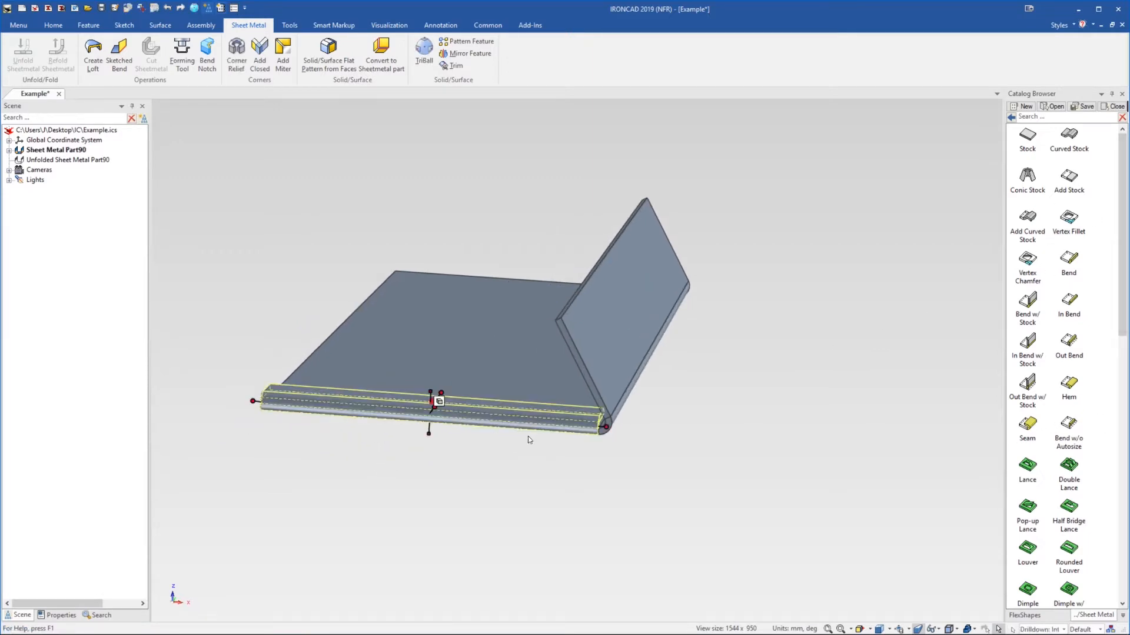
{"action": "left_click", "coordinate": [434, 475]}
{"action": "middle_click_drag", "start_coordinate": [365, 414], "coordinate": [519, 417]}
{"action": "left_click_drag", "start_coordinate": [1059, 387], "coordinate": [391, 303]}
{"action": "middle_click_drag", "start_coordinate": [412, 328], "coordinate": [397, 368]}
{"action": "scroll", "coordinate": [406, 401], "scroll_direction": "down", "scroll_amount": 2}
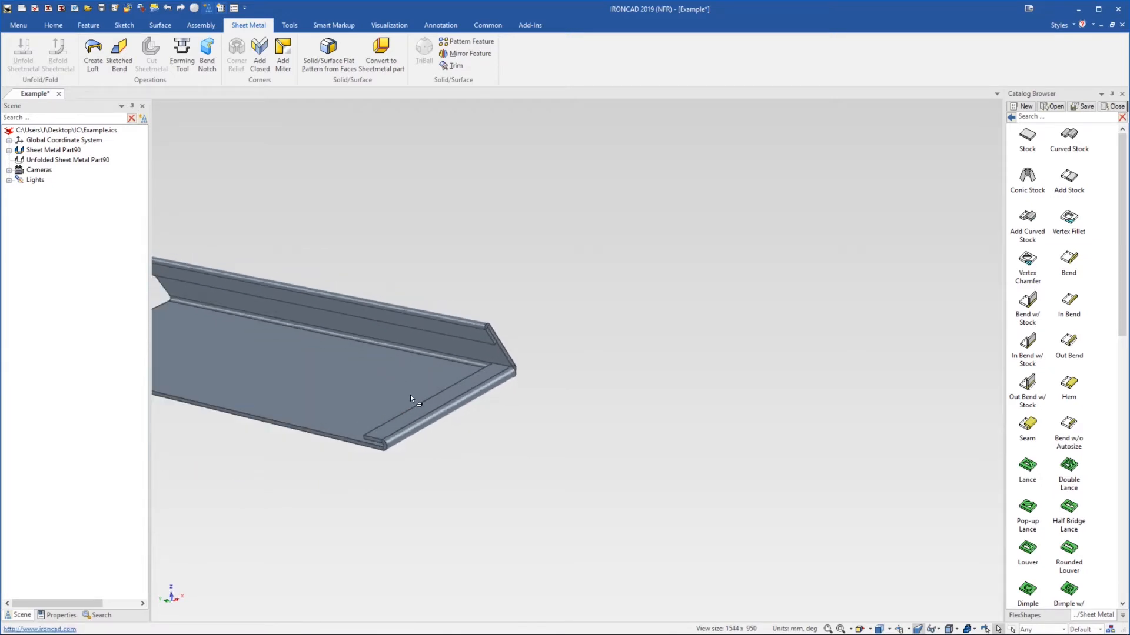
Undo the hems on the base sheet and the flange
{"action": "key", "text": "ctrl+z"}
{"action": "key", "text": "ctrl+z"}
{"action": "middle_click_drag", "start_coordinate": [454, 397], "coordinate": [556, 317]}
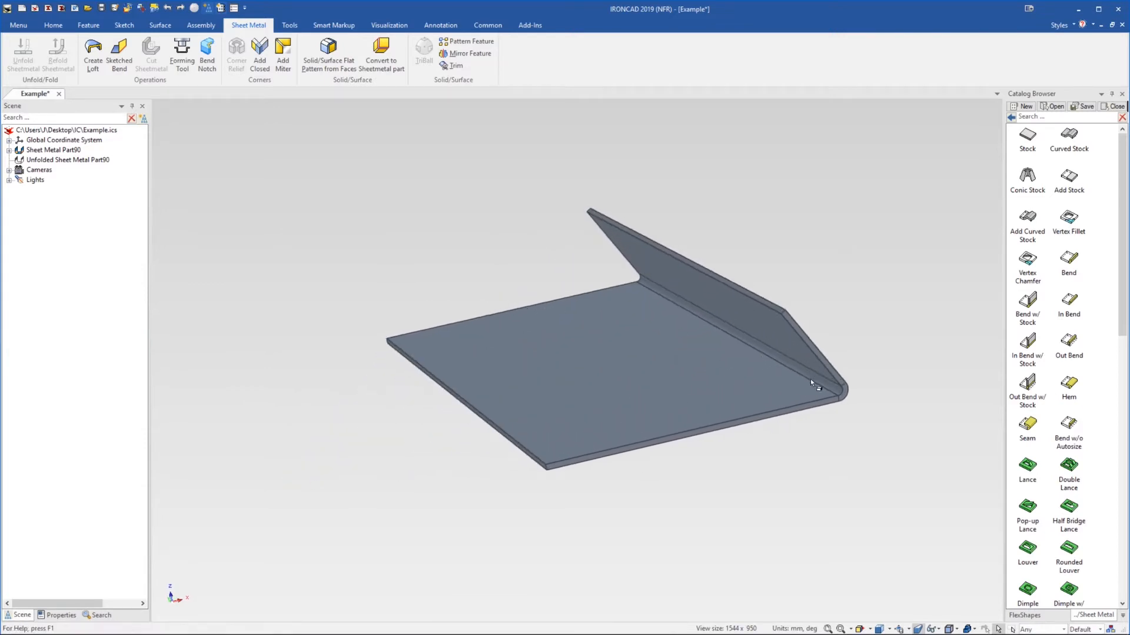
Stand the angled flange up by setting its bend angle to 90 degrees
{"action": "left_click", "coordinate": [812, 379]}
{"action": "left_click", "coordinate": [813, 378]}
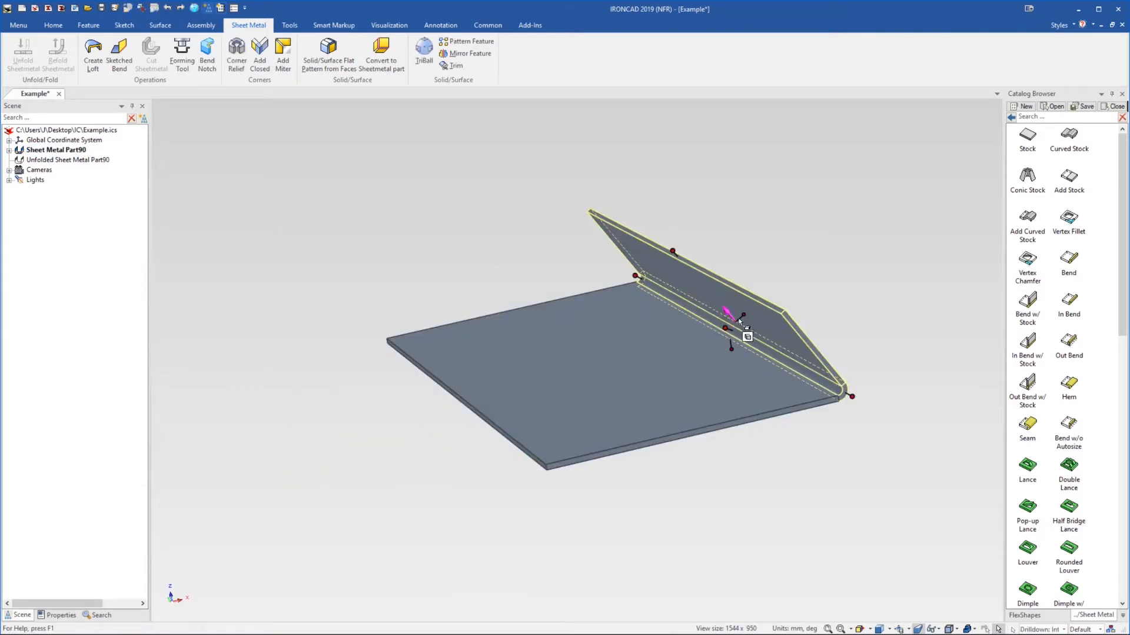
{"action": "mouse_move", "coordinate": [732, 314]}
{"action": "left_mouse_down"}
{"action": "mouse_move", "coordinate": [761, 326]}
{"action": "mouse_move", "coordinate": [748, 327]}
{"action": "left_mouse_up"}
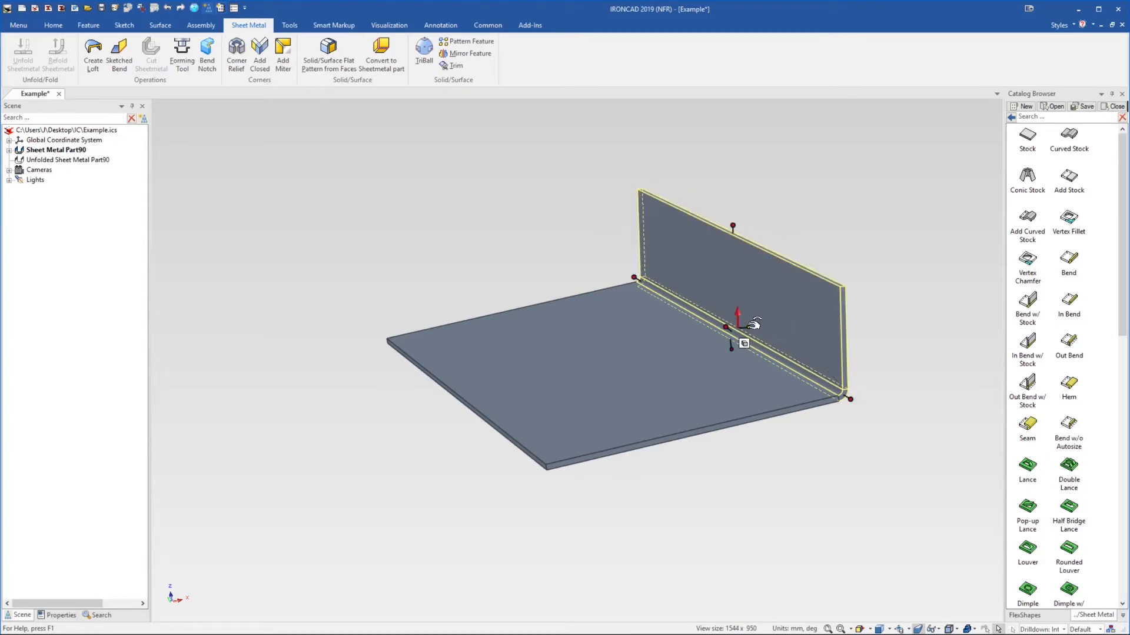
{"action": "right_click", "coordinate": [748, 327]}
{"action": "left_click", "coordinate": [759, 335]}
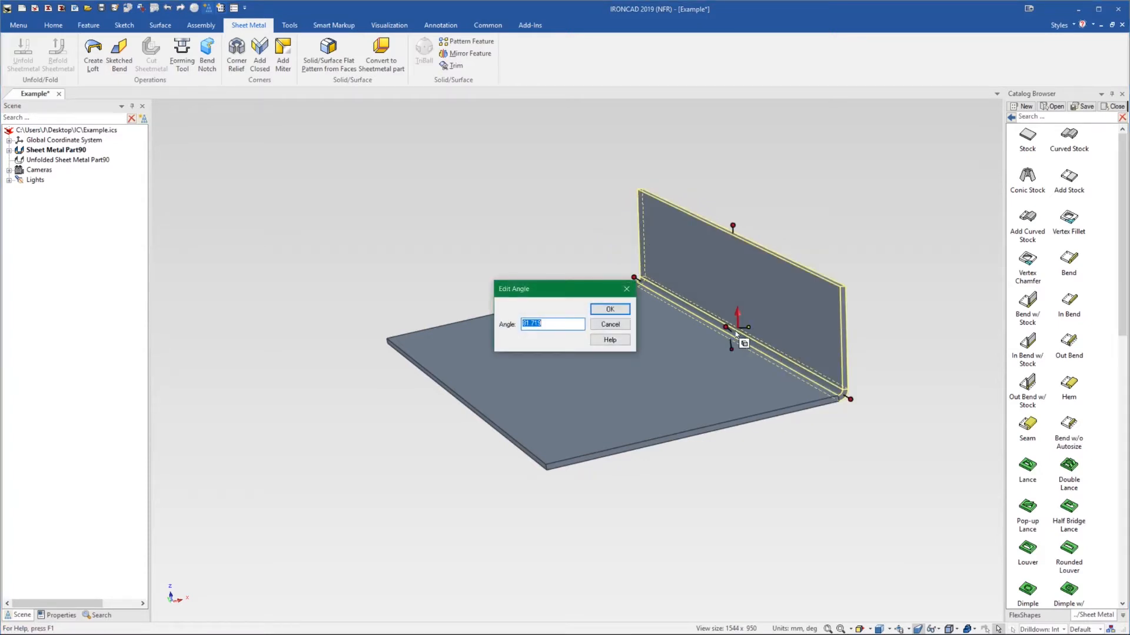
{"action": "type", "text": "90"}
{"action": "key", "text": "Return"}
{"action": "left_click", "coordinate": [862, 287]}
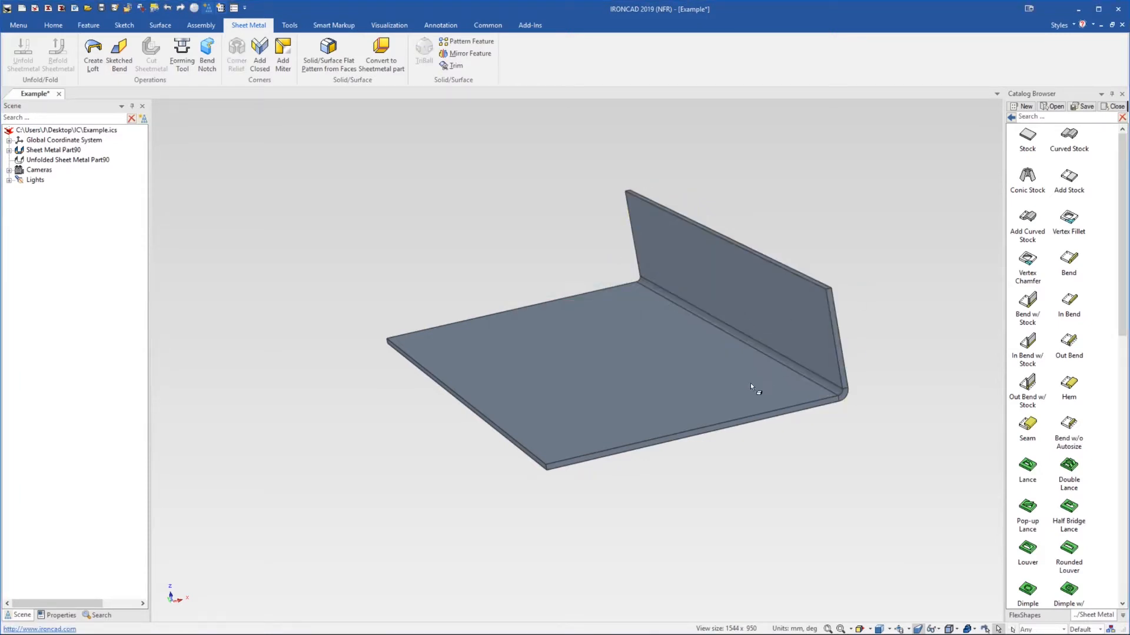
Add a bend along the base sheet's adjacent short edge and stretch its height to the long flange's upper edge
{"action": "mouse_move", "coordinate": [750, 383]}
{"action": "middle_mouse_down"}
{"action": "mouse_move", "coordinate": [663, 380]}
{"action": "mouse_move", "coordinate": [700, 370]}
{"action": "mouse_move", "coordinate": [769, 386]}
{"action": "middle_mouse_up"}
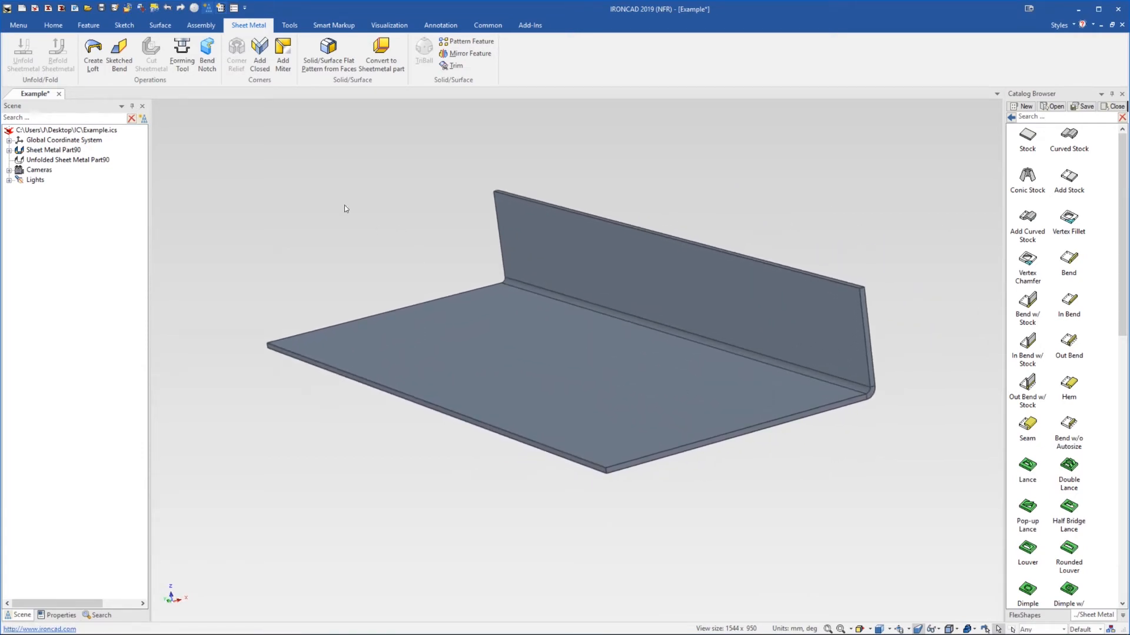
{"action": "left_click_drag", "start_coordinate": [1087, 263], "coordinate": [785, 418]}
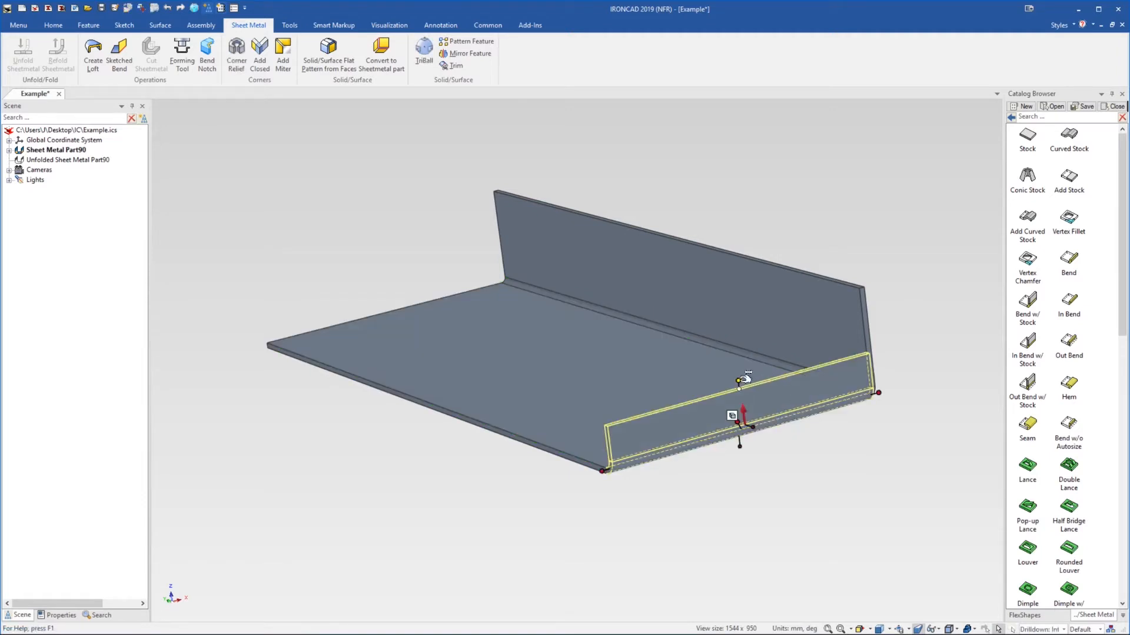
{"action": "left_click_drag", "start_coordinate": [744, 379], "coordinate": [730, 318]}
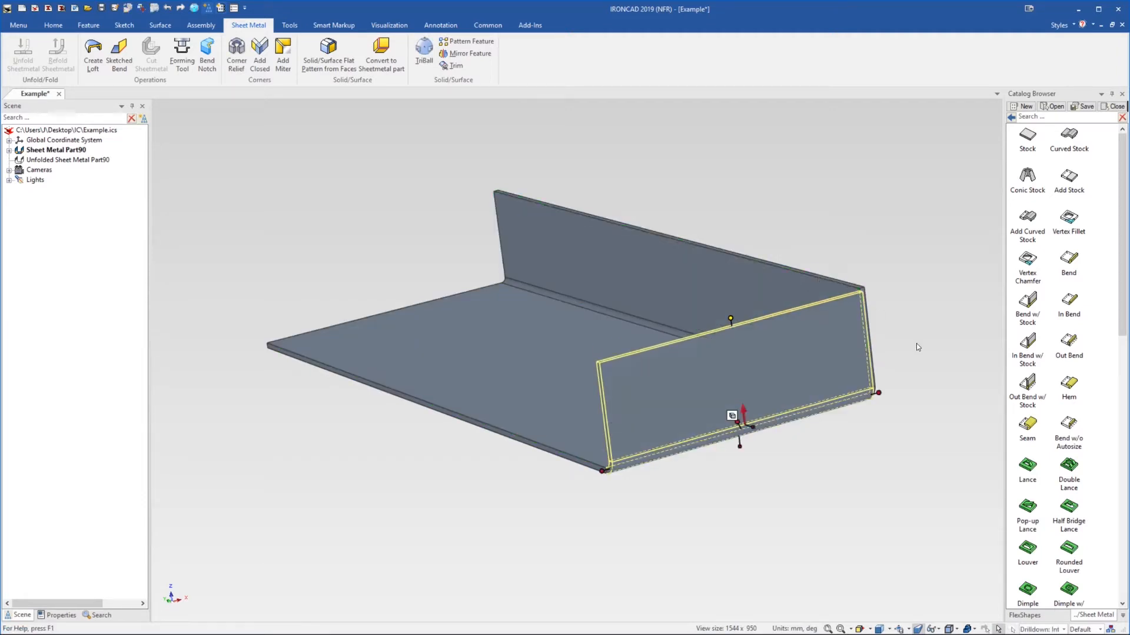
{"action": "left_click", "coordinate": [916, 347]}
Create a Butt closed corner between the short and long flanges with a 0.010 mm gap and Open Bend Region off
{"action": "middle_click_drag", "start_coordinate": [822, 390], "coordinate": [792, 383]}
{"action": "scroll", "coordinate": [751, 330], "scroll_direction": "up", "scroll_amount": 2}
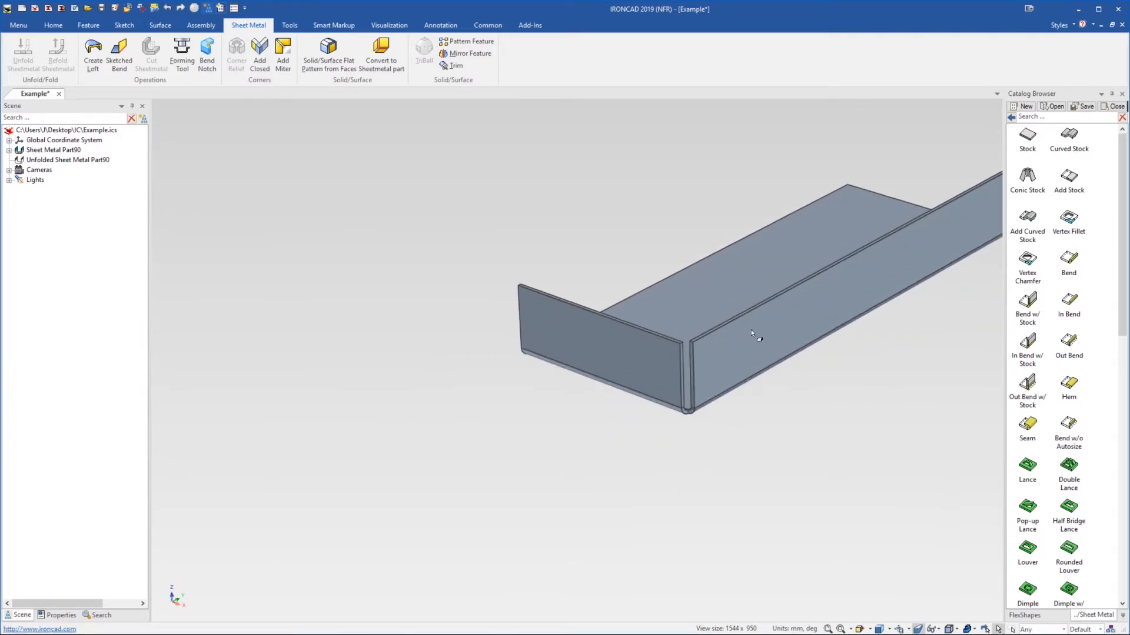
{"action": "scroll", "coordinate": [751, 330], "scroll_direction": "up", "scroll_amount": 1}
{"action": "scroll", "coordinate": [654, 382], "scroll_direction": "up", "scroll_amount": 1}
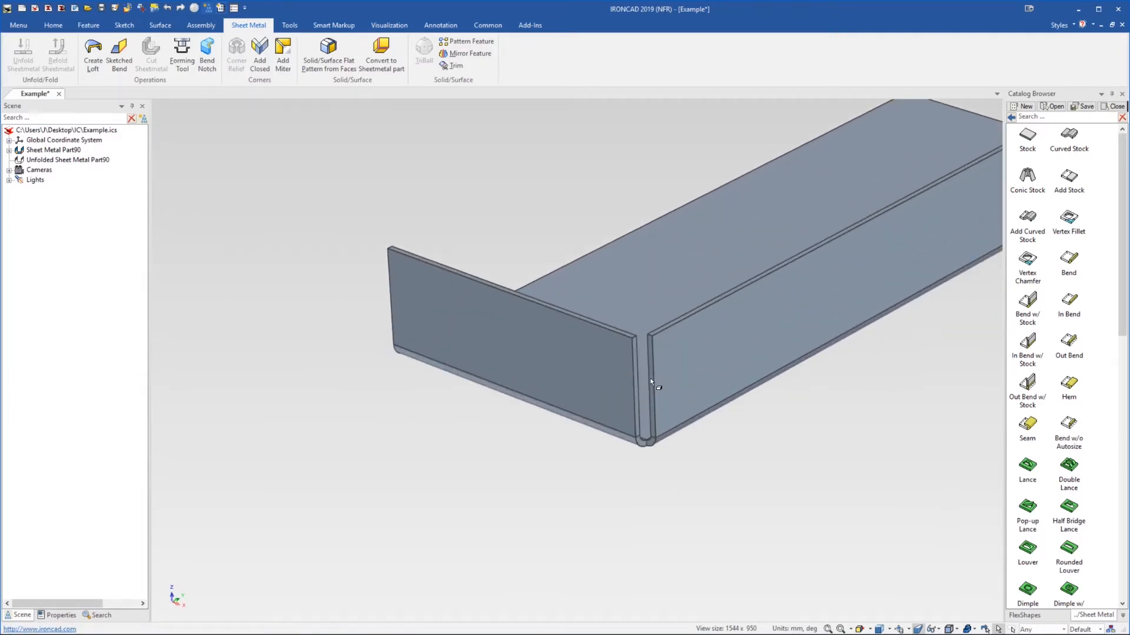
{"action": "middle_click_drag", "start_coordinate": [654, 382], "coordinate": [667, 376]}
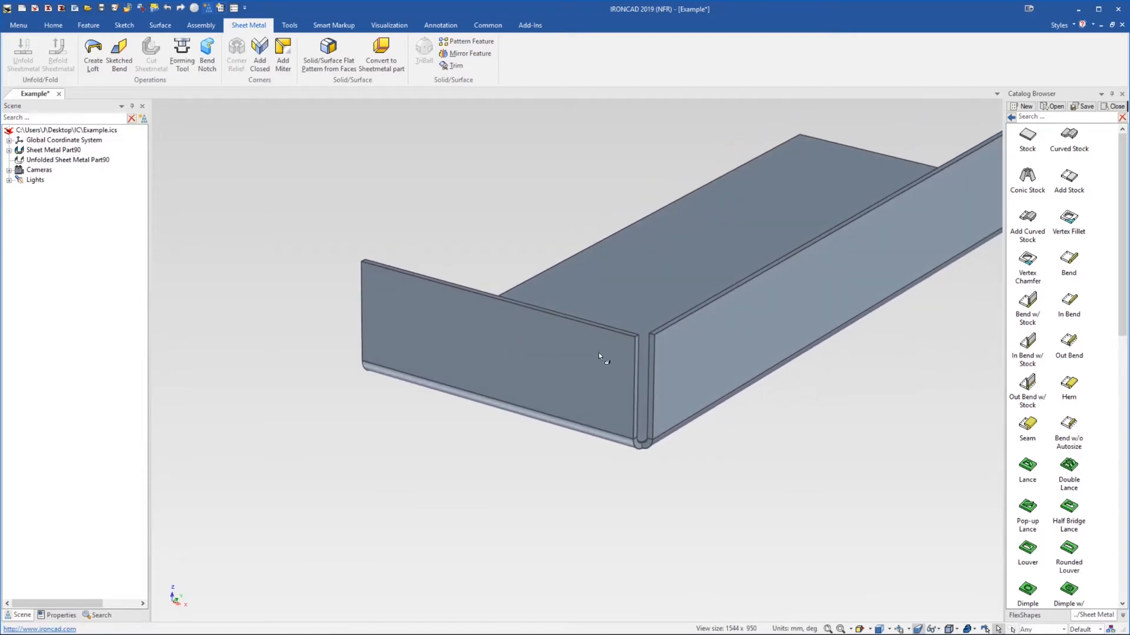
{"action": "left_click", "coordinate": [259, 47]}
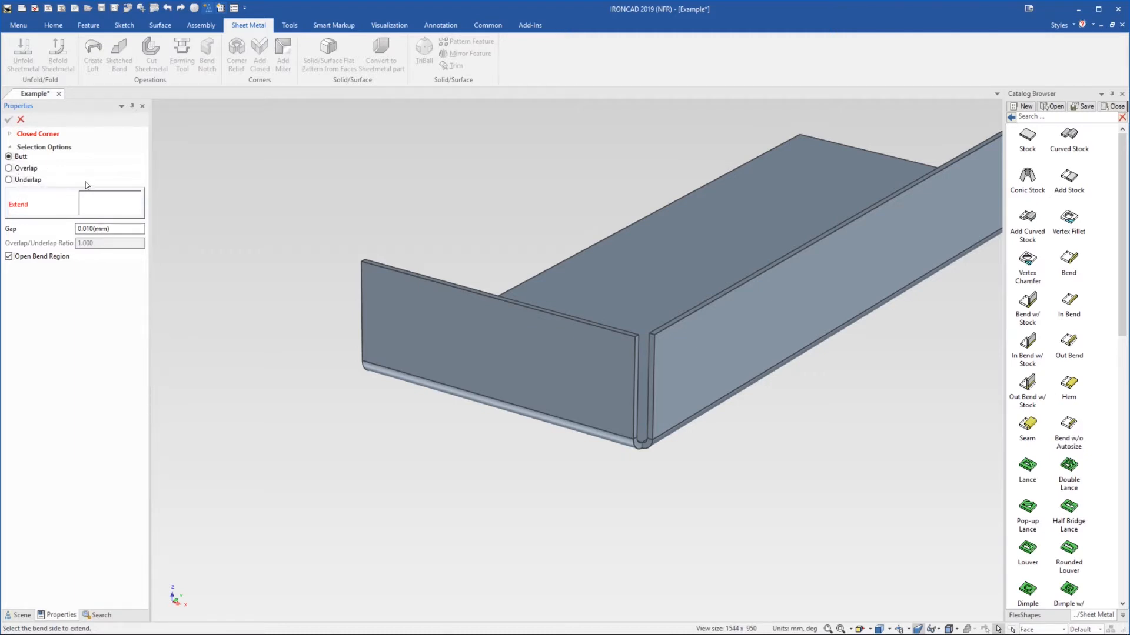
{"action": "left_click", "coordinate": [622, 375]}
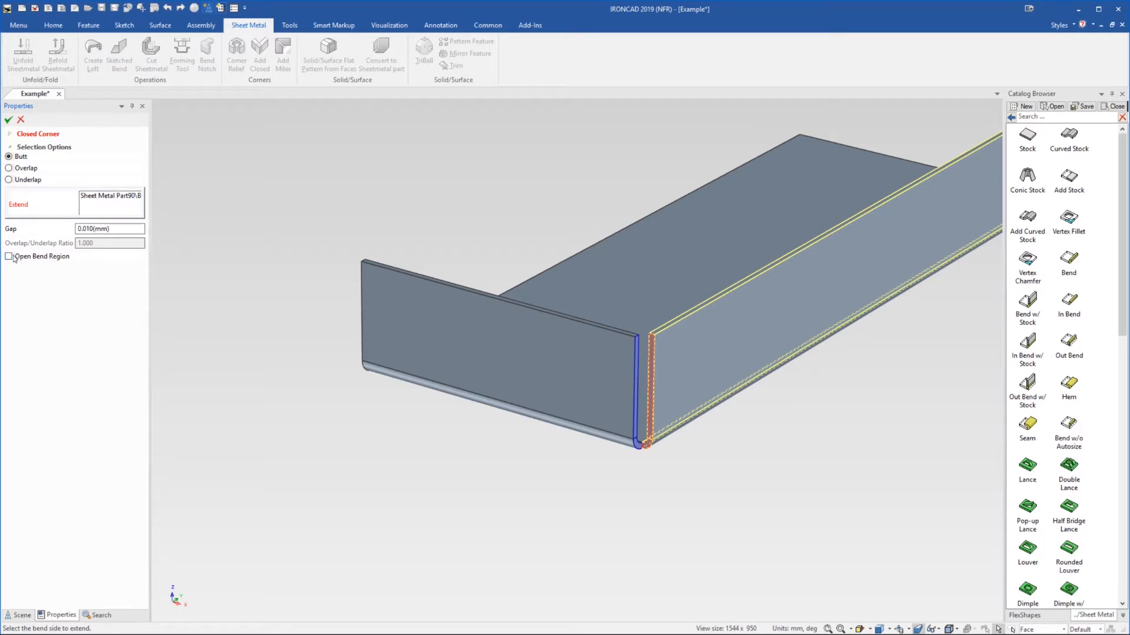
{"action": "left_click", "coordinate": [8, 119]}
Examine the closed corner between the short and long flanges up close, including its bend region and underside
{"action": "scroll", "coordinate": [688, 444], "scroll_direction": "up", "scroll_amount": 3}
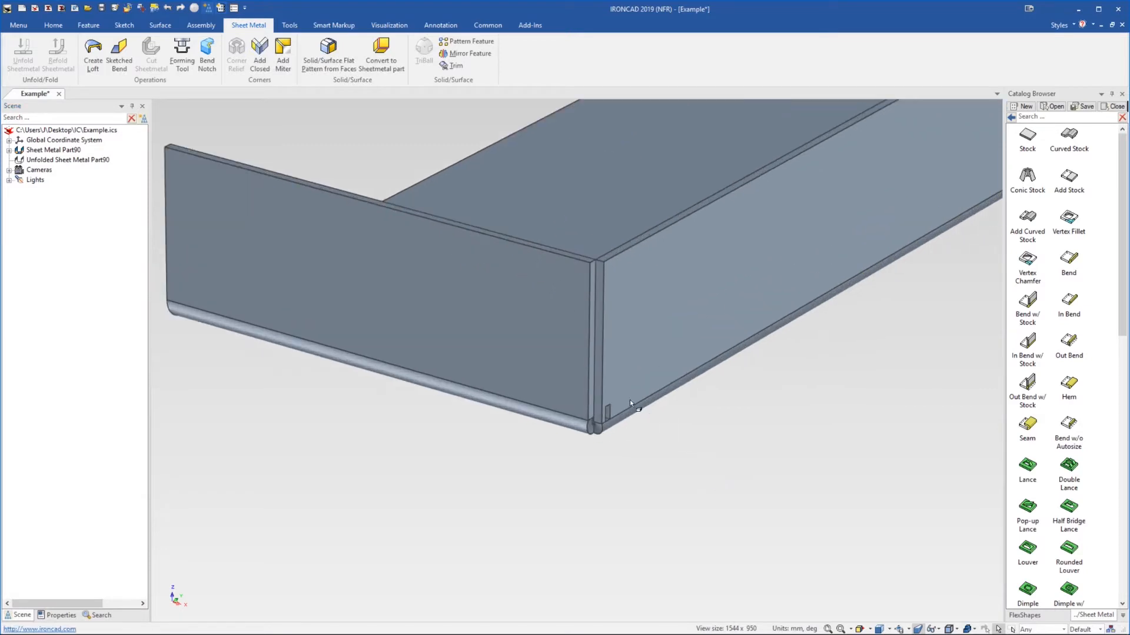
{"action": "scroll", "coordinate": [630, 401], "scroll_direction": "up", "scroll_amount": 10}
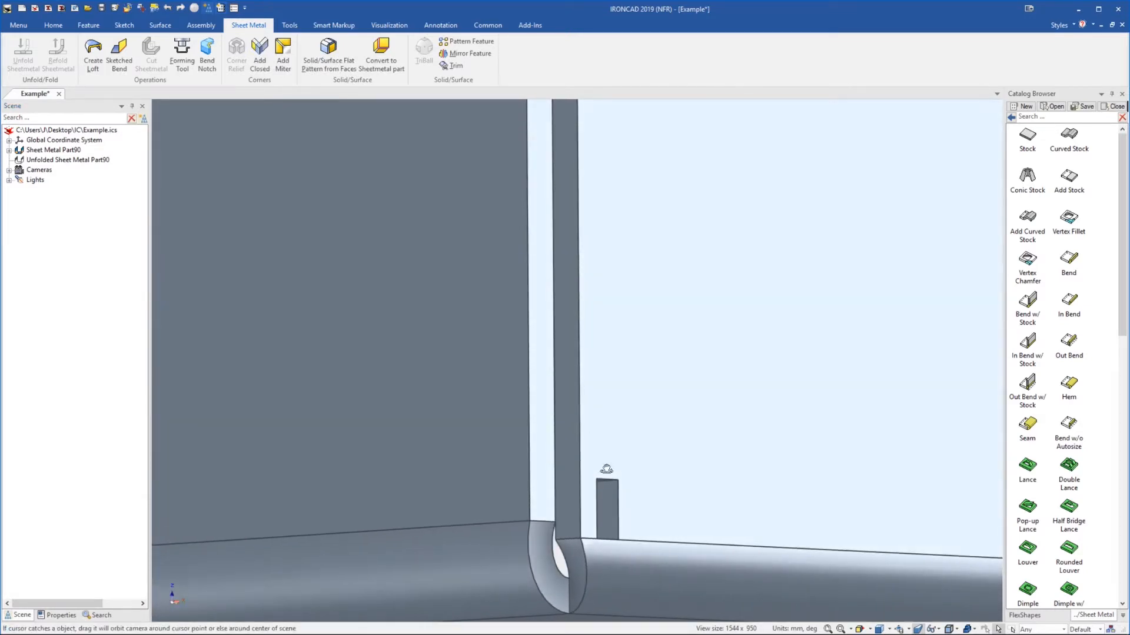
{"action": "left_click", "coordinate": [611, 496]}
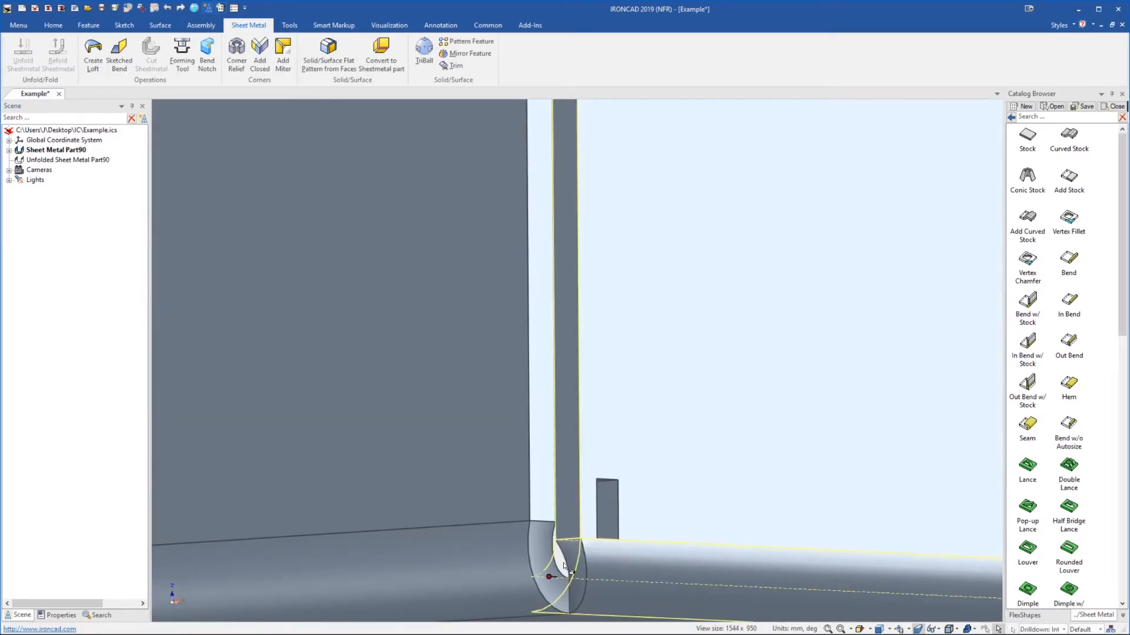
{"action": "scroll", "coordinate": [670, 528], "scroll_direction": "down", "scroll_amount": 10}
{"action": "left_click", "coordinate": [841, 398]}
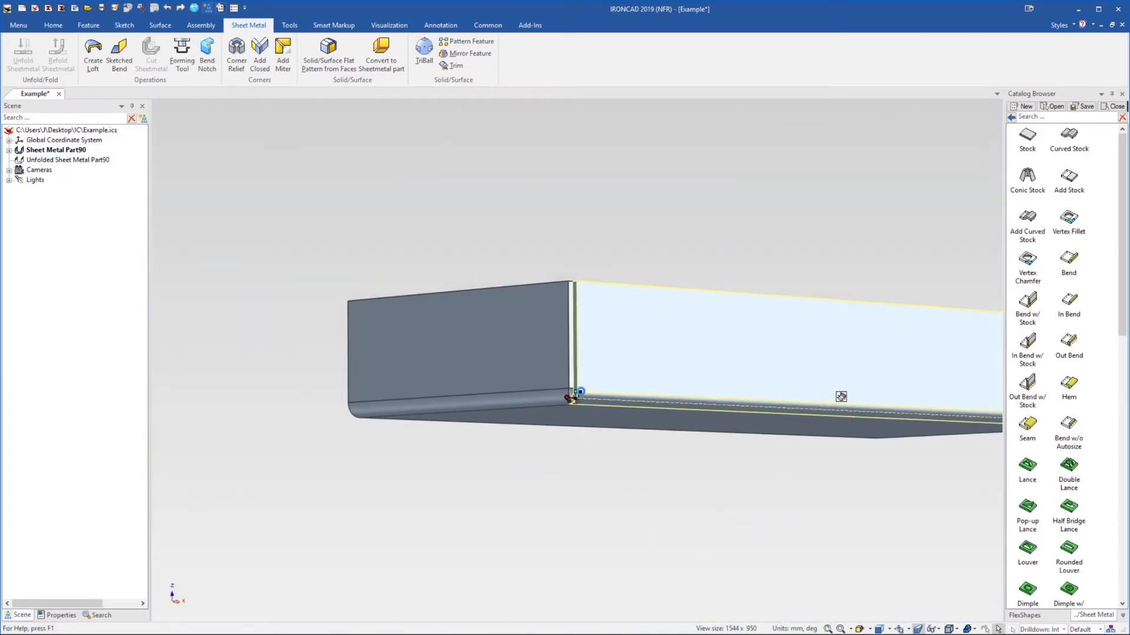
{"action": "scroll", "coordinate": [580, 393], "scroll_direction": "up", "scroll_amount": 5}
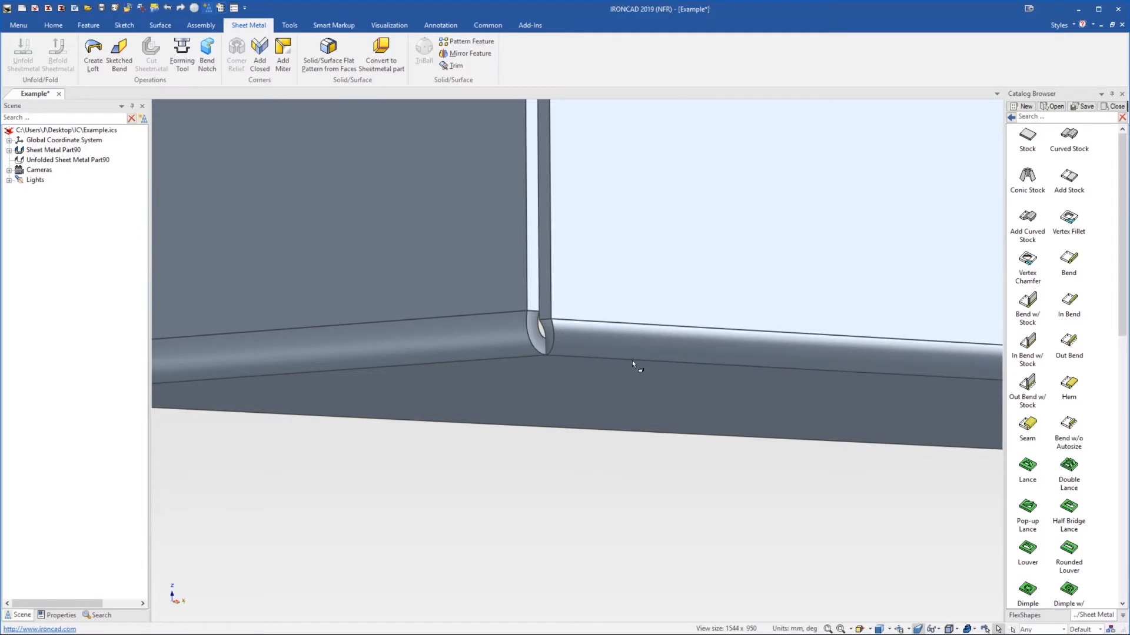
{"action": "left_click_drag", "start_coordinate": [615, 345], "coordinate": [652, 345]}
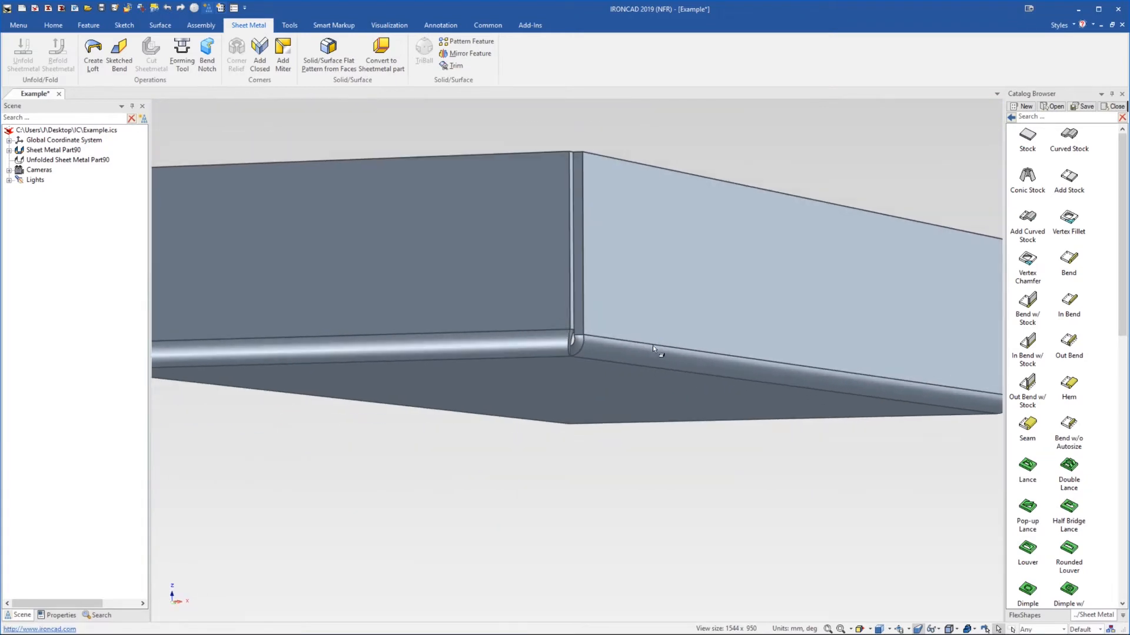
{"action": "left_click", "coordinate": [652, 344]}
{"action": "left_click", "coordinate": [650, 359]}
{"action": "left_click", "coordinate": [634, 425]}
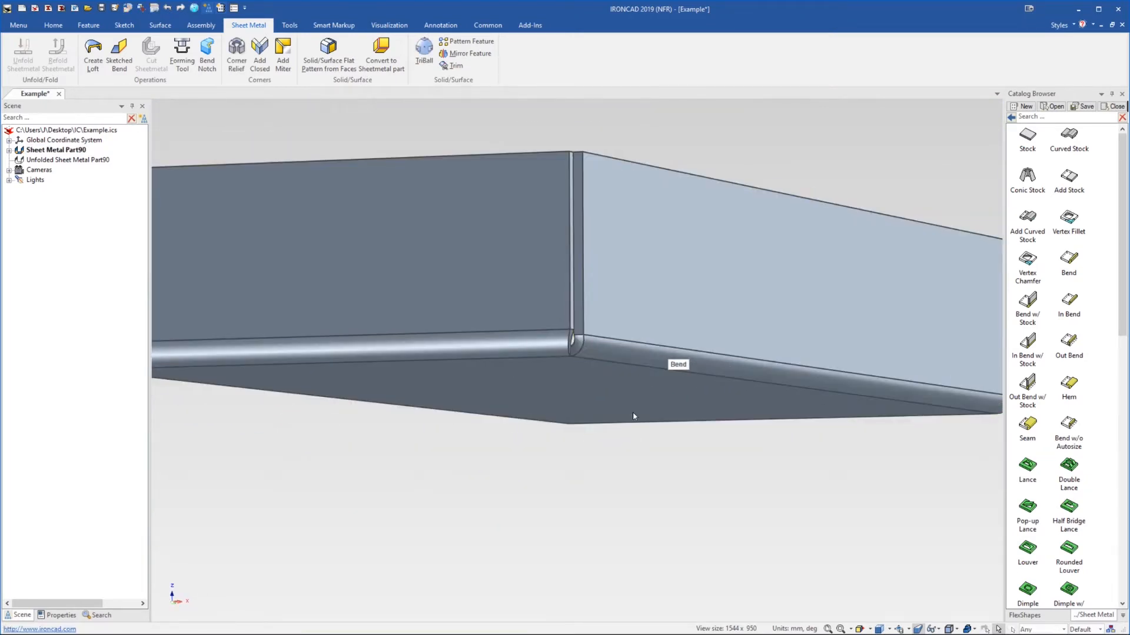
{"action": "double_click", "coordinate": [552, 342]}
{"action": "left_click_drag", "start_coordinate": [612, 333], "coordinate": [599, 371]}
{"action": "middle_click_drag", "start_coordinate": [599, 370], "coordinate": [598, 344]}
{"action": "scroll", "coordinate": [598, 347], "scroll_direction": "down", "scroll_amount": 4}
Delete the long flange and add a new bend along the same long edge of the base sheet
{"action": "left_click", "coordinate": [618, 339]}
{"action": "left_click", "coordinate": [618, 340]}
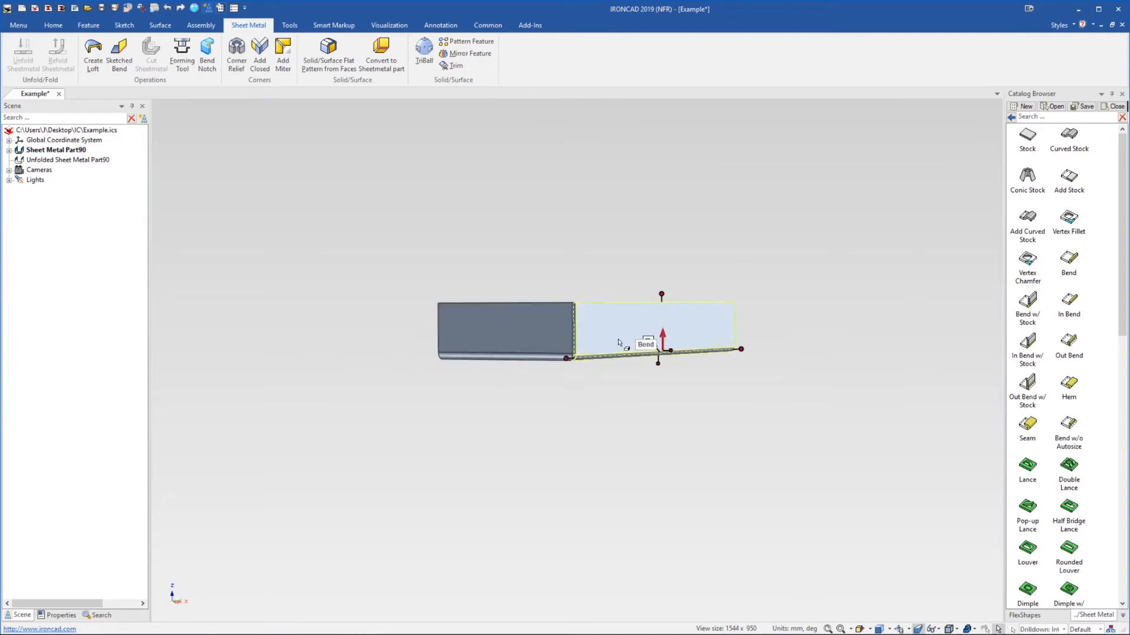
{"action": "key", "text": "Delete"}
{"action": "scroll", "coordinate": [588, 352], "scroll_direction": "up", "scroll_amount": 5}
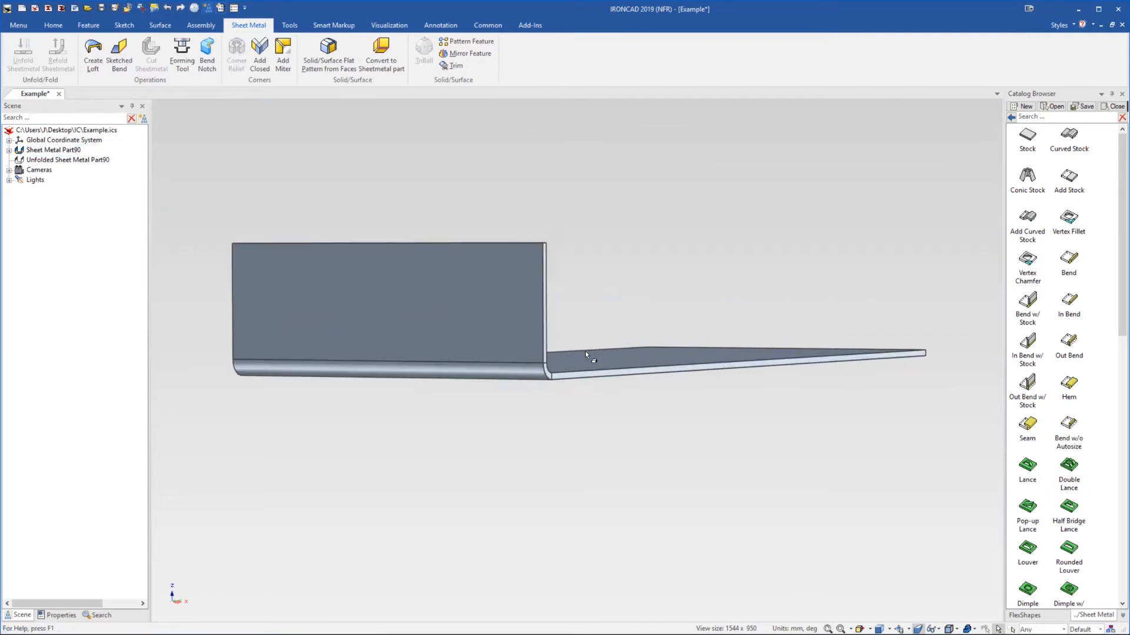
{"action": "middle_click_drag", "start_coordinate": [585, 350], "coordinate": [612, 377]}
{"action": "left_click_drag", "start_coordinate": [1068, 259], "coordinate": [551, 354]}
{"action": "left_click", "coordinate": [701, 451]}
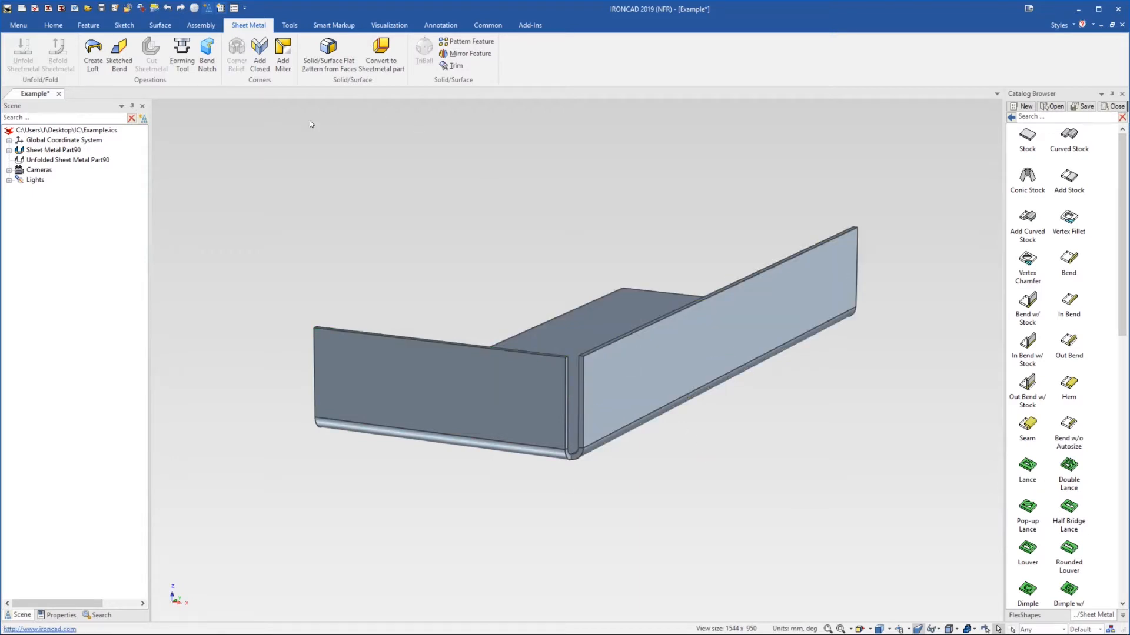
Try to create a Butt closed corner from the short flange, and also from the long flange
{"action": "left_click", "coordinate": [259, 52]}
{"action": "left_click", "coordinate": [542, 395]}
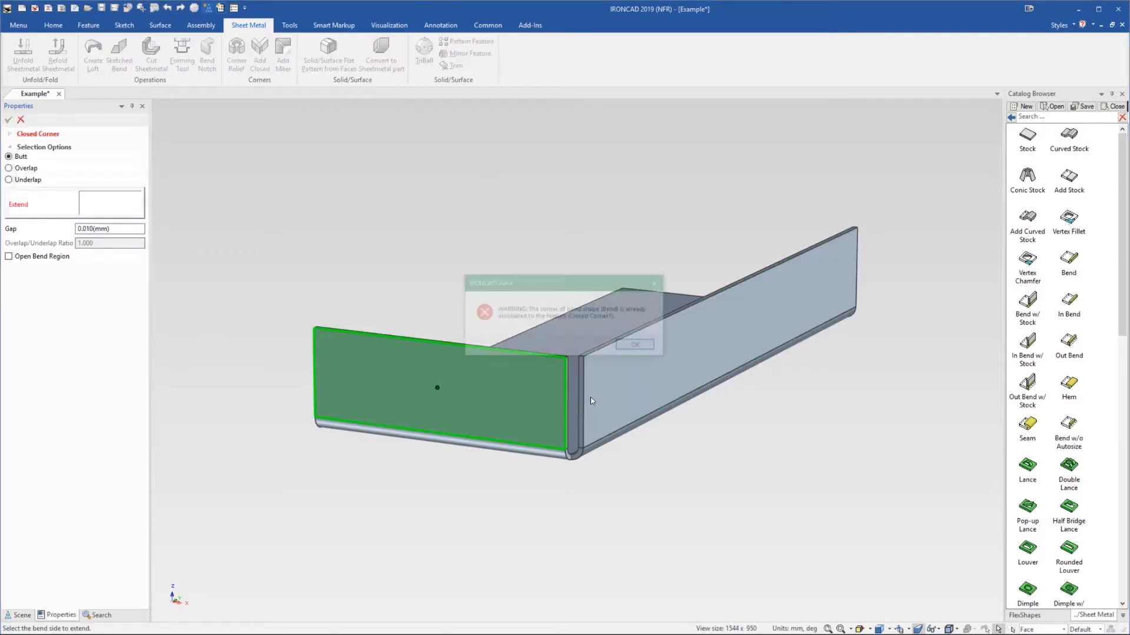
{"action": "left_click", "coordinate": [638, 346]}
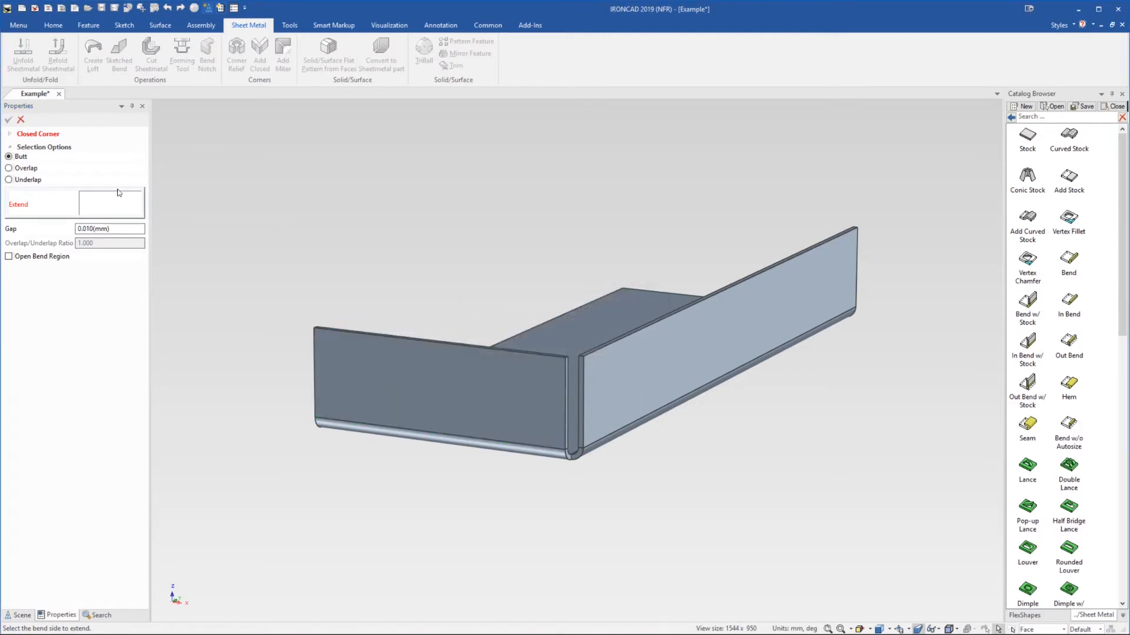
{"action": "left_click", "coordinate": [601, 405]}
{"action": "left_click", "coordinate": [638, 346]}
{"action": "left_click", "coordinate": [20, 119]}
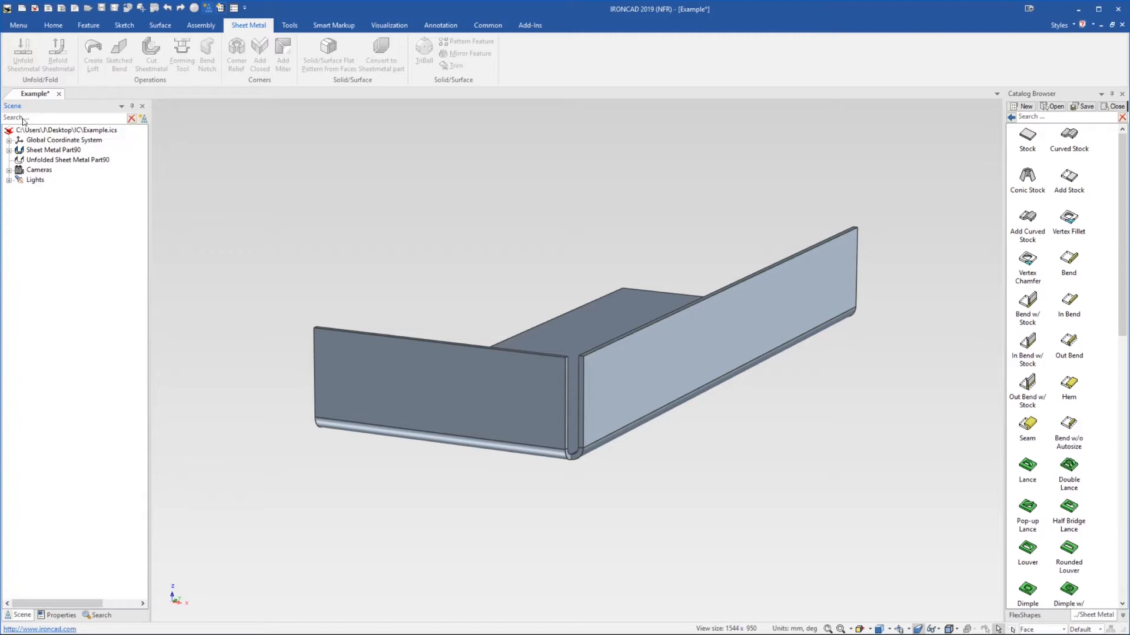
Delete the Closed Corner1 and Miter Flange2 features from Sheet Metal Part90
{"action": "left_click", "coordinate": [8, 150]}
{"action": "left_click", "coordinate": [60, 189]}
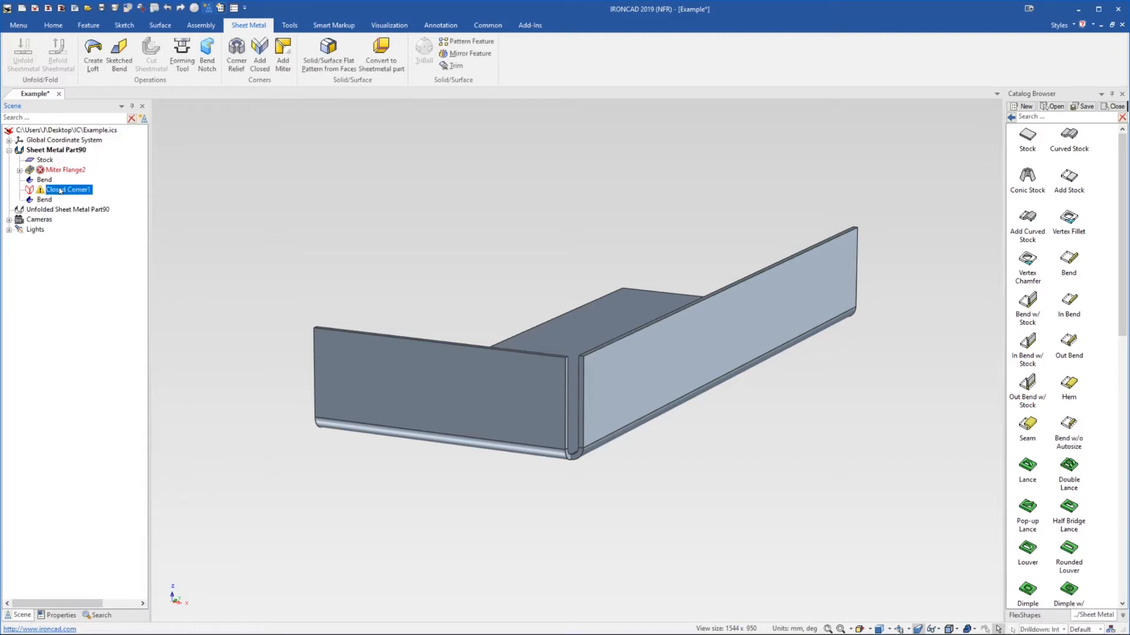
{"action": "right_click", "coordinate": [59, 188]}
{"action": "left_click", "coordinate": [81, 205]}
{"action": "left_click", "coordinate": [68, 171]}
{"action": "right_click", "coordinate": [68, 171]}
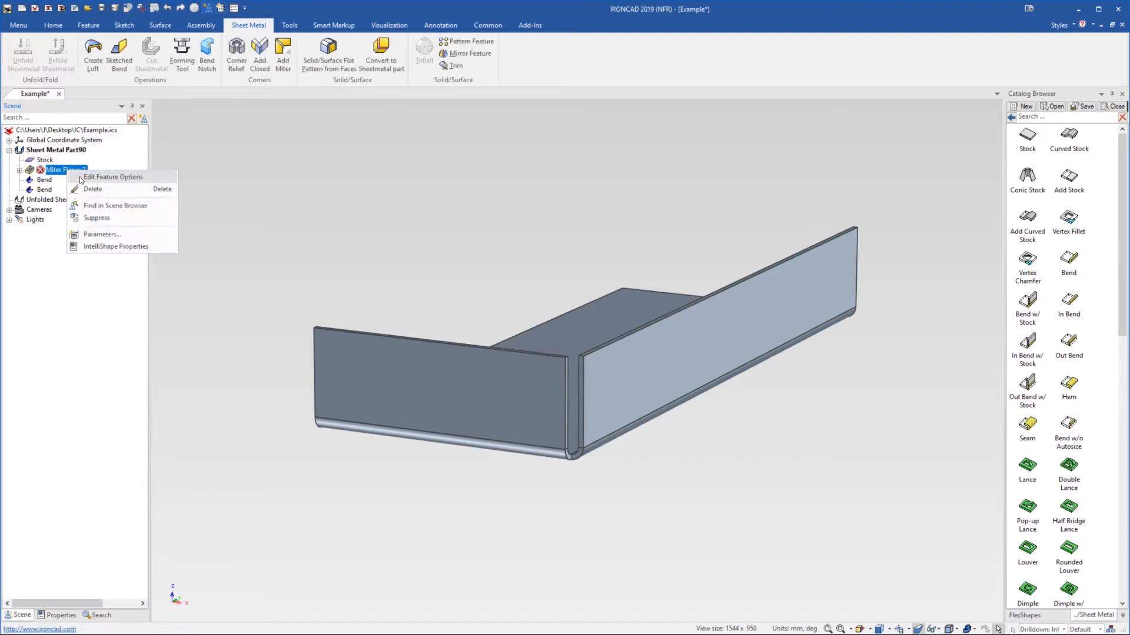
{"action": "left_click", "coordinate": [87, 186]}
{"action": "left_click", "coordinate": [9, 150]}
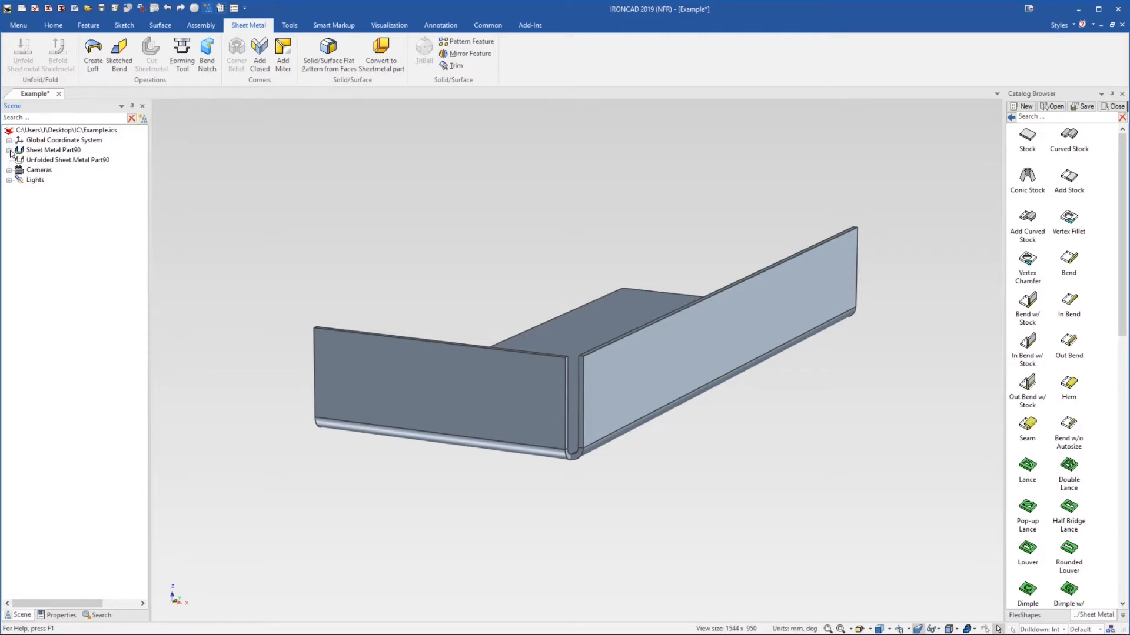
Create a Butt closed corner with a 0.010 mm gap by extending the long flange, and inspect the joined corner
{"action": "left_click", "coordinate": [263, 64]}
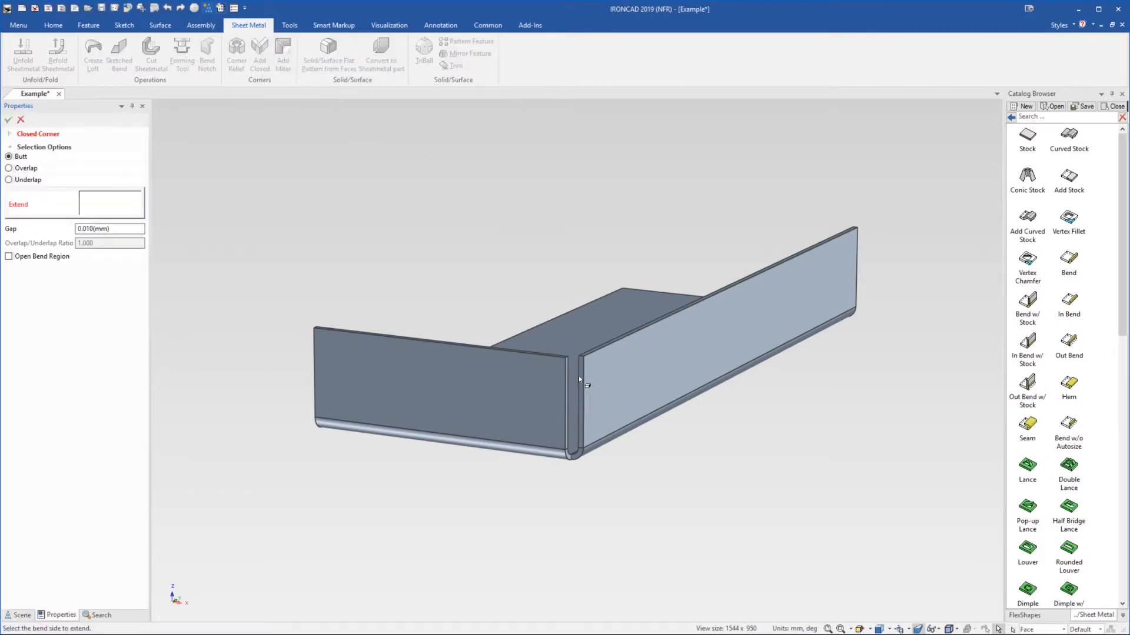
{"action": "left_click", "coordinate": [580, 391]}
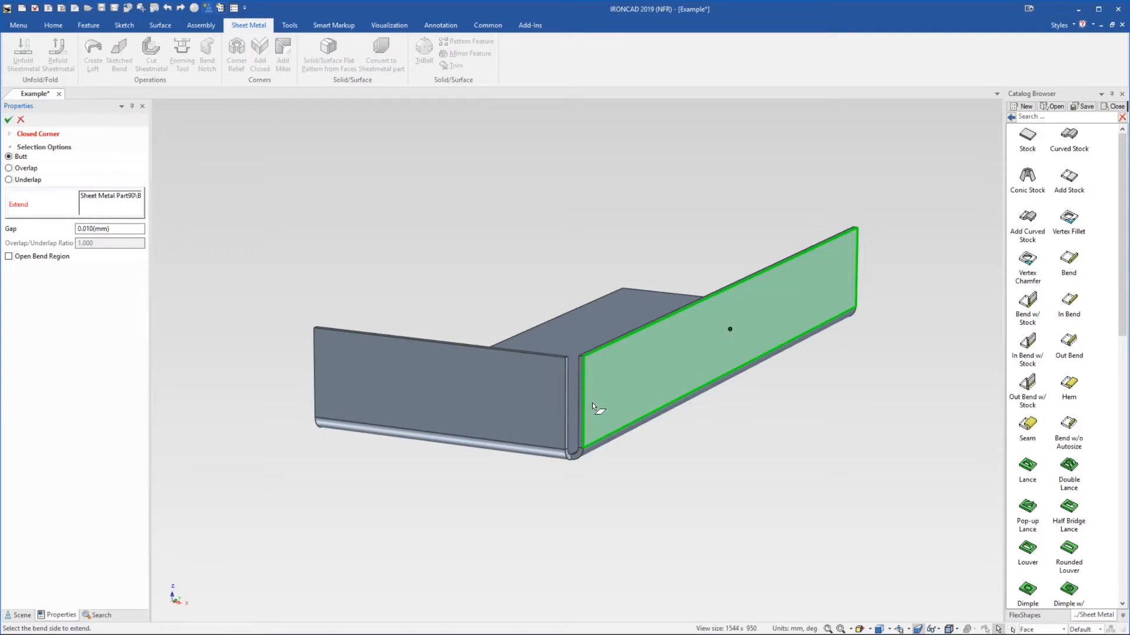
{"action": "left_click", "coordinate": [8, 120]}
{"action": "scroll", "coordinate": [541, 412], "scroll_direction": "up", "scroll_amount": 5}
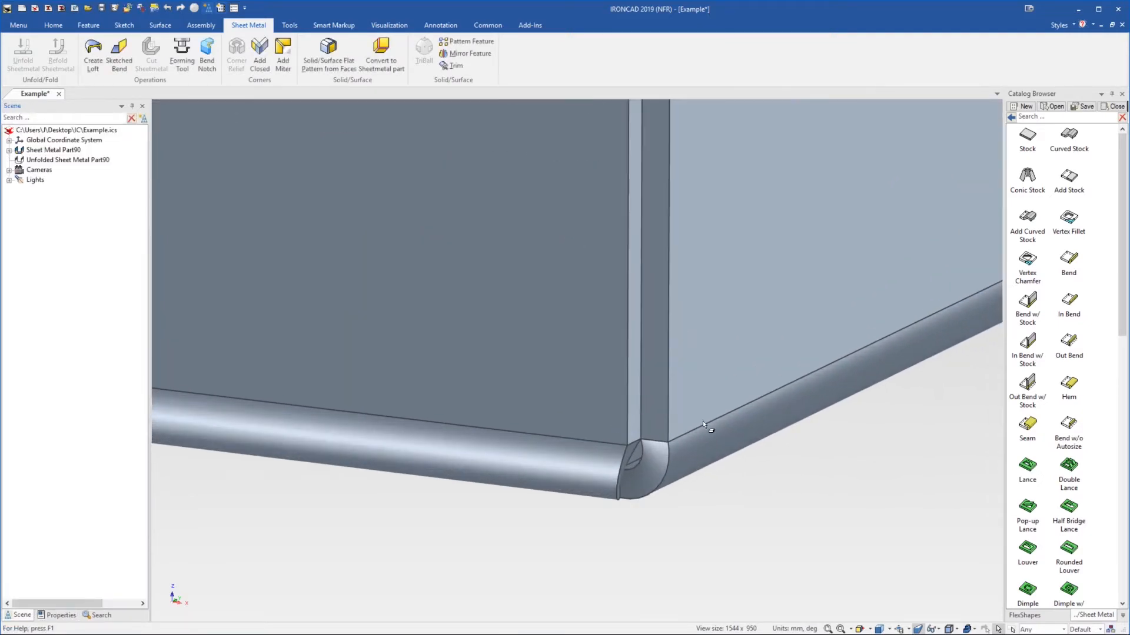
{"action": "middle_click_drag", "start_coordinate": [703, 422], "coordinate": [624, 312]}
{"action": "left_click_drag", "start_coordinate": [617, 241], "coordinate": [578, 376]}
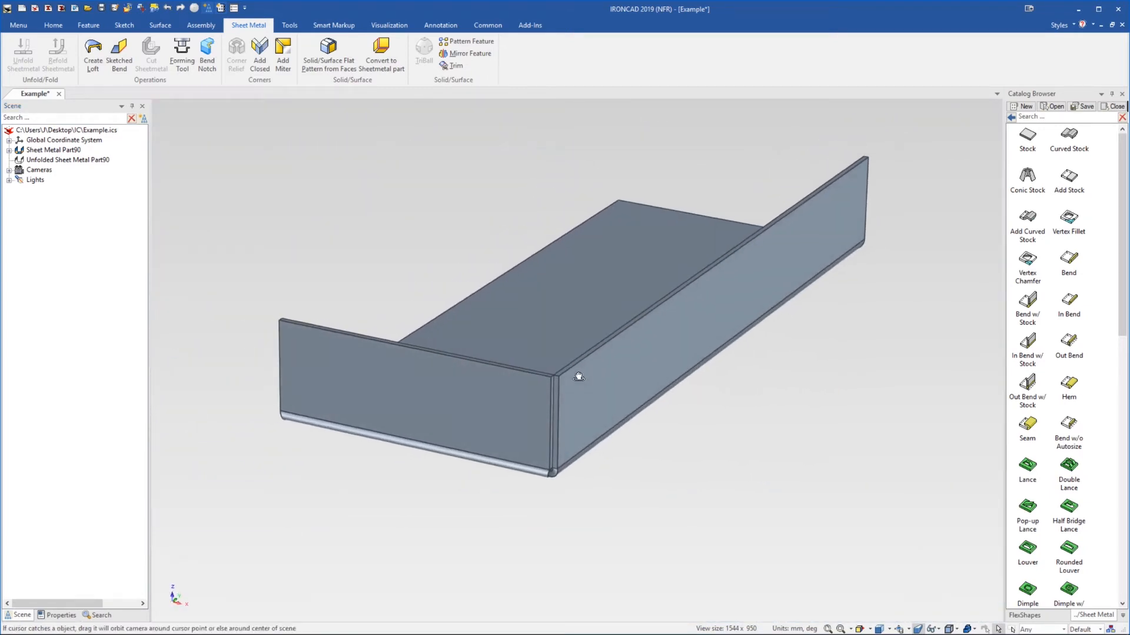
{"action": "key", "text": "Escape"}
Delete the bend along the long edge of the base sheet
{"action": "left_click", "coordinate": [544, 398]}
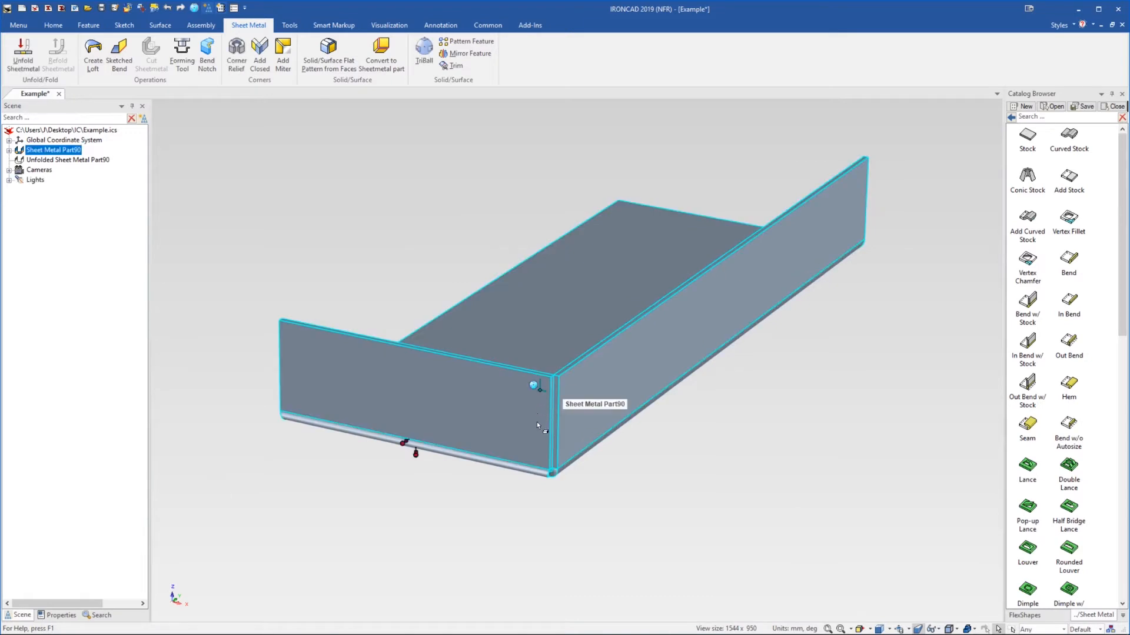
{"action": "left_click", "coordinate": [553, 432]}
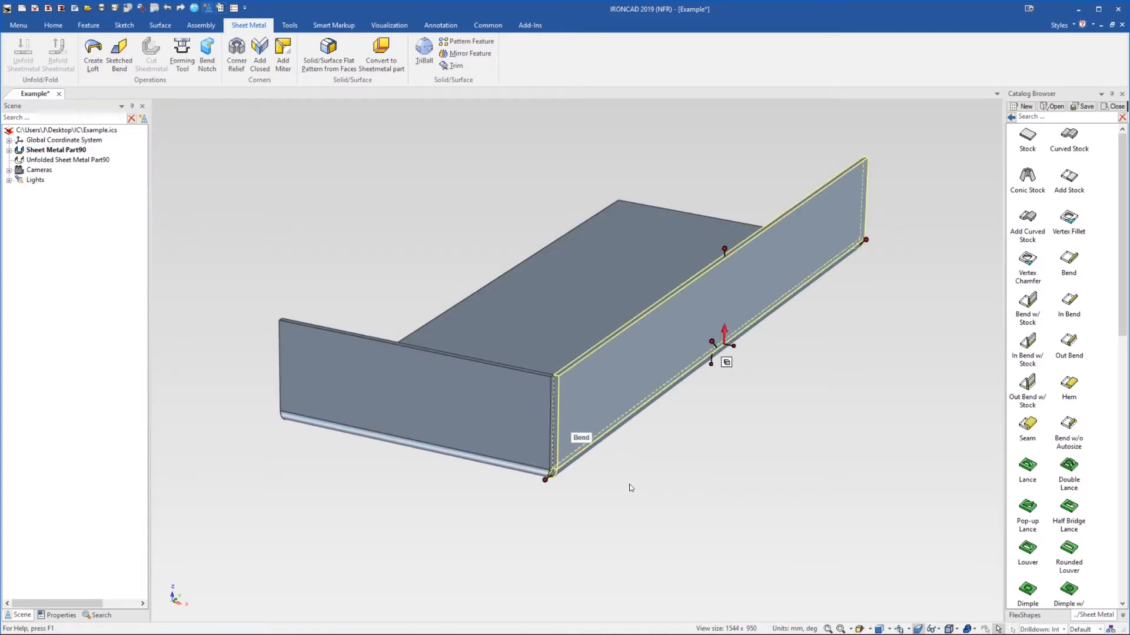
{"action": "key", "text": "Delete"}
{"action": "middle_click_drag", "start_coordinate": [529, 456], "coordinate": [529, 456]}
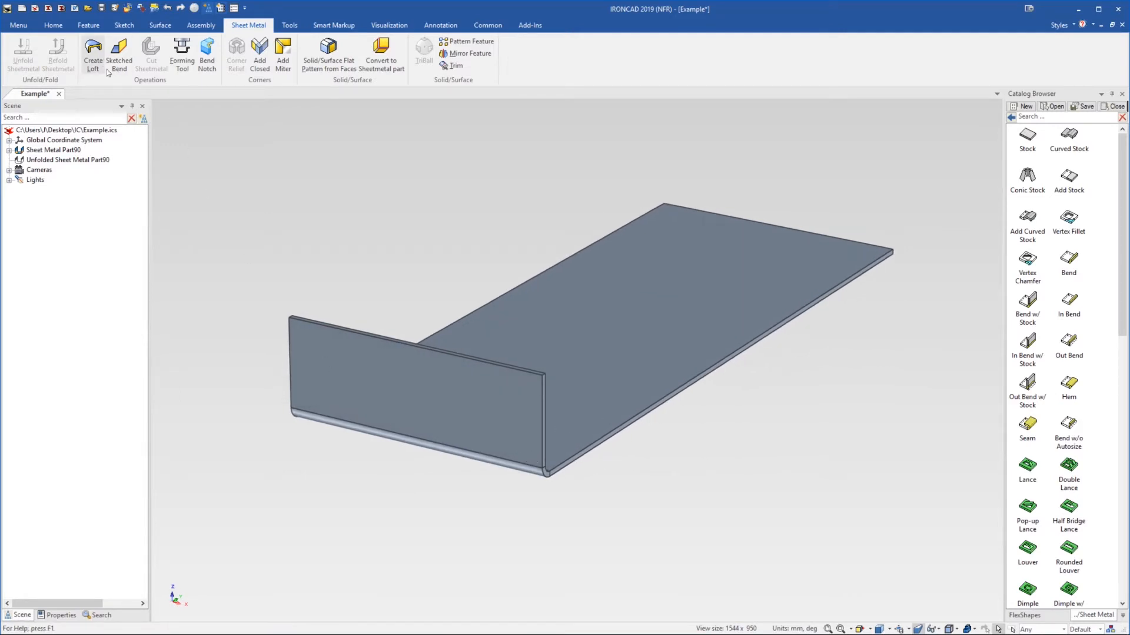
{"action": "left_click", "coordinate": [94, 60]}
{"action": "scroll", "coordinate": [416, 347], "scroll_direction": "down", "scroll_amount": 3}
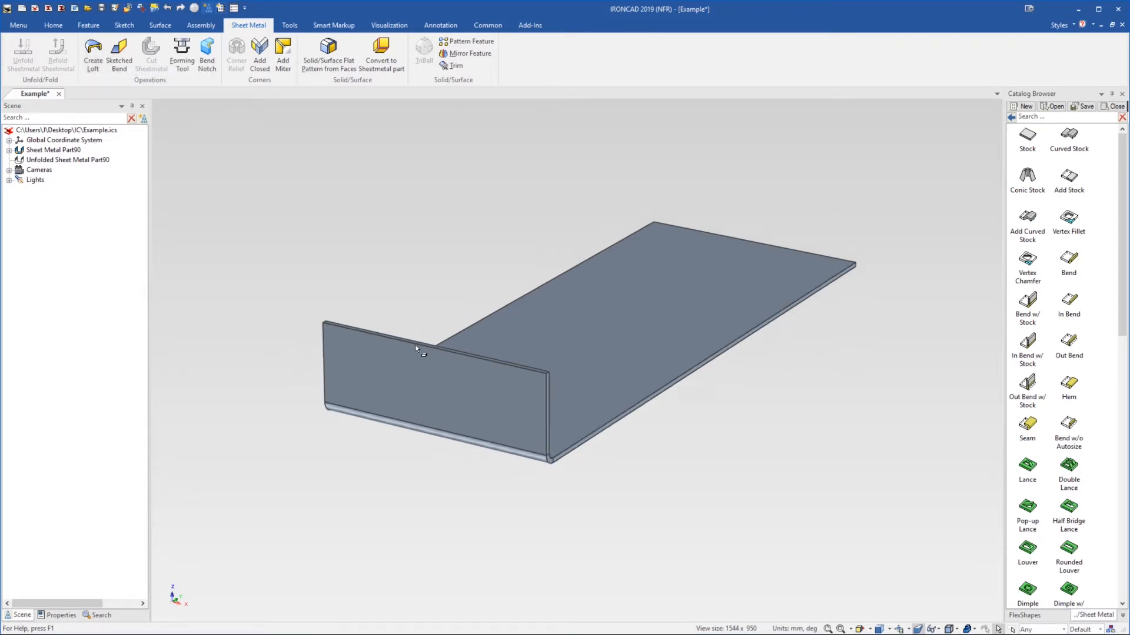
{"action": "left_click", "coordinate": [485, 376]}
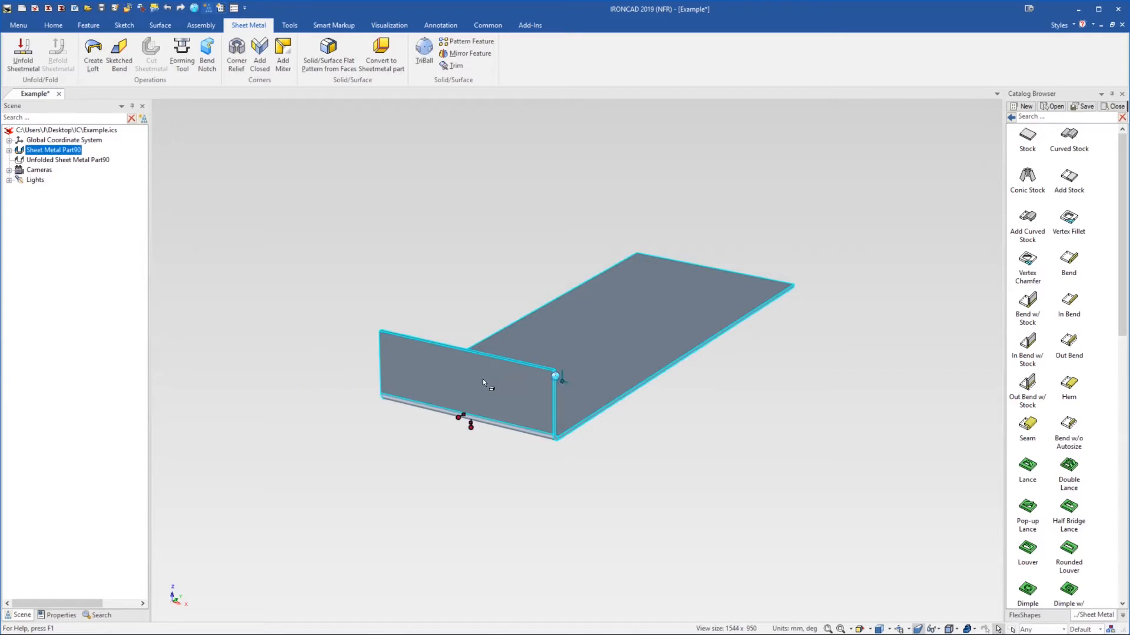
{"action": "left_click", "coordinate": [416, 270]}
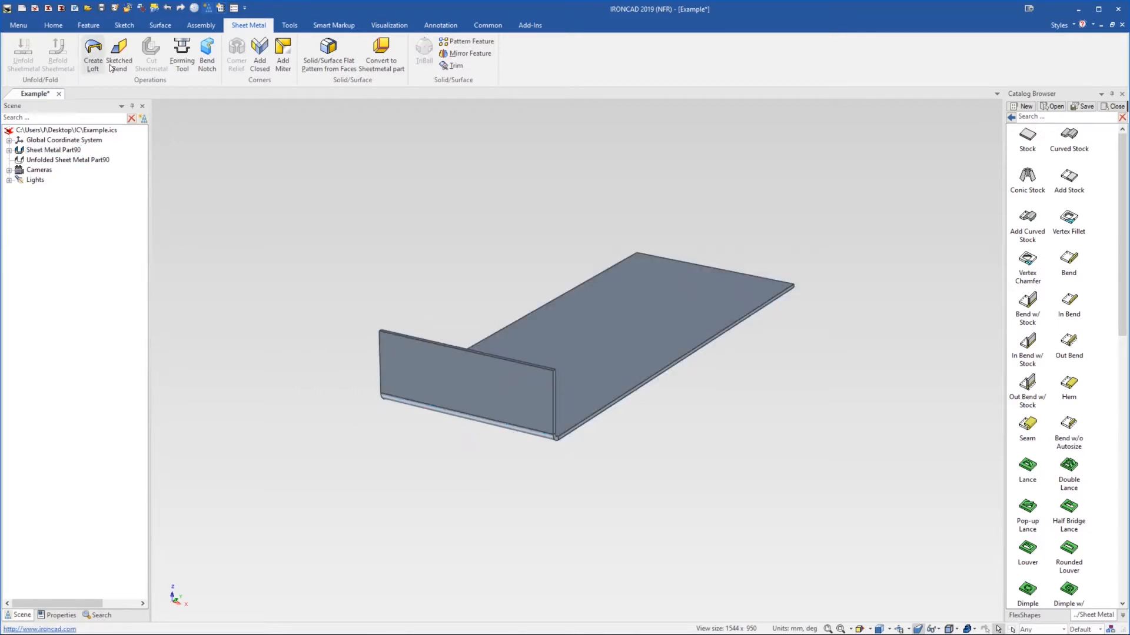
Start a 2D sketch on the X-Y plane and draw a 200 x 200 mm center rectangle at the origin
{"action": "left_click", "coordinate": [122, 27]}
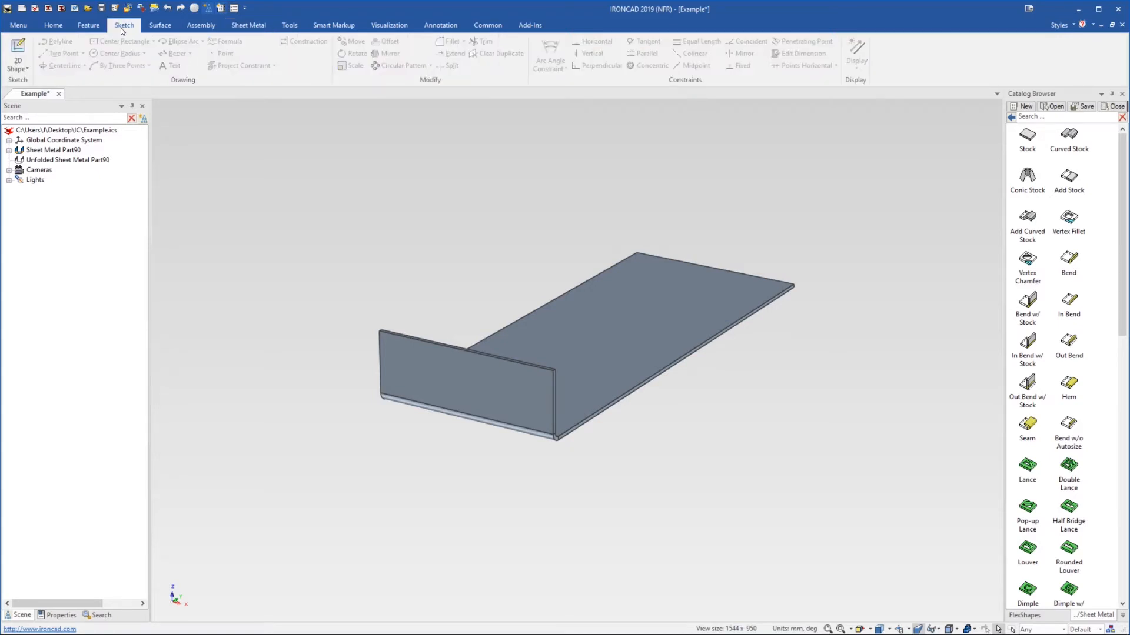
{"action": "left_click", "coordinate": [27, 71]}
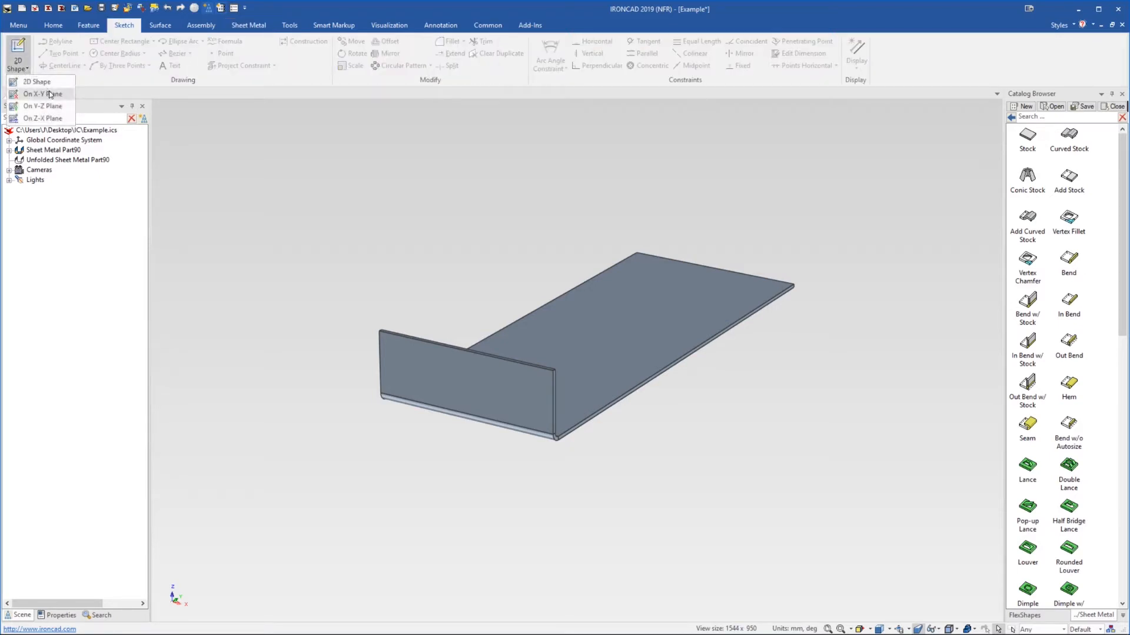
{"action": "left_click", "coordinate": [42, 94]}
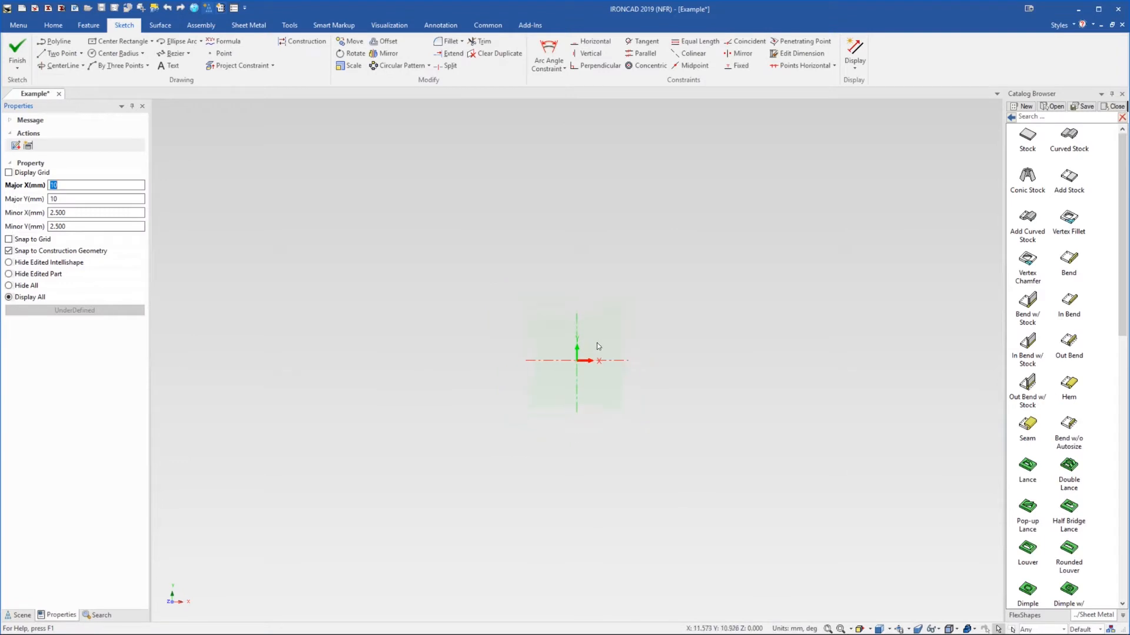
{"action": "left_click", "coordinate": [118, 43]}
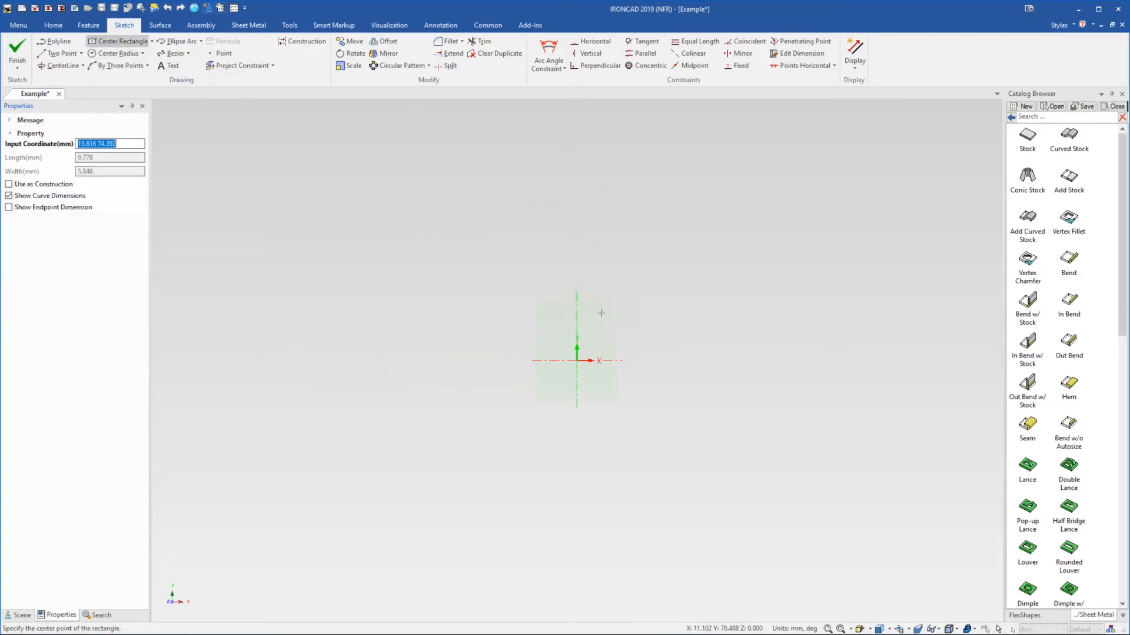
{"action": "left_click", "coordinate": [577, 360]}
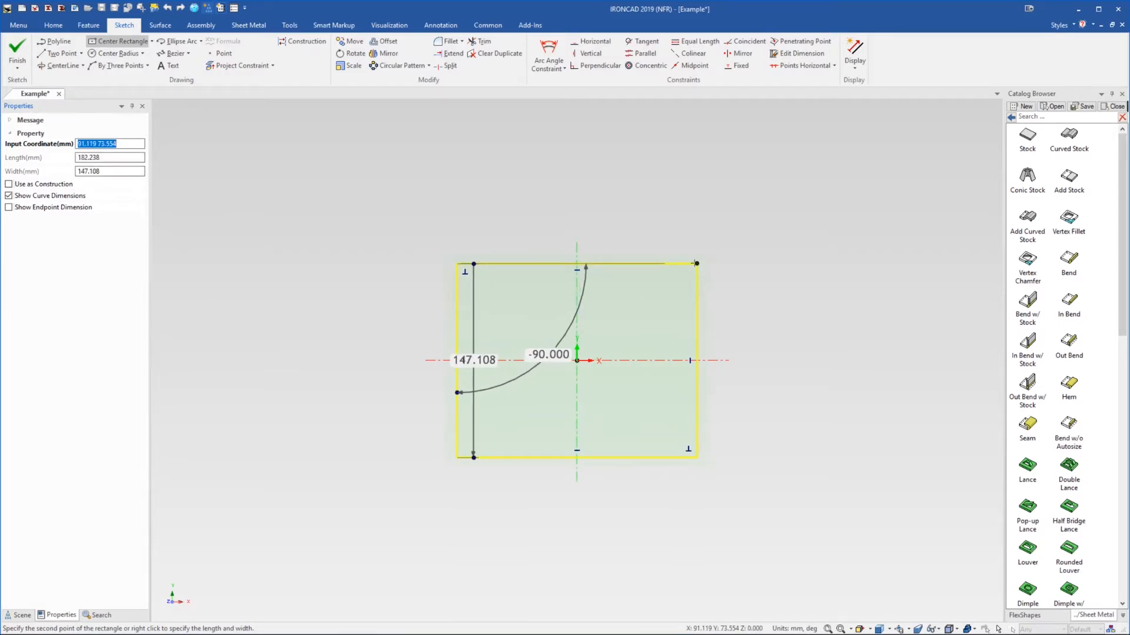
{"action": "key", "text": "Tab"}
{"action": "type", "text": "20"}
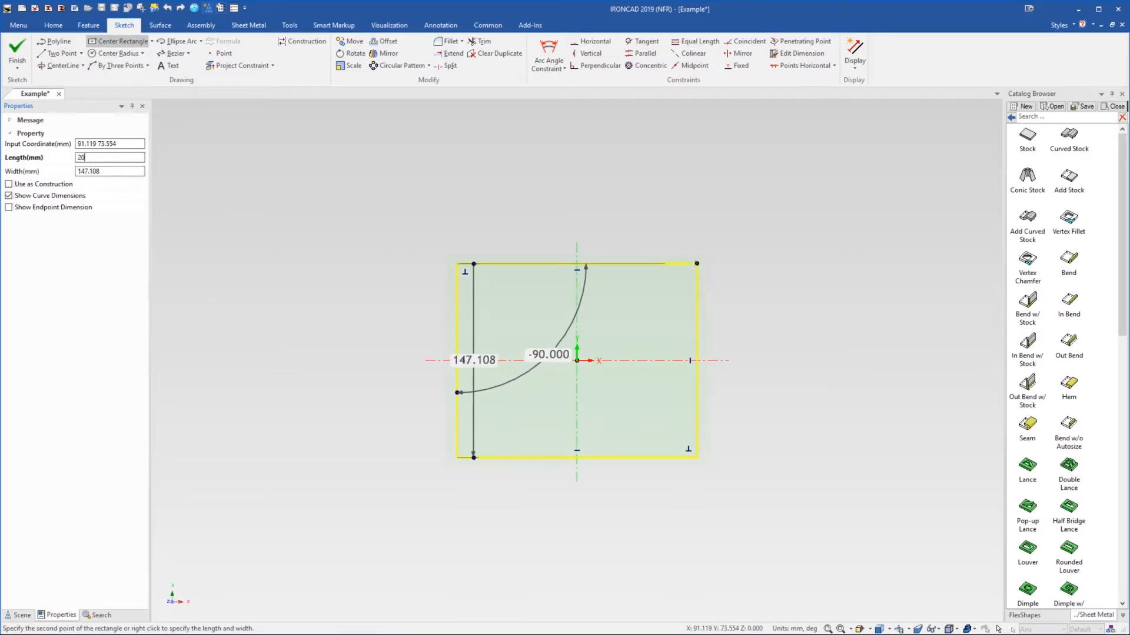
{"action": "key", "text": "Tab"}
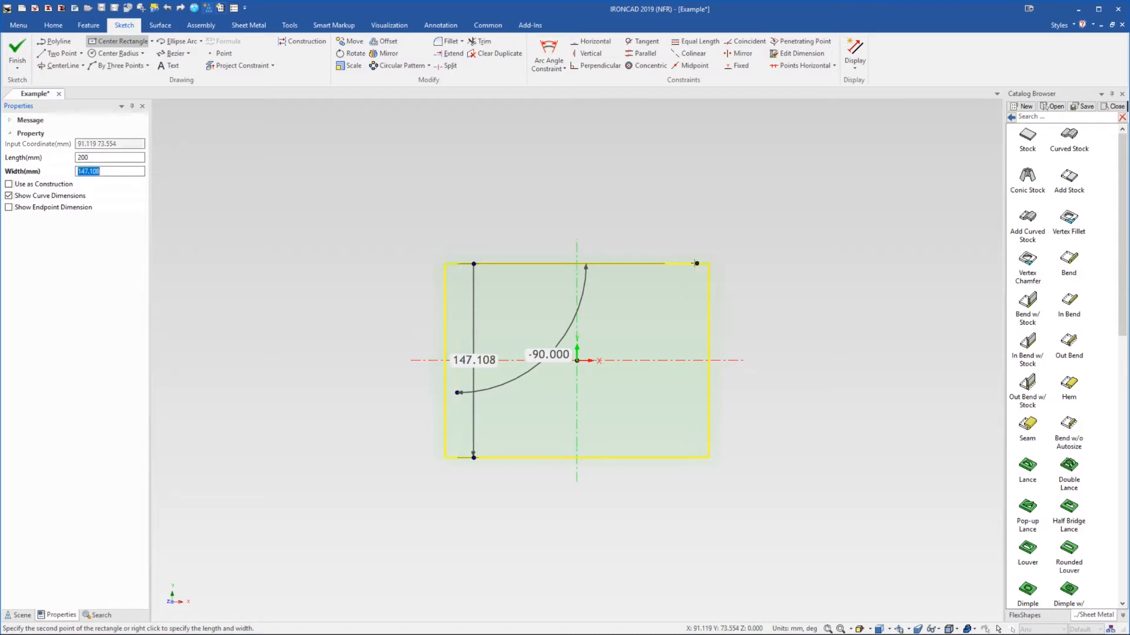
{"action": "type", "text": "200"}
{"action": "key", "text": "Return"}
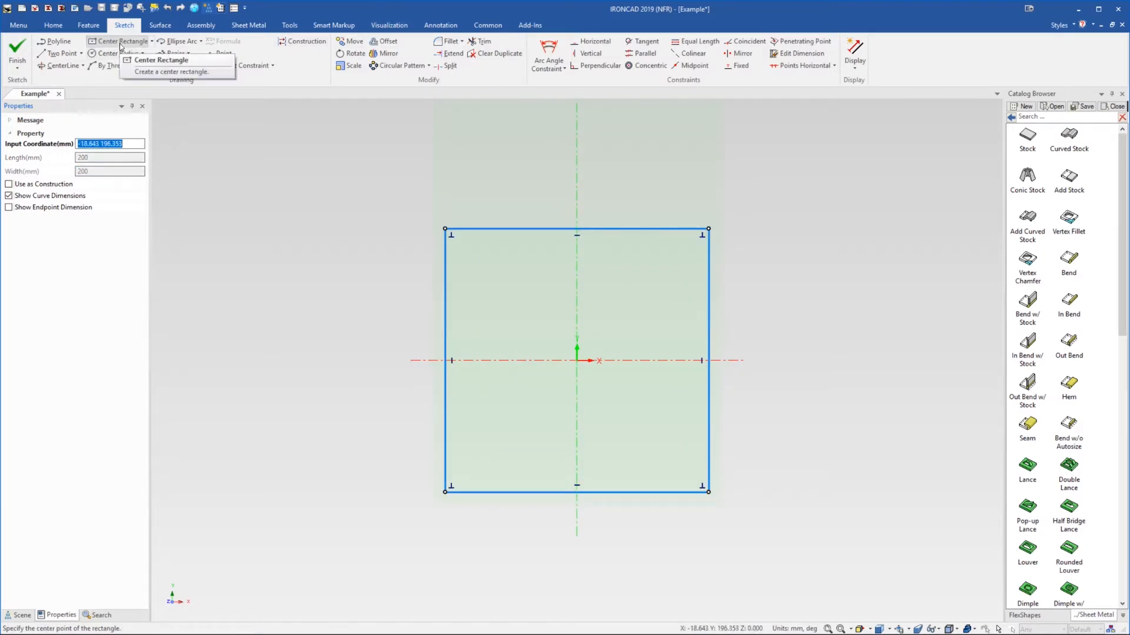
Fillet all four corners of the square with a locked 10 mm radius
{"action": "left_click", "coordinate": [447, 41]}
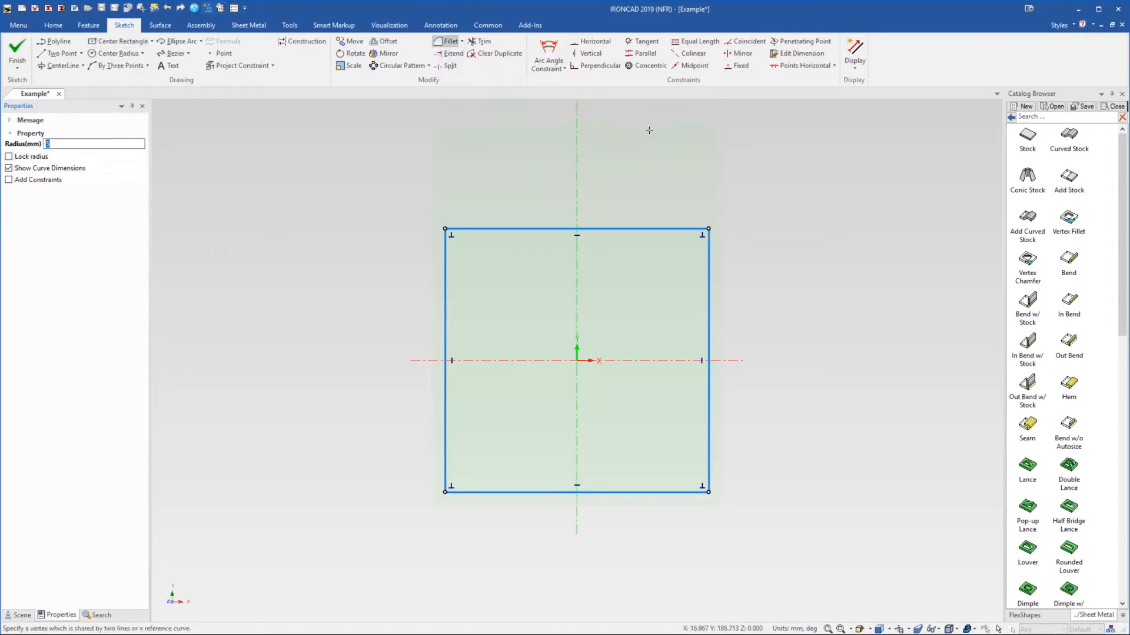
{"action": "left_click", "coordinate": [707, 228]}
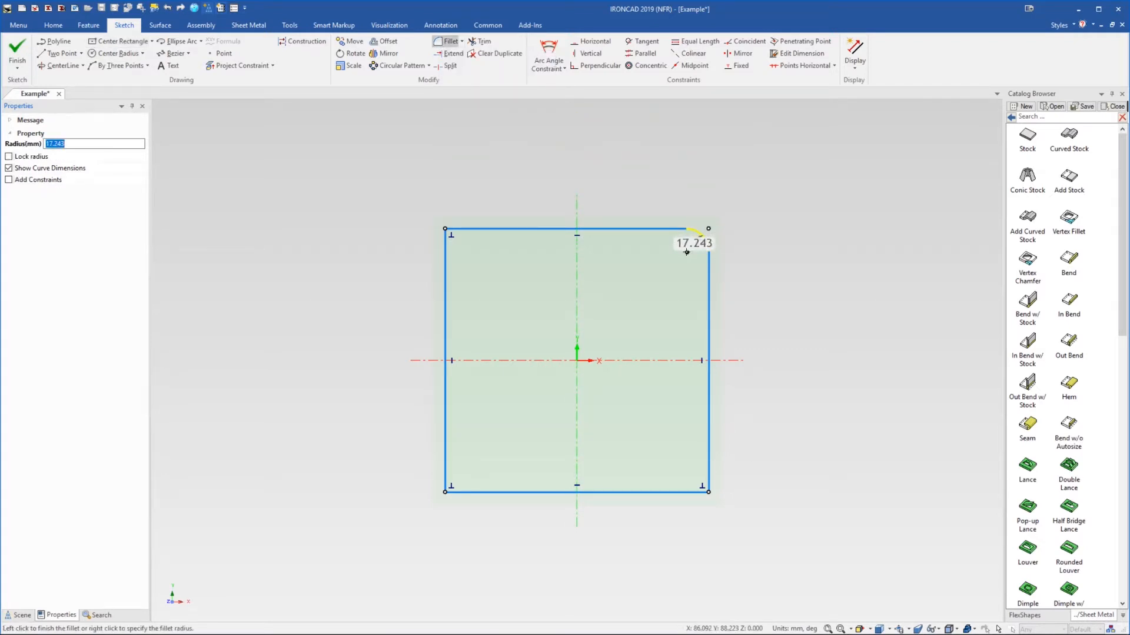
{"action": "type", "text": "10"}
{"action": "key", "text": "Return"}
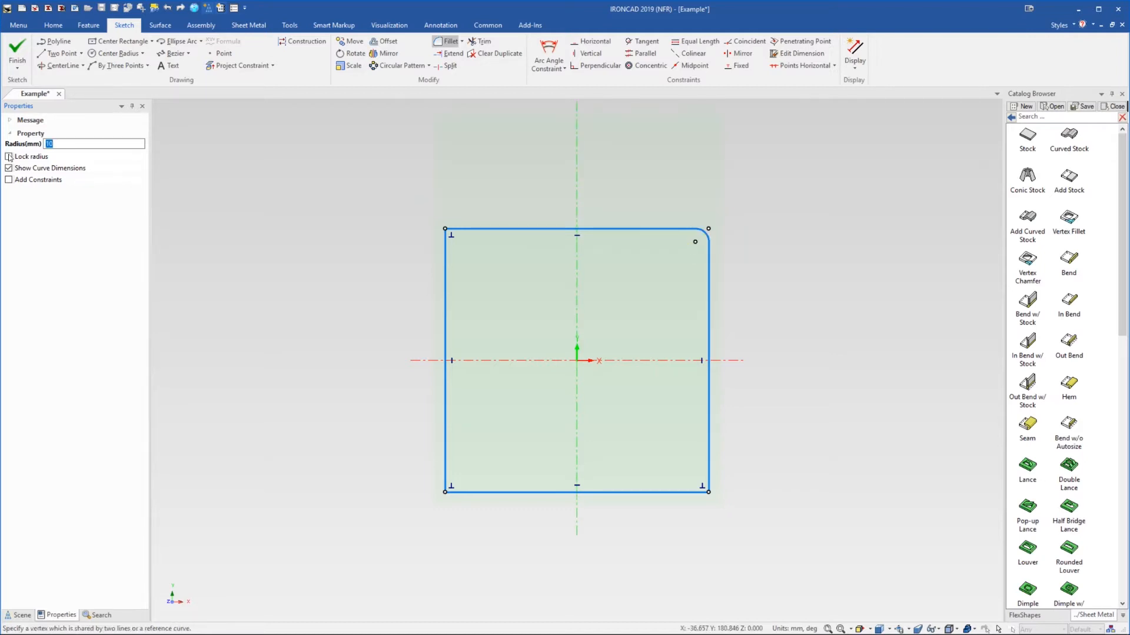
{"action": "left_click", "coordinate": [9, 156]}
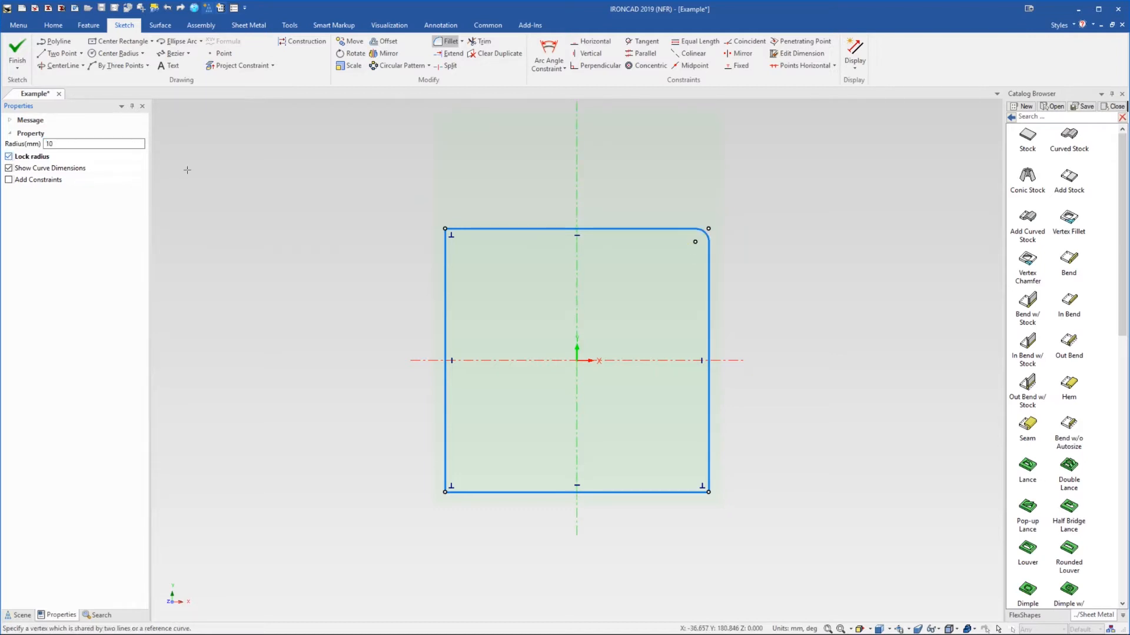
{"action": "left_click", "coordinate": [445, 227]}
{"action": "left_click", "coordinate": [445, 491]}
{"action": "left_click", "coordinate": [708, 491]}
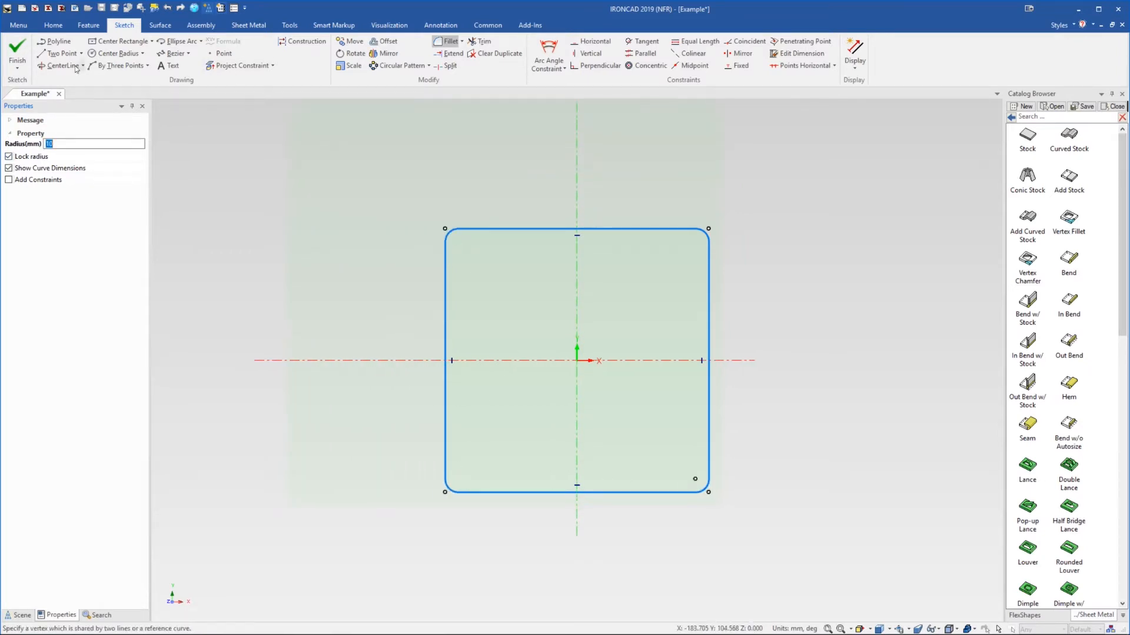
Draw a narrow center rectangle, 1 mm long and about 18 mm wide, at the midpoint of the square's lower edge
{"action": "left_click", "coordinate": [135, 42]}
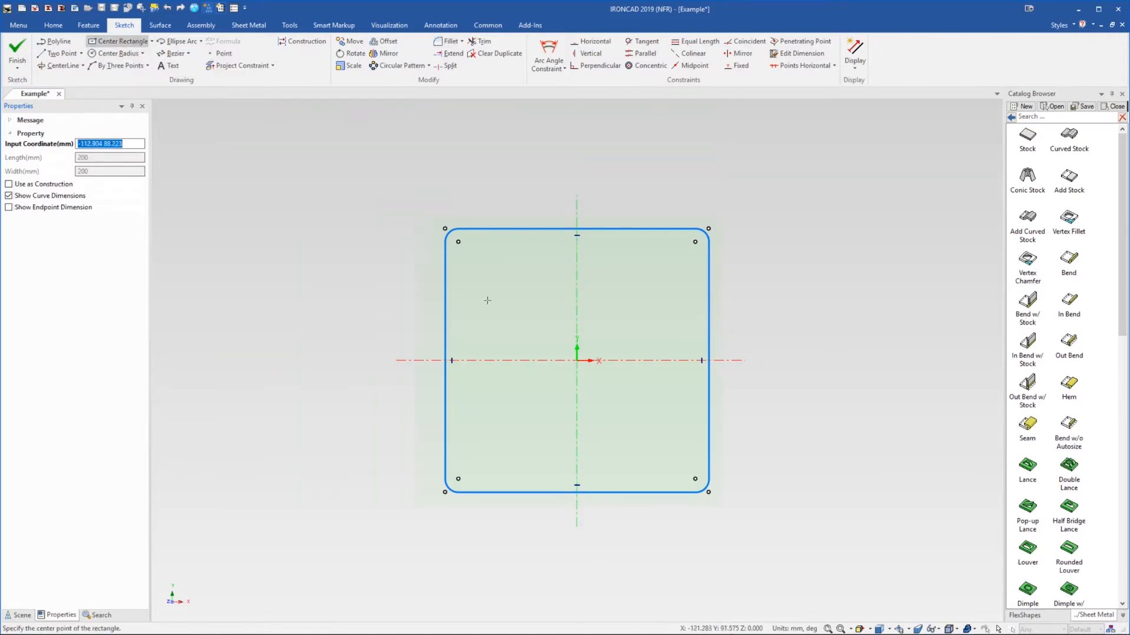
{"action": "left_click", "coordinate": [577, 491]}
{"action": "scroll", "coordinate": [570, 451], "scroll_direction": "up", "scroll_amount": 5}
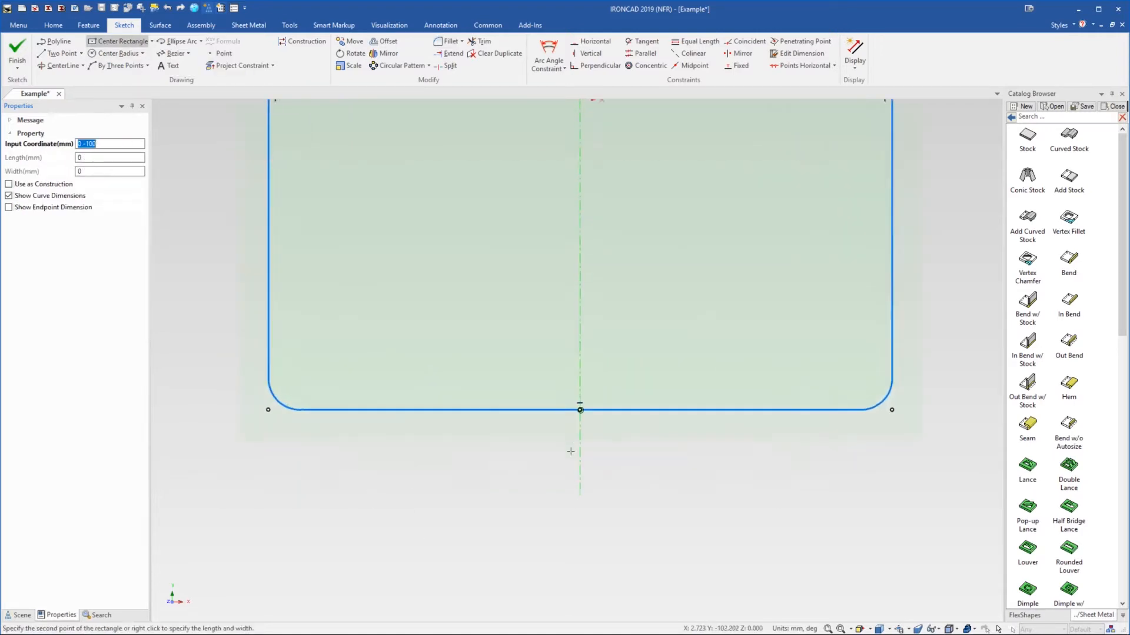
{"action": "scroll", "coordinate": [577, 400], "scroll_direction": "up", "scroll_amount": 5}
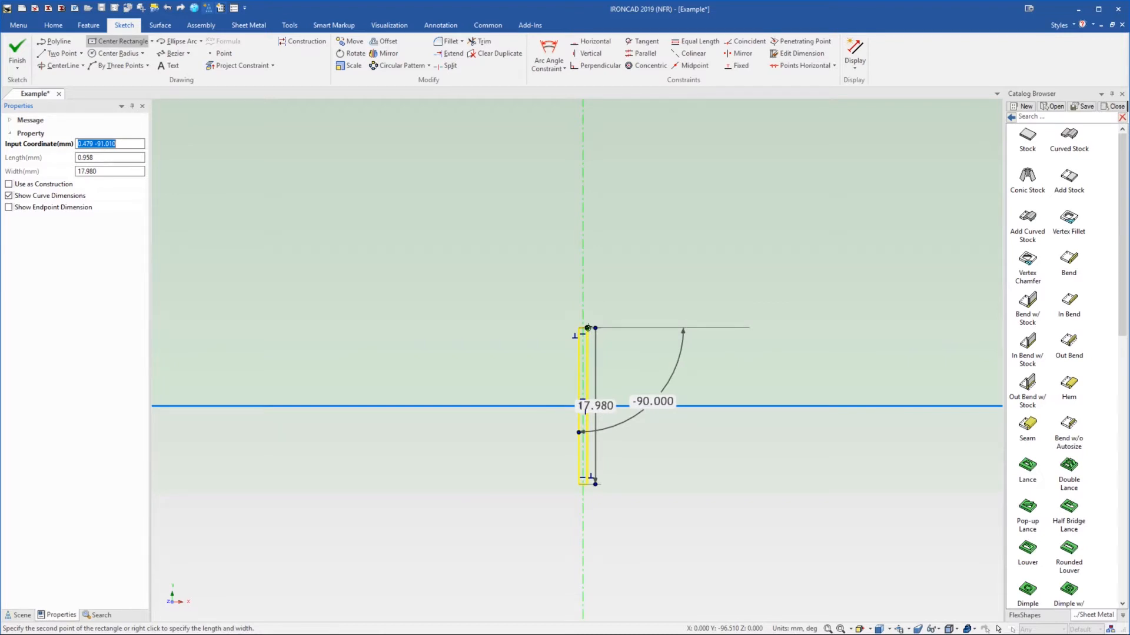
{"action": "key", "text": "Tab"}
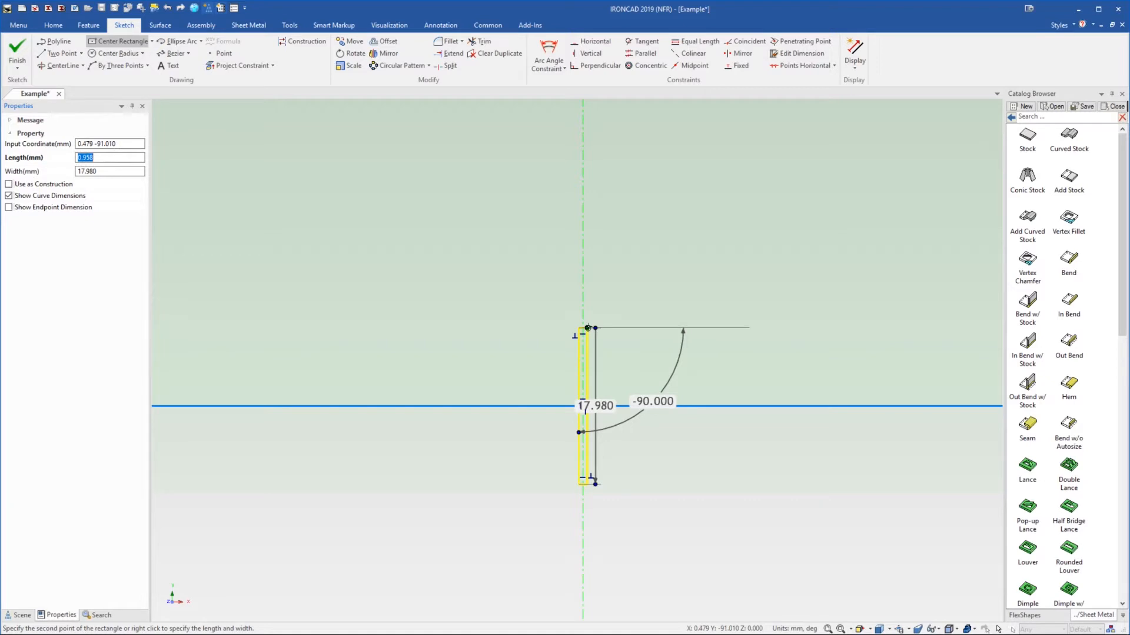
{"action": "type", "text": "1"}
{"action": "key", "text": "Return"}
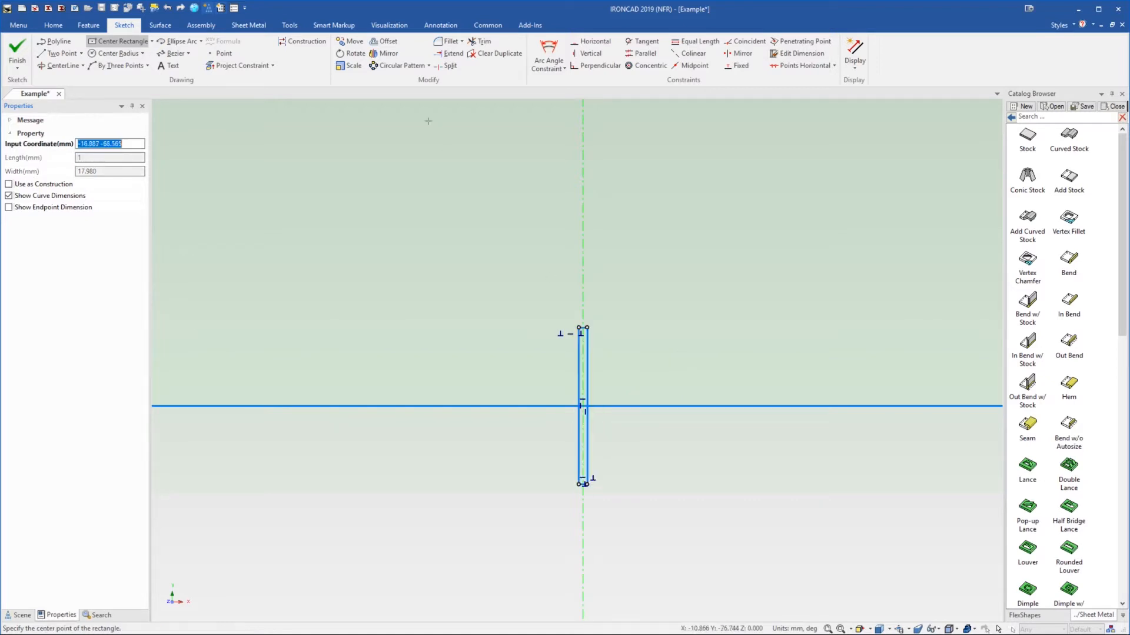
Trim away the narrow rectangle and the edge segment inside it to leave a 1 mm gap, and finish the sketch
{"action": "left_click", "coordinate": [479, 42]}
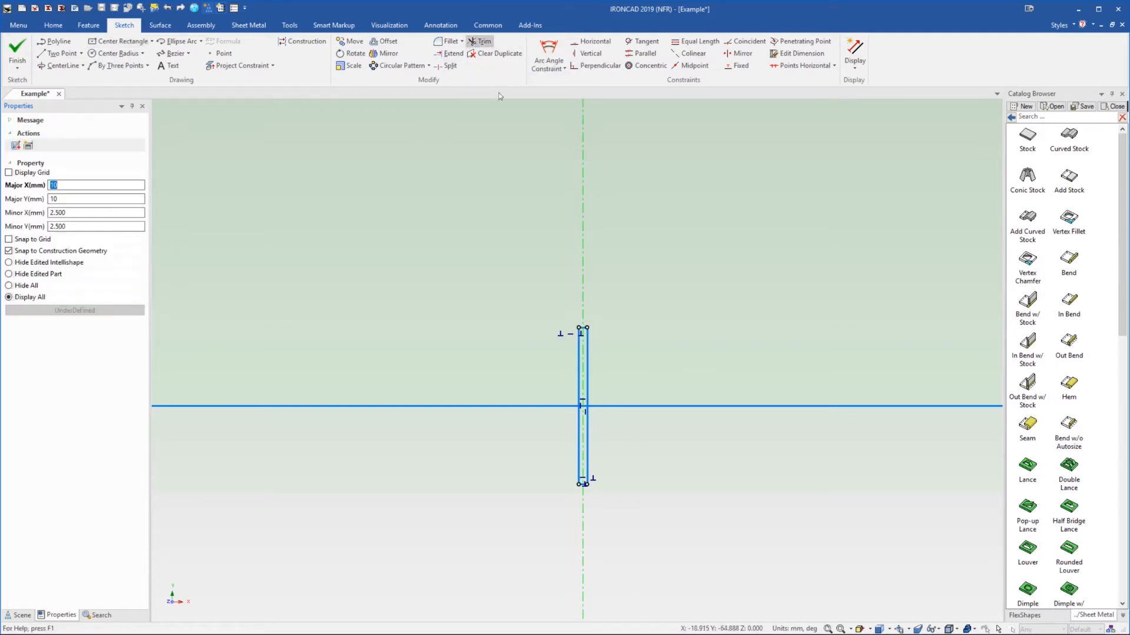
{"action": "left_click", "coordinate": [583, 328]}
{"action": "left_click", "coordinate": [587, 333]}
{"action": "left_click", "coordinate": [580, 333]}
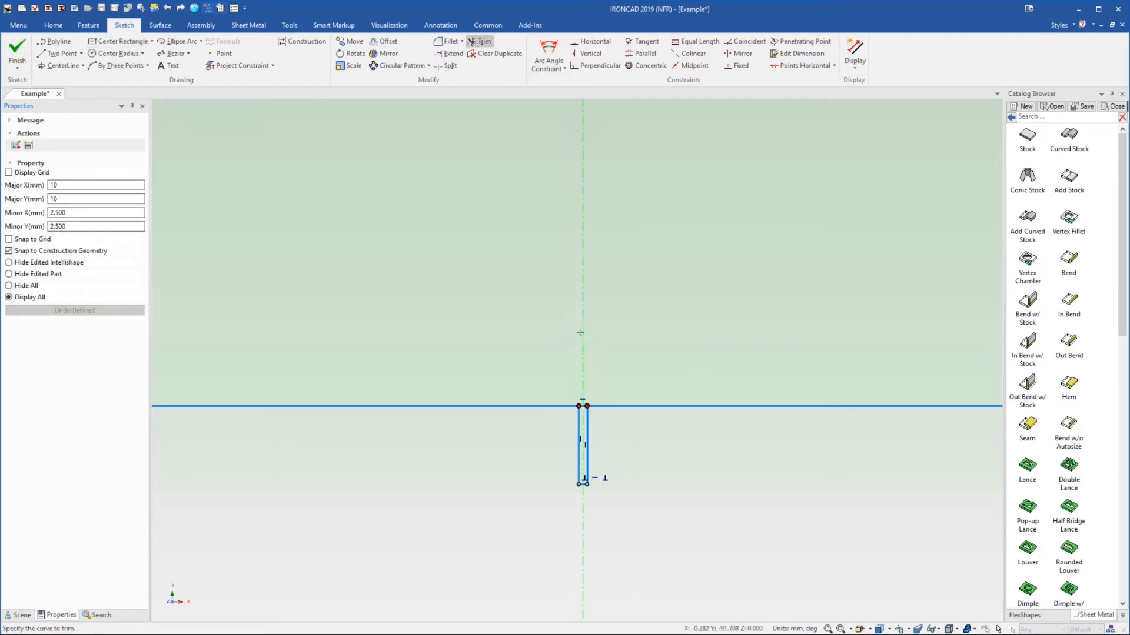
{"action": "left_click", "coordinate": [583, 406]}
{"action": "left_click", "coordinate": [579, 425]}
{"action": "left_click", "coordinate": [587, 425]}
{"action": "left_click", "coordinate": [582, 484]}
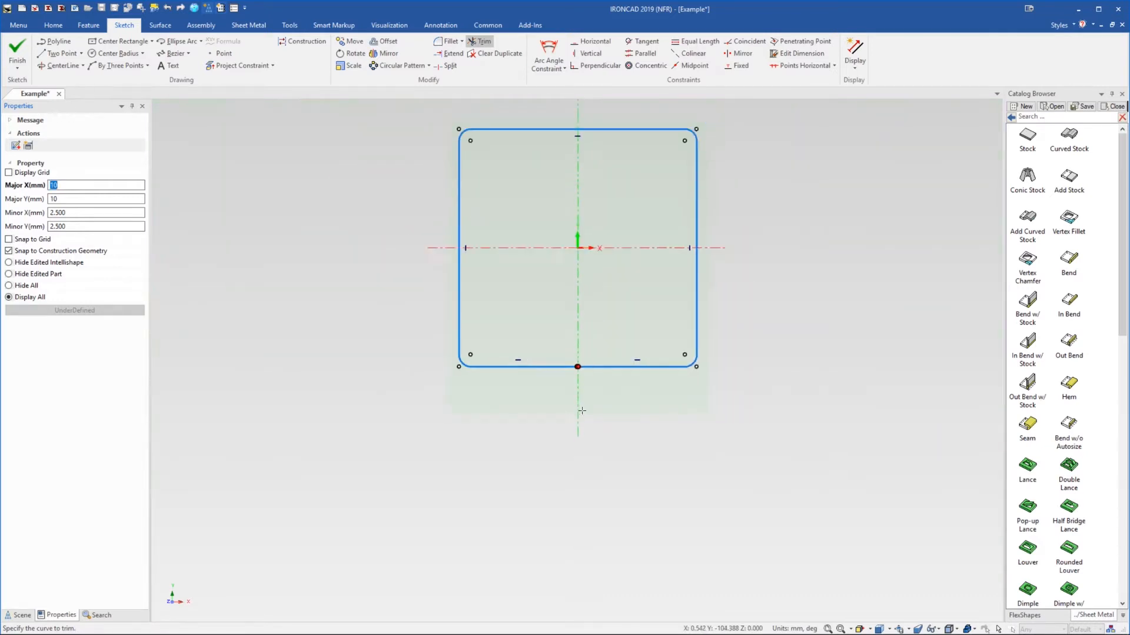
{"action": "left_click", "coordinate": [17, 50]}
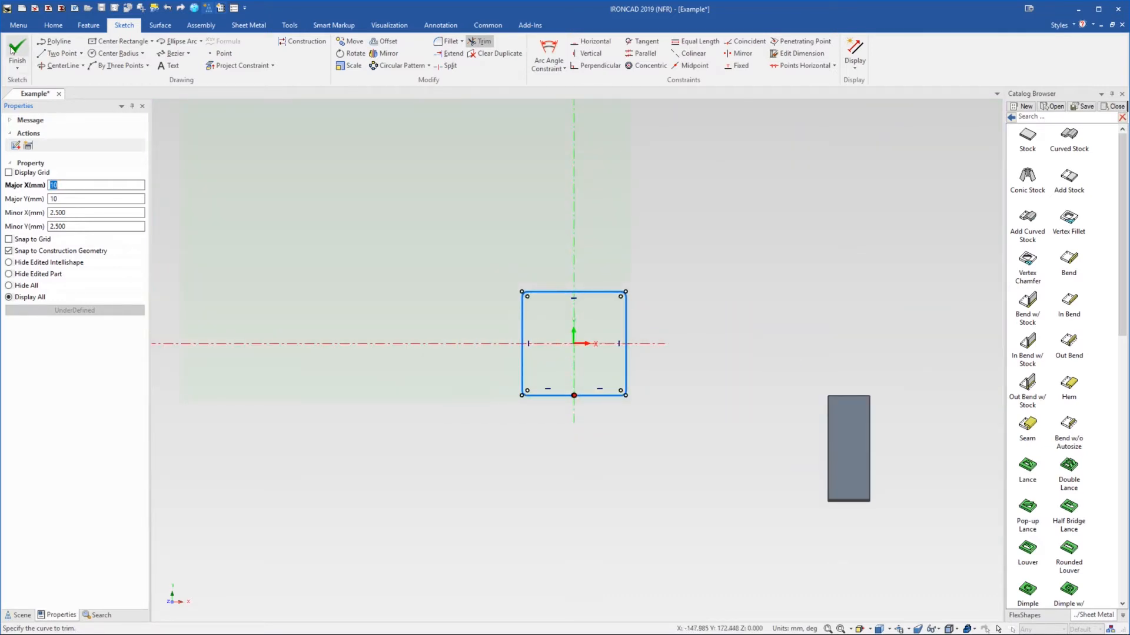
Copy the open rounded-square profile once, 250 mm straight up, using the TriBall
{"action": "scroll", "coordinate": [524, 315], "scroll_direction": "down", "scroll_amount": 6}
{"action": "scroll", "coordinate": [454, 348], "scroll_direction": "up", "scroll_amount": 4}
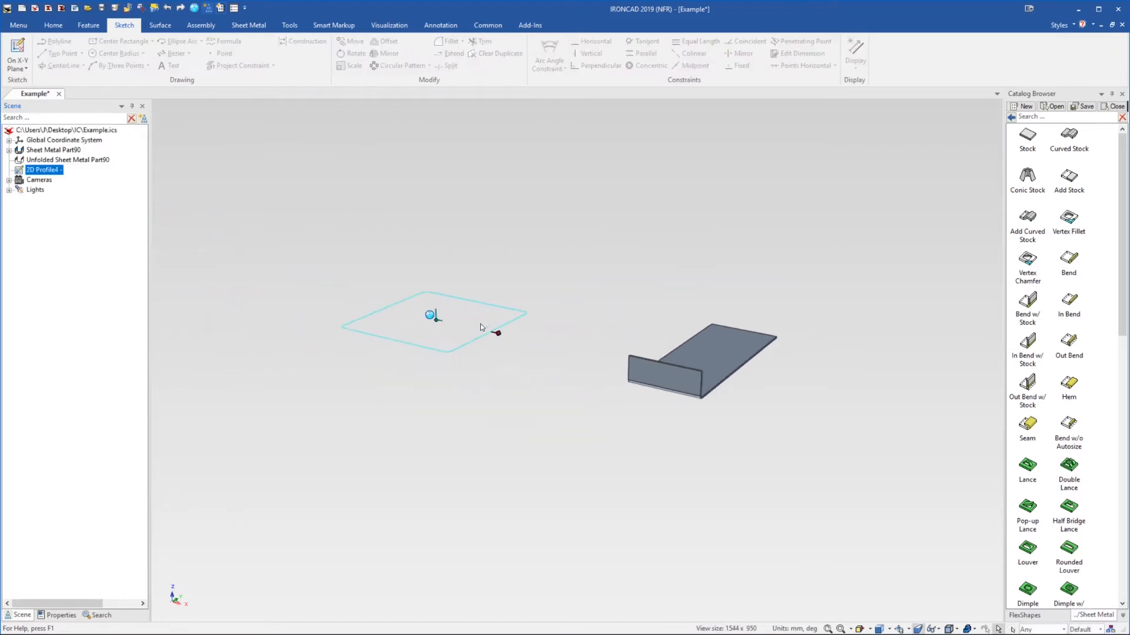
{"action": "key", "text": "F10"}
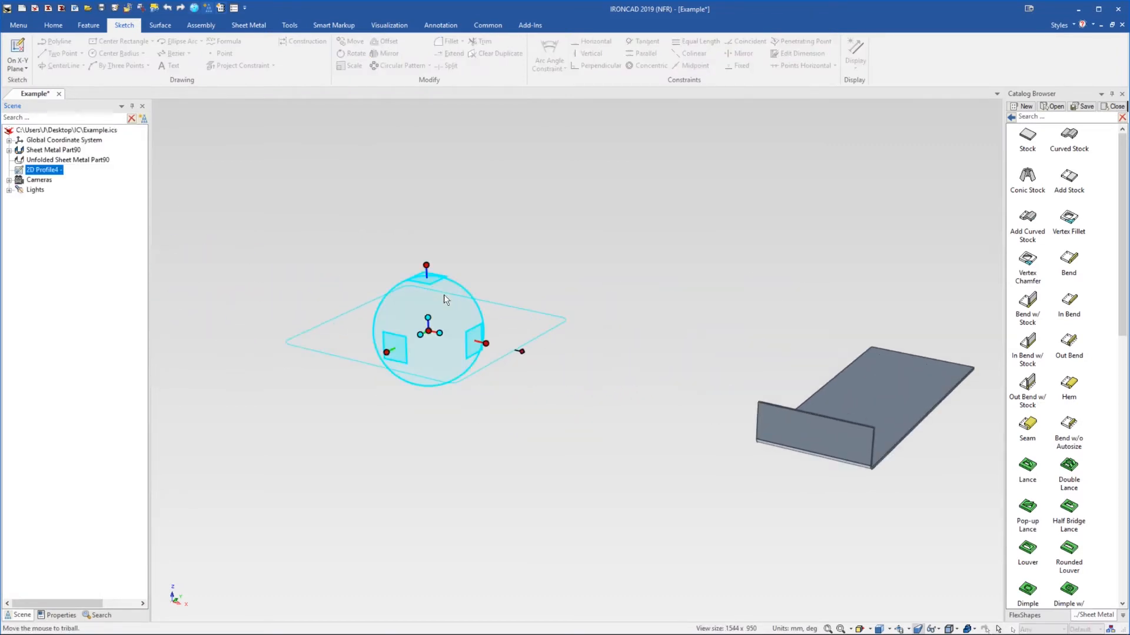
{"action": "scroll", "coordinate": [450, 302], "scroll_direction": "down", "scroll_amount": 2}
{"action": "left_click_drag", "start_coordinate": [476, 275], "coordinate": [467, 126]}
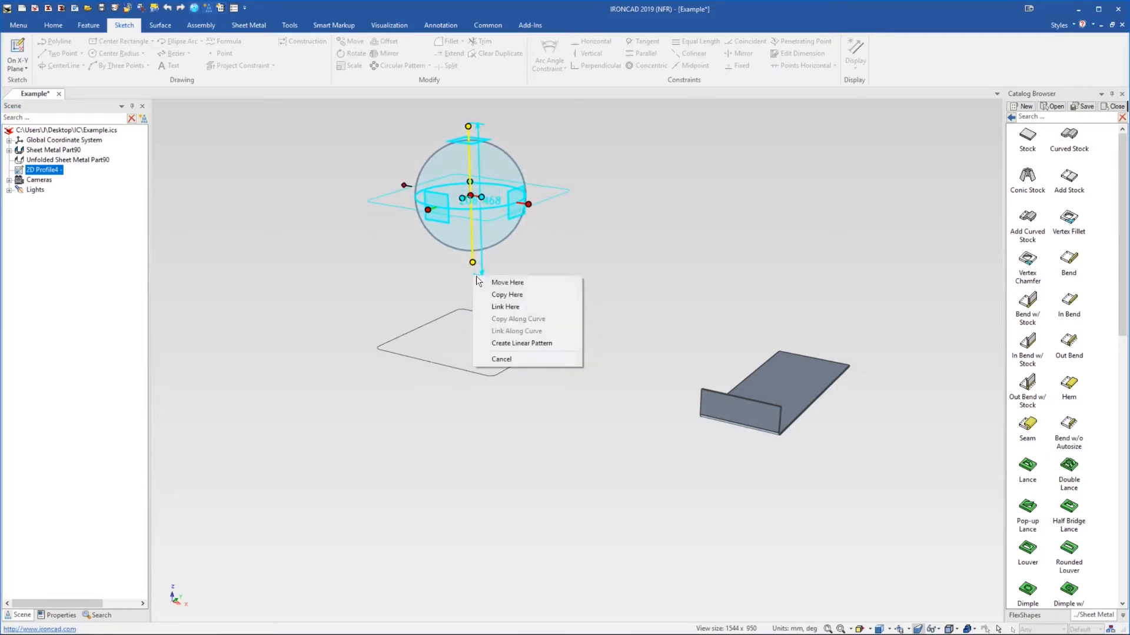
{"action": "left_click", "coordinate": [521, 294]}
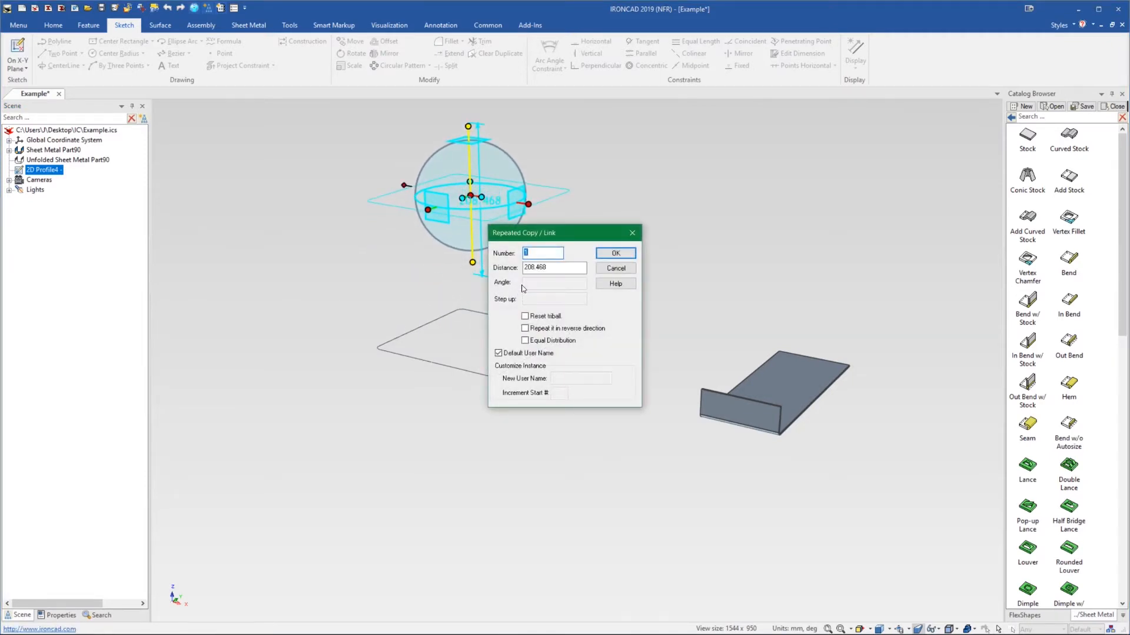
{"action": "double_click", "coordinate": [552, 272]}
{"action": "type", "text": "250"}
{"action": "key", "text": "Return"}
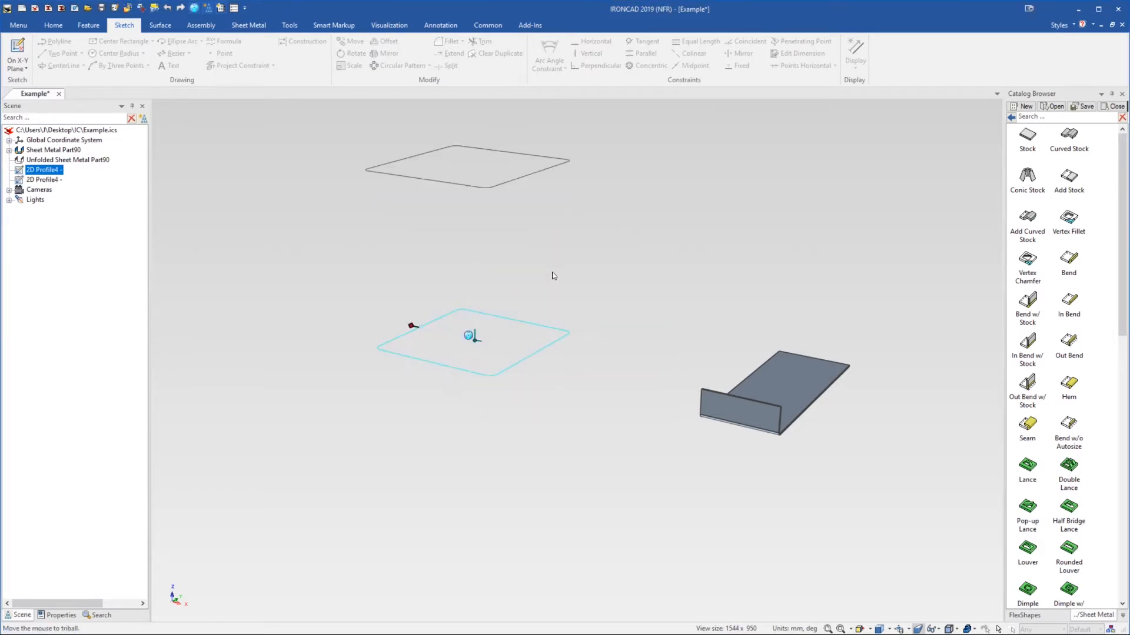
{"action": "left_click", "coordinate": [600, 274]}
{"action": "scroll", "coordinate": [497, 330], "scroll_direction": "down", "scroll_amount": 3}
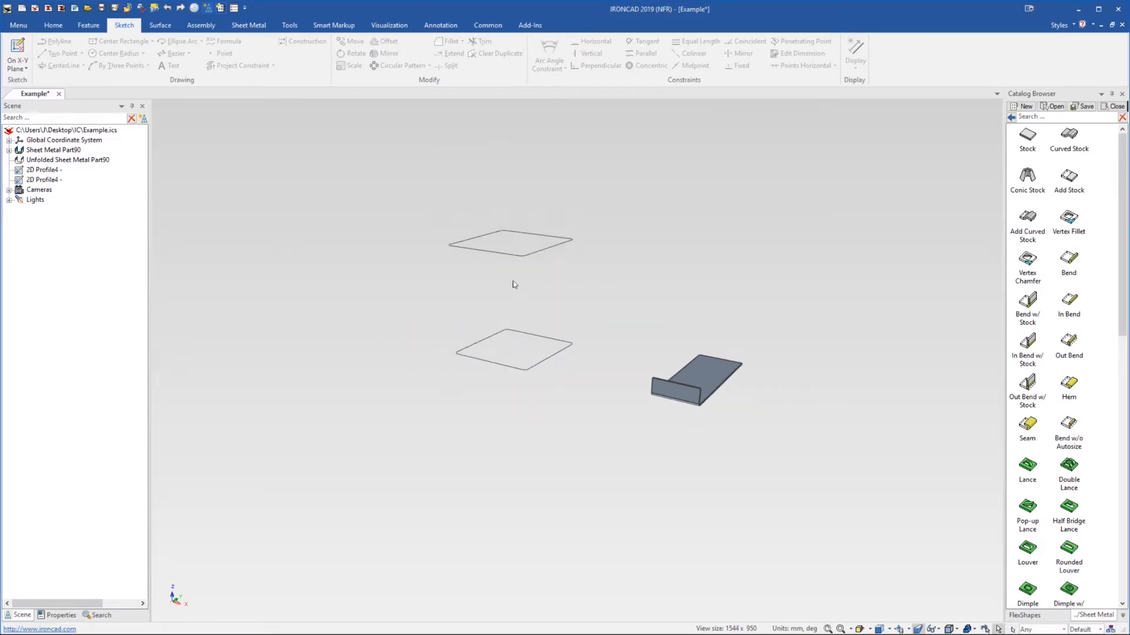
Edit the upper profile copy and draw a circle of 70 mm radius centered at the origin
{"action": "left_click", "coordinate": [524, 260]}
{"action": "right_click", "coordinate": [524, 260]}
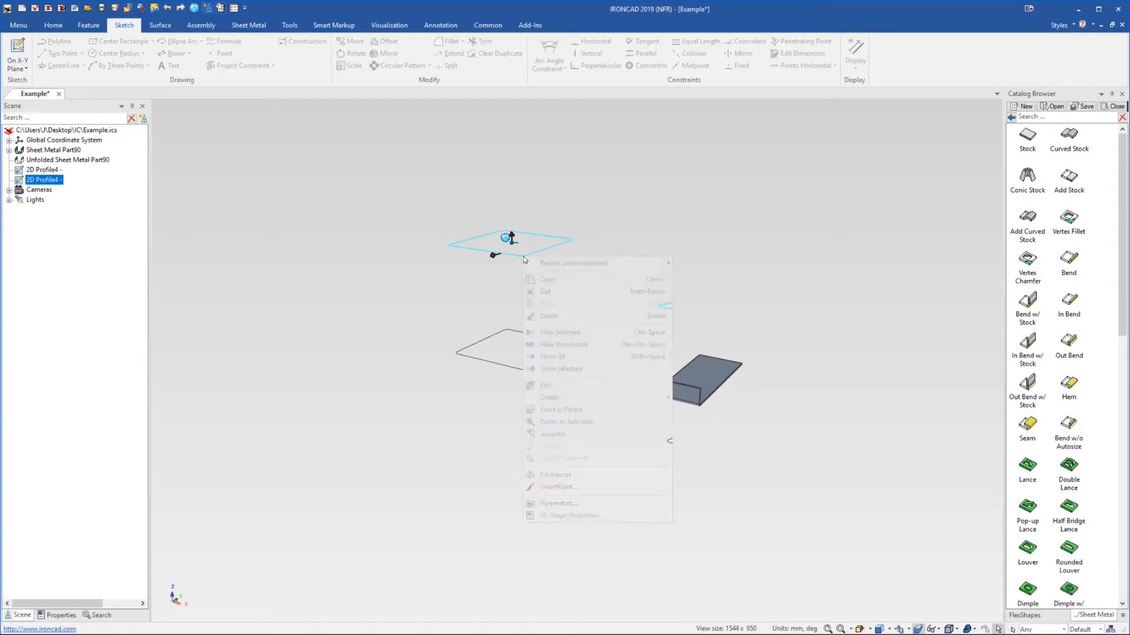
{"action": "left_click", "coordinate": [573, 390]}
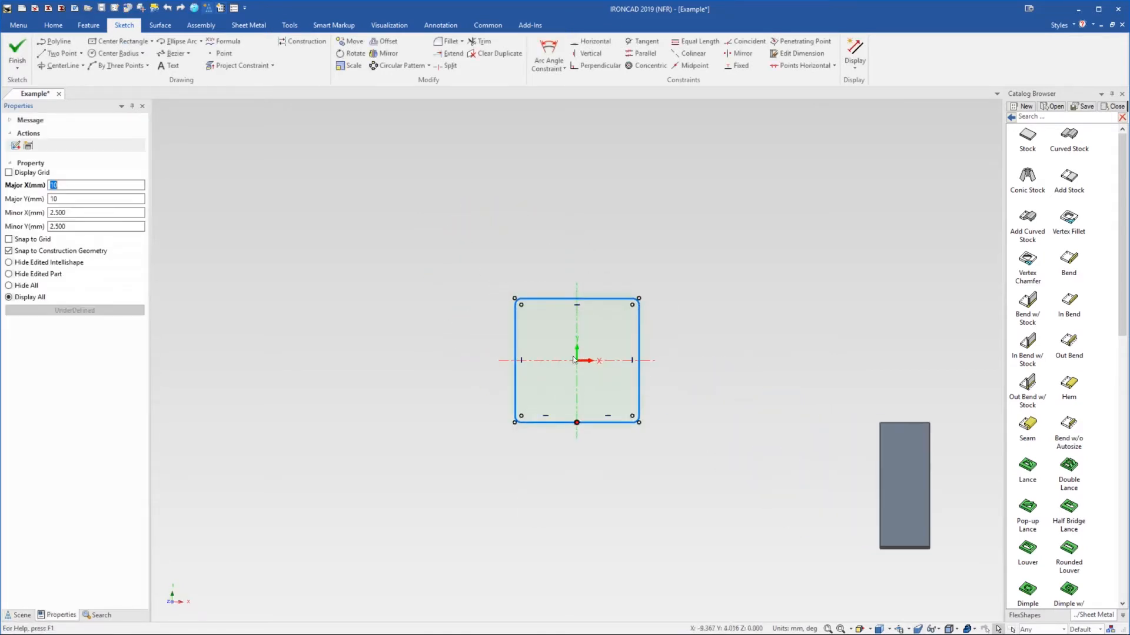
{"action": "left_click", "coordinate": [112, 54]}
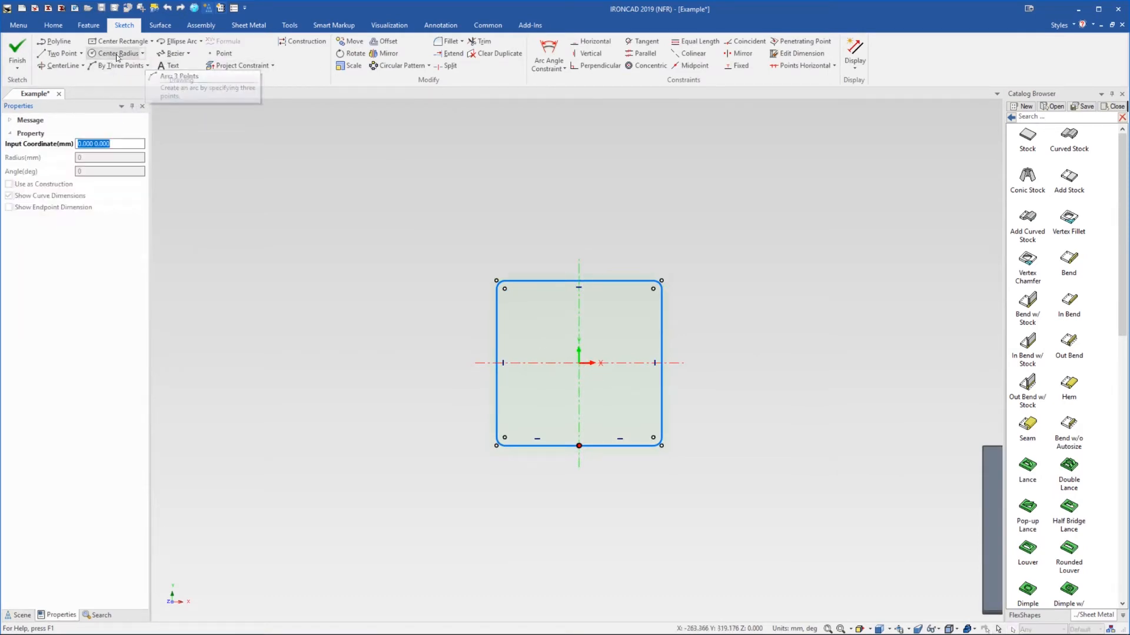
{"action": "left_click", "coordinate": [579, 363]}
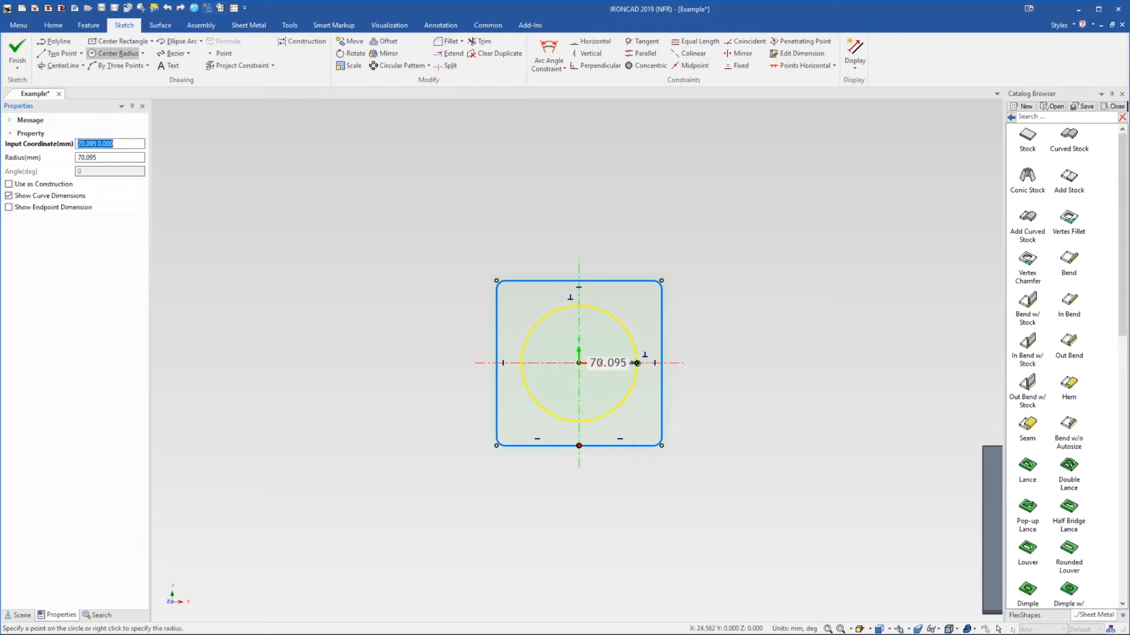
{"action": "key", "text": "Tab"}
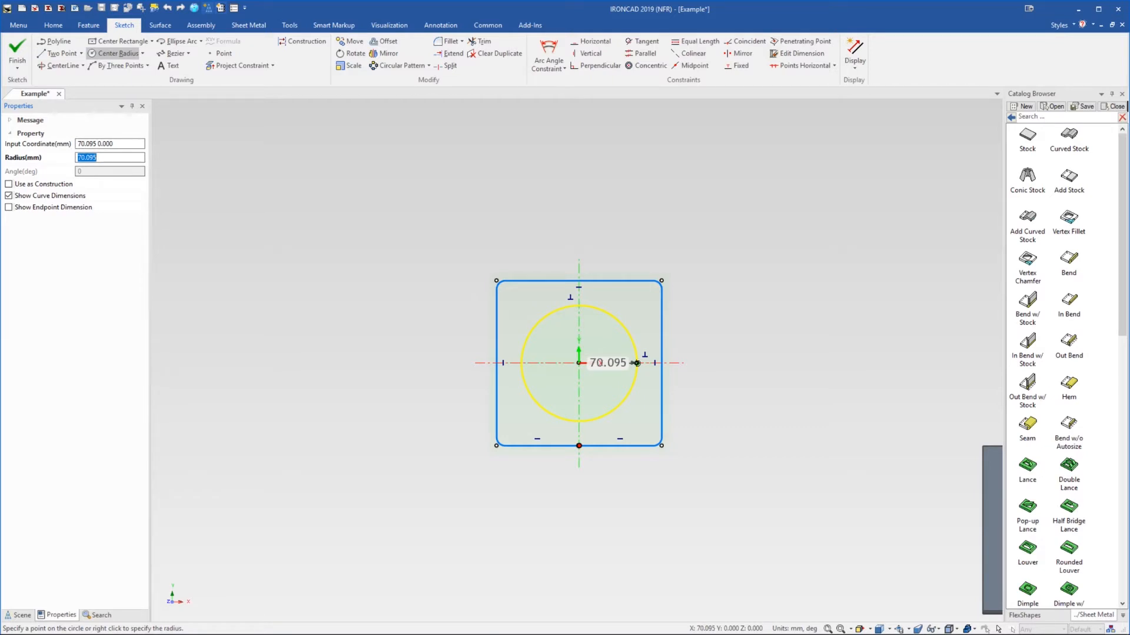
{"action": "type", "text": "70"}
{"action": "key", "text": "Return"}
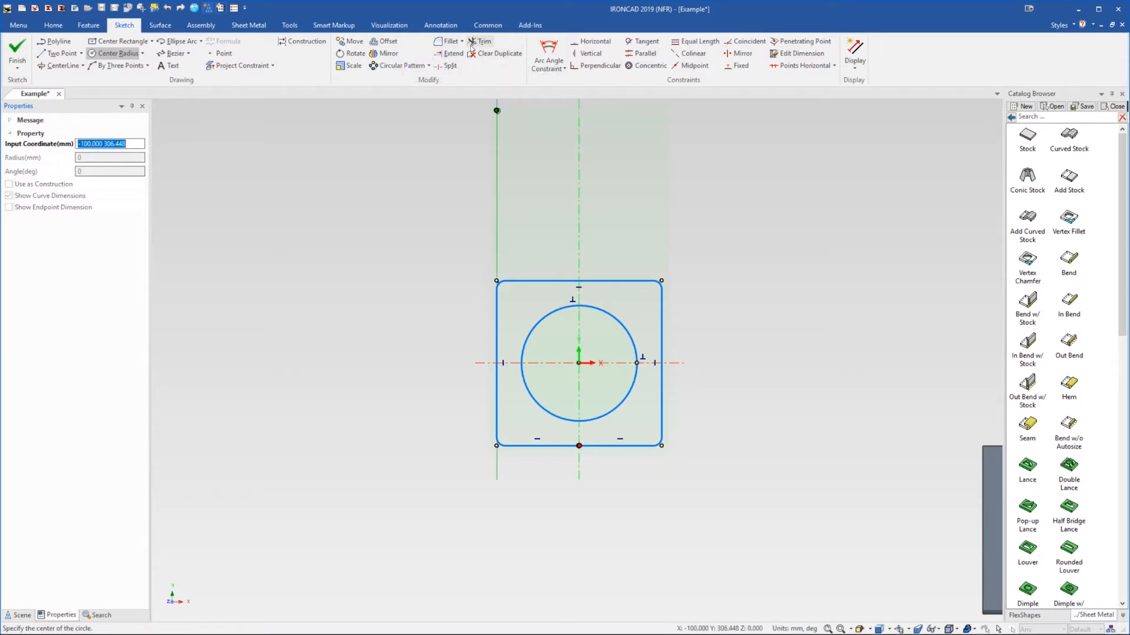
Draw two vertical lines about 35 mm long from the ends of the square's lower gap up across the circle
{"action": "left_click", "coordinate": [64, 53]}
{"action": "scroll", "coordinate": [579, 447], "scroll_direction": "up", "scroll_amount": 10}
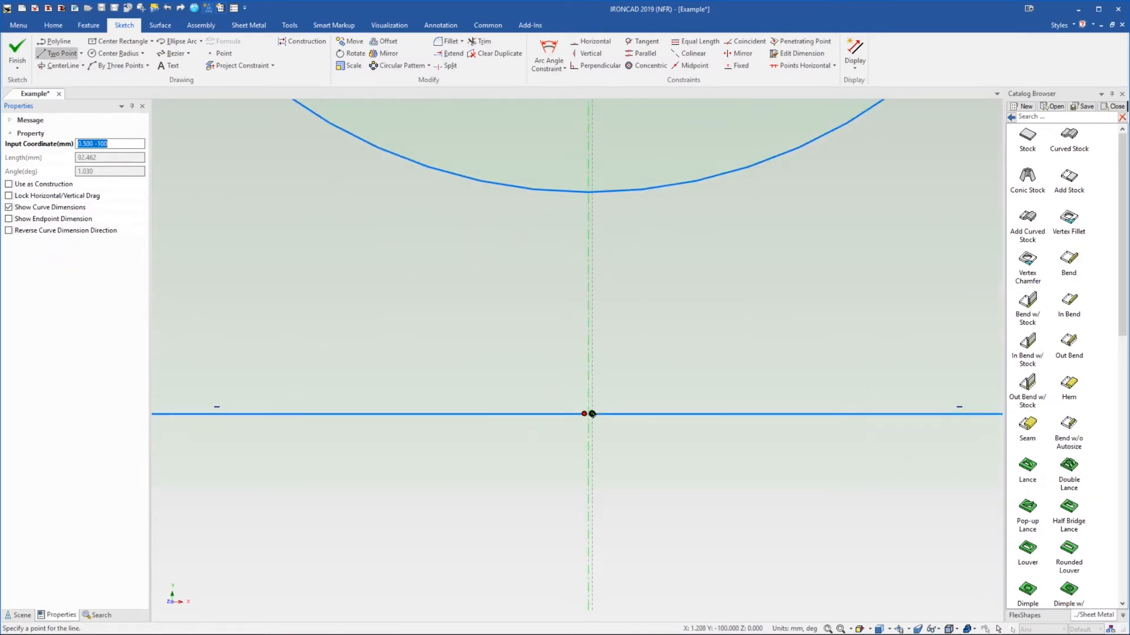
{"action": "left_click", "coordinate": [592, 414]}
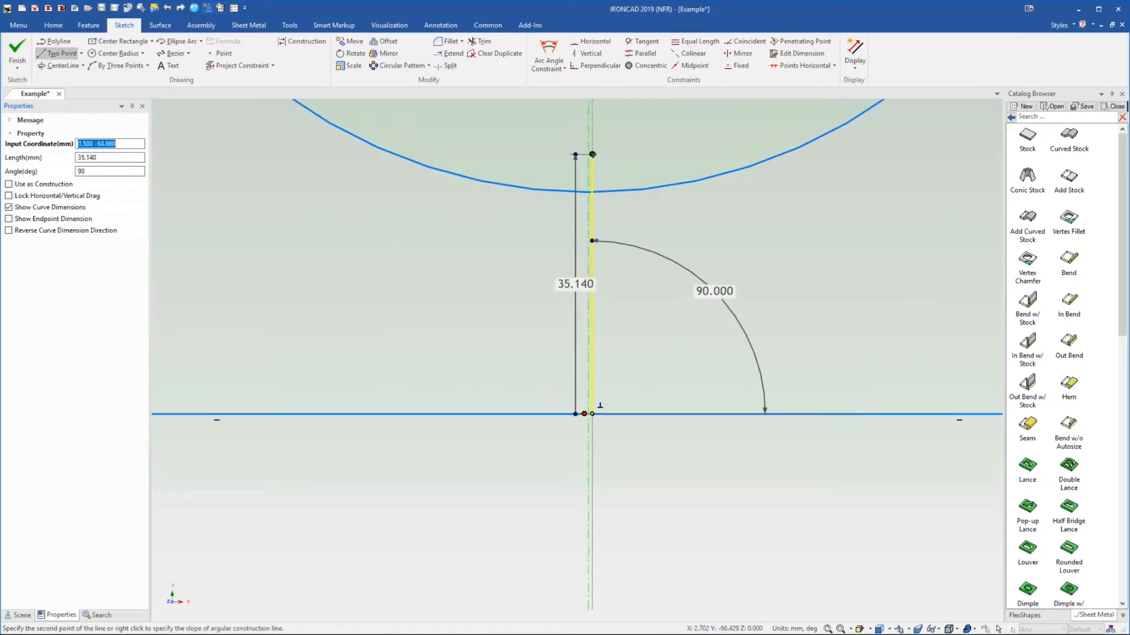
{"action": "left_click", "coordinate": [592, 154]}
{"action": "left_click", "coordinate": [584, 414]}
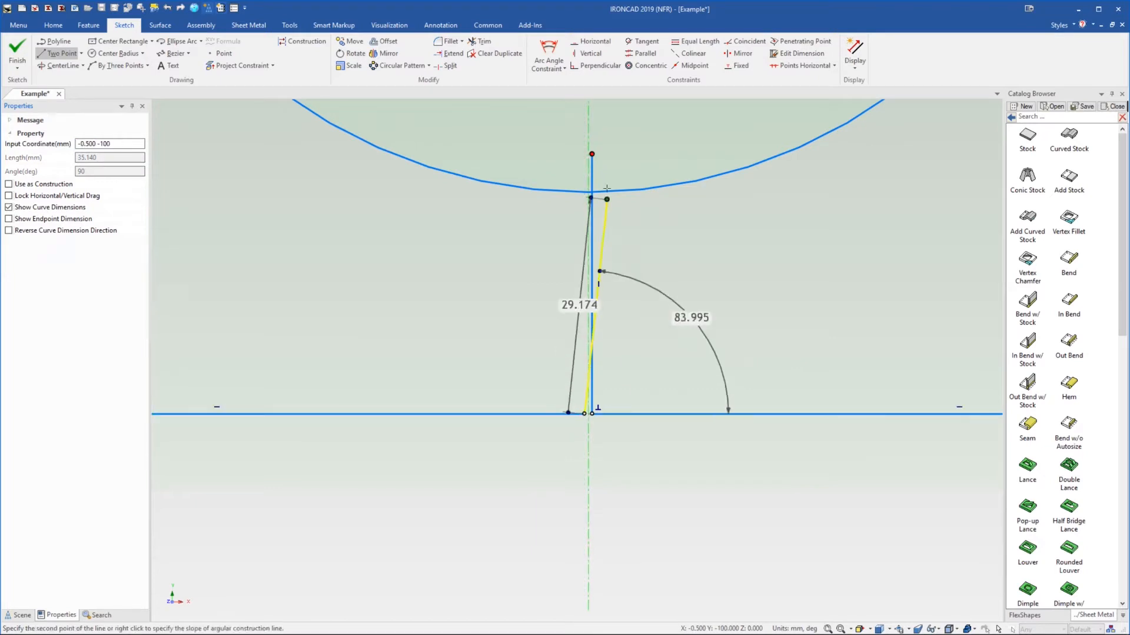
{"action": "left_click", "coordinate": [584, 154]}
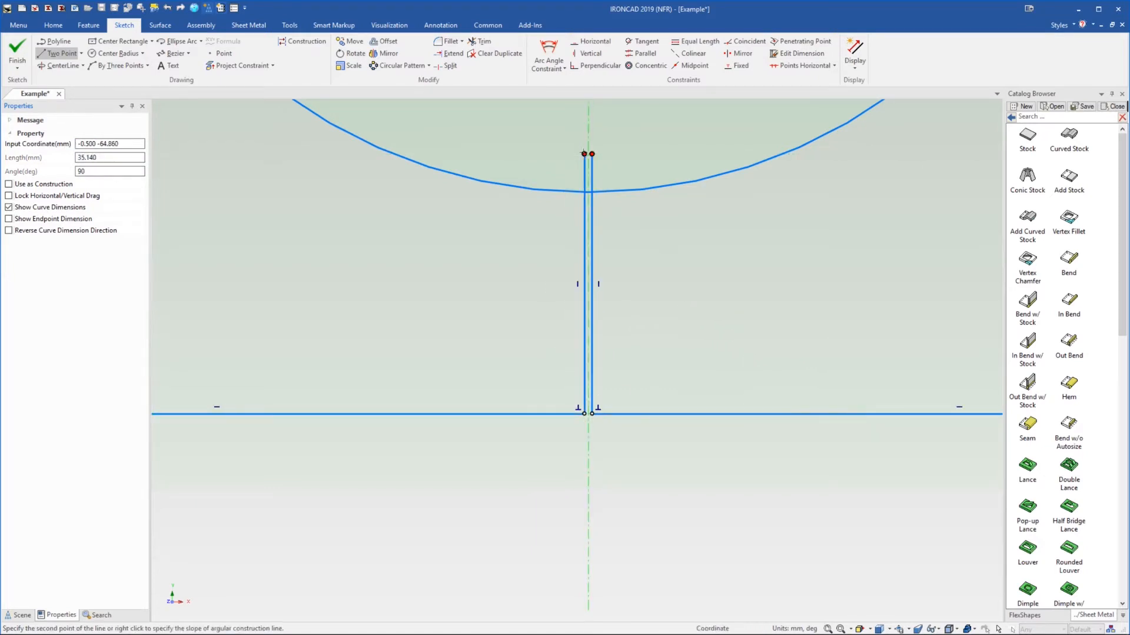
Trim away both vertical lines and the short arc between them to leave a gap in the circle
{"action": "left_click", "coordinate": [477, 41]}
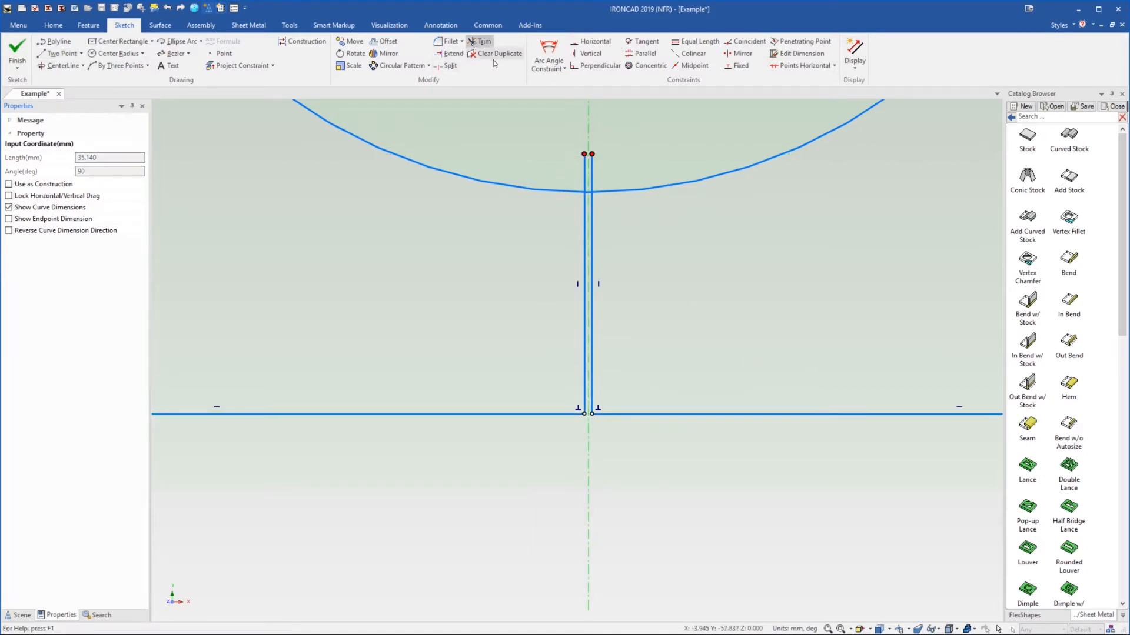
{"action": "left_click", "coordinate": [584, 174]}
{"action": "left_click", "coordinate": [592, 173]}
{"action": "left_click", "coordinate": [584, 238]}
{"action": "left_click", "coordinate": [592, 239]}
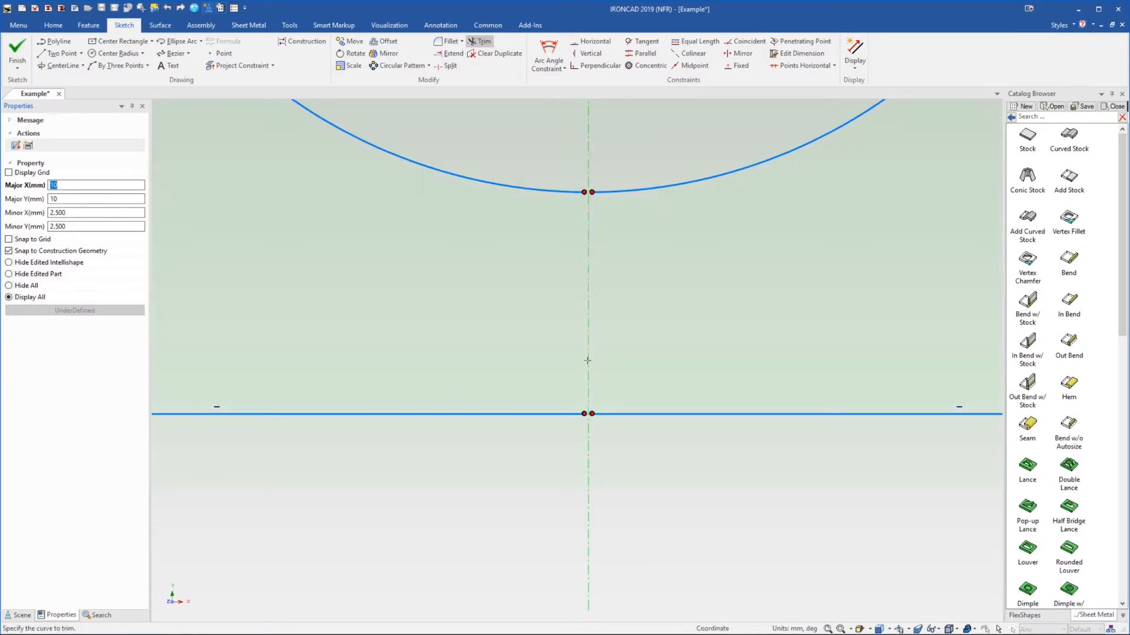
Trim away all edges of the rounded square so only the open circle remains, and finish the sketch
{"action": "left_click", "coordinate": [555, 414]}
{"action": "left_click", "coordinate": [615, 413]}
{"action": "scroll", "coordinate": [620, 408], "scroll_direction": "down", "scroll_amount": 5}
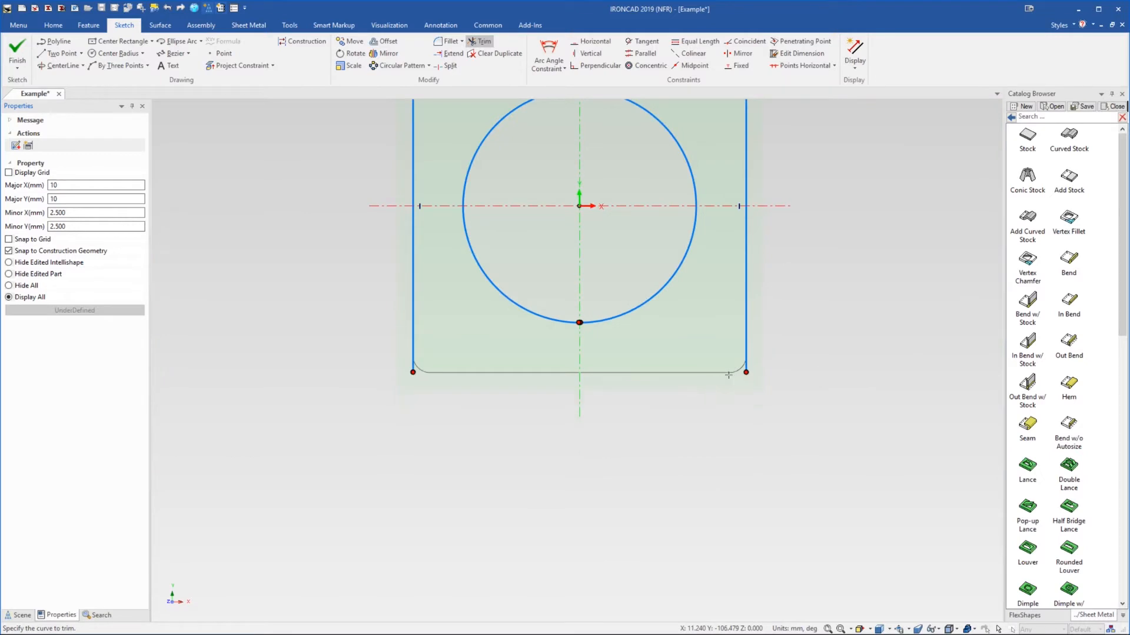
{"action": "left_click", "coordinate": [746, 350]}
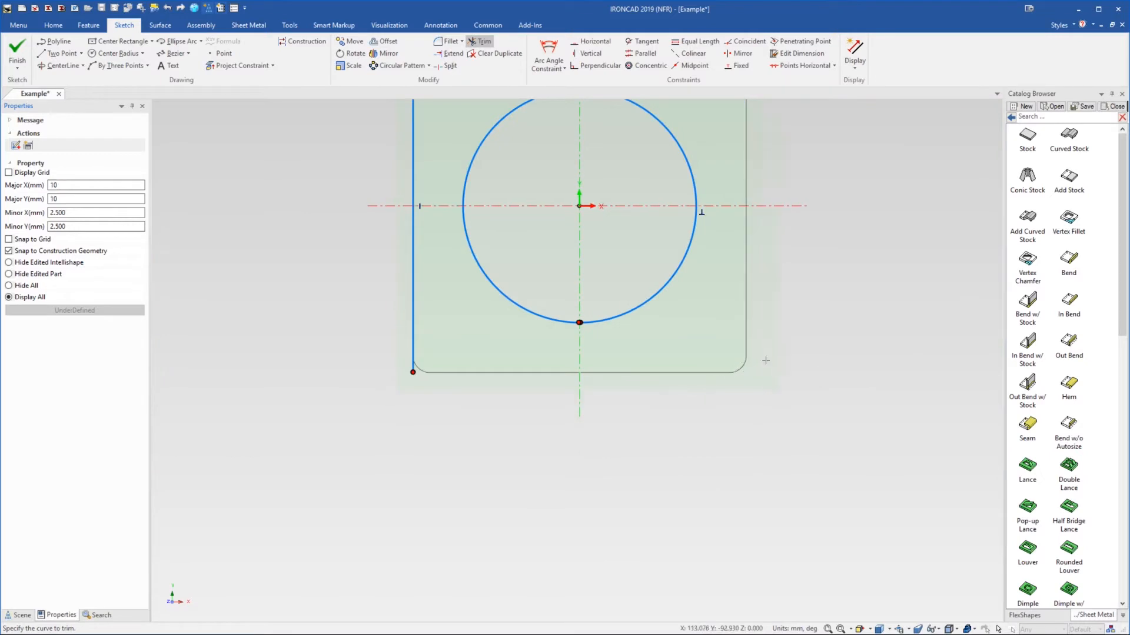
{"action": "left_click", "coordinate": [413, 314]}
{"action": "scroll", "coordinate": [575, 362], "scroll_direction": "down", "scroll_amount": 5}
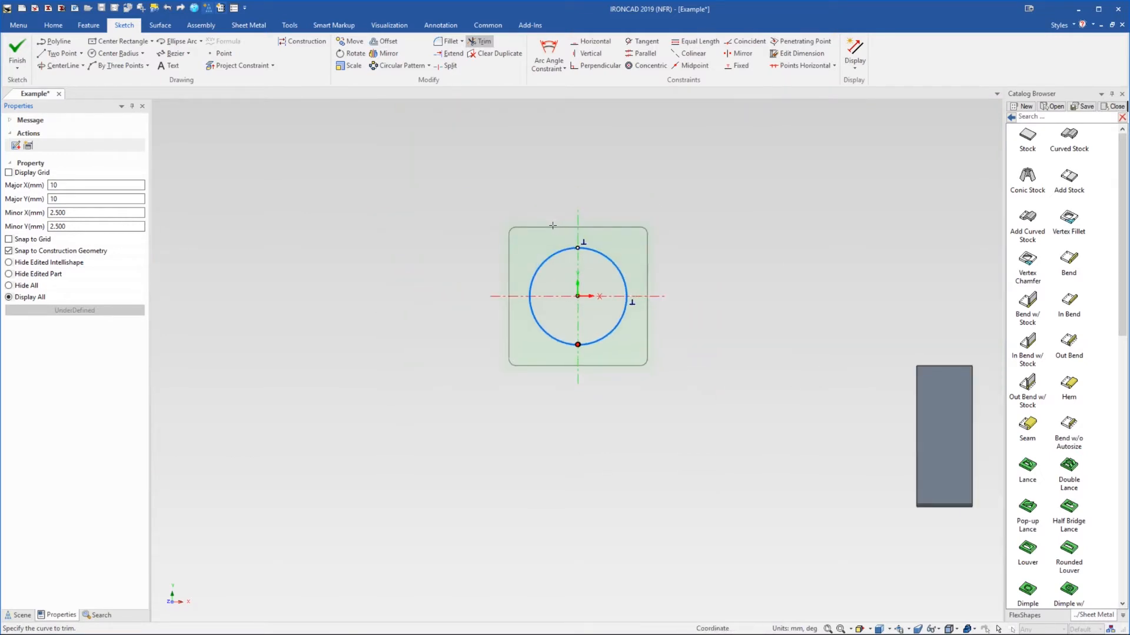
{"action": "left_click", "coordinate": [555, 226]}
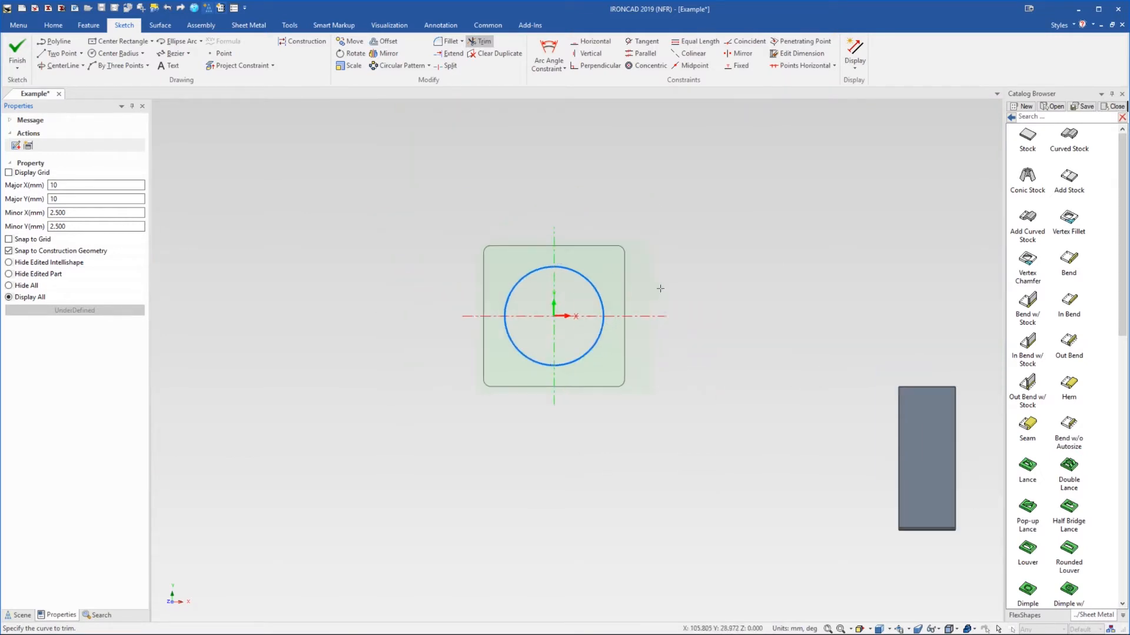
{"action": "left_click", "coordinate": [17, 50]}
{"action": "left_click", "coordinate": [629, 272]}
{"action": "scroll", "coordinate": [555, 294], "scroll_direction": "up", "scroll_amount": 3}
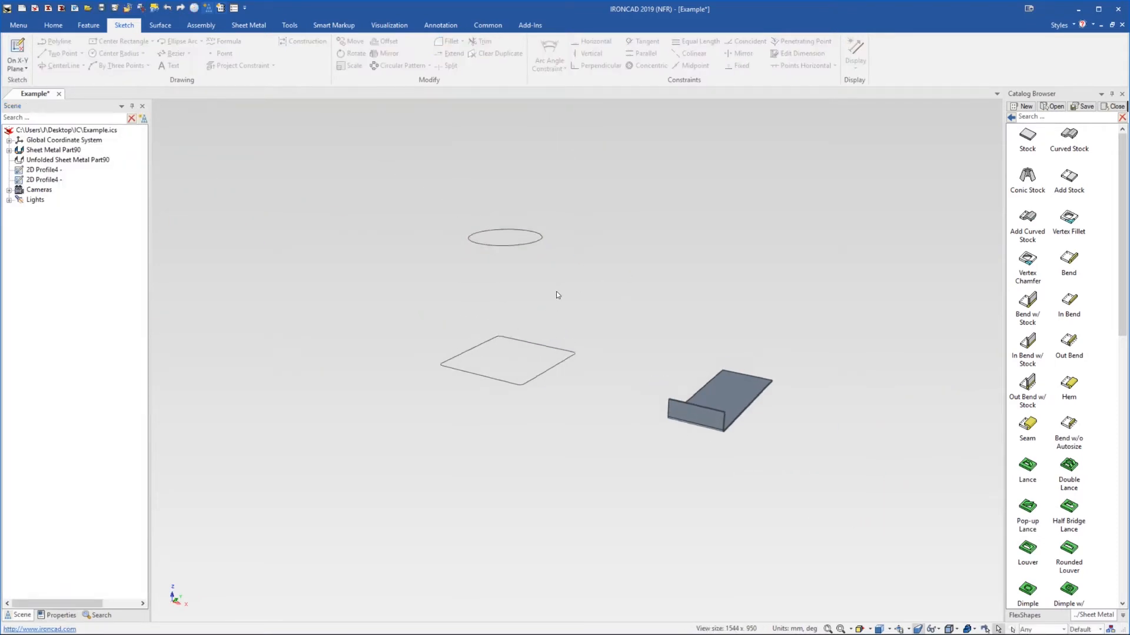
Start a sheet metal loft and select the lower rounded square and the upper circle as its sections
{"action": "left_click", "coordinate": [240, 26]}
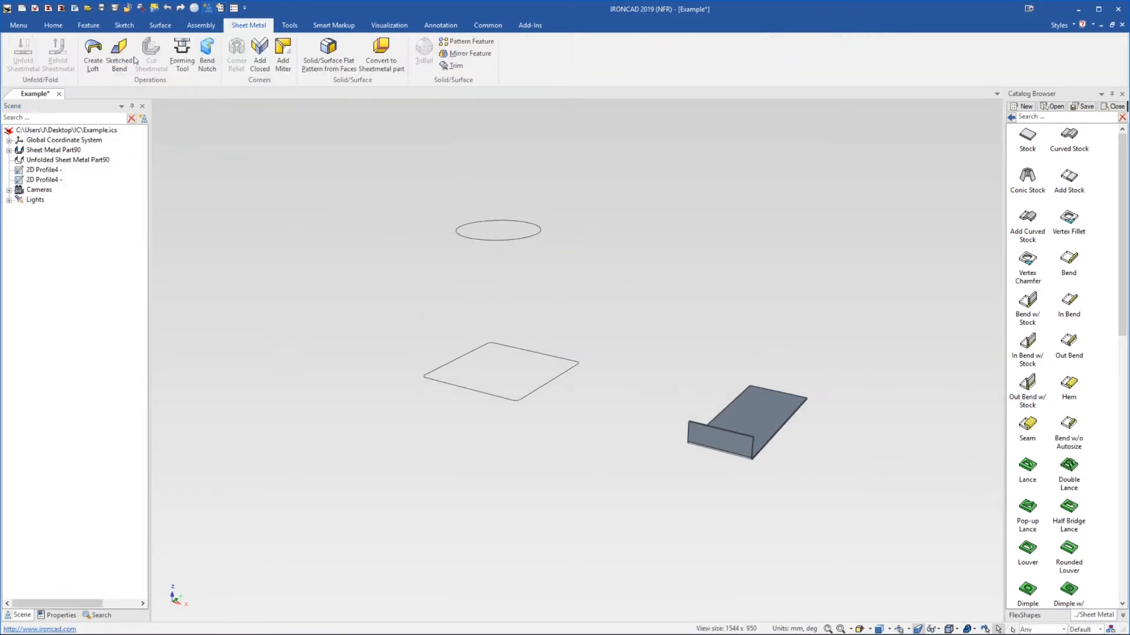
{"action": "left_click", "coordinate": [93, 48]}
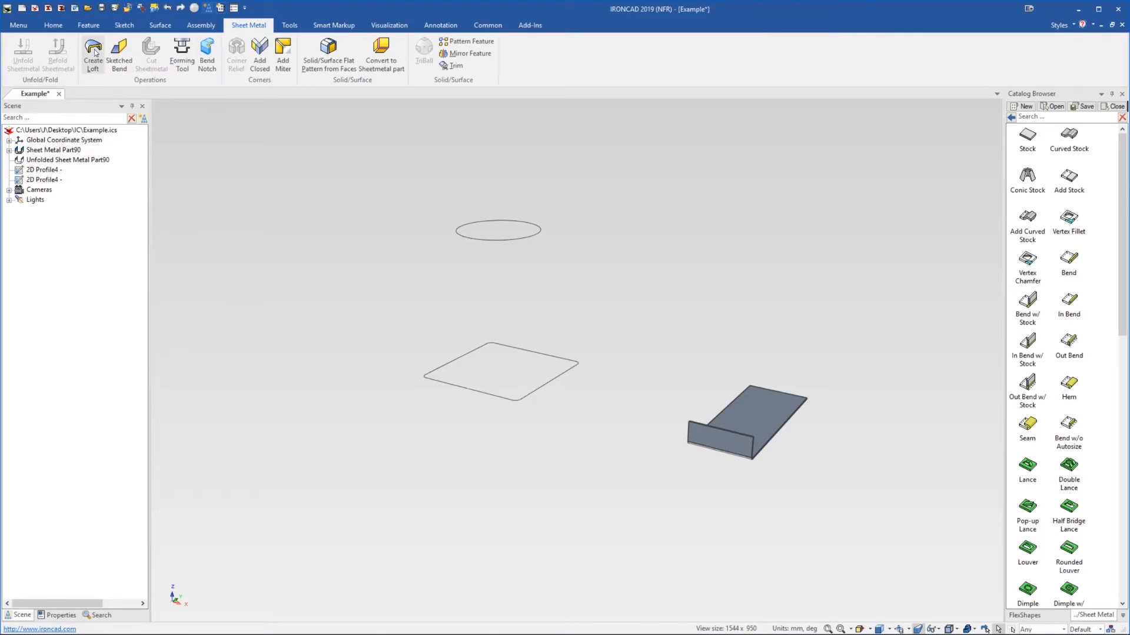
{"action": "left_click", "coordinate": [478, 393]}
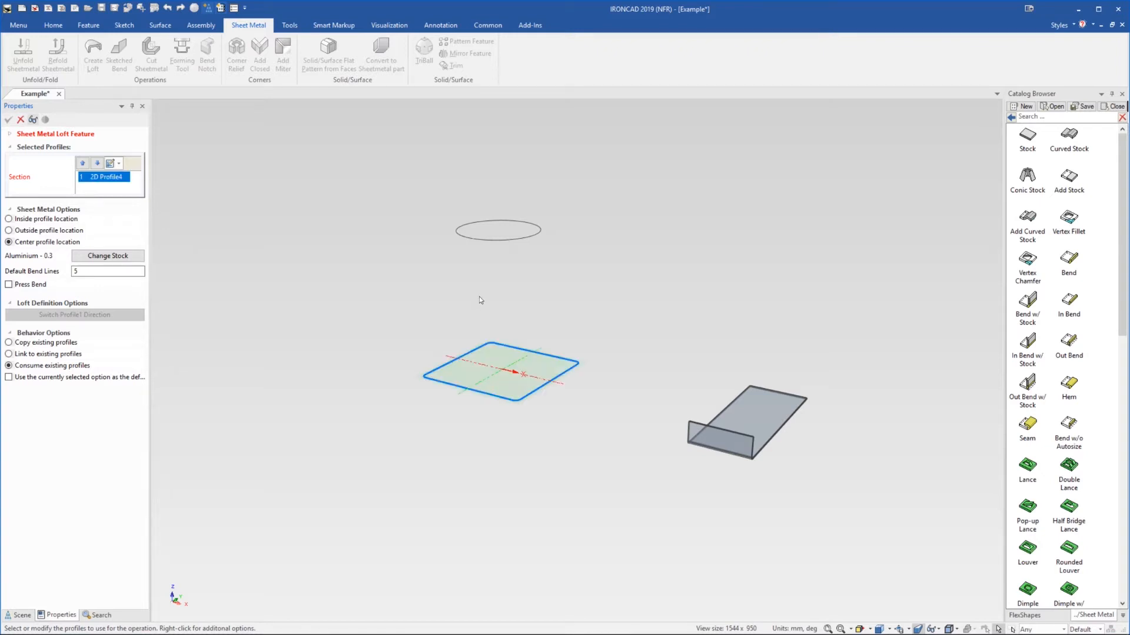
{"action": "left_click", "coordinate": [480, 240]}
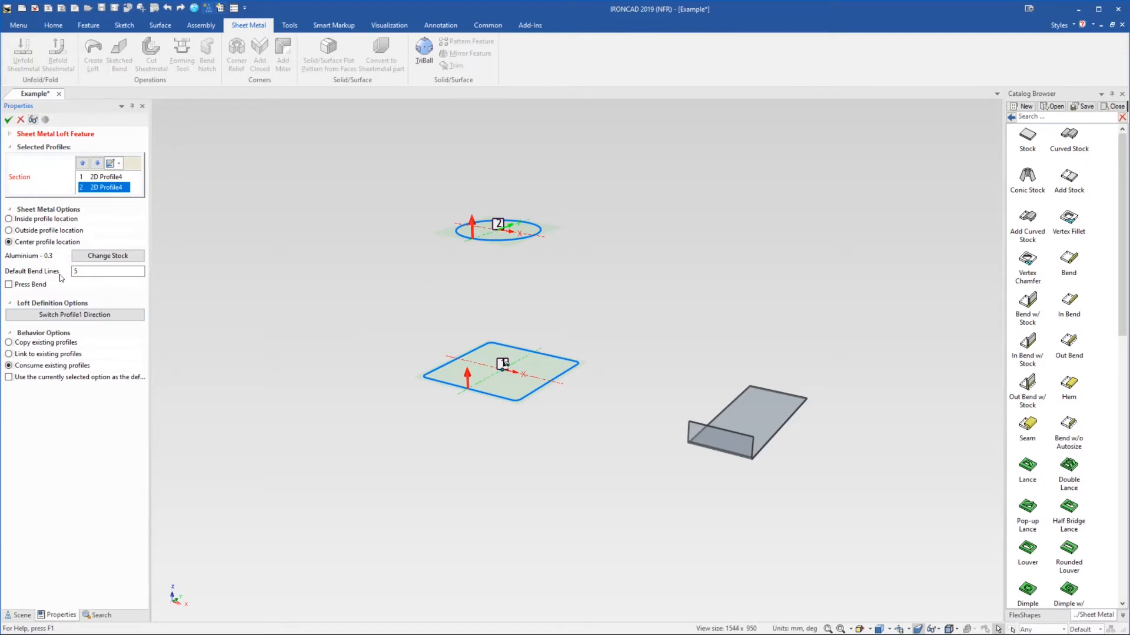
Enable Press Bend with the part's minimum bend radius, set the default bend lines to 4, preview the loft and create it
{"action": "left_click", "coordinate": [8, 285]}
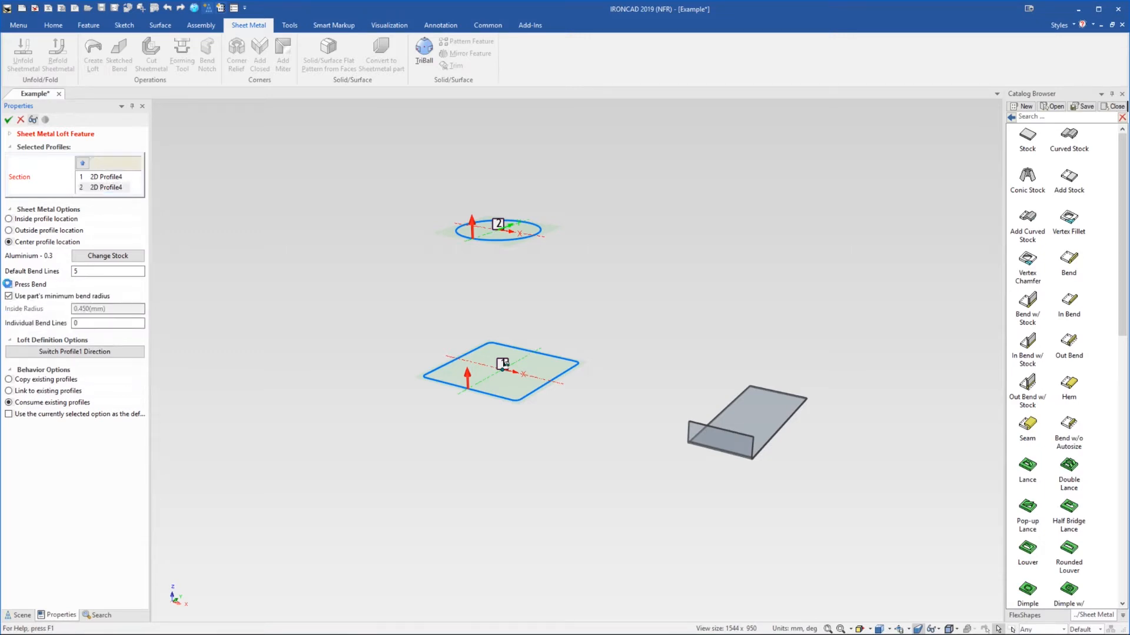
{"action": "scroll", "coordinate": [517, 320], "scroll_direction": "up", "scroll_amount": 3}
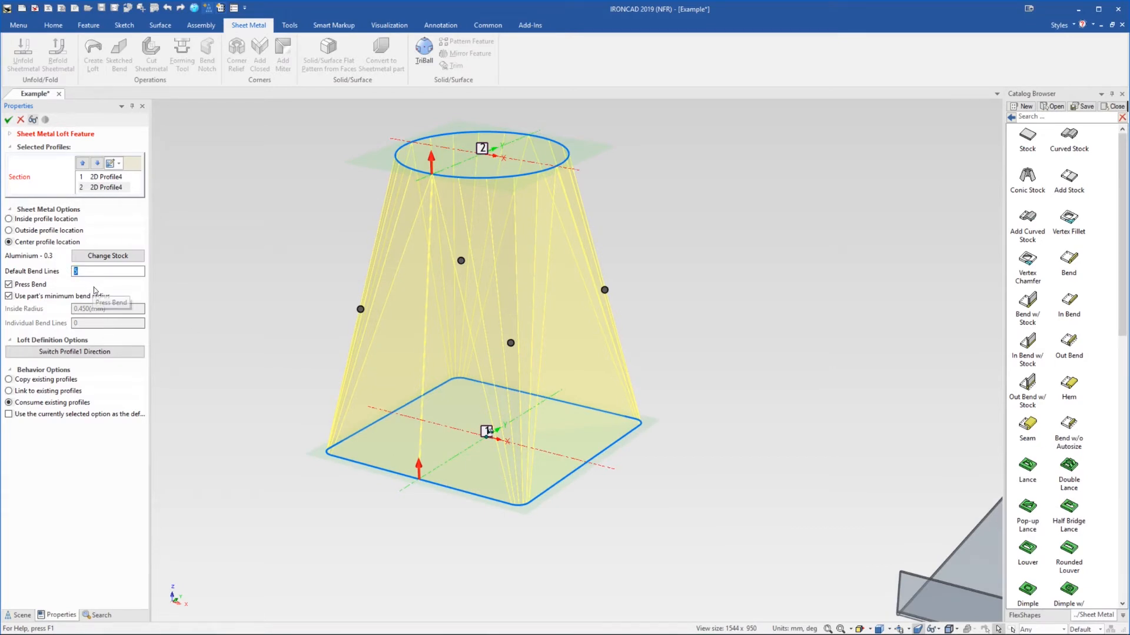
{"action": "type", "text": "7"}
{"action": "type", "text": "3"}
{"action": "left_click", "coordinate": [33, 120]}
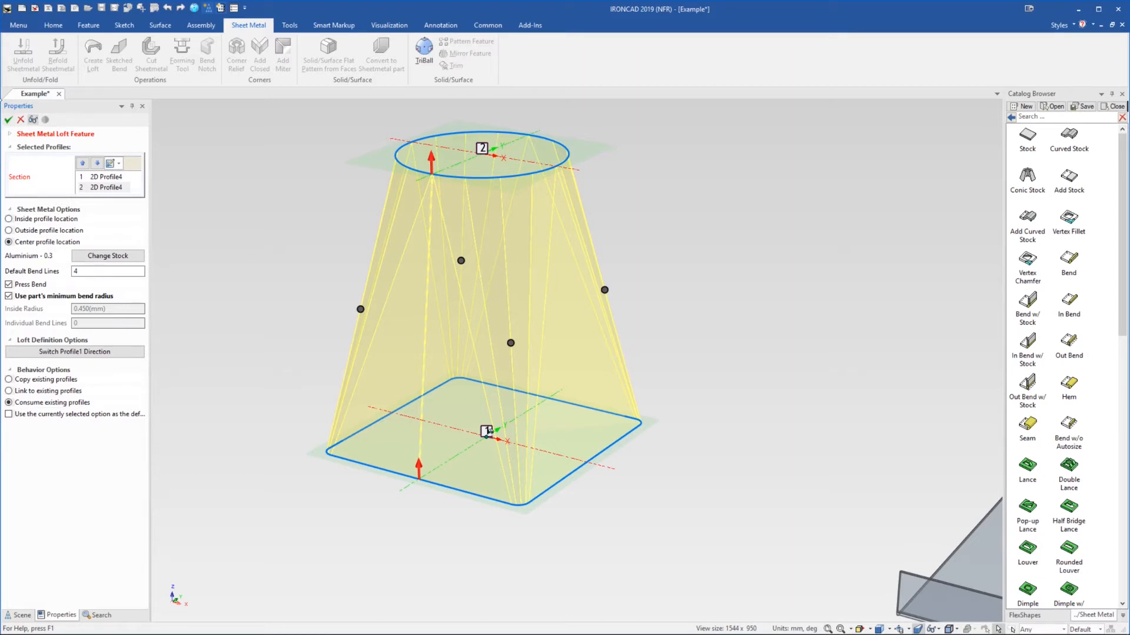
{"action": "left_click", "coordinate": [8, 119]}
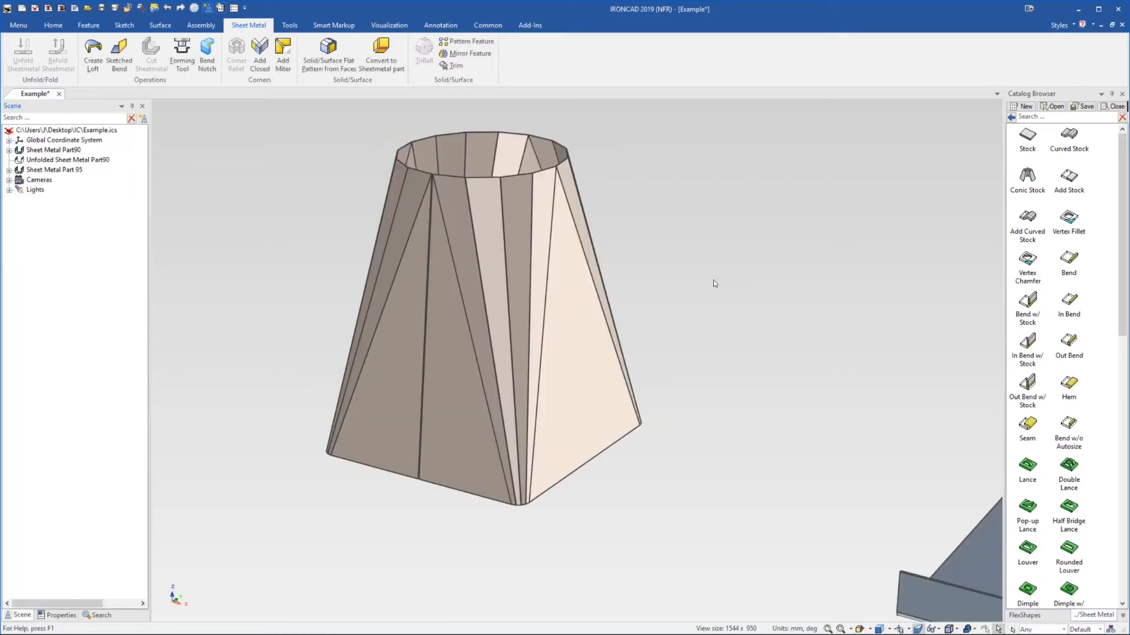
Unfold the lofted square-to-round sheet metal part into its flat pattern
{"action": "middle_click_drag", "start_coordinate": [503, 256], "coordinate": [509, 283]}
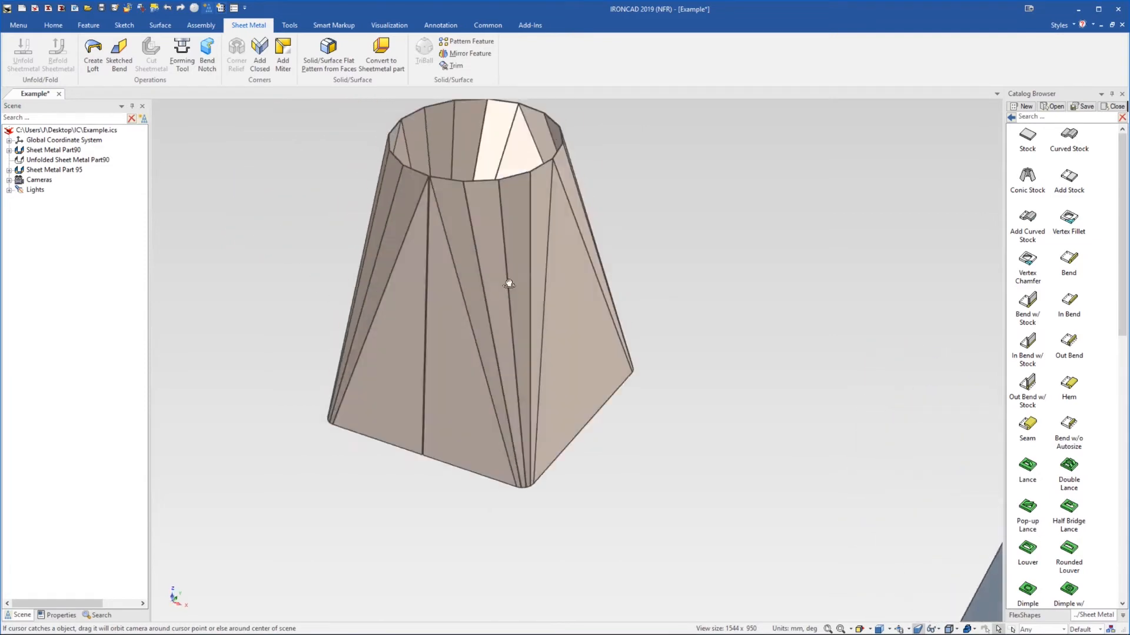
{"action": "scroll", "coordinate": [510, 281], "scroll_direction": "down", "scroll_amount": 5}
{"action": "right_click", "coordinate": [515, 324]}
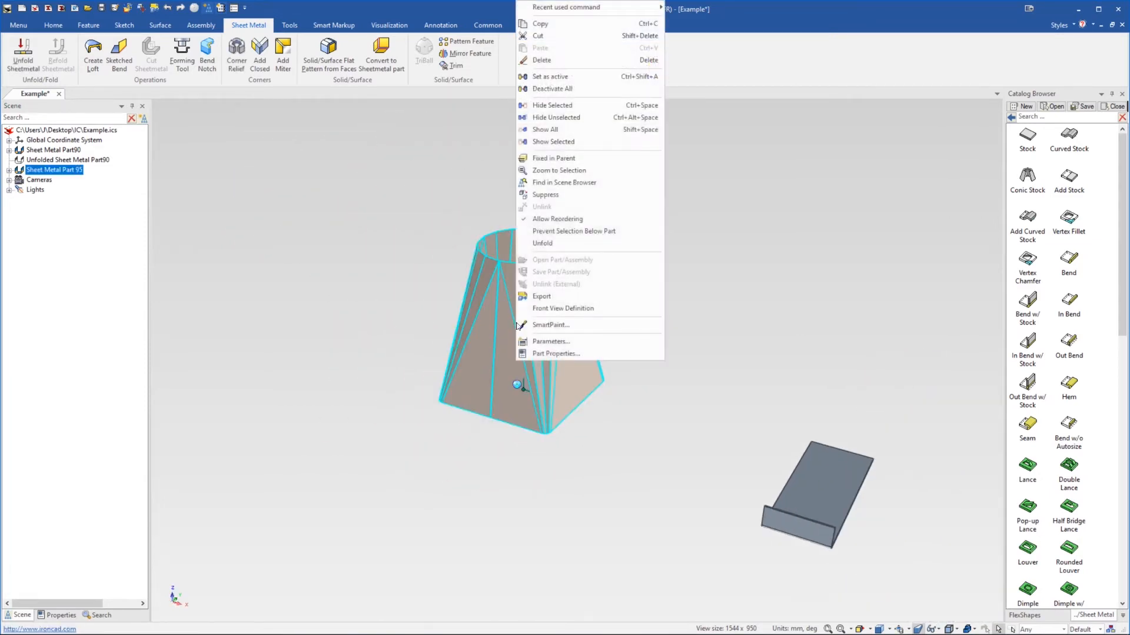
{"action": "left_click", "coordinate": [525, 243]}
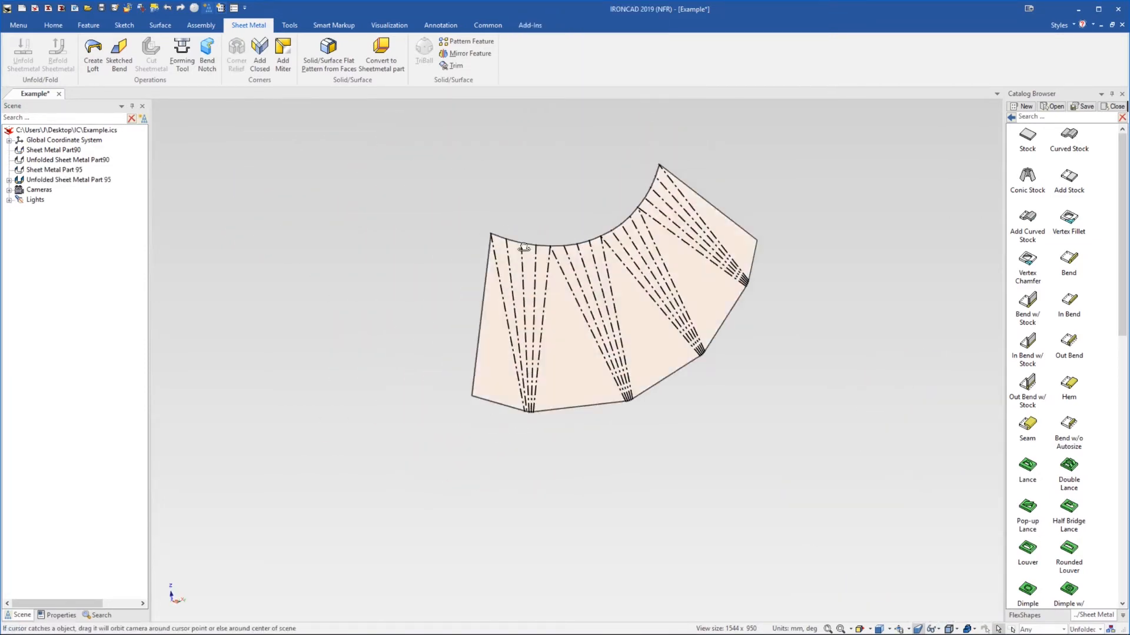
Refold the flattened square-to-round transition into its formed 3D shape
{"action": "middle_click_drag", "start_coordinate": [523, 247], "coordinate": [447, 212]}
{"action": "scroll", "coordinate": [624, 294], "scroll_direction": "up", "scroll_amount": 3}
{"action": "right_click", "coordinate": [626, 309]}
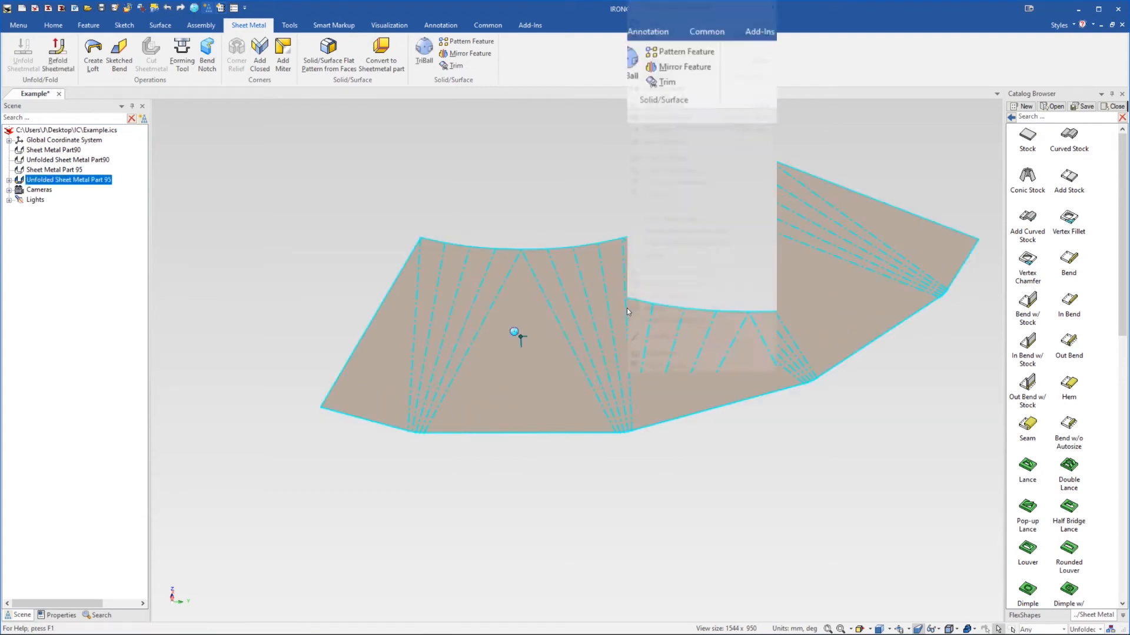
{"action": "left_click", "coordinate": [665, 255]}
{"action": "middle_click_drag", "start_coordinate": [595, 367], "coordinate": [552, 518]}
{"action": "scroll", "coordinate": [566, 482], "scroll_direction": "down", "scroll_amount": 5}
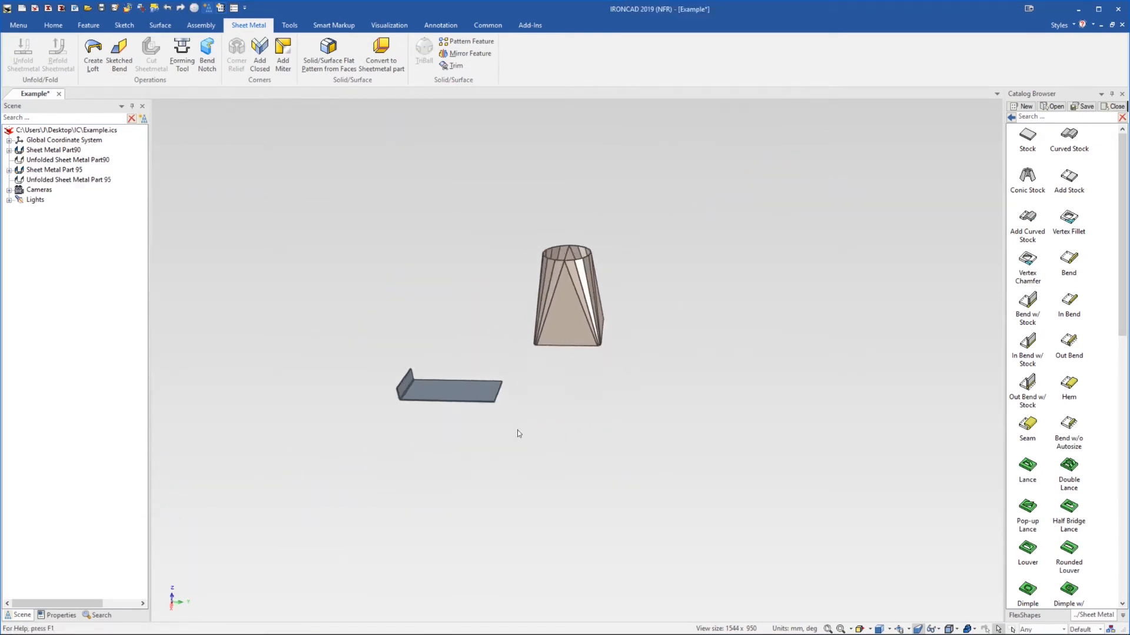
{"action": "middle_click_drag", "start_coordinate": [462, 379], "coordinate": [487, 394]}
{"action": "scroll", "coordinate": [486, 393], "scroll_direction": "up", "scroll_amount": 5}
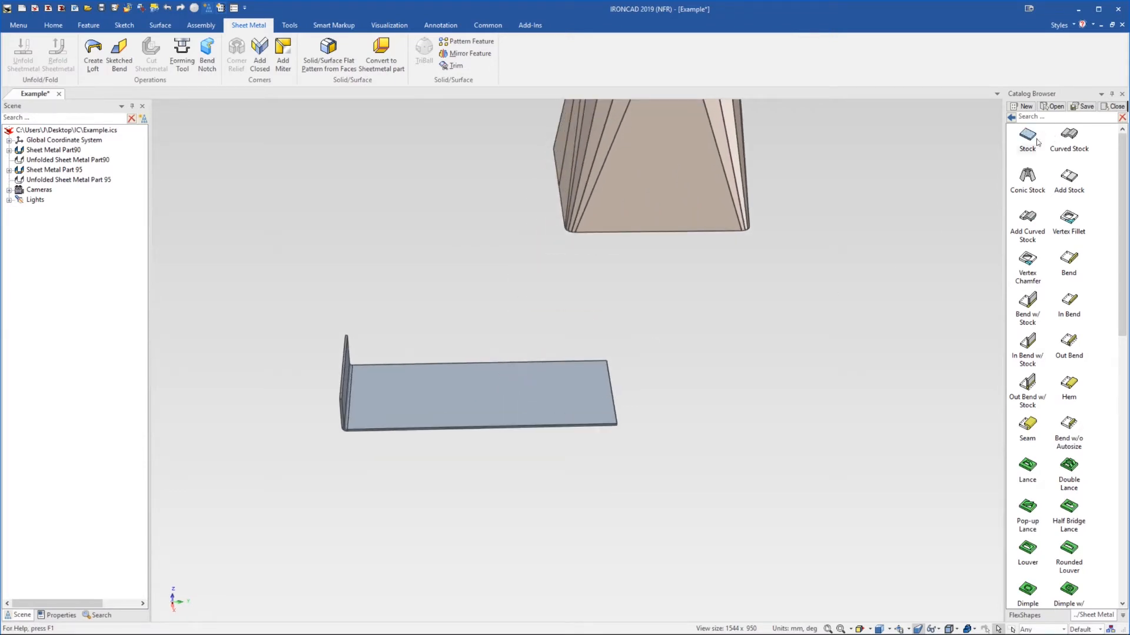
{"action": "left_click_drag", "start_coordinate": [1027, 140], "coordinate": [746, 405]}
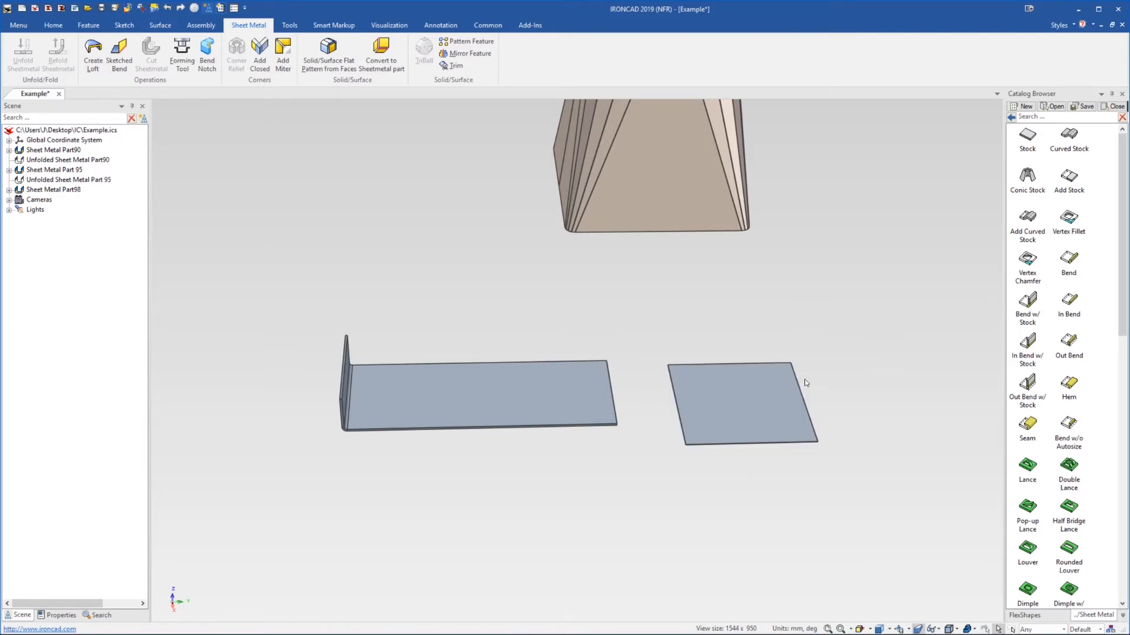
{"action": "left_click", "coordinate": [781, 390]}
{"action": "key", "text": "Delete"}
Create a new 2D sketch placed on the large flat face of the bracket, opposite its upright flange's end
{"action": "left_click", "coordinate": [482, 396]}
{"action": "scroll", "coordinate": [488, 394], "scroll_direction": "up", "scroll_amount": 3}
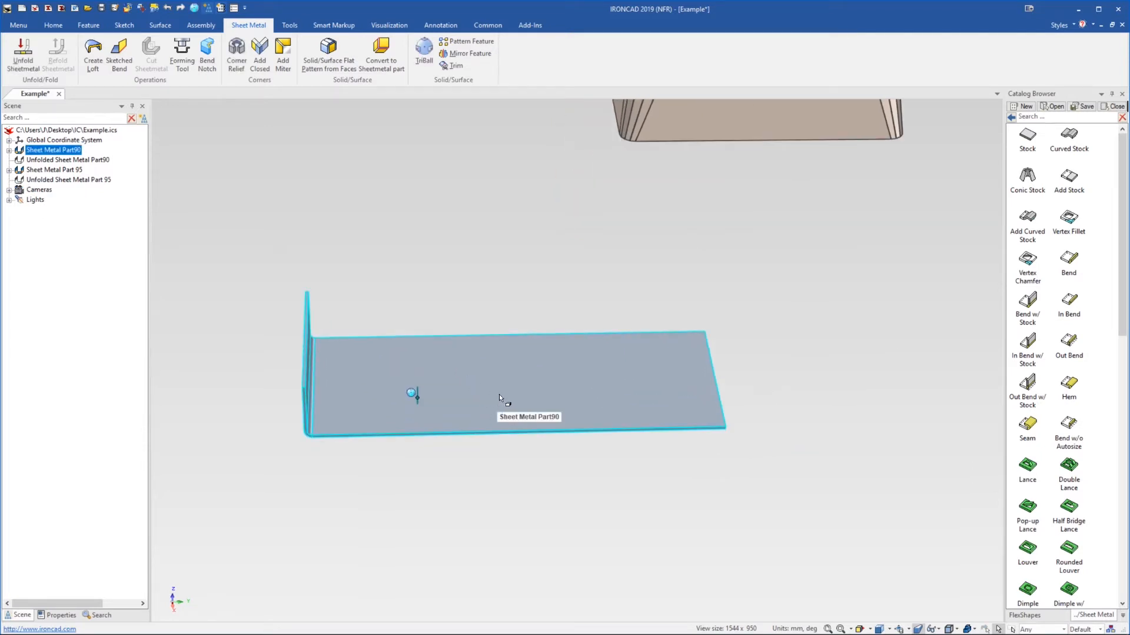
{"action": "left_click", "coordinate": [503, 457]}
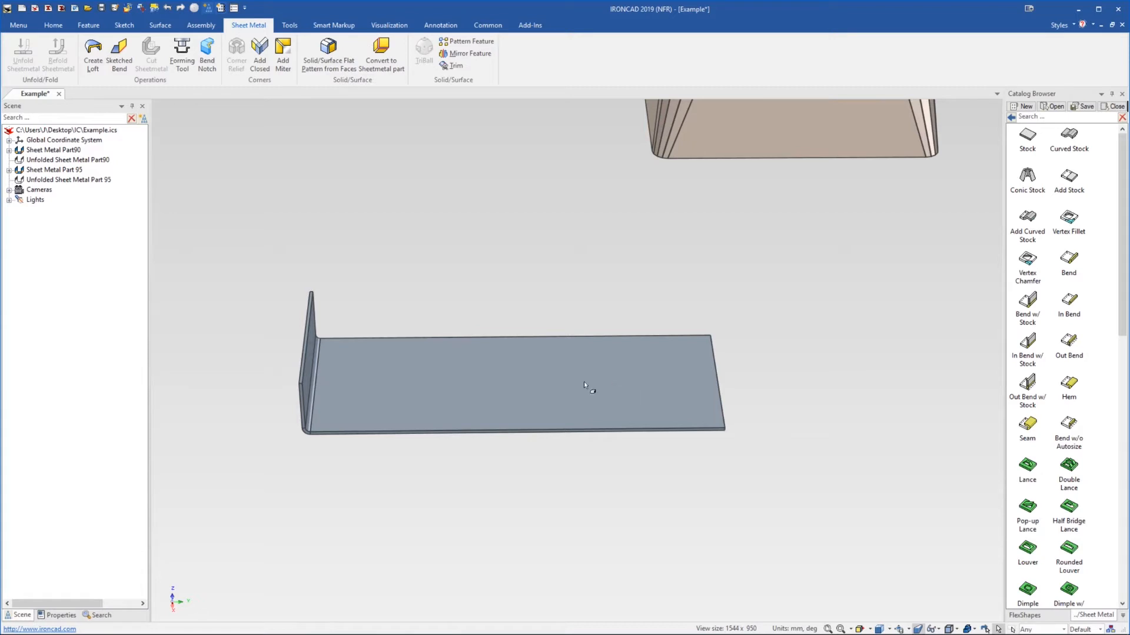
{"action": "left_click", "coordinate": [128, 26]}
{"action": "left_click", "coordinate": [26, 66]}
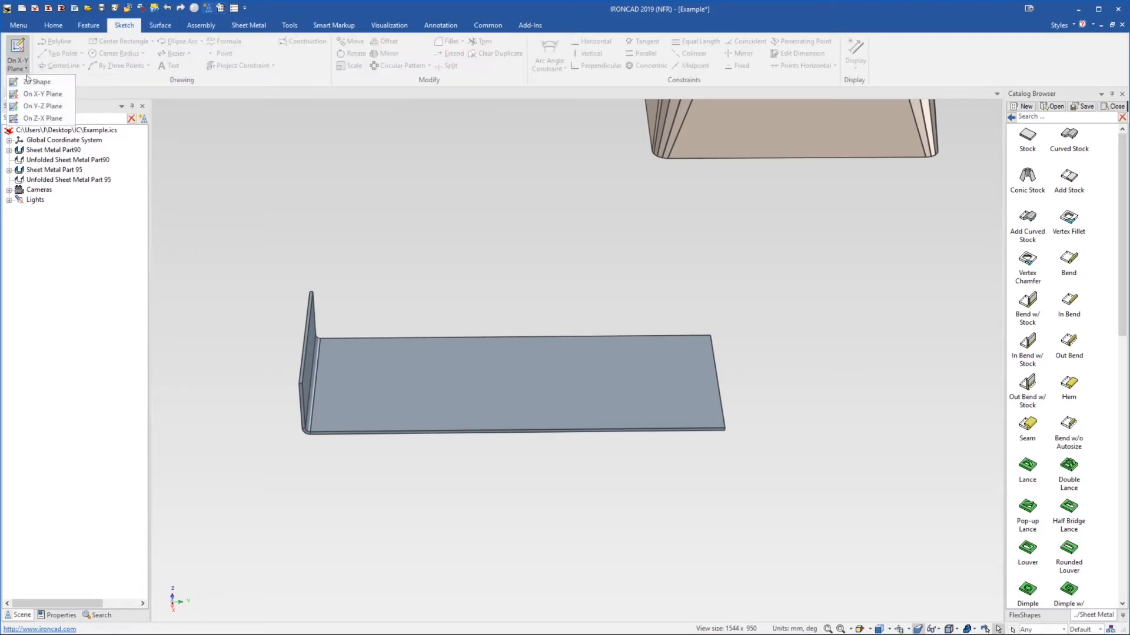
{"action": "left_click", "coordinate": [26, 79]}
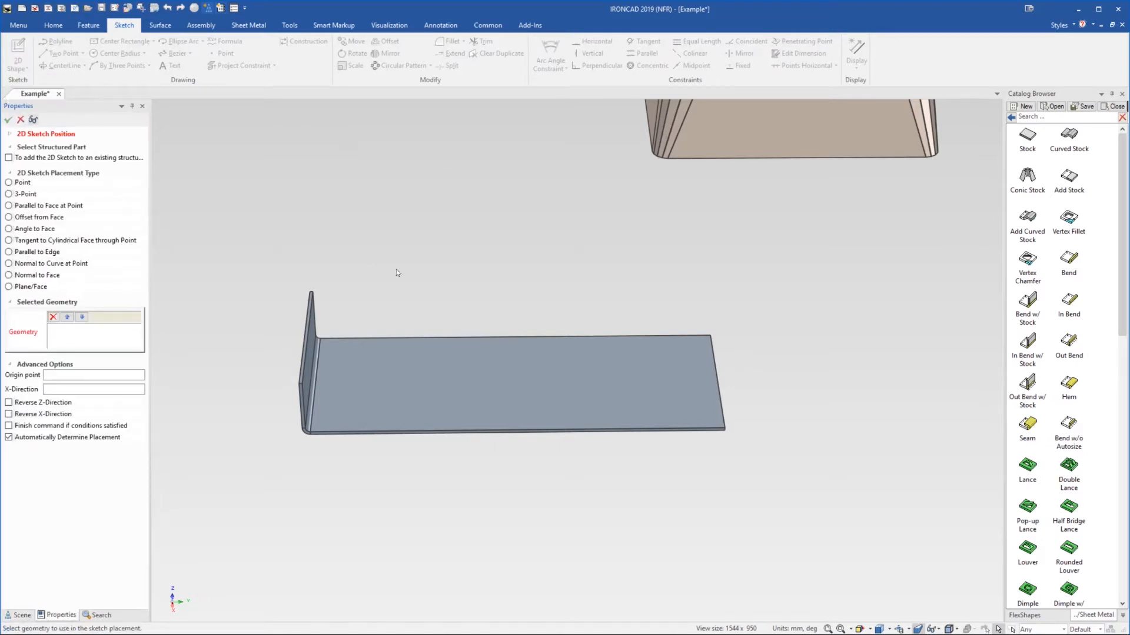
{"action": "left_click", "coordinate": [636, 387]}
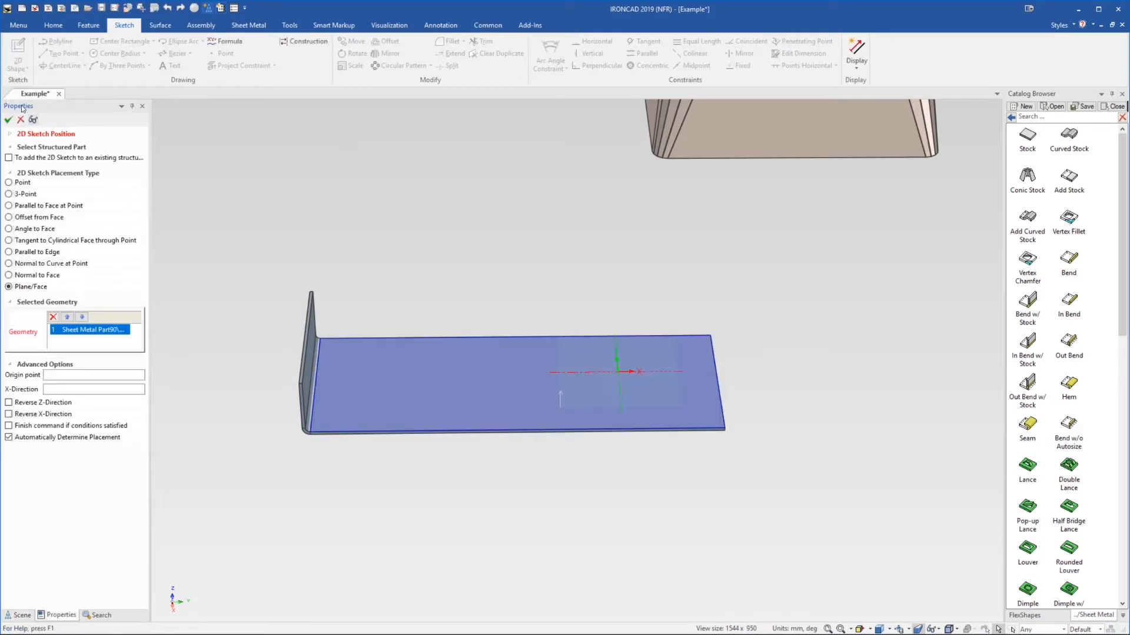
{"action": "left_click", "coordinate": [10, 120]}
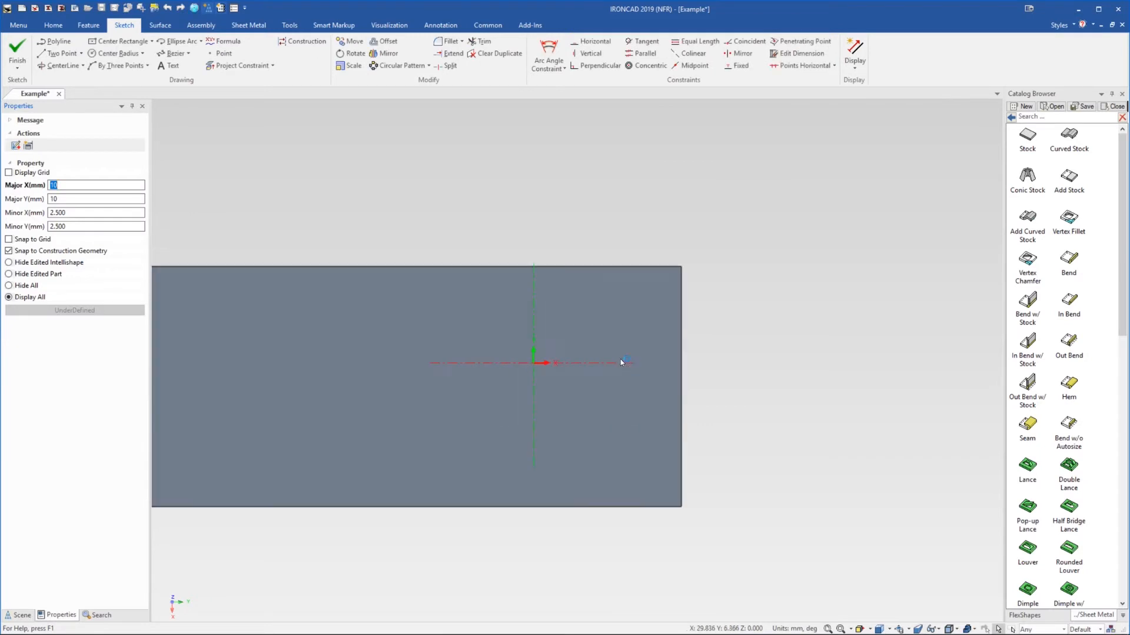
Sketch two vertical lines, about 95 mm and 97 mm long, across the full width near the bracket's free end, and finish the sketch
{"action": "left_click", "coordinate": [61, 53]}
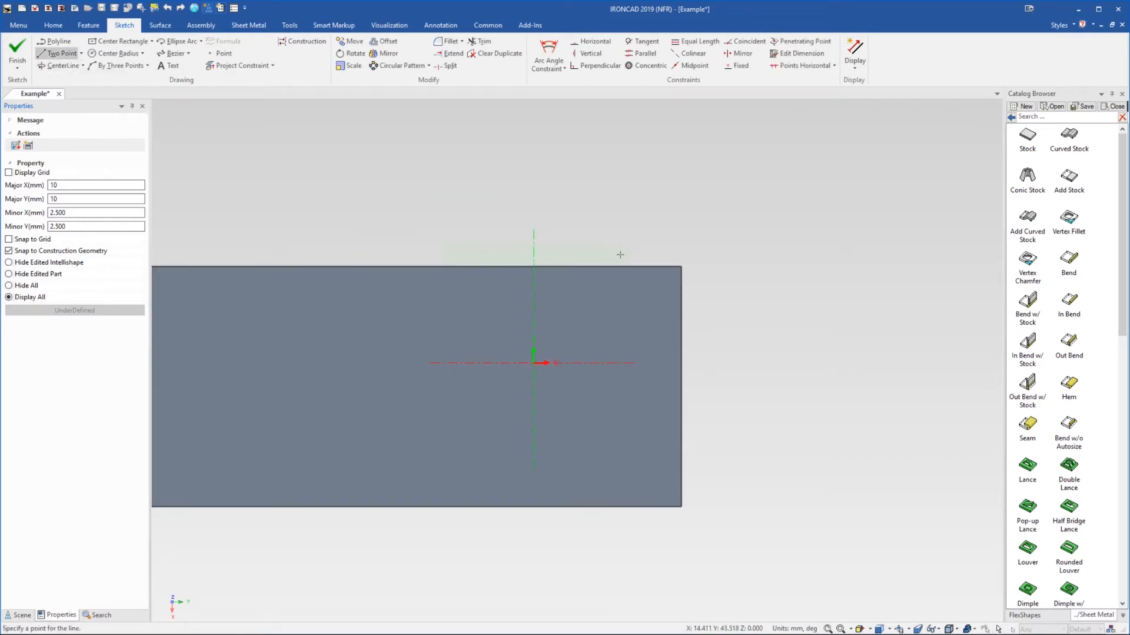
{"action": "left_click", "coordinate": [600, 247]}
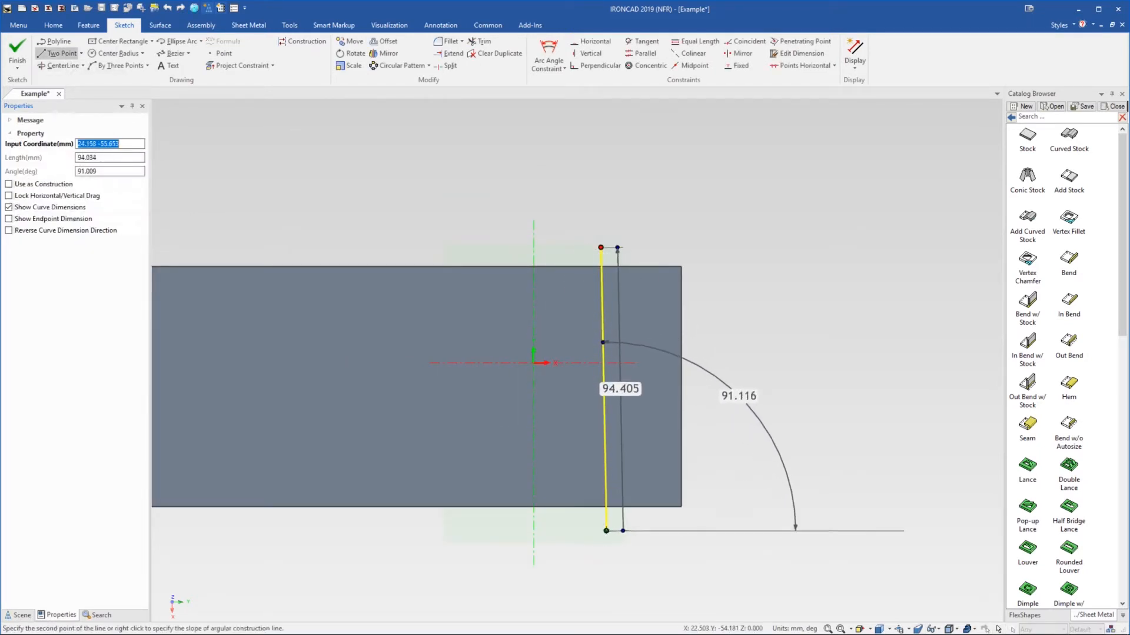
{"action": "left_click", "coordinate": [601, 532]}
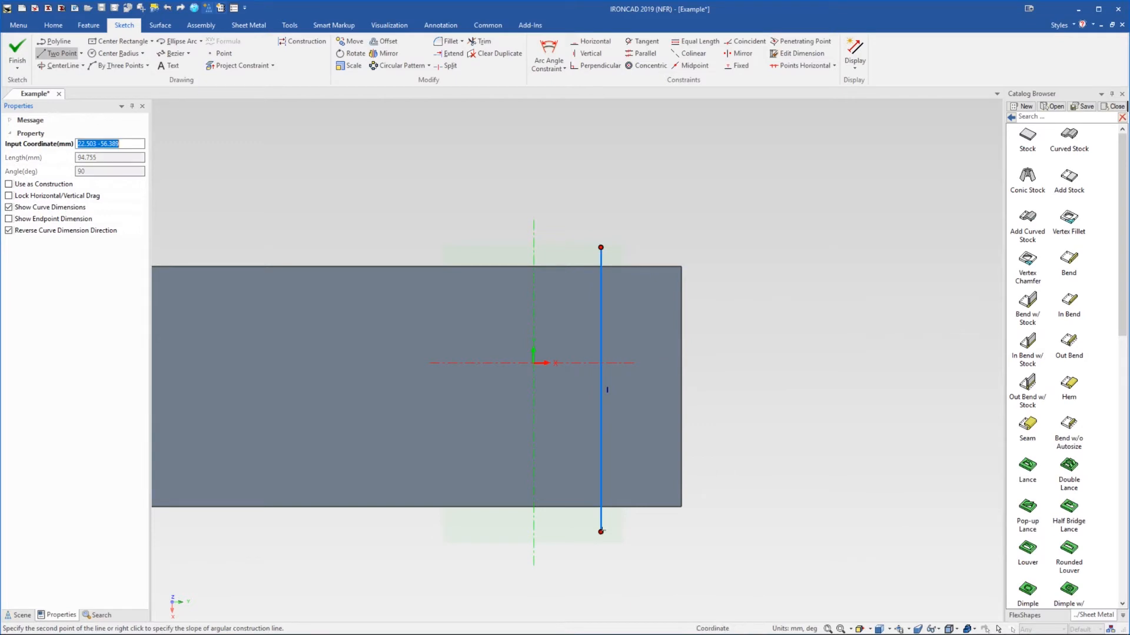
{"action": "left_click", "coordinate": [481, 247]}
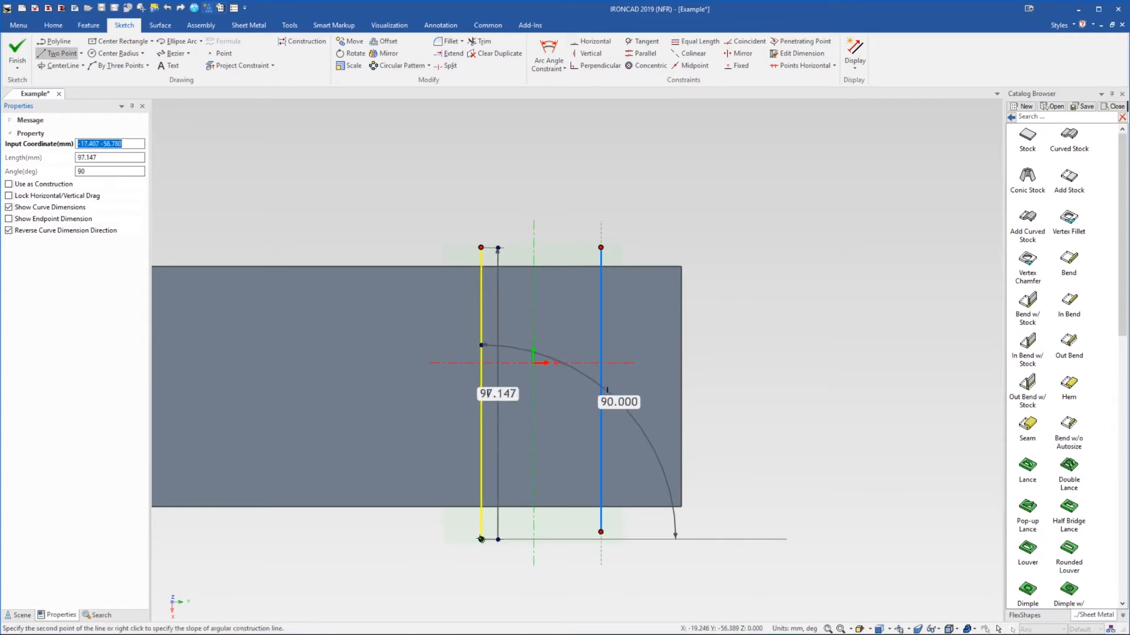
{"action": "left_click", "coordinate": [481, 538]}
{"action": "left_click", "coordinate": [17, 52]}
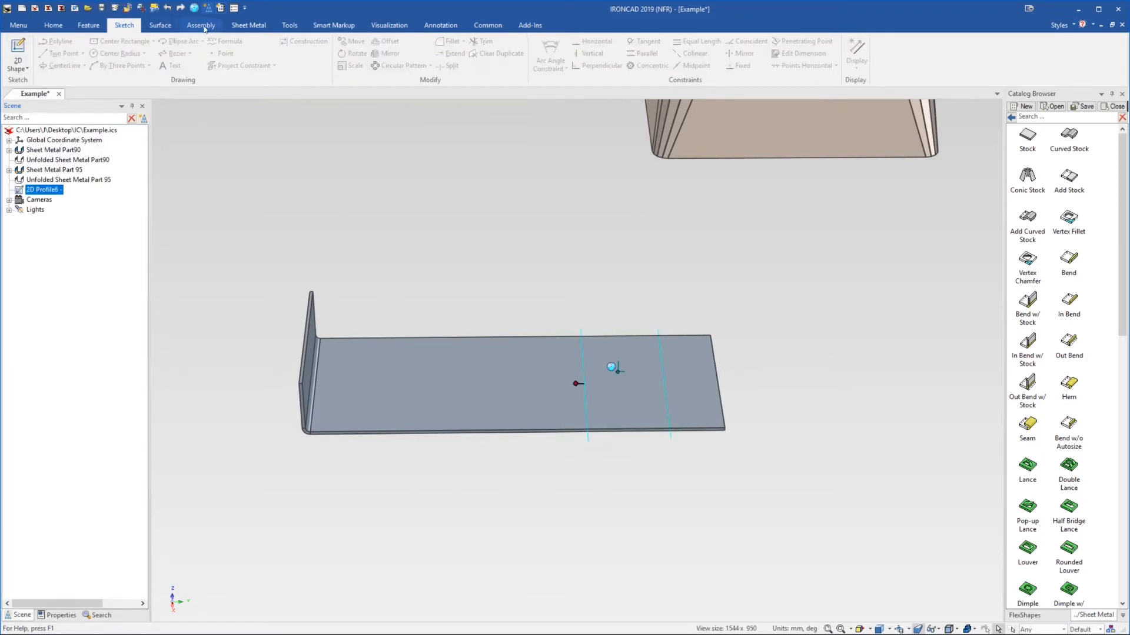
Start a Sketched Bend on the bracket's flat face, using the two-line sketch as bend lines and the main base face as fixed geometry
{"action": "left_click", "coordinate": [247, 25]}
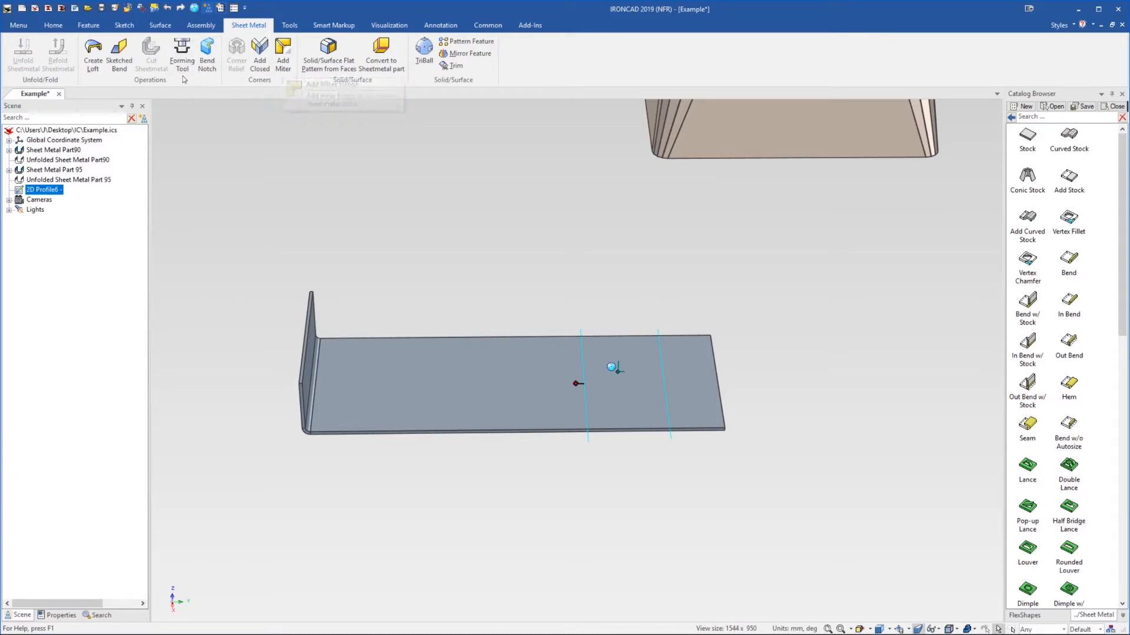
{"action": "left_click", "coordinate": [129, 59]}
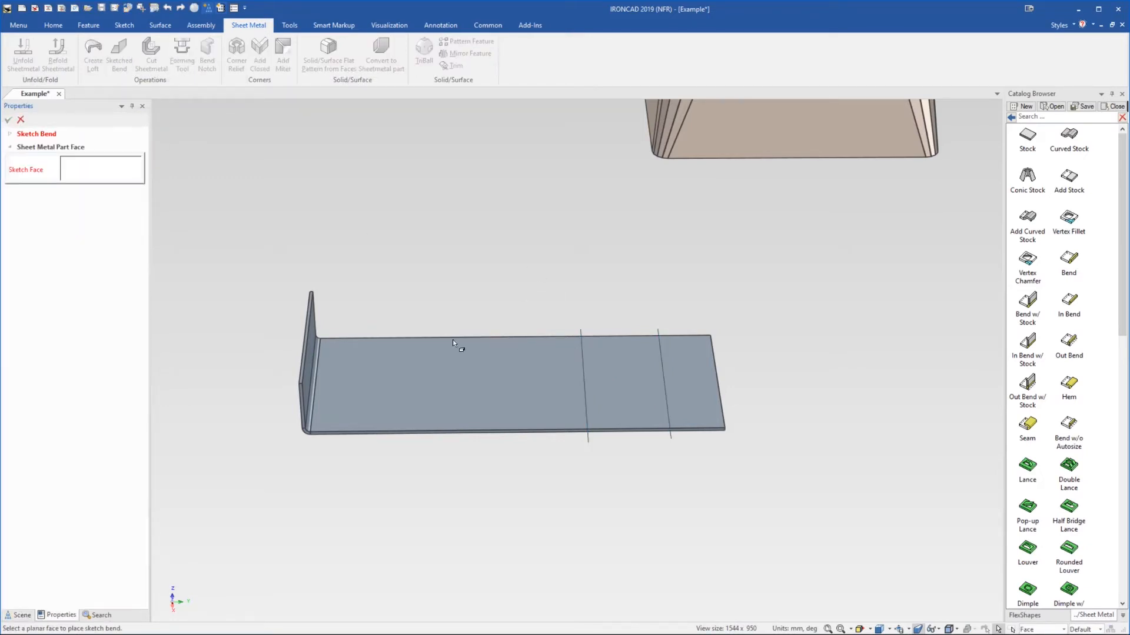
{"action": "left_click", "coordinate": [501, 376]}
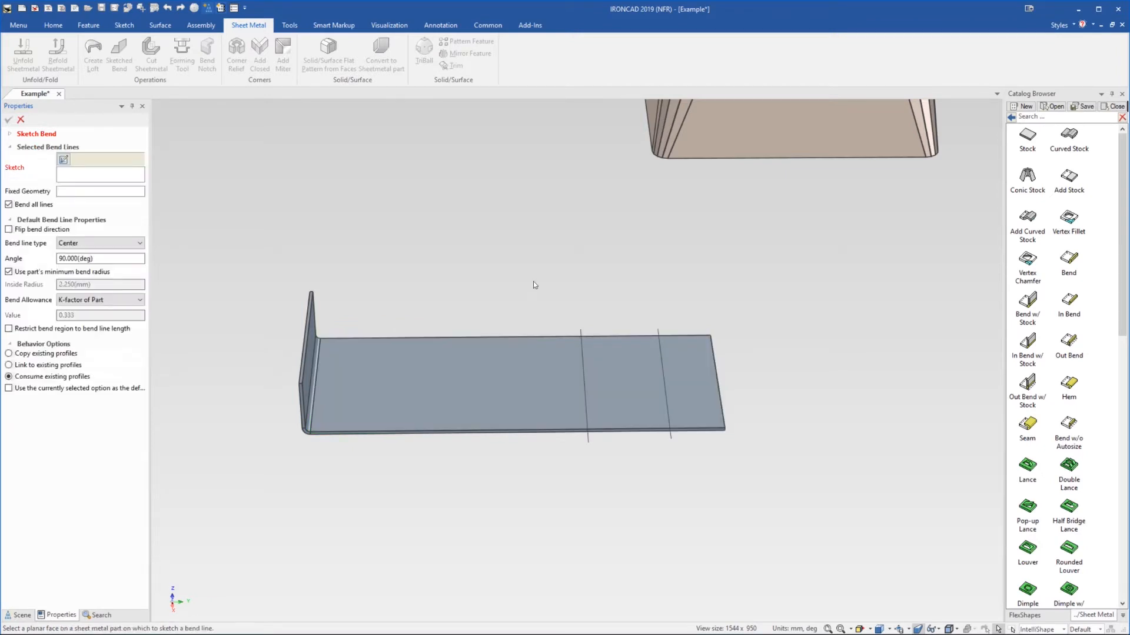
{"action": "left_click", "coordinate": [583, 336]}
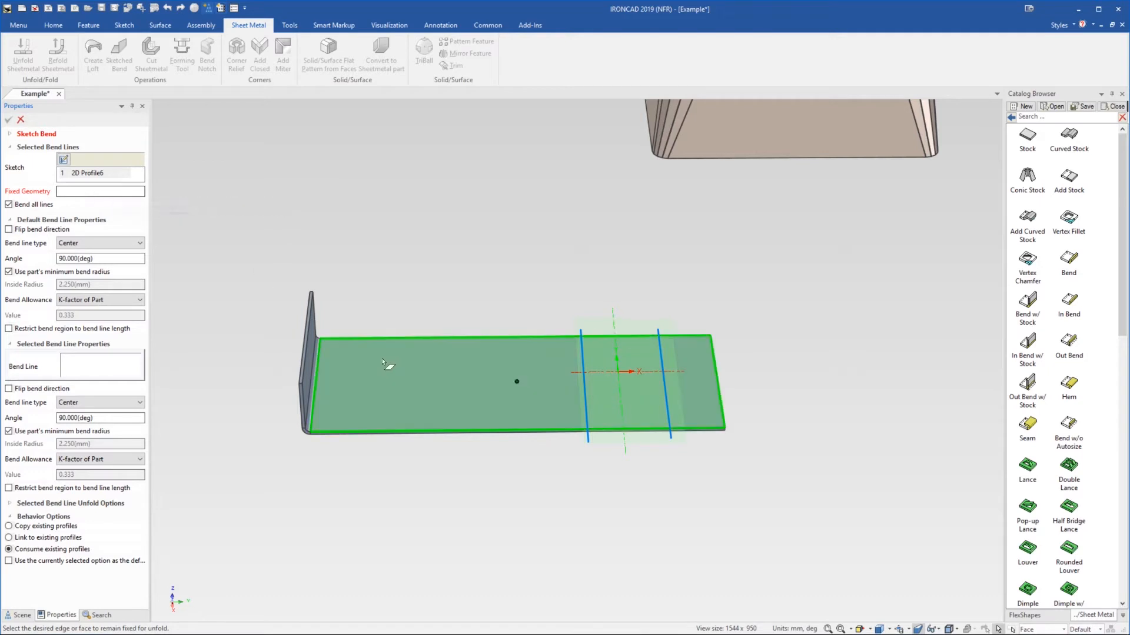
{"action": "left_click", "coordinate": [462, 380]}
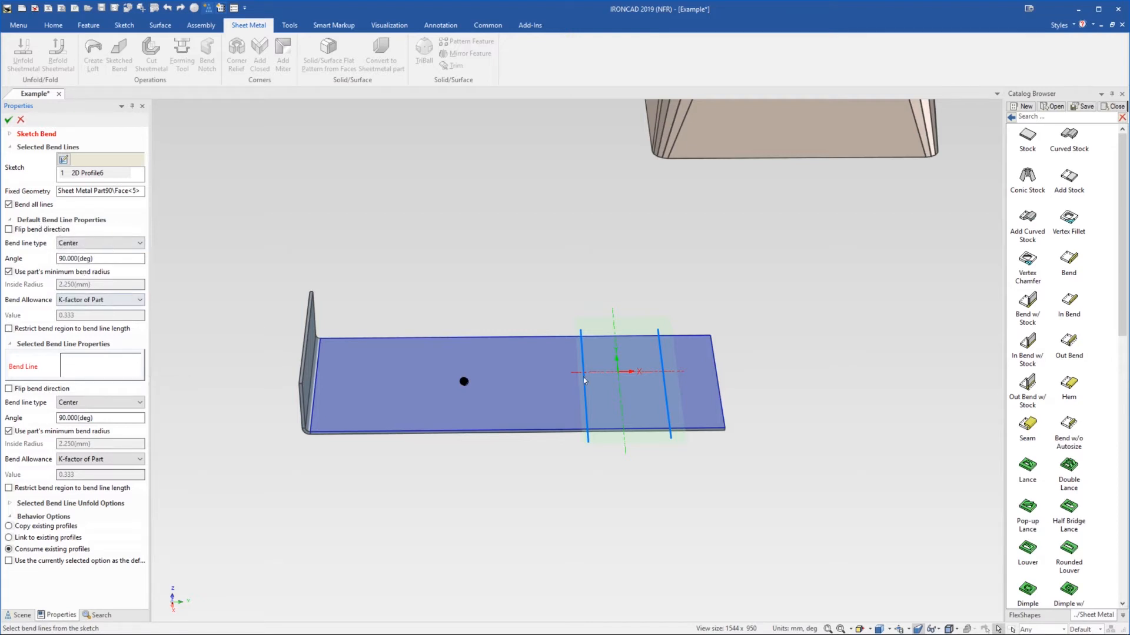
Select both bend lines, set the angle of the line nearest the free end to 45 degrees, and create the bends
{"action": "left_click", "coordinate": [586, 415]}
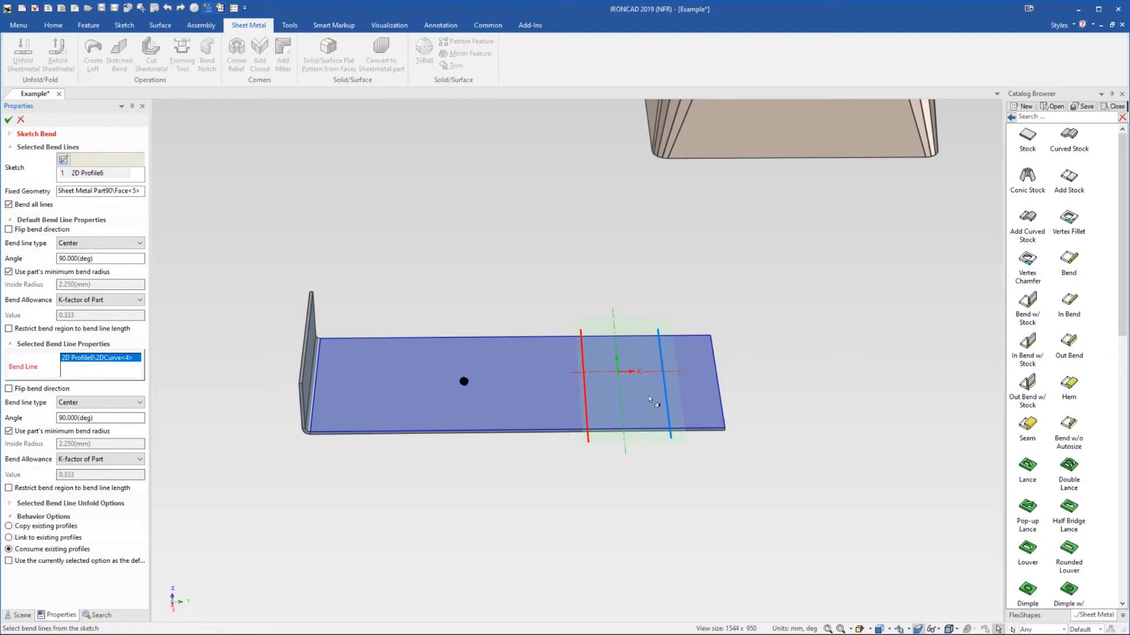
{"action": "left_click", "coordinate": [668, 403]}
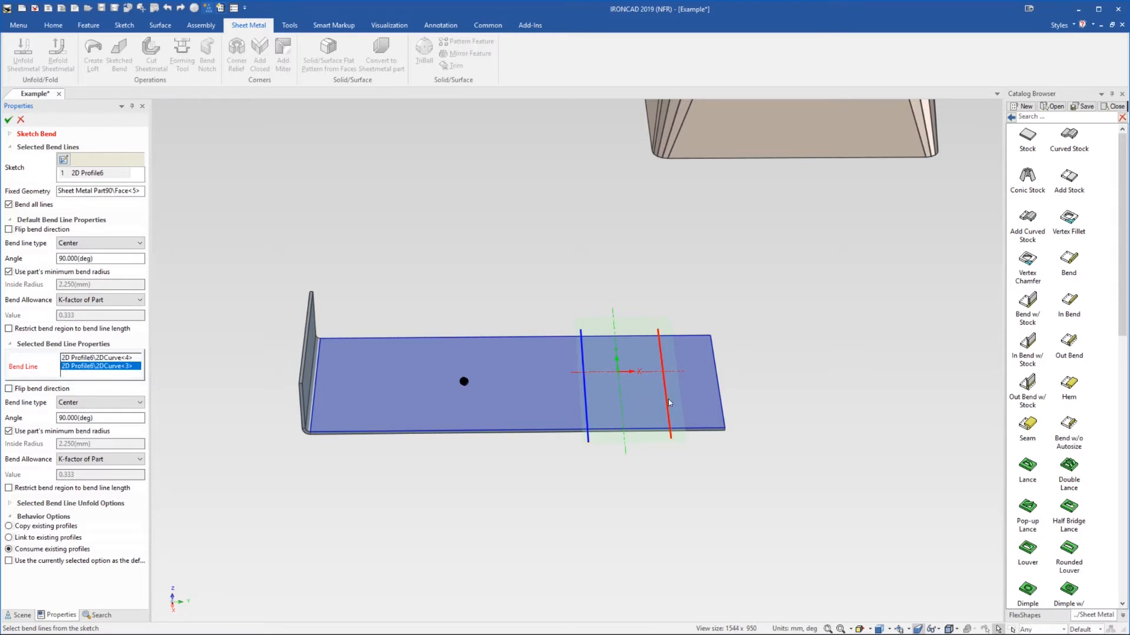
{"action": "left_click", "coordinate": [83, 358]}
{"action": "left_click", "coordinate": [84, 367]}
{"action": "double_click", "coordinate": [66, 417]}
{"action": "type", "text": "45"}
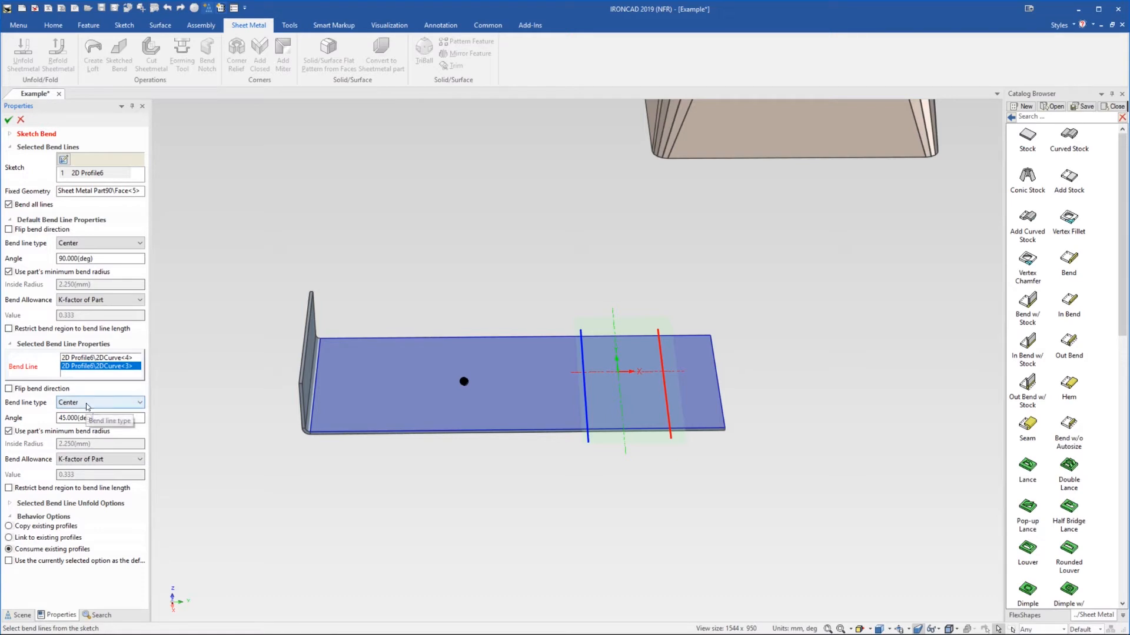
{"action": "left_click", "coordinate": [9, 120]}
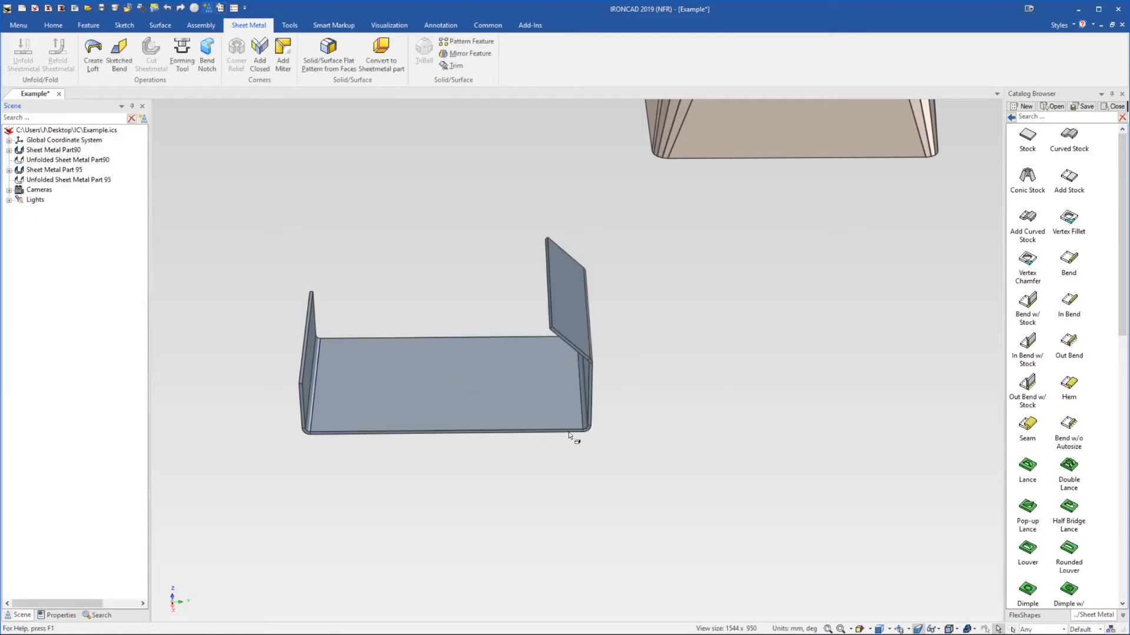
{"action": "mouse_move", "coordinate": [540, 406]}
{"action": "left_mouse_down"}
{"action": "mouse_move", "coordinate": [532, 371]}
{"action": "mouse_move", "coordinate": [466, 330]}
{"action": "mouse_move", "coordinate": [477, 380]}
{"action": "mouse_move", "coordinate": [575, 382]}
{"action": "mouse_move", "coordinate": [534, 391]}
{"action": "left_mouse_up"}
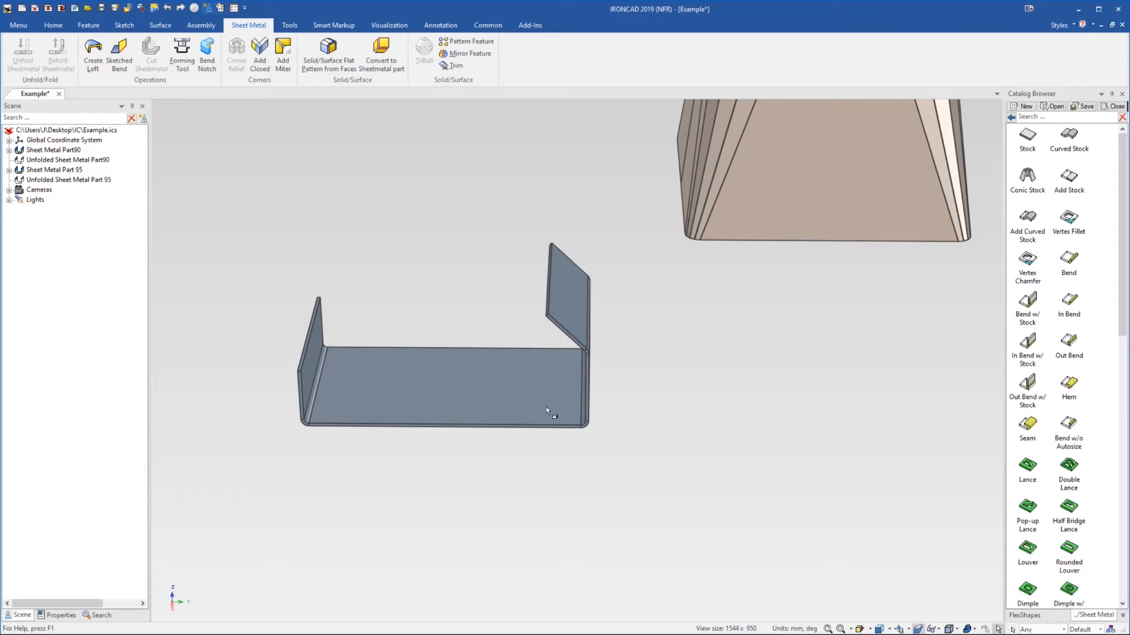
{"action": "left_click", "coordinate": [531, 366]}
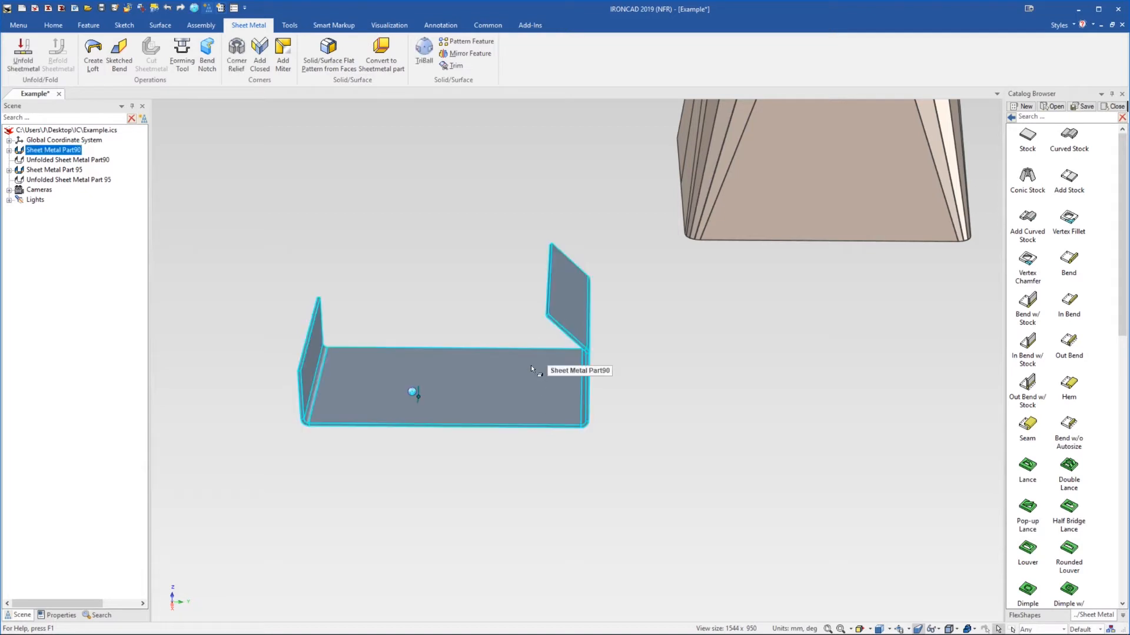
{"action": "left_click", "coordinate": [575, 487]}
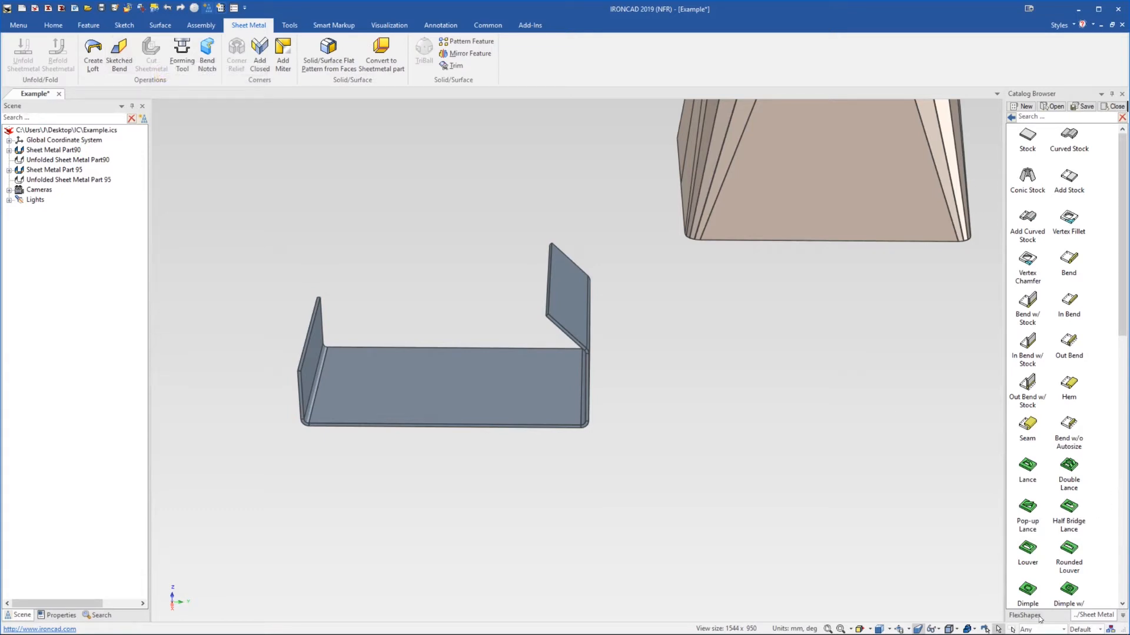
Go back to the basic shapes catalog and place a Block on the bracket's base as a separate part
{"action": "left_click", "coordinate": [1011, 117]}
{"action": "scroll", "coordinate": [519, 442], "scroll_direction": "down", "scroll_amount": 2}
{"action": "scroll", "coordinate": [518, 341], "scroll_direction": "down", "scroll_amount": 2}
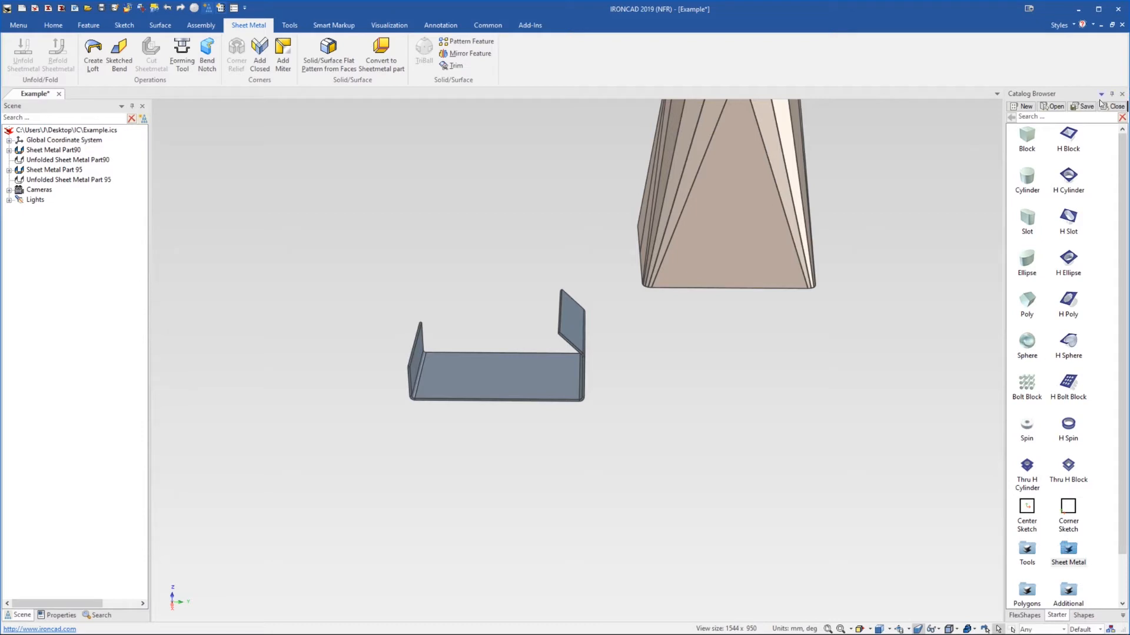
{"action": "right_click_drag", "start_coordinate": [1026, 127], "coordinate": [515, 389]}
{"action": "left_click", "coordinate": [551, 408]}
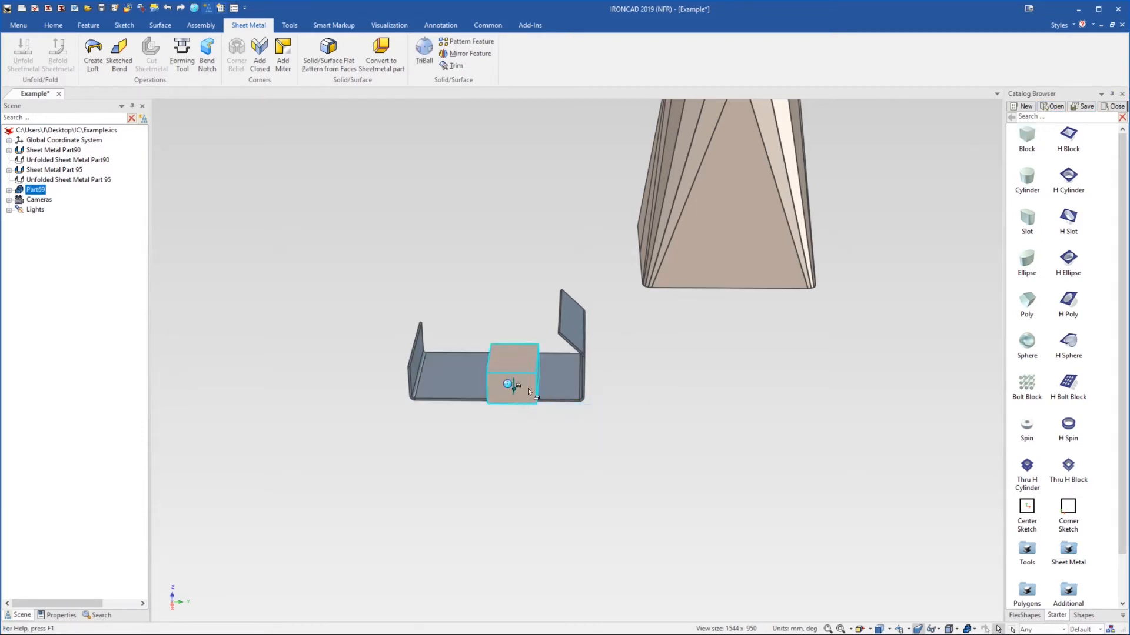
Resize the block to extend below the base, out past the newly bent end, and above the angled flange
{"action": "scroll", "coordinate": [532, 386], "scroll_direction": "up", "scroll_amount": 3}
{"action": "left_click", "coordinate": [548, 372]}
{"action": "middle_click_drag", "start_coordinate": [548, 372], "coordinate": [535, 421]}
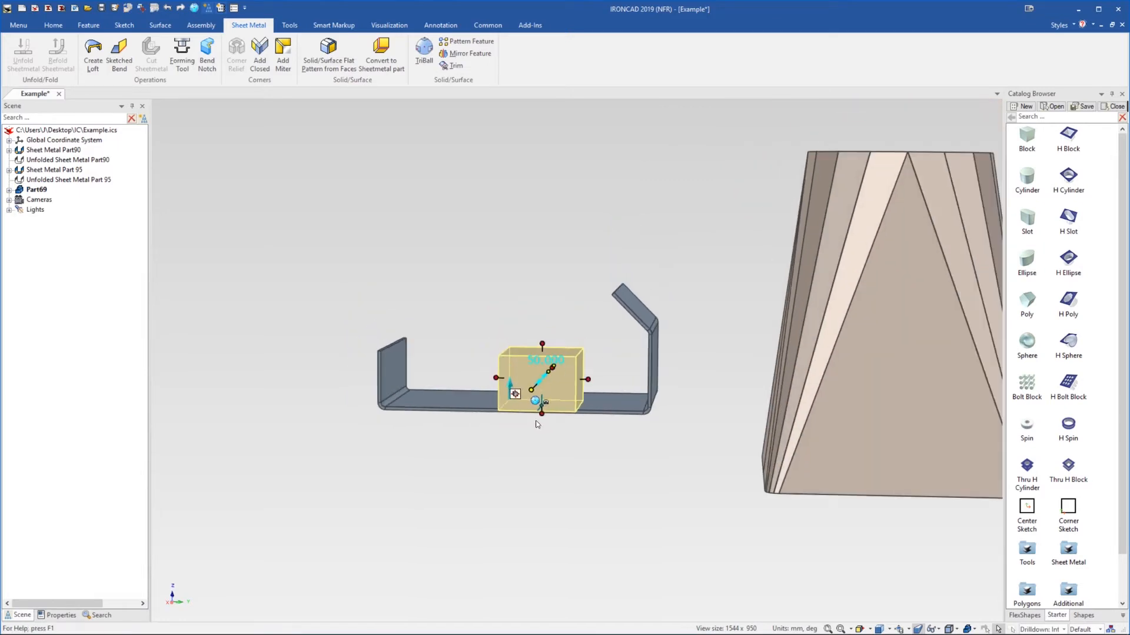
{"action": "left_click_drag", "start_coordinate": [541, 414], "coordinate": [542, 448]}
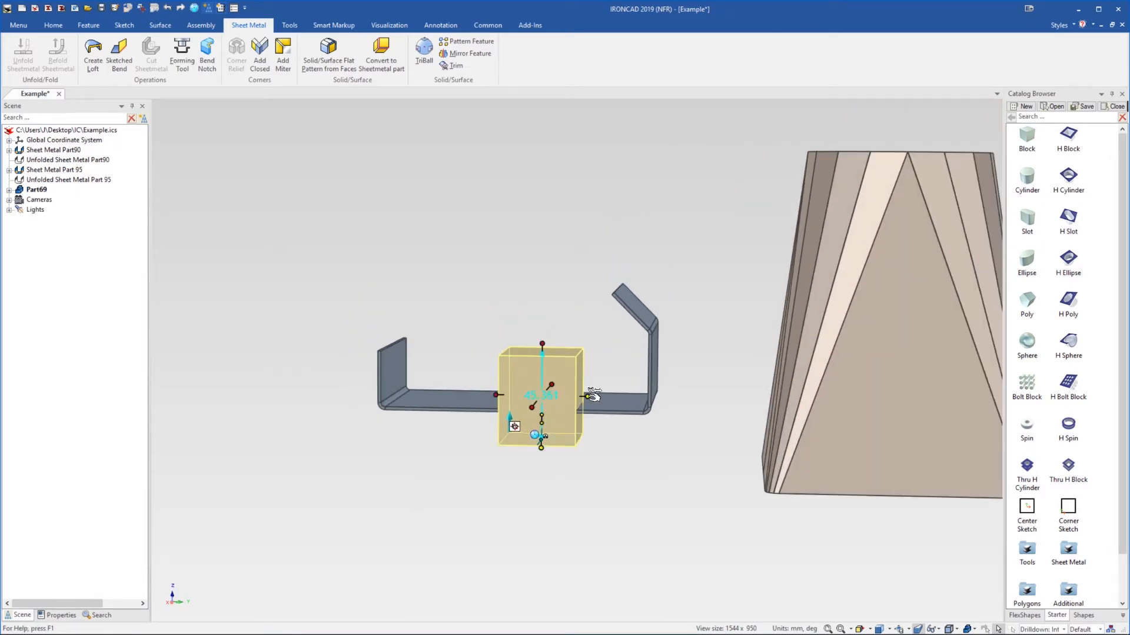
{"action": "left_click_drag", "start_coordinate": [590, 396], "coordinate": [724, 388]}
{"action": "left_click_drag", "start_coordinate": [609, 348], "coordinate": [630, 259]}
{"action": "left_click", "coordinate": [680, 233]}
Select the bent sheet metal bracket and the overlapping block together
{"action": "middle_click_drag", "start_coordinate": [680, 233], "coordinate": [421, 383]}
{"action": "left_click", "coordinate": [422, 379]}
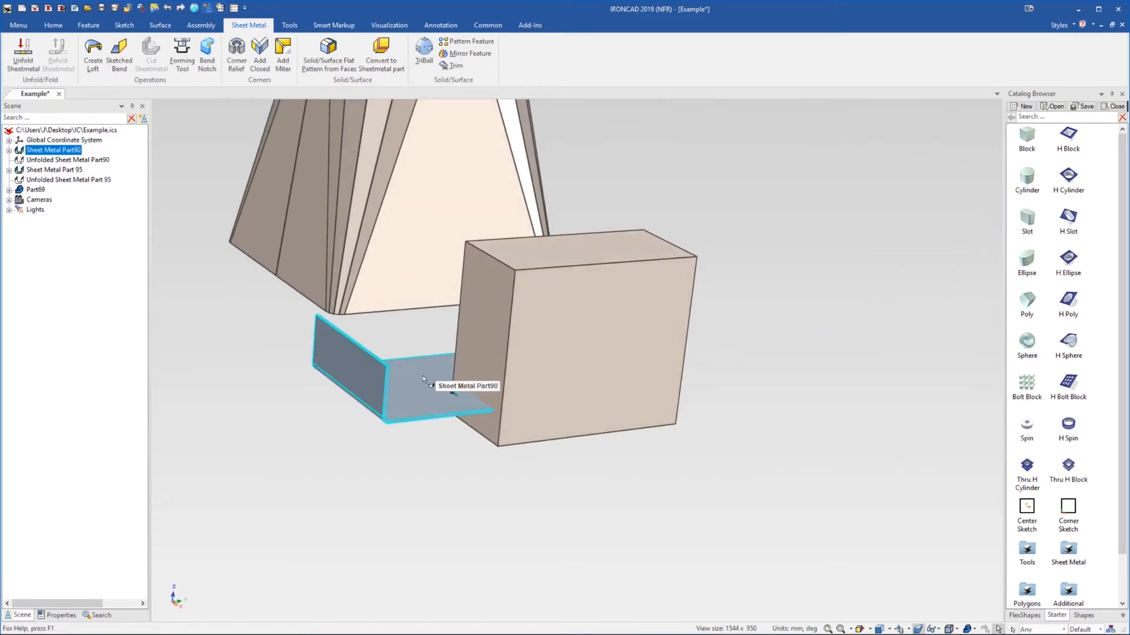
{"action": "left_click", "coordinate": [551, 340], "text": "shift"}
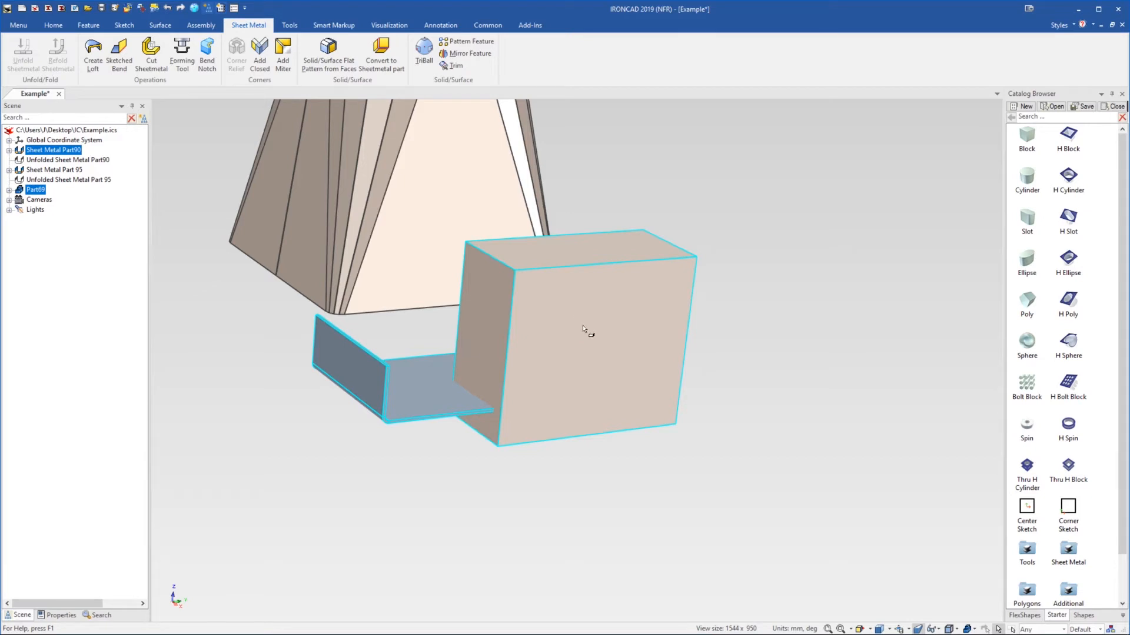
Cut the sheet metal bracket with the selected block, and hide the block
{"action": "middle_click_drag", "start_coordinate": [587, 327], "coordinate": [559, 380]}
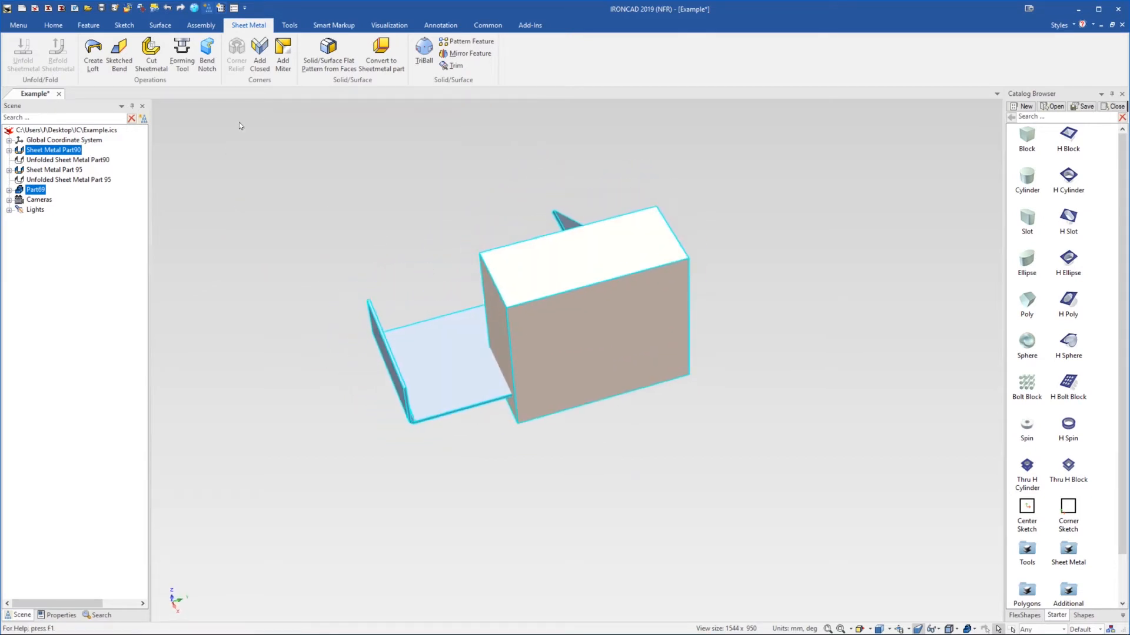
{"action": "left_click", "coordinate": [167, 59]}
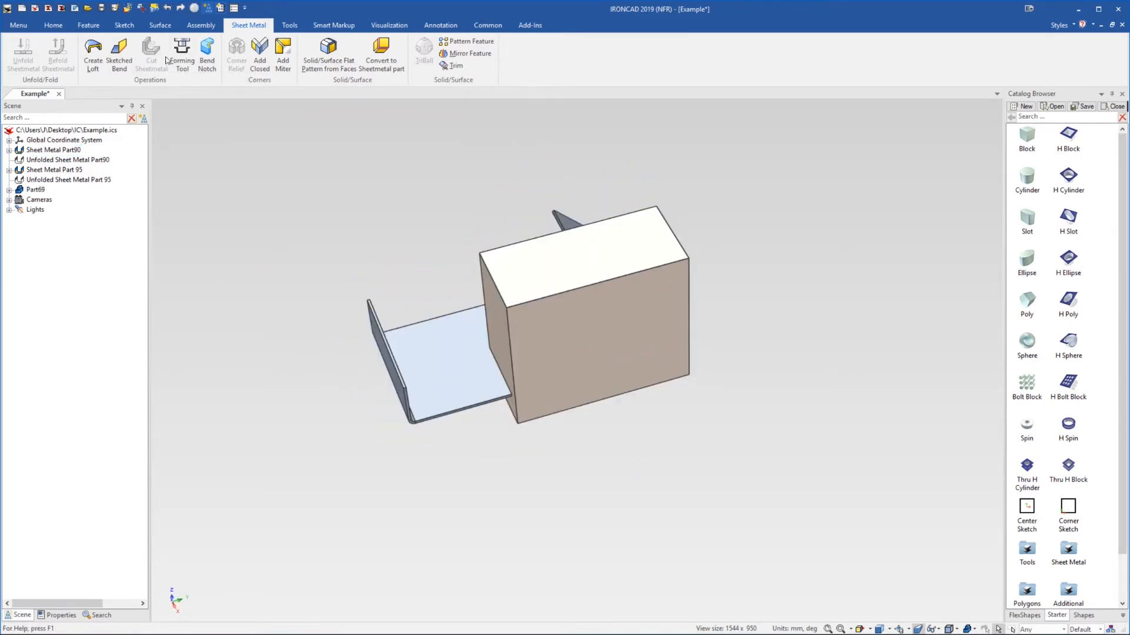
{"action": "left_click", "coordinate": [536, 363]}
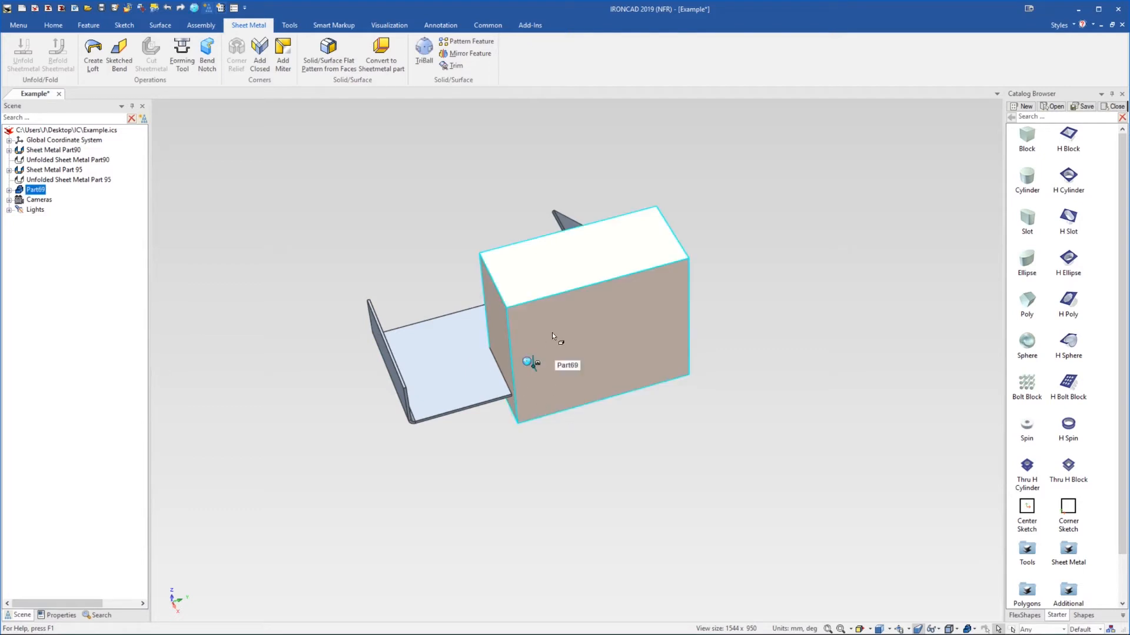
{"action": "right_click", "coordinate": [535, 363]}
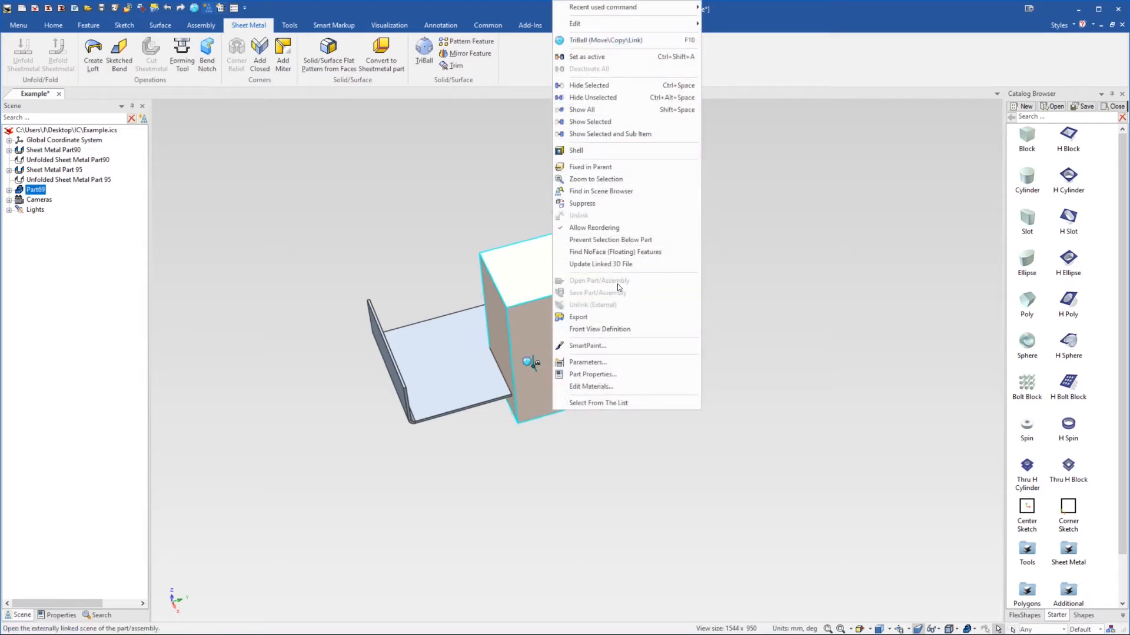
{"action": "left_click", "coordinate": [613, 86]}
Unfold the cut bracket into its flat pattern and refold it
{"action": "middle_click_drag", "start_coordinate": [582, 330], "coordinate": [522, 329]}
{"action": "left_click", "coordinate": [519, 333]}
{"action": "right_click", "coordinate": [519, 333]}
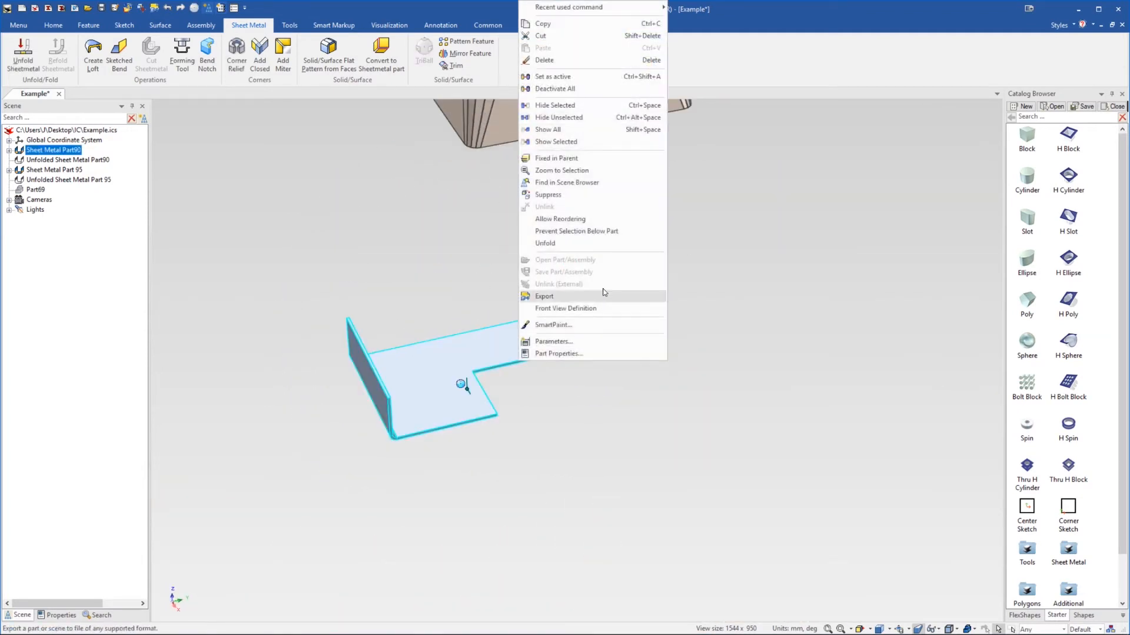
{"action": "left_click", "coordinate": [606, 242]}
{"action": "left_click", "coordinate": [533, 367]}
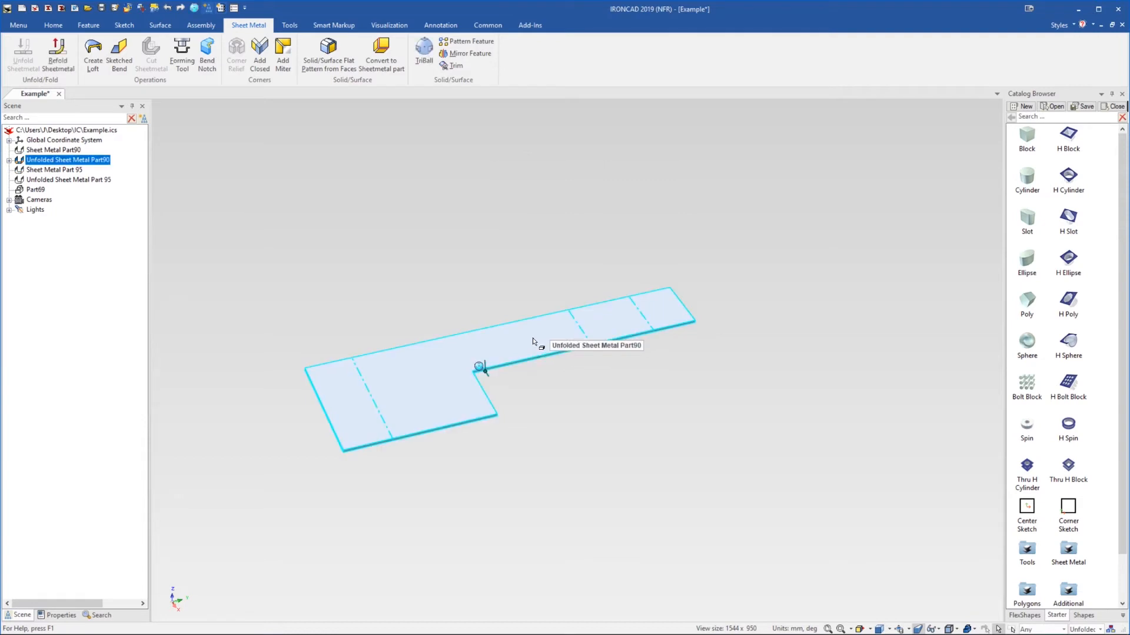
{"action": "right_click", "coordinate": [533, 366]}
{"action": "left_click", "coordinate": [592, 255]}
{"action": "middle_click_drag", "start_coordinate": [542, 328], "coordinate": [522, 328]}
Delete the square-to-round sheet metal loft above the bracket along with its linked unfolded part
{"action": "scroll", "coordinate": [584, 383], "scroll_direction": "down", "scroll_amount": 5}
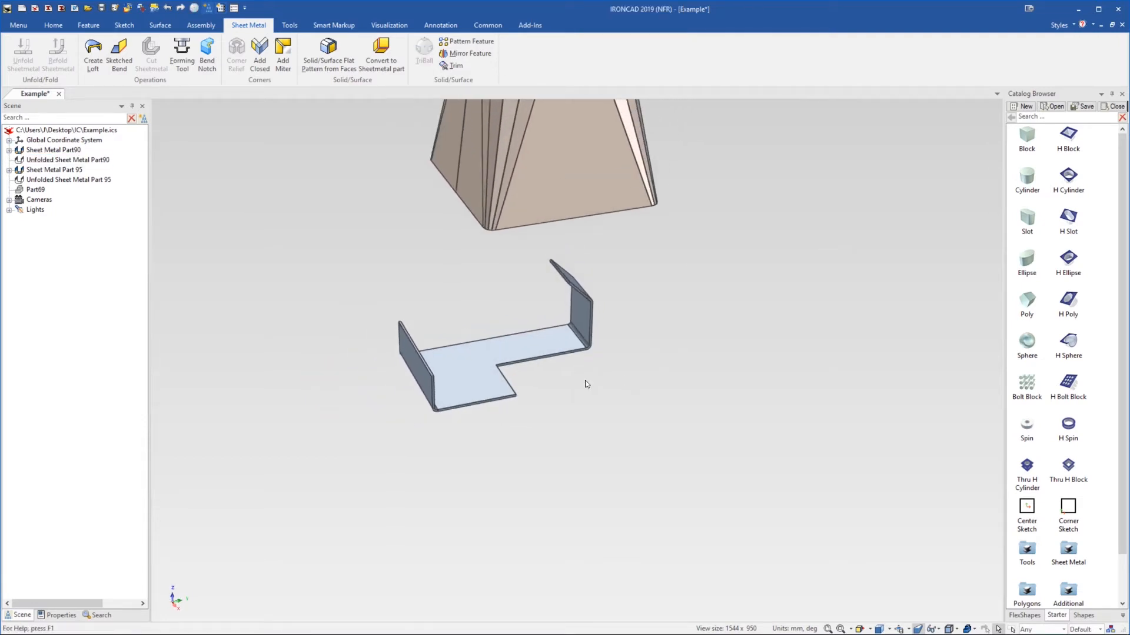
{"action": "left_click", "coordinate": [571, 270]}
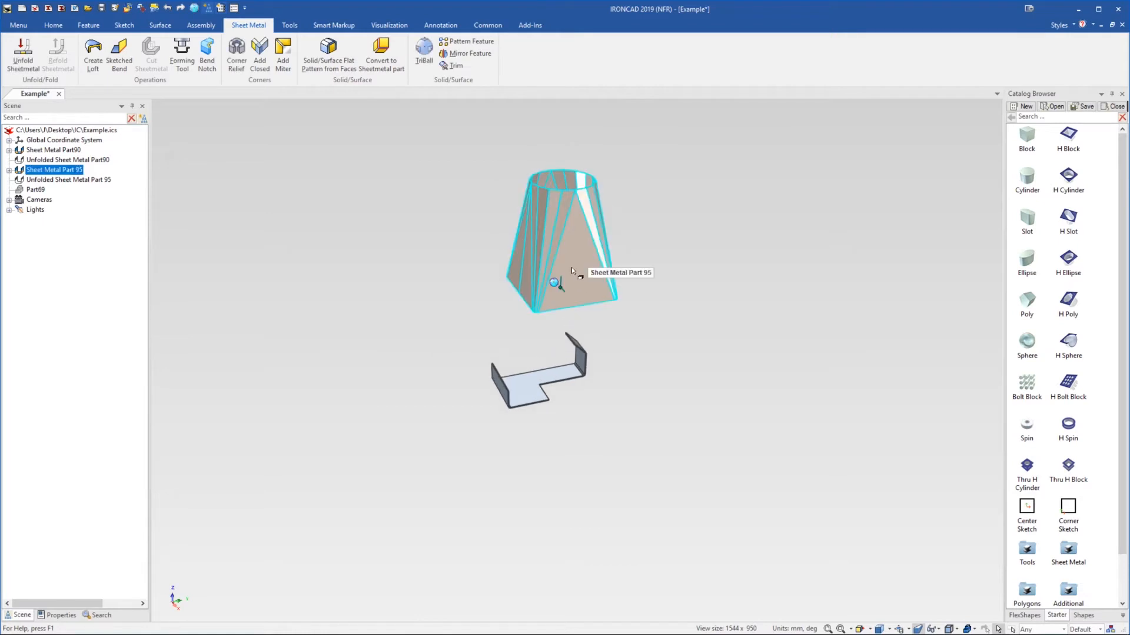
{"action": "key", "text": "Delete"}
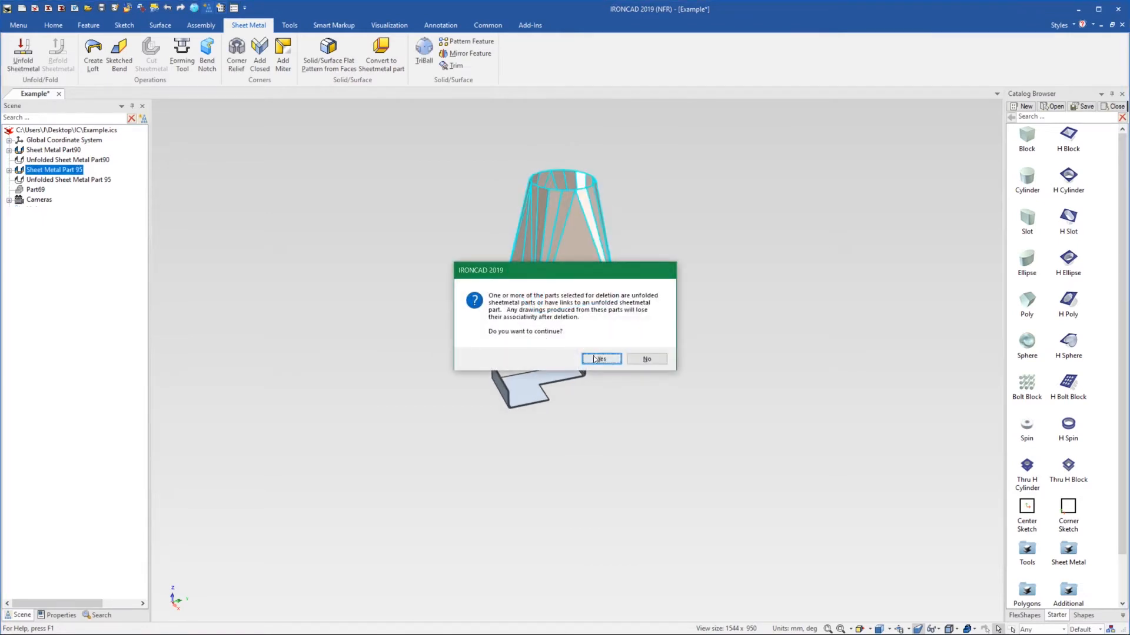
{"action": "left_click", "coordinate": [594, 355]}
{"action": "scroll", "coordinate": [541, 371], "scroll_direction": "up", "scroll_amount": 3}
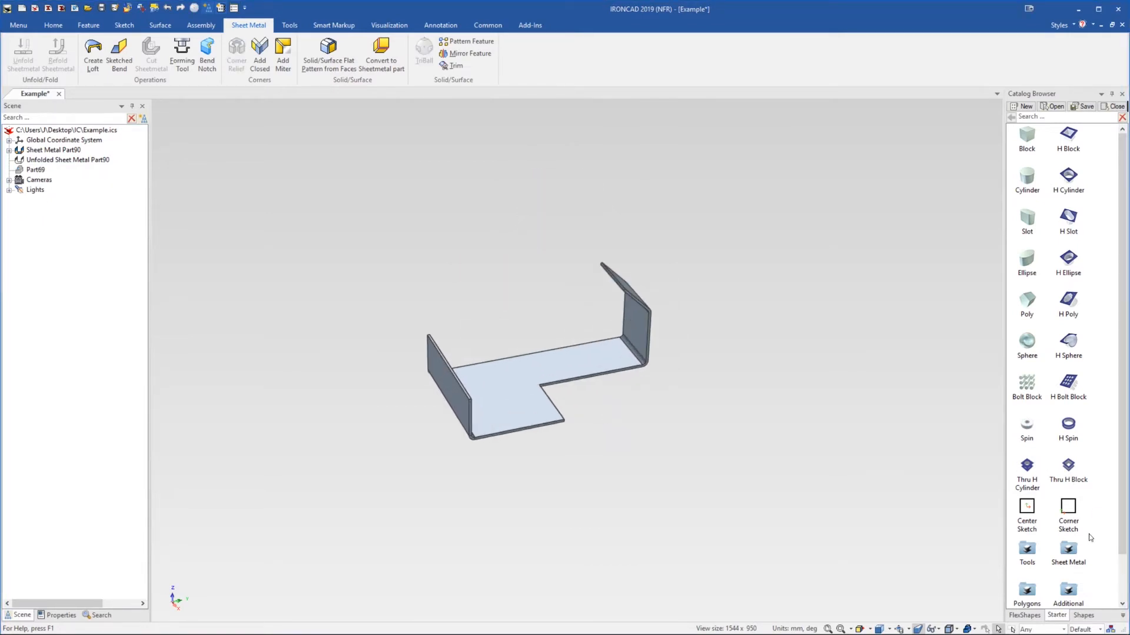
Place a flat Stock from the Sheet Metal catalog as a new part beside the bracket
{"action": "double_click", "coordinate": [1067, 549]}
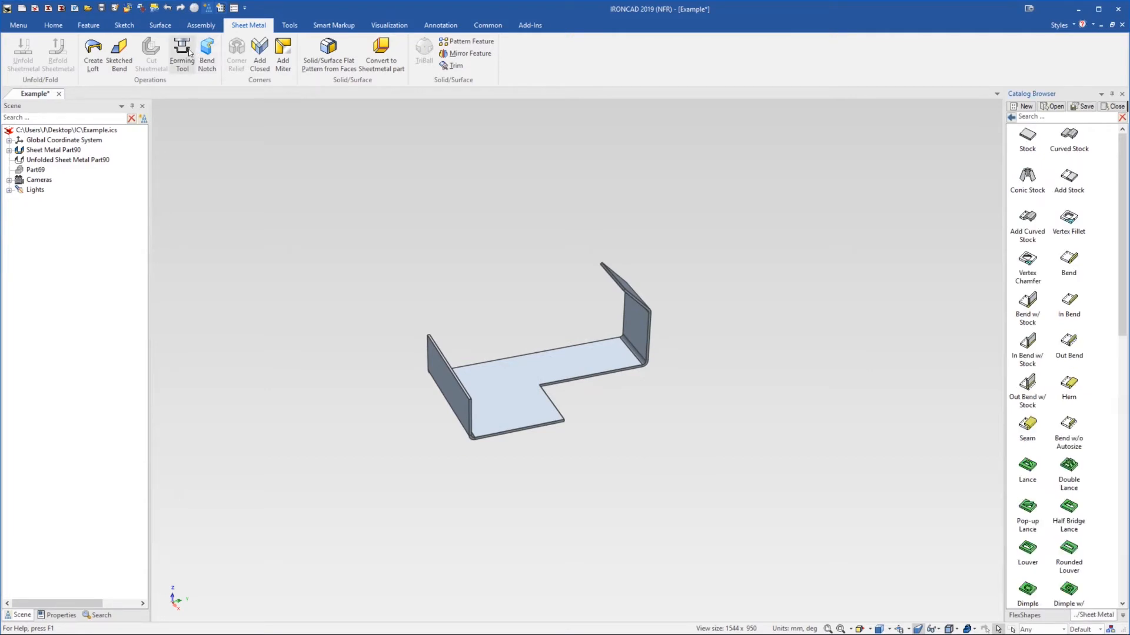
{"action": "left_click_drag", "start_coordinate": [1027, 135], "coordinate": [773, 344]}
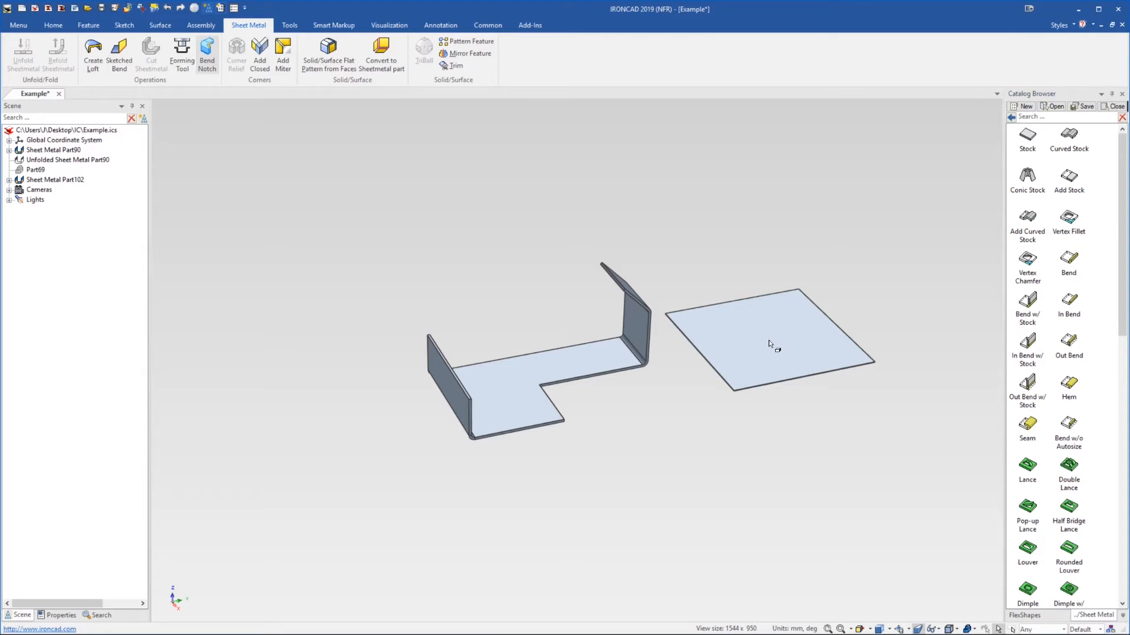
{"action": "scroll", "coordinate": [768, 345], "scroll_direction": "up", "scroll_amount": 4}
Stretch the flat stock to about 153 mm in one direction and widen it in the other direction
{"action": "left_click", "coordinate": [750, 396]}
{"action": "left_click", "coordinate": [753, 422]}
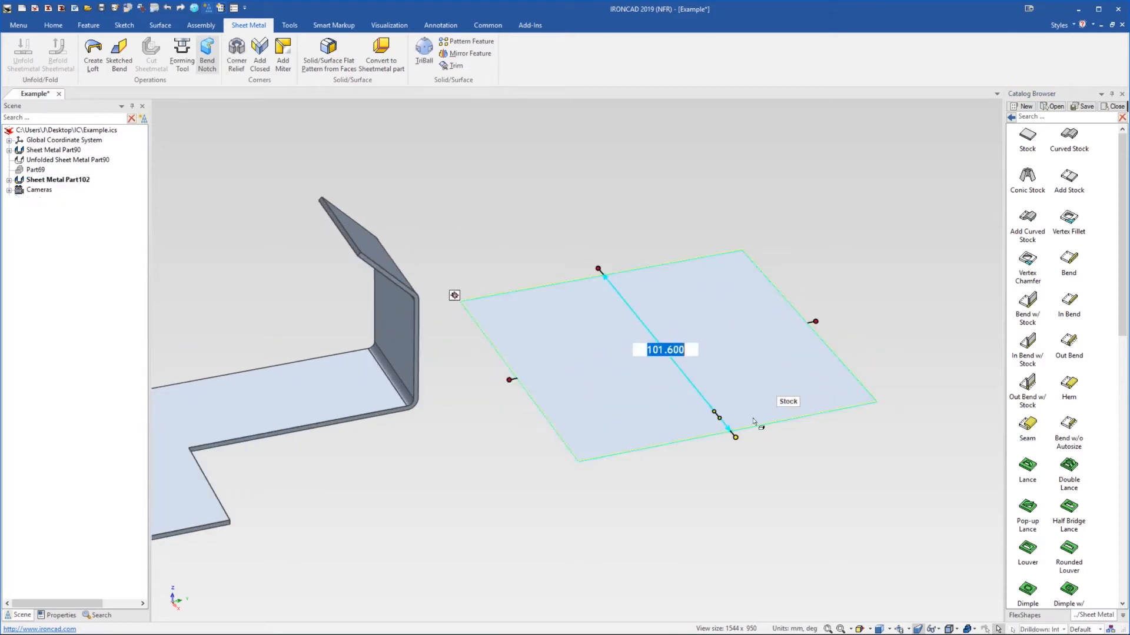
{"action": "left_click_drag", "start_coordinate": [735, 437], "coordinate": [805, 525]}
{"action": "scroll", "coordinate": [807, 346], "scroll_direction": "down", "scroll_amount": 2}
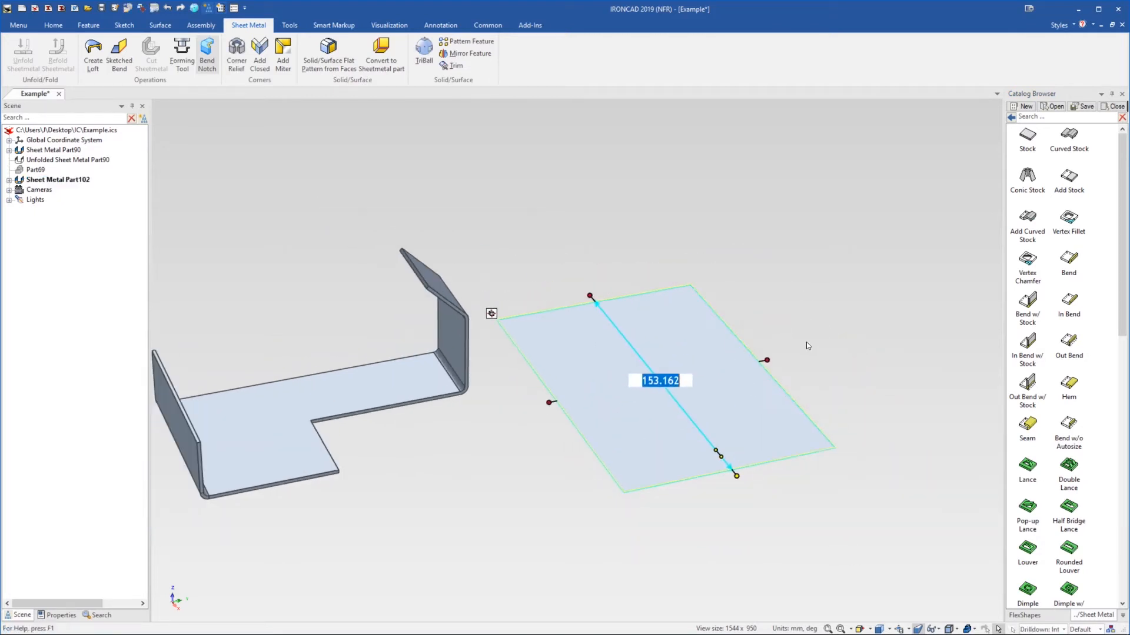
{"action": "left_click_drag", "start_coordinate": [765, 360], "coordinate": [853, 342]}
{"action": "left_click", "coordinate": [863, 280]}
{"action": "scroll", "coordinate": [708, 373], "scroll_direction": "down", "scroll_amount": 2}
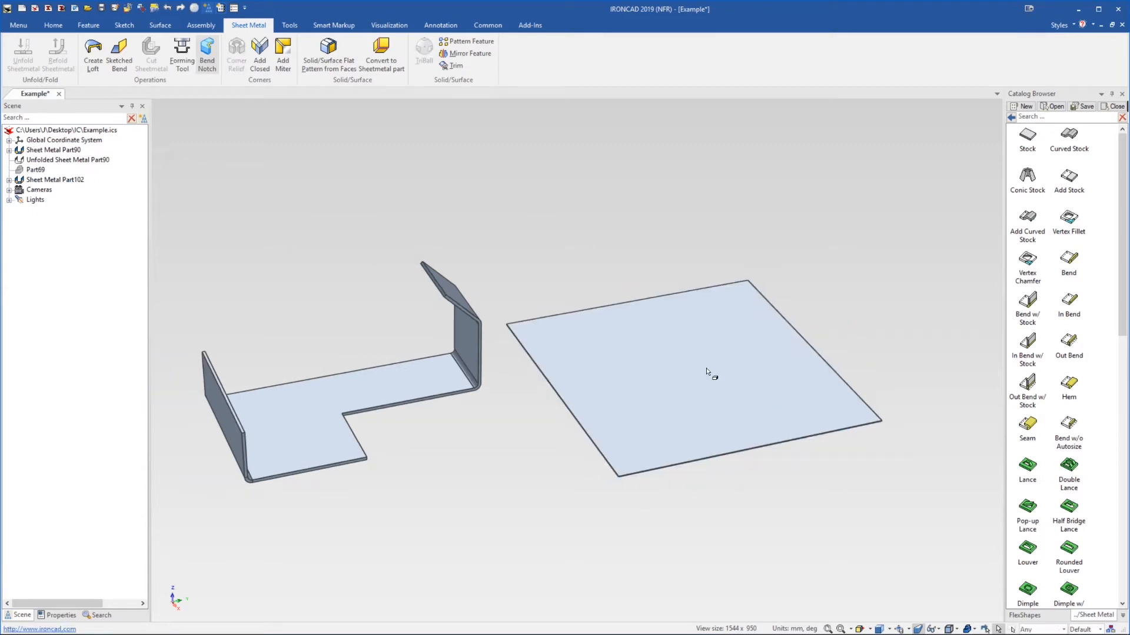
{"action": "scroll", "coordinate": [944, 236], "scroll_direction": "up", "scroll_amount": 1}
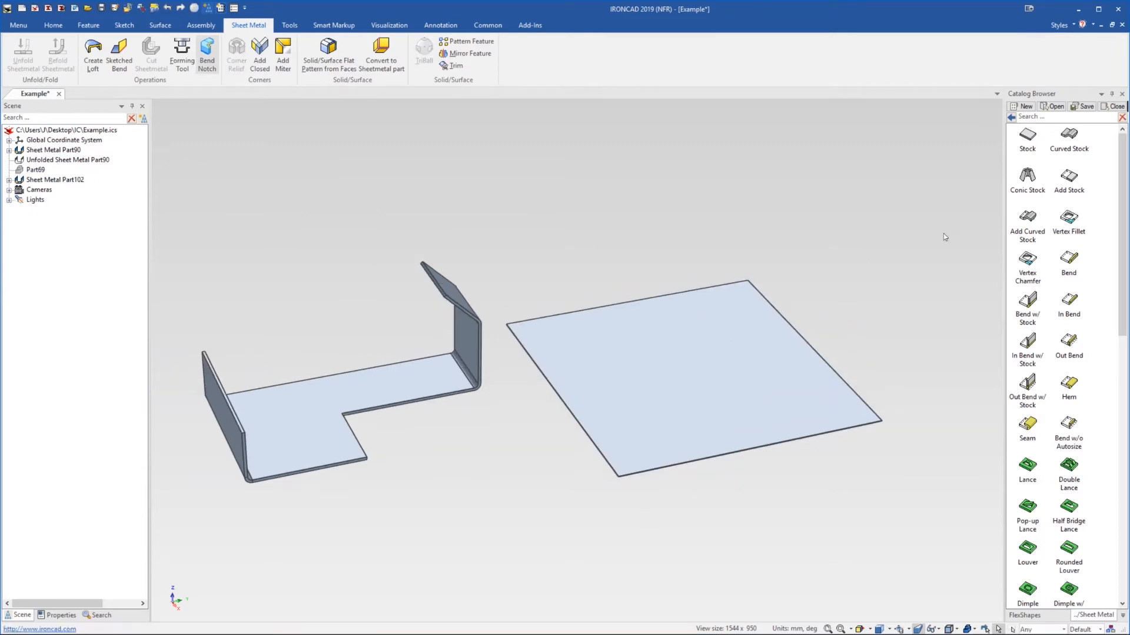
Add a Block from the Starter catalog on top of the flat stock as a separate part
{"action": "left_click", "coordinate": [1012, 118]}
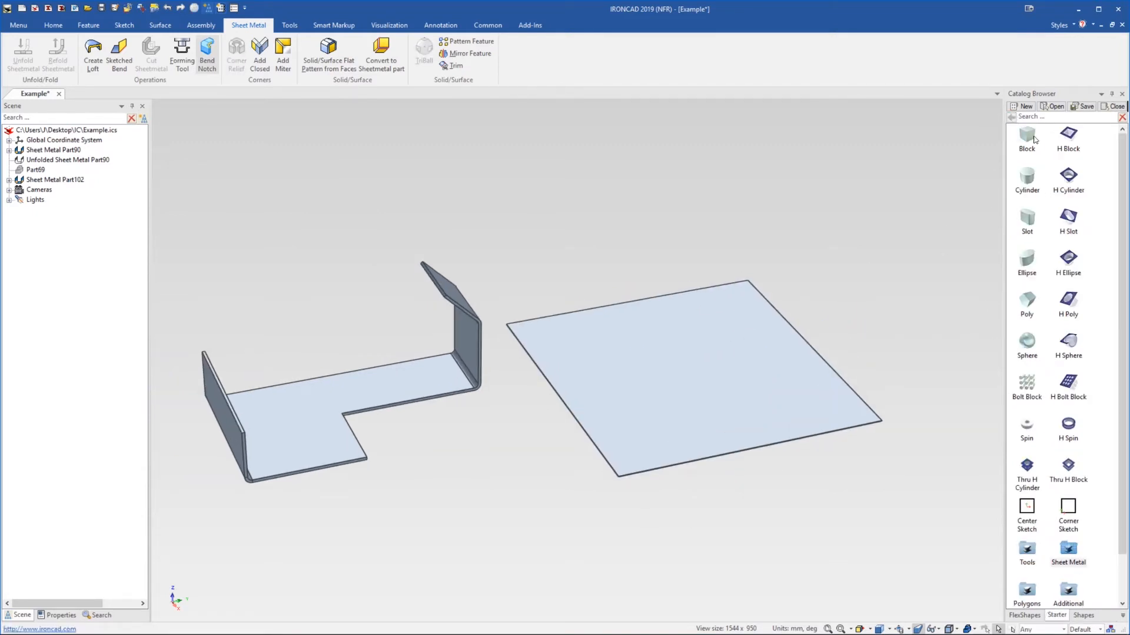
{"action": "left_click_drag", "start_coordinate": [1034, 140], "coordinate": [957, 169]}
{"action": "right_click_drag", "start_coordinate": [1014, 155], "coordinate": [688, 371]}
{"action": "left_click", "coordinate": [728, 390]}
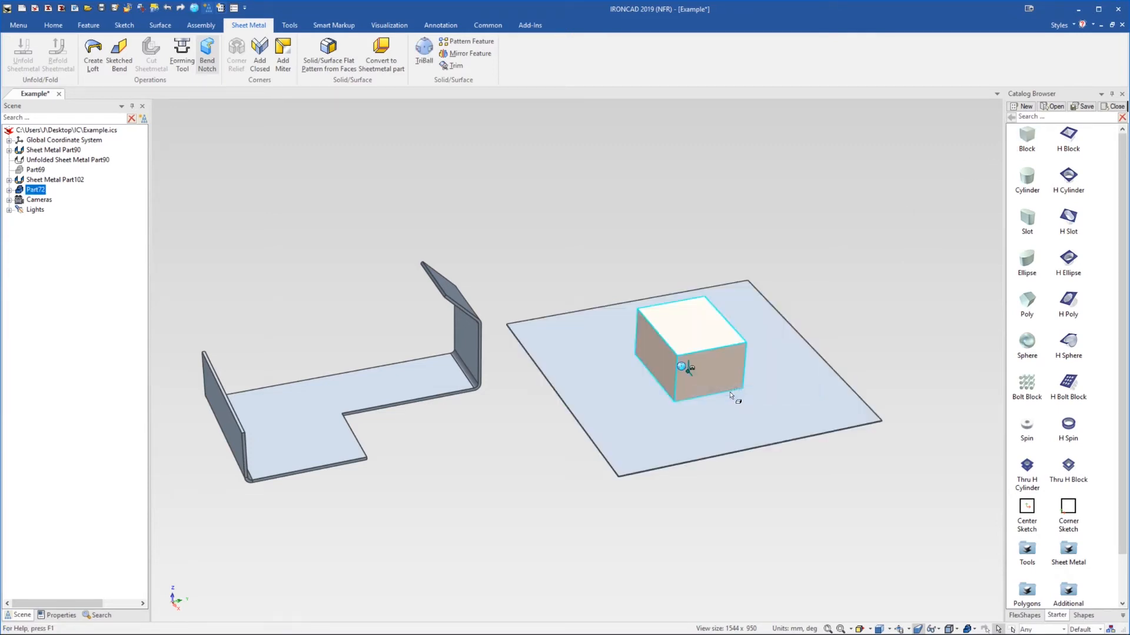
Enlarge the block on all four sides to cover most of the stock, with a depth of about 110 mm
{"action": "left_click", "coordinate": [720, 375]}
{"action": "left_click_drag", "start_coordinate": [737, 337], "coordinate": [804, 326]}
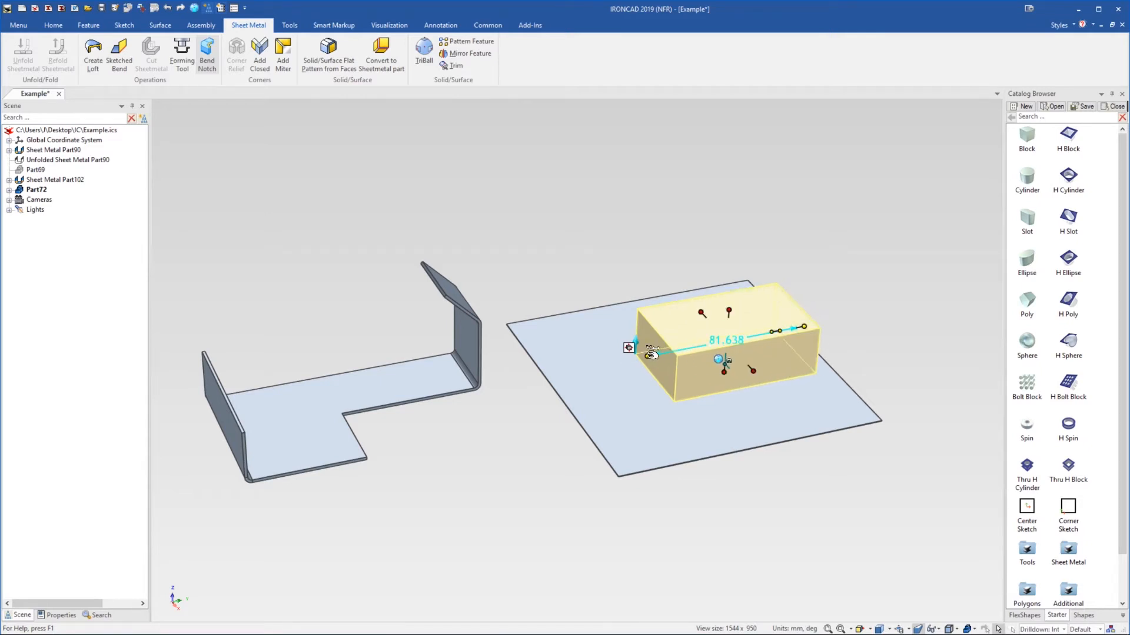
{"action": "left_click_drag", "start_coordinate": [651, 355], "coordinate": [590, 366]}
{"action": "left_click_drag", "start_coordinate": [723, 377], "coordinate": [766, 433]}
{"action": "left_click_drag", "start_coordinate": [674, 317], "coordinate": [643, 275]}
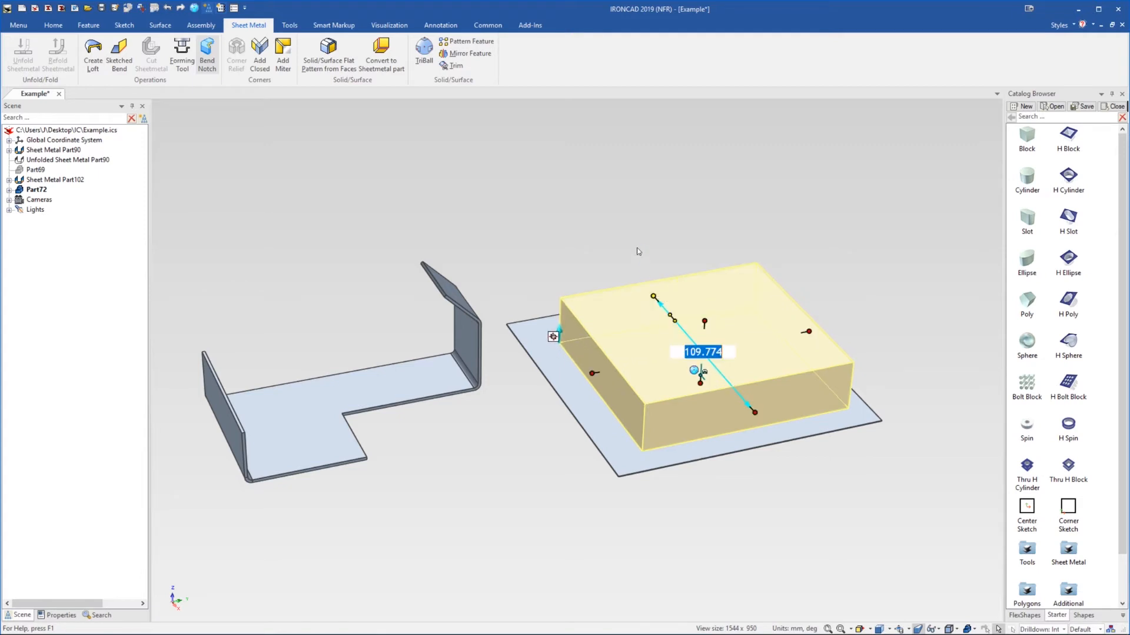
{"action": "left_click", "coordinate": [982, 215]}
Add a Slot shape at the centre of the block's top face
{"action": "left_click_drag", "start_coordinate": [1022, 224], "coordinate": [783, 334]}
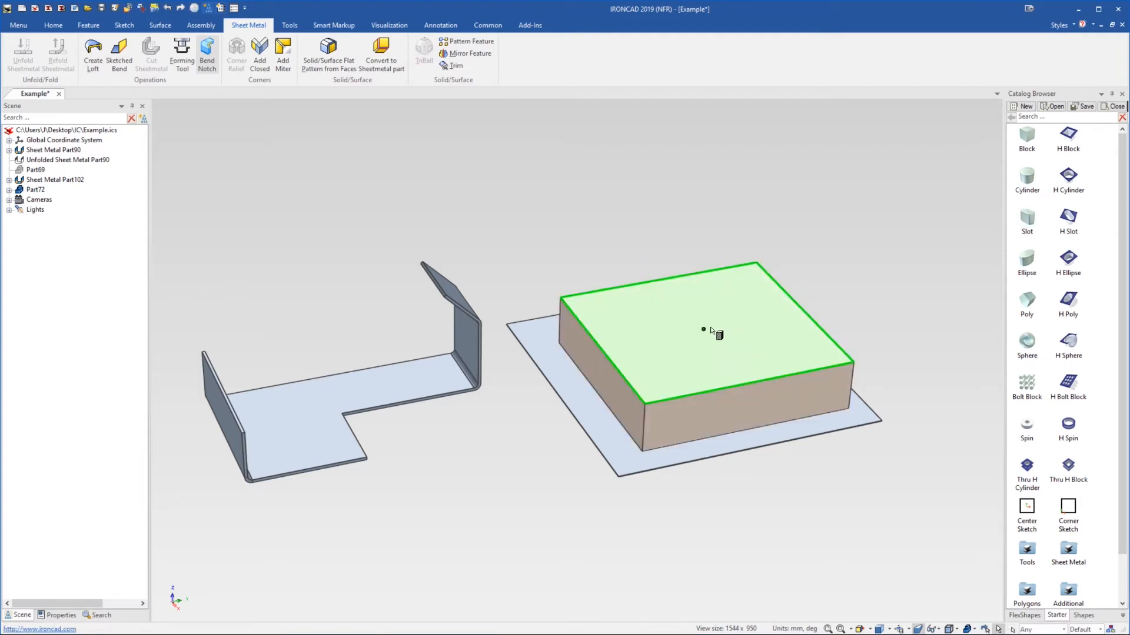
{"action": "left_click_drag", "start_coordinate": [710, 327], "coordinate": [708, 328]}
{"action": "scroll", "coordinate": [712, 329], "scroll_direction": "up", "scroll_amount": 5}
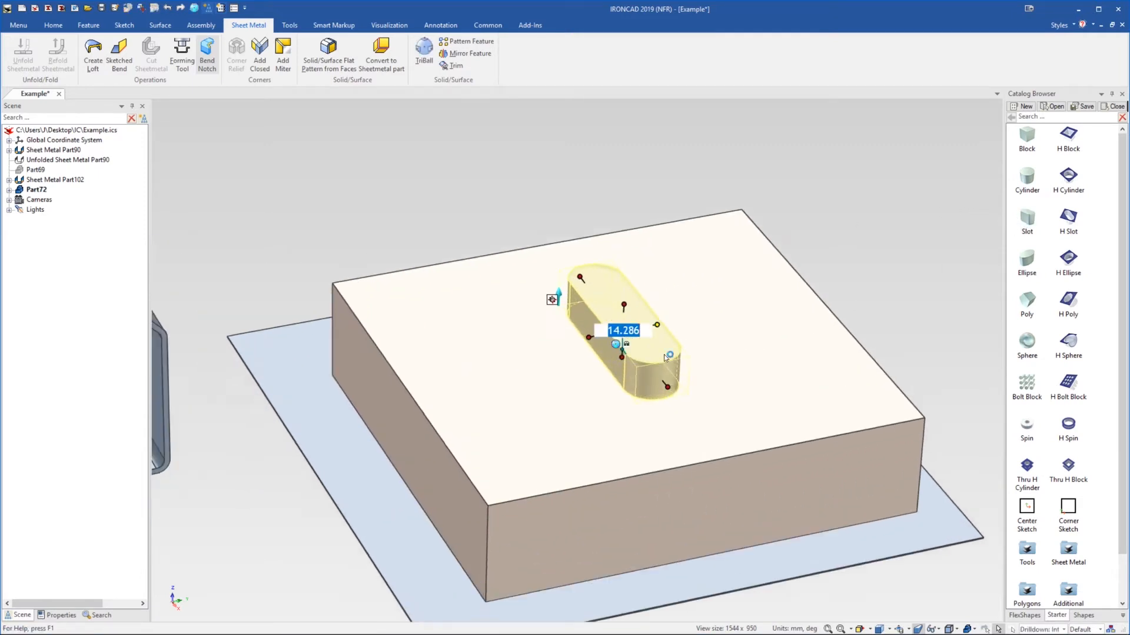
{"action": "middle_click_drag", "start_coordinate": [665, 355], "coordinate": [631, 319]}
Give the slot's extrusion an inward draft so its walls taper toward the top
{"action": "right_click", "coordinate": [568, 365]}
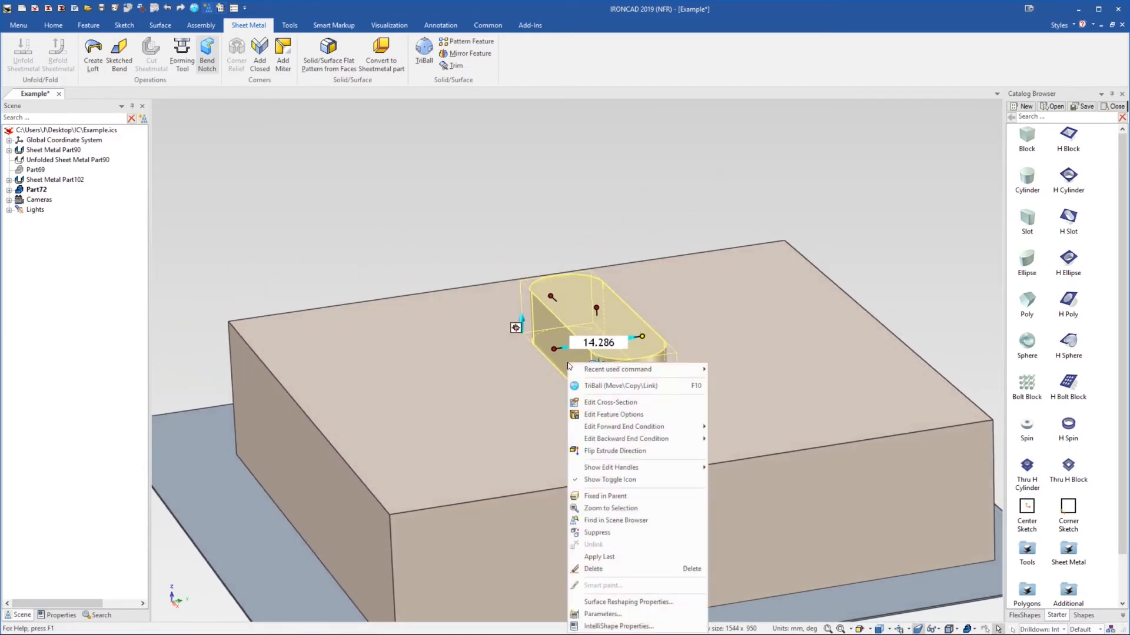
{"action": "left_click", "coordinate": [662, 414]}
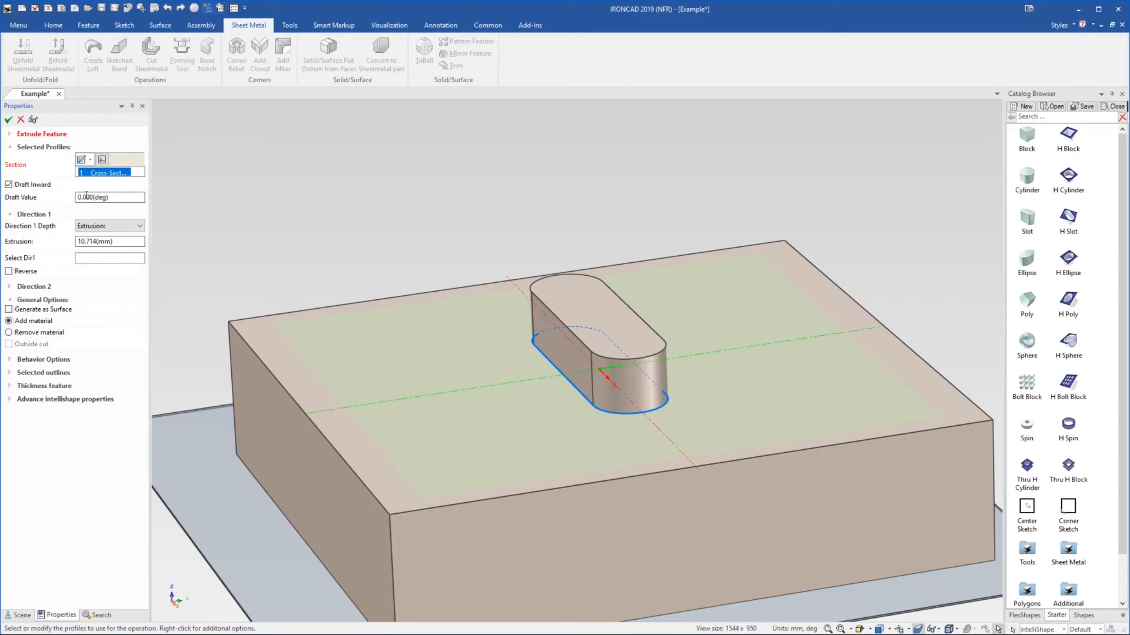
{"action": "left_click_drag", "start_coordinate": [82, 199], "coordinate": [72, 198]}
{"action": "left_click", "coordinate": [8, 120]}
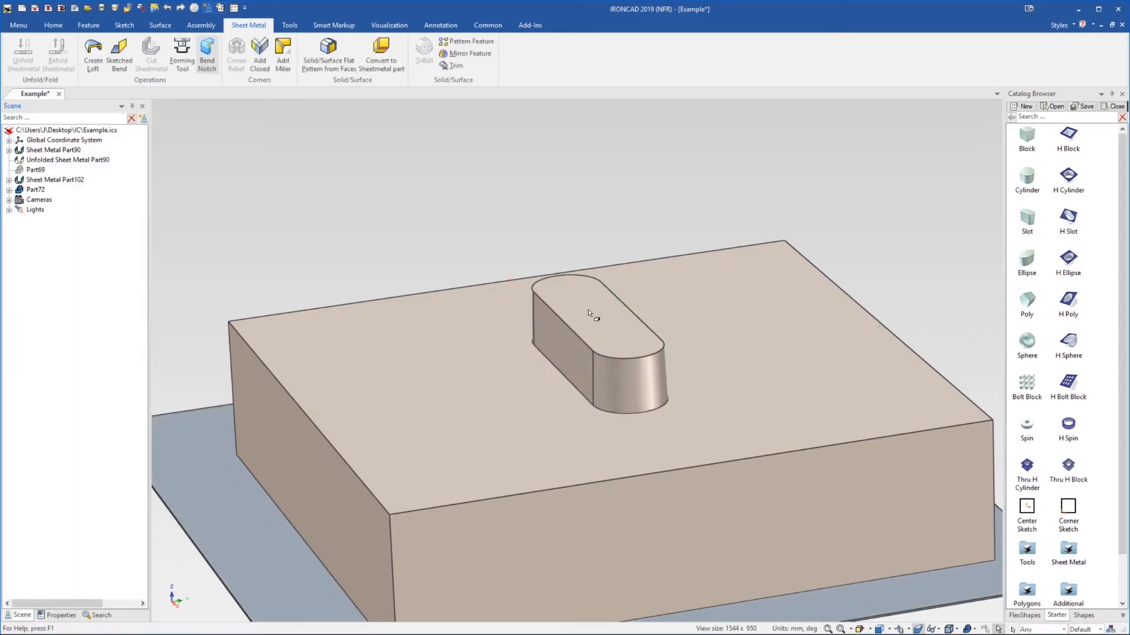
Raise the block's underside to reduce it to a thin plate beneath the slot
{"action": "scroll", "coordinate": [603, 343], "scroll_direction": "down", "scroll_amount": 3}
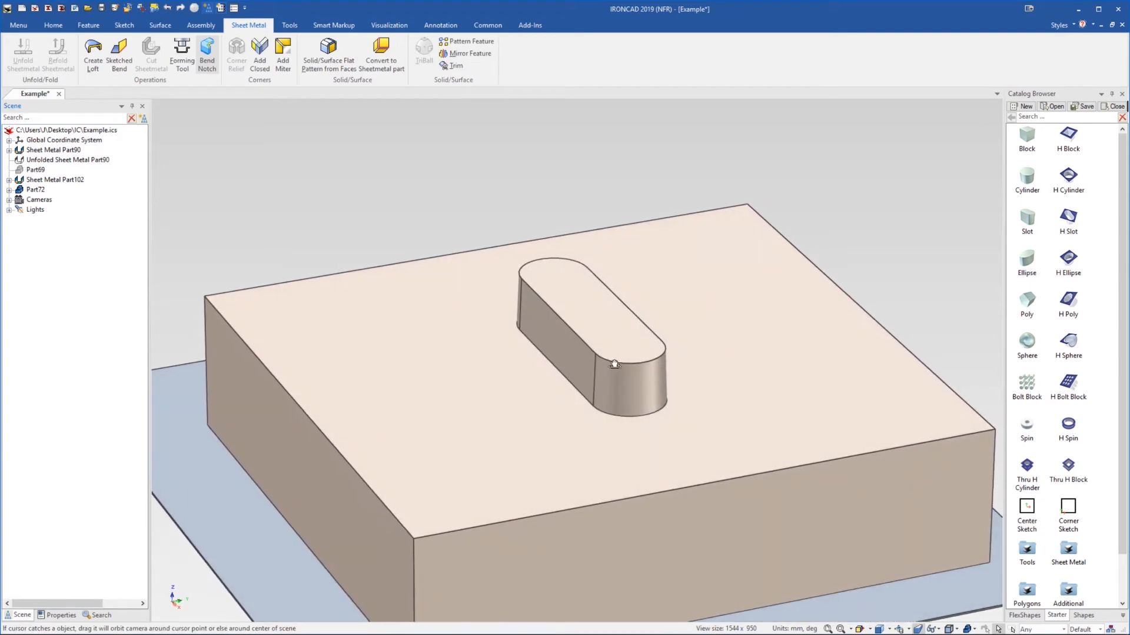
{"action": "scroll", "coordinate": [613, 363], "scroll_direction": "down", "scroll_amount": 4}
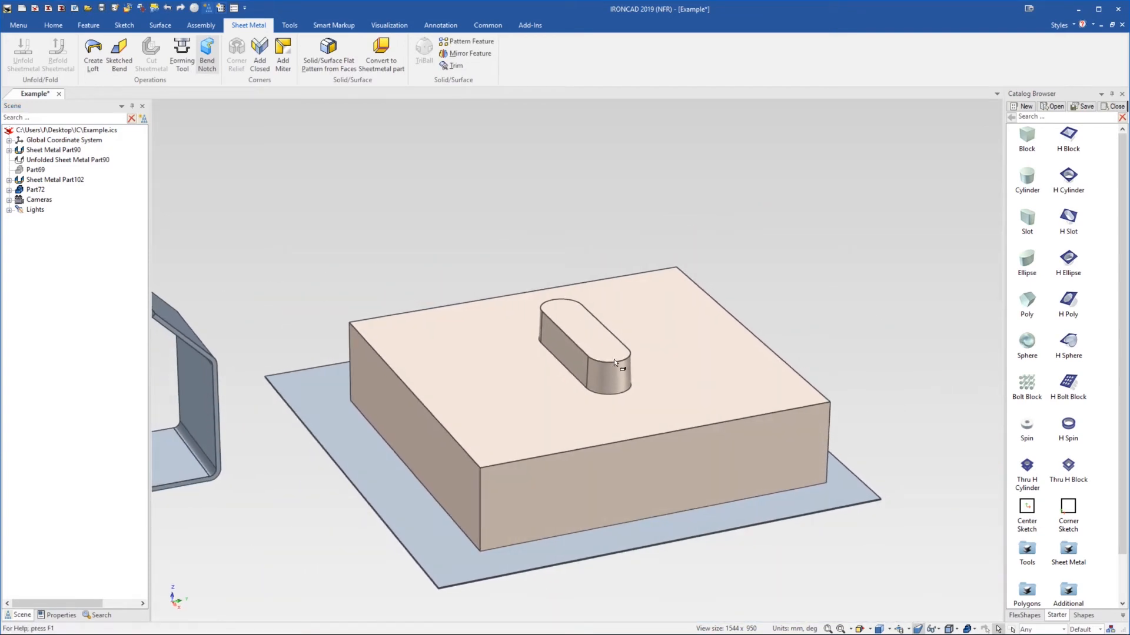
{"action": "left_click", "coordinate": [598, 445]}
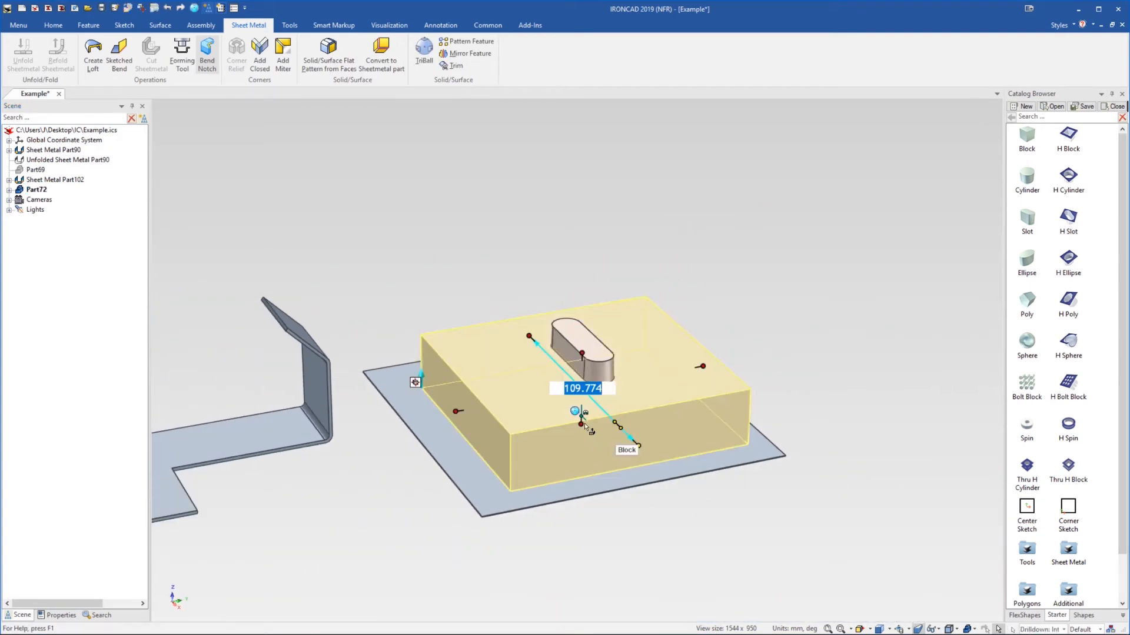
{"action": "left_click_drag", "start_coordinate": [586, 419], "coordinate": [592, 366]}
{"action": "left_click", "coordinate": [582, 299]}
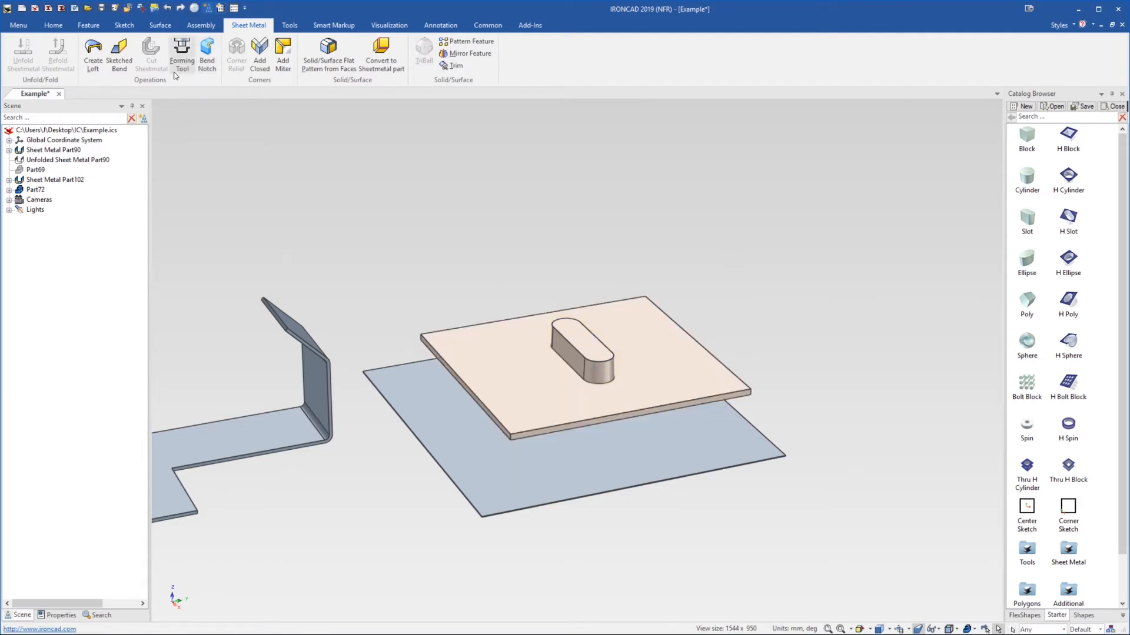
Define a forming tool with the plate's top face as the stopping face and the slot's top face as the face to remove
{"action": "left_click", "coordinate": [182, 54]}
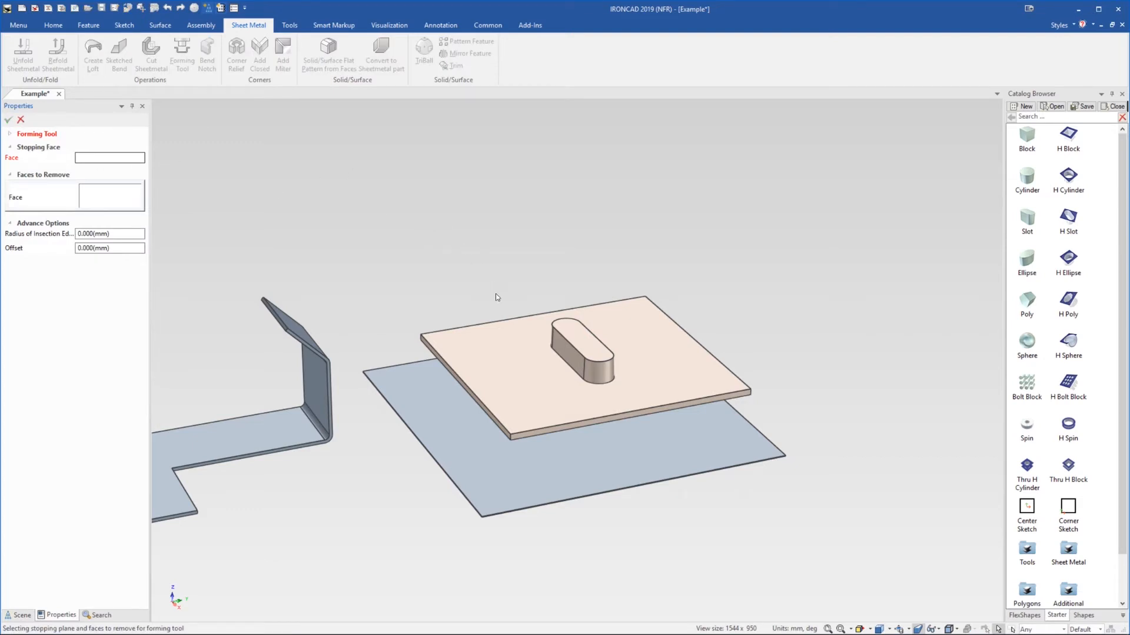
{"action": "left_click", "coordinate": [538, 355]}
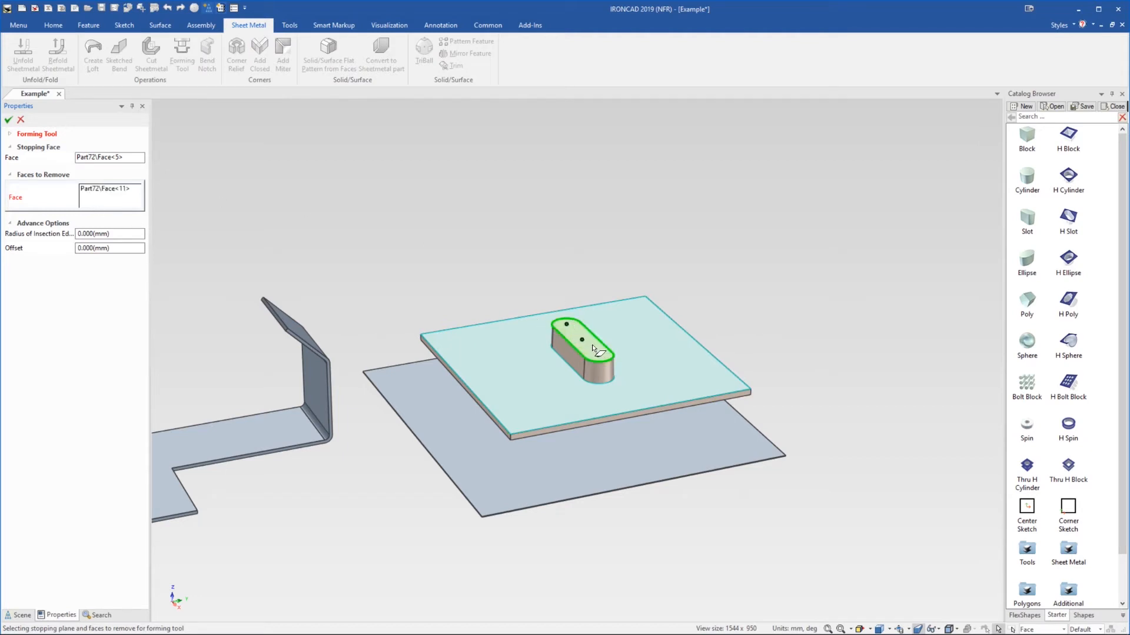
{"action": "left_click", "coordinate": [10, 119]}
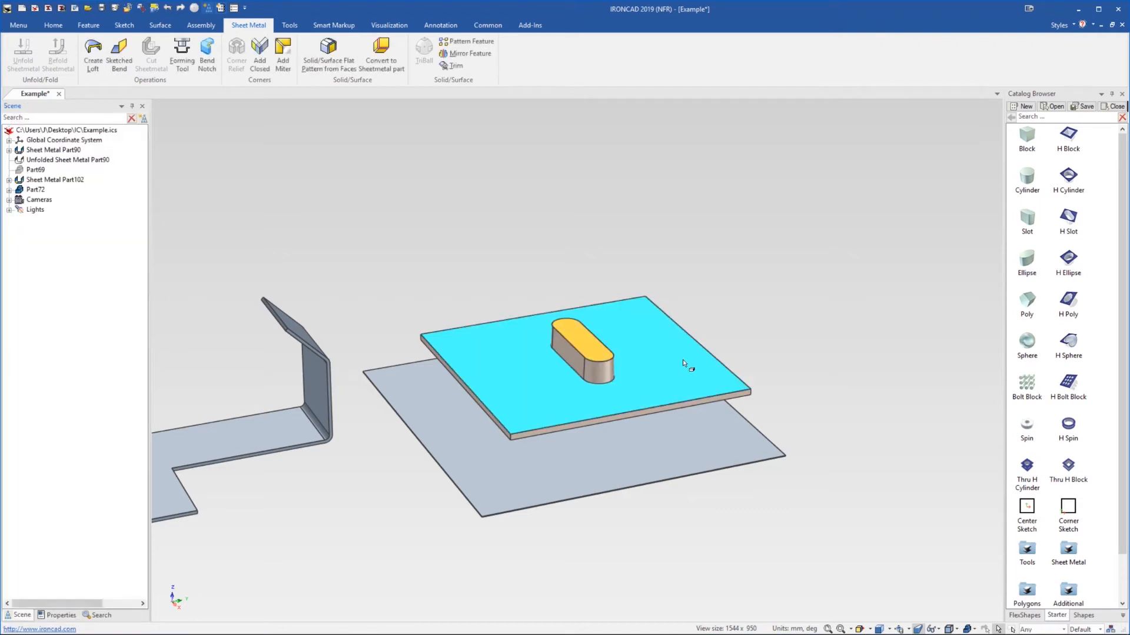
Store the forming tool part in the Starter catalog as a reusable item
{"action": "scroll", "coordinate": [683, 364], "scroll_direction": "down", "scroll_amount": 2}
{"action": "left_click", "coordinate": [636, 359]}
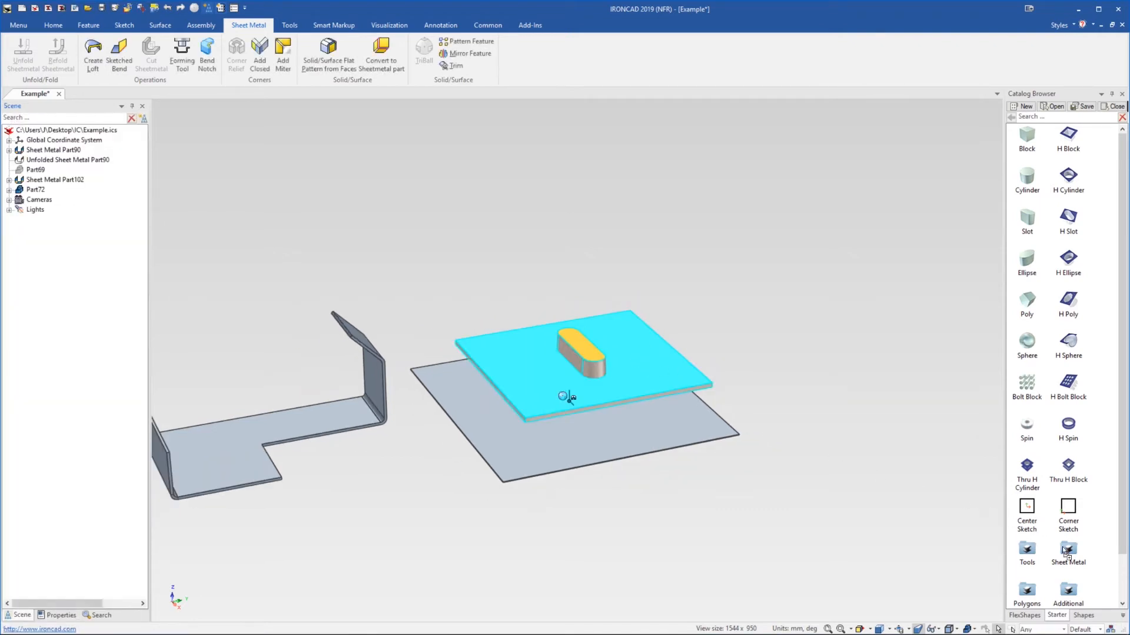
{"action": "left_click_drag", "start_coordinate": [1064, 550], "coordinate": [1064, 550]}
{"action": "left_click", "coordinate": [795, 533]}
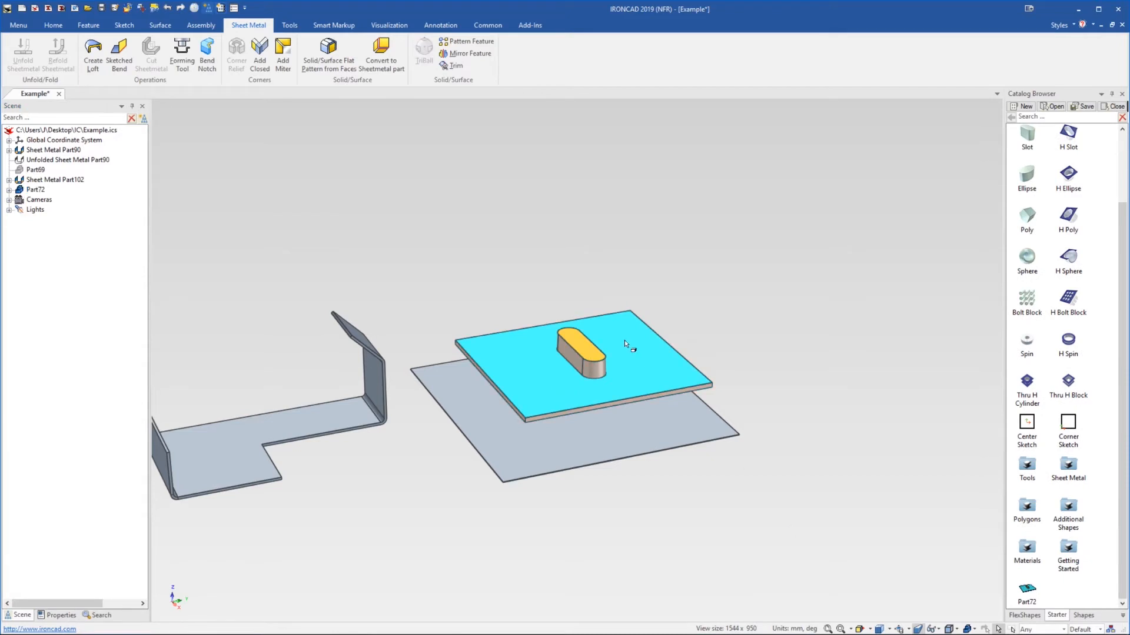
Move the forming tool part sideways with the TriBall so it stands clear of the flat sheet
{"action": "left_click", "coordinate": [623, 362]}
{"action": "key", "text": "F10"}
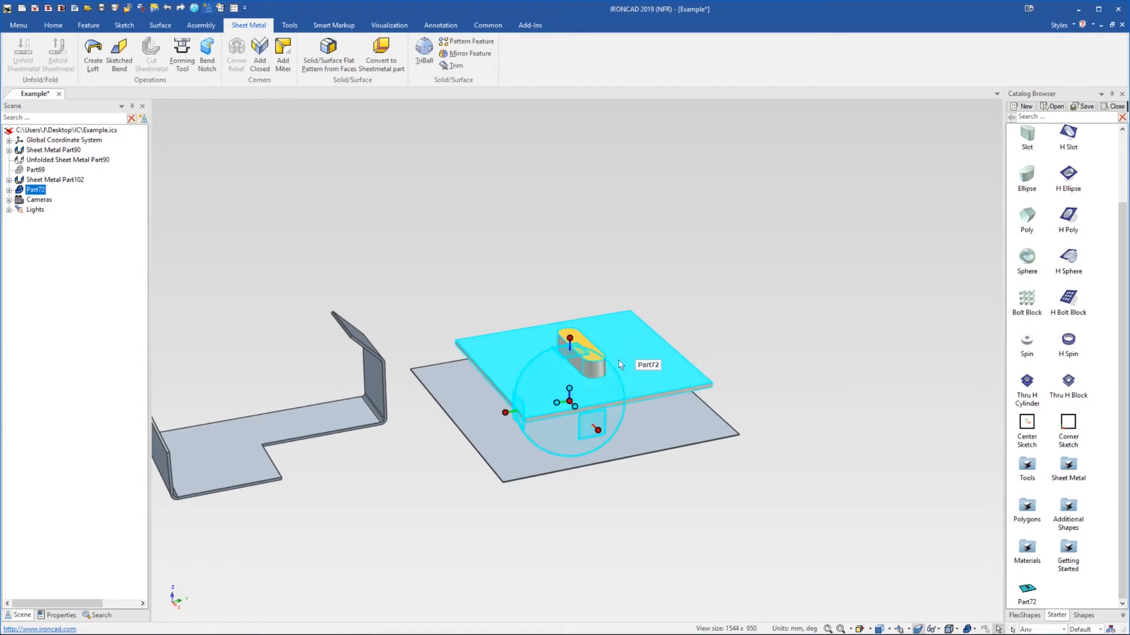
{"action": "left_click_drag", "start_coordinate": [506, 412], "coordinate": [737, 369]}
{"action": "key", "text": "F10"}
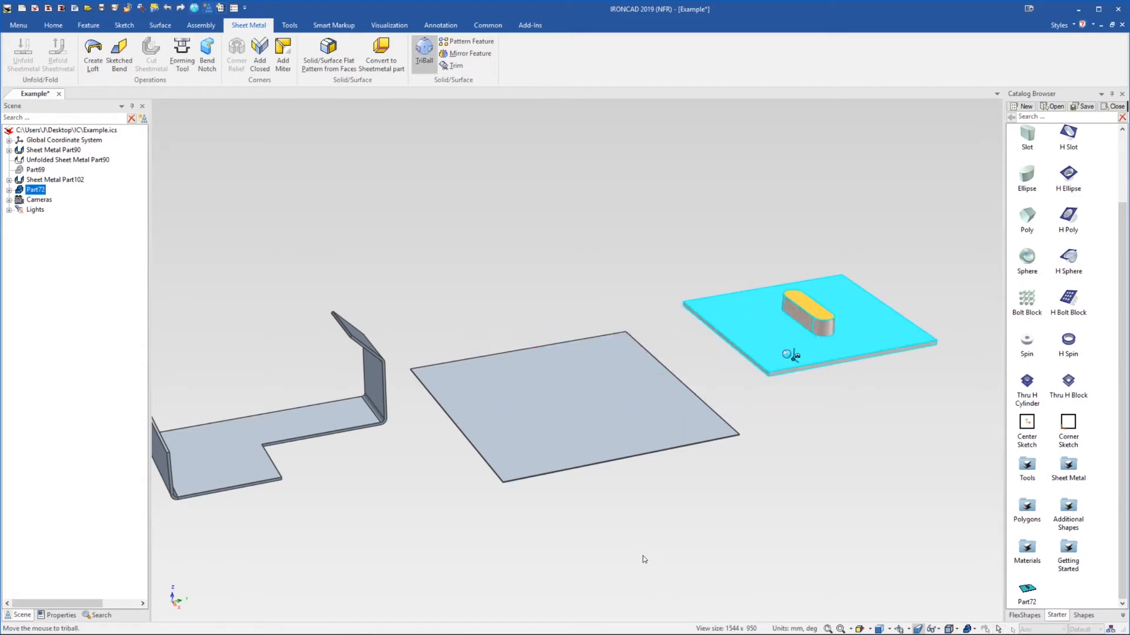
{"action": "left_click", "coordinate": [643, 559]}
Apply the stored forming tool from the Starter catalog near the middle of the flat sheet
{"action": "scroll", "coordinate": [563, 434], "scroll_direction": "up", "scroll_amount": 3}
{"action": "scroll", "coordinate": [759, 450], "scroll_direction": "up", "scroll_amount": 1}
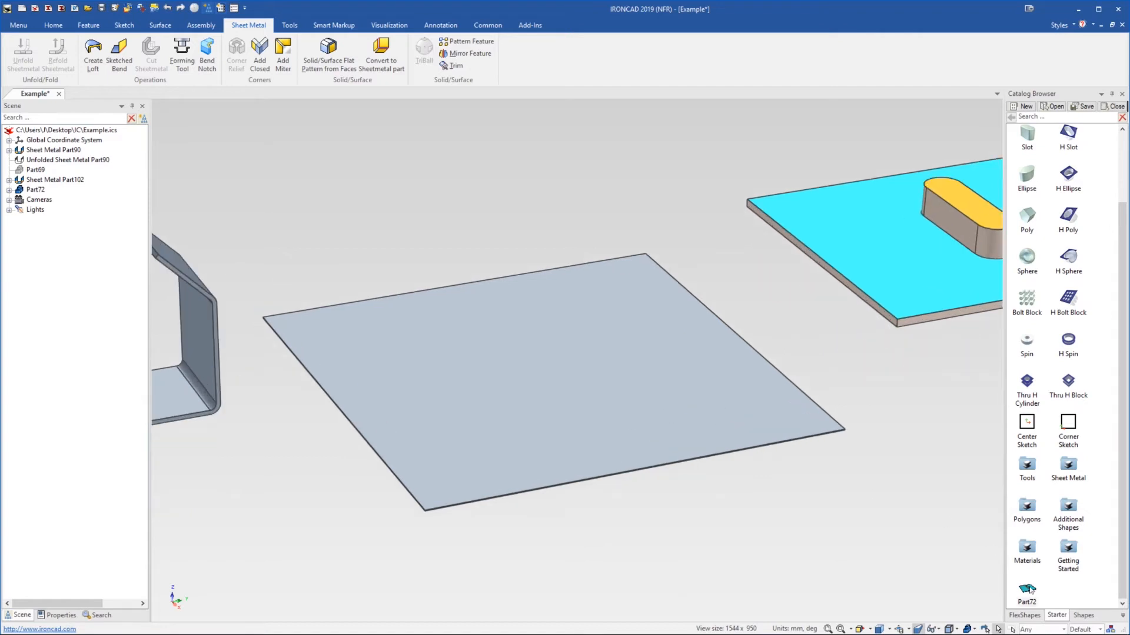
{"action": "left_click_drag", "start_coordinate": [1030, 591], "coordinate": [544, 366]}
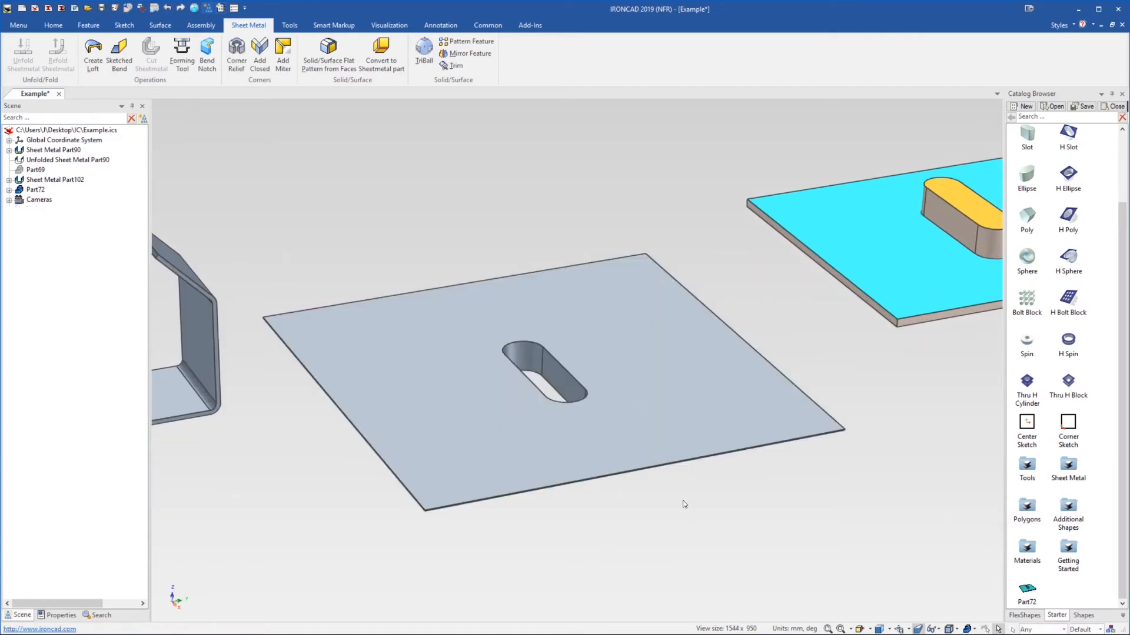
{"action": "middle_click_drag", "start_coordinate": [504, 347], "coordinate": [835, 279]}
Edit the part's forming tool definition so that no face is set for removal
{"action": "left_click", "coordinate": [842, 272]}
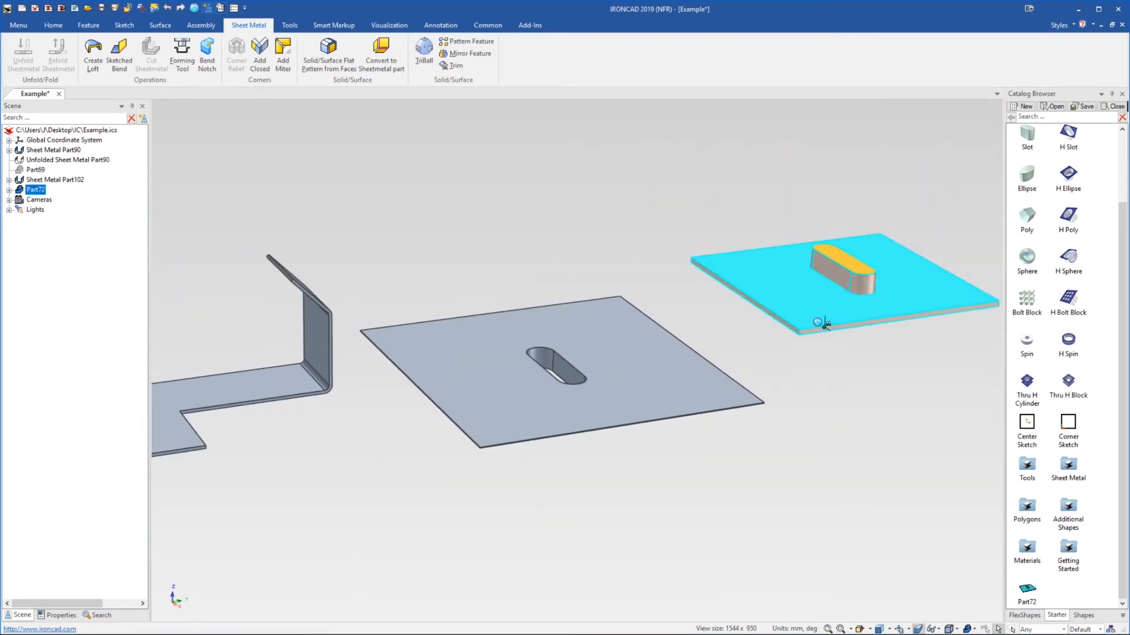
{"action": "left_click", "coordinate": [9, 190]}
{"action": "left_click", "coordinate": [40, 200]}
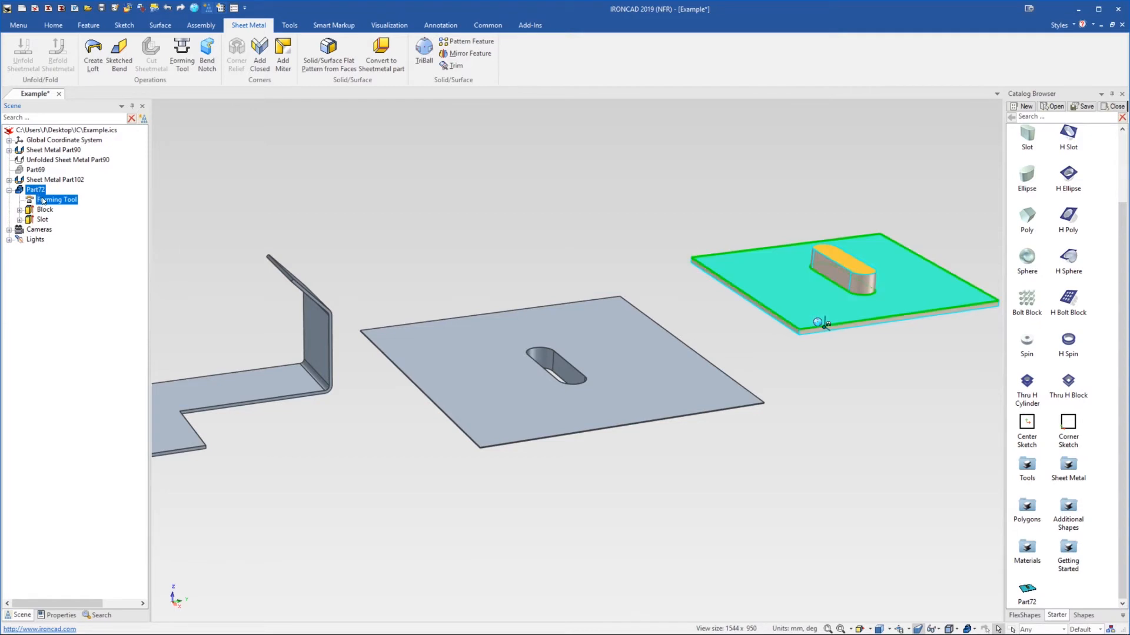
{"action": "right_click", "coordinate": [41, 200]}
{"action": "left_click", "coordinate": [78, 206]}
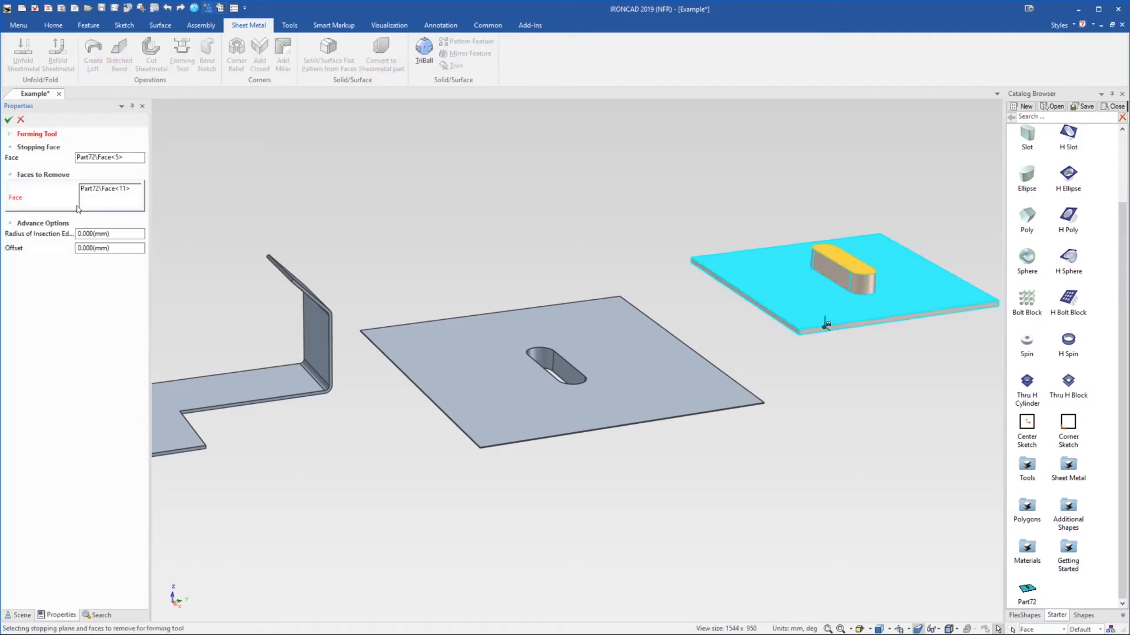
{"action": "left_click", "coordinate": [98, 190]}
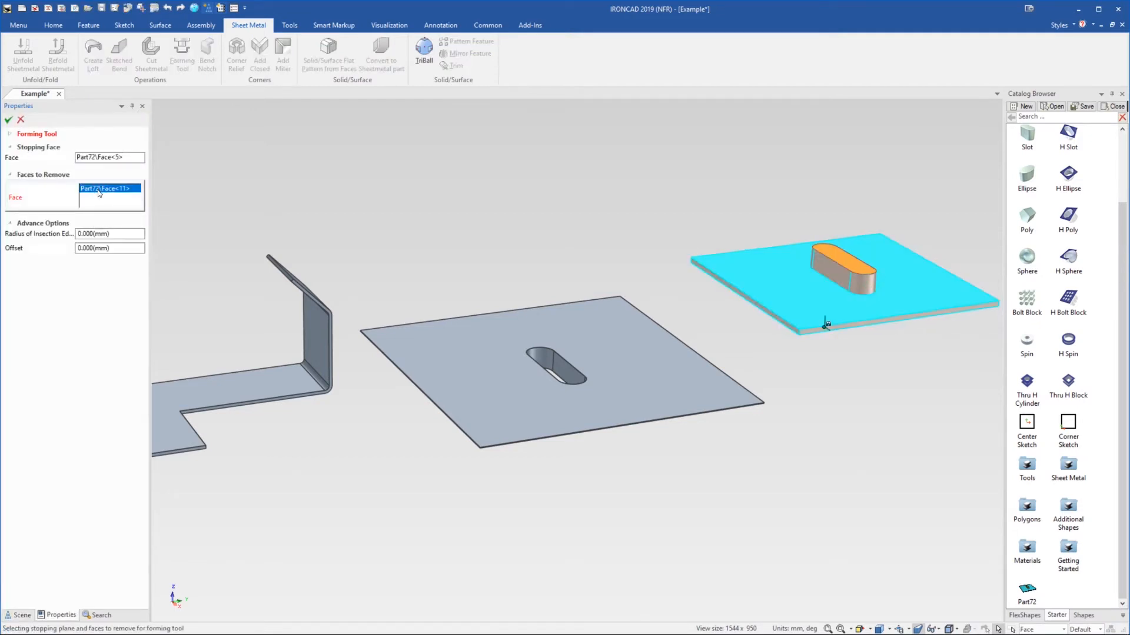
{"action": "key", "text": "Delete"}
{"action": "left_click", "coordinate": [9, 121]}
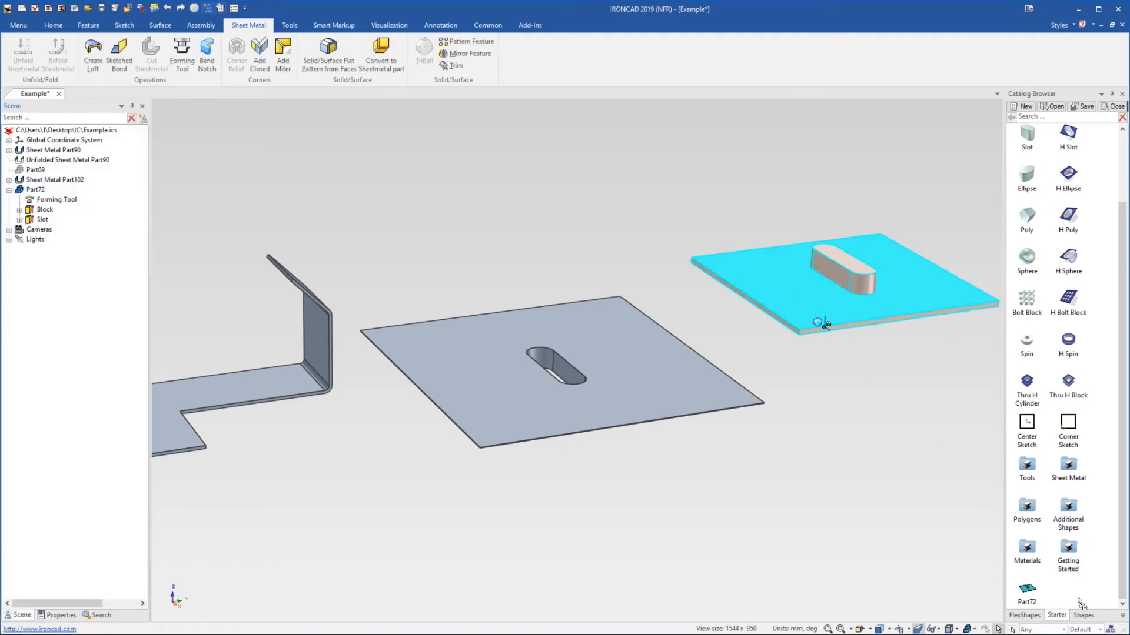
Store the revised forming tool in the Starter catalog and apply it to the sheet beside the first formed slot
{"action": "left_click_drag", "start_coordinate": [1079, 601], "coordinate": [493, 379]}
{"action": "scroll", "coordinate": [521, 376], "scroll_direction": "up", "scroll_amount": 3}
{"action": "middle_click_drag", "start_coordinate": [520, 376], "coordinate": [714, 277]}
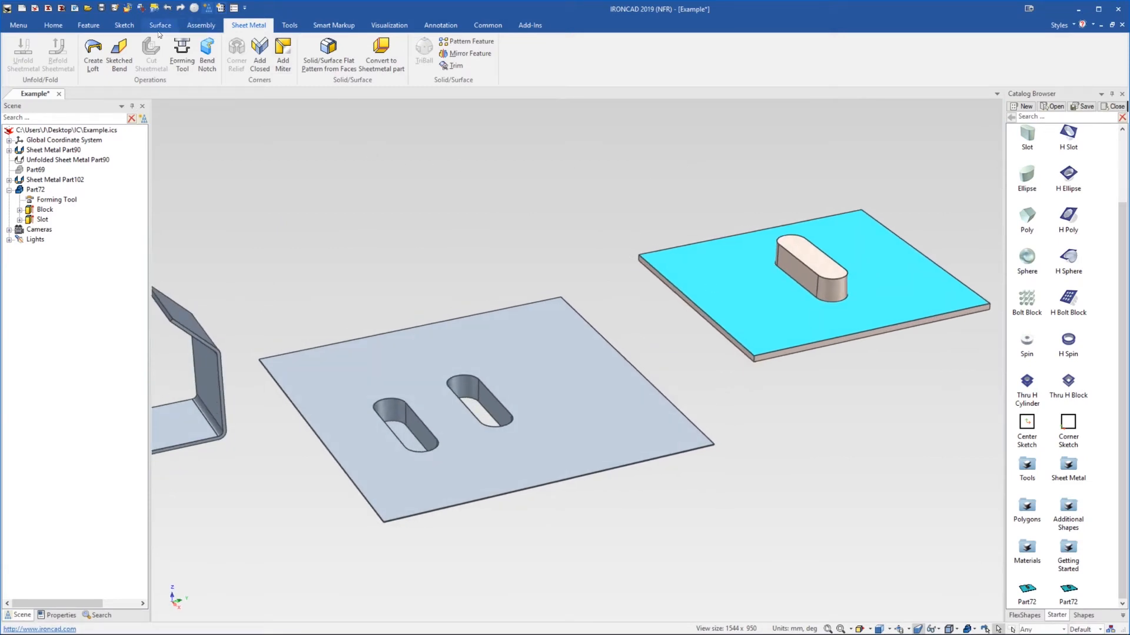
Blend the top edge of the forming tool's raised slot with a constant 3 mm radius
{"action": "left_click", "coordinate": [88, 25]}
{"action": "left_click", "coordinate": [237, 56]}
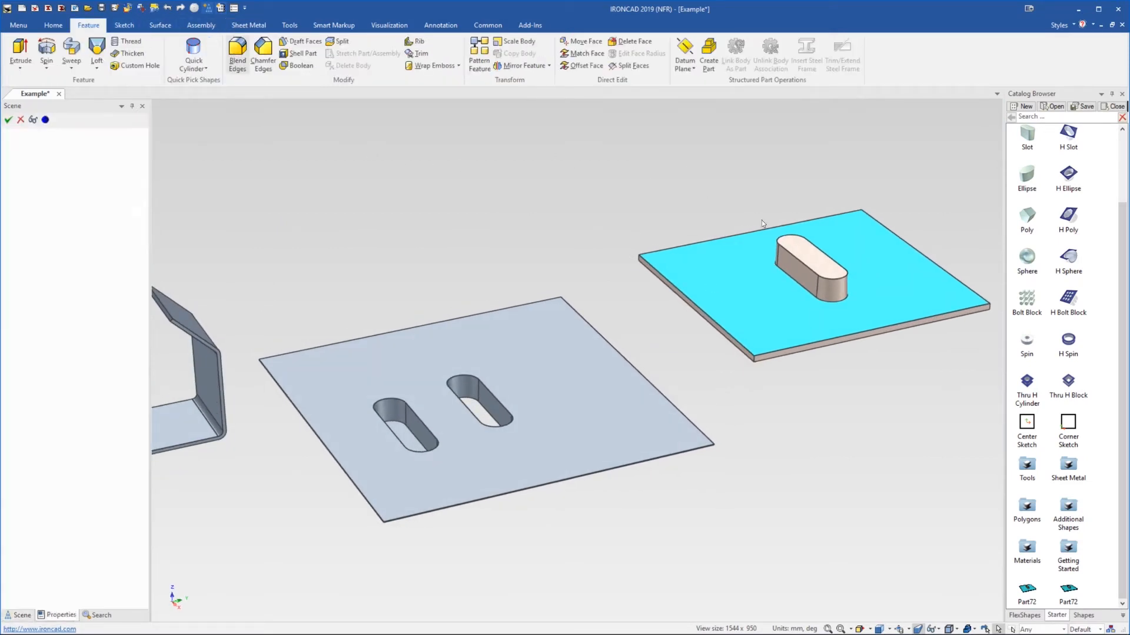
{"action": "left_click", "coordinate": [804, 266]}
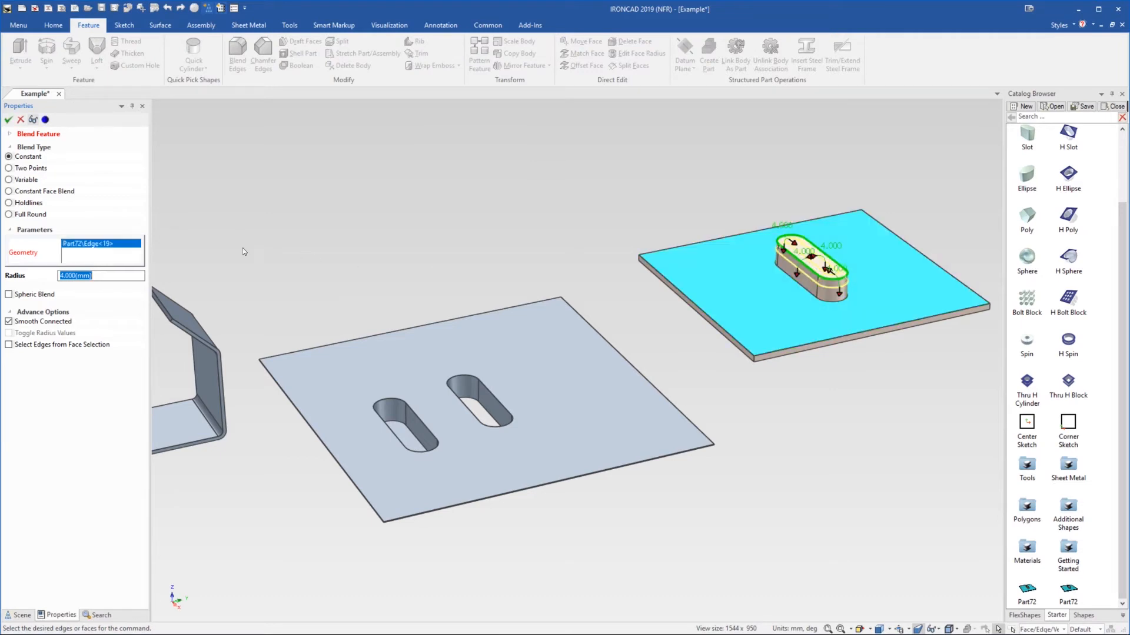
{"action": "type", "text": "3"}
{"action": "key", "text": "Tab"}
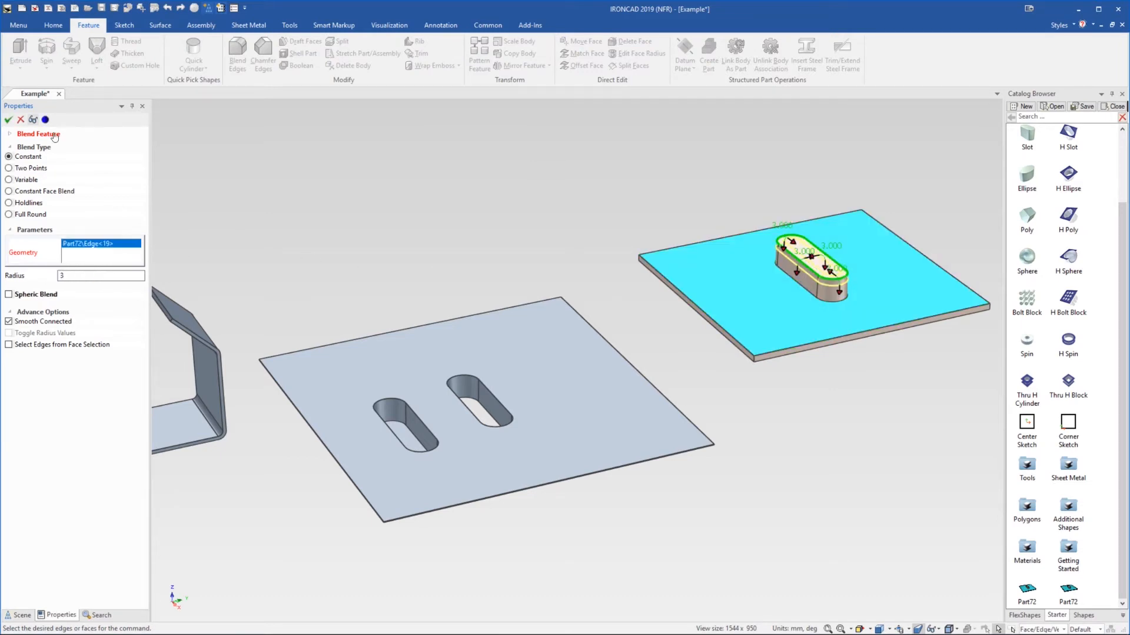
{"action": "left_click", "coordinate": [9, 120]}
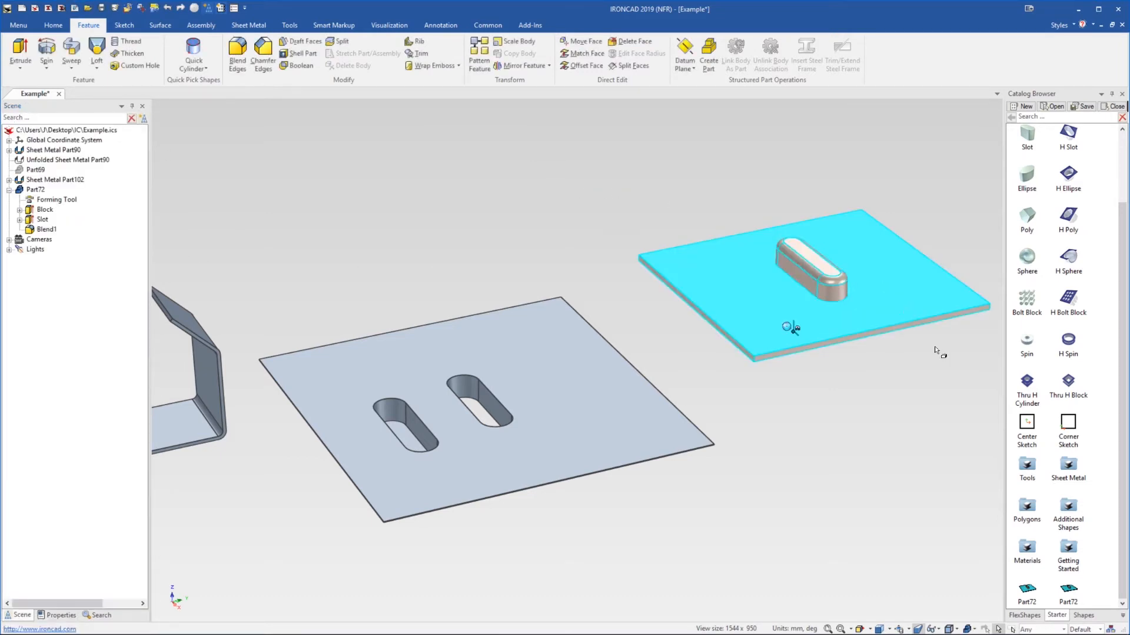
Store the rounded forming tool in the Starter catalog and apply it to the sheet as a third formed slot
{"action": "left_click_drag", "start_coordinate": [1082, 576], "coordinate": [1077, 569]}
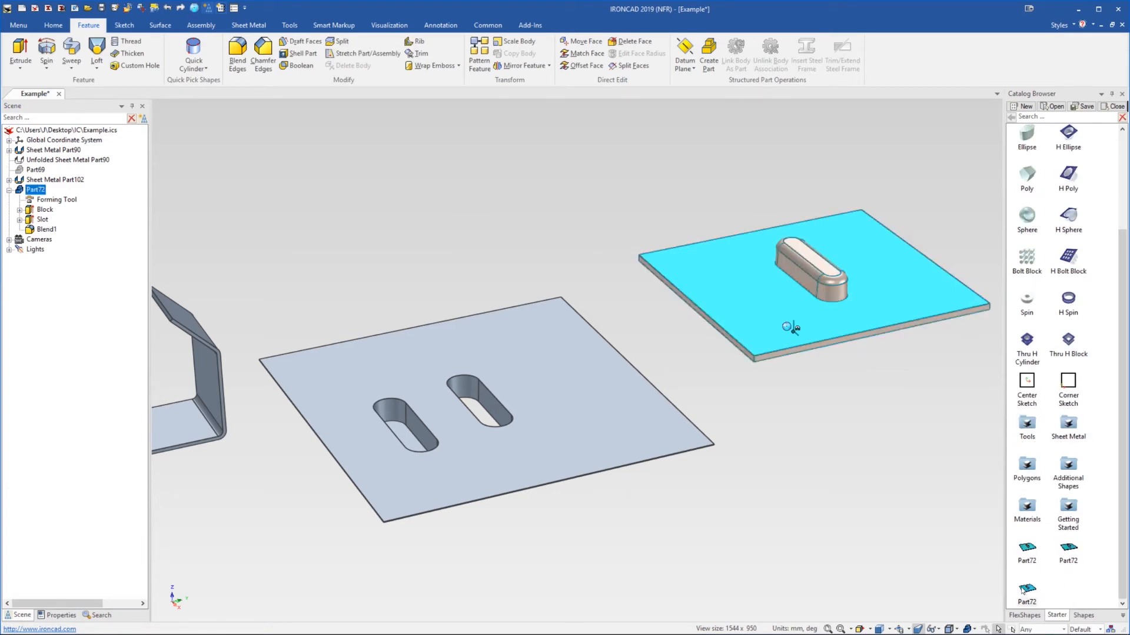
{"action": "left_click_drag", "start_coordinate": [791, 328], "coordinate": [555, 378]}
{"action": "scroll", "coordinate": [552, 380], "scroll_direction": "up", "scroll_amount": 3}
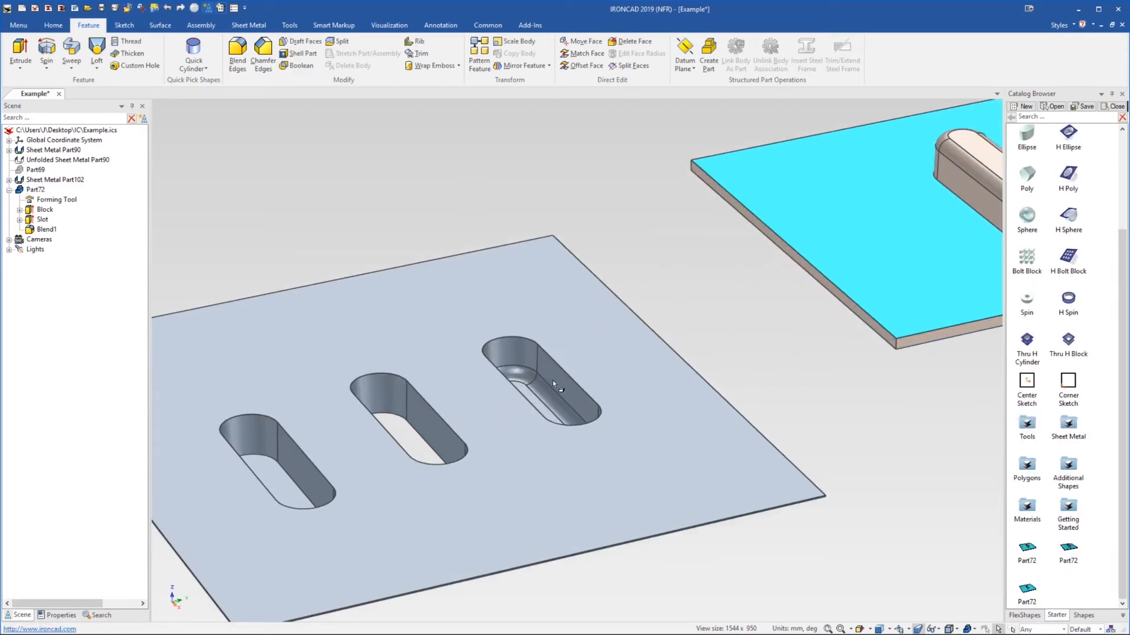
{"action": "mouse_move", "coordinate": [553, 380]}
{"action": "middle_mouse_down"}
{"action": "mouse_move", "coordinate": [573, 395]}
{"action": "mouse_move", "coordinate": [474, 298]}
{"action": "mouse_move", "coordinate": [412, 292]}
{"action": "mouse_move", "coordinate": [561, 398]}
{"action": "mouse_move", "coordinate": [577, 426]}
{"action": "mouse_move", "coordinate": [558, 376]}
{"action": "middle_mouse_up"}
{"action": "scroll", "coordinate": [558, 376], "scroll_direction": "down", "scroll_amount": 3}
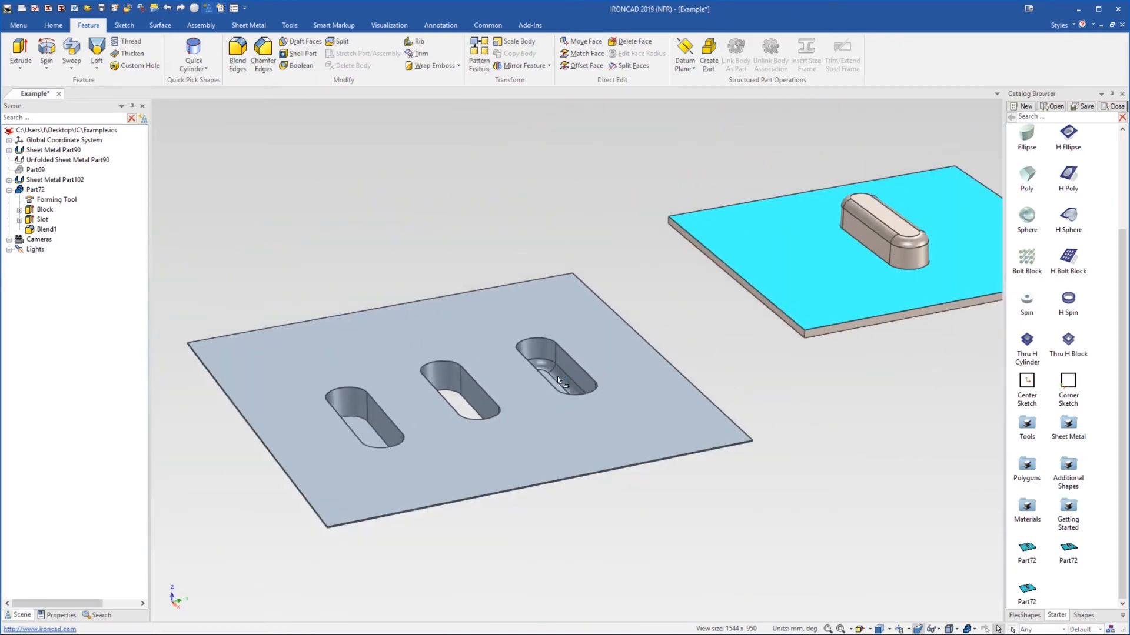
{"action": "scroll", "coordinate": [557, 375], "scroll_direction": "down", "scroll_amount": 1}
Delete all three formed slots from the flat sheet
{"action": "left_click", "coordinate": [259, 27]}
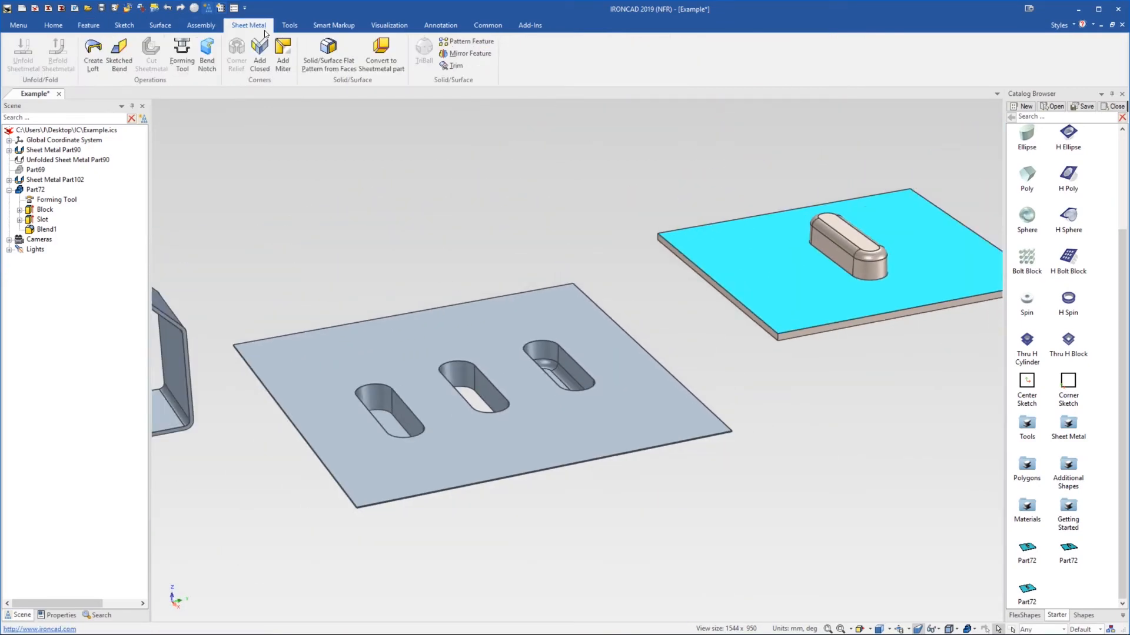
{"action": "left_click", "coordinate": [454, 373]}
{"action": "left_click", "coordinate": [453, 373]}
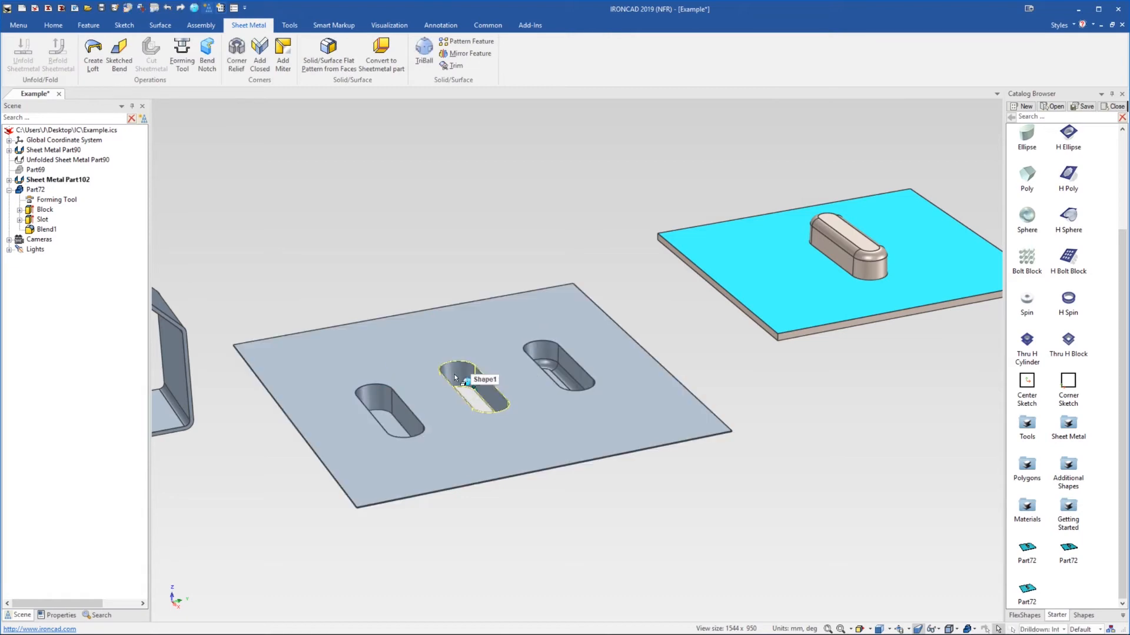
{"action": "key", "text": "Delete"}
{"action": "left_click", "coordinate": [535, 349]}
{"action": "left_click", "coordinate": [535, 350]}
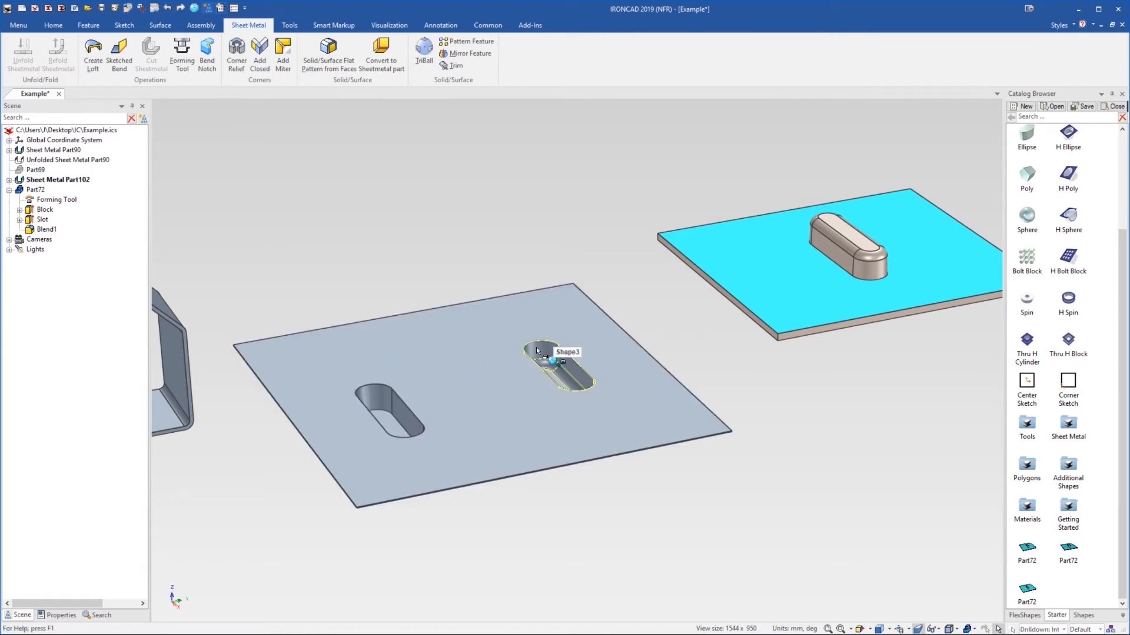
{"action": "key", "text": "Delete"}
{"action": "left_click", "coordinate": [391, 401]}
{"action": "left_click", "coordinate": [391, 401]}
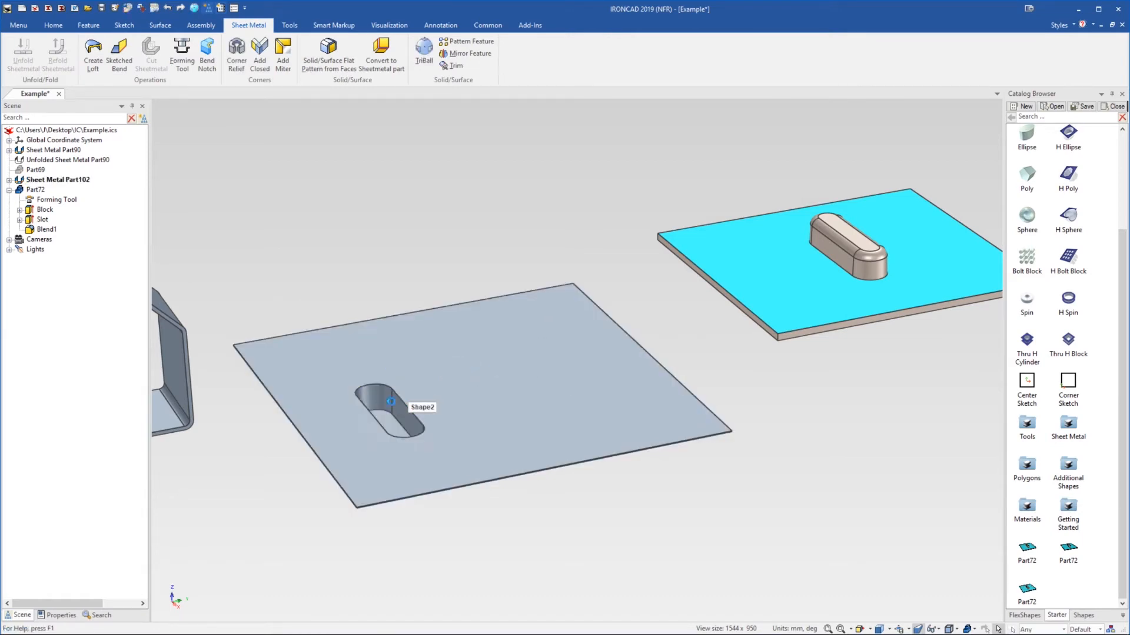
{"action": "key", "text": "Delete"}
Try to add a triangular bend notch with zero width and 1.5 mm depth to the bracket's lower bend
{"action": "scroll", "coordinate": [465, 389], "scroll_direction": "down", "scroll_amount": 5}
{"action": "scroll", "coordinate": [380, 381], "scroll_direction": "up", "scroll_amount": 5}
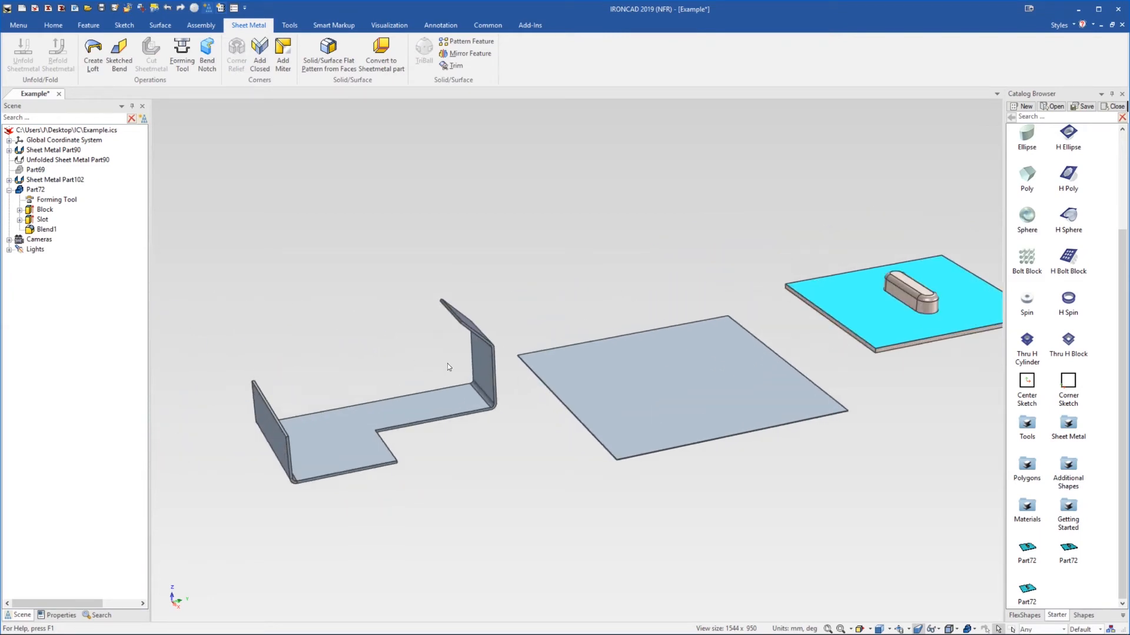
{"action": "scroll", "coordinate": [647, 393], "scroll_direction": "up", "scroll_amount": 3}
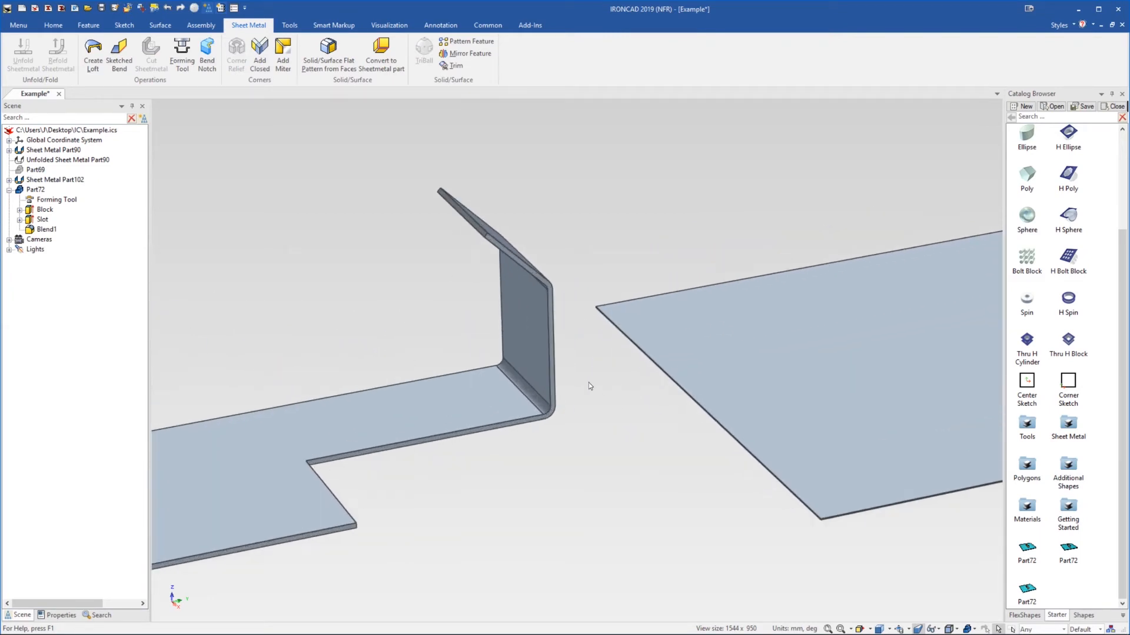
{"action": "middle_click_drag", "start_coordinate": [504, 372], "coordinate": [492, 396]}
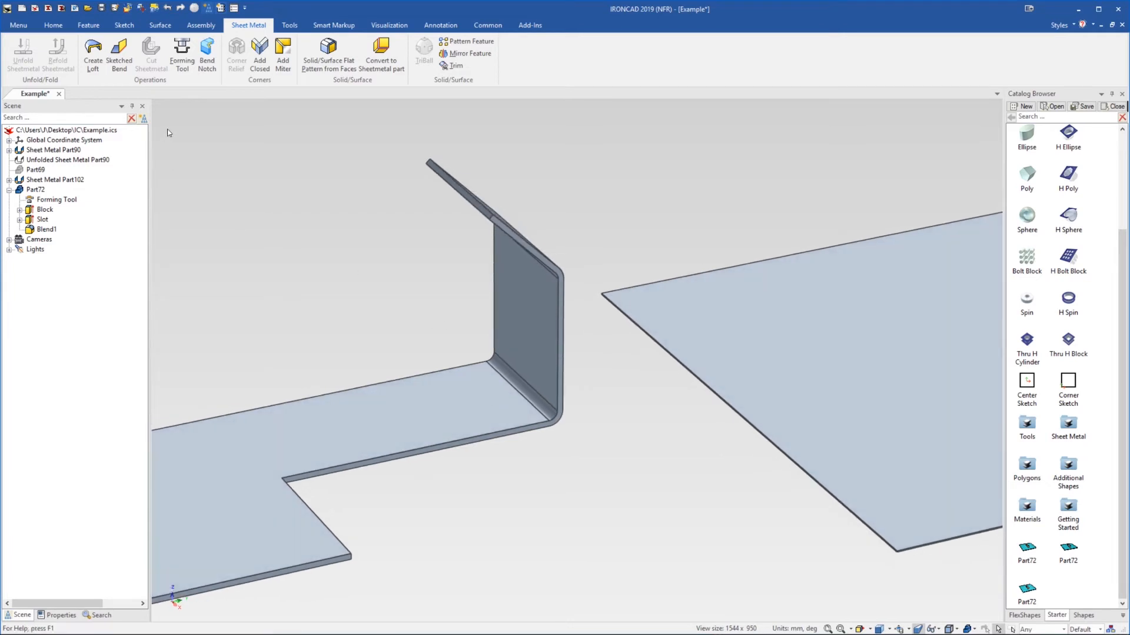
{"action": "left_click", "coordinate": [213, 62]}
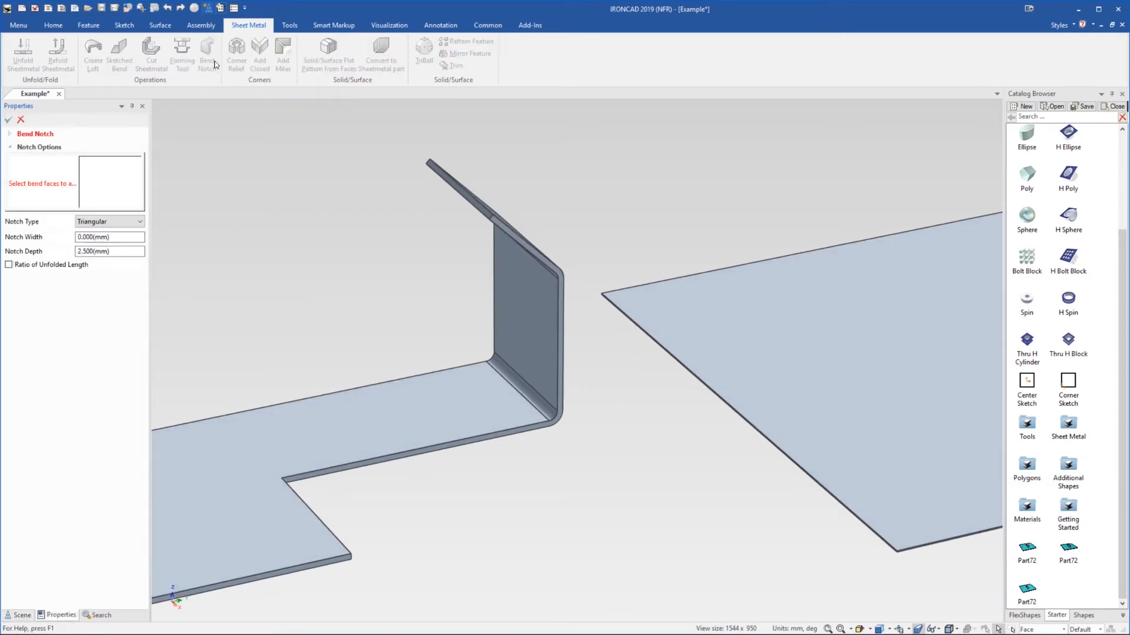
{"action": "left_click", "coordinate": [129, 227]}
{"action": "left_click", "coordinate": [125, 241]}
{"action": "scroll", "coordinate": [538, 372], "scroll_direction": "up", "scroll_amount": 3}
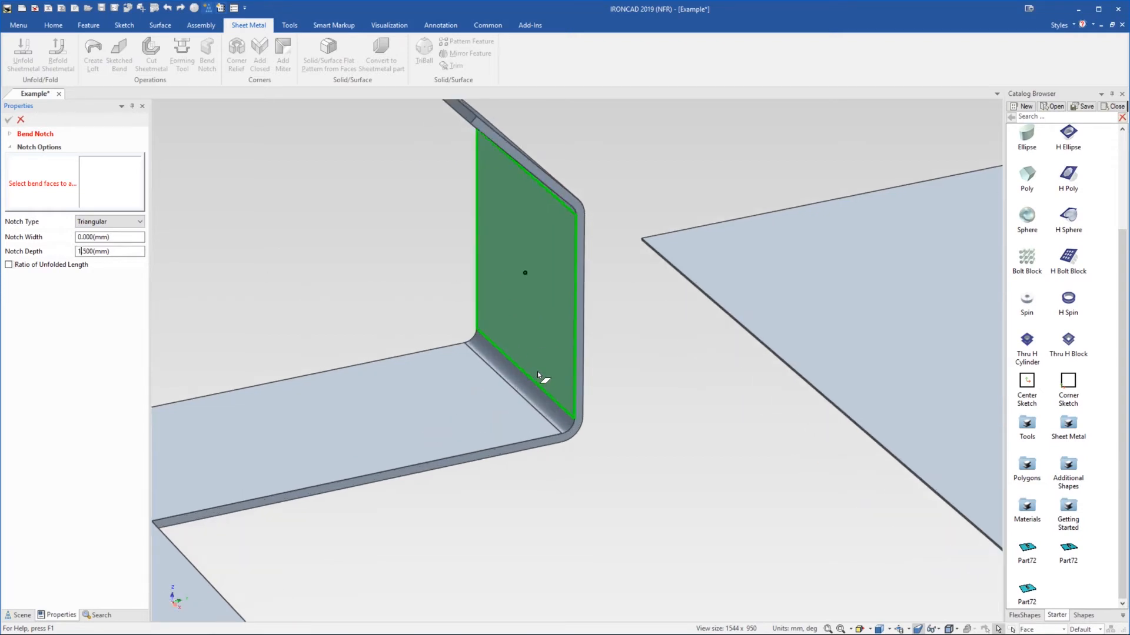
{"action": "left_click", "coordinate": [521, 380]}
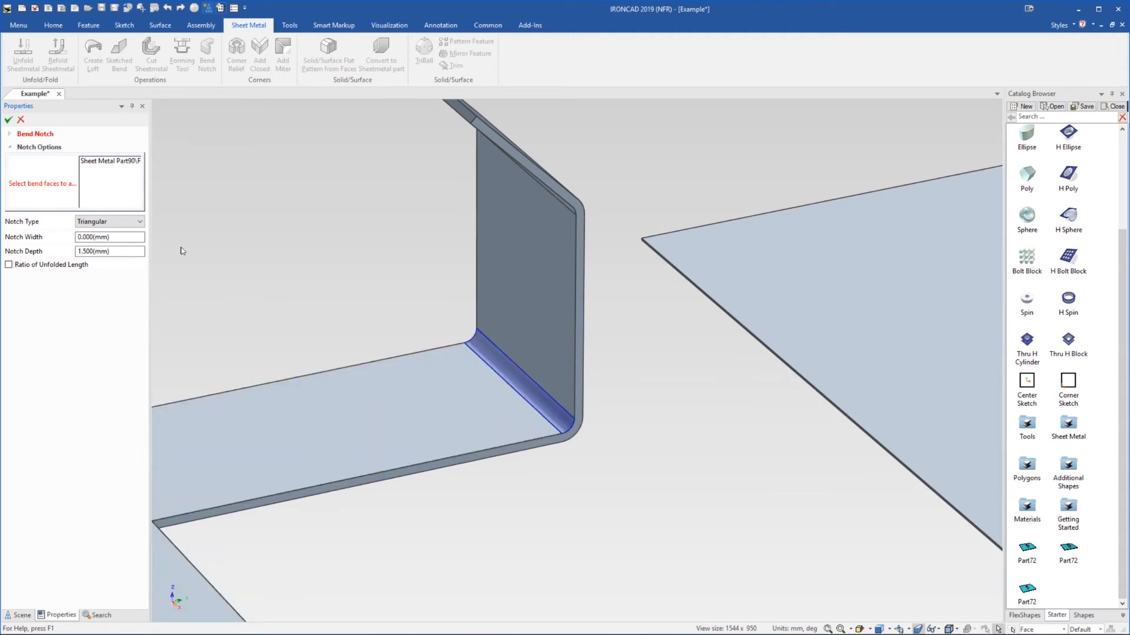
{"action": "left_click", "coordinate": [8, 120]}
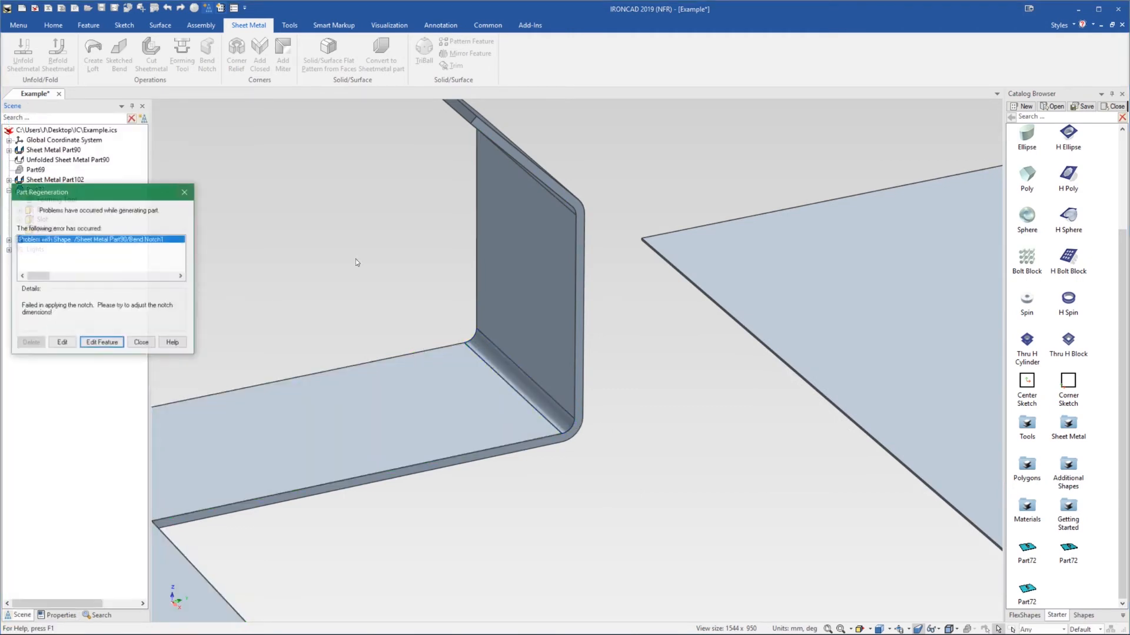
{"action": "left_click", "coordinate": [143, 342]}
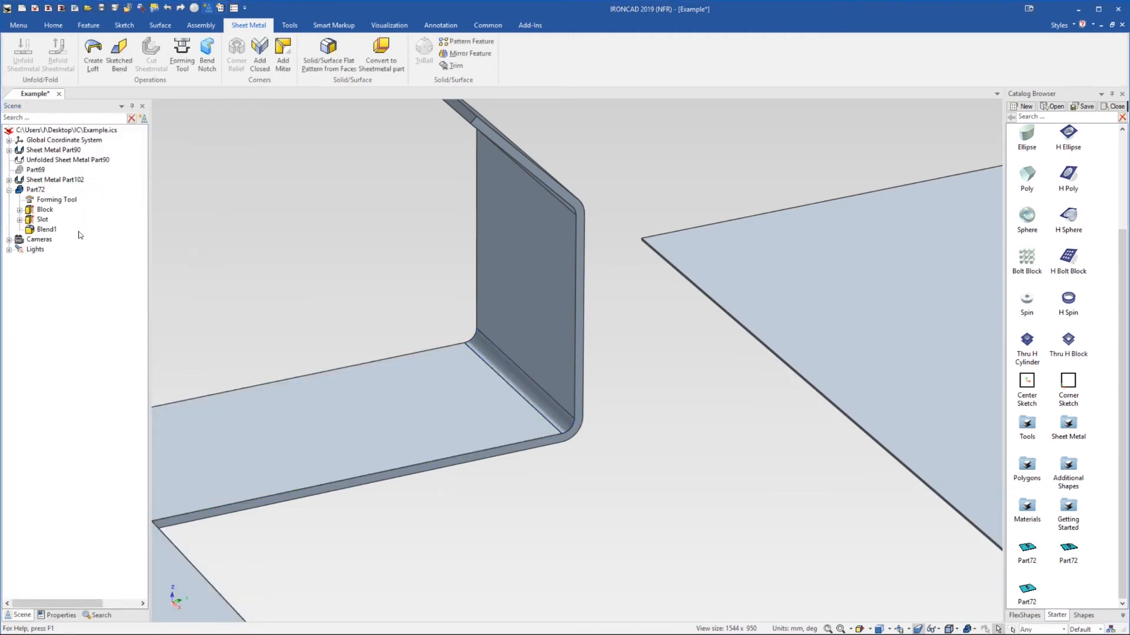
Add a triangular bend notch 1.5 mm wide and 1.5 mm deep to the bracket's lower bend
{"action": "left_click", "coordinate": [35, 189]}
{"action": "left_click", "coordinate": [47, 200]}
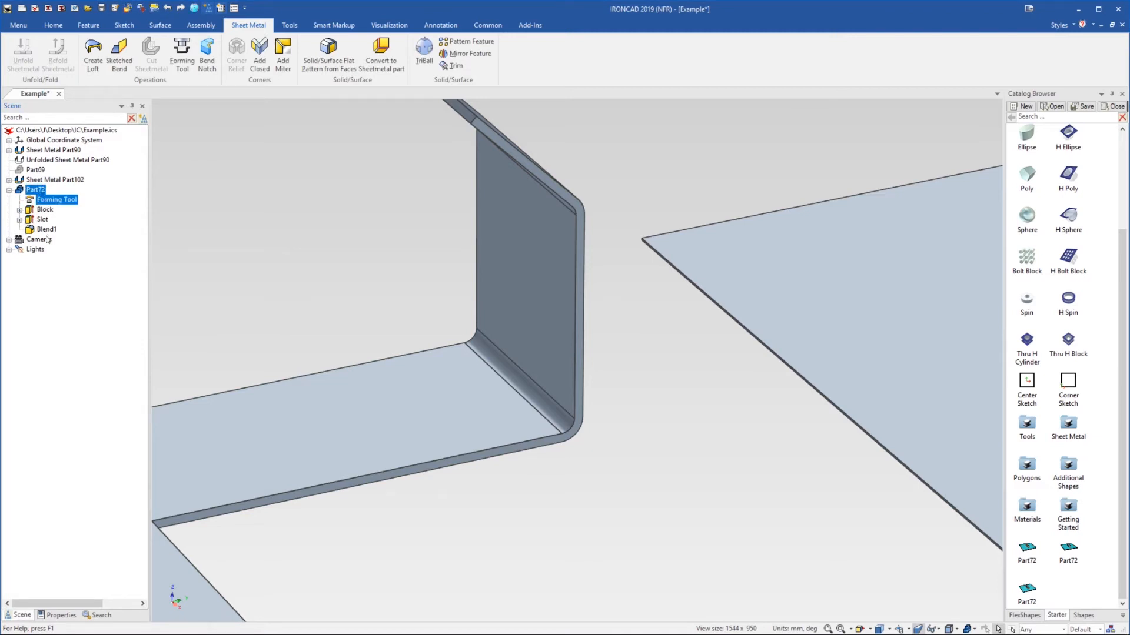
{"action": "left_click", "coordinate": [207, 59]}
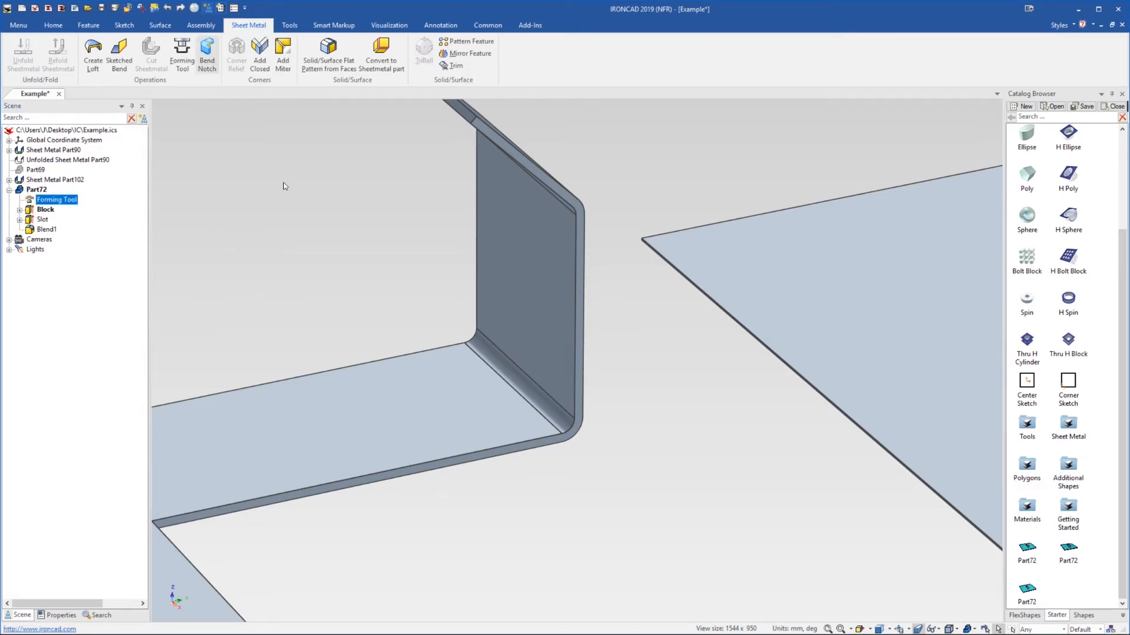
{"action": "middle_click_drag", "start_coordinate": [361, 421], "coordinate": [197, 328]}
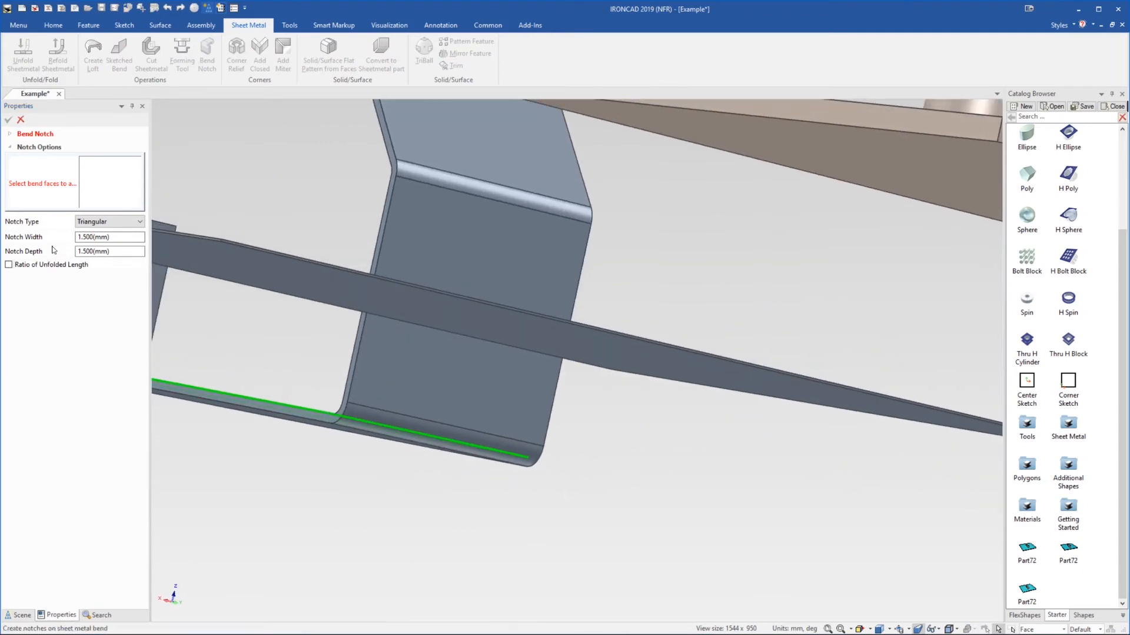
{"action": "left_click", "coordinate": [362, 420]}
{"action": "middle_click_drag", "start_coordinate": [363, 420], "coordinate": [192, 345]}
{"action": "left_click", "coordinate": [7, 121]}
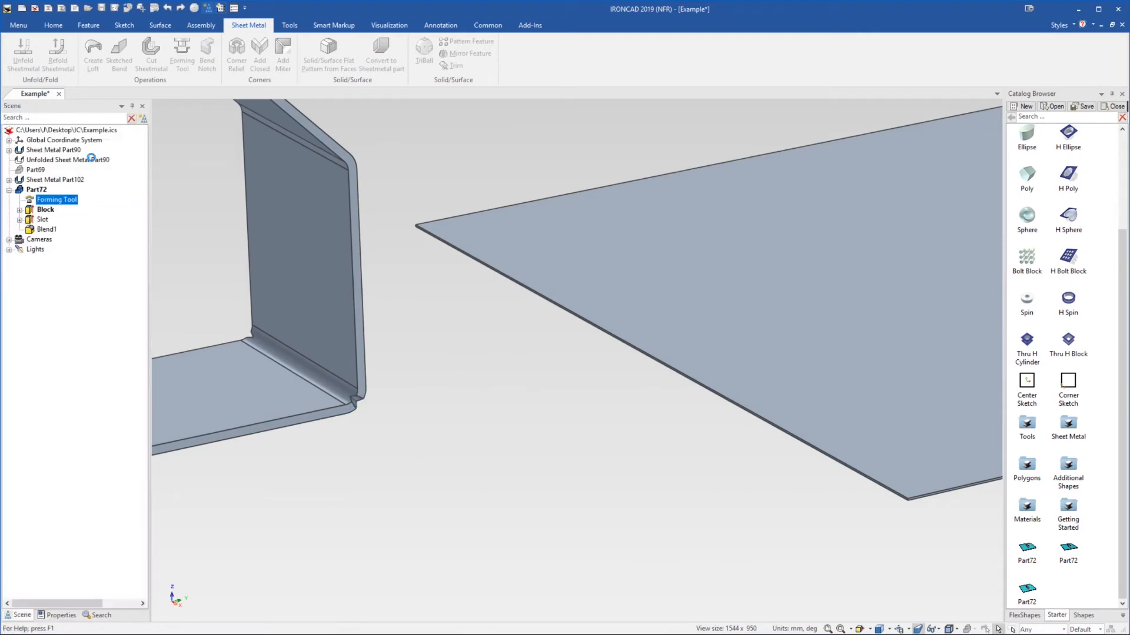
{"action": "left_click", "coordinate": [141, 343]}
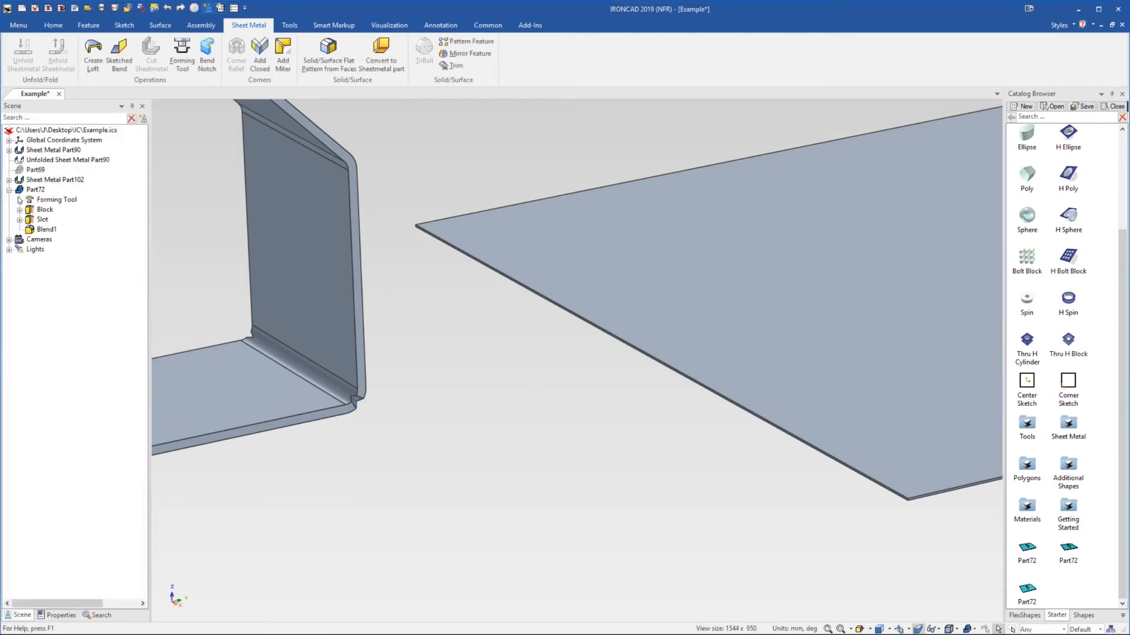
Delete the failed first bend notch feature from the bracket part
{"action": "left_click", "coordinate": [9, 181]}
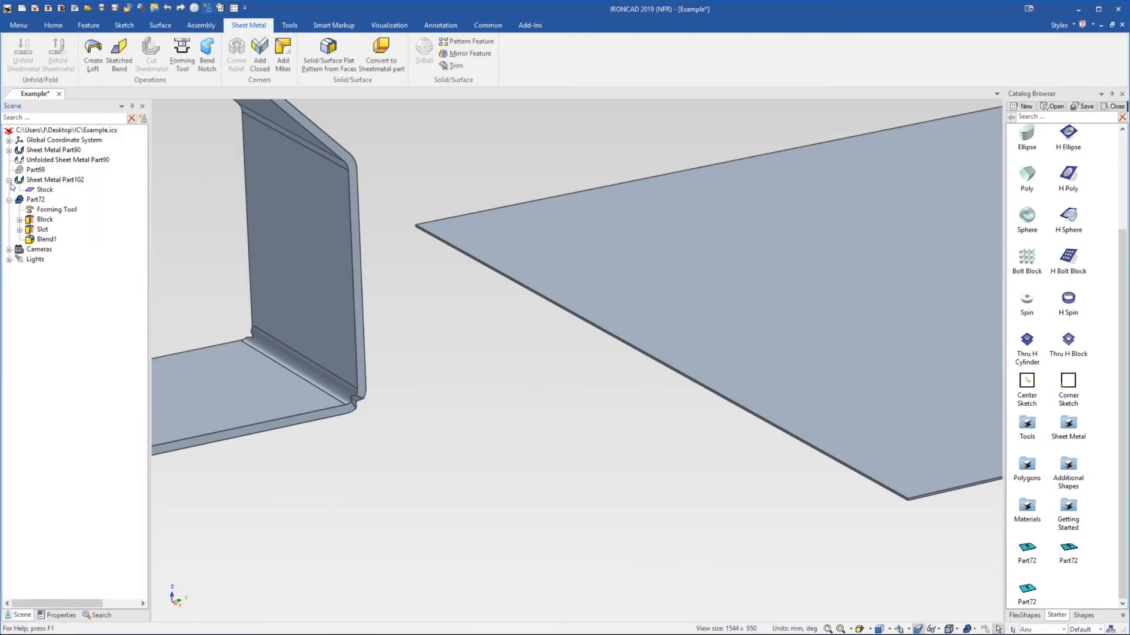
{"action": "left_click", "coordinate": [9, 151]}
{"action": "left_click", "coordinate": [64, 210]}
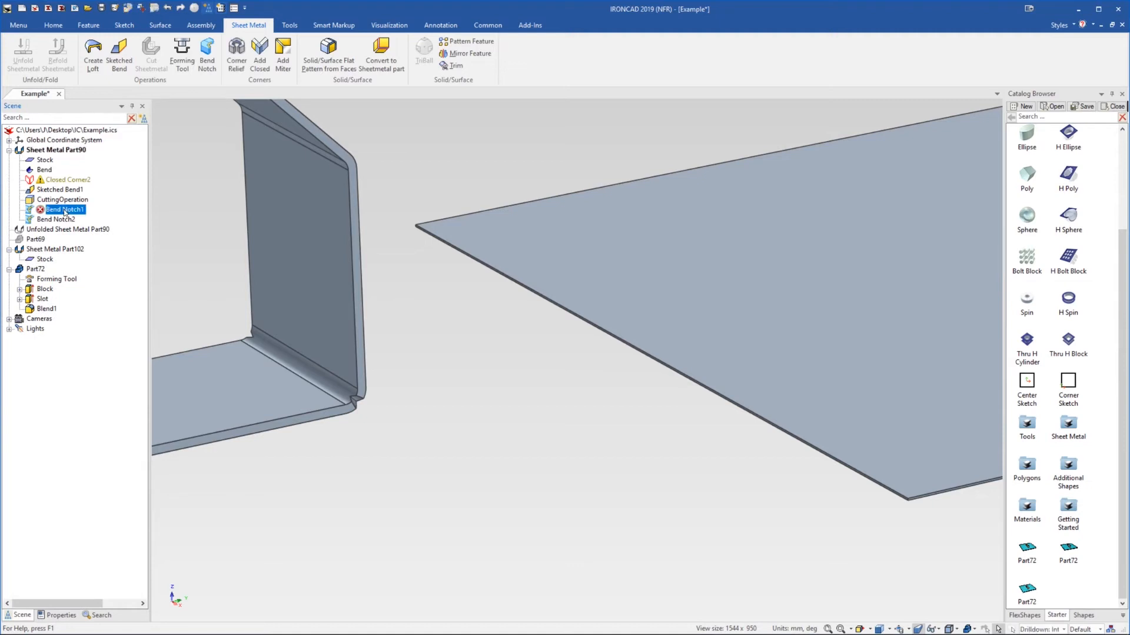
{"action": "key", "text": "Delete"}
Delete the closed corner feature from the bracket part
{"action": "scroll", "coordinate": [327, 277], "scroll_direction": "down", "scroll_amount": 10}
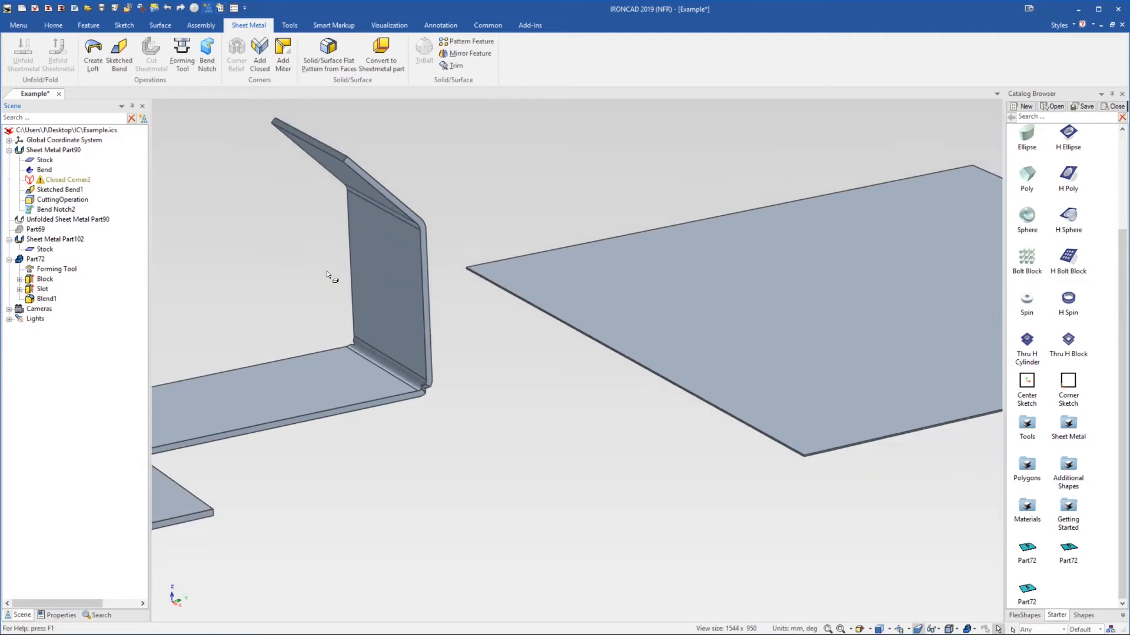
{"action": "scroll", "coordinate": [464, 343], "scroll_direction": "up", "scroll_amount": 5}
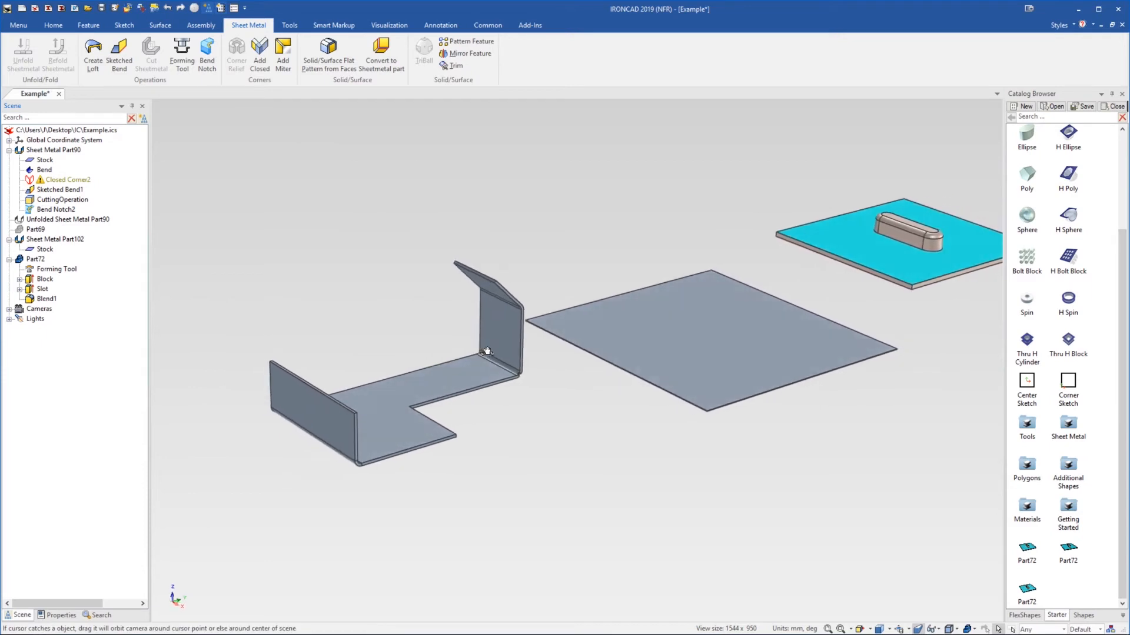
{"action": "scroll", "coordinate": [577, 338], "scroll_direction": "up", "scroll_amount": 2}
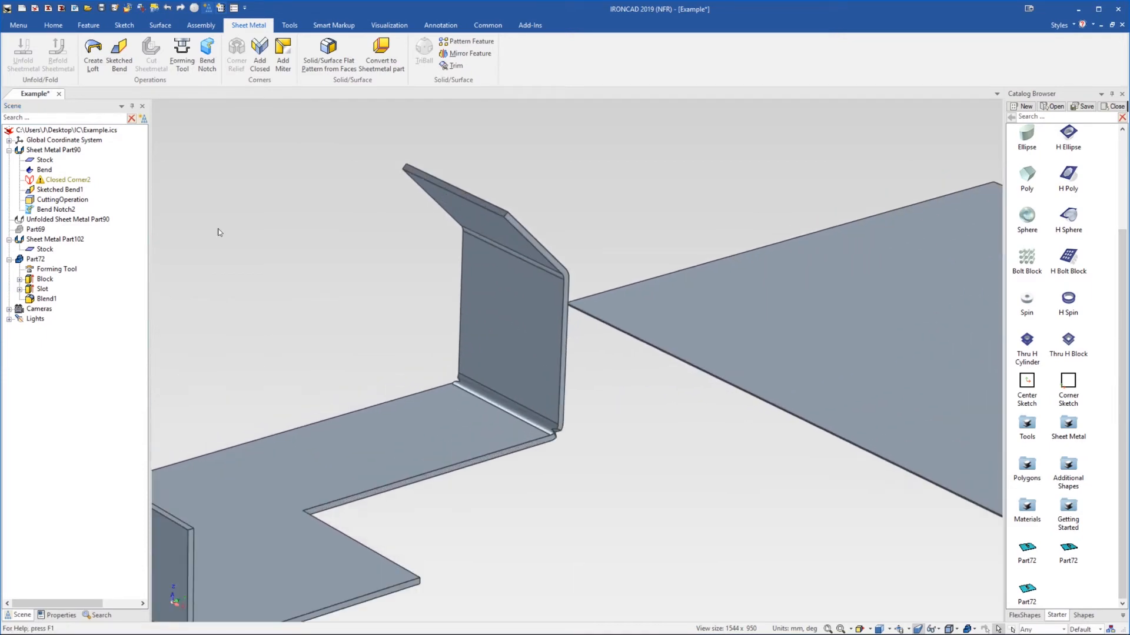
{"action": "left_click", "coordinate": [68, 180]}
{"action": "key", "text": "Delete"}
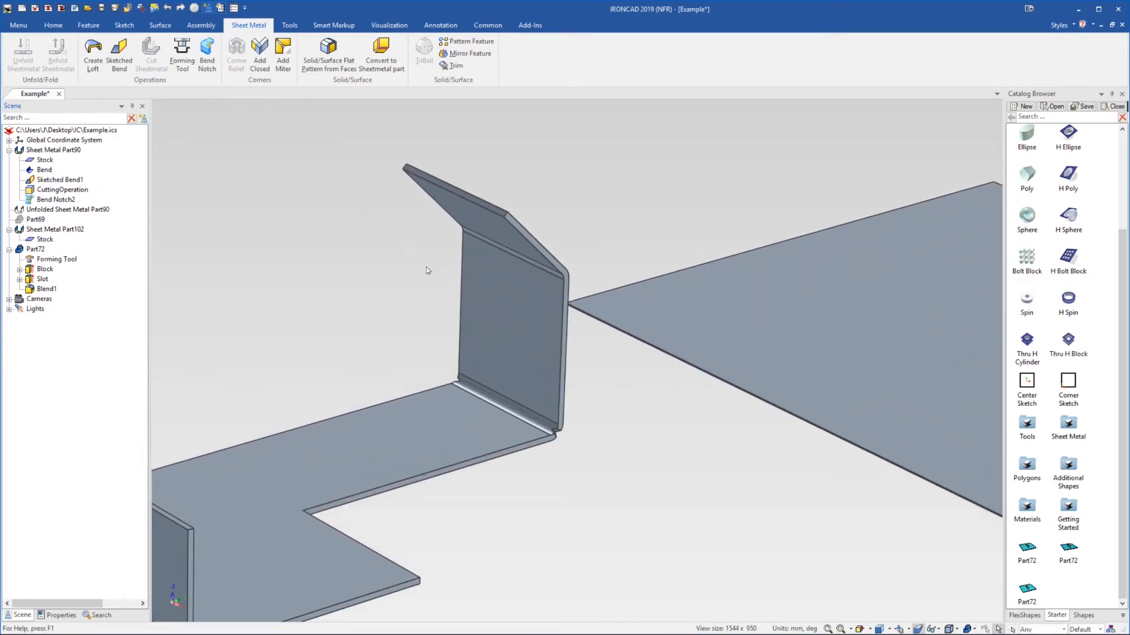
Unfold the bracket into its flat pattern
{"action": "scroll", "coordinate": [491, 375], "scroll_direction": "down", "scroll_amount": 1}
{"action": "scroll", "coordinate": [490, 374], "scroll_direction": "up", "scroll_amount": 1}
{"action": "scroll", "coordinate": [603, 415], "scroll_direction": "up", "scroll_amount": 4}
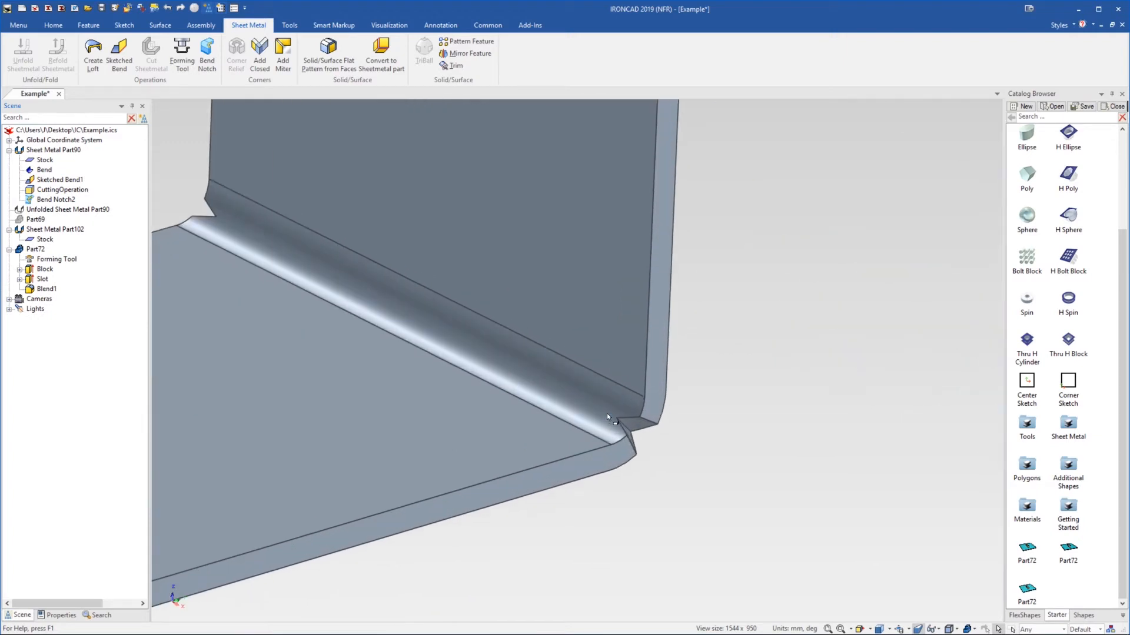
{"action": "middle_click_drag", "start_coordinate": [606, 413], "coordinate": [493, 383]}
{"action": "right_click", "coordinate": [443, 360]}
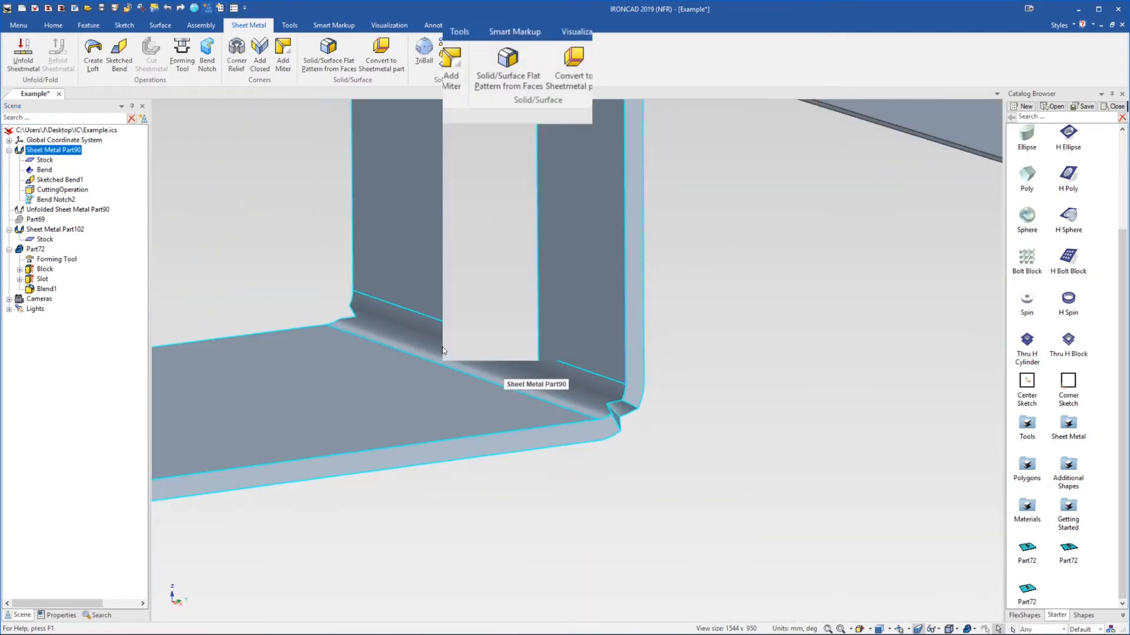
{"action": "left_click", "coordinate": [469, 243]}
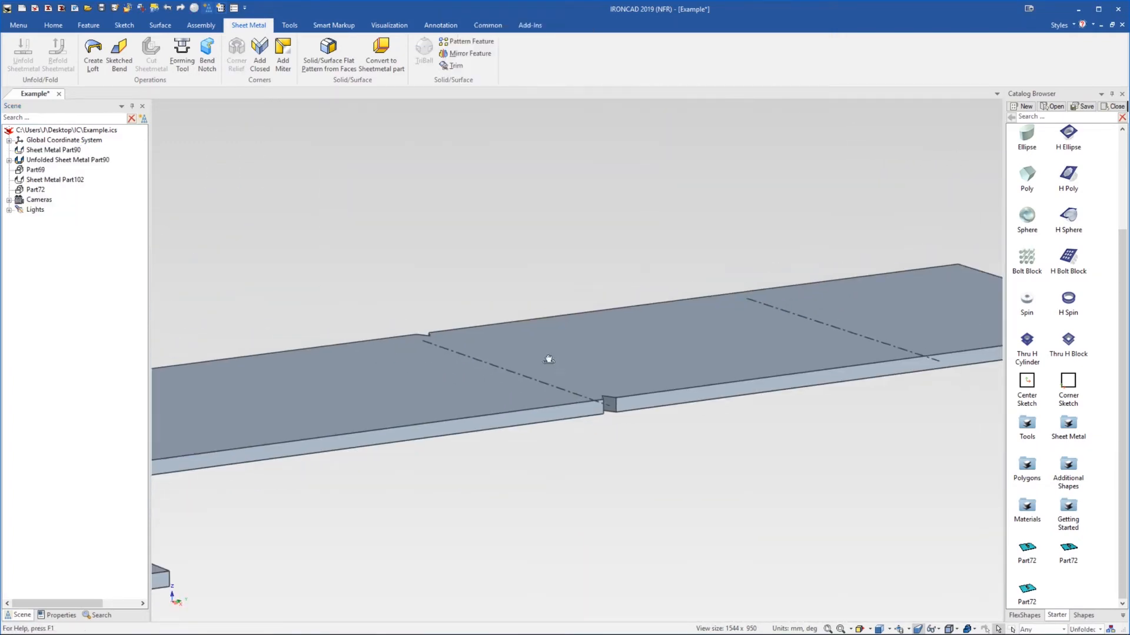
Examine the notch at the bend line of the flat pattern and refold the bracket
{"action": "scroll", "coordinate": [548, 357], "scroll_direction": "up", "scroll_amount": 4}
{"action": "middle_click_drag", "start_coordinate": [545, 441], "coordinate": [532, 378]}
{"action": "scroll", "coordinate": [545, 362], "scroll_direction": "down", "scroll_amount": 2}
{"action": "right_click", "coordinate": [544, 361]}
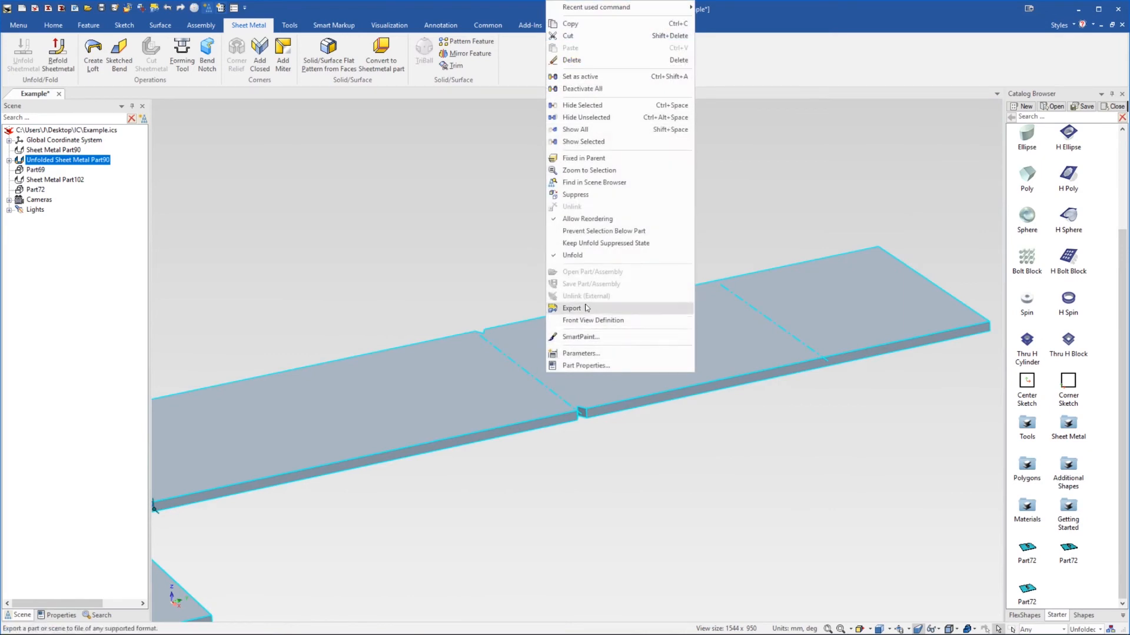
{"action": "left_click", "coordinate": [582, 257]}
Add a triangular bend notch 1.5 mm wide and 1.5 mm deep to the bracket's upper bend
{"action": "middle_click_drag", "start_coordinate": [582, 257], "coordinate": [530, 295]}
{"action": "scroll", "coordinate": [594, 272], "scroll_direction": "up", "scroll_amount": 5}
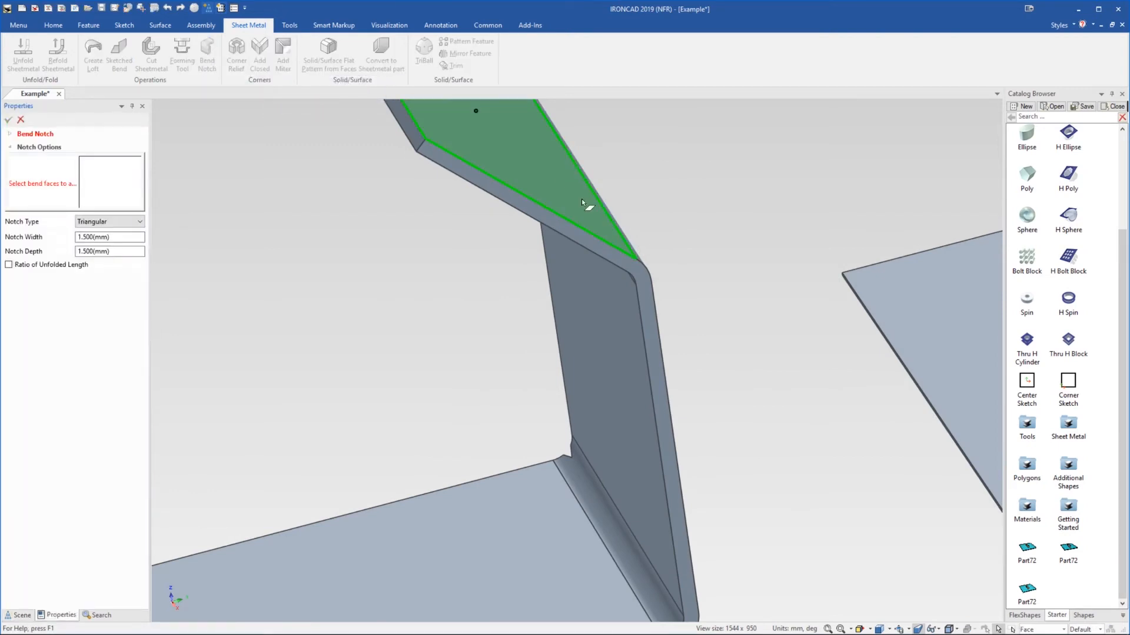
{"action": "middle_click_drag", "start_coordinate": [584, 204], "coordinate": [517, 221]}
{"action": "left_click", "coordinate": [630, 236]}
{"action": "middle_click_drag", "start_coordinate": [640, 287], "coordinate": [757, 245]}
{"action": "left_click", "coordinate": [8, 120]}
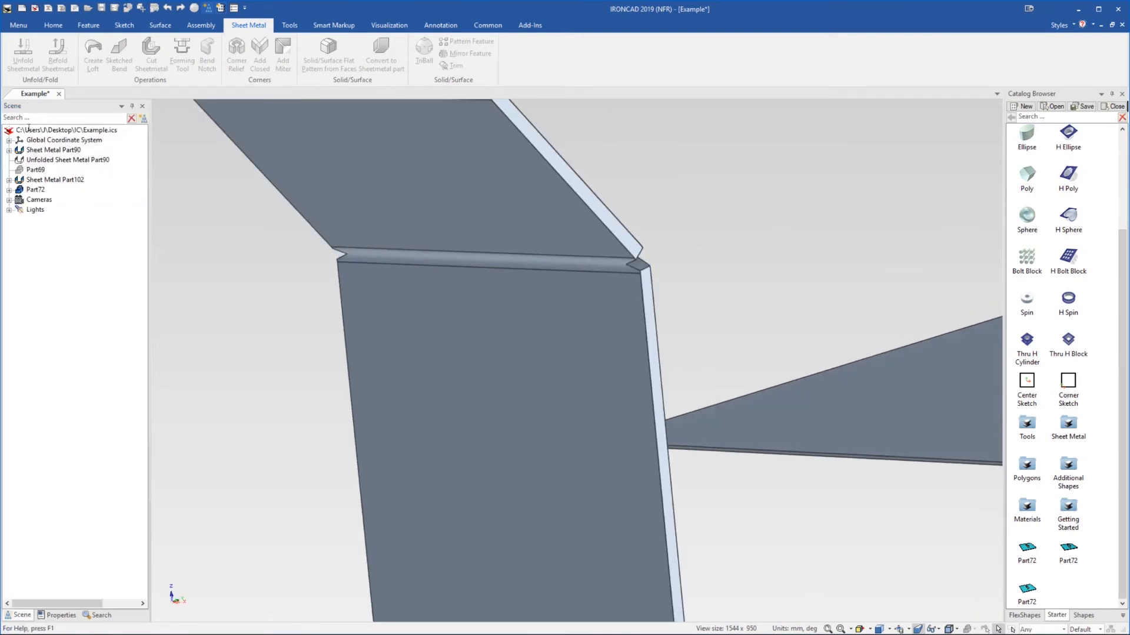
{"action": "middle_click_drag", "start_coordinate": [478, 291], "coordinate": [498, 332]}
{"action": "scroll", "coordinate": [497, 331], "scroll_direction": "down", "scroll_amount": 5}
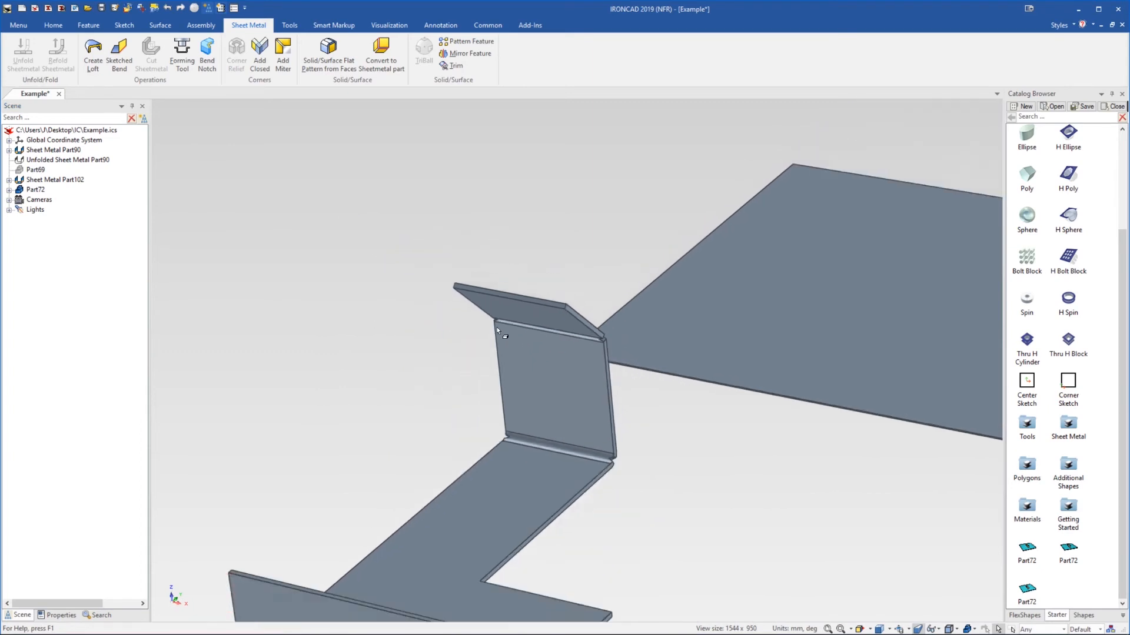
{"action": "middle_click_drag", "start_coordinate": [569, 521], "coordinate": [495, 484]}
{"action": "scroll", "coordinate": [515, 523], "scroll_direction": "up", "scroll_amount": 3}
{"action": "middle_click_drag", "start_coordinate": [568, 466], "coordinate": [548, 474]}
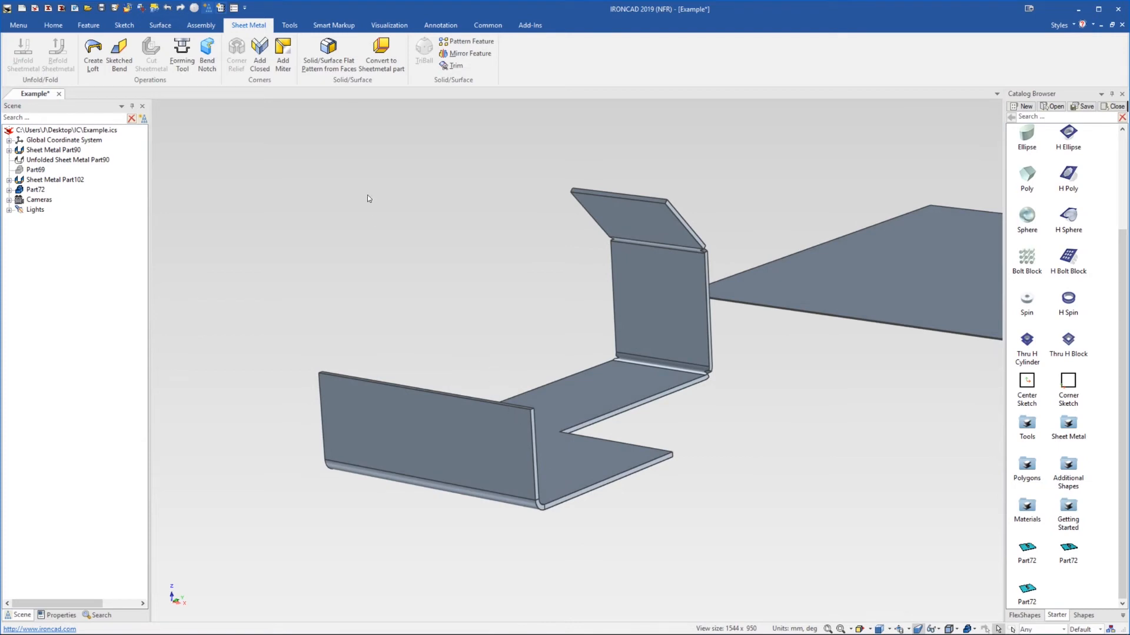
{"action": "left_click", "coordinate": [528, 453]}
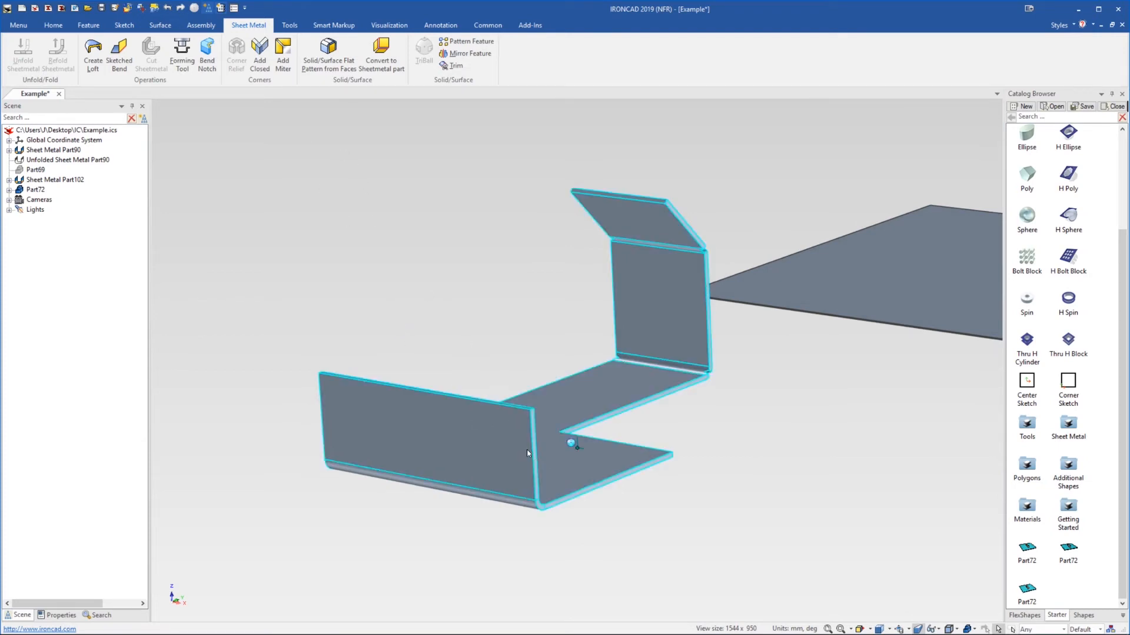
{"action": "left_click", "coordinate": [237, 53]}
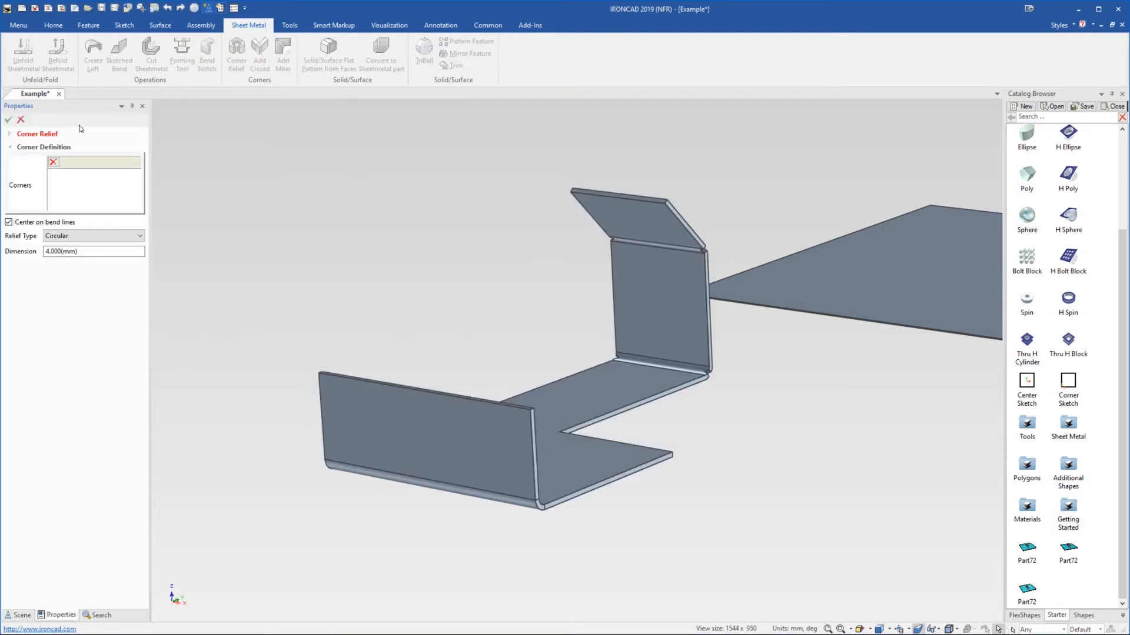
{"action": "left_click", "coordinate": [21, 120]}
Add a miter flange with 0.1 mm setback along the base's straight edge adjoining the end flange, using that flange's bend shape
{"action": "middle_click_drag", "start_coordinate": [632, 433], "coordinate": [546, 482]}
{"action": "scroll", "coordinate": [547, 482], "scroll_direction": "up", "scroll_amount": 3}
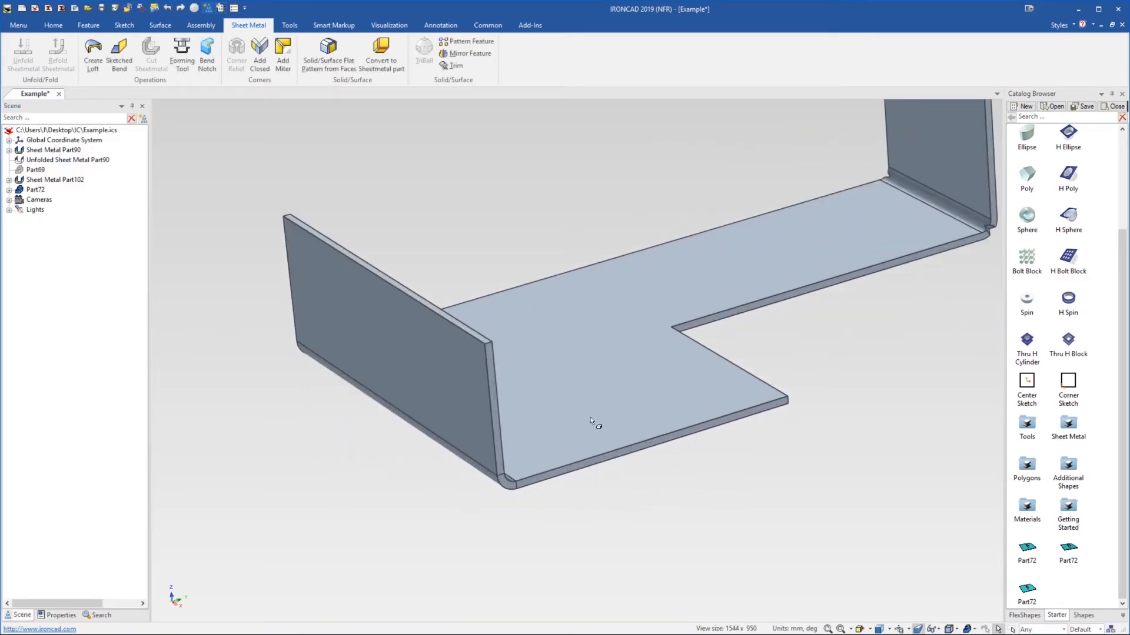
{"action": "middle_click_drag", "start_coordinate": [595, 424], "coordinate": [593, 431]}
{"action": "scroll", "coordinate": [592, 432], "scroll_direction": "up", "scroll_amount": 1}
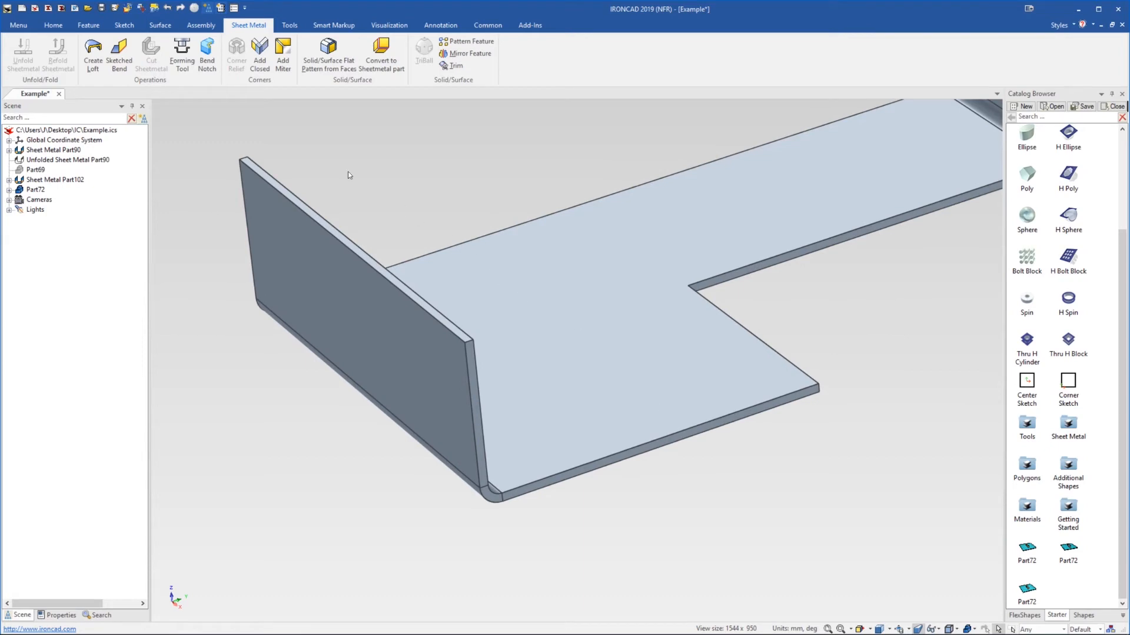
{"action": "left_click", "coordinate": [278, 54]}
{"action": "left_click", "coordinate": [415, 380]}
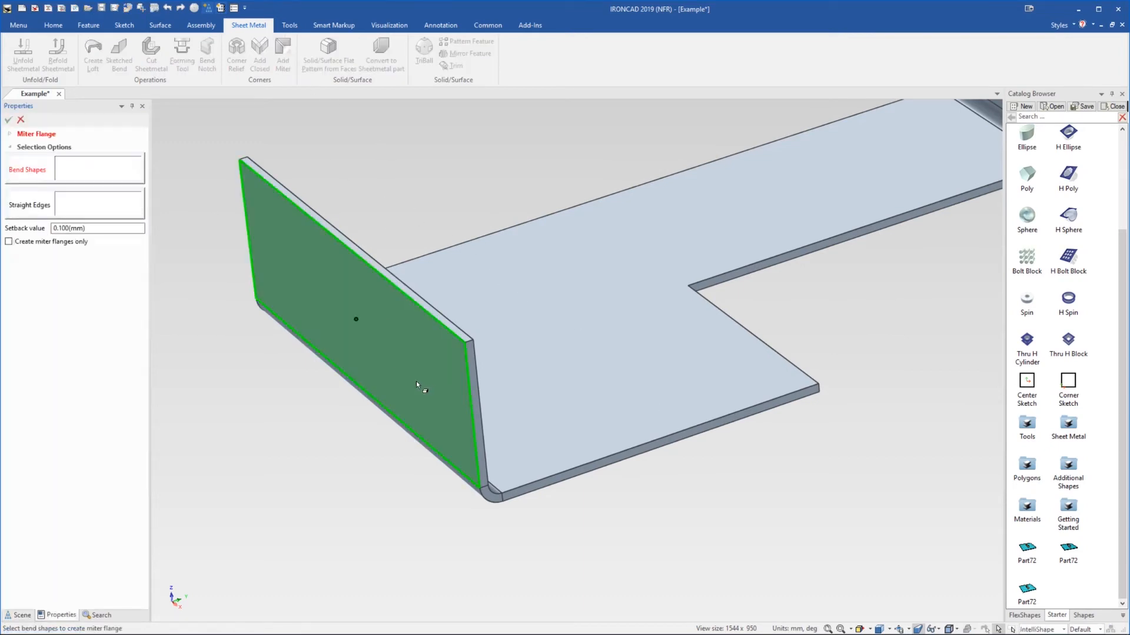
{"action": "left_click", "coordinate": [110, 214]}
{"action": "left_click", "coordinate": [664, 440]}
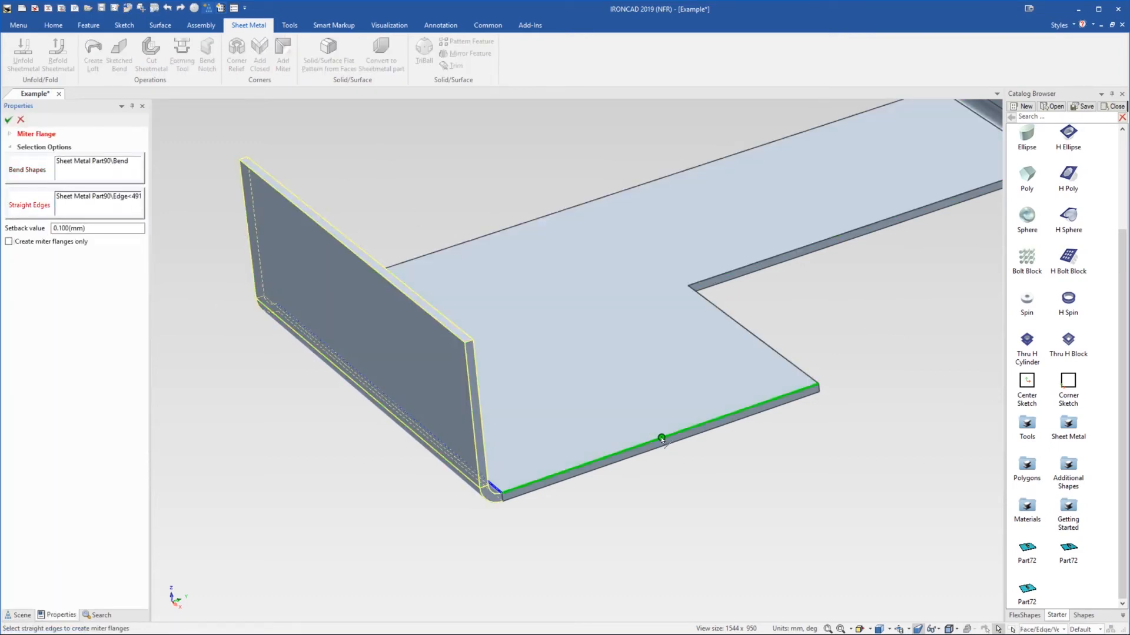
{"action": "left_click", "coordinate": [8, 119]}
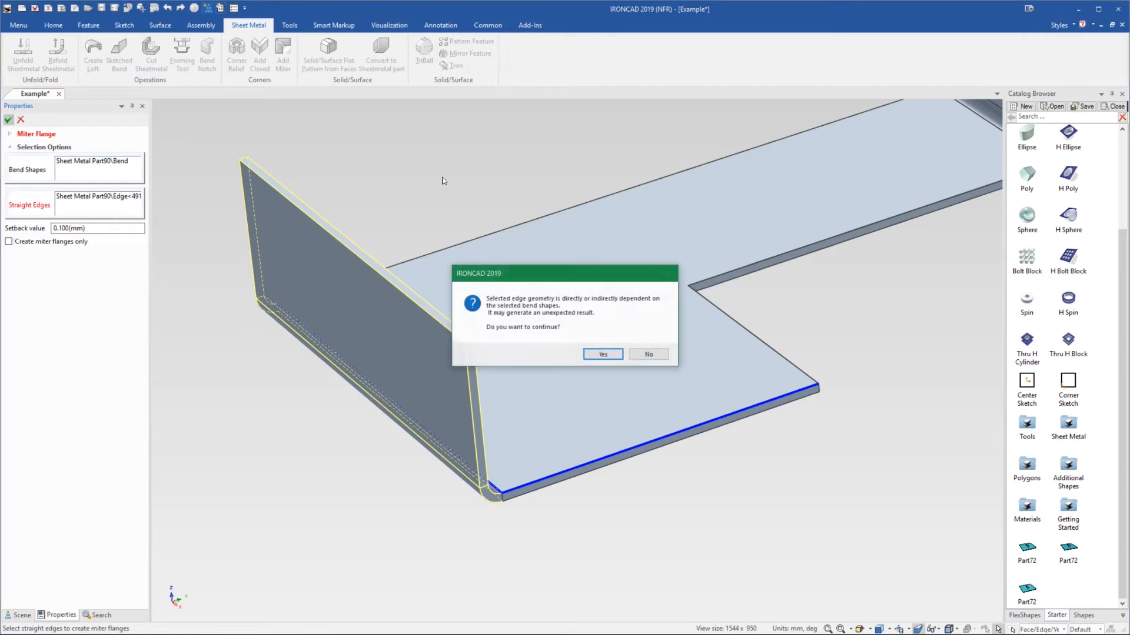
{"action": "left_click", "coordinate": [597, 355]}
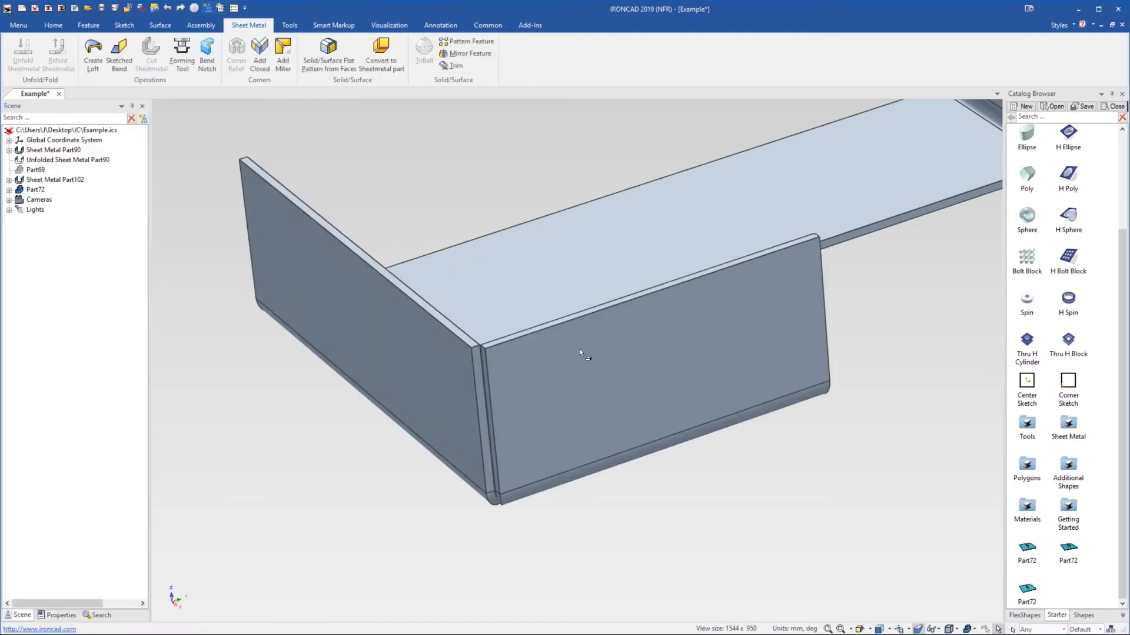
Add a 4 mm circular corner relief, centered on the bend lines, where the two mitered flanges meet
{"action": "mouse_move", "coordinate": [580, 348]}
{"action": "middle_mouse_down"}
{"action": "mouse_move", "coordinate": [557, 204]}
{"action": "mouse_move", "coordinate": [648, 298]}
{"action": "mouse_move", "coordinate": [588, 328]}
{"action": "middle_mouse_up"}
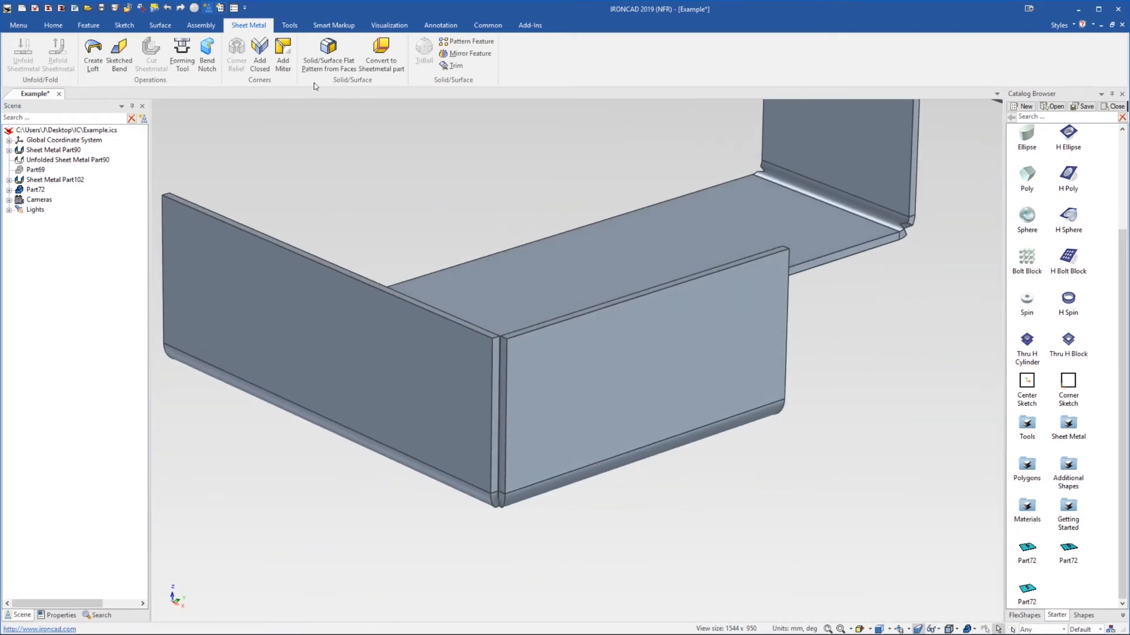
{"action": "left_click", "coordinate": [453, 310]}
{"action": "left_click", "coordinate": [236, 65]}
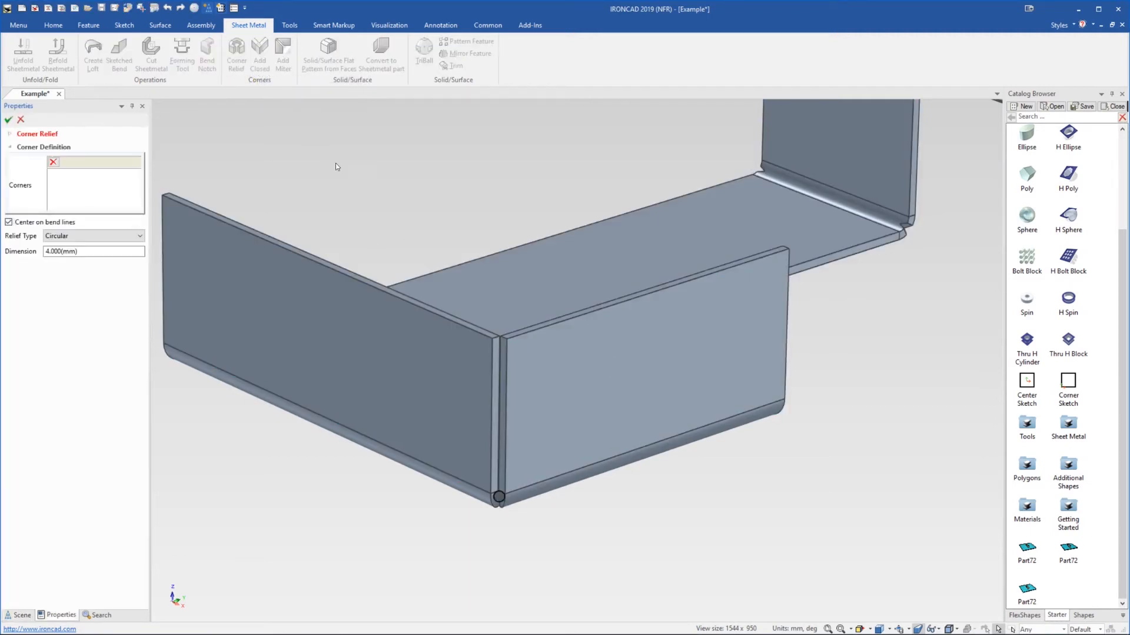
{"action": "scroll", "coordinate": [497, 487], "scroll_direction": "down", "scroll_amount": 1}
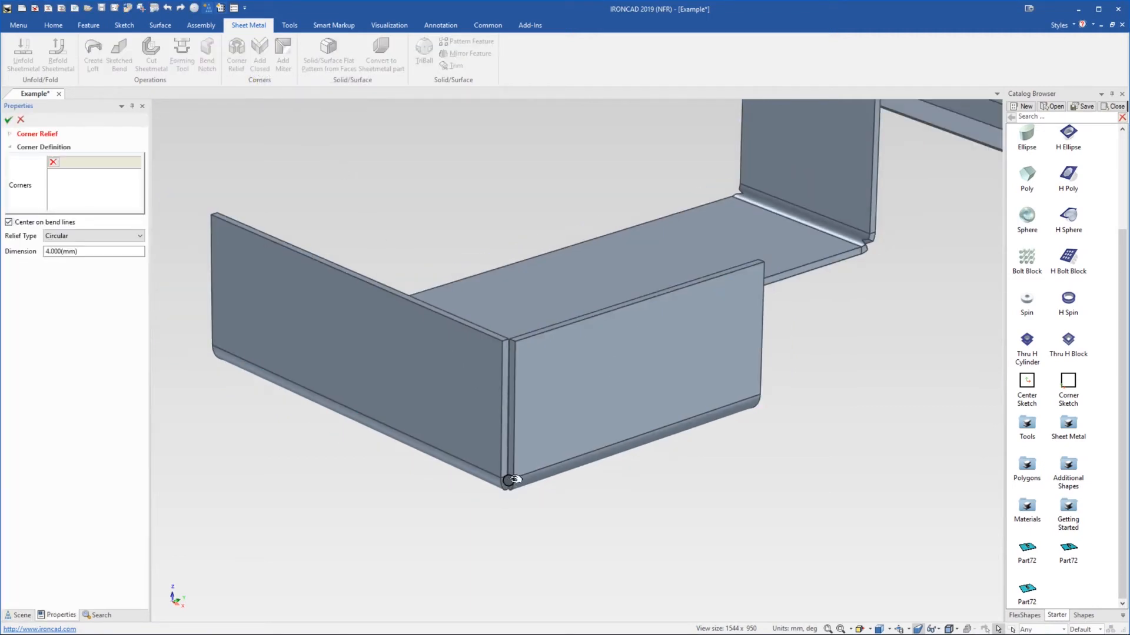
{"action": "left_click", "coordinate": [508, 481]}
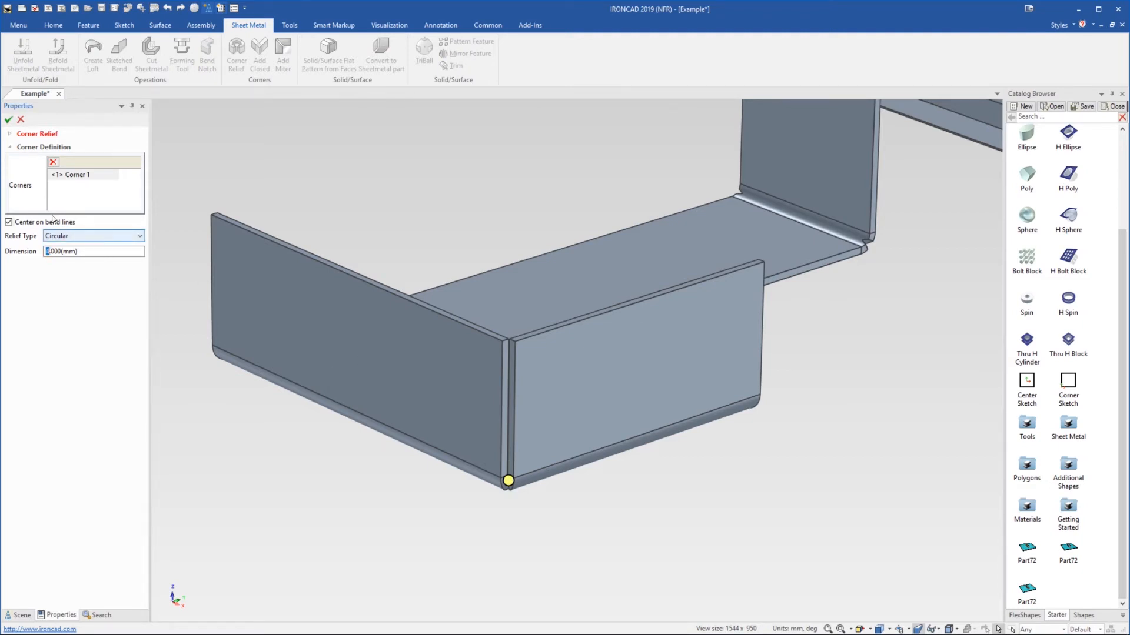
{"action": "left_click", "coordinate": [8, 121]}
Delete the added miter flange from the bracket
{"action": "middle_click_drag", "start_coordinate": [535, 396], "coordinate": [553, 438]}
{"action": "scroll", "coordinate": [571, 401], "scroll_direction": "down", "scroll_amount": 4}
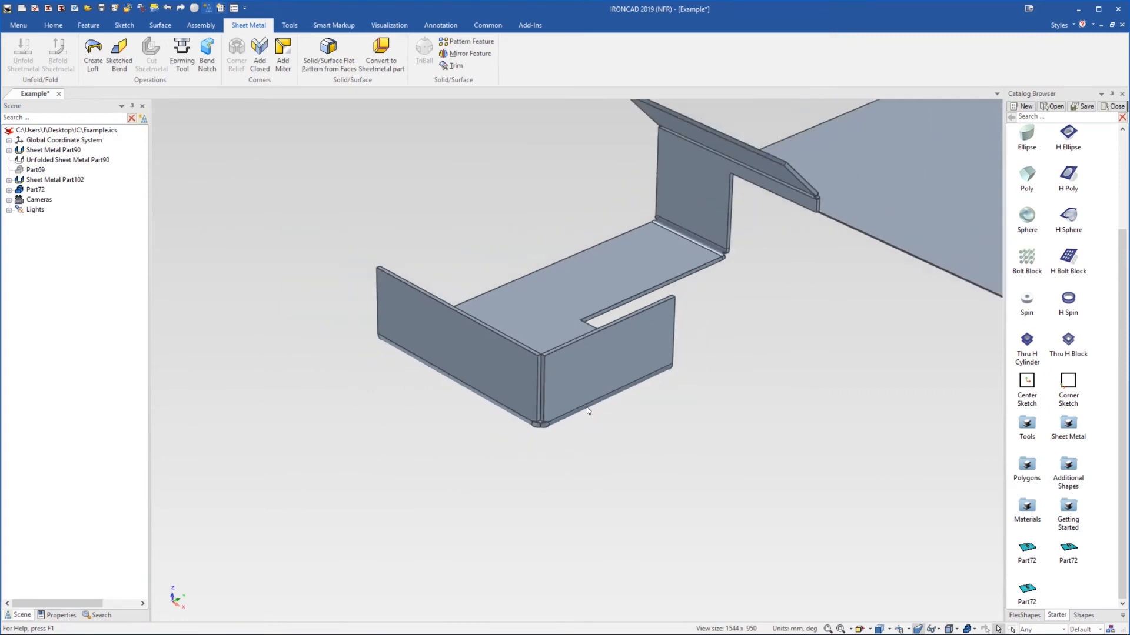
{"action": "left_click", "coordinate": [576, 391]}
{"action": "left_click", "coordinate": [577, 392]}
{"action": "key", "text": "Delete"}
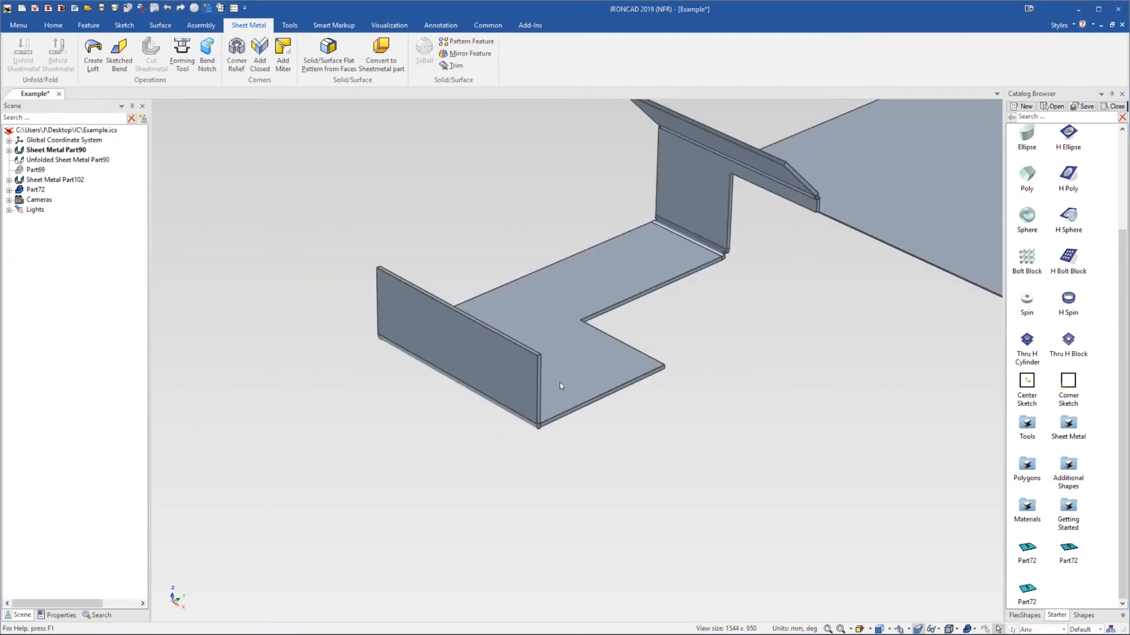
Delete the leftover corner relief feature from the bracket part
{"action": "left_click", "coordinate": [143, 343]}
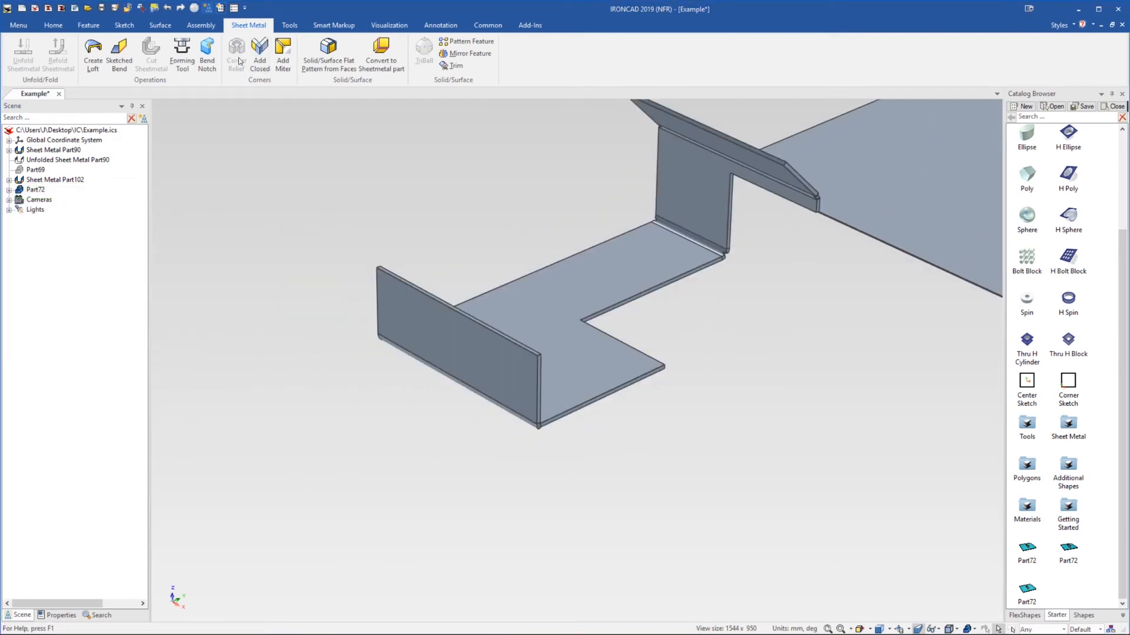
{"action": "left_click", "coordinate": [9, 150]}
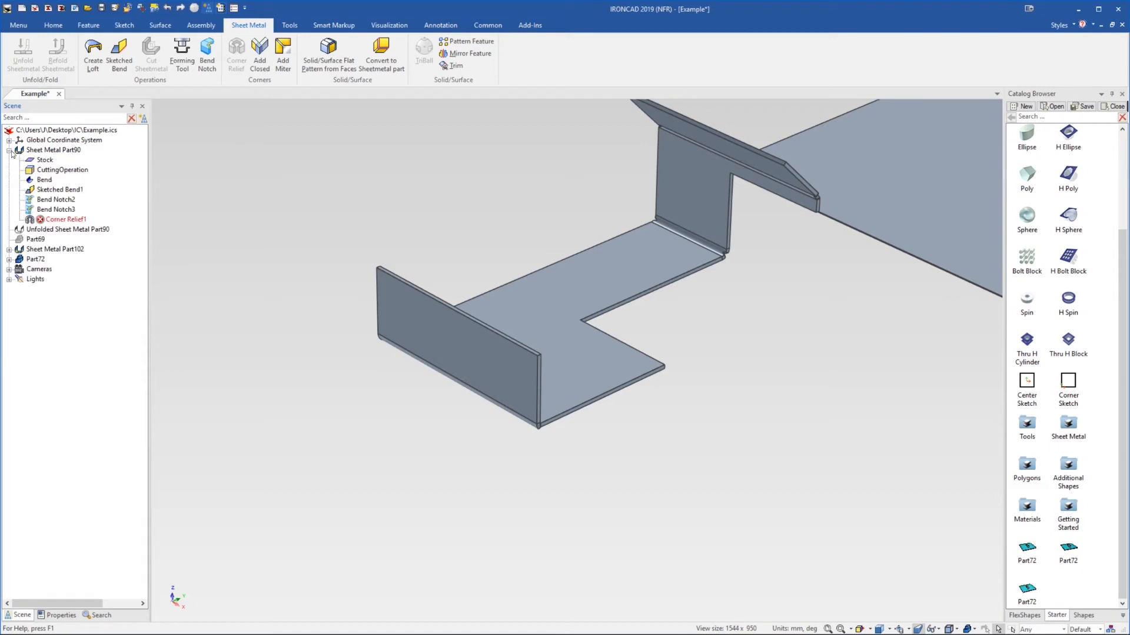
{"action": "left_click", "coordinate": [64, 220]}
{"action": "key", "text": "Delete"}
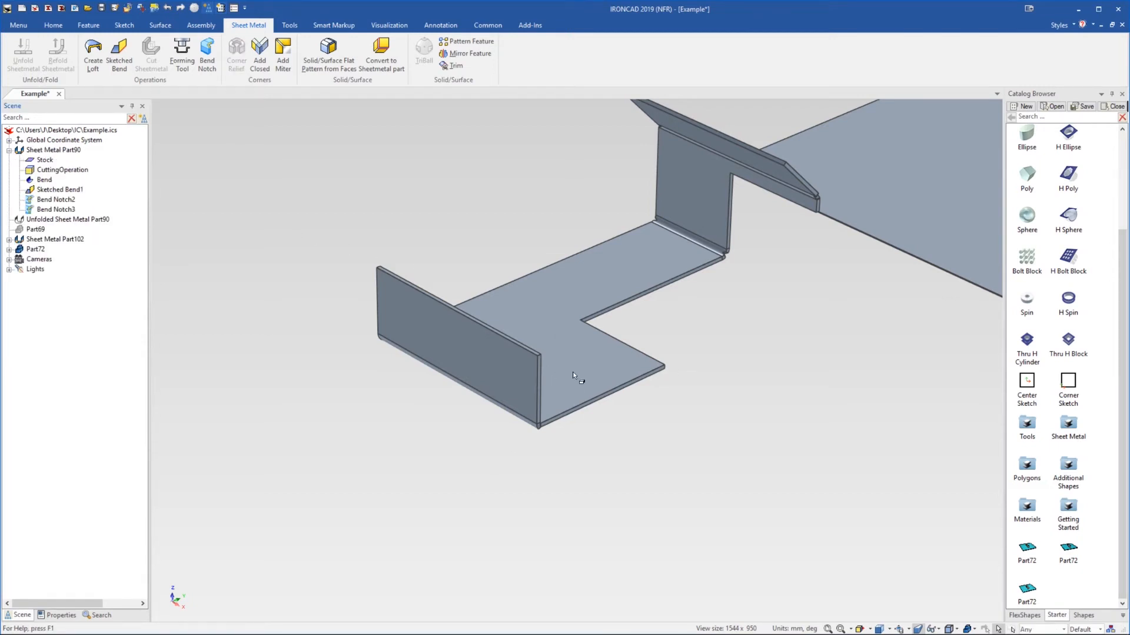
{"action": "scroll", "coordinate": [615, 366], "scroll_direction": "up", "scroll_amount": 3}
{"action": "scroll", "coordinate": [520, 352], "scroll_direction": "down", "scroll_amount": 5}
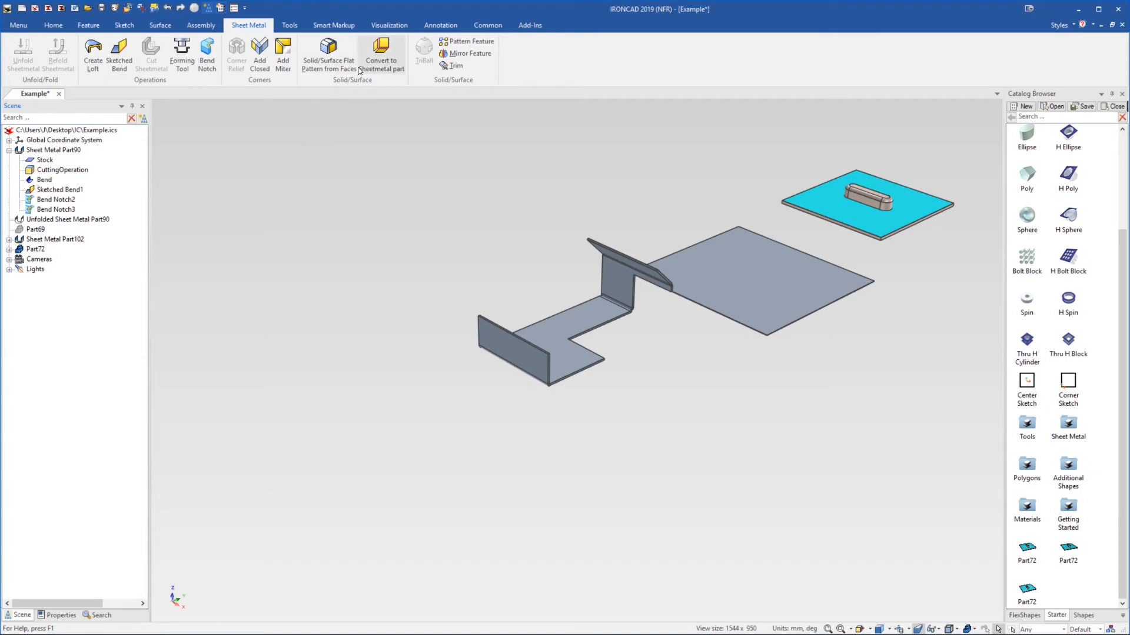
{"action": "scroll", "coordinate": [786, 288], "scroll_direction": "down", "scroll_amount": 1}
{"action": "scroll", "coordinate": [785, 289], "scroll_direction": "down", "scroll_amount": 3}
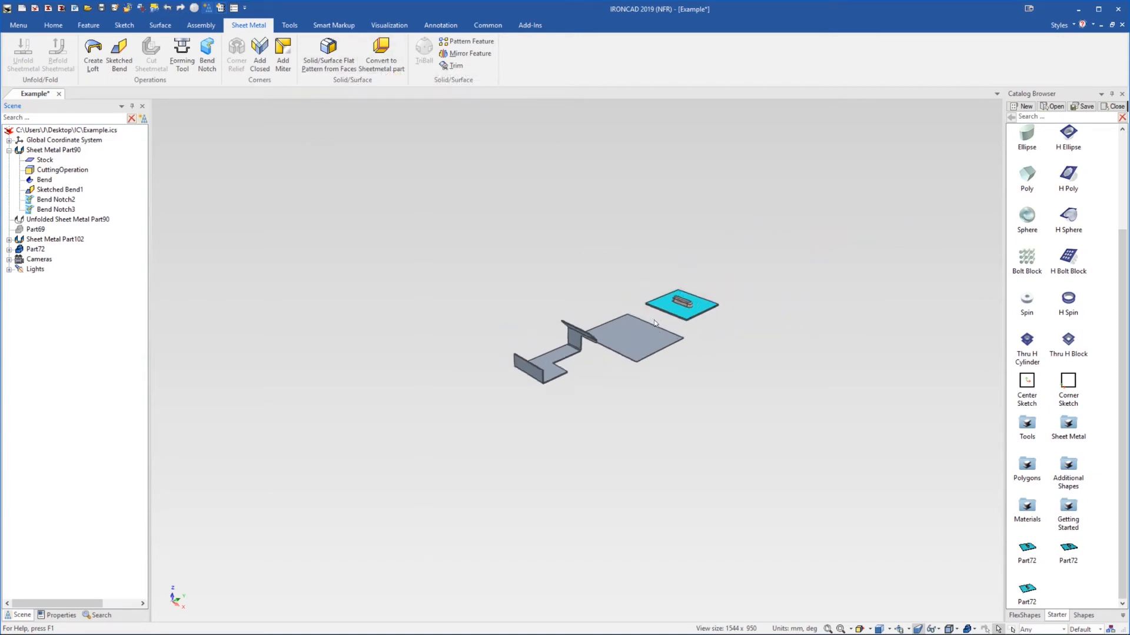
{"action": "scroll", "coordinate": [640, 333], "scroll_direction": "up", "scroll_amount": 3}
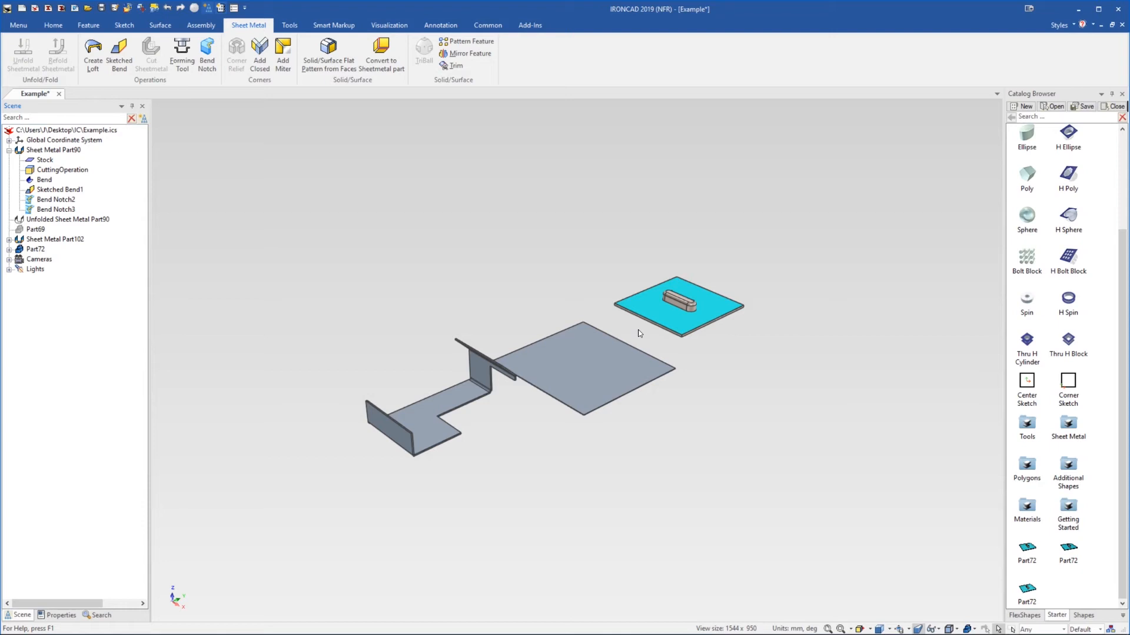
{"action": "scroll", "coordinate": [1053, 313], "scroll_direction": "up", "scroll_amount": 3}
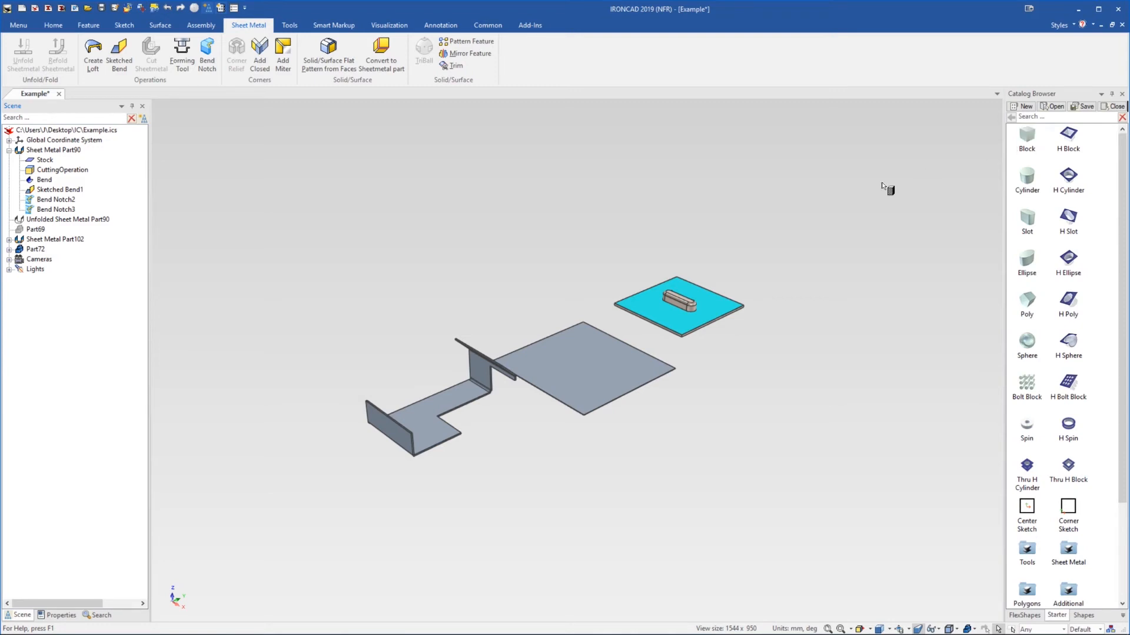
Add a solid block to the scene as a new part beside the blue plate
{"action": "left_click_drag", "start_coordinate": [604, 246], "coordinate": [606, 272]}
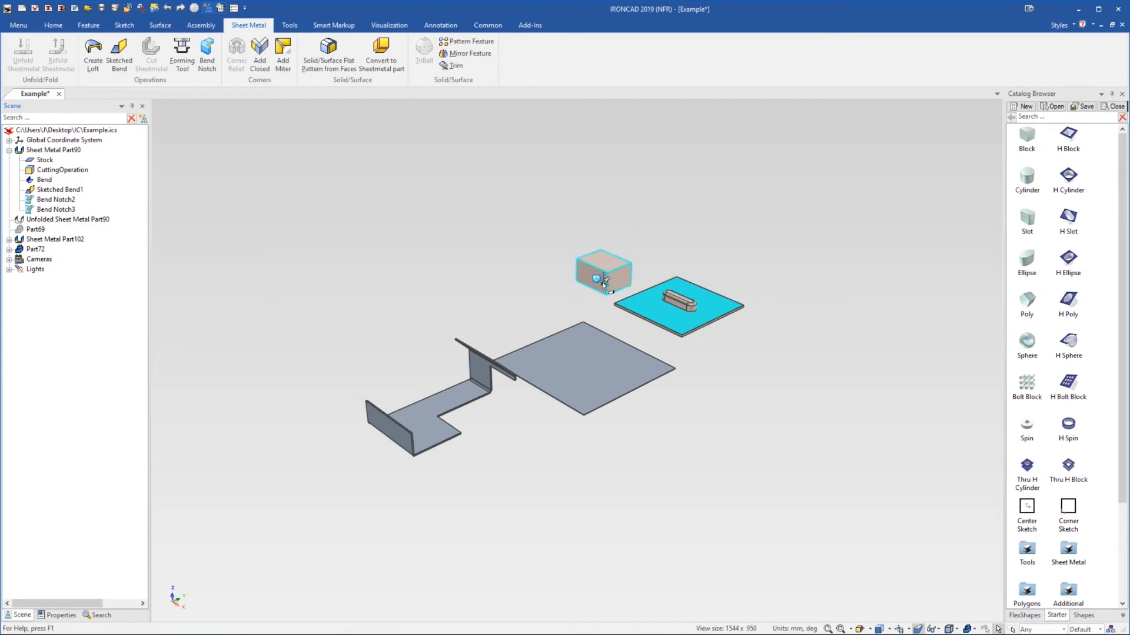
{"action": "scroll", "coordinate": [602, 277], "scroll_direction": "up", "scroll_amount": 5}
{"action": "left_click", "coordinate": [567, 219]}
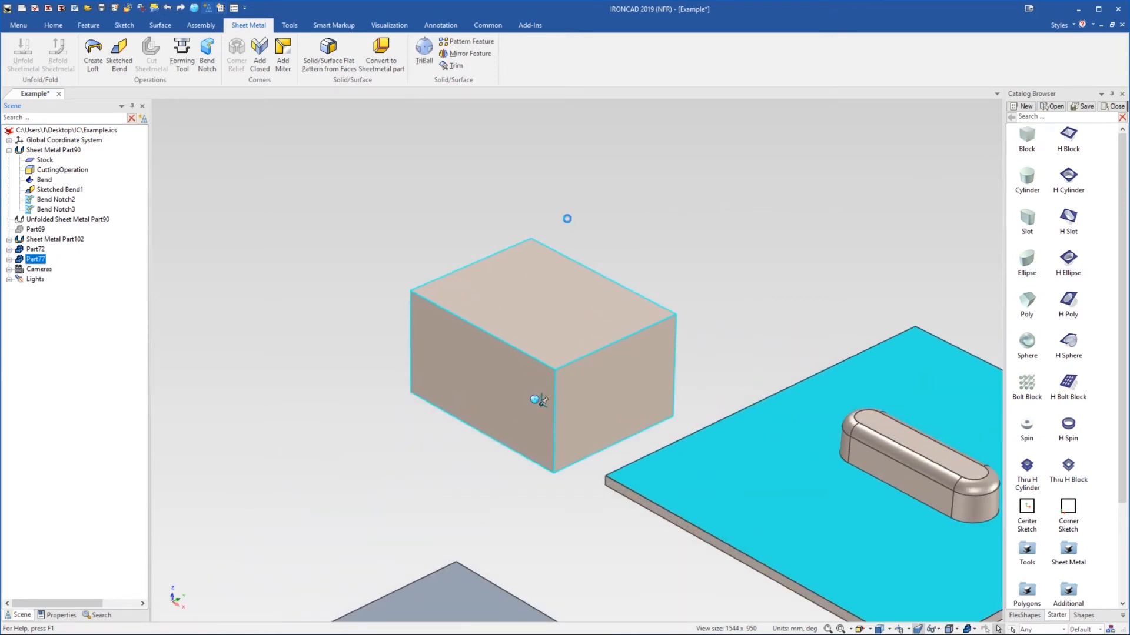
Blend the block's two long top edges, the rear one at 5 mm radius and the front one at 10 mm
{"action": "double_click", "coordinate": [599, 276]}
{"action": "left_click", "coordinate": [599, 275]}
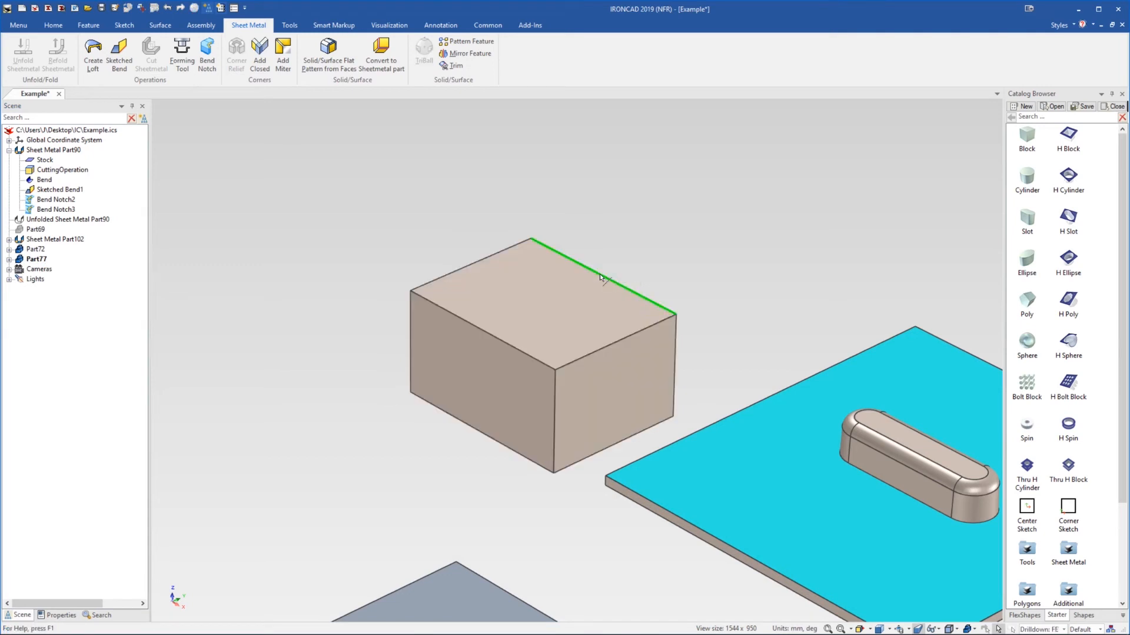
{"action": "right_click", "coordinate": [600, 275]}
{"action": "left_click", "coordinate": [633, 295]}
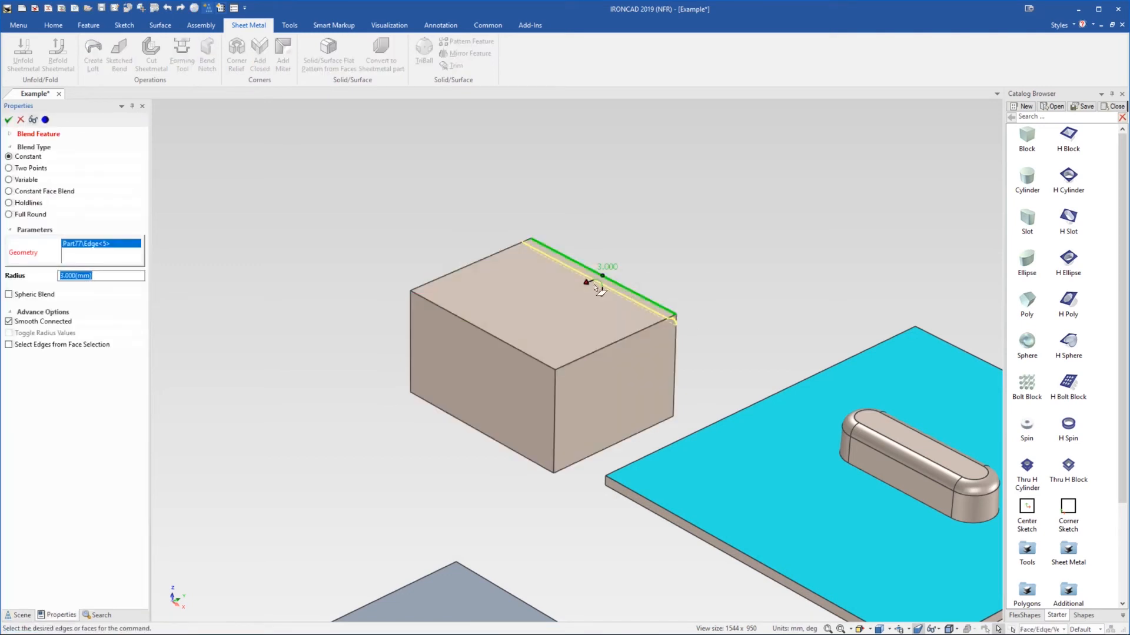
{"action": "type", "text": "5"}
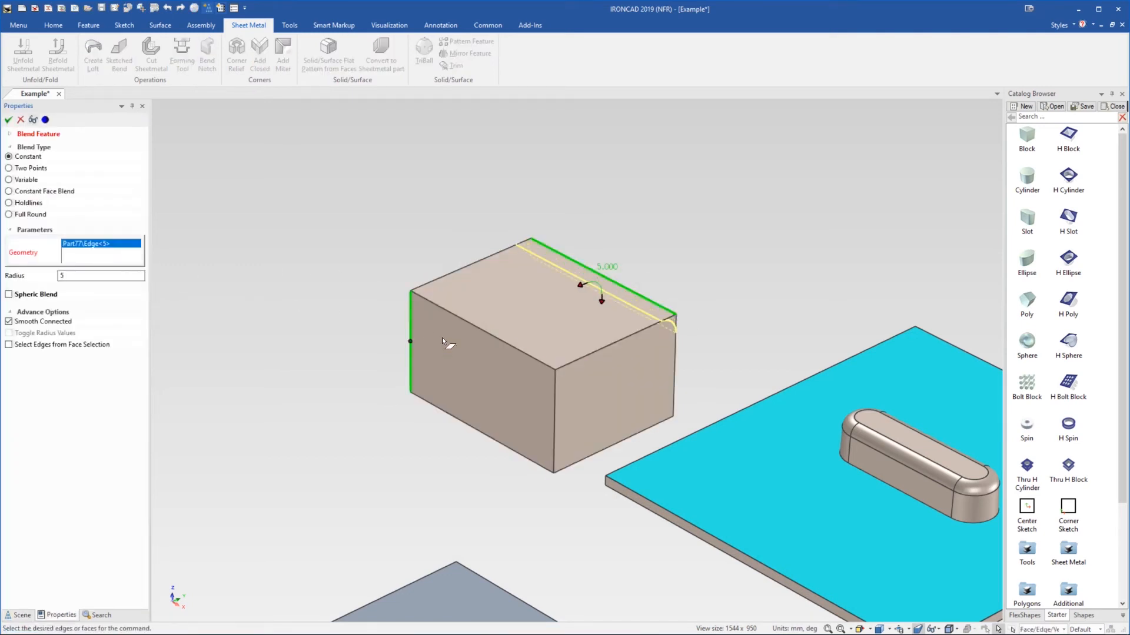
{"action": "left_click", "coordinate": [482, 330]}
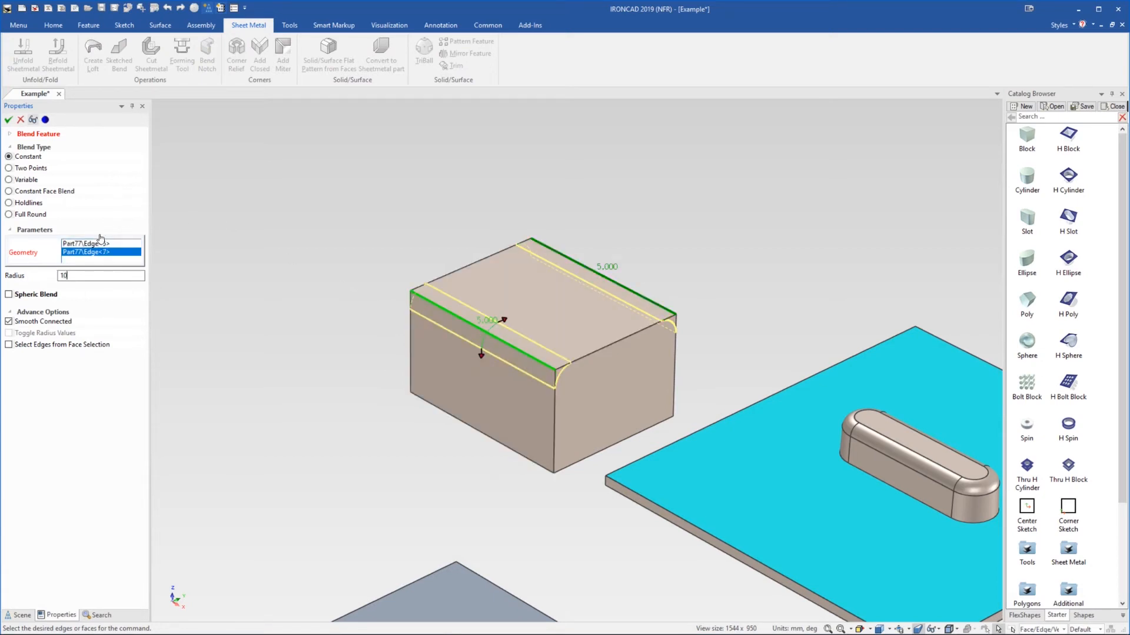
{"action": "left_click", "coordinate": [9, 120]}
Copy the block shape with the TriBall about 30.5 mm outward from the side with the larger blend
{"action": "left_click", "coordinate": [548, 411]}
{"action": "left_click", "coordinate": [548, 412]}
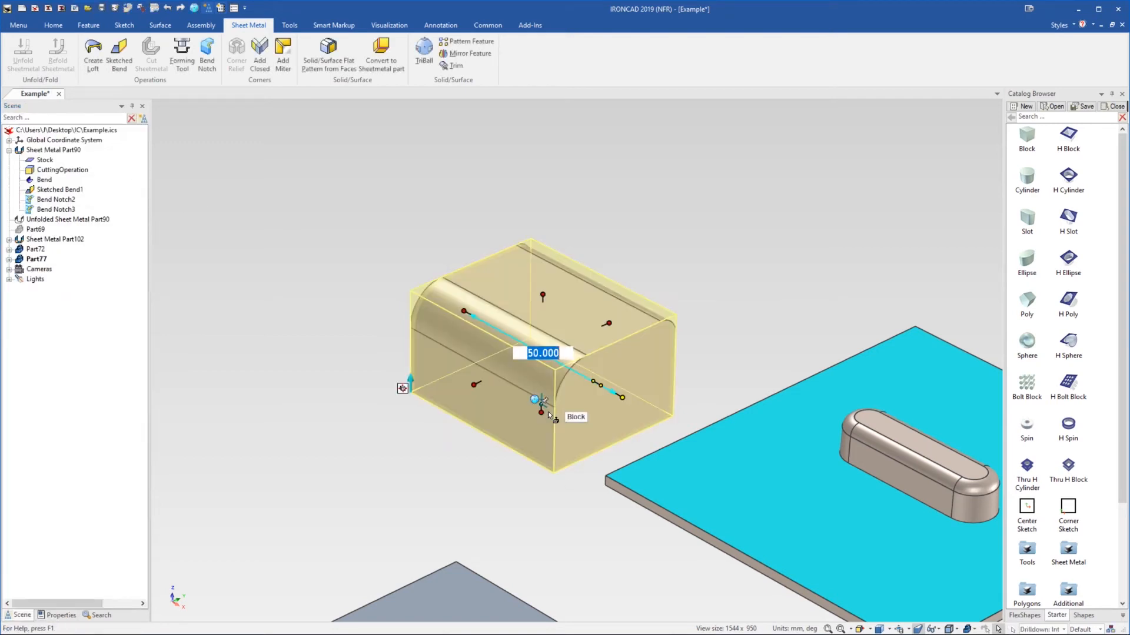
{"action": "key", "text": "F10"}
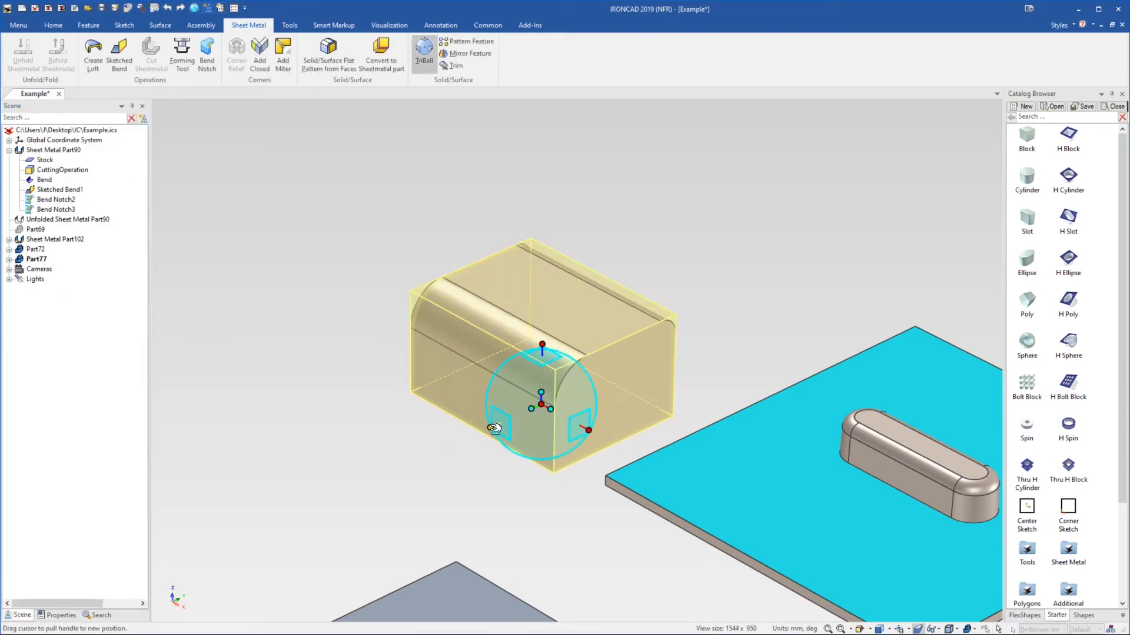
{"action": "right_click_drag", "start_coordinate": [494, 428], "coordinate": [435, 428]}
{"action": "left_click", "coordinate": [556, 442]}
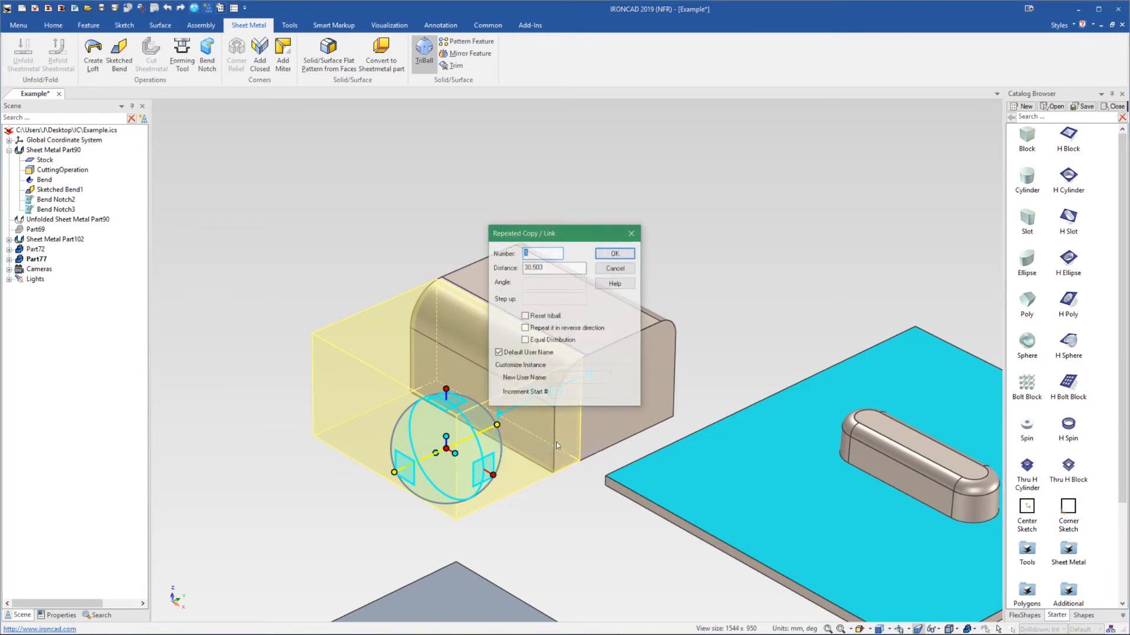
{"action": "left_click", "coordinate": [614, 252]}
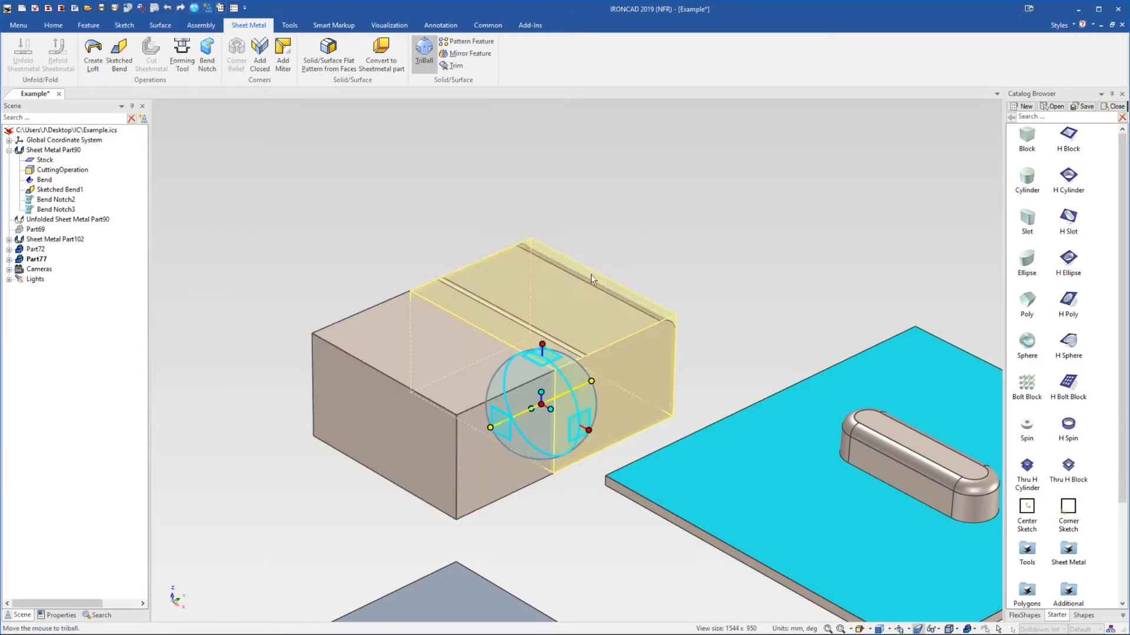
Lower the copied block to a height of about 10 mm to form a step
{"action": "left_click", "coordinate": [468, 369]}
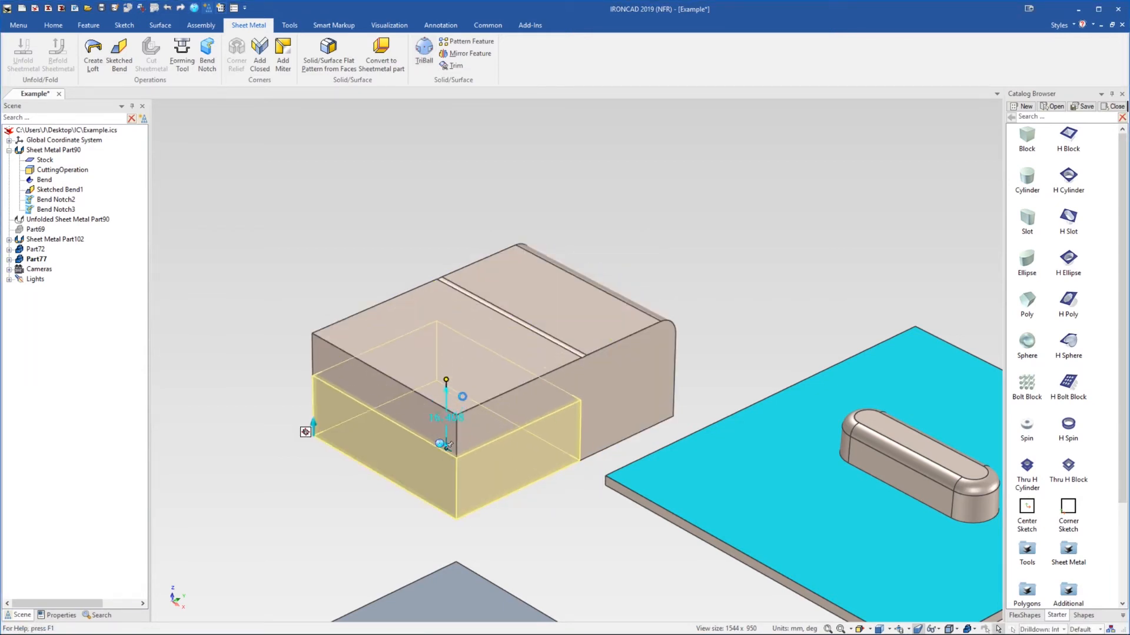
{"action": "left_click_drag", "start_coordinate": [463, 397], "coordinate": [471, 418]}
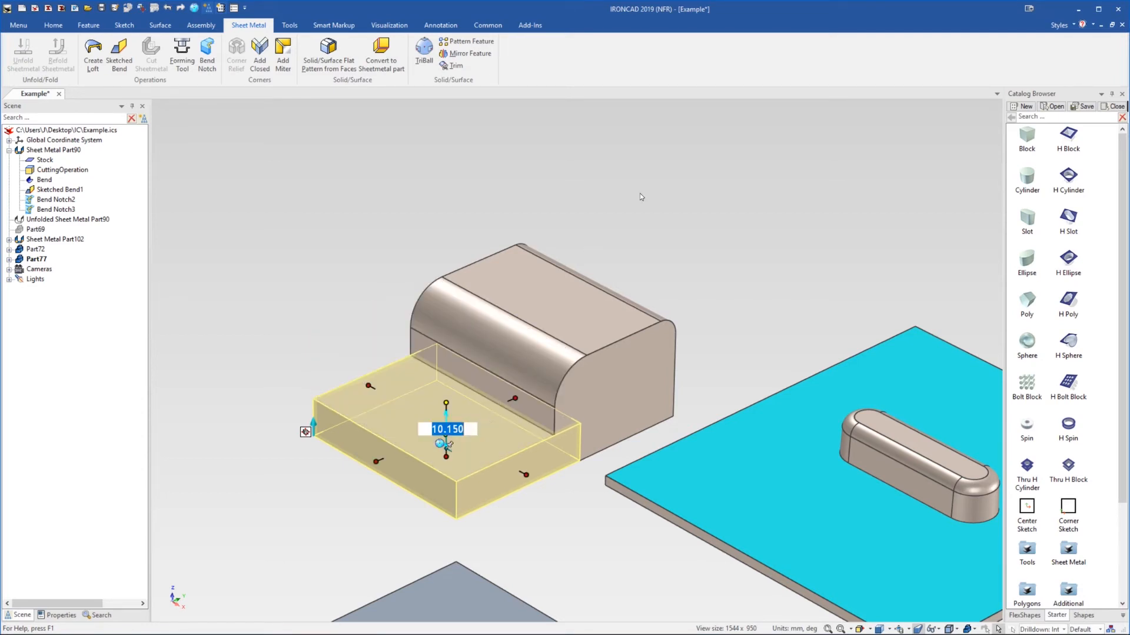
{"action": "left_click", "coordinate": [392, 184]}
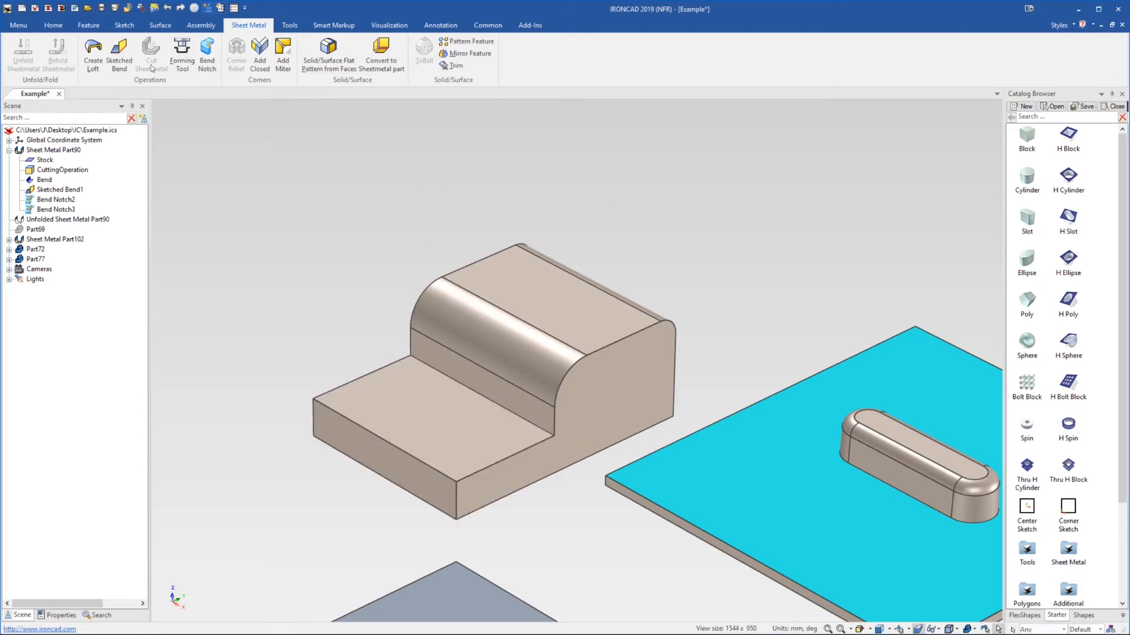
Blend the inner edge where the low block meets the tall block with a 3 mm radius
{"action": "left_click", "coordinate": [443, 373]}
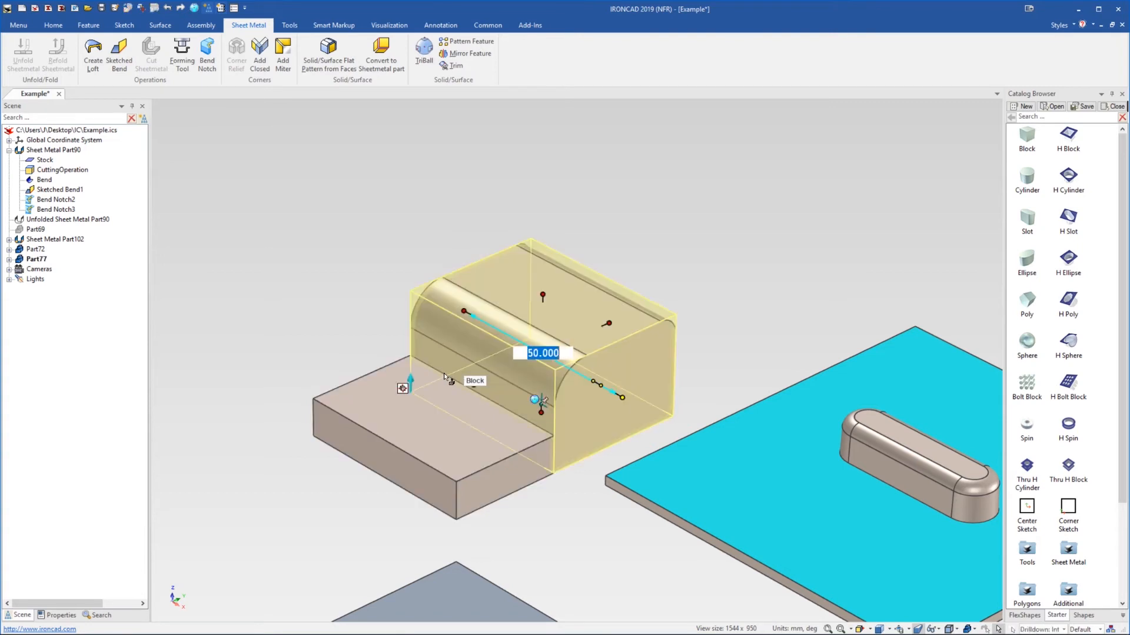
{"action": "left_click", "coordinate": [443, 373]}
{"action": "right_click", "coordinate": [455, 380]}
{"action": "left_click", "coordinate": [477, 396]}
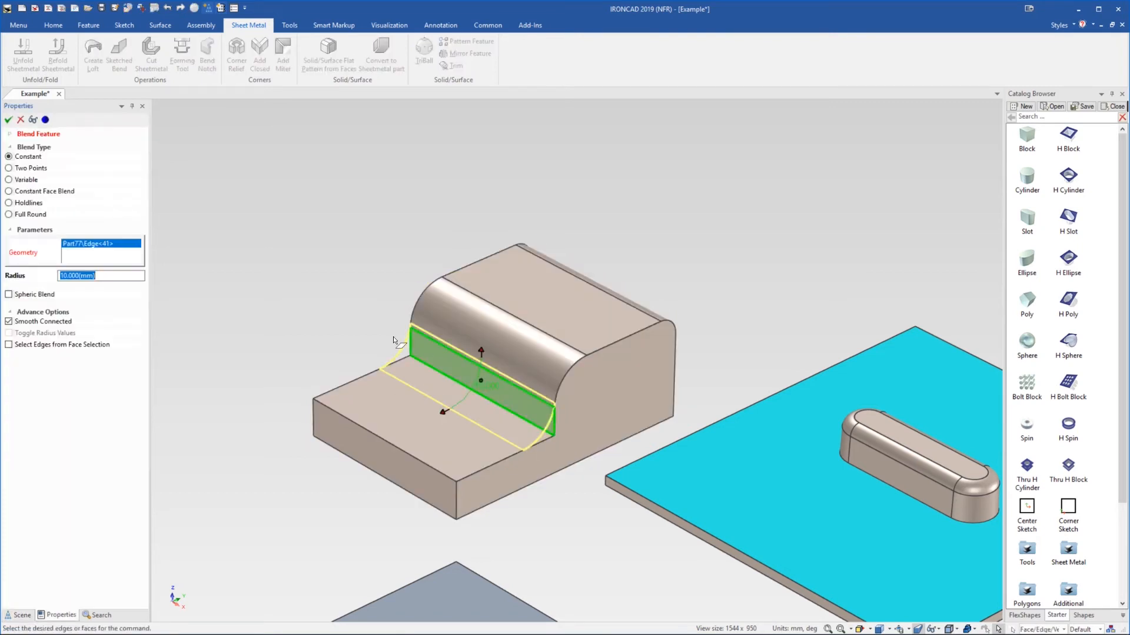
{"action": "type", "text": "3"}
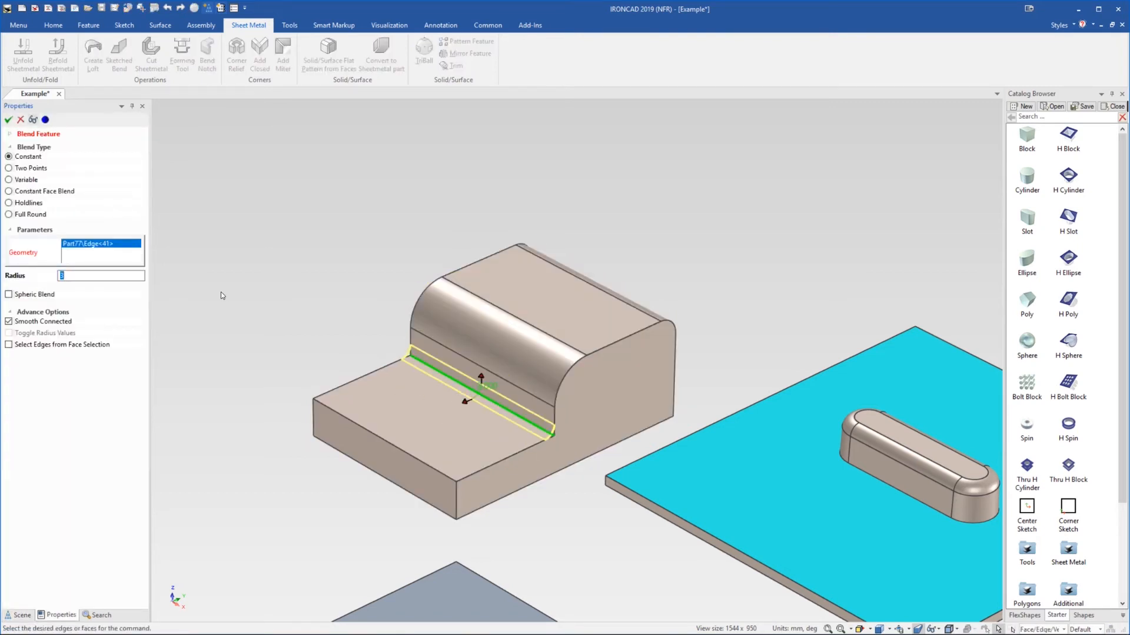
{"action": "left_click", "coordinate": [9, 120]}
Create a flat pattern from the stepped block's connected upper faces, using Aluminium - 01.0 as the stock
{"action": "middle_click_drag", "start_coordinate": [447, 376], "coordinate": [511, 333]}
{"action": "scroll", "coordinate": [499, 359], "scroll_direction": "down", "scroll_amount": 2}
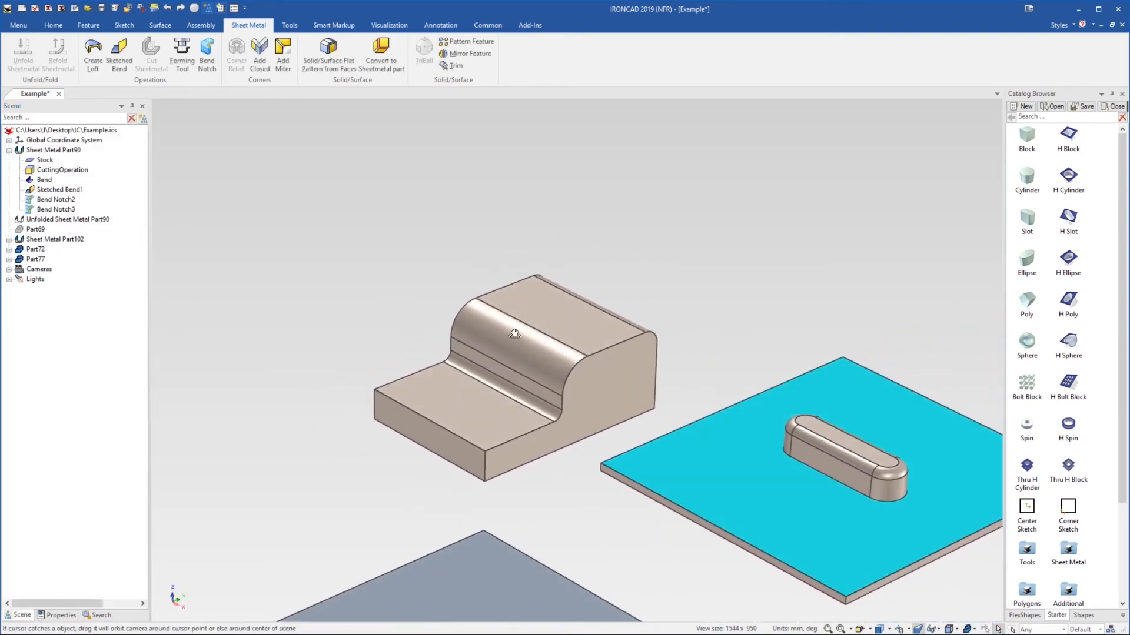
{"action": "left_click", "coordinate": [338, 62]}
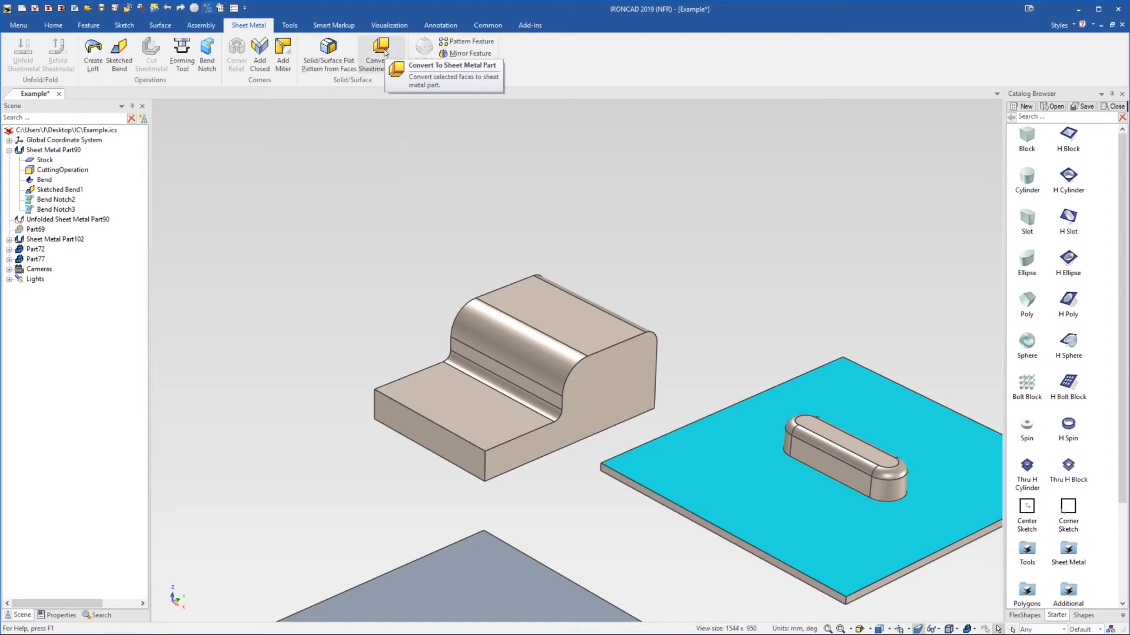
{"action": "left_click", "coordinate": [342, 62]}
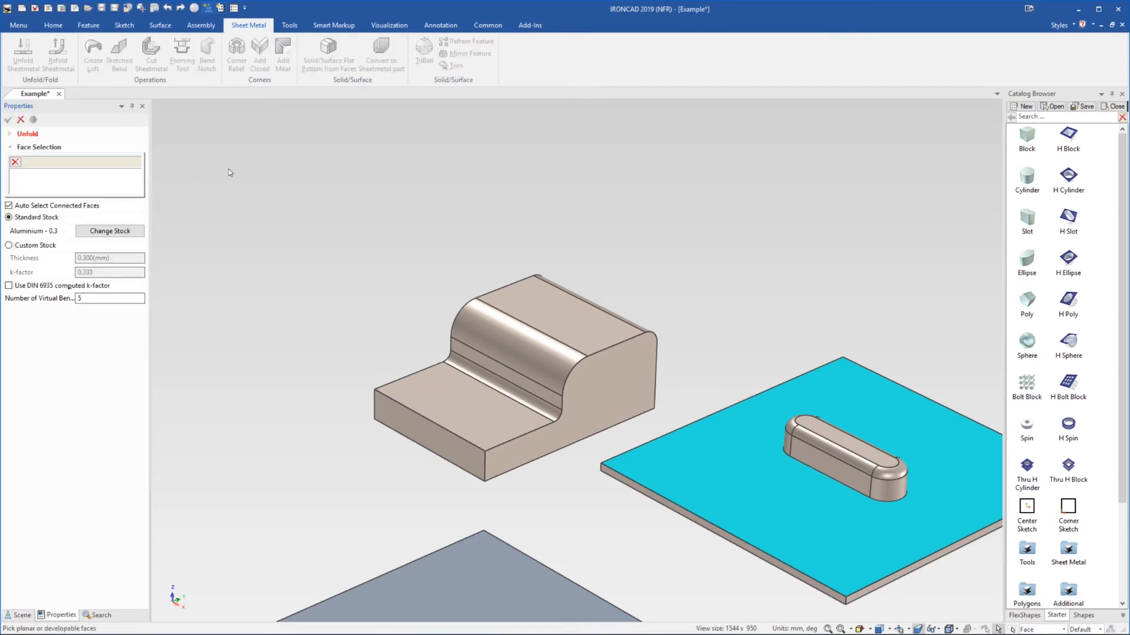
{"action": "left_click", "coordinate": [464, 391]}
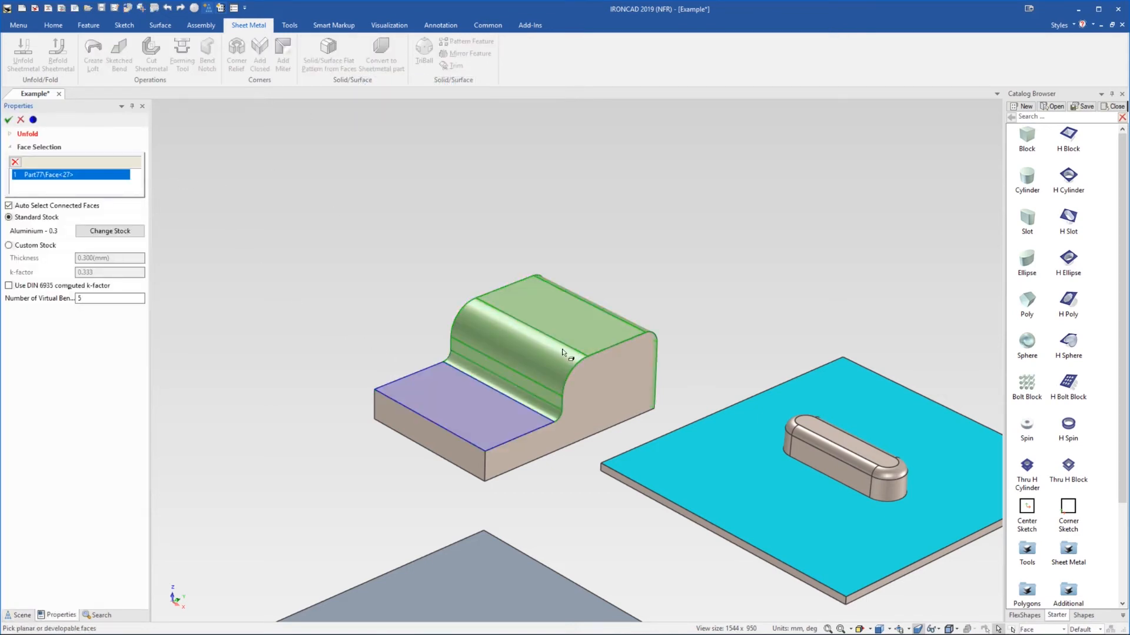
{"action": "middle_click_drag", "start_coordinate": [553, 406], "coordinate": [343, 303]}
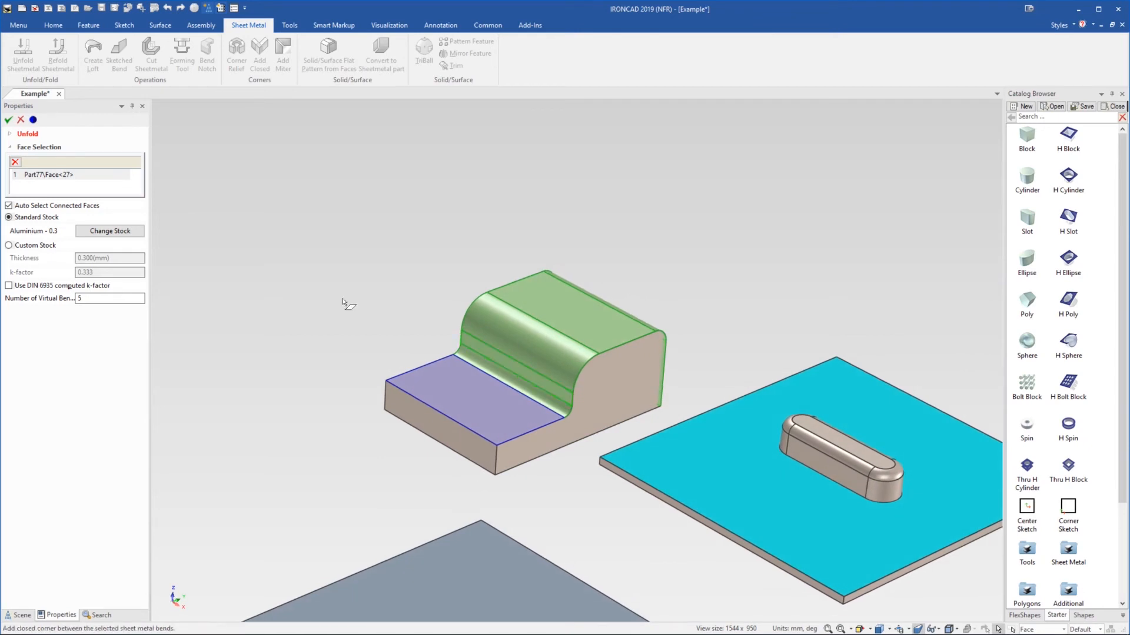
{"action": "left_click", "coordinate": [115, 232]}
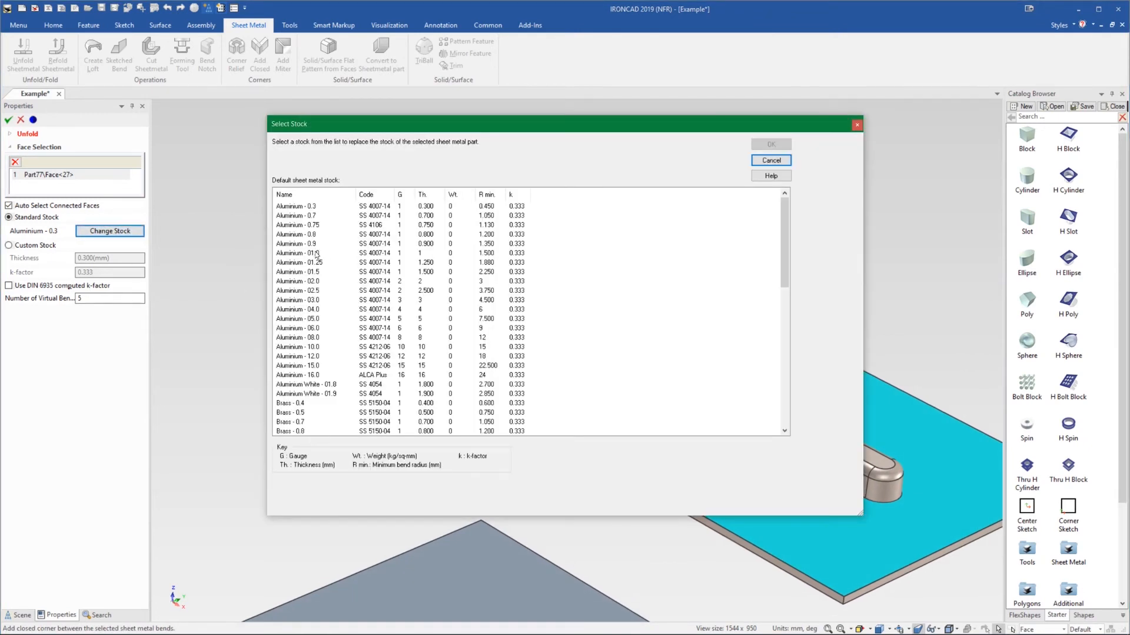
{"action": "left_click", "coordinate": [316, 254]}
{"action": "left_click", "coordinate": [770, 144]}
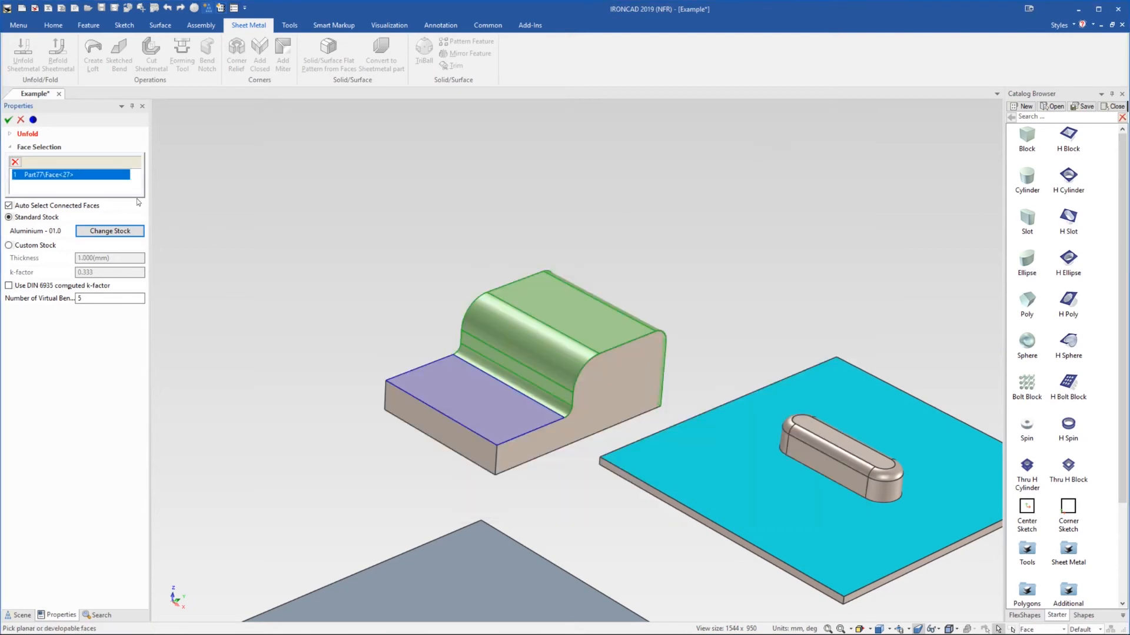
{"action": "left_click", "coordinate": [10, 121]}
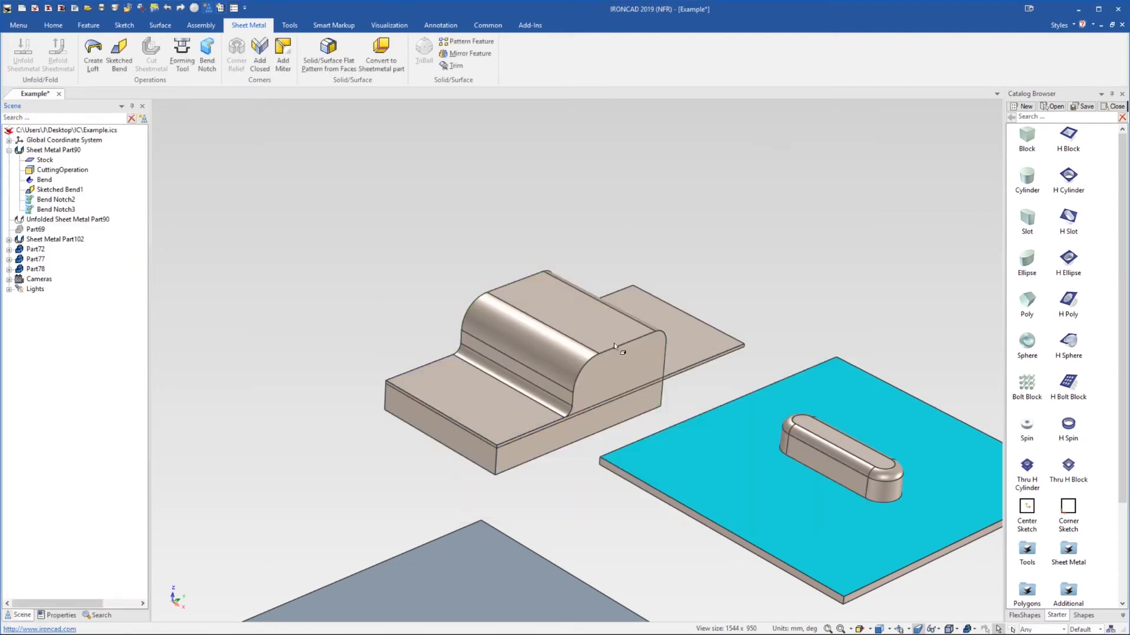
Move the flat pattern away from the stepped block with the TriBall
{"action": "middle_click_drag", "start_coordinate": [613, 342], "coordinate": [573, 343]}
{"action": "left_click", "coordinate": [725, 337]}
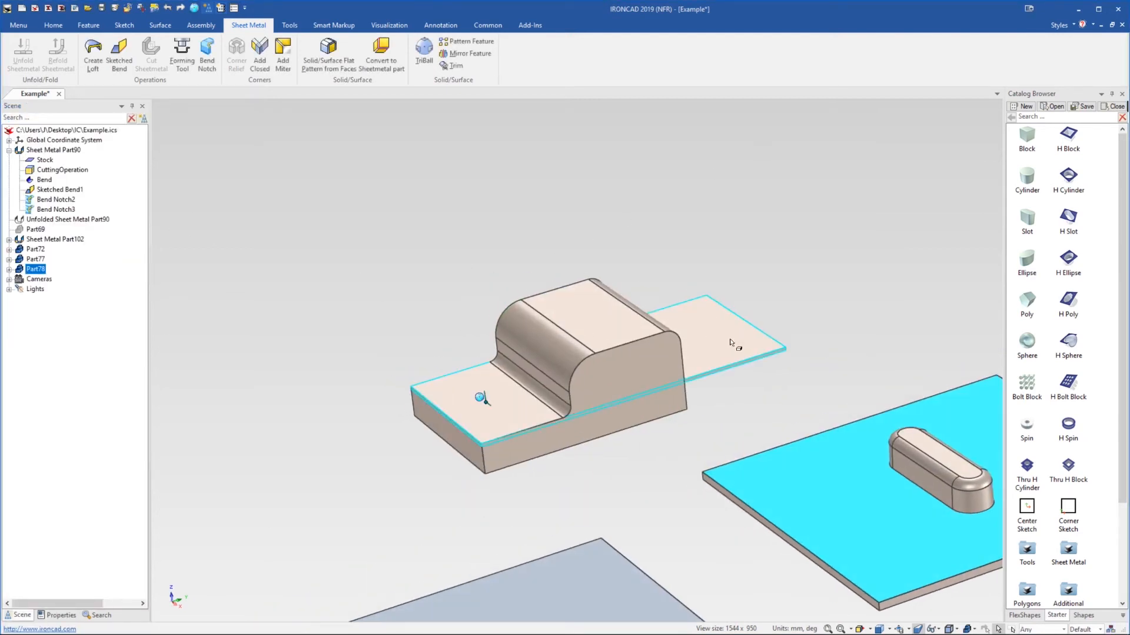
{"action": "key", "text": "F10"}
{"action": "scroll", "coordinate": [559, 409], "scroll_direction": "down", "scroll_amount": 3}
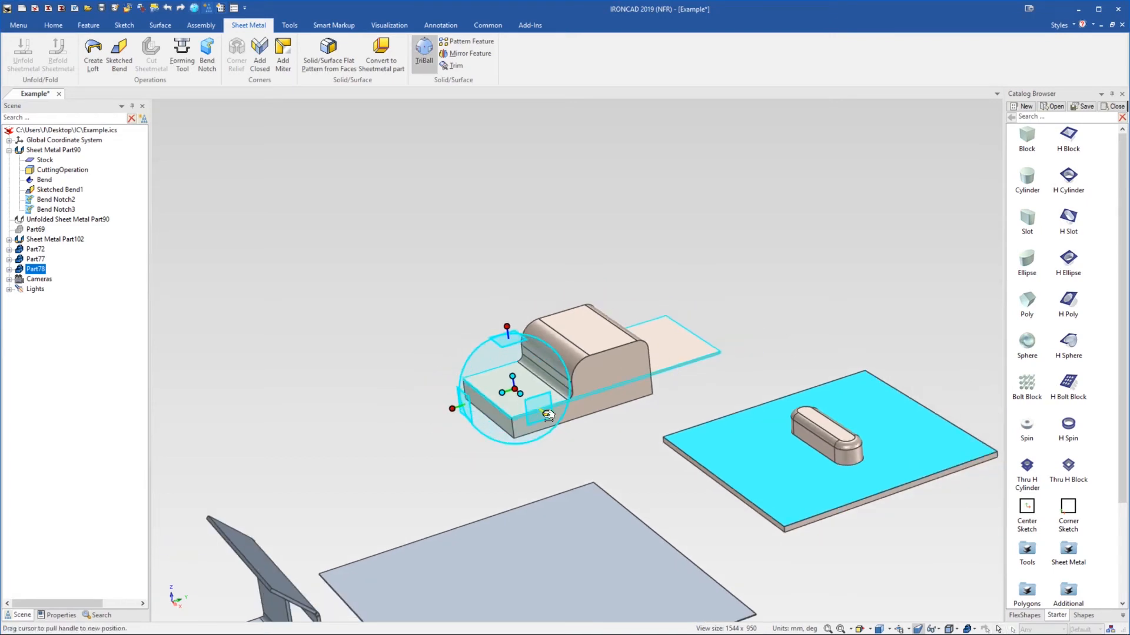
{"action": "left_click_drag", "start_coordinate": [546, 412], "coordinate": [458, 345]}
{"action": "left_click", "coordinate": [770, 357]}
Delete the flat pattern part
{"action": "middle_click_drag", "start_coordinate": [607, 341], "coordinate": [517, 392]}
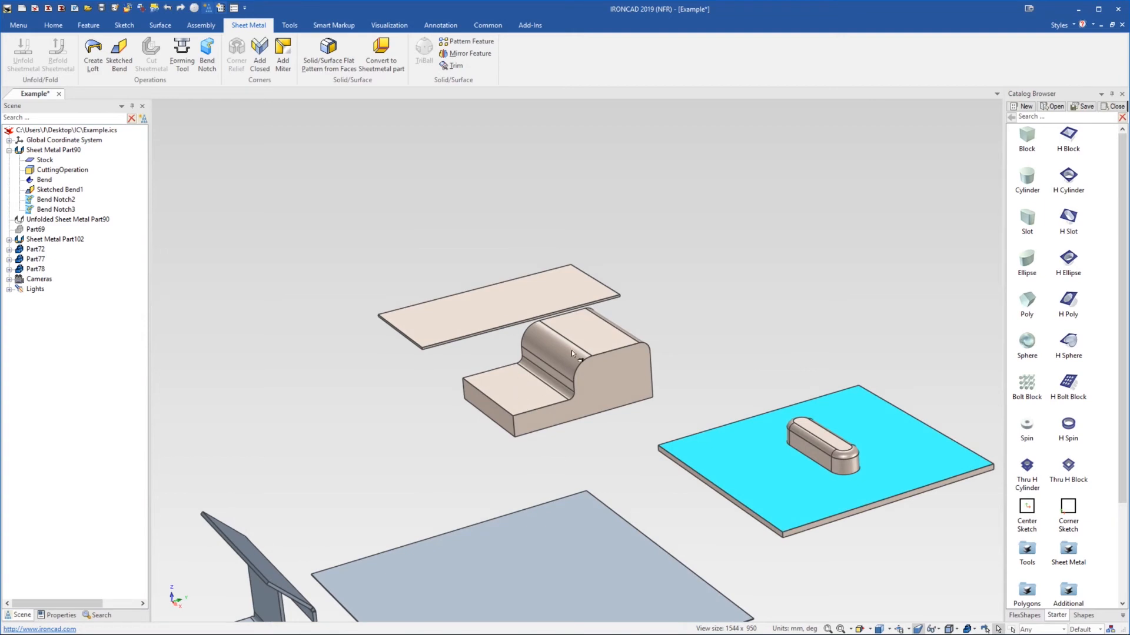
{"action": "left_click", "coordinate": [518, 310]}
{"action": "key", "text": "Delete"}
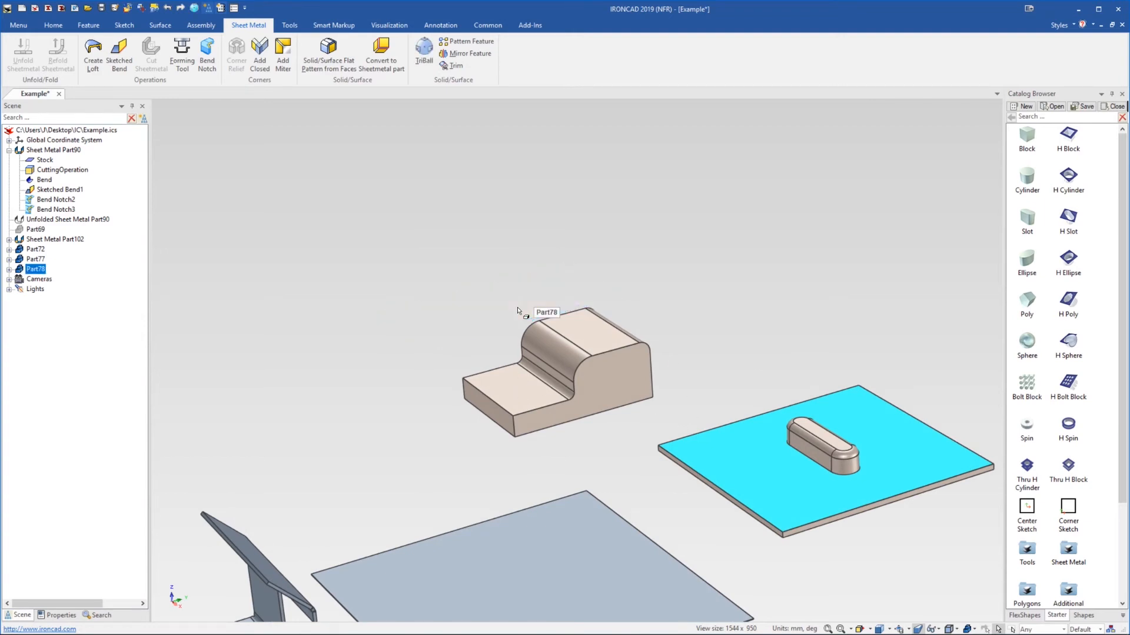
Convert the stepped block's connected upper faces to a sheet metal part in Aluminium - 01.0 stock with 0 mm offset
{"action": "left_click", "coordinate": [376, 66]}
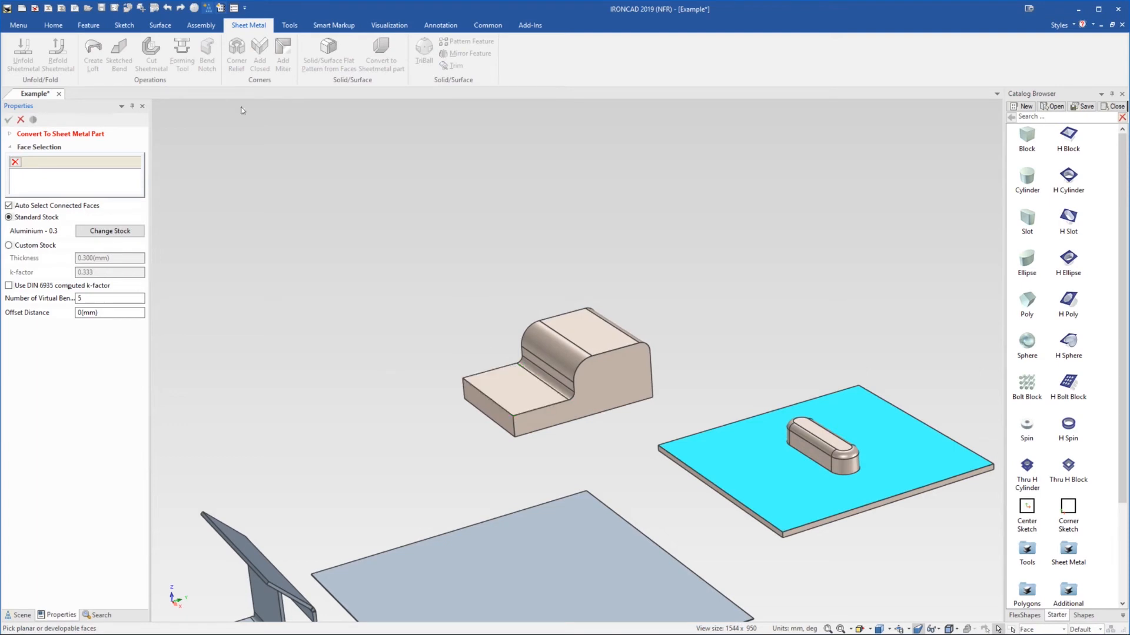
{"action": "left_click", "coordinate": [522, 386]}
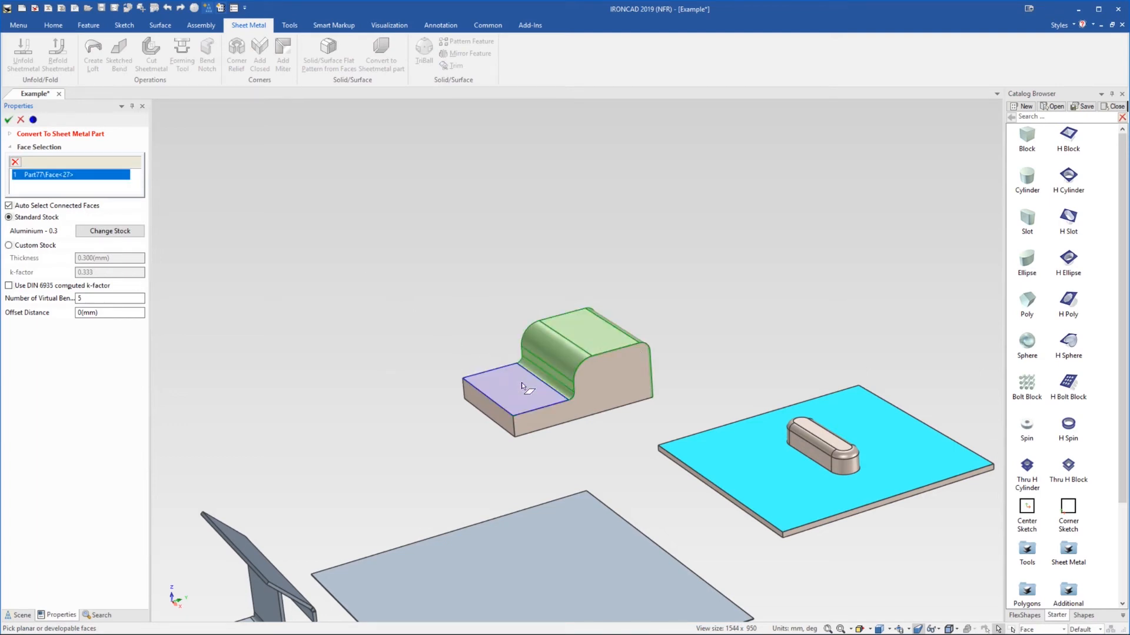
{"action": "left_click", "coordinate": [89, 230]}
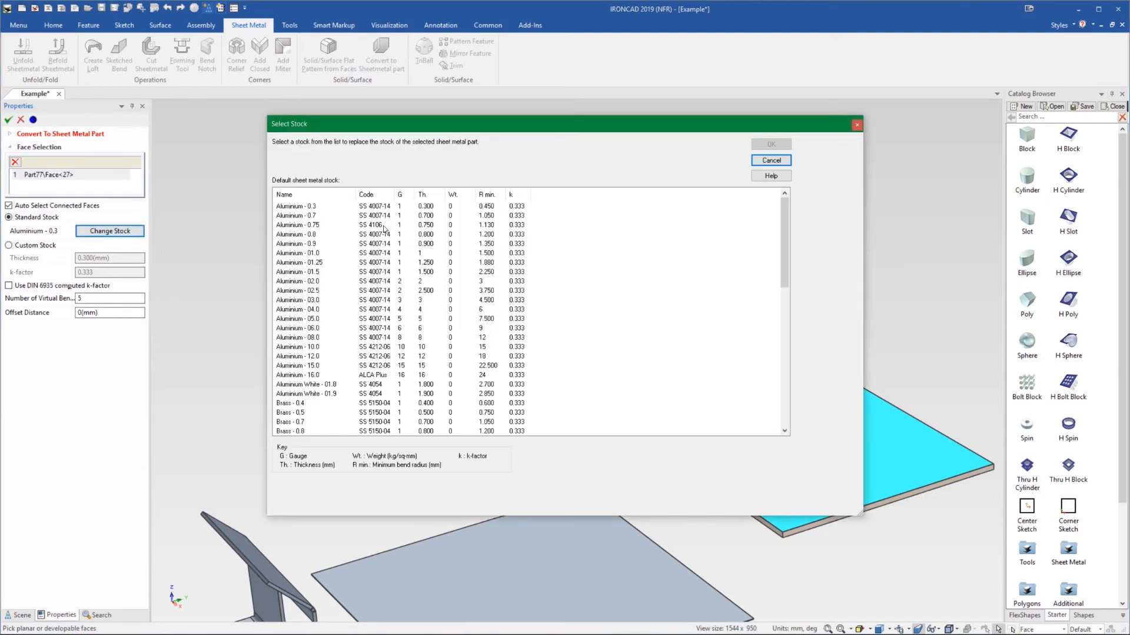
{"action": "left_click", "coordinate": [308, 254]}
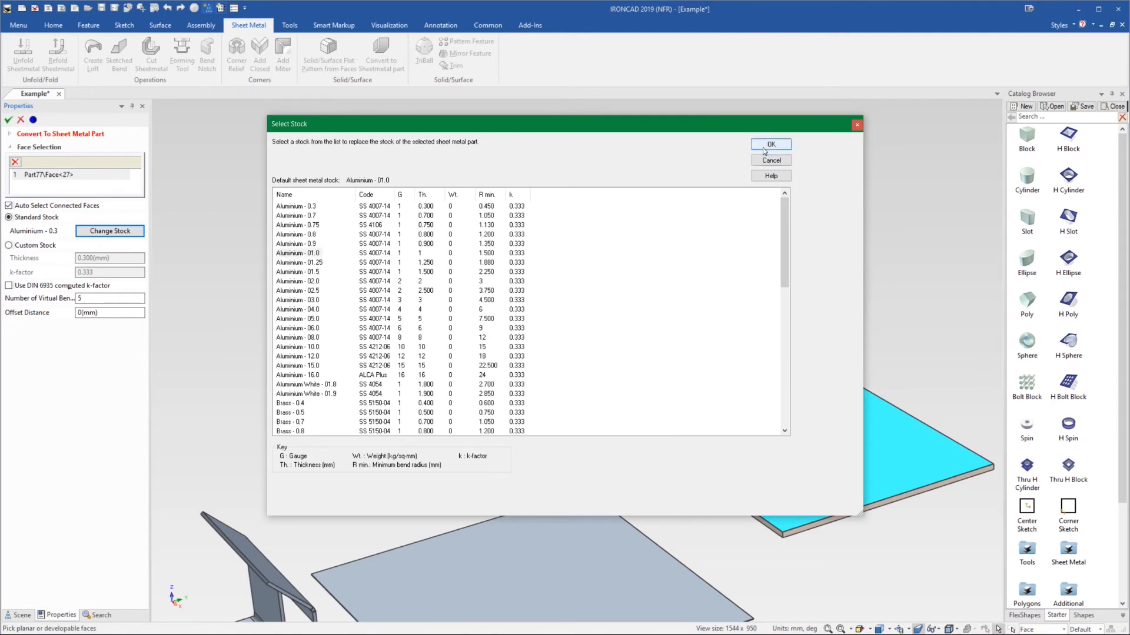
{"action": "left_click", "coordinate": [762, 148]}
{"action": "left_click", "coordinate": [8, 119]}
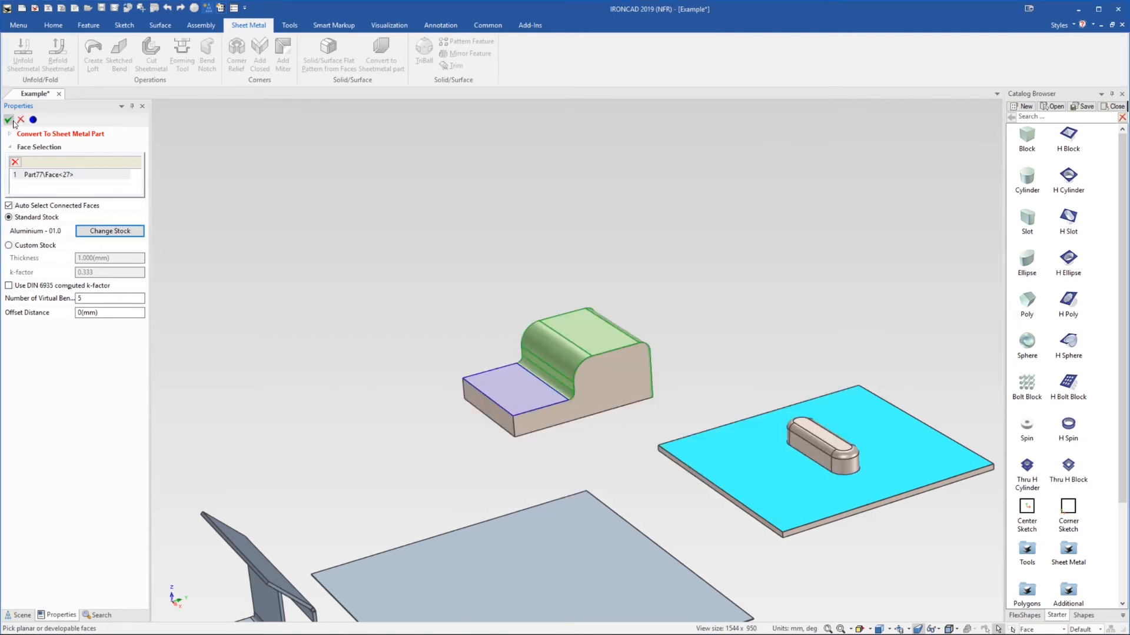
Delete the original stepped solid block, leaving only the sheet metal part converted from its upper faces
{"action": "middle_click_drag", "start_coordinate": [552, 349], "coordinate": [499, 373]}
{"action": "left_click", "coordinate": [552, 371]}
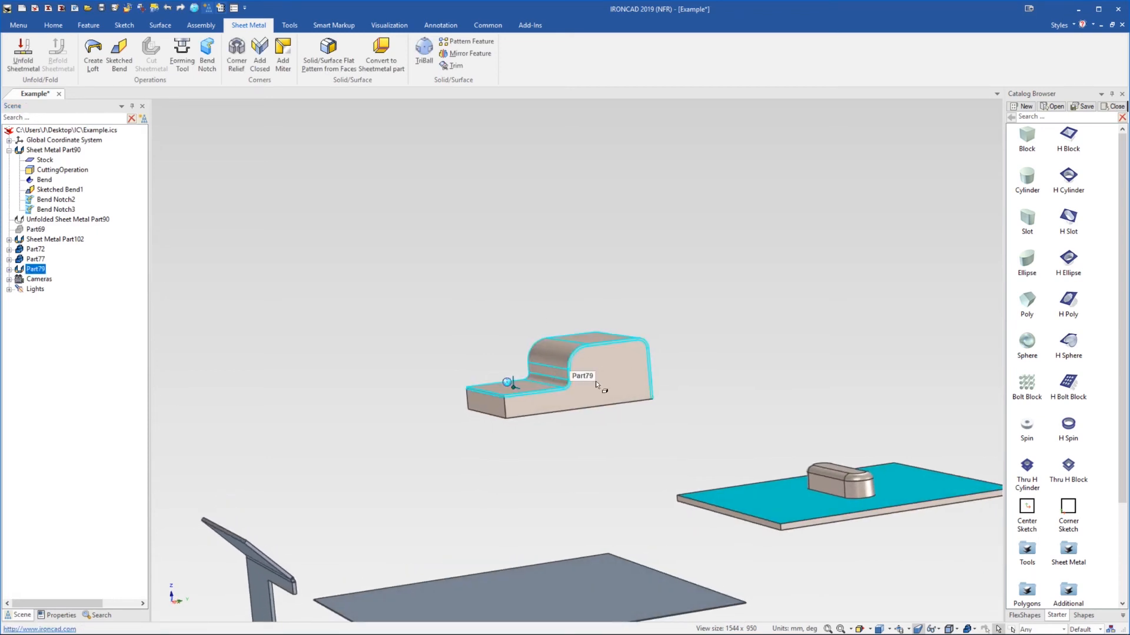
{"action": "middle_click_drag", "start_coordinate": [595, 378], "coordinate": [555, 367]}
{"action": "scroll", "coordinate": [555, 367], "scroll_direction": "up", "scroll_amount": 3}
Unfold the converted sheet metal part into its flat state and fold it back again
{"action": "right_click", "coordinate": [546, 350]}
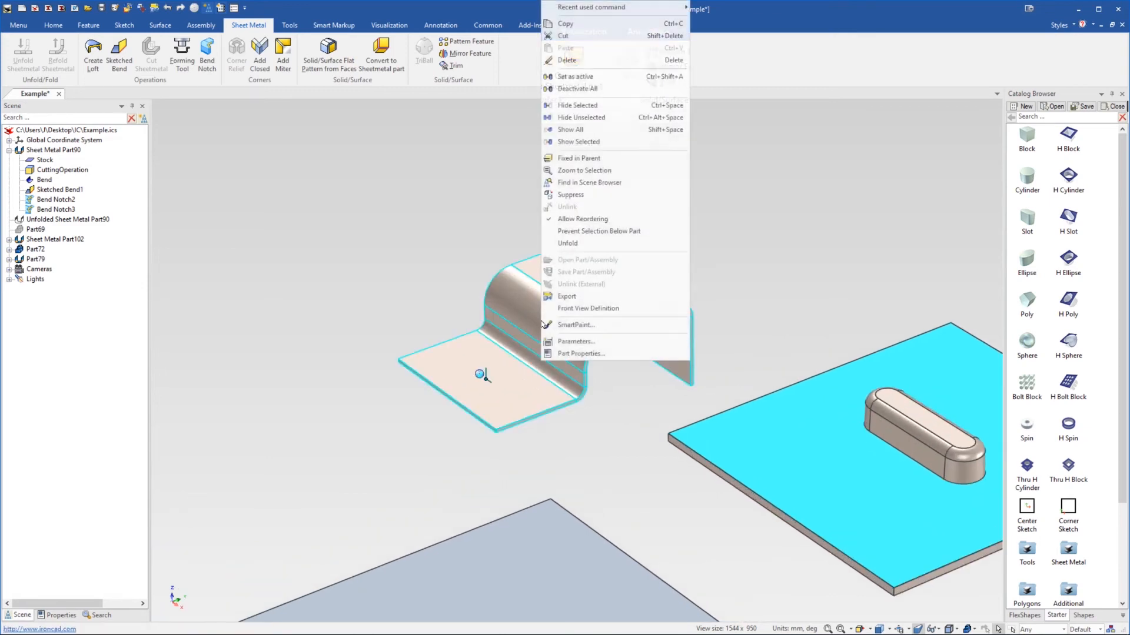
{"action": "left_click", "coordinate": [588, 243]}
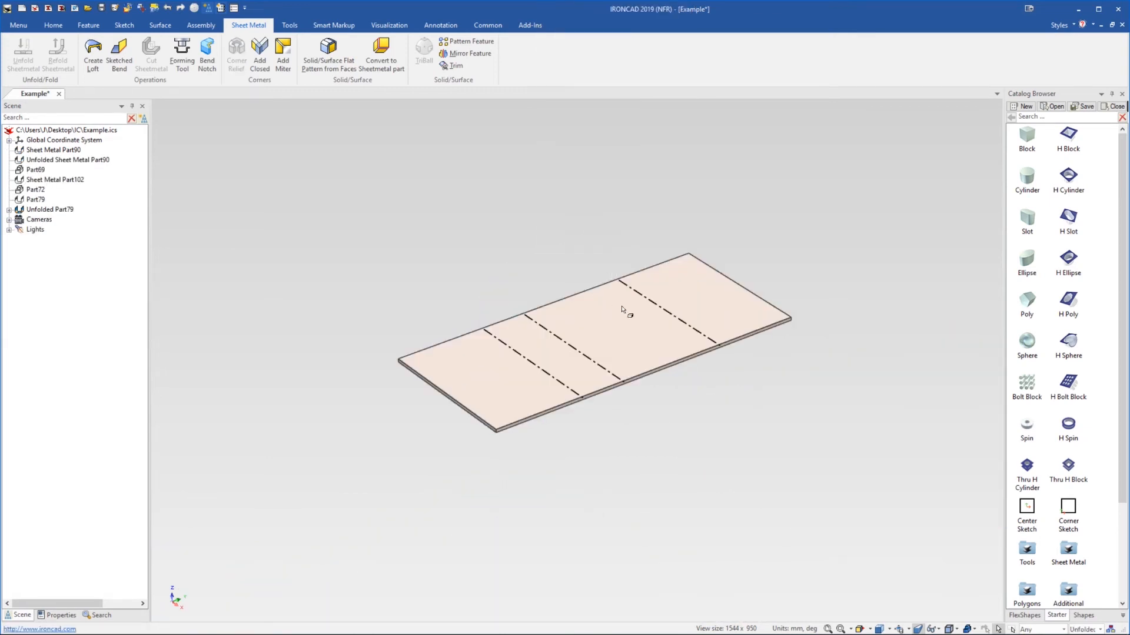
{"action": "left_click", "coordinate": [612, 323]}
{"action": "right_click", "coordinate": [603, 310]}
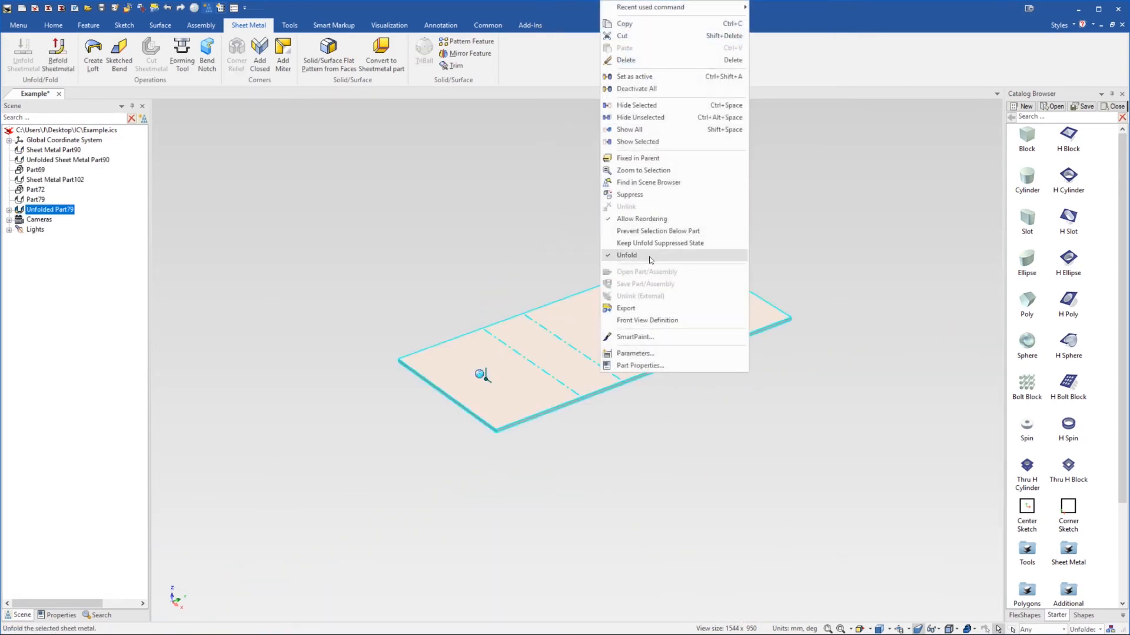
{"action": "left_click", "coordinate": [626, 255]}
Delete the converted stepped sheet metal part together with its link to the unfolded version
{"action": "scroll", "coordinate": [574, 410], "scroll_direction": "down", "scroll_amount": 5}
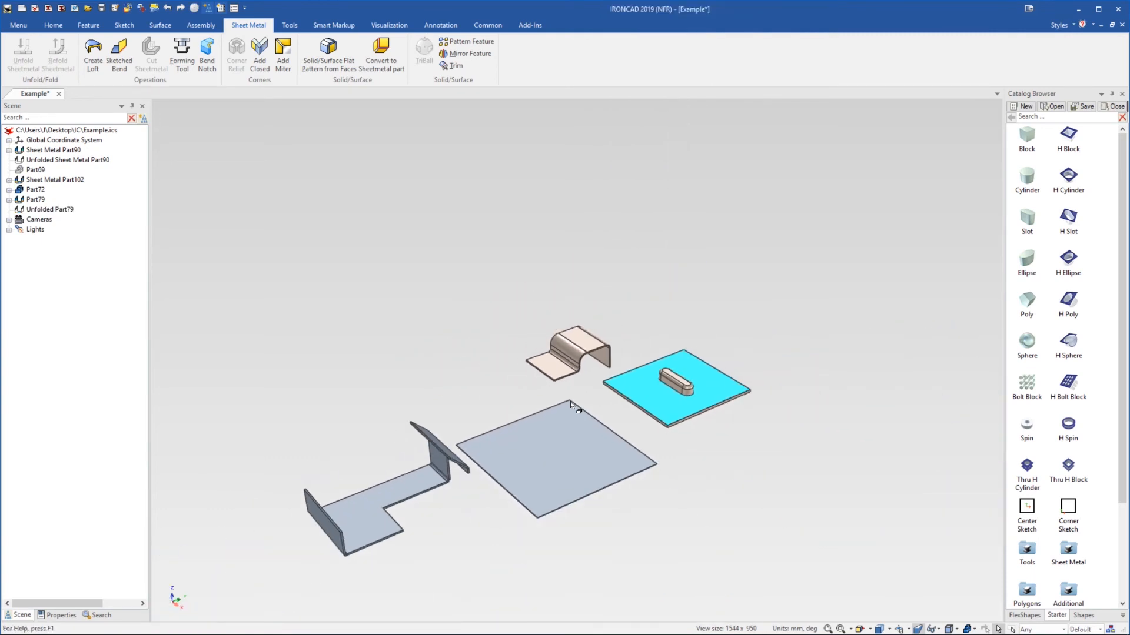
{"action": "scroll", "coordinate": [572, 406], "scroll_direction": "down", "scroll_amount": 2}
{"action": "left_click", "coordinate": [568, 360]}
{"action": "key", "text": "Delete"}
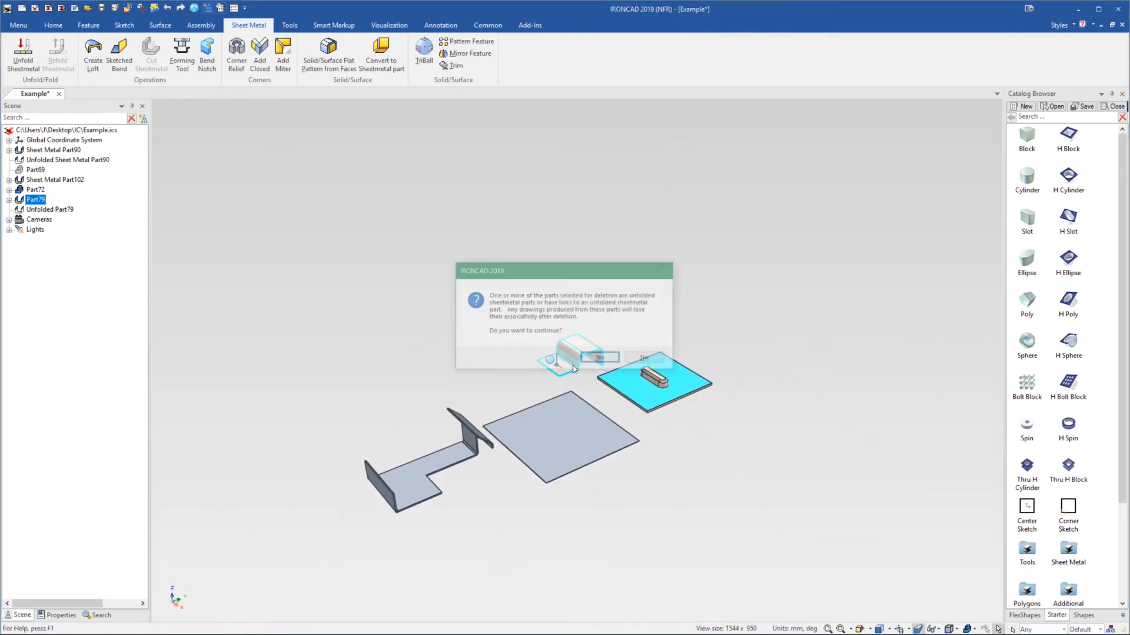
{"action": "left_click", "coordinate": [600, 362]}
{"action": "scroll", "coordinate": [552, 467], "scroll_direction": "up", "scroll_amount": 2}
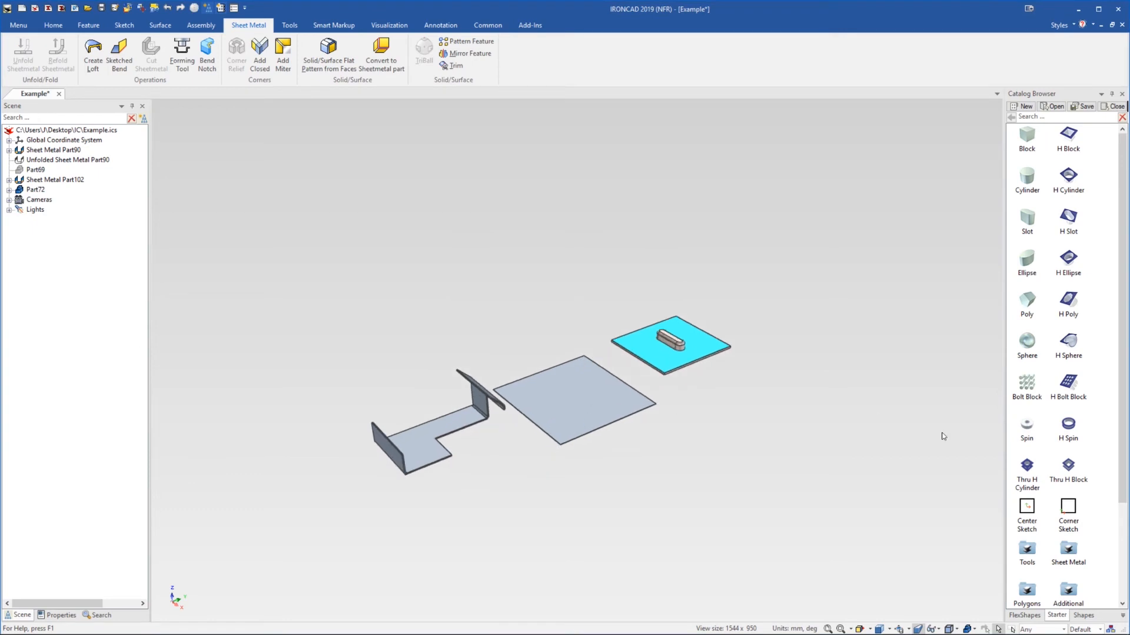
Place a Curved Stock shape from the Sheet Metal catalog in the empty space behind the flat sheet
{"action": "double_click", "coordinate": [1068, 551]}
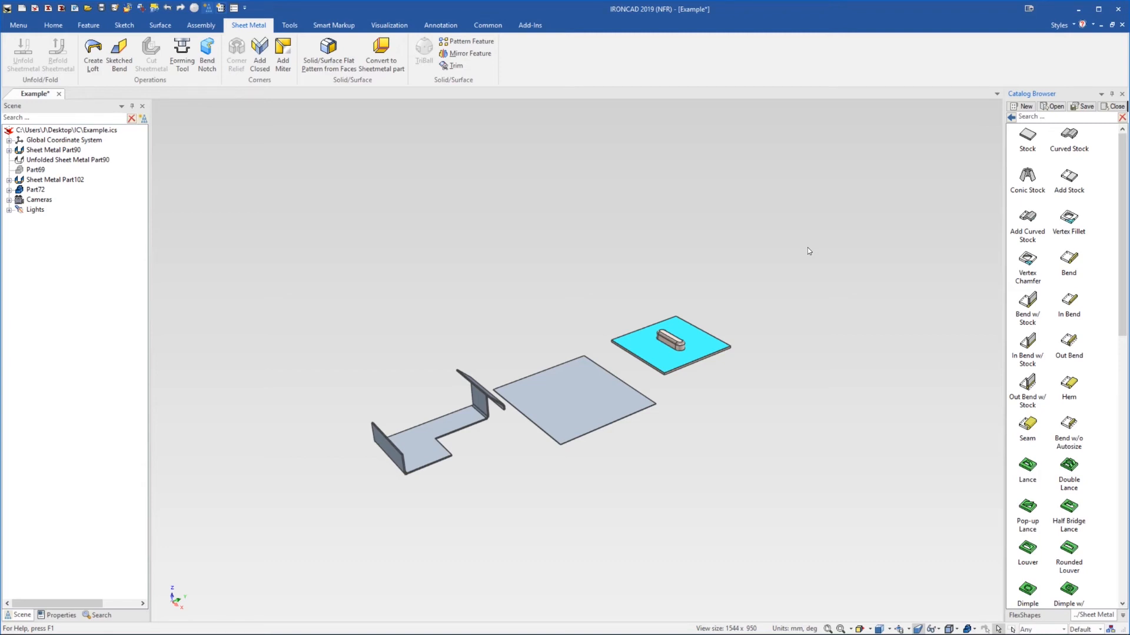
{"action": "middle_click_drag", "start_coordinate": [598, 322], "coordinate": [763, 279]}
{"action": "scroll", "coordinate": [763, 278], "scroll_direction": "down", "scroll_amount": 1}
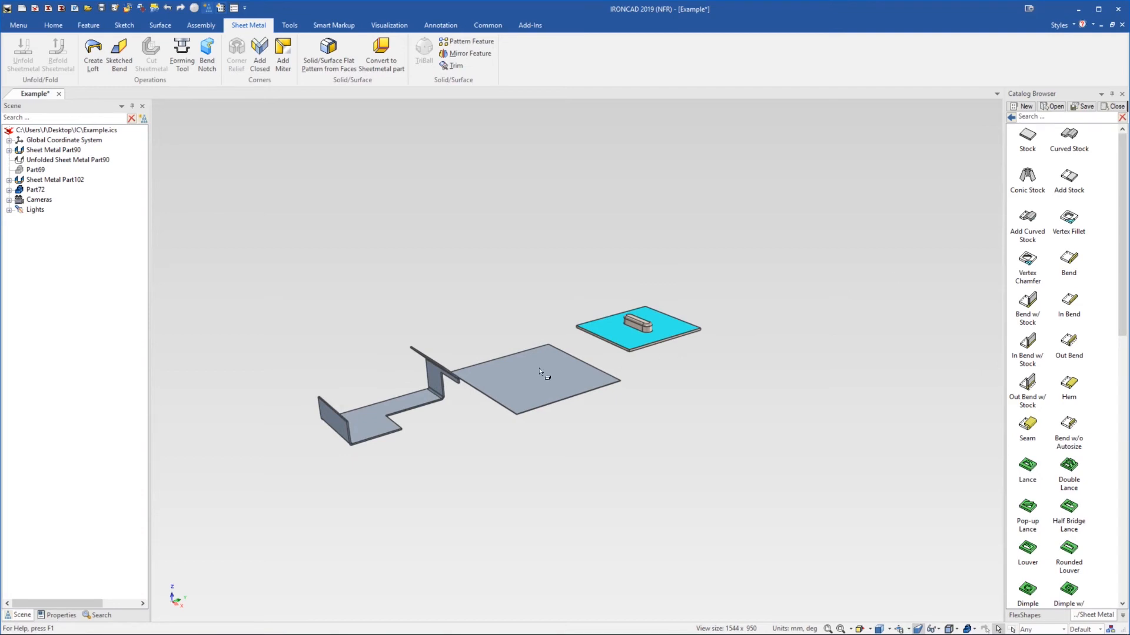
{"action": "scroll", "coordinate": [586, 371], "scroll_direction": "up", "scroll_amount": 4}
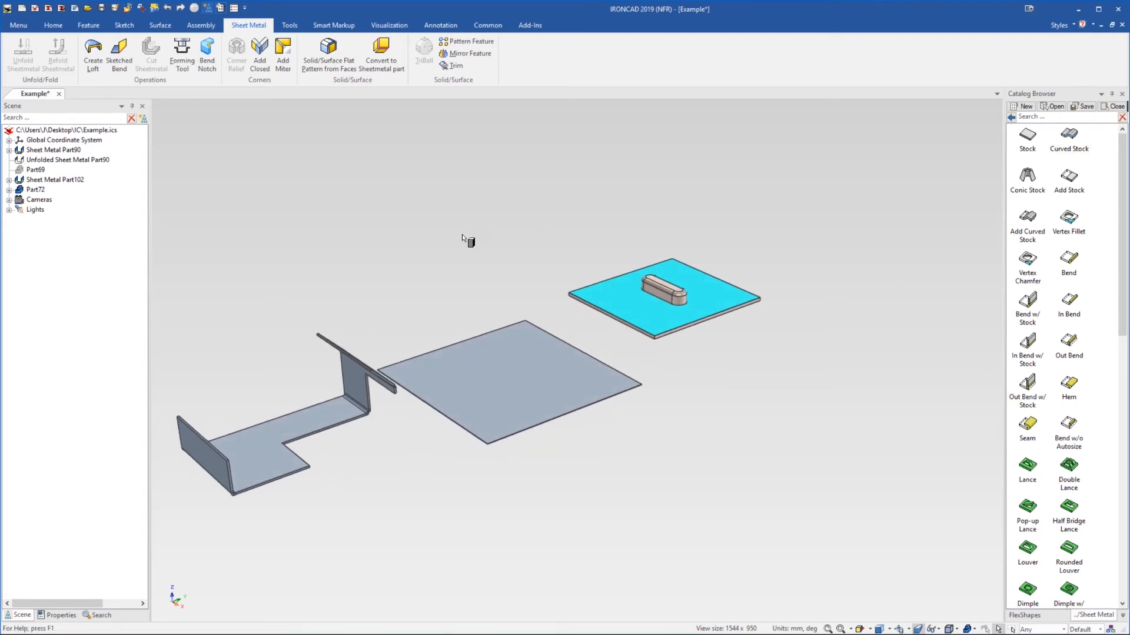
{"action": "left_click_drag", "start_coordinate": [461, 235], "coordinate": [461, 235]}
{"action": "right_click", "coordinate": [490, 238]}
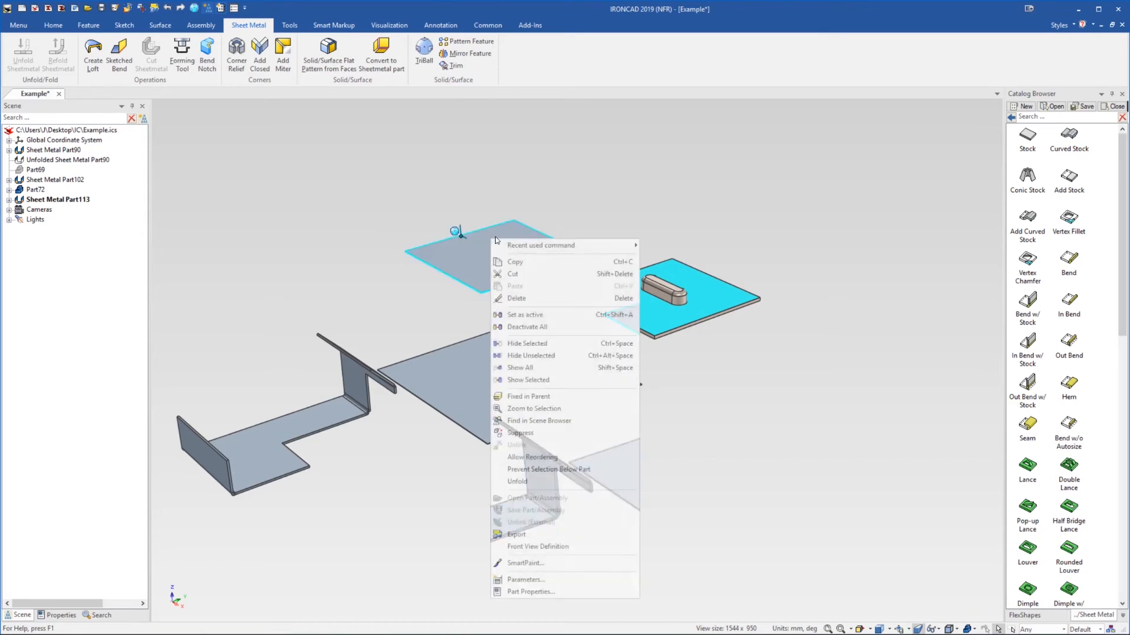
{"action": "key", "text": "Escape"}
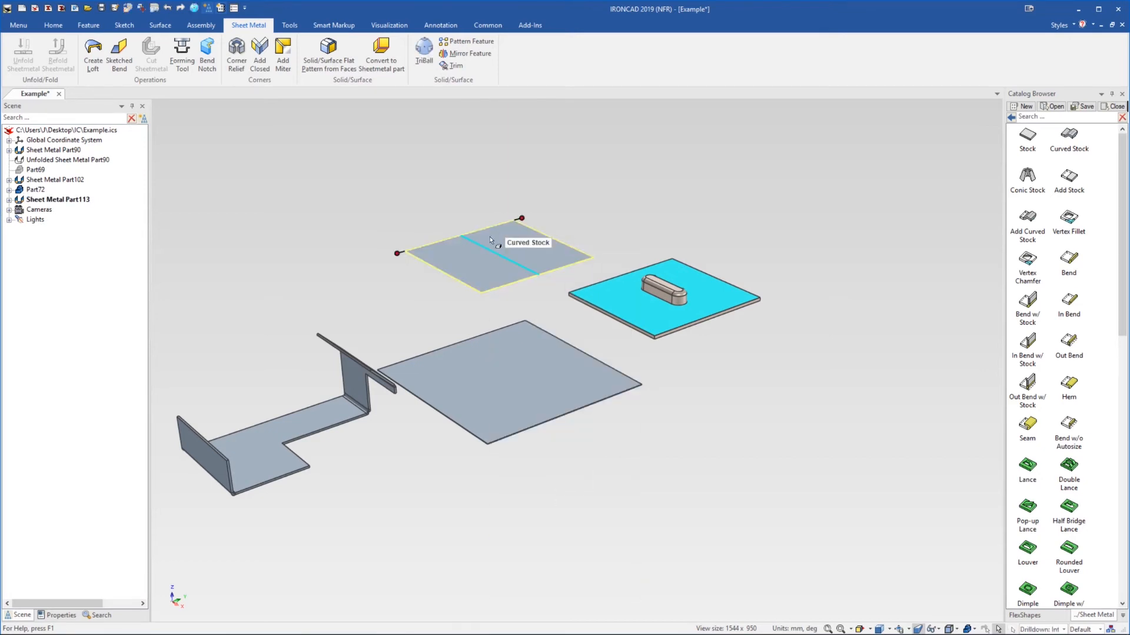
Edit the curved stock's cross-section and draw a four-point S-shaped B-spline starting at the end of its straight profile line
{"action": "right_click", "coordinate": [489, 236]}
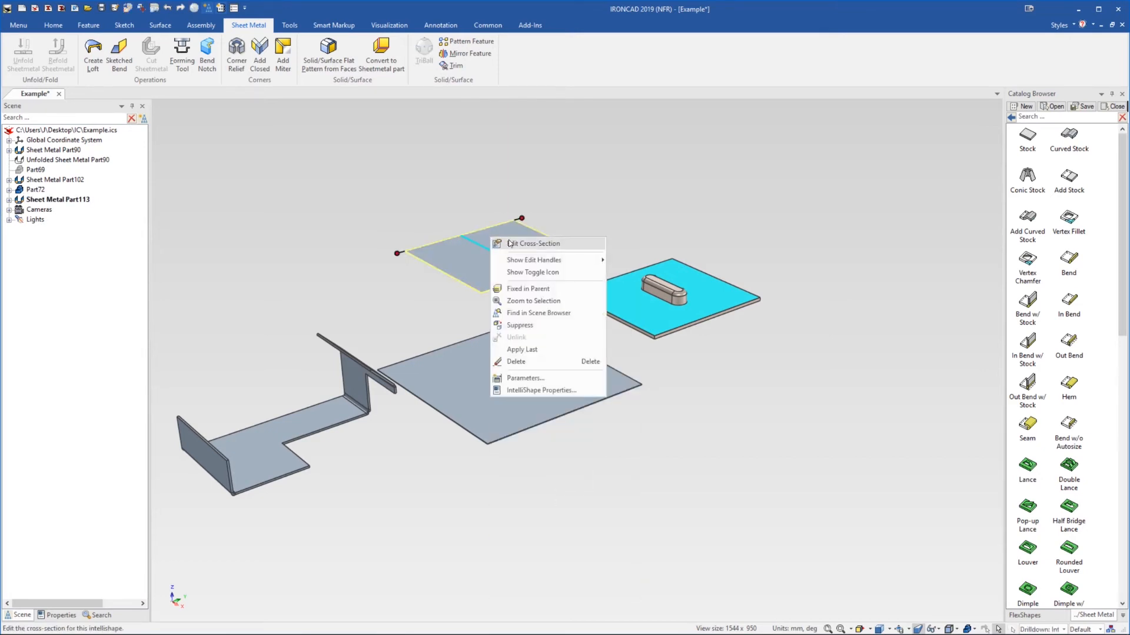
{"action": "left_click", "coordinate": [521, 244]}
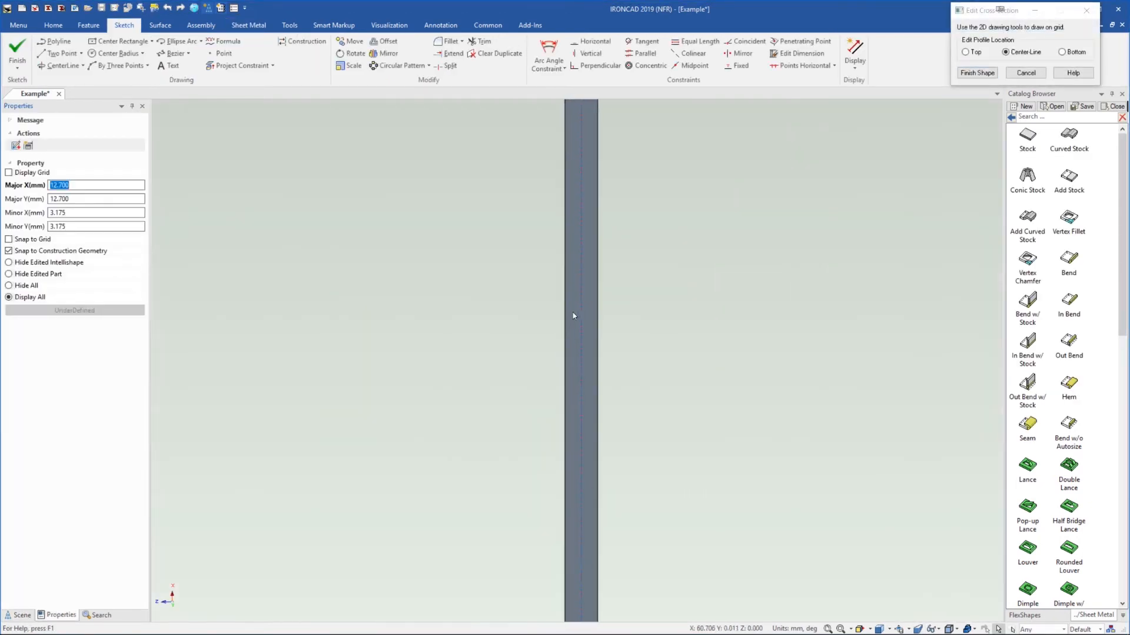
{"action": "scroll", "coordinate": [574, 318], "scroll_direction": "up", "scroll_amount": 4}
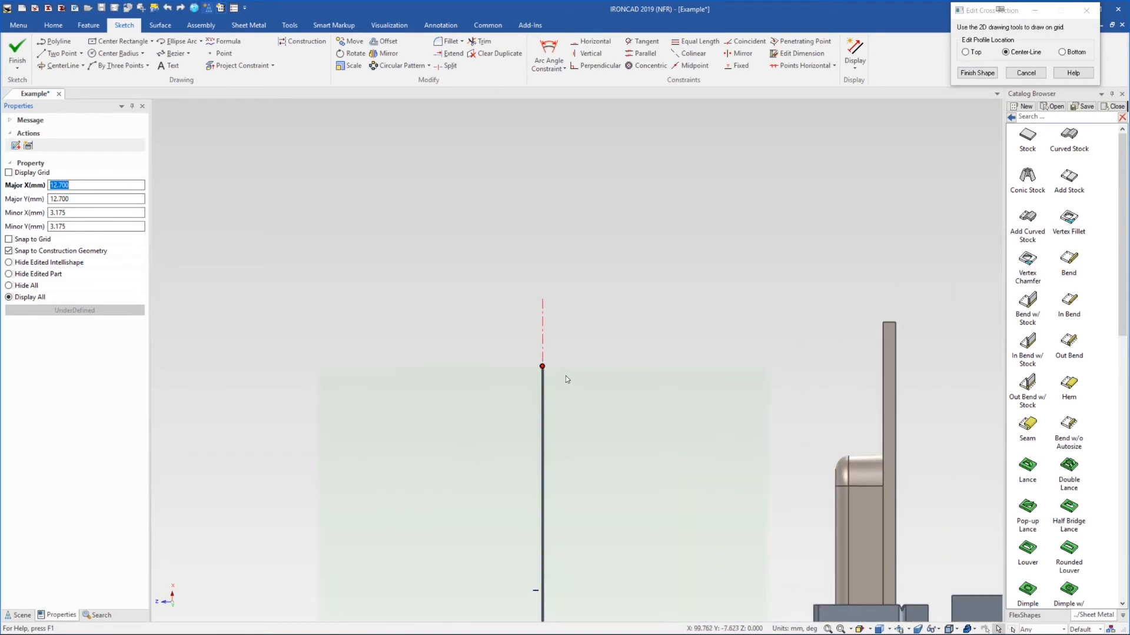
{"action": "scroll", "coordinate": [549, 350], "scroll_direction": "up", "scroll_amount": 3}
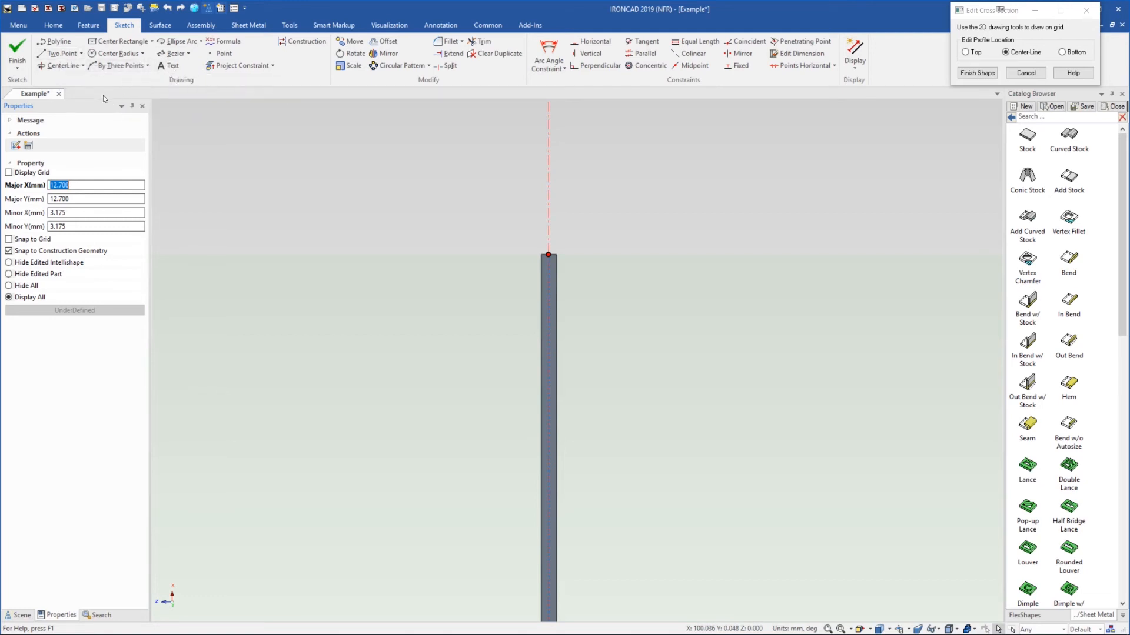
{"action": "left_click", "coordinate": [193, 53]}
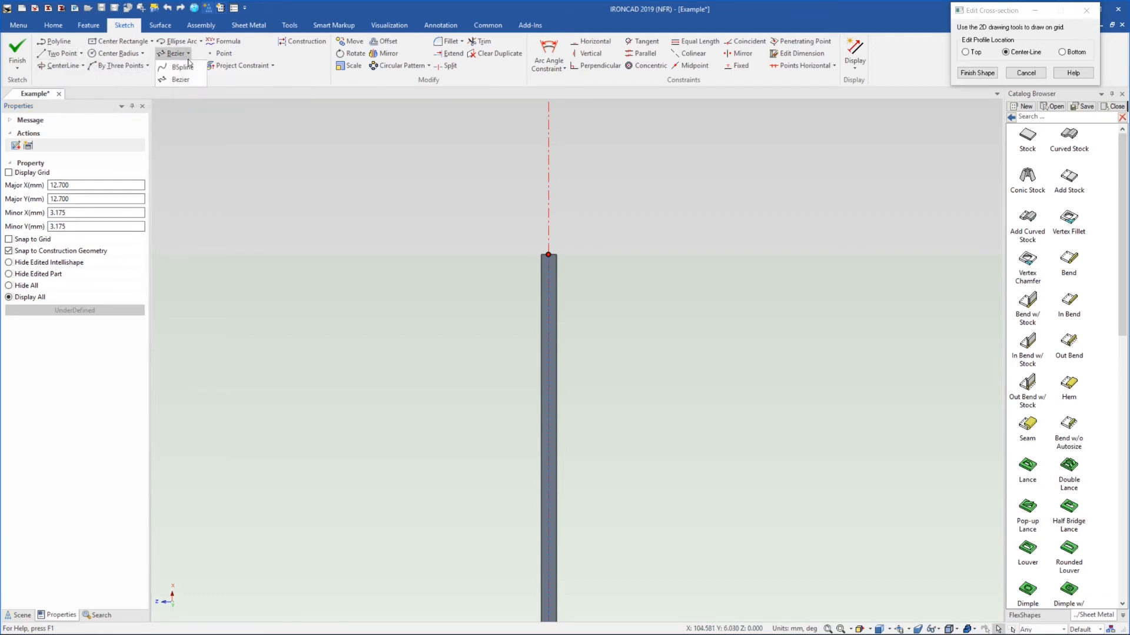
{"action": "left_click", "coordinate": [191, 73]}
{"action": "left_click", "coordinate": [548, 255]}
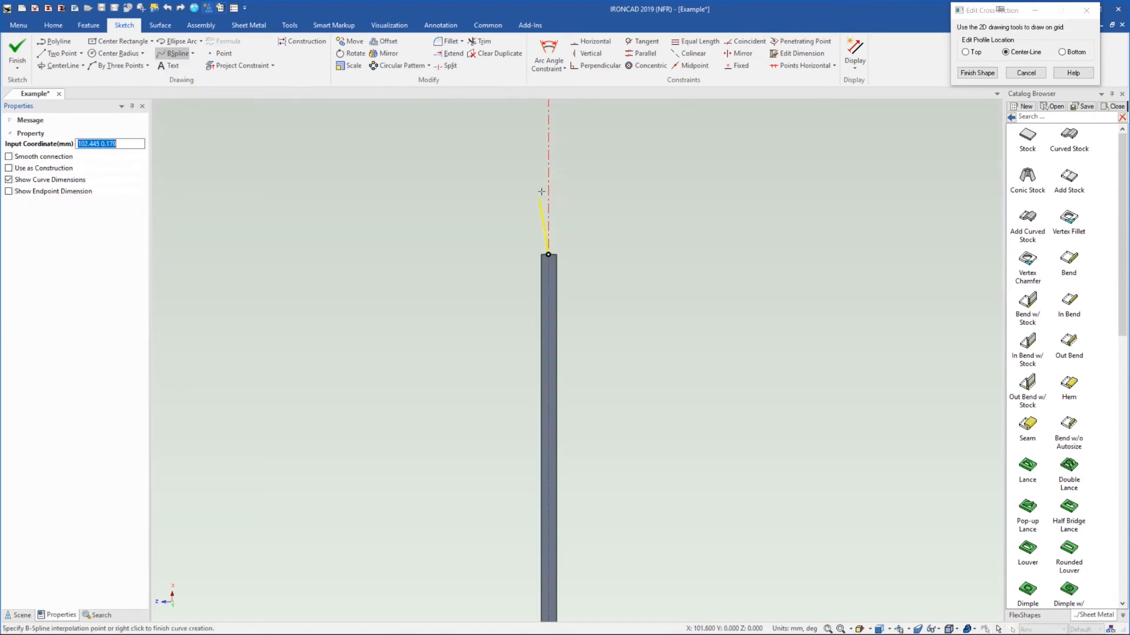
{"action": "scroll", "coordinate": [541, 195], "scroll_direction": "down", "scroll_amount": 3}
{"action": "left_click", "coordinate": [603, 199]}
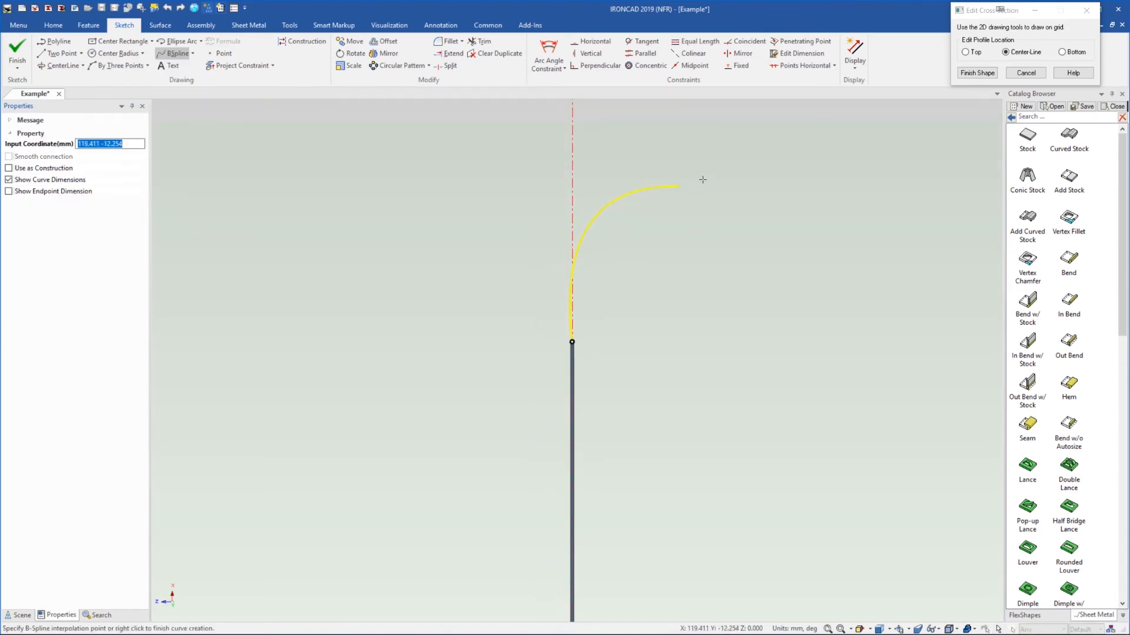
{"action": "scroll", "coordinate": [718, 161], "scroll_direction": "down", "scroll_amount": 3}
{"action": "left_click", "coordinate": [742, 164]}
{"action": "scroll", "coordinate": [712, 126], "scroll_direction": "down", "scroll_amount": 1}
{"action": "scroll", "coordinate": [712, 123], "scroll_direction": "down", "scroll_amount": 1}
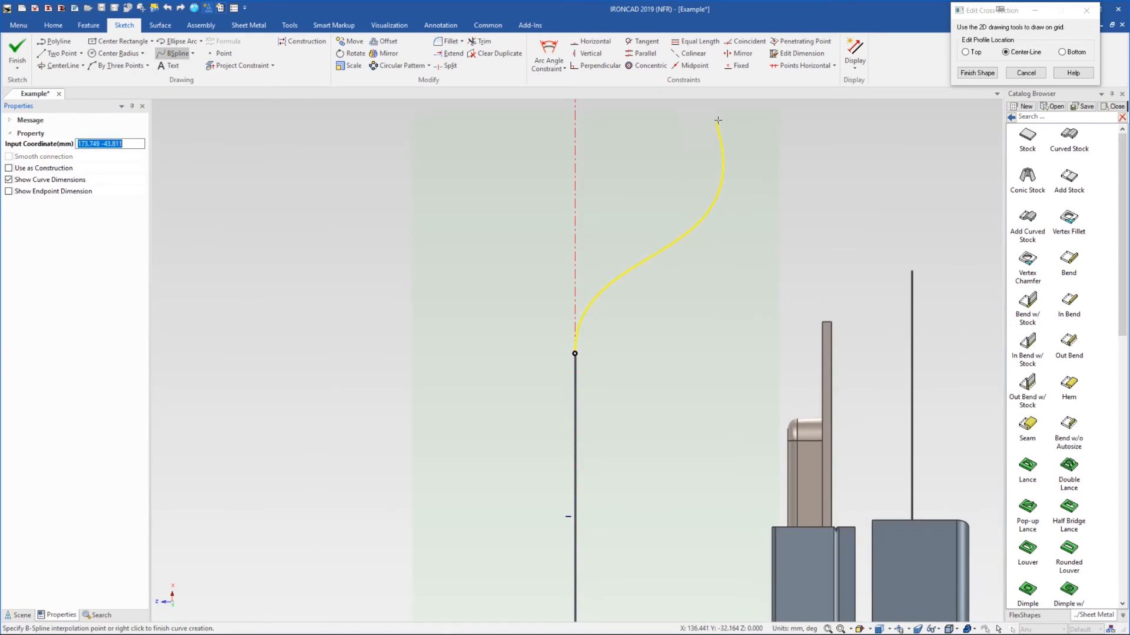
{"action": "left_click", "coordinate": [720, 112]}
{"action": "right_click", "coordinate": [721, 113]}
{"action": "scroll", "coordinate": [555, 397], "scroll_direction": "up", "scroll_amount": 2}
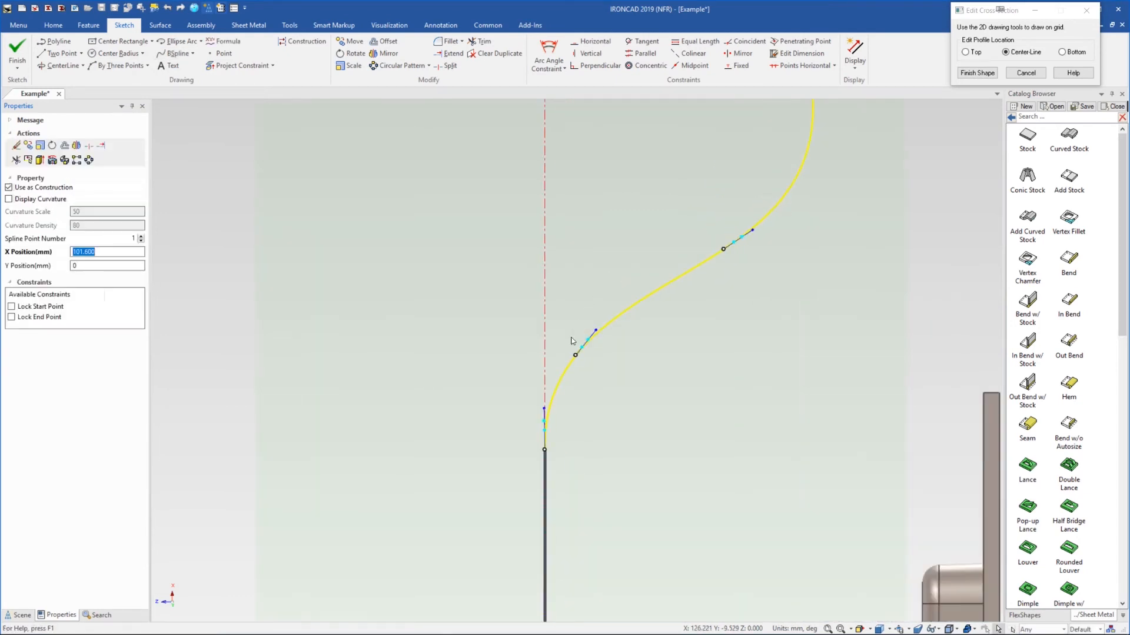
Align the spline's start tangent with the straight profile line and finish the curved stock's cross-section
{"action": "scroll", "coordinate": [555, 400], "scroll_direction": "up", "scroll_amount": 2}
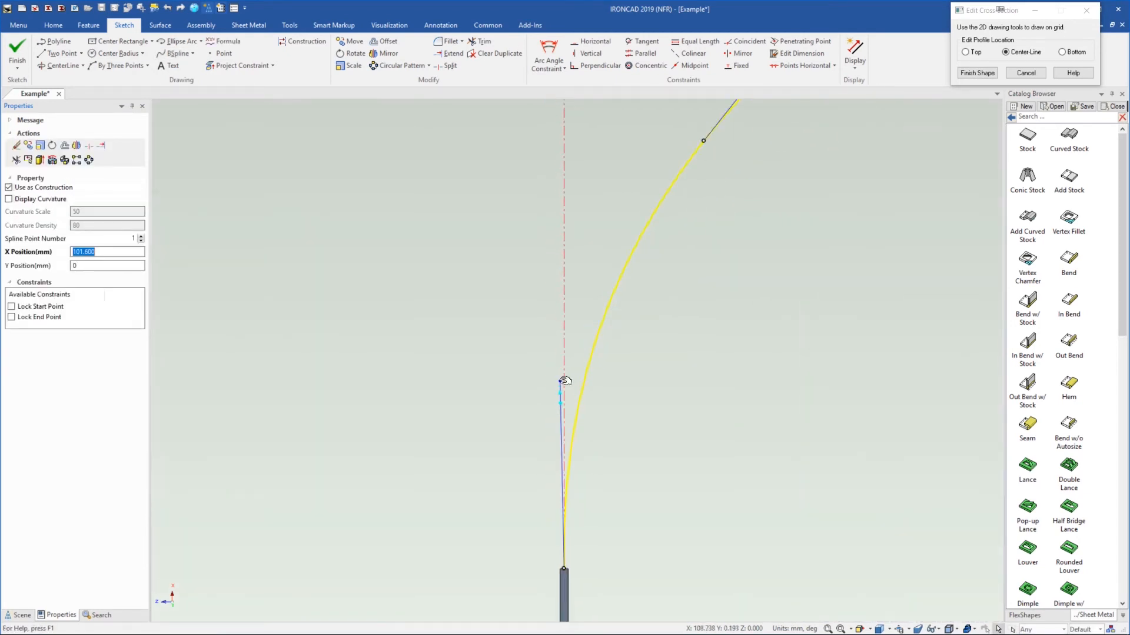
{"action": "left_click_drag", "start_coordinate": [563, 381], "coordinate": [564, 385]}
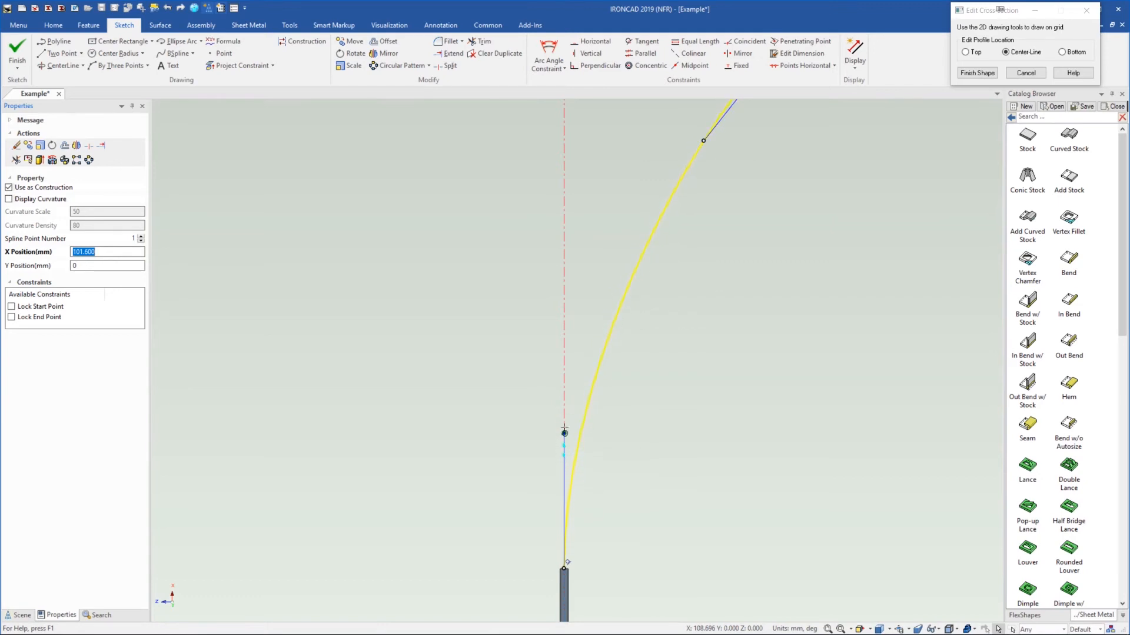
{"action": "scroll", "coordinate": [638, 320], "scroll_direction": "down", "scroll_amount": 5}
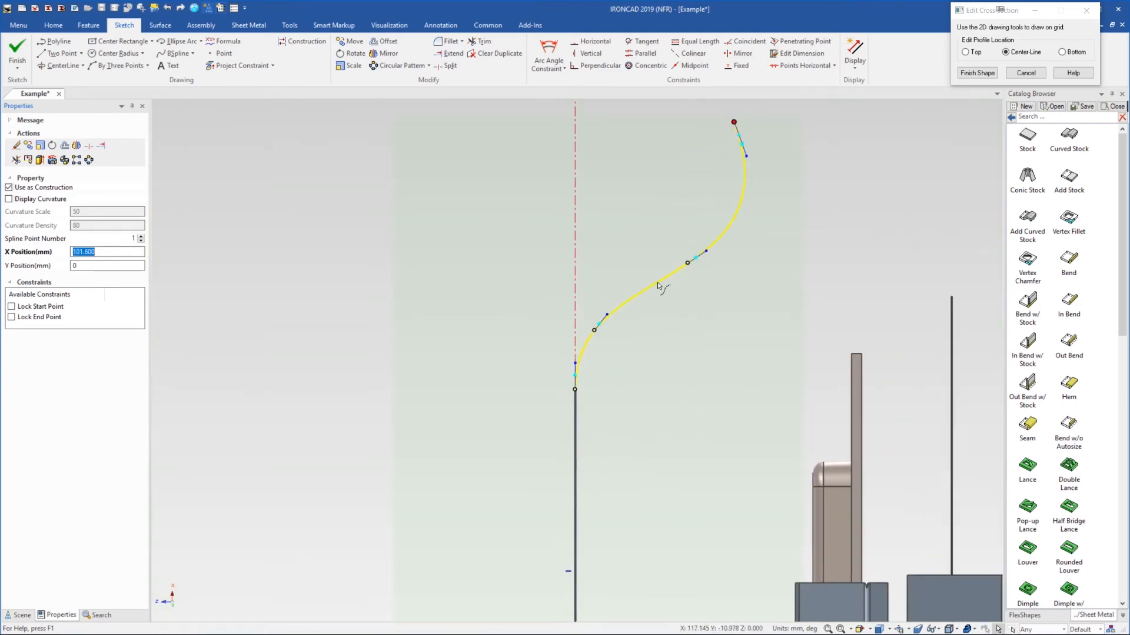
{"action": "scroll", "coordinate": [668, 246], "scroll_direction": "down", "scroll_amount": 4}
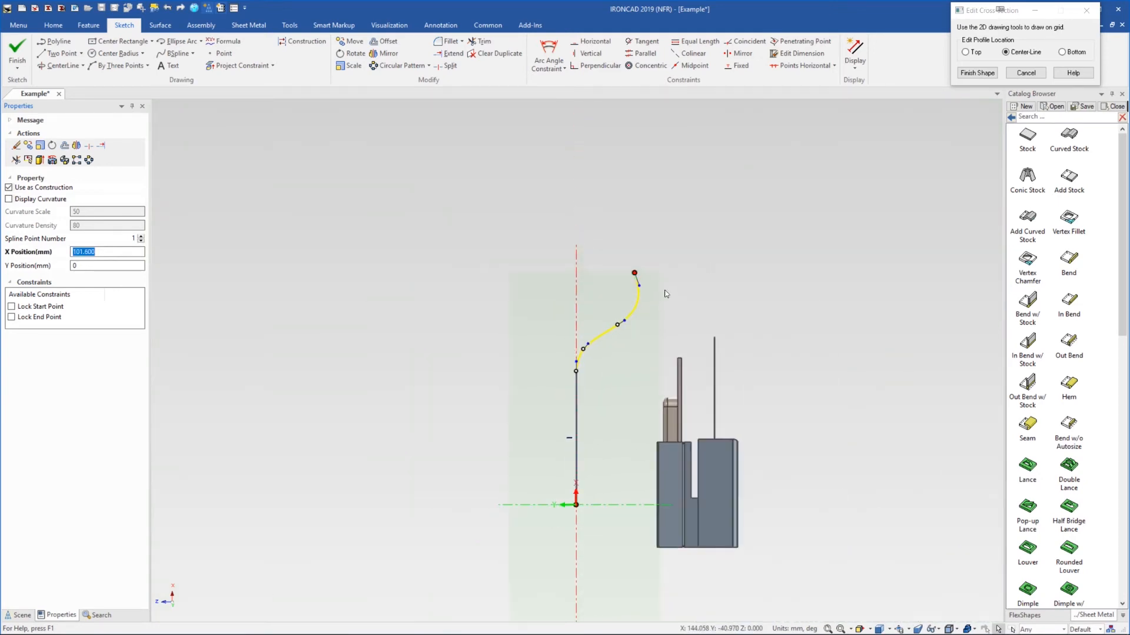
{"action": "left_click", "coordinate": [579, 371]}
{"action": "left_click", "coordinate": [976, 73]}
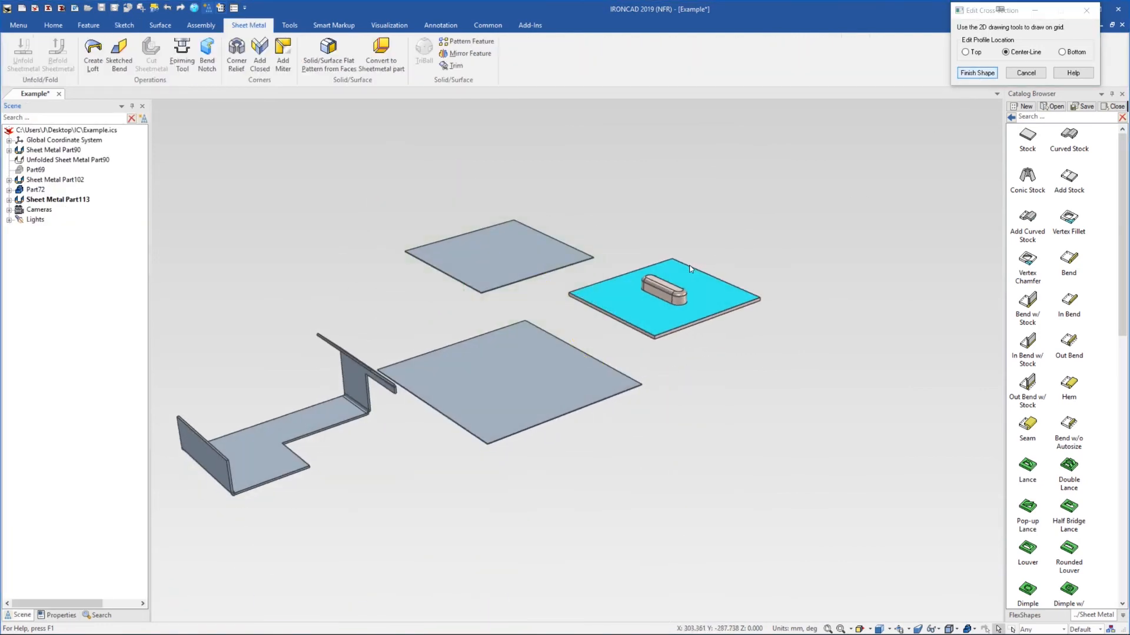
{"action": "left_click", "coordinate": [670, 223]}
{"action": "middle_click_drag", "start_coordinate": [597, 316], "coordinate": [573, 275]}
Stretch the curved stock along its bend direction to a length of about 170 mm
{"action": "left_click", "coordinate": [527, 248]}
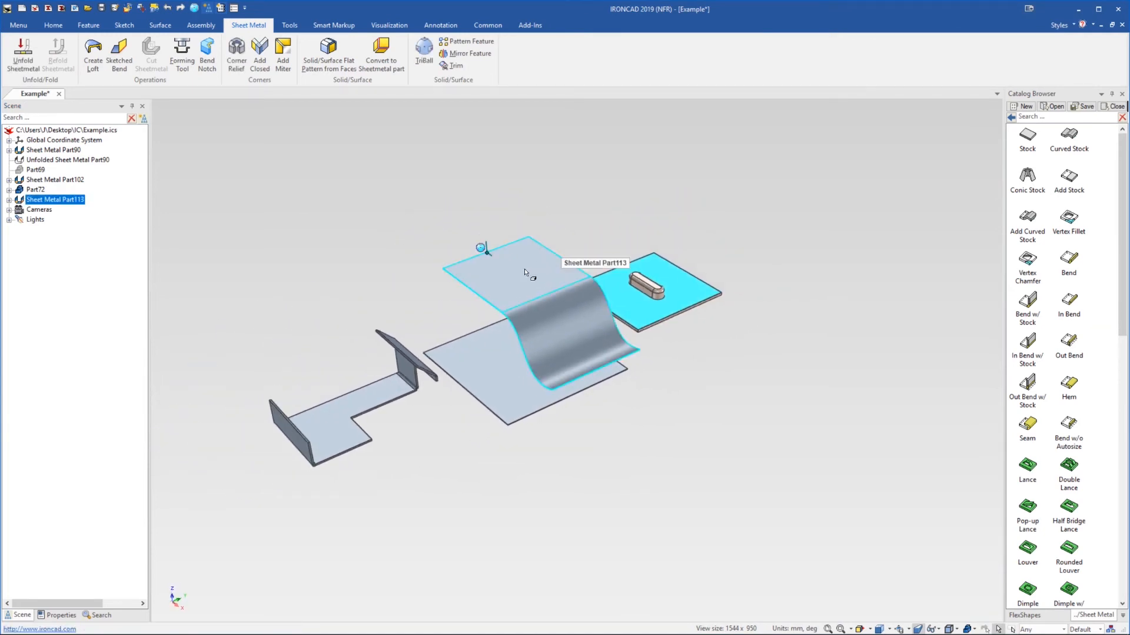
{"action": "left_click_drag", "start_coordinate": [537, 234], "coordinate": [591, 213]}
{"action": "left_click", "coordinate": [734, 187]}
{"action": "middle_click_drag", "start_coordinate": [587, 341], "coordinate": [581, 306]}
Set the Curved Stock Length to 200 mm
{"action": "left_click", "coordinate": [580, 307]}
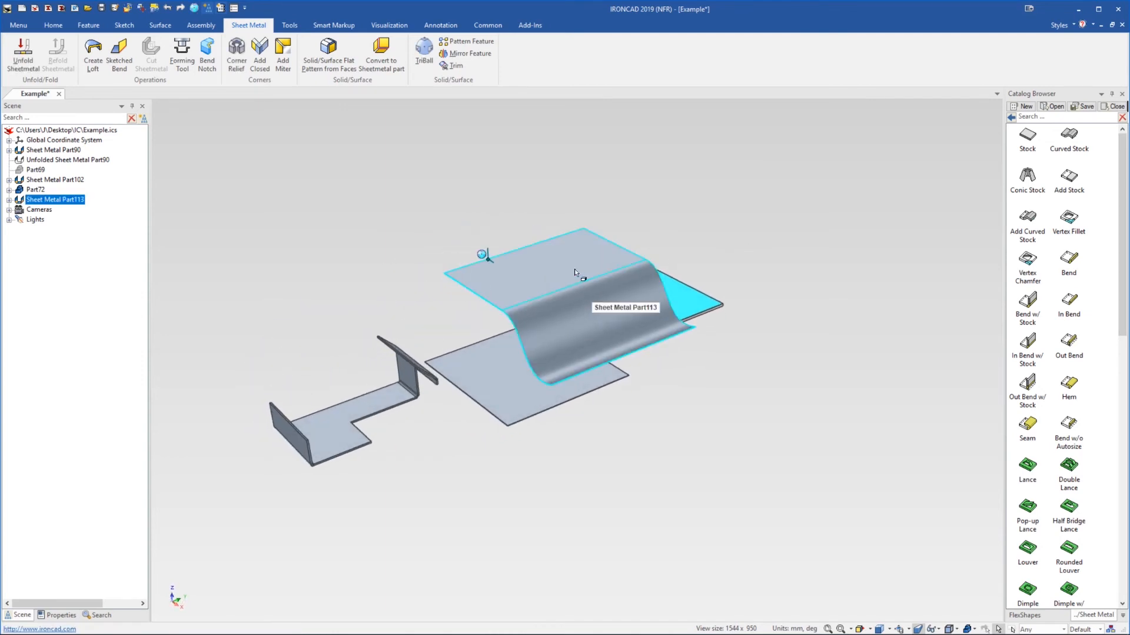
{"action": "left_click", "coordinate": [585, 236]}
{"action": "right_click", "coordinate": [592, 227]}
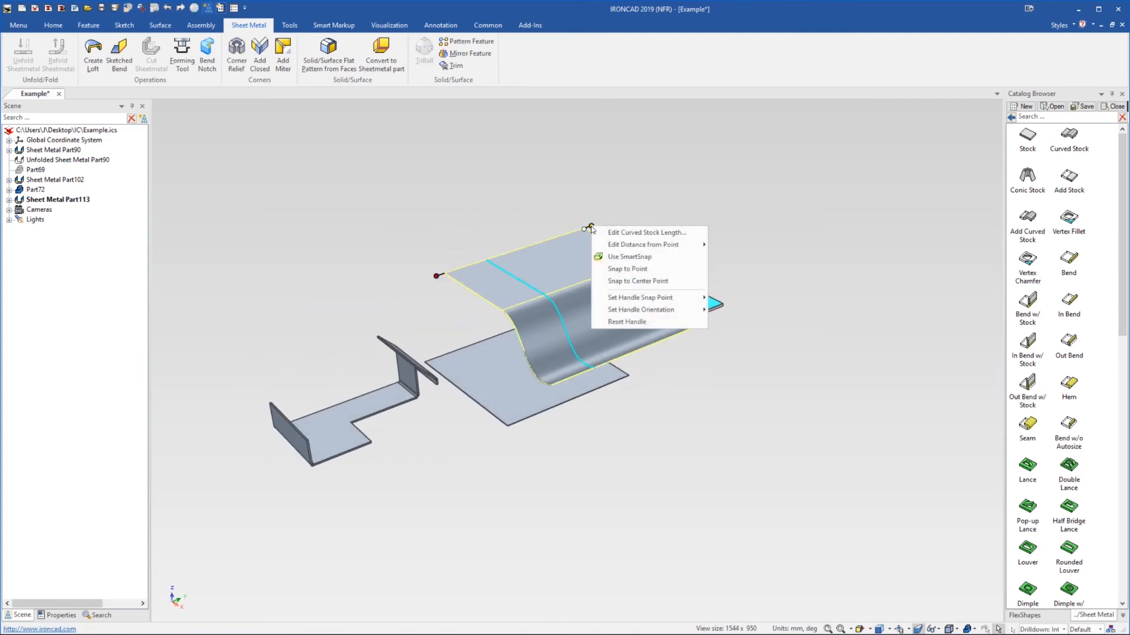
{"action": "left_click", "coordinate": [616, 232]}
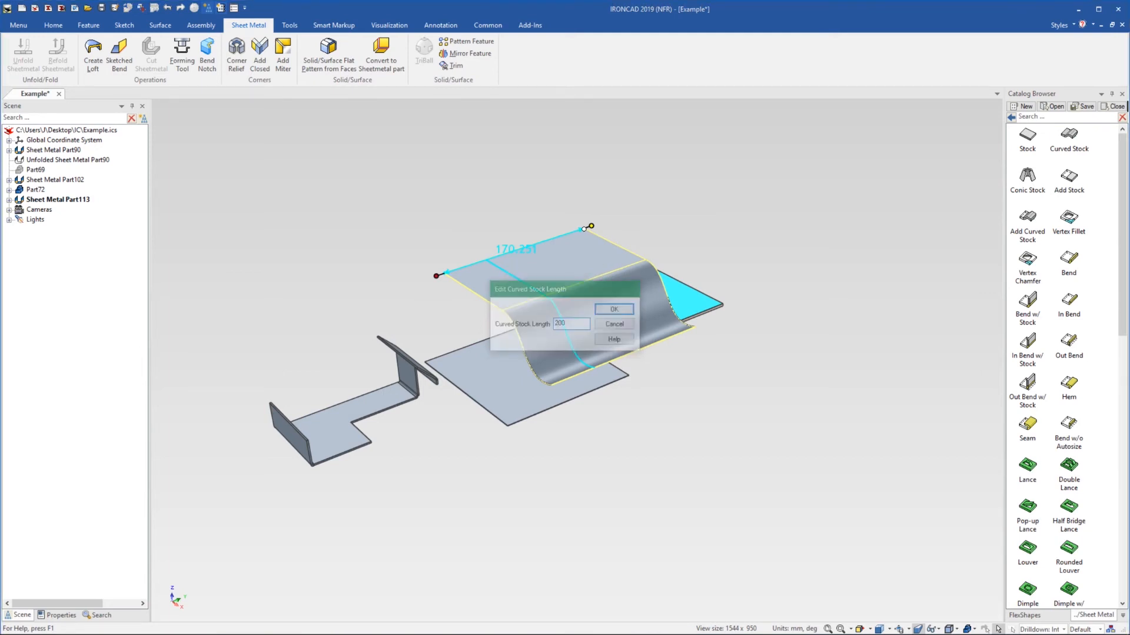
{"action": "key", "text": "Return"}
{"action": "middle_click_drag", "start_coordinate": [671, 216], "coordinate": [587, 288]}
Delete the curved stock part
{"action": "left_click", "coordinate": [586, 289]}
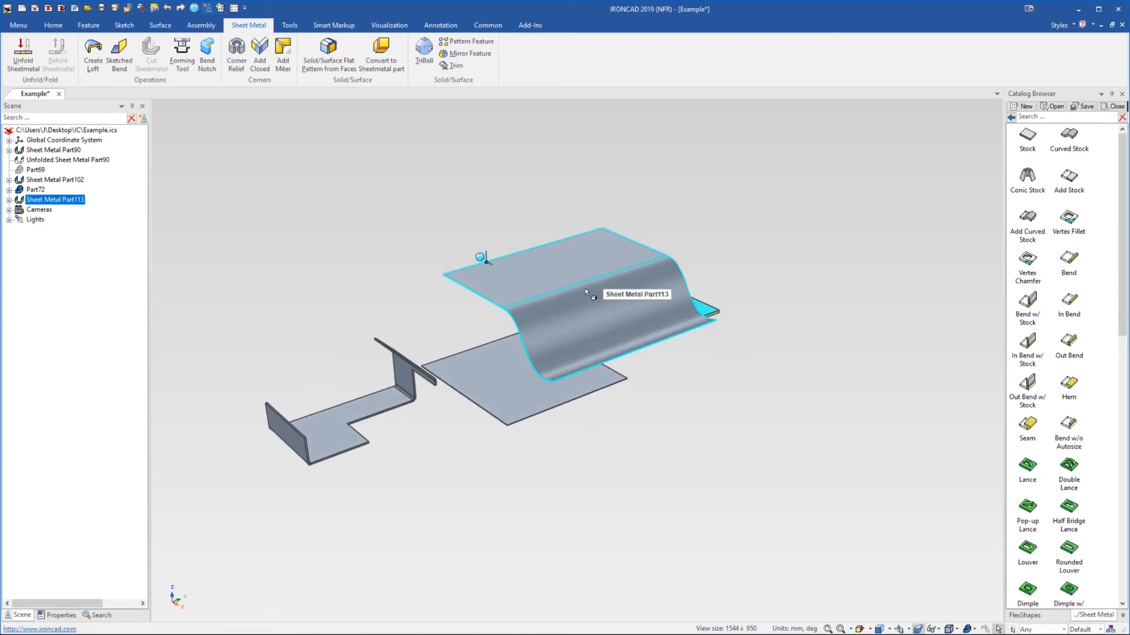
{"action": "key", "text": "Delete"}
{"action": "scroll", "coordinate": [503, 358], "scroll_direction": "up", "scroll_amount": 3}
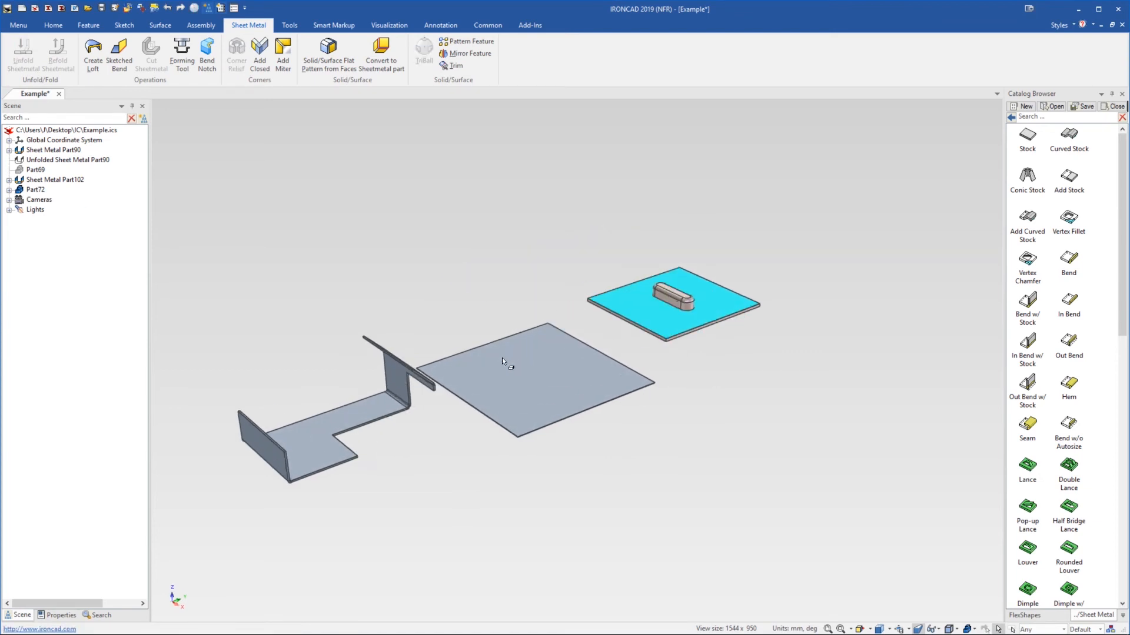
Place a Conic Stock shape from the Sheet Metal catalog on the flat sheet and stretch its upper end to make it taller
{"action": "scroll", "coordinate": [484, 388], "scroll_direction": "up", "scroll_amount": 1}
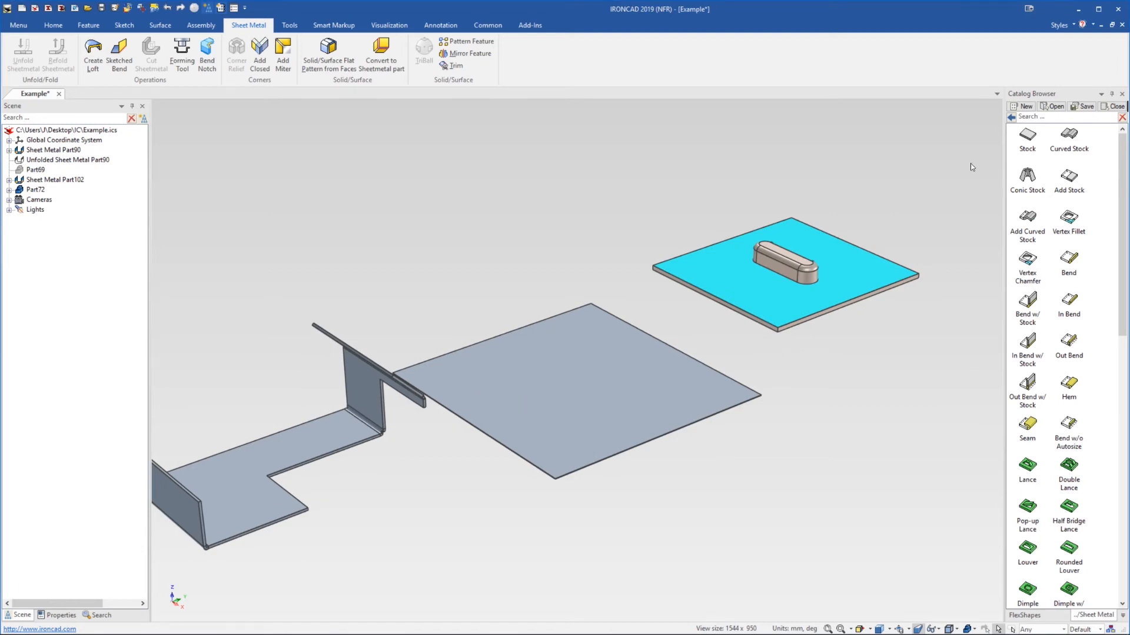
{"action": "left_click_drag", "start_coordinate": [1024, 188], "coordinate": [522, 399]}
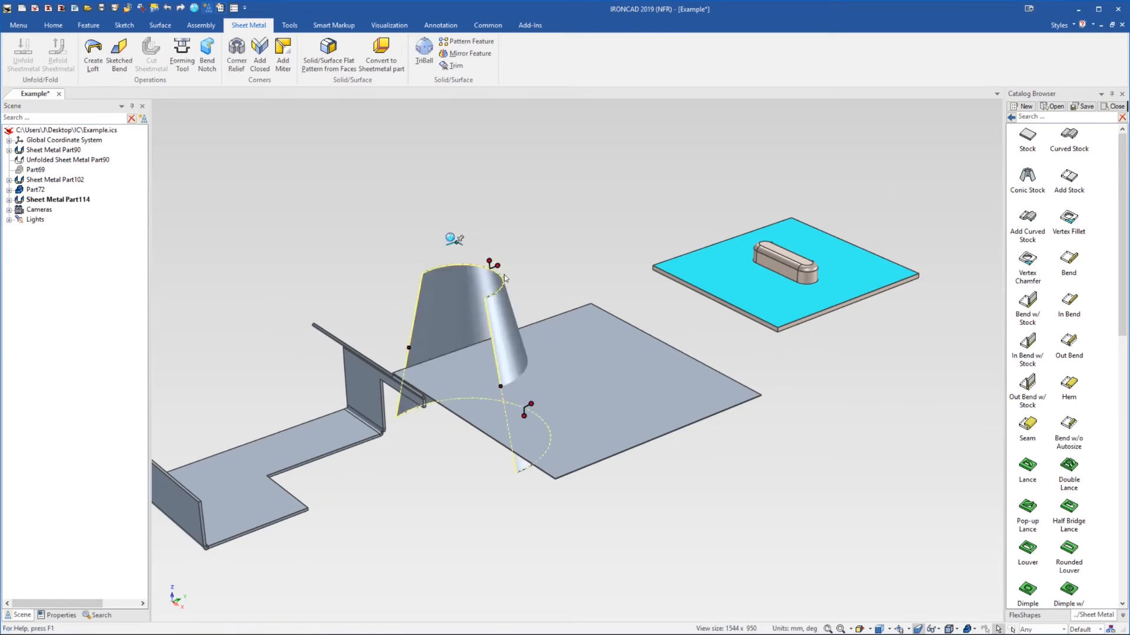
{"action": "scroll", "coordinate": [537, 323], "scroll_direction": "down", "scroll_amount": 1}
{"action": "left_click_drag", "start_coordinate": [517, 287], "coordinate": [511, 237]}
{"action": "left_click", "coordinate": [588, 330]}
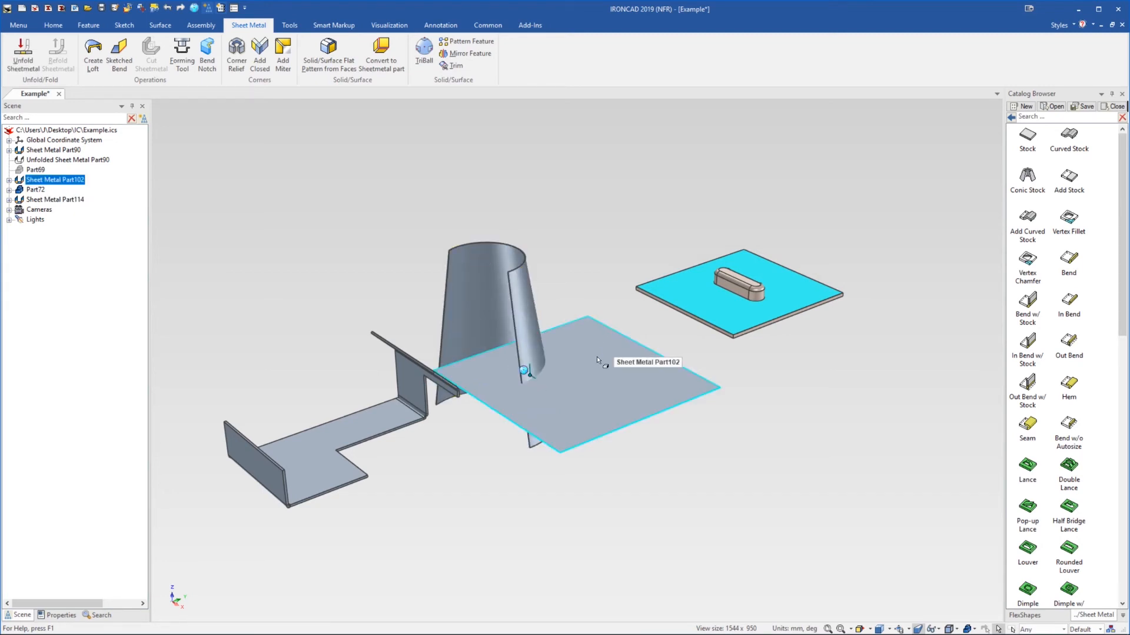
Move the conic stock part about 85 mm straight up with the TriBall
{"action": "left_click", "coordinate": [522, 304]}
{"action": "key", "text": "F10"}
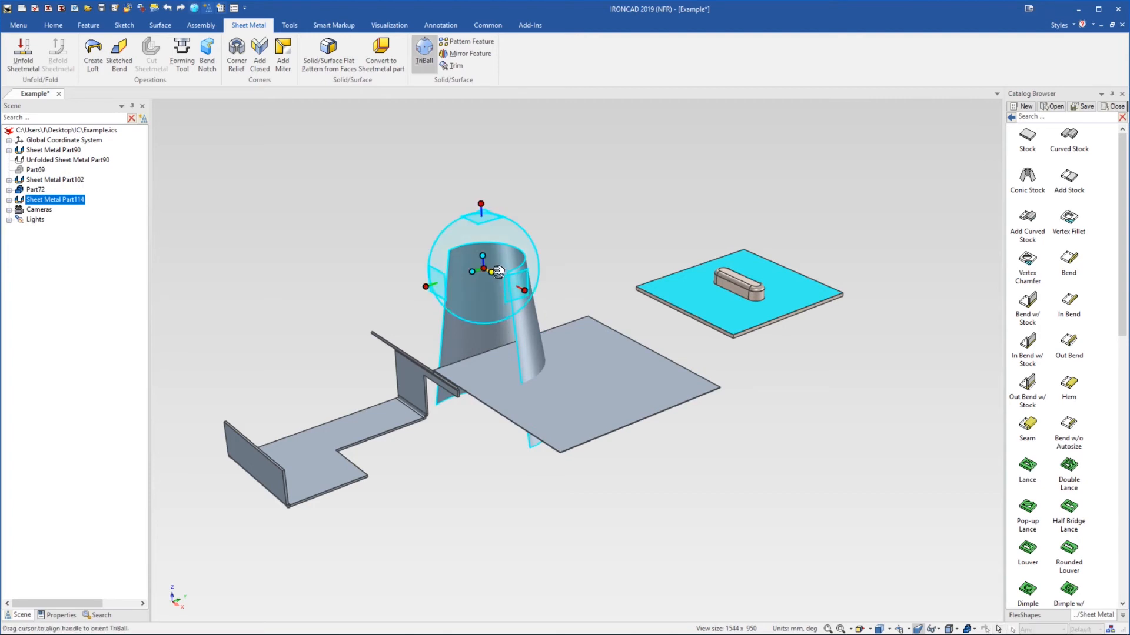
{"action": "left_click_drag", "start_coordinate": [481, 204], "coordinate": [478, 99]}
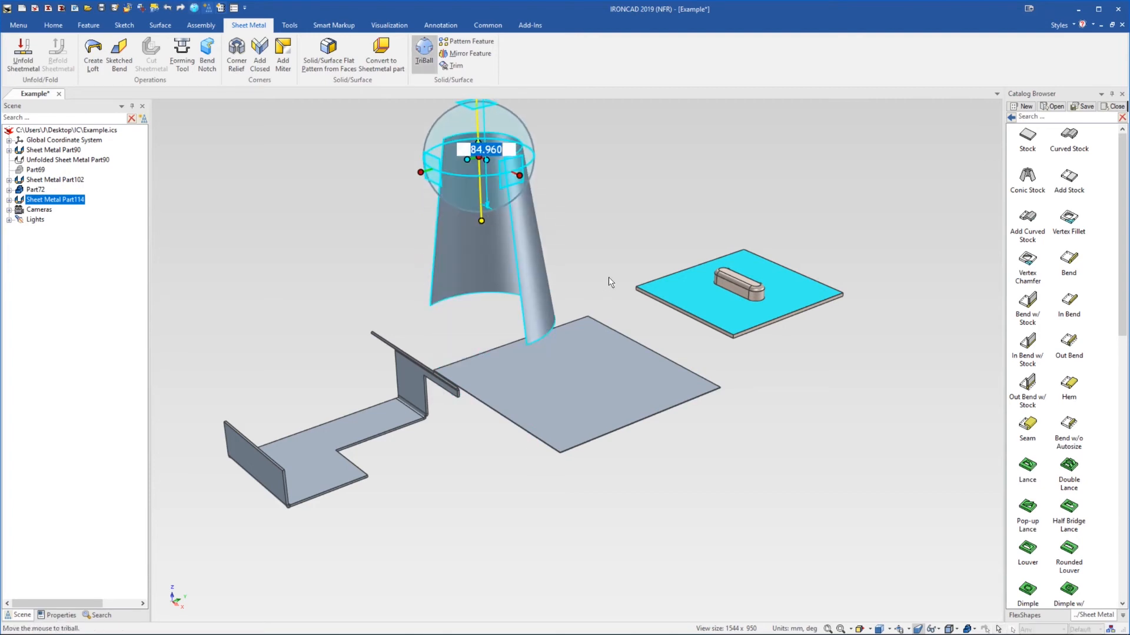
{"action": "key", "text": "F10"}
Enlarge the conic stock's lower end by editing its outer radius
{"action": "scroll", "coordinate": [588, 279], "scroll_direction": "down", "scroll_amount": 2}
{"action": "scroll", "coordinate": [542, 278], "scroll_direction": "up", "scroll_amount": 3}
{"action": "left_click", "coordinate": [549, 340]}
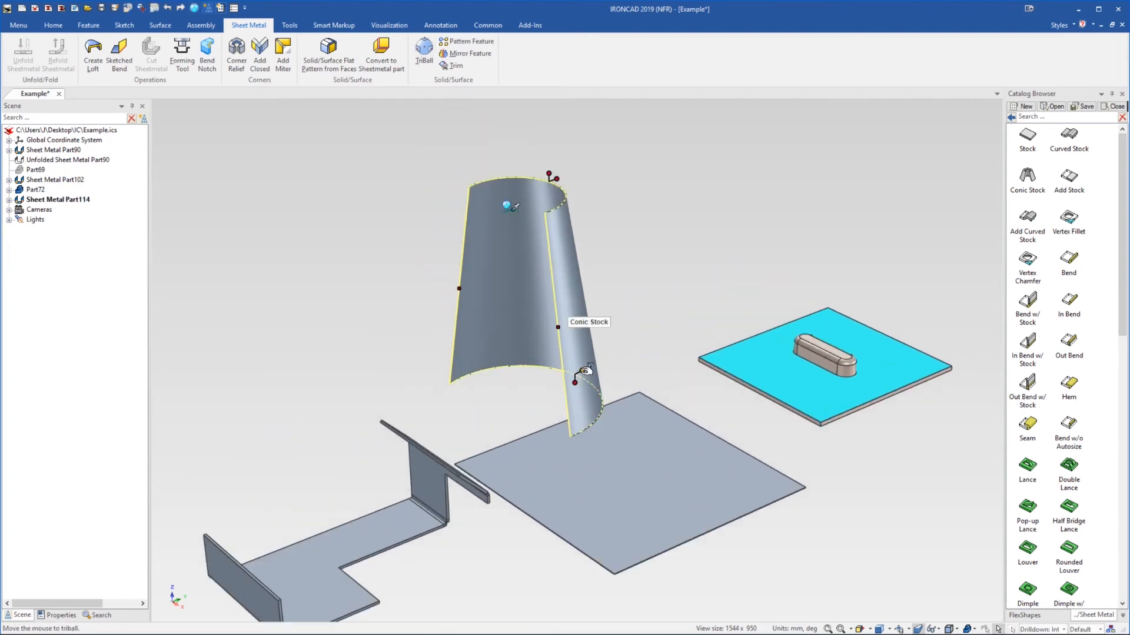
{"action": "right_click", "coordinate": [585, 371]}
{"action": "left_click", "coordinate": [612, 379]}
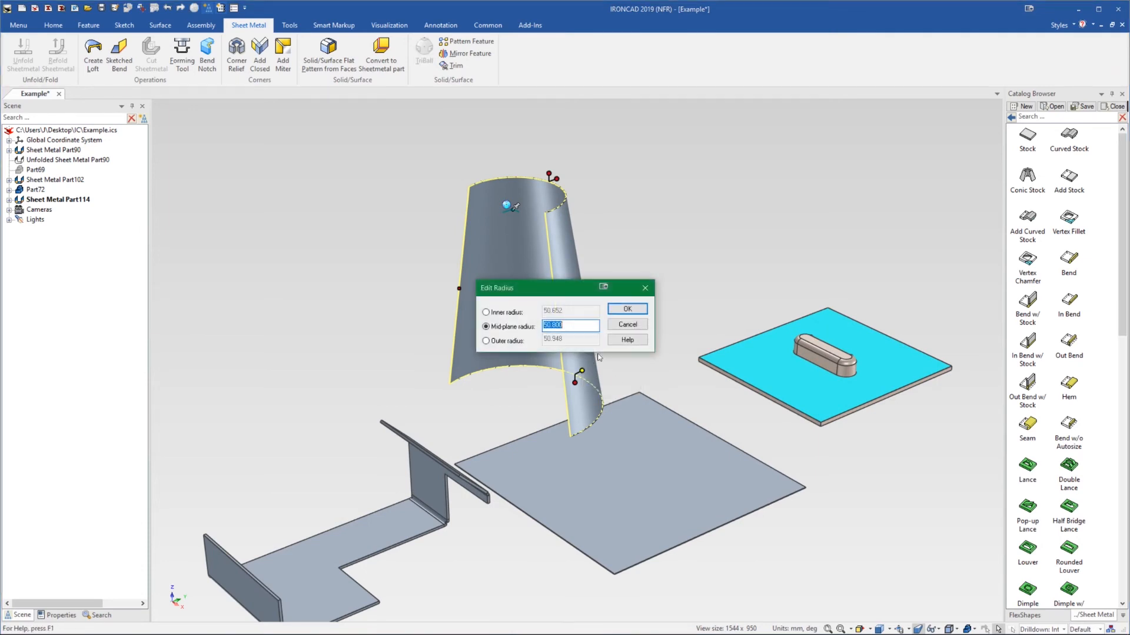
{"action": "left_click", "coordinate": [497, 342]}
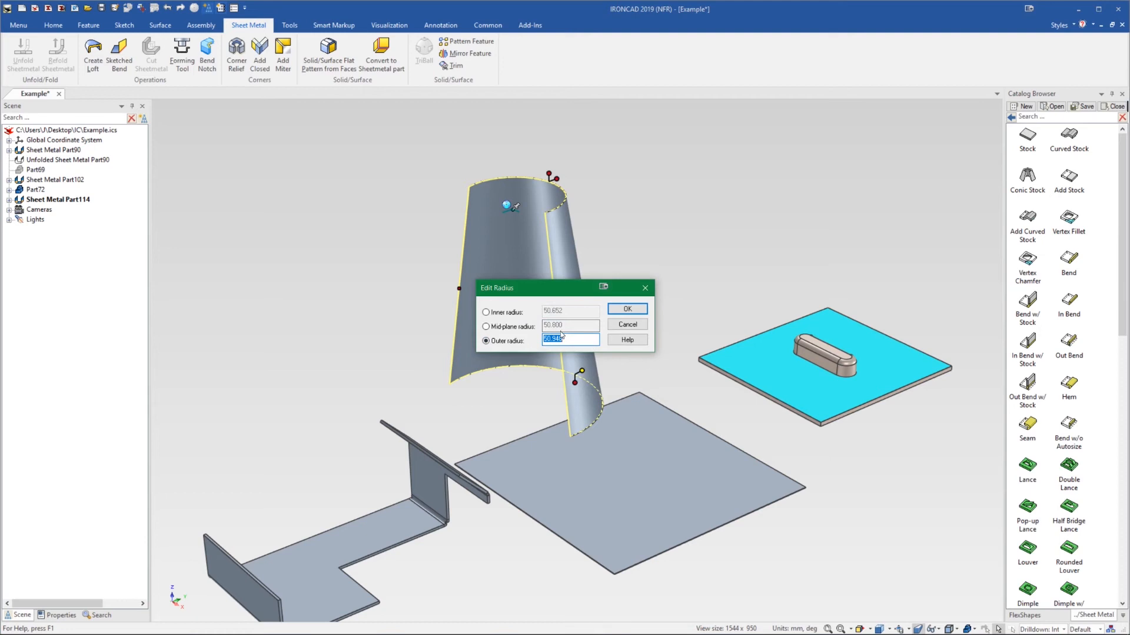
{"action": "type", "text": "7"}
{"action": "key", "text": "Return"}
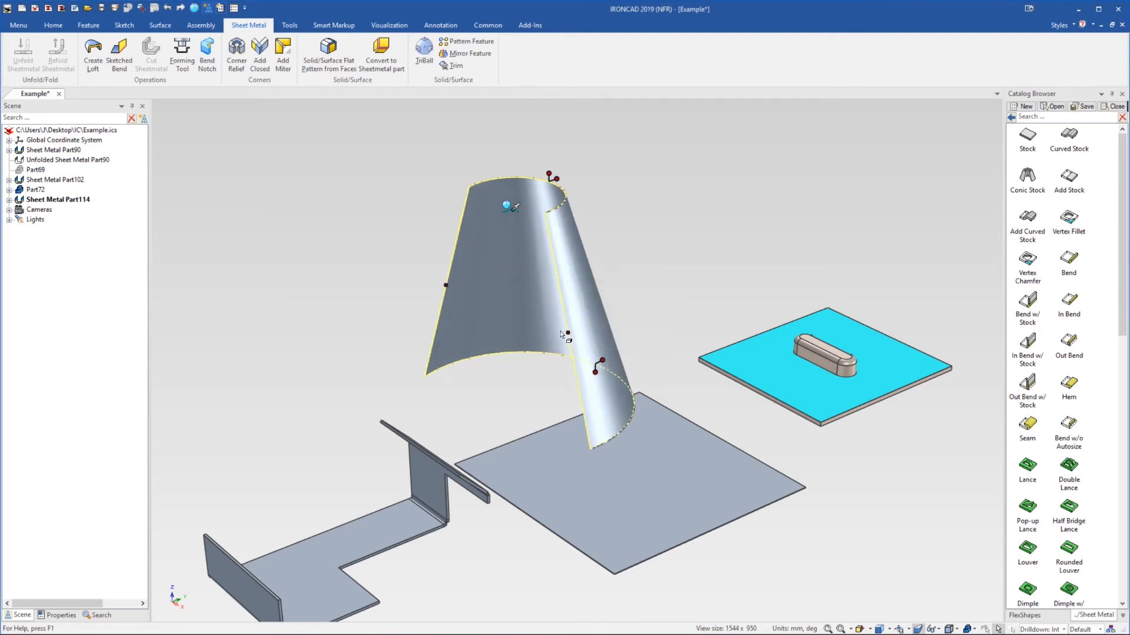
Enlarge the conic stock's upper end by editing its outer radius
{"action": "right_click", "coordinate": [558, 178]}
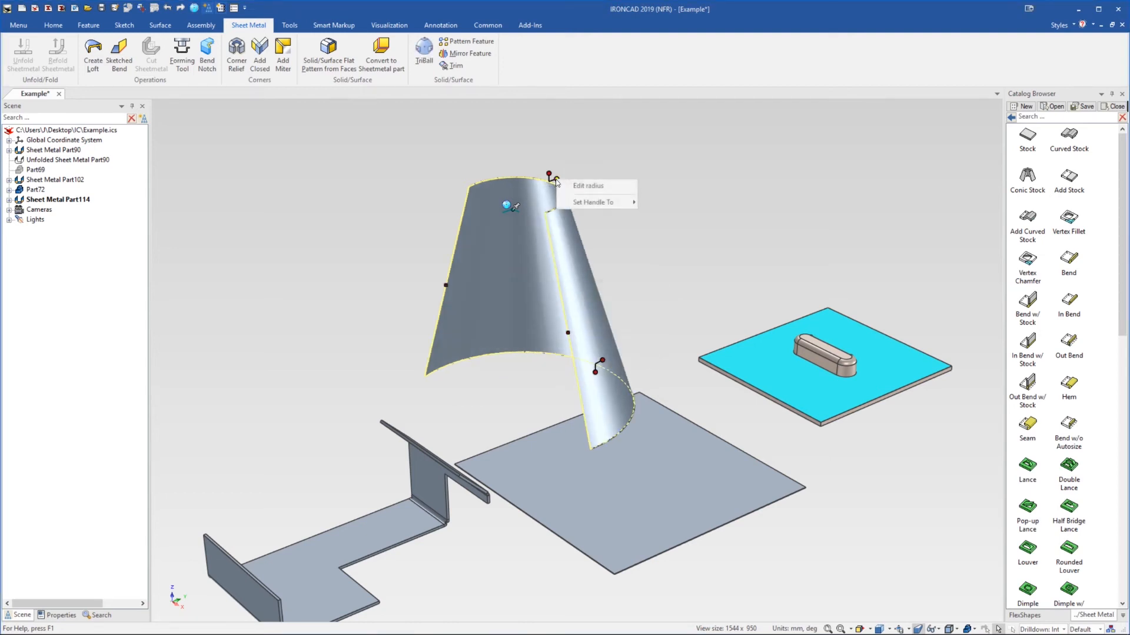
{"action": "left_click", "coordinate": [568, 187]}
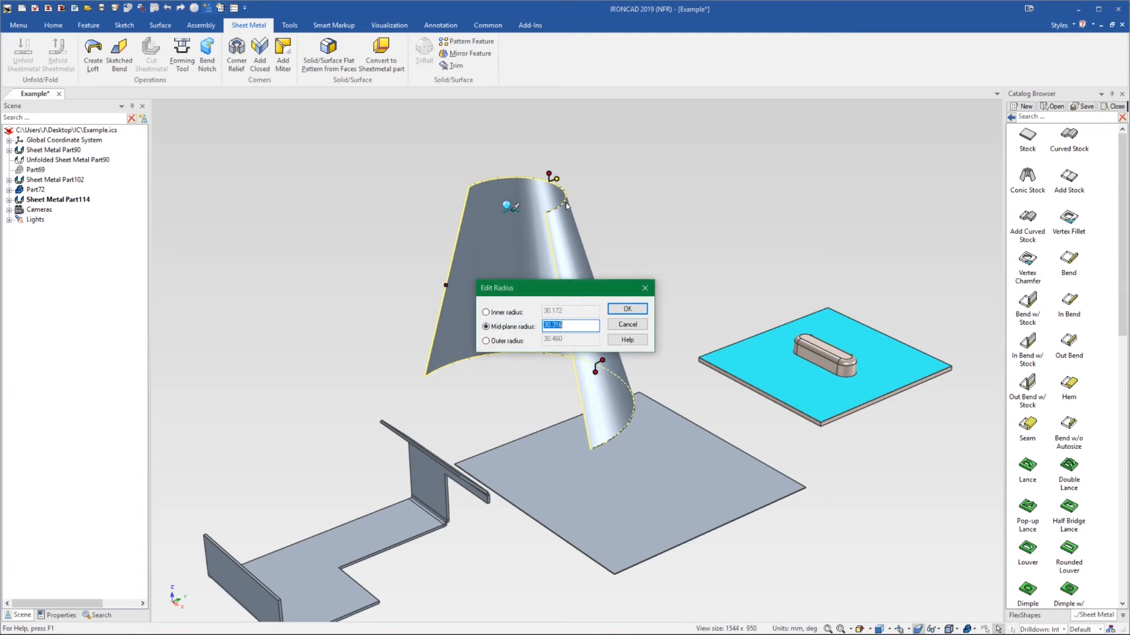
{"action": "left_click", "coordinate": [515, 347]}
{"action": "key", "text": "Return"}
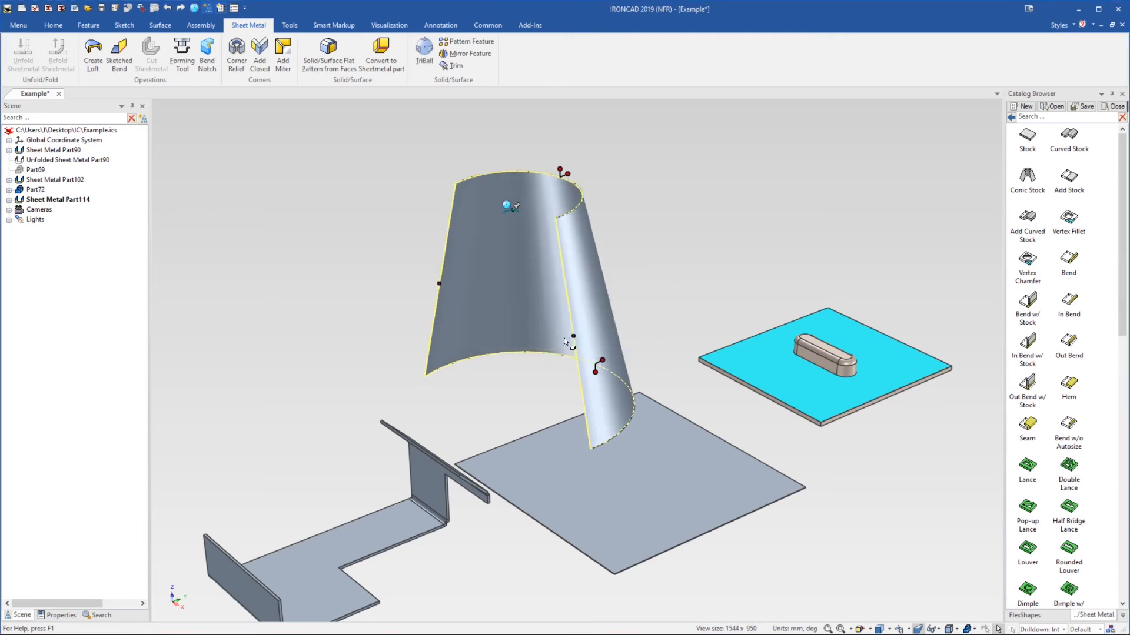
Stretch the conic stock's open edge around until the cone is closed at about 360 degrees
{"action": "left_click_drag", "start_coordinate": [577, 335], "coordinate": [439, 266]}
{"action": "left_click_drag", "start_coordinate": [584, 207], "coordinate": [588, 208]}
{"action": "left_click", "coordinate": [688, 231]}
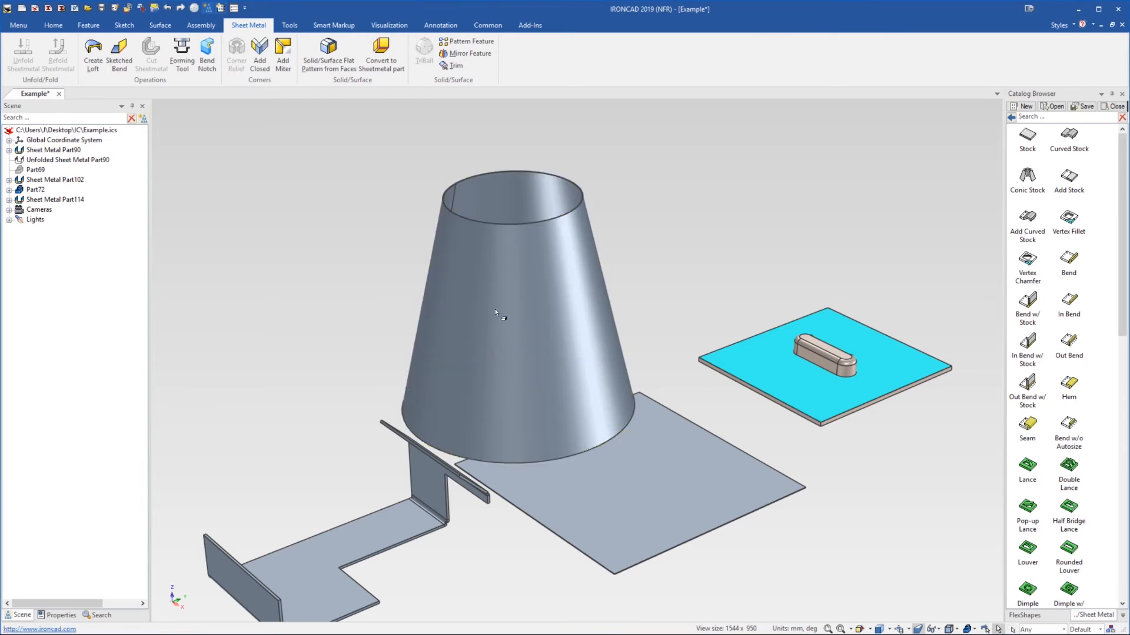
{"action": "mouse_move", "coordinate": [502, 317]}
{"action": "middle_mouse_down"}
{"action": "mouse_move", "coordinate": [696, 483]}
{"action": "mouse_move", "coordinate": [482, 323]}
{"action": "middle_mouse_up"}
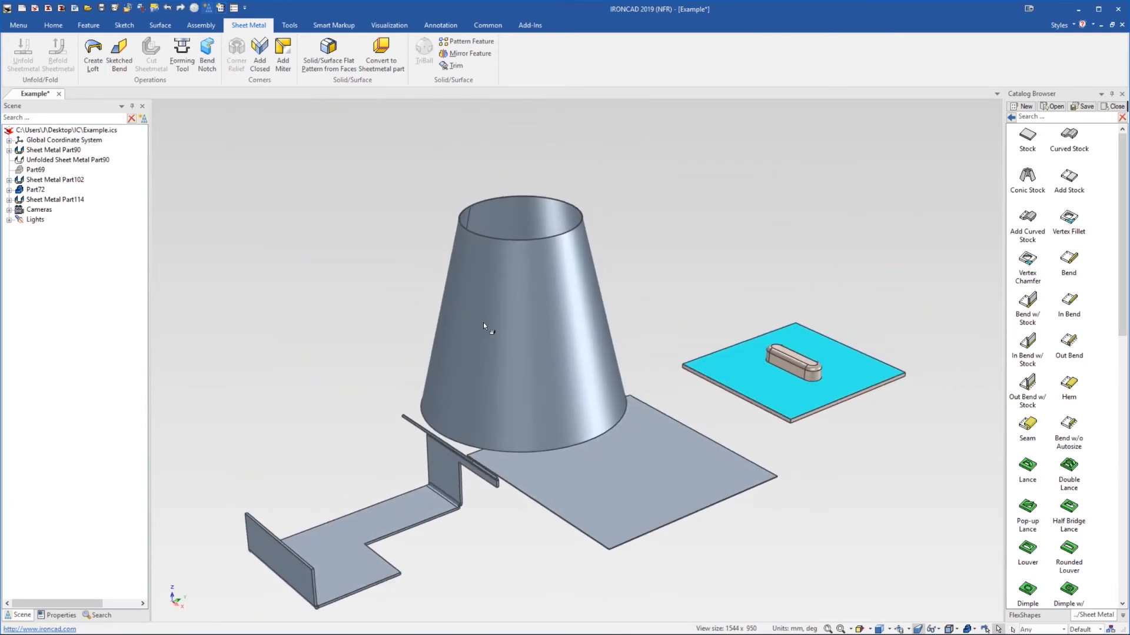
Set the conic stock's angle to 30 degrees
{"action": "left_click", "coordinate": [482, 322]}
{"action": "right_click", "coordinate": [460, 292]}
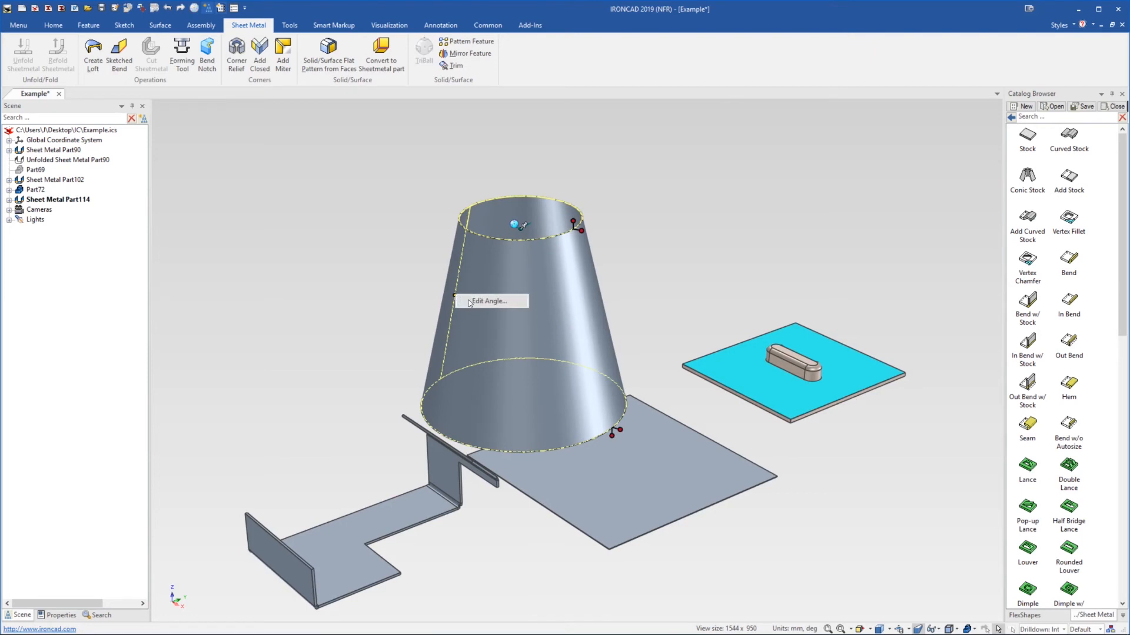
{"action": "left_click", "coordinate": [469, 300]}
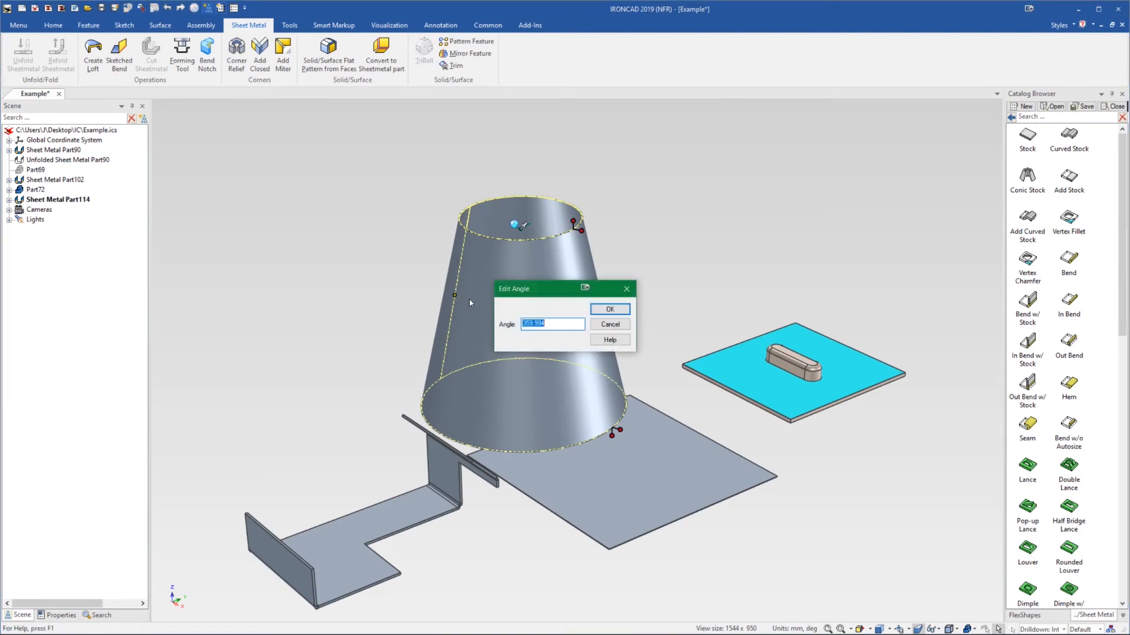
{"action": "type", "text": "30"}
{"action": "key", "text": "Return"}
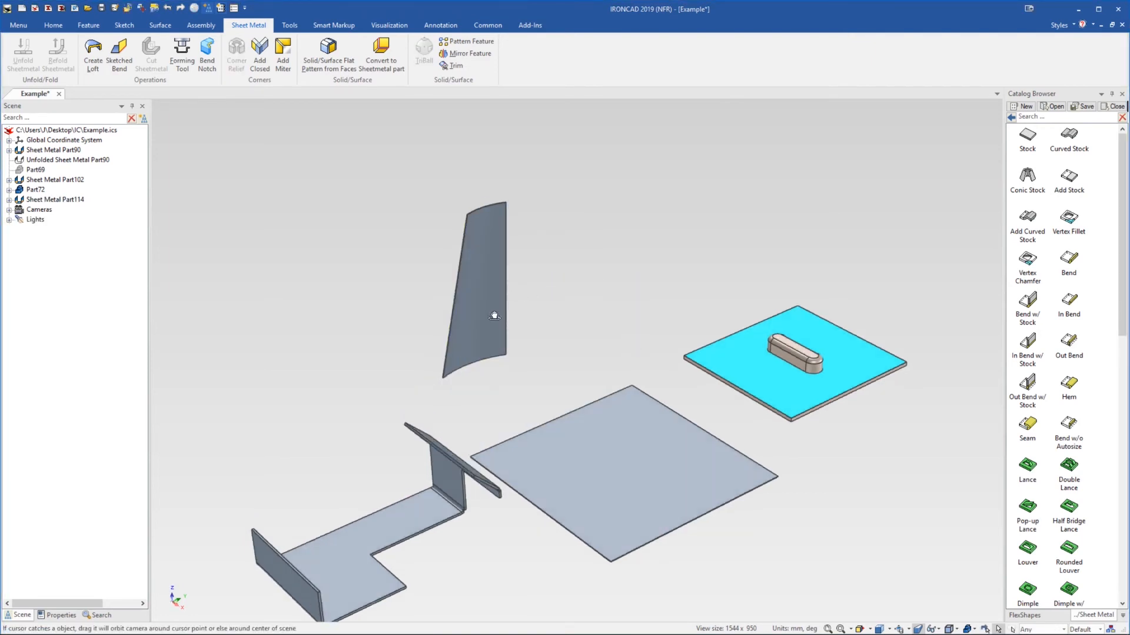
{"action": "mouse_move", "coordinate": [494, 315]}
{"action": "middle_mouse_down"}
{"action": "mouse_move", "coordinate": [522, 418]}
{"action": "mouse_move", "coordinate": [496, 413]}
{"action": "mouse_move", "coordinate": [490, 317]}
{"action": "middle_mouse_up"}
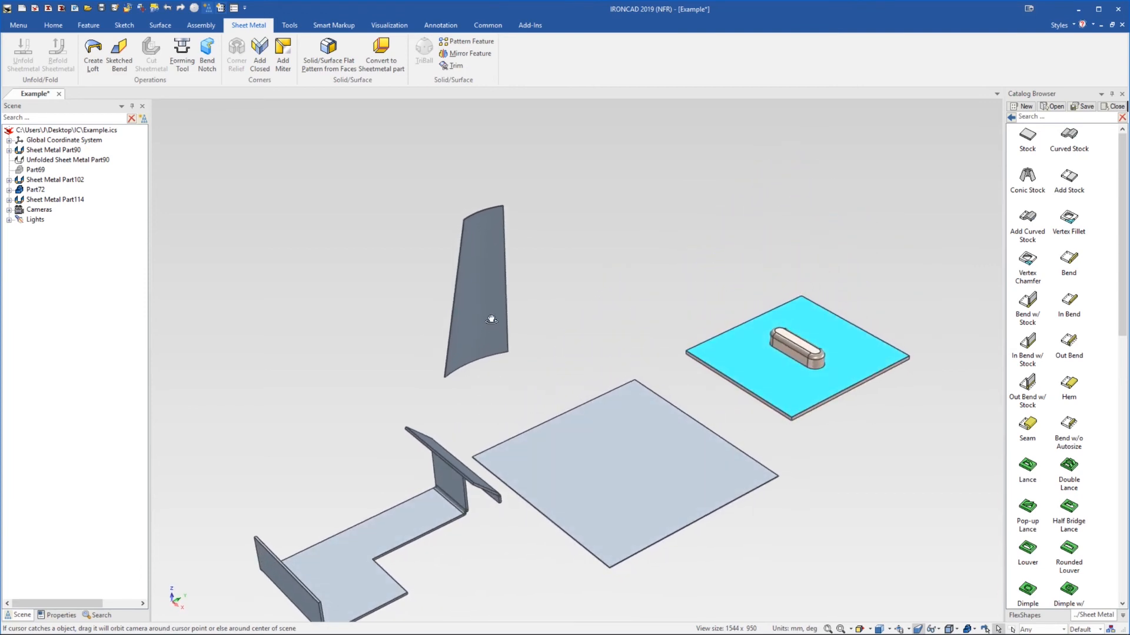
Delete the conic stock part
{"action": "left_click", "coordinate": [490, 316]}
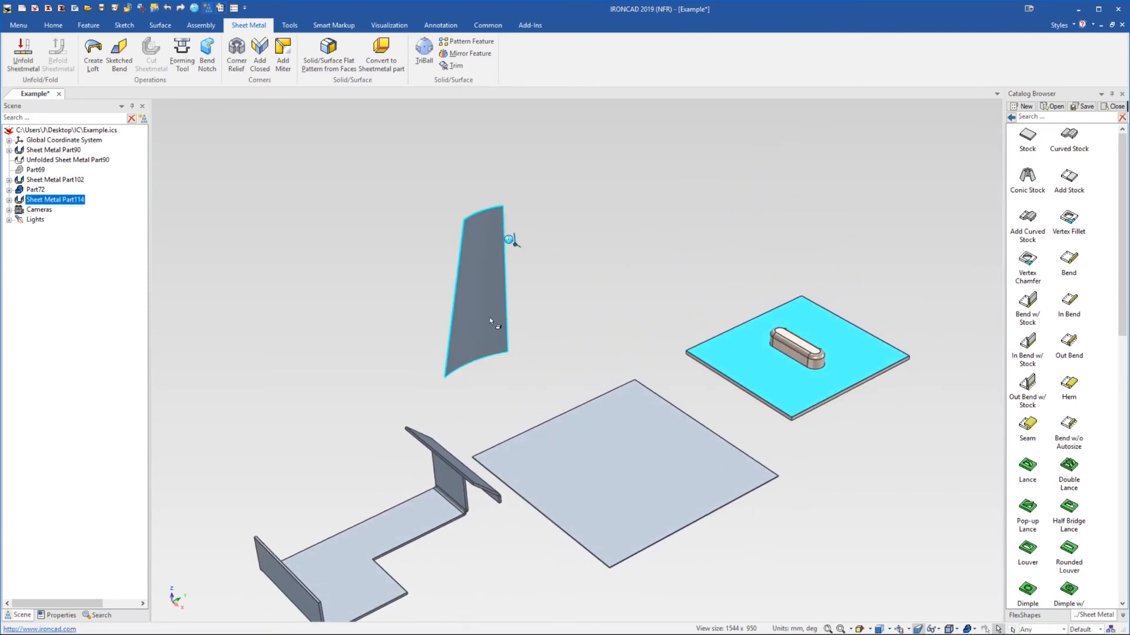
{"action": "key", "text": "Delete"}
{"action": "scroll", "coordinate": [702, 387], "scroll_direction": "down", "scroll_amount": 3}
{"action": "scroll", "coordinate": [541, 433], "scroll_direction": "up", "scroll_amount": 2}
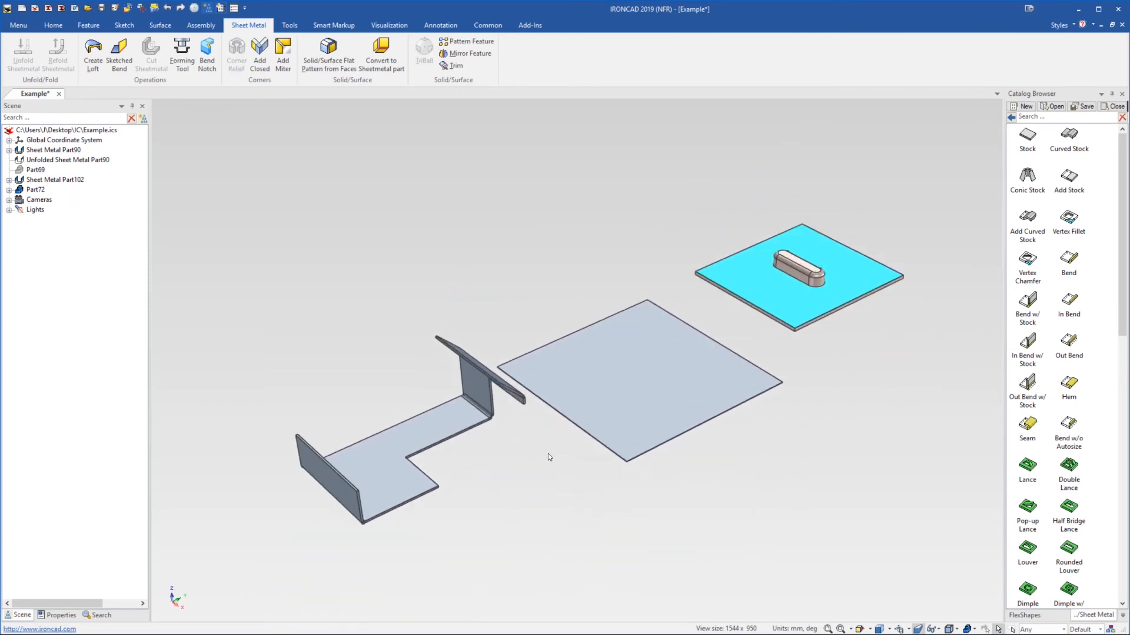
Extend the bent part's upright end flange with an Add Stock shape on its upper edge
{"action": "scroll", "coordinate": [426, 440], "scroll_direction": "up", "scroll_amount": 6}
{"action": "middle_click_drag", "start_coordinate": [452, 411], "coordinate": [452, 407]}
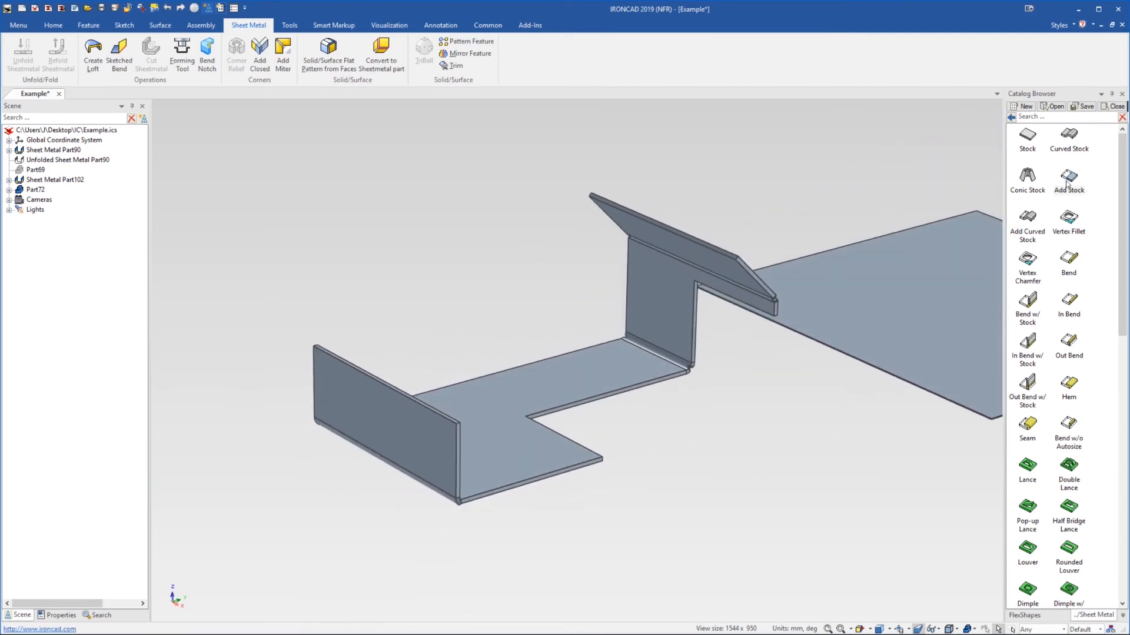
{"action": "left_click_drag", "start_coordinate": [400, 392], "coordinate": [430, 320]}
{"action": "left_click", "coordinate": [467, 257]}
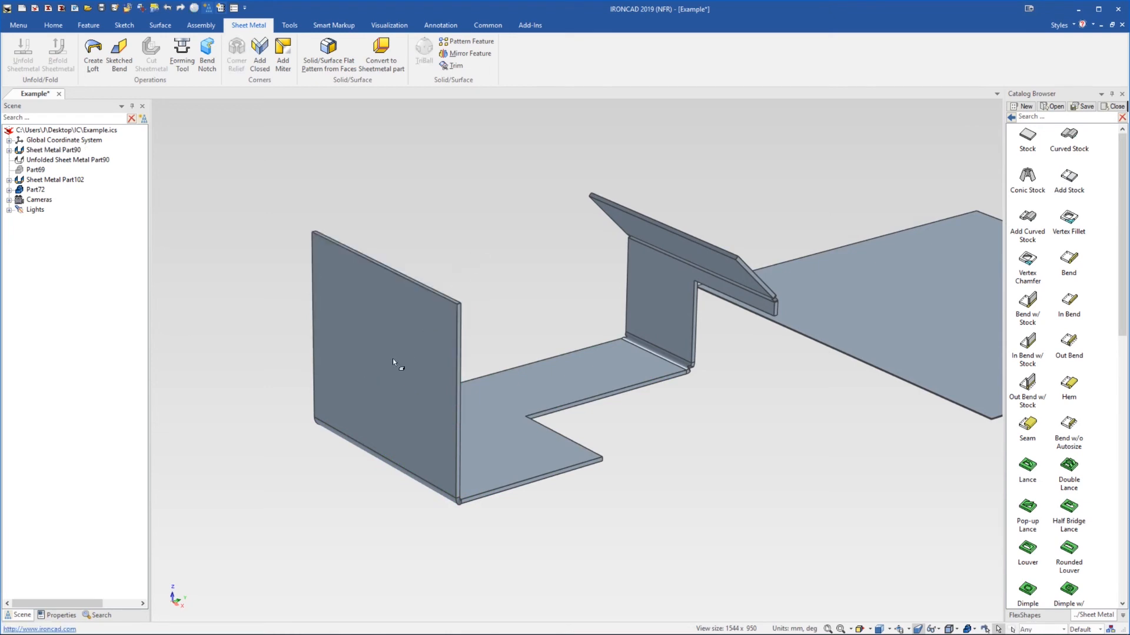
{"action": "mouse_move", "coordinate": [393, 358]}
{"action": "middle_mouse_down"}
{"action": "mouse_move", "coordinate": [381, 345]}
{"action": "mouse_move", "coordinate": [387, 353]}
{"action": "middle_mouse_up"}
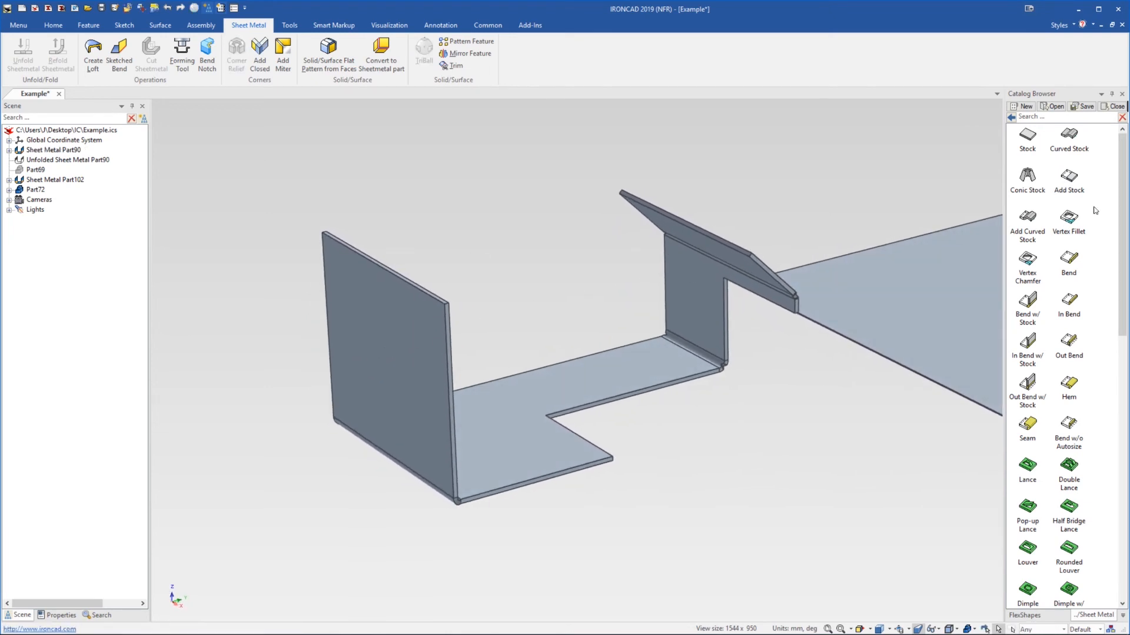
Extend the sloped flange with another Add Stock shape, and check the stock shape added to the upright end flange
{"action": "left_click_drag", "start_coordinate": [665, 261], "coordinate": [703, 231]}
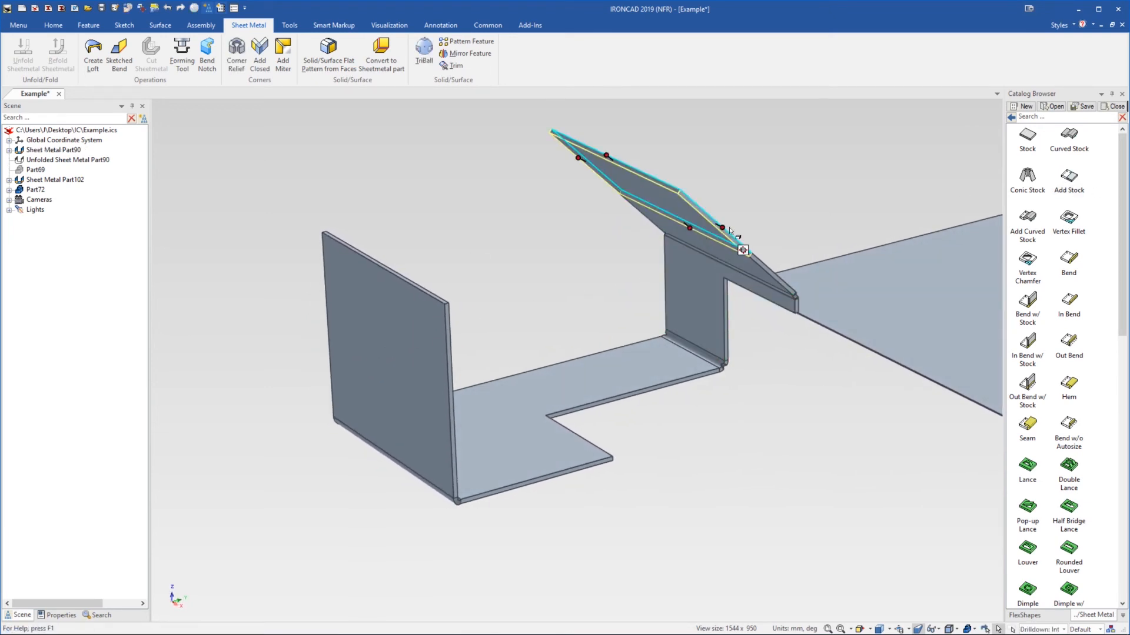
{"action": "mouse_move", "coordinate": [716, 230]}
{"action": "middle_mouse_down"}
{"action": "mouse_move", "coordinate": [616, 280]}
{"action": "mouse_move", "coordinate": [635, 244]}
{"action": "mouse_move", "coordinate": [670, 245]}
{"action": "mouse_move", "coordinate": [698, 228]}
{"action": "middle_mouse_up"}
{"action": "left_click", "coordinate": [391, 348]}
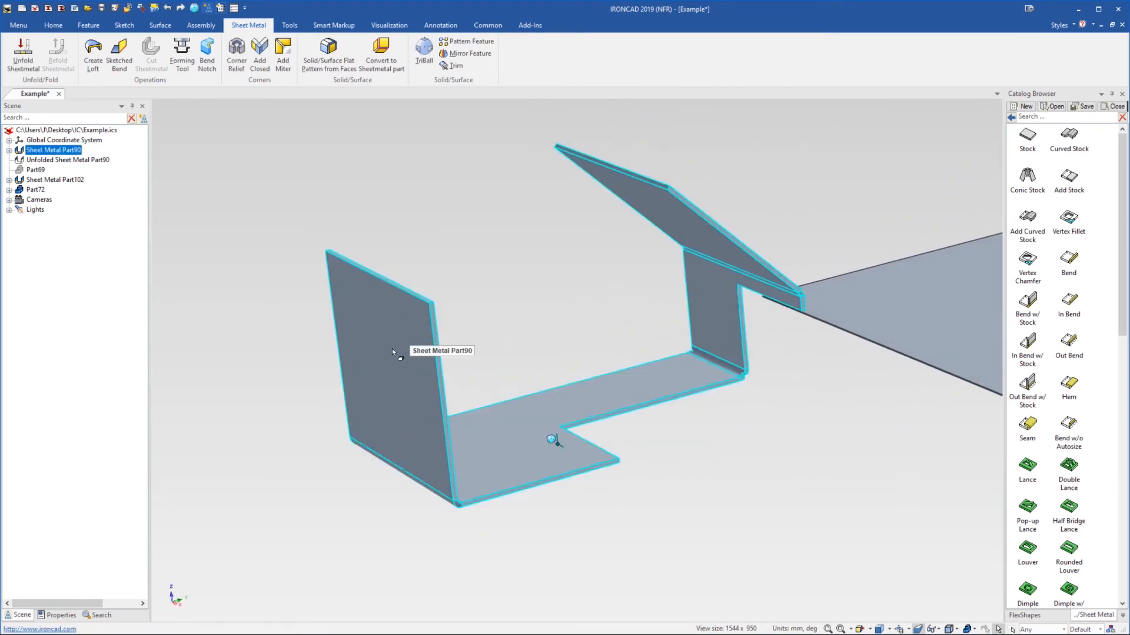
{"action": "left_click", "coordinate": [386, 385]}
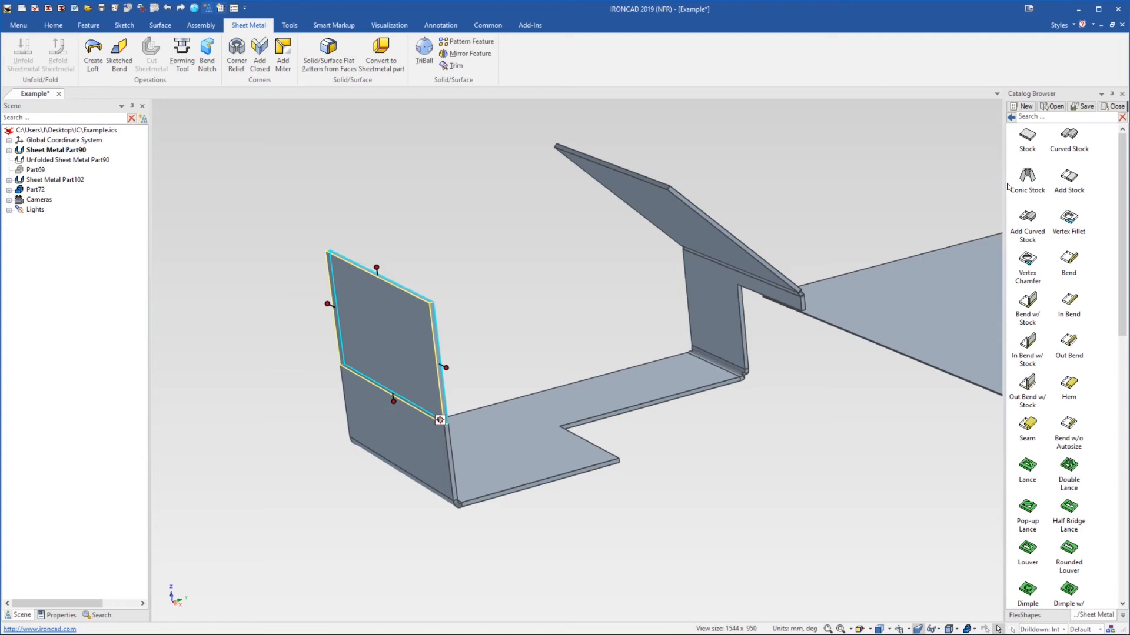
{"action": "left_click", "coordinate": [659, 438]}
Place a Custom Profile cutout from the Sheet Metal catalog on the bend between the upright end flange and the base
{"action": "middle_click_drag", "start_coordinate": [588, 380], "coordinate": [576, 411]}
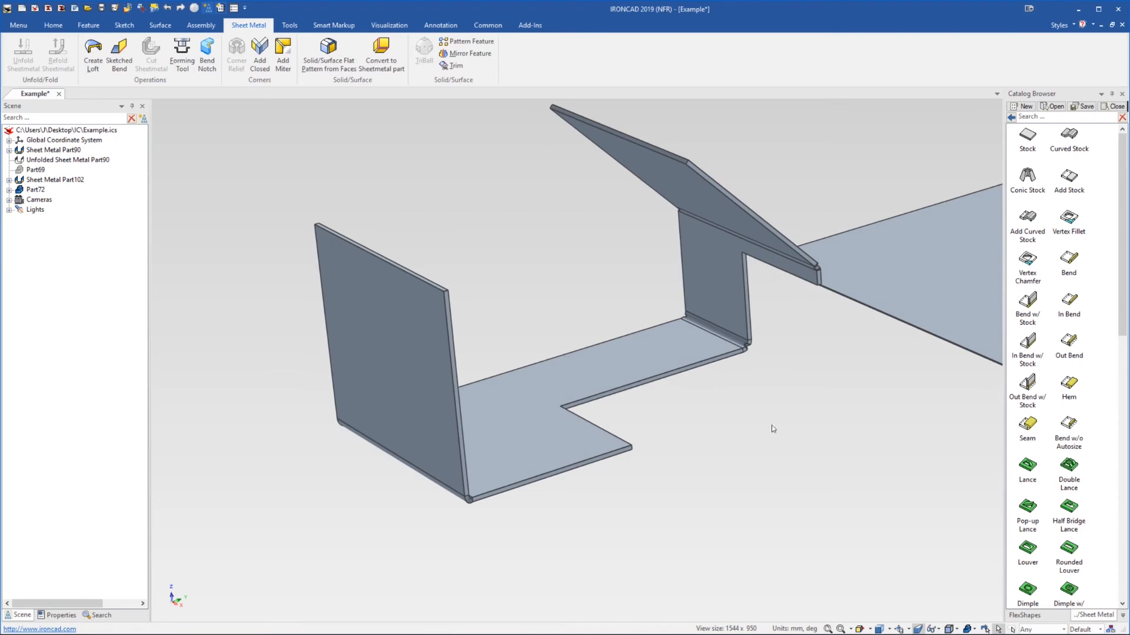
{"action": "scroll", "coordinate": [1080, 453], "scroll_direction": "down", "scroll_amount": 10}
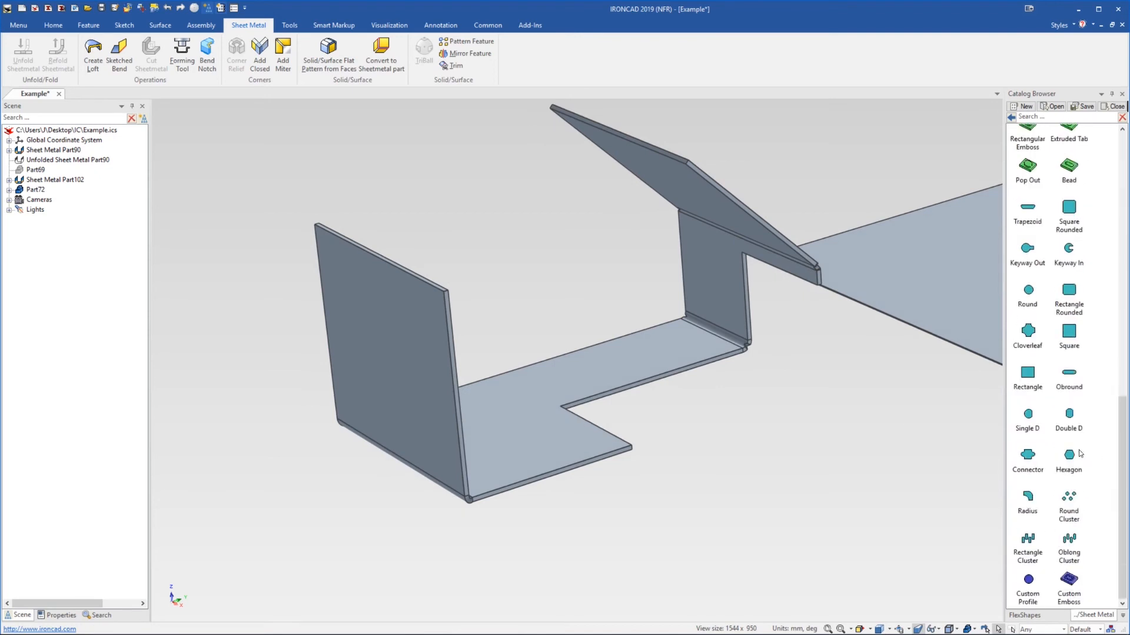
{"action": "middle_click_drag", "start_coordinate": [649, 440], "coordinate": [411, 461]}
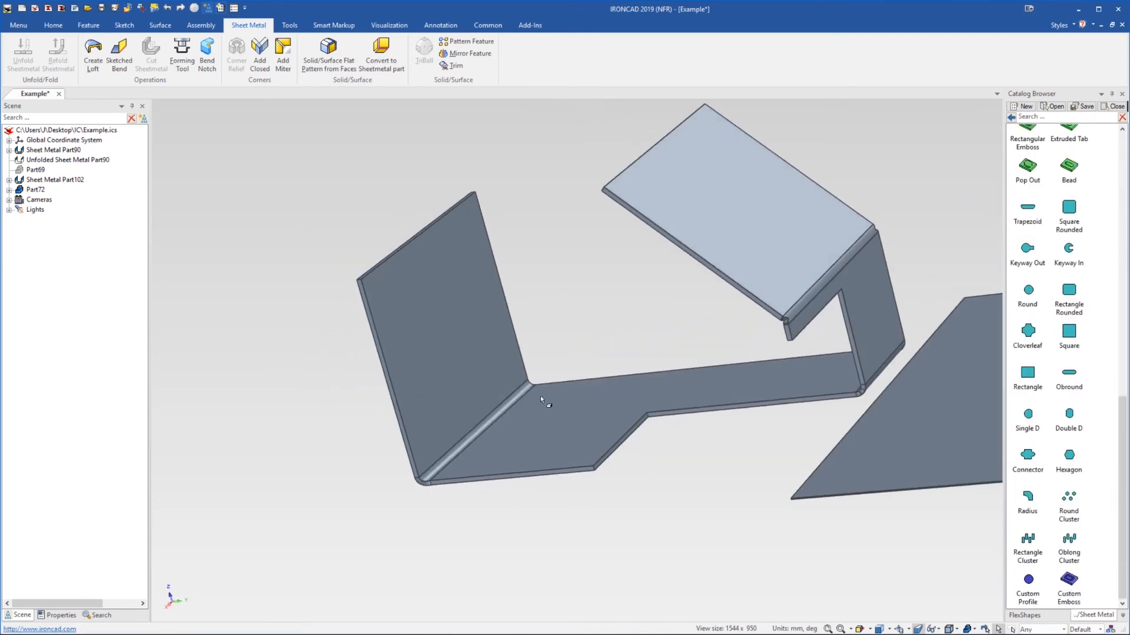
{"action": "scroll", "coordinate": [540, 396], "scroll_direction": "up", "scroll_amount": 3}
{"action": "scroll", "coordinate": [534, 406], "scroll_direction": "up", "scroll_amount": 3}
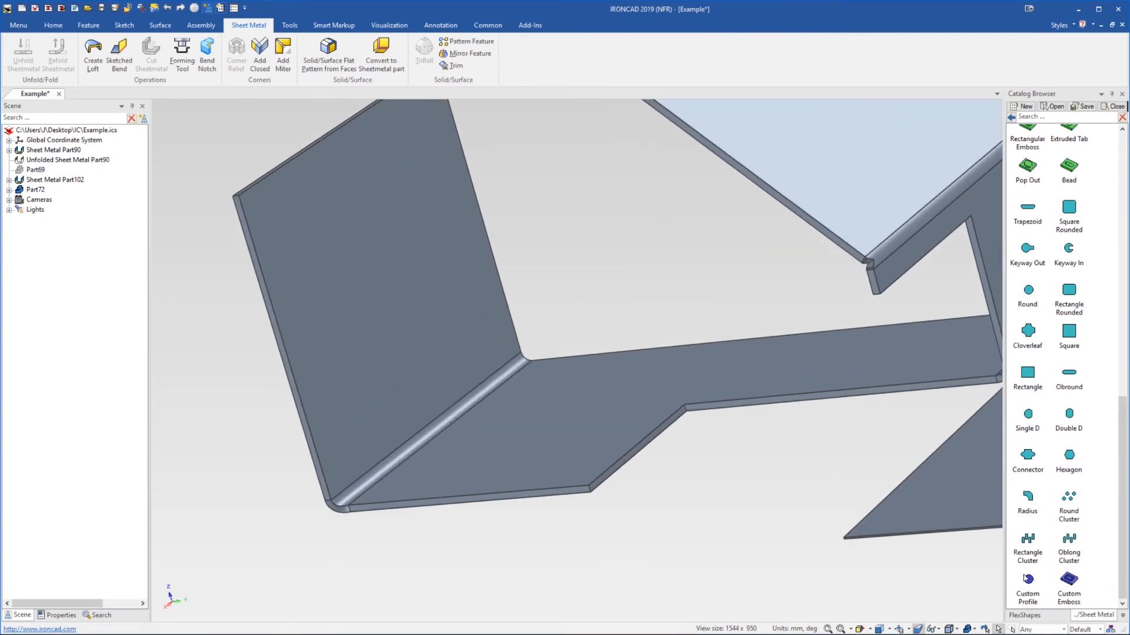
{"action": "mouse_move", "coordinate": [477, 413]}
{"action": "middle_mouse_down"}
{"action": "mouse_move", "coordinate": [486, 396]}
{"action": "mouse_move", "coordinate": [506, 409]}
{"action": "mouse_move", "coordinate": [498, 411]}
{"action": "middle_mouse_up"}
{"action": "scroll", "coordinate": [530, 411], "scroll_direction": "down", "scroll_amount": 3}
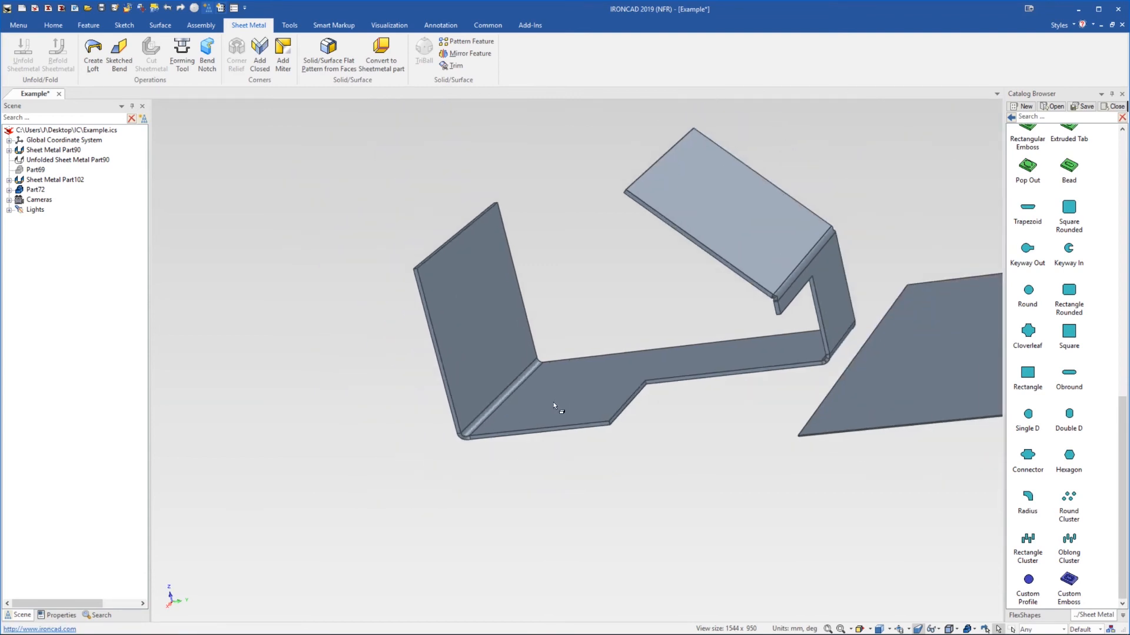
{"action": "scroll", "coordinate": [556, 395], "scroll_direction": "up", "scroll_amount": 2}
{"action": "left_click_drag", "start_coordinate": [1028, 583], "coordinate": [492, 386]}
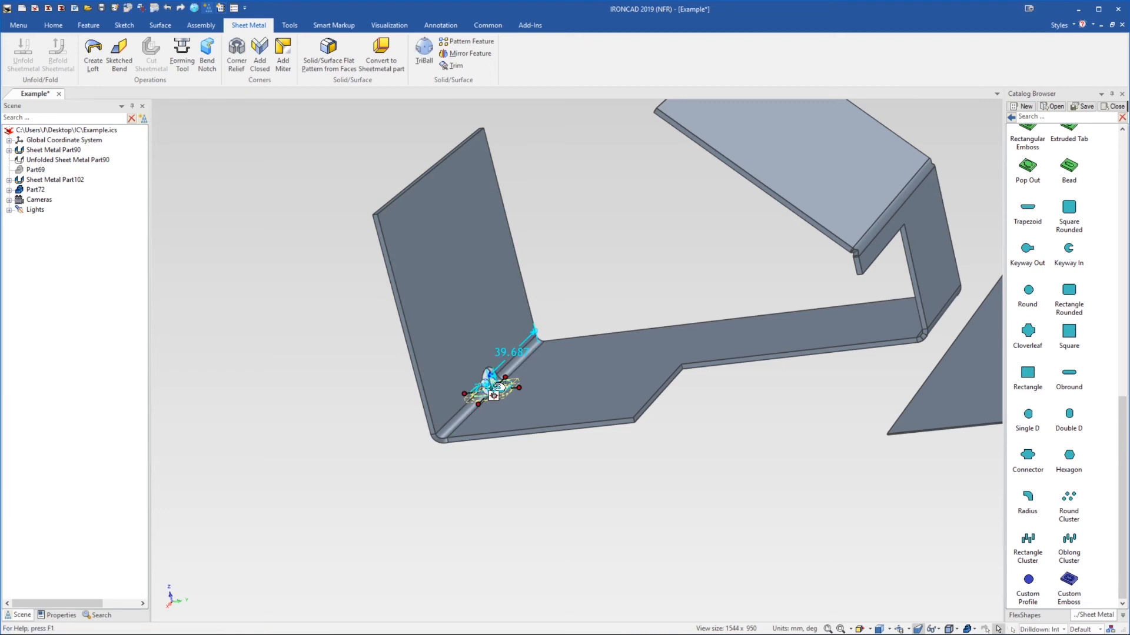
{"action": "scroll", "coordinate": [498, 390], "scroll_direction": "up", "scroll_amount": 5}
{"action": "middle_click_drag", "start_coordinate": [498, 391], "coordinate": [493, 336]}
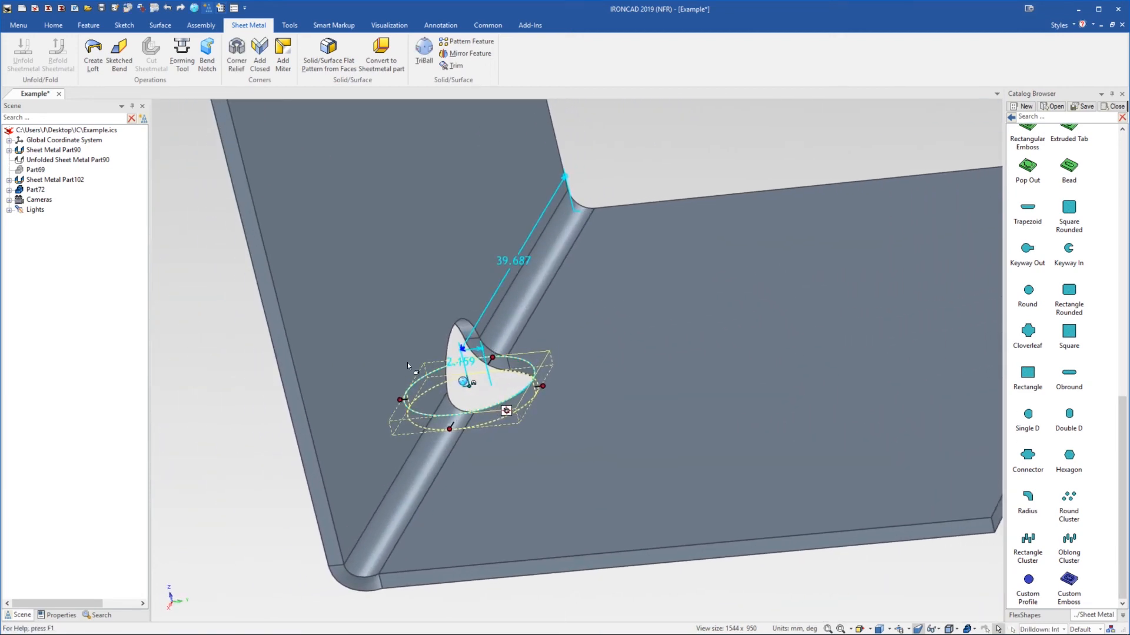
{"action": "left_click", "coordinate": [251, 421]}
Open the bend cutout's cross-section for editing in the flat and delete its circle
{"action": "middle_click_drag", "start_coordinate": [485, 373], "coordinate": [553, 279]}
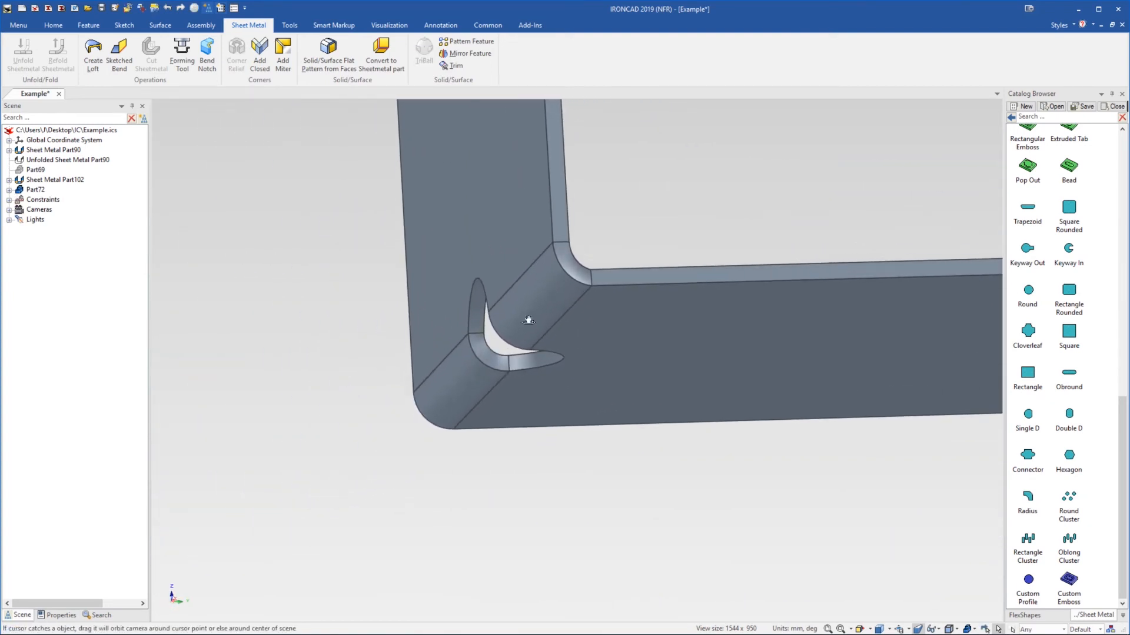
{"action": "mouse_move", "coordinate": [511, 350]}
{"action": "middle_mouse_down"}
{"action": "mouse_move", "coordinate": [581, 339]}
{"action": "mouse_move", "coordinate": [659, 303]}
{"action": "mouse_move", "coordinate": [681, 333]}
{"action": "mouse_move", "coordinate": [638, 365]}
{"action": "mouse_move", "coordinate": [482, 415]}
{"action": "mouse_move", "coordinate": [509, 365]}
{"action": "middle_mouse_up"}
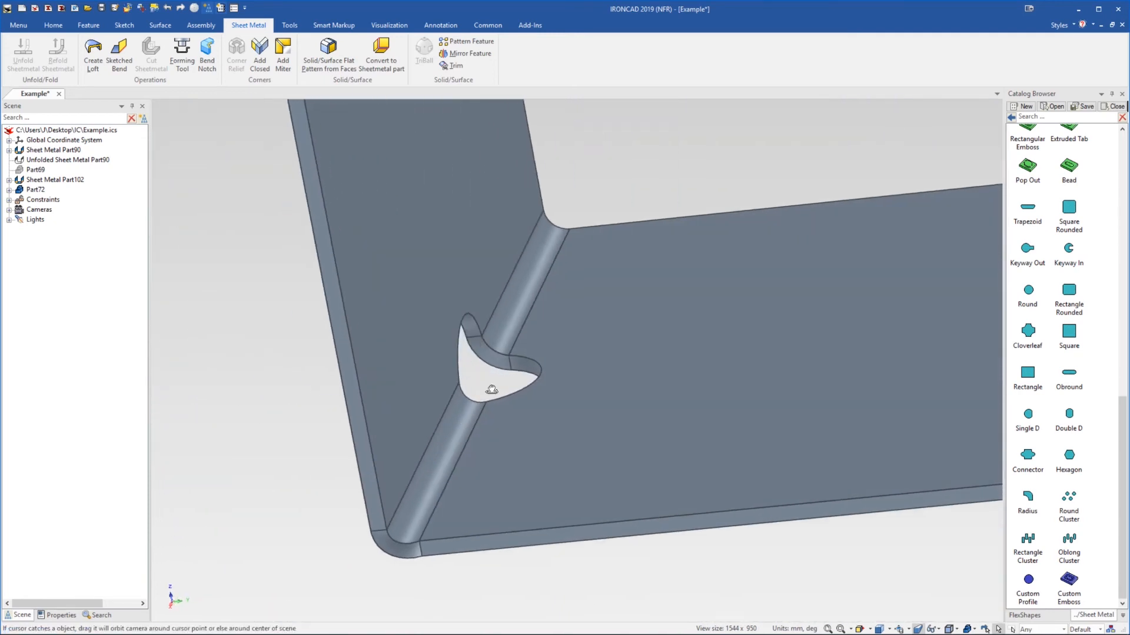
{"action": "left_click", "coordinate": [511, 364]}
{"action": "left_click", "coordinate": [511, 364]}
{"action": "right_click", "coordinate": [512, 366]}
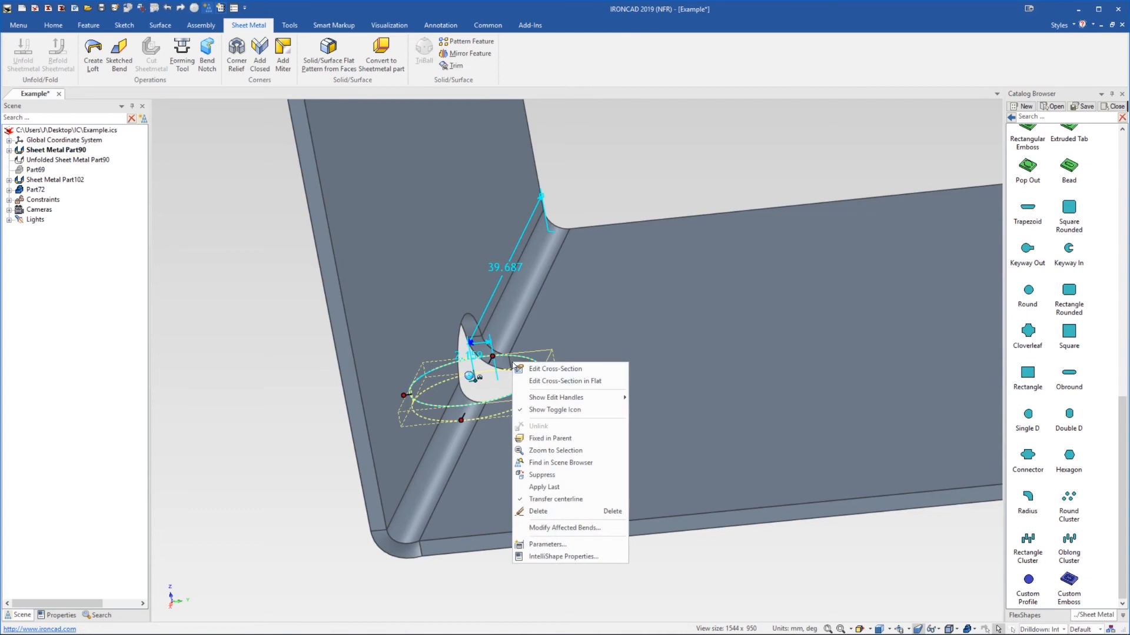
{"action": "left_click", "coordinate": [581, 383]}
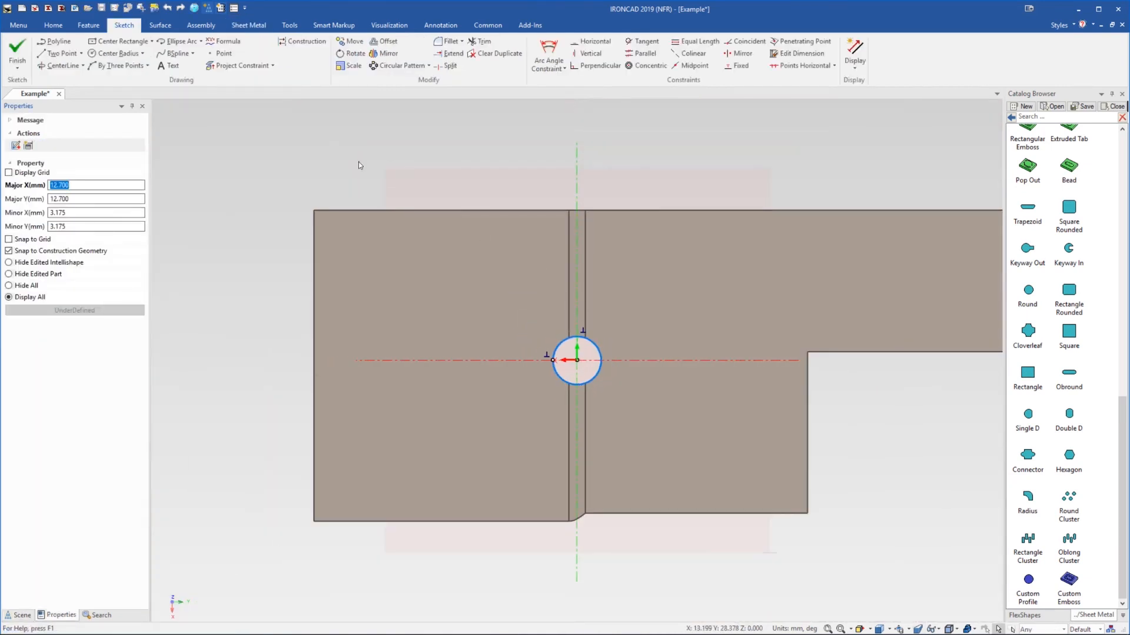
{"action": "left_click_drag", "start_coordinate": [502, 287], "coordinate": [640, 418]}
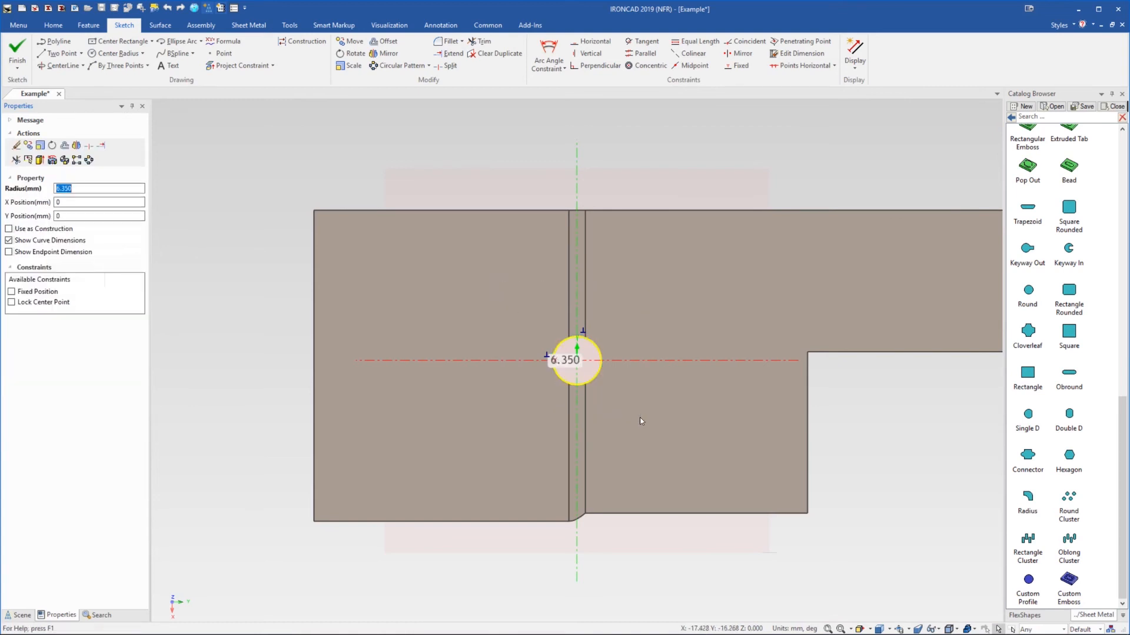
{"action": "left_click", "coordinate": [640, 418]}
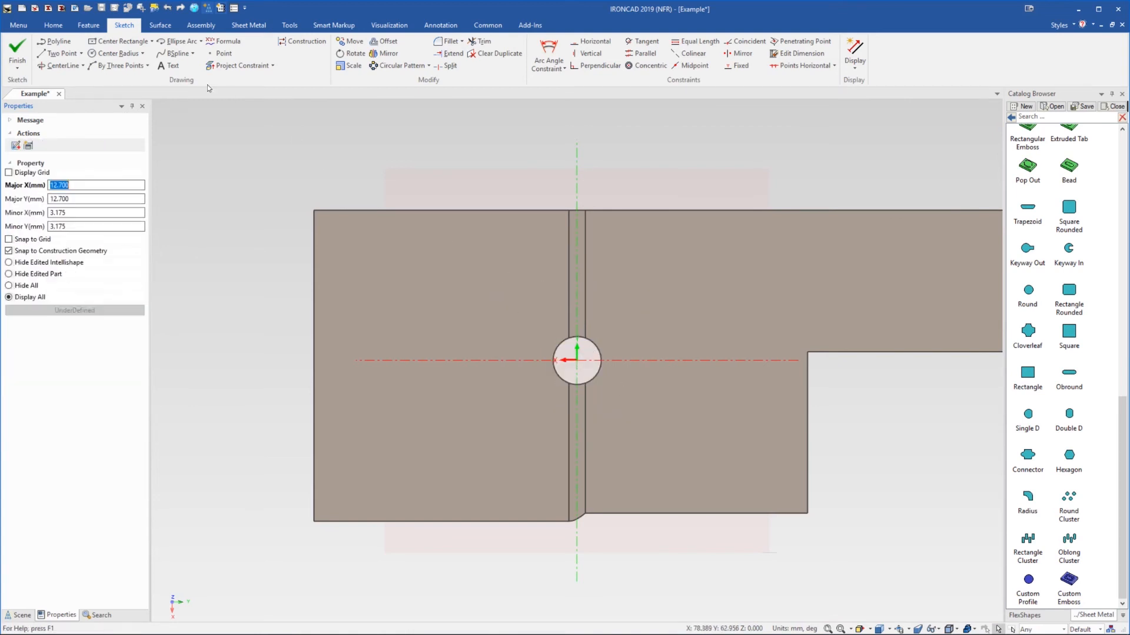
Sketch a center rectangle about 14.4 by 24.7 mm across the bend, and finish the cutout profile with all four corners filleted
{"action": "left_click", "coordinate": [577, 314]}
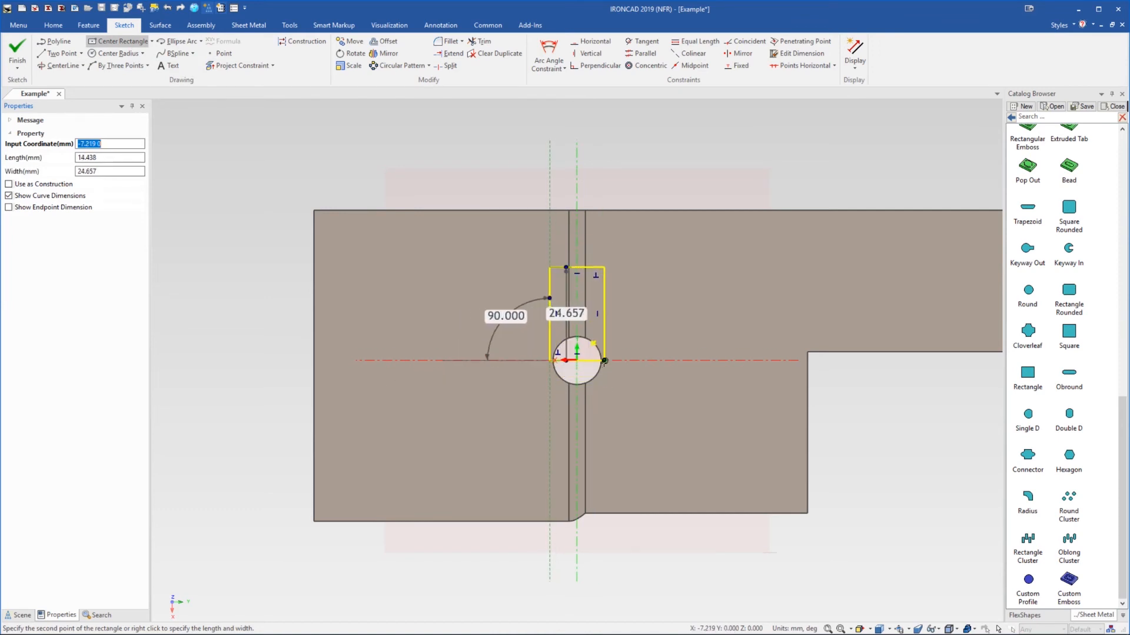
{"action": "left_click", "coordinate": [604, 360]}
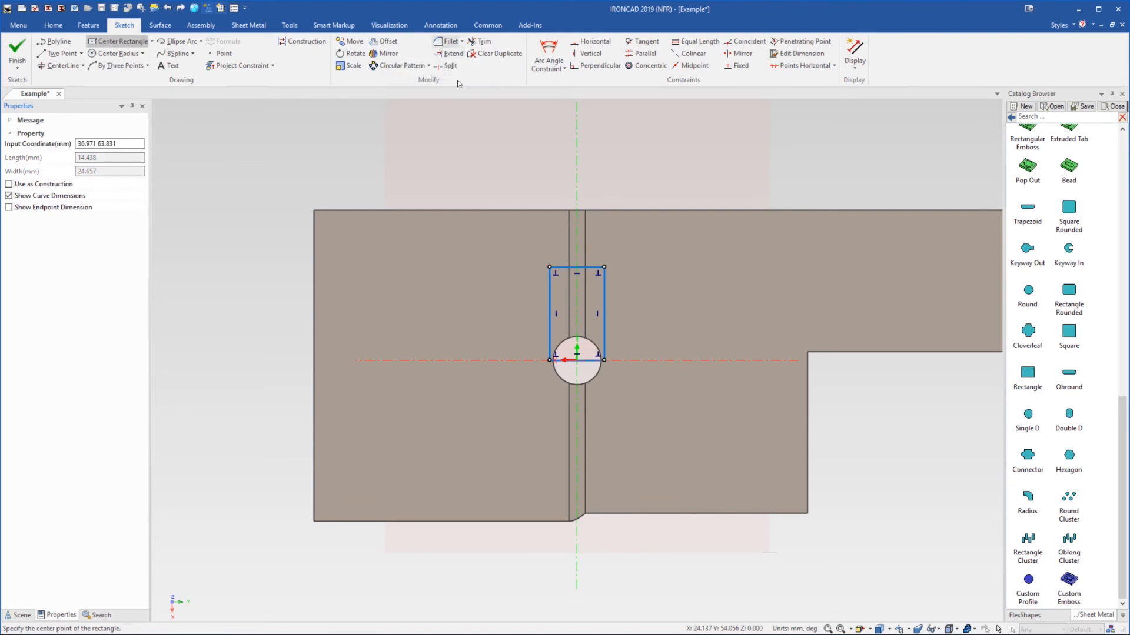
{"action": "left_click", "coordinate": [447, 41]}
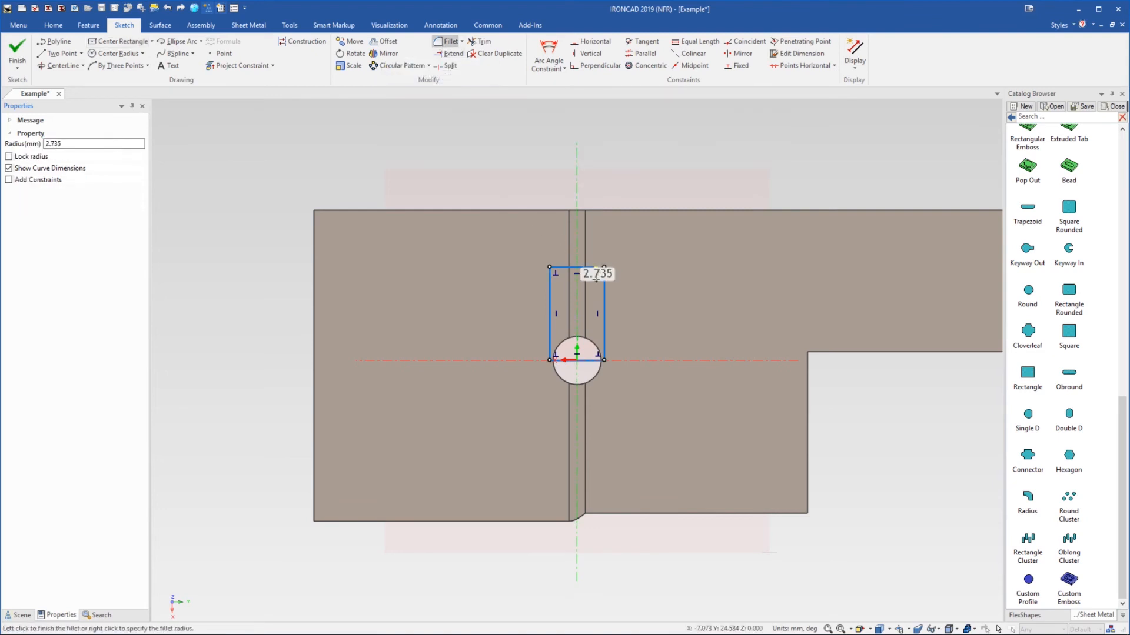
{"action": "left_click", "coordinate": [604, 266]}
{"action": "left_click", "coordinate": [604, 360]}
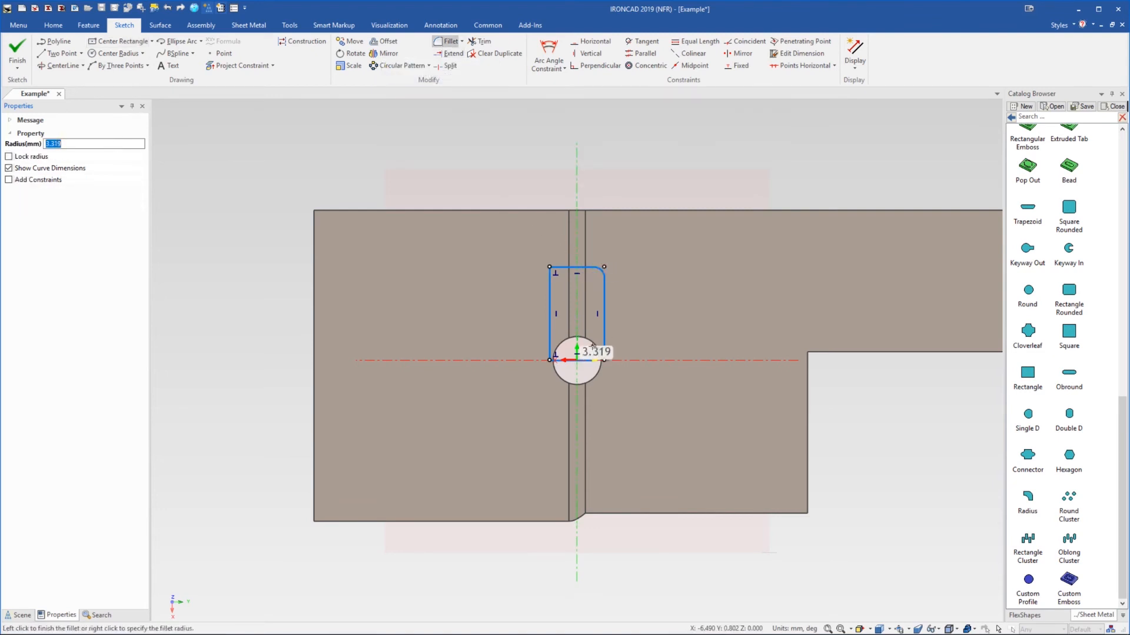
{"action": "left_click", "coordinate": [550, 360]}
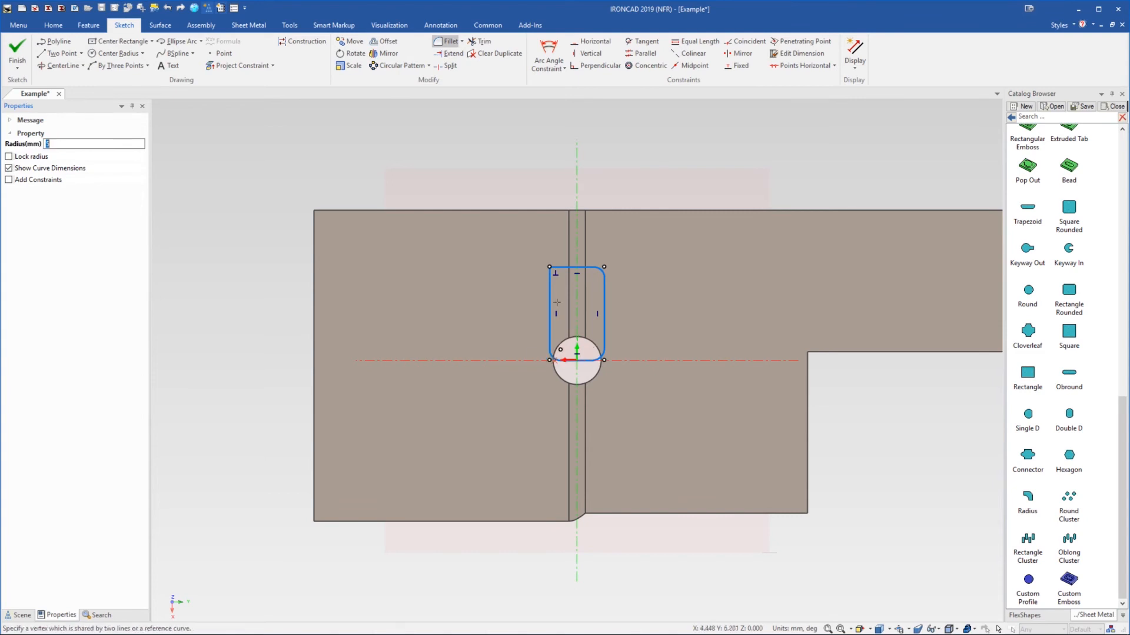
{"action": "left_click", "coordinate": [555, 280]}
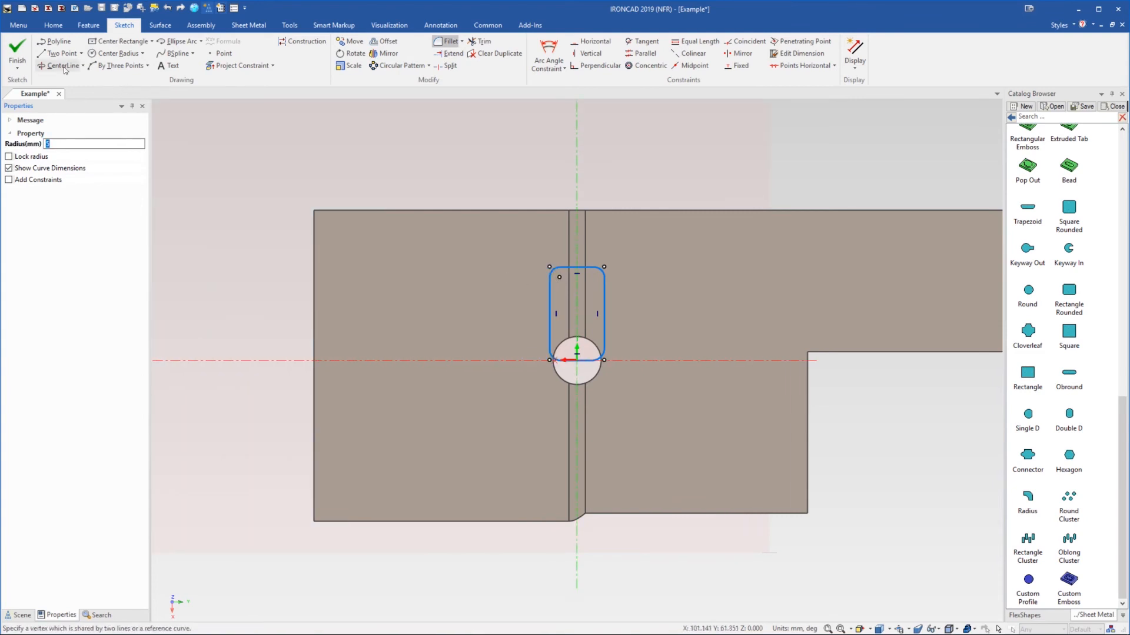
{"action": "left_click", "coordinate": [17, 52]}
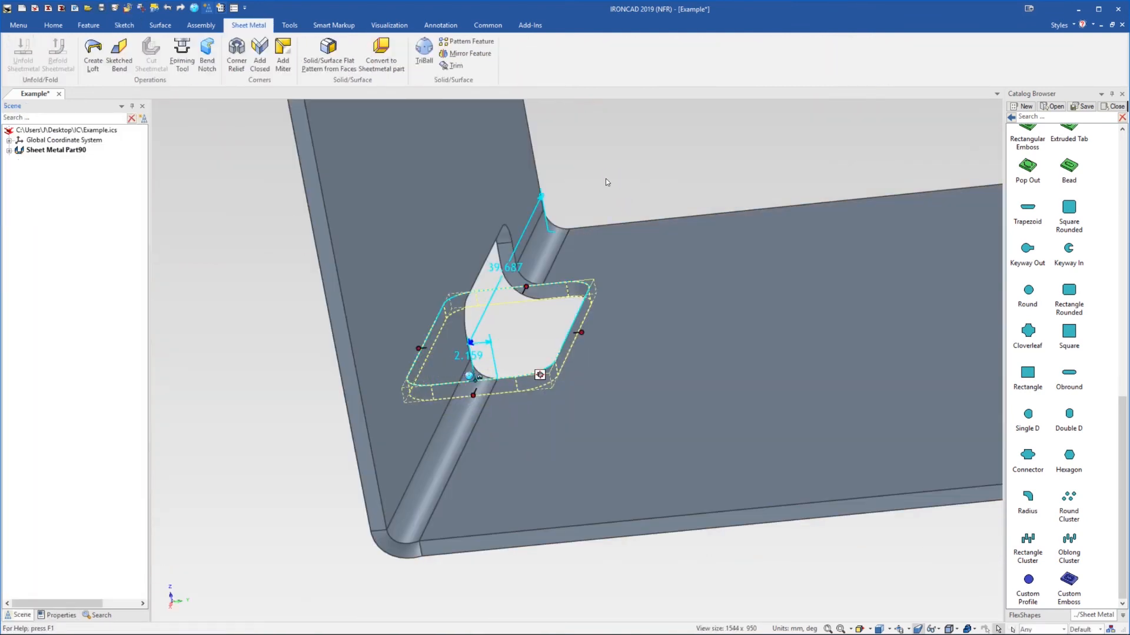
{"action": "left_click", "coordinate": [644, 185]}
Delete the bent sheet metal part and the teal part, keeping the flat rectangular sheet
{"action": "mouse_move", "coordinate": [612, 284]}
{"action": "middle_mouse_down"}
{"action": "mouse_move", "coordinate": [566, 286]}
{"action": "mouse_move", "coordinate": [562, 245]}
{"action": "mouse_move", "coordinate": [797, 221]}
{"action": "mouse_move", "coordinate": [776, 263]}
{"action": "mouse_move", "coordinate": [658, 277]}
{"action": "mouse_move", "coordinate": [733, 351]}
{"action": "mouse_move", "coordinate": [726, 376]}
{"action": "mouse_move", "coordinate": [675, 375]}
{"action": "mouse_move", "coordinate": [705, 336]}
{"action": "mouse_move", "coordinate": [741, 344]}
{"action": "mouse_move", "coordinate": [694, 361]}
{"action": "middle_mouse_up"}
{"action": "scroll", "coordinate": [721, 388], "scroll_direction": "down", "scroll_amount": 4}
{"action": "scroll", "coordinate": [667, 336], "scroll_direction": "up", "scroll_amount": 1}
{"action": "scroll", "coordinate": [1077, 382], "scroll_direction": "up", "scroll_amount": 5}
{"action": "left_click", "coordinate": [713, 351]}
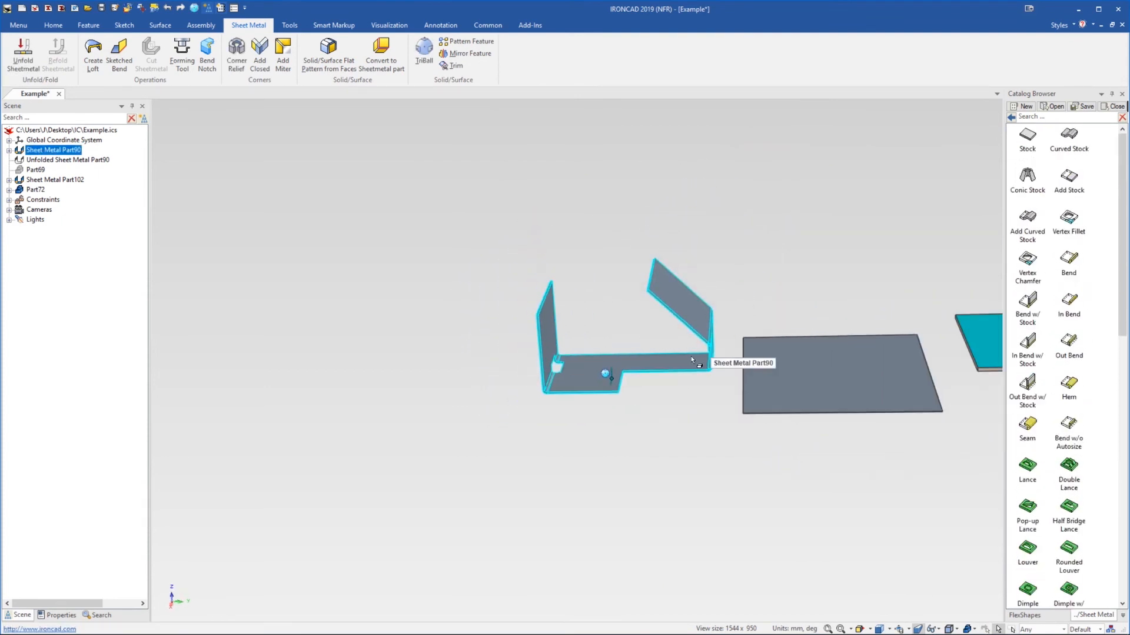
{"action": "key", "text": "Delete"}
{"action": "left_click", "coordinate": [601, 359]}
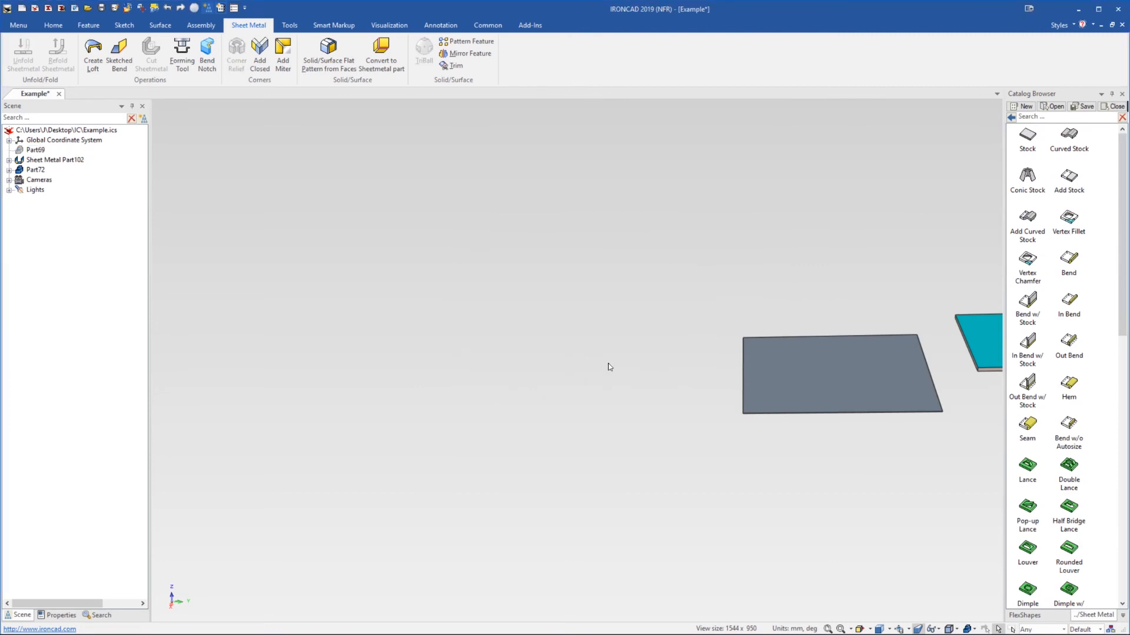
{"action": "middle_click_drag", "start_coordinate": [607, 368], "coordinate": [772, 339]}
{"action": "left_click", "coordinate": [771, 335]}
{"action": "key", "text": "Delete"}
Replace the flat sheet's stock with Aluminium - 01.0 in its sheet metal properties
{"action": "middle_click_drag", "start_coordinate": [627, 383], "coordinate": [668, 377]}
{"action": "scroll", "coordinate": [582, 359], "scroll_direction": "up", "scroll_amount": 4}
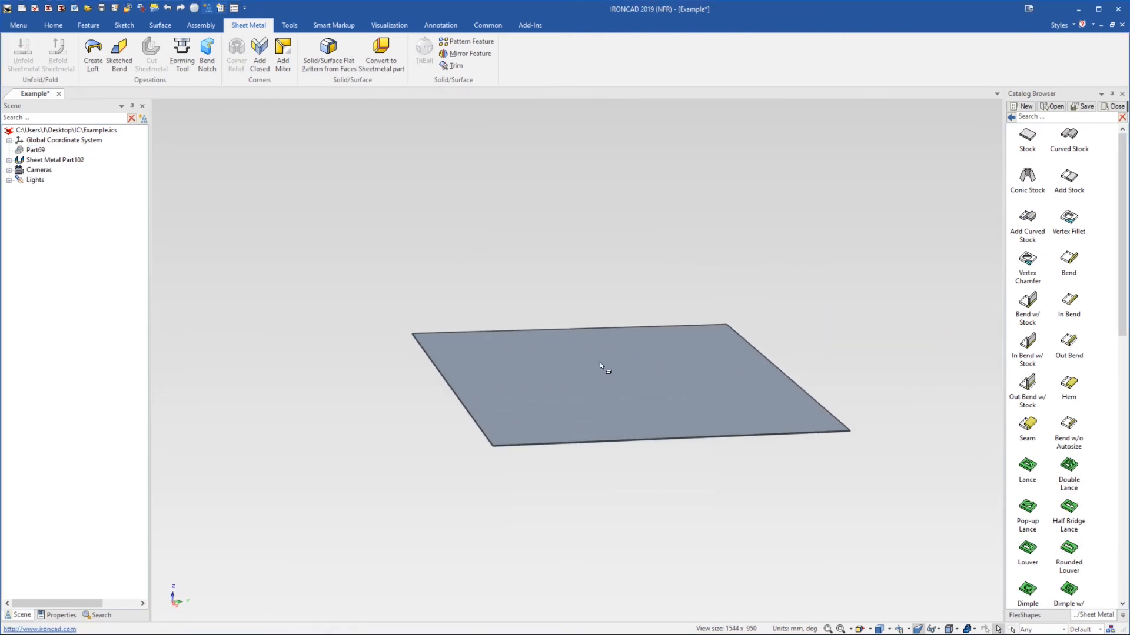
{"action": "middle_click_drag", "start_coordinate": [601, 365], "coordinate": [569, 368]}
{"action": "right_click", "coordinate": [563, 361]}
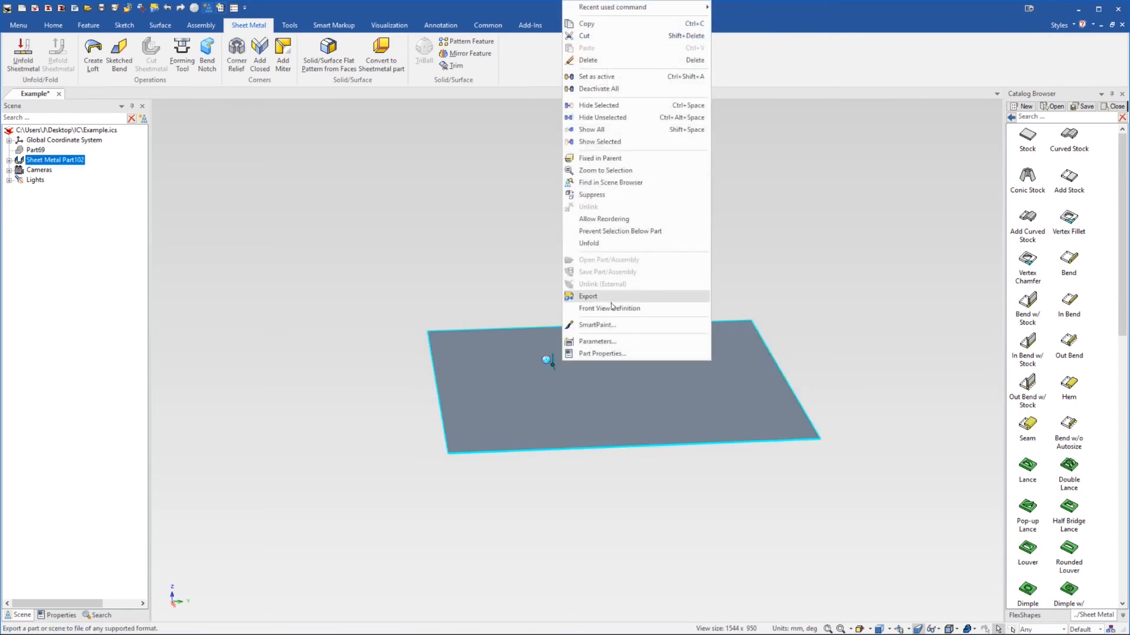
{"action": "left_click", "coordinate": [616, 353]}
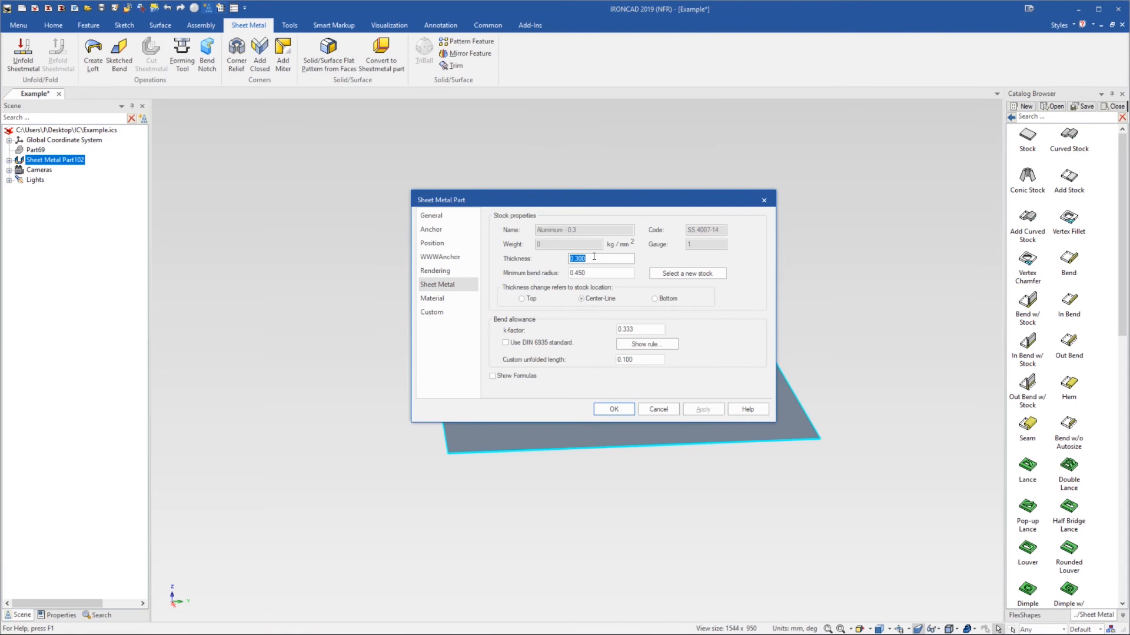
{"action": "left_click", "coordinate": [682, 275]}
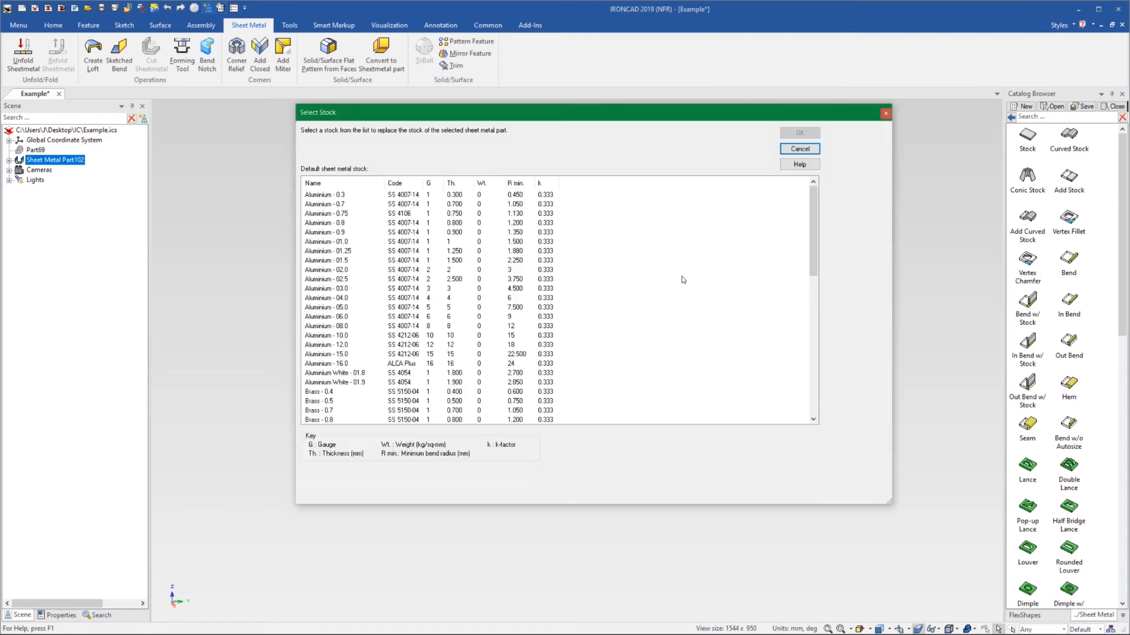
{"action": "left_click", "coordinate": [339, 243]}
{"action": "left_click", "coordinate": [799, 133]}
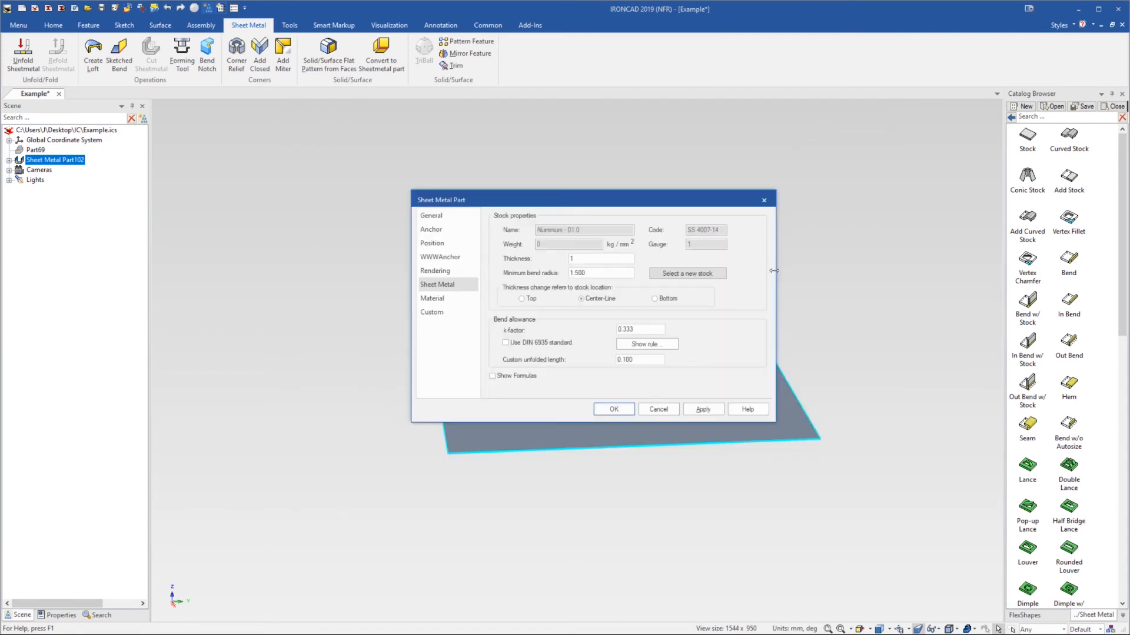
{"action": "left_click", "coordinate": [614, 408]}
{"action": "left_click", "coordinate": [877, 302]}
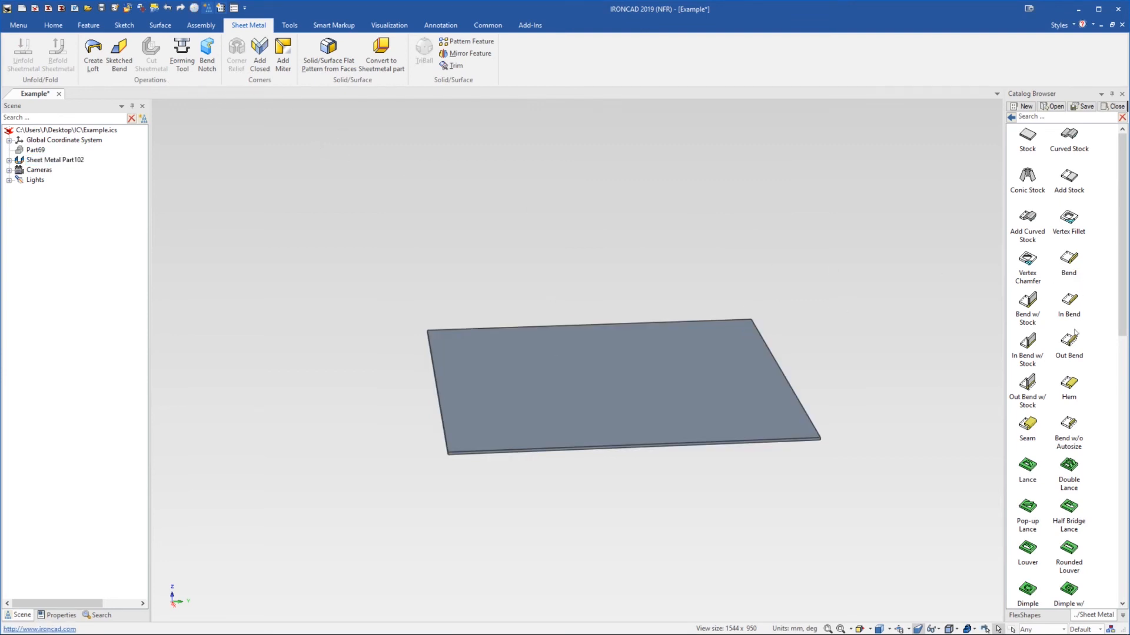
Add an upright bend with stock along the sheet's short edge, and set its height from the base's lower edge to 50 mm
{"action": "left_click_drag", "start_coordinate": [916, 388], "coordinate": [802, 398]}
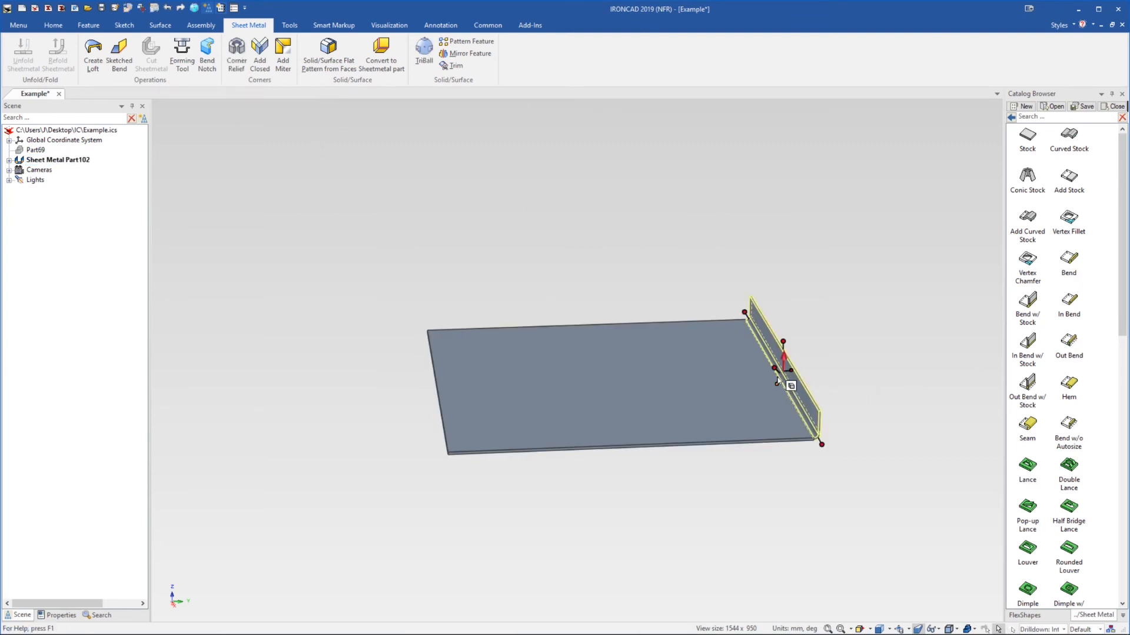
{"action": "left_click_drag", "start_coordinate": [759, 336], "coordinate": [762, 280]}
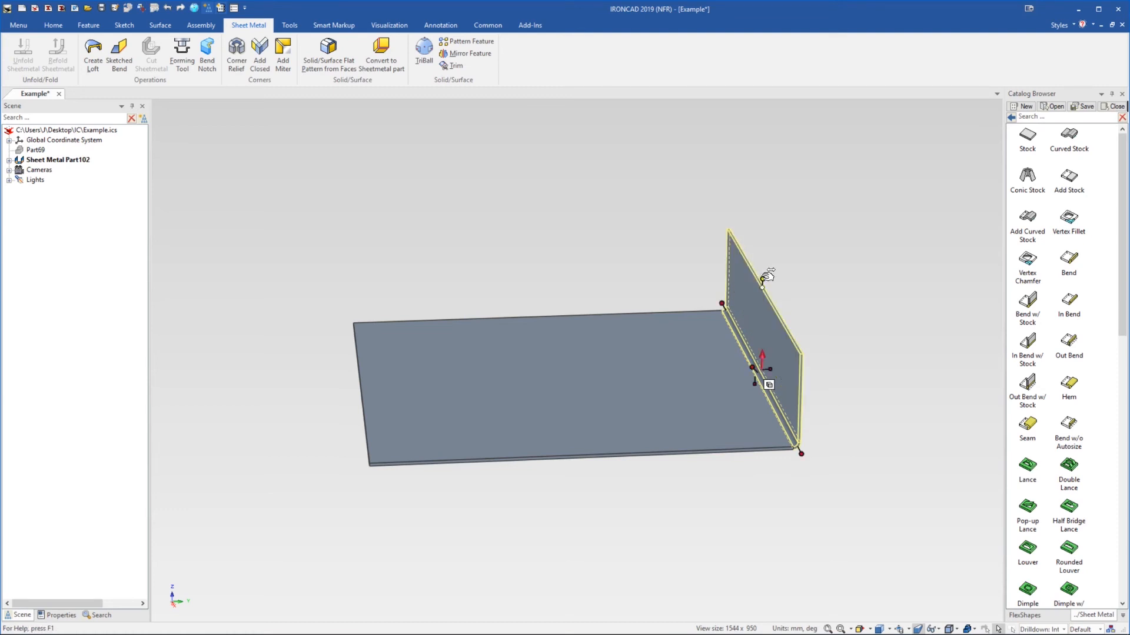
{"action": "right_click", "coordinate": [762, 281]}
{"action": "mouse_move", "coordinate": [835, 297]}
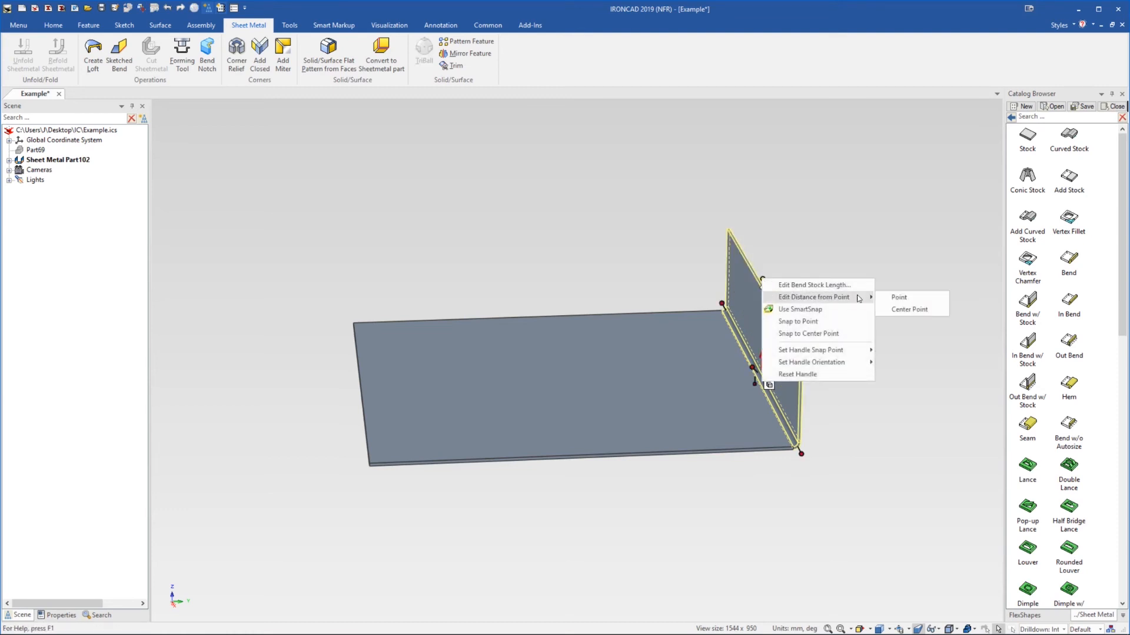
{"action": "left_click", "coordinate": [895, 297]}
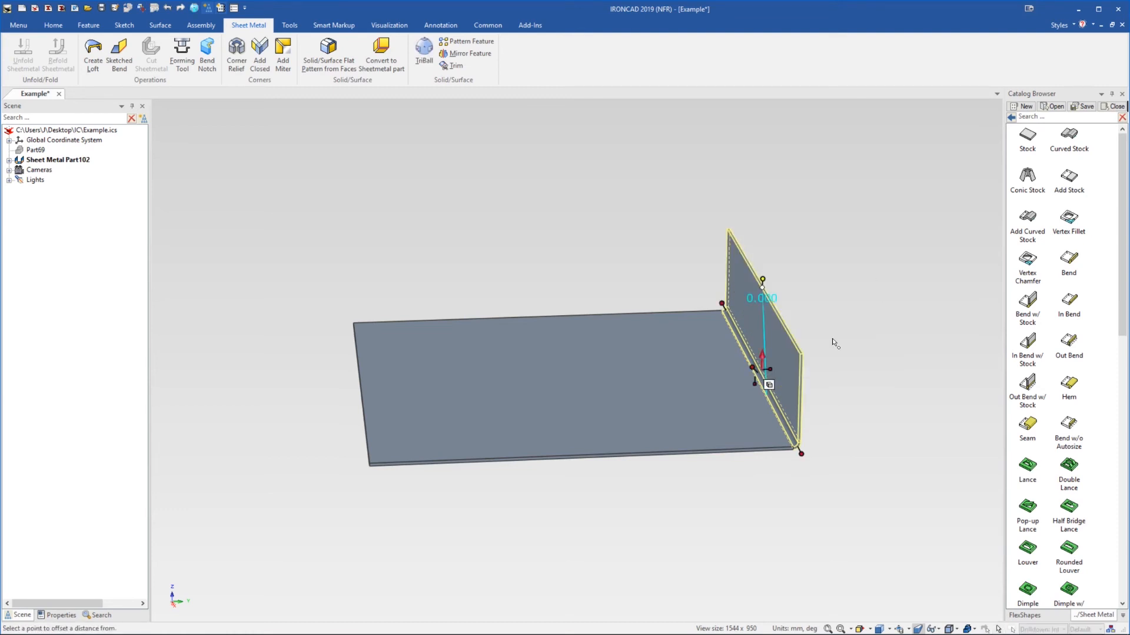
{"action": "left_click", "coordinate": [749, 453]}
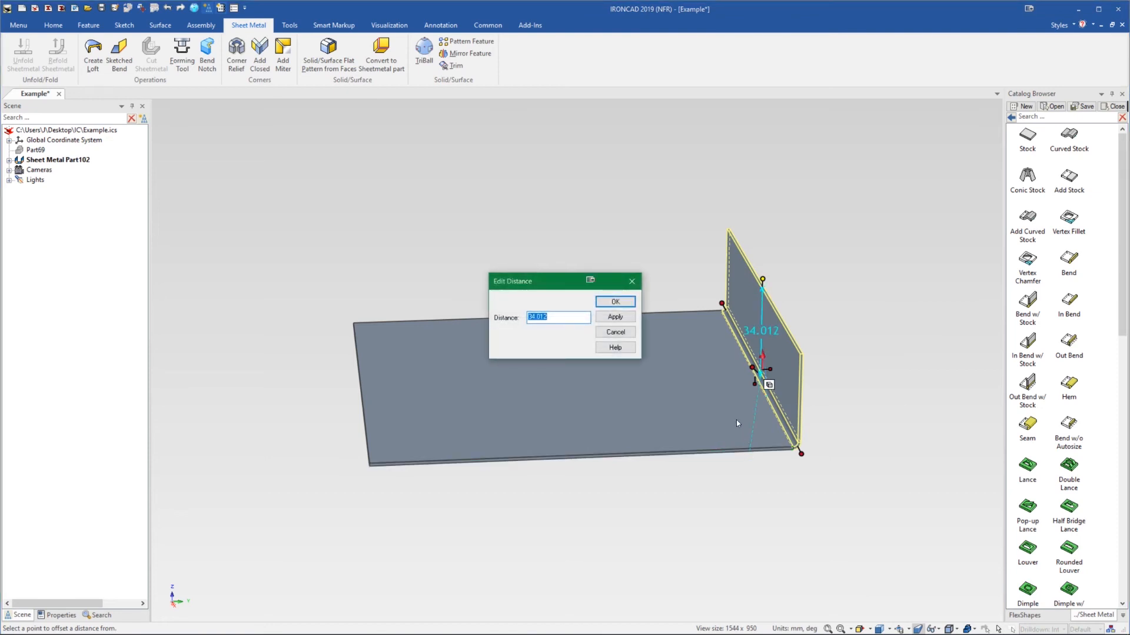
{"action": "type", "text": "50"}
{"action": "key", "text": "Return"}
{"action": "left_click", "coordinate": [922, 252]}
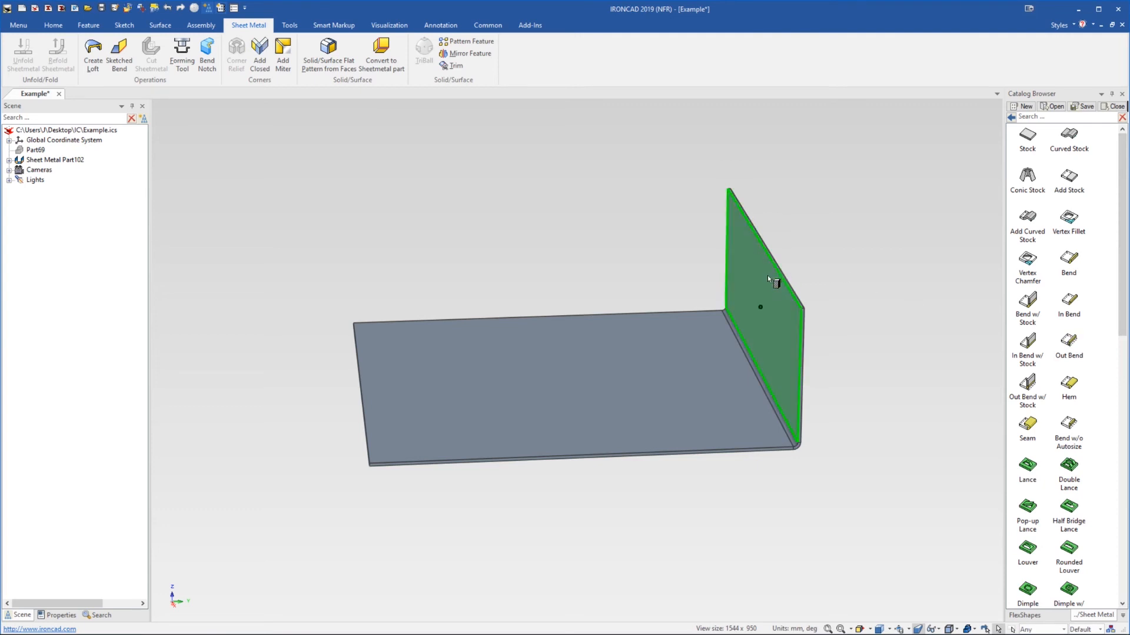
Add a second bend with stock on the upright flange's upper edge, and resize it to extend partway over the base
{"action": "left_click", "coordinate": [753, 249]}
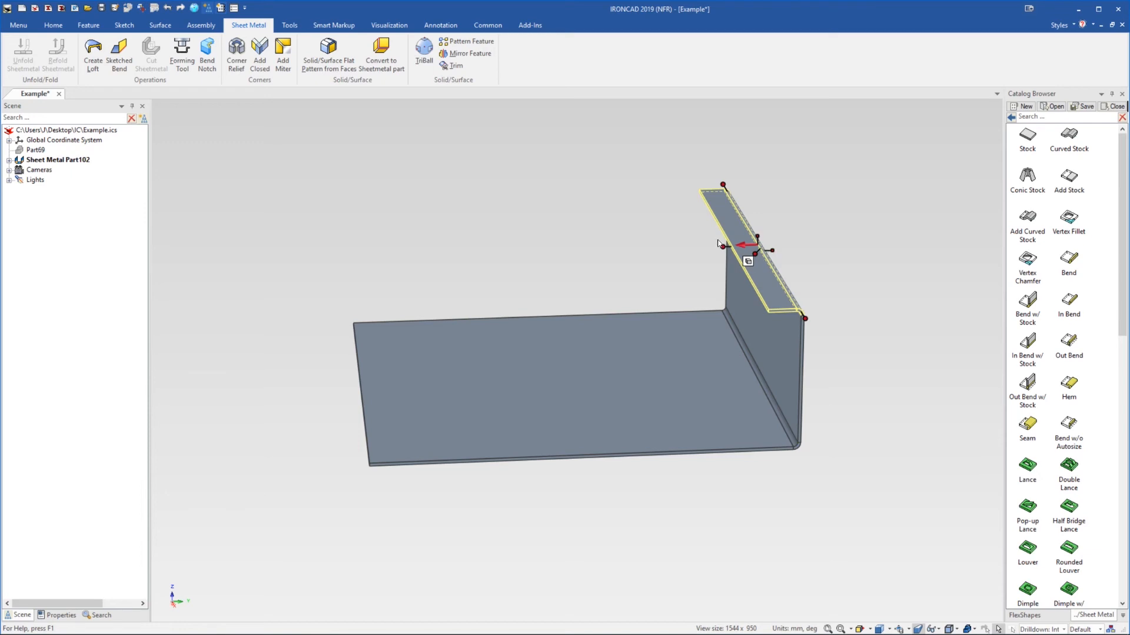
{"action": "mouse_move", "coordinate": [727, 245]}
{"action": "left_mouse_down"}
{"action": "mouse_move", "coordinate": [606, 458]}
{"action": "mouse_move", "coordinate": [582, 454]}
{"action": "mouse_move", "coordinate": [658, 453]}
{"action": "left_mouse_up"}
{"action": "right_click", "coordinate": [624, 252]}
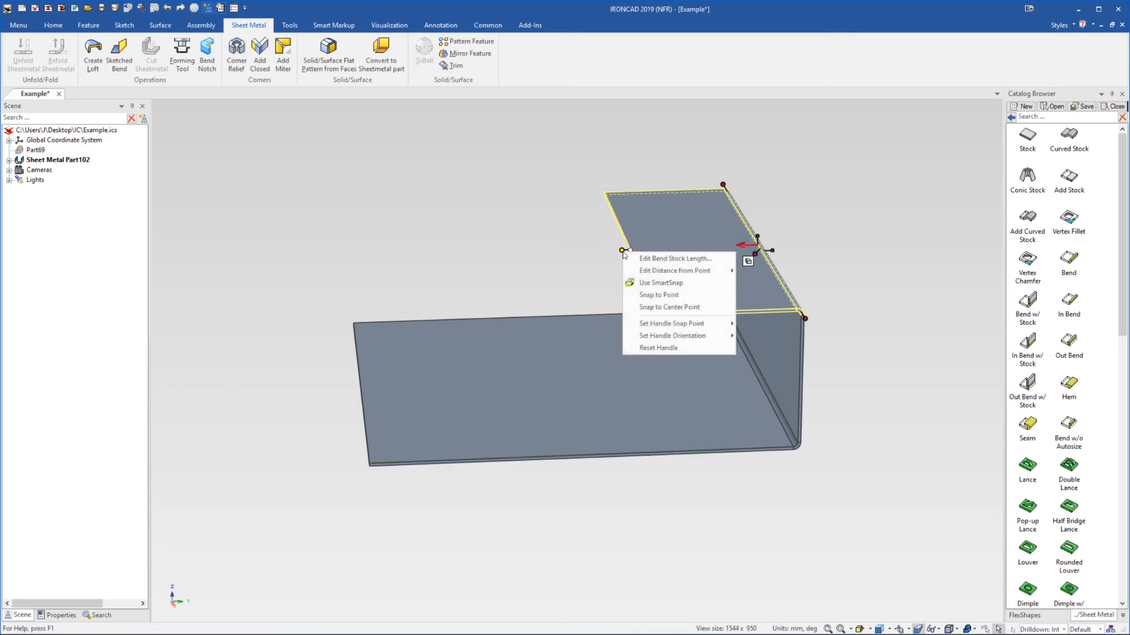
{"action": "left_click", "coordinate": [622, 251]}
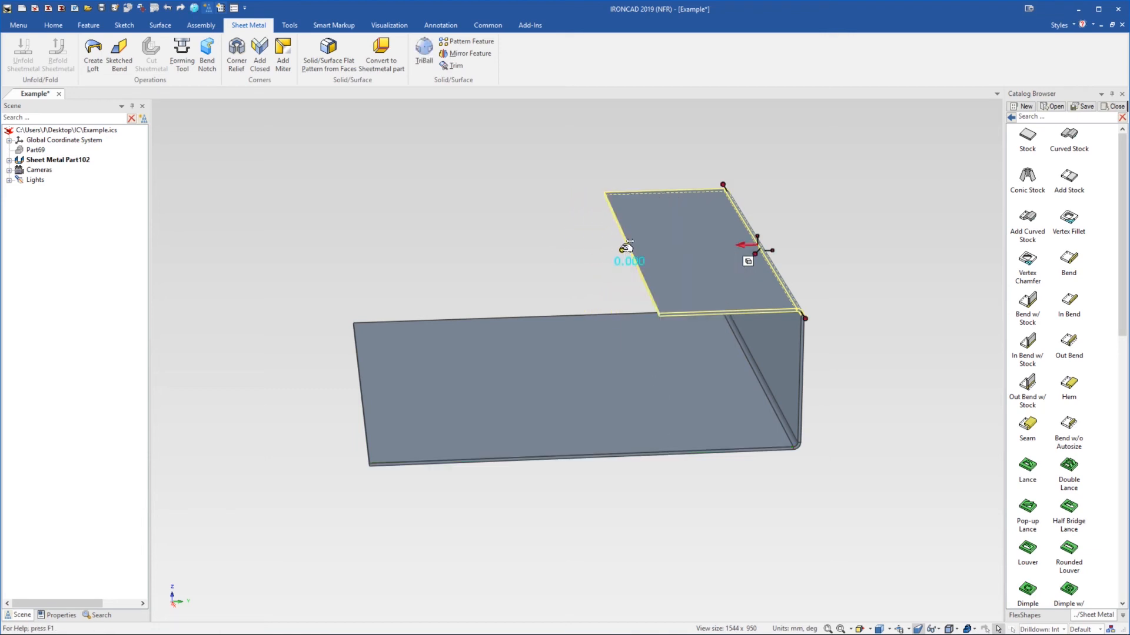
{"action": "left_click_drag", "start_coordinate": [623, 250], "coordinate": [584, 456]}
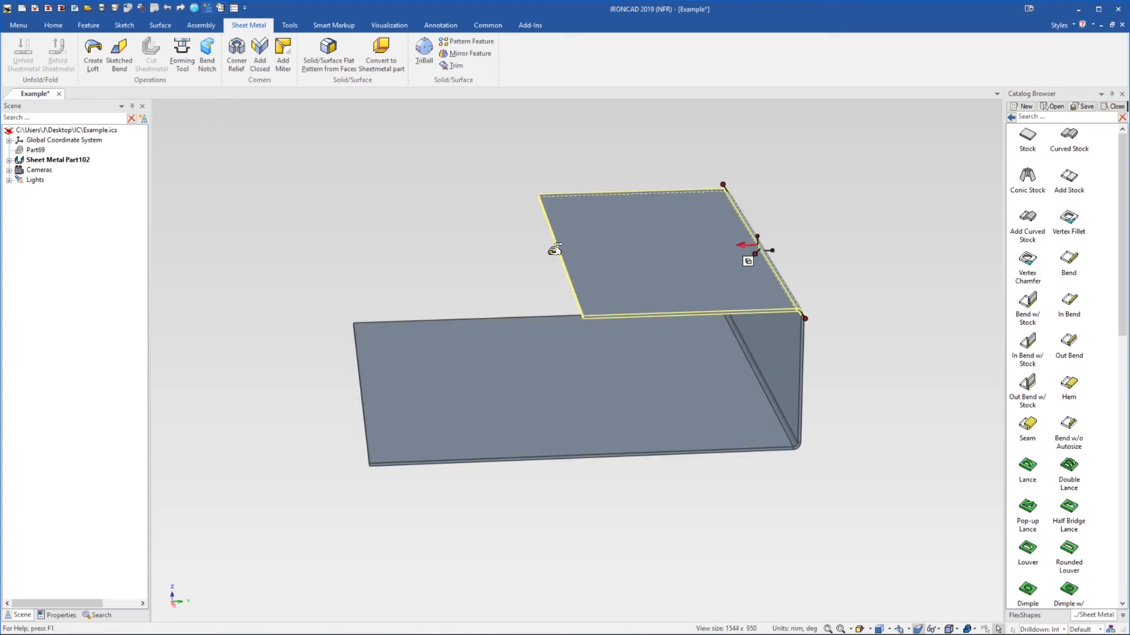
{"action": "left_click_drag", "start_coordinate": [628, 294], "coordinate": [692, 315], "text": "shift"}
{"action": "left_click", "coordinate": [838, 213]}
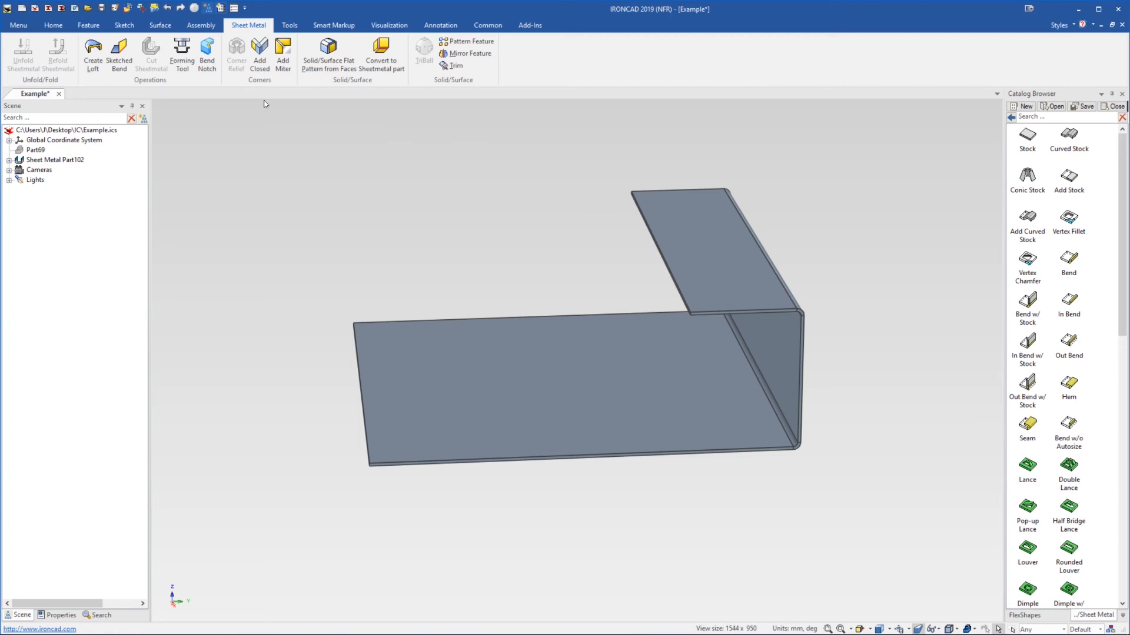
Add miter flanges from both existing bend shapes along the straight edges of the base face, with a 0.100 mm setback
{"action": "left_click", "coordinate": [283, 52]}
{"action": "left_click", "coordinate": [768, 350]}
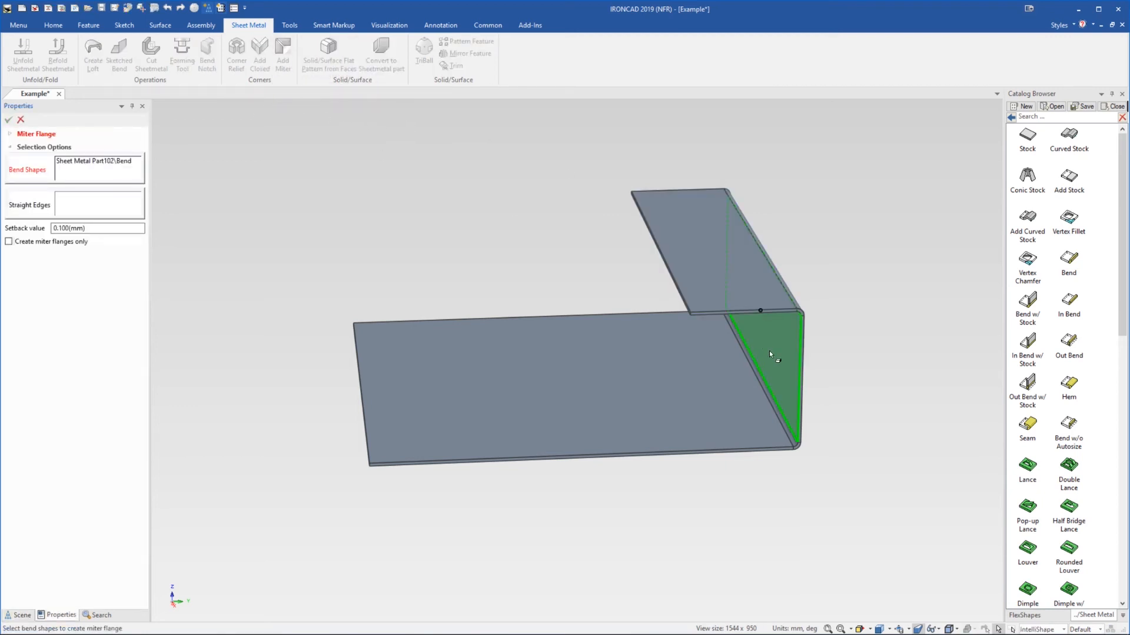
{"action": "left_click", "coordinate": [741, 271]}
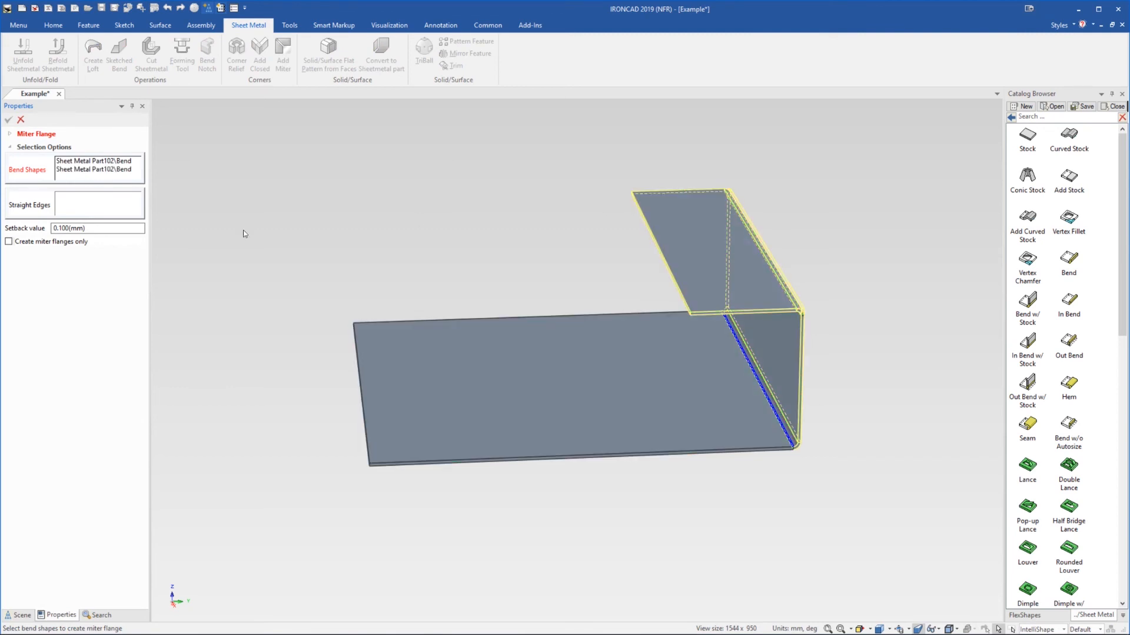
{"action": "left_click", "coordinate": [66, 213]}
{"action": "left_click", "coordinate": [560, 381]}
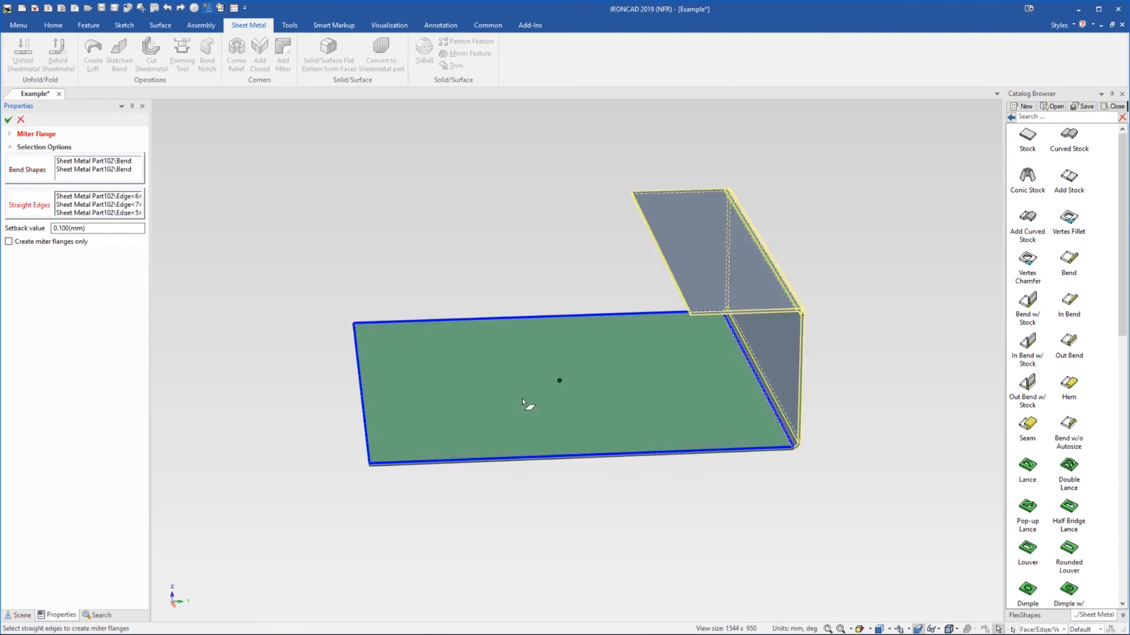
{"action": "left_click", "coordinate": [10, 123]}
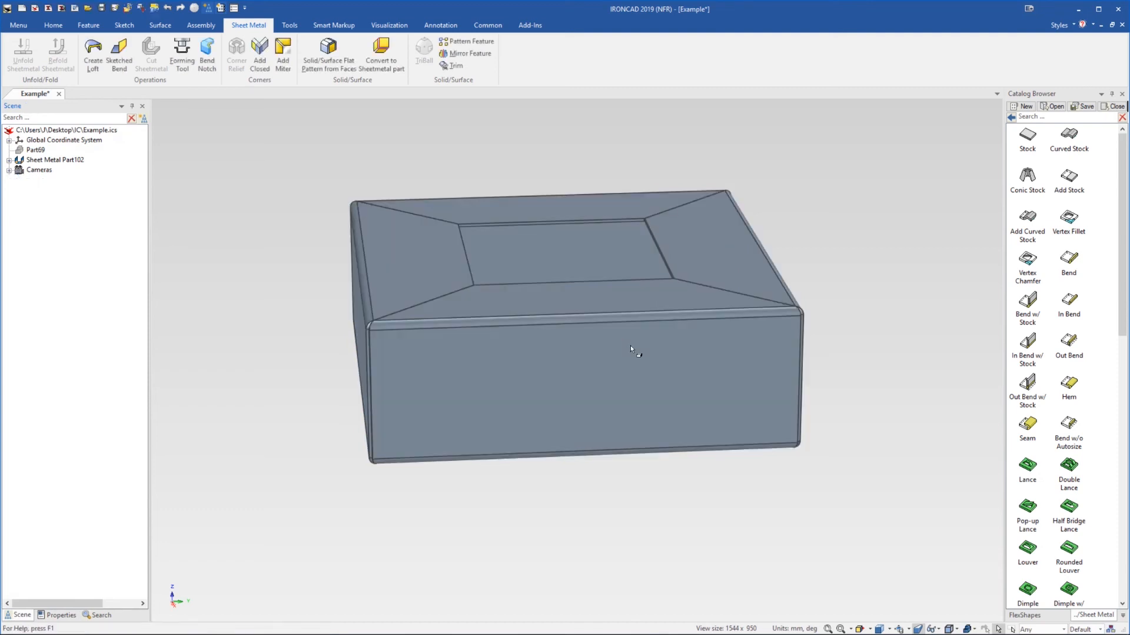
Delete the leftover Part69 from the scene, keeping the mitered sheet metal box
{"action": "middle_click_drag", "start_coordinate": [615, 363], "coordinate": [643, 353]}
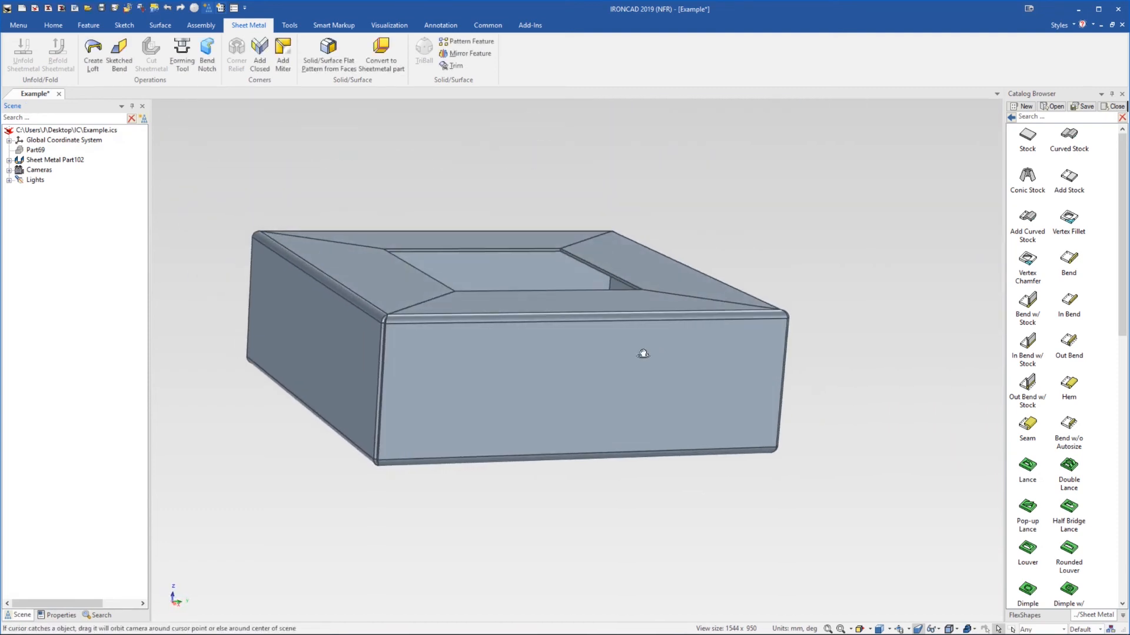
{"action": "scroll", "coordinate": [581, 356], "scroll_direction": "down", "scroll_amount": 5}
{"action": "middle_click_drag", "start_coordinate": [548, 338], "coordinate": [553, 352]}
{"action": "scroll", "coordinate": [557, 370], "scroll_direction": "up", "scroll_amount": 3}
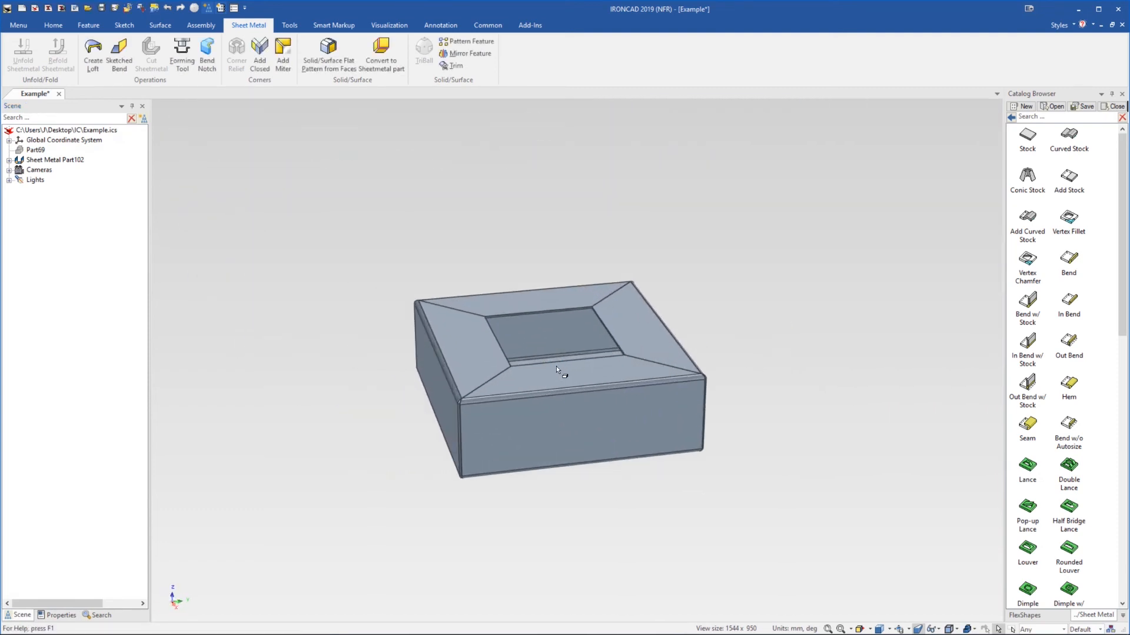
{"action": "left_click", "coordinate": [36, 150]}
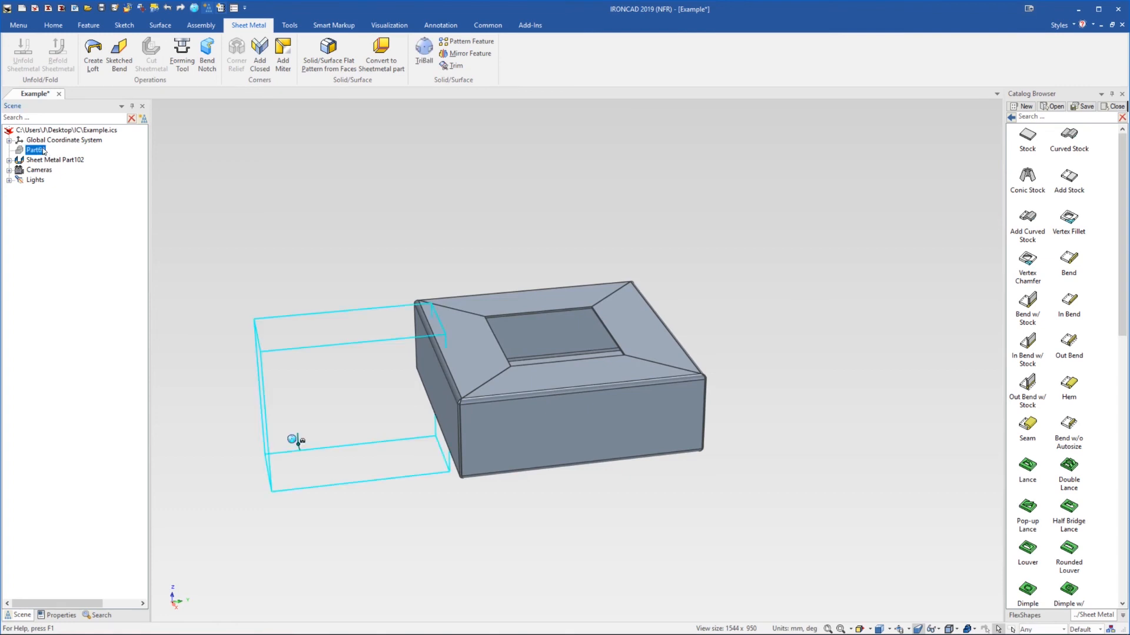
{"action": "key", "text": "Delete"}
Unfold the mitered box into its flat pattern and return it to the folded shape
{"action": "right_click", "coordinate": [537, 340]}
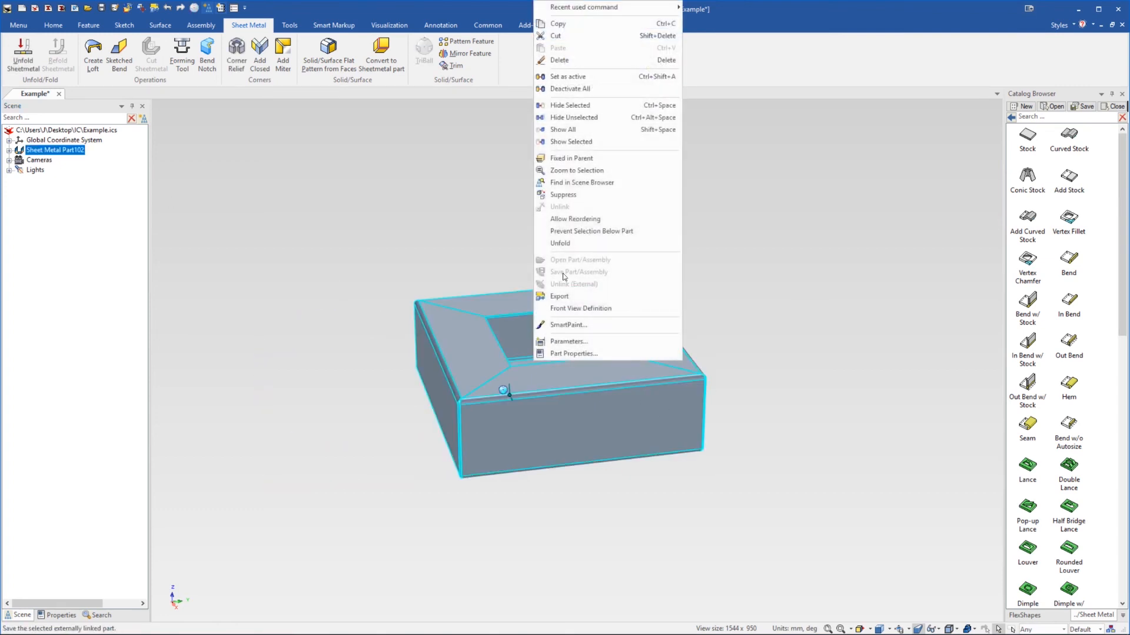
{"action": "left_click", "coordinate": [565, 243]}
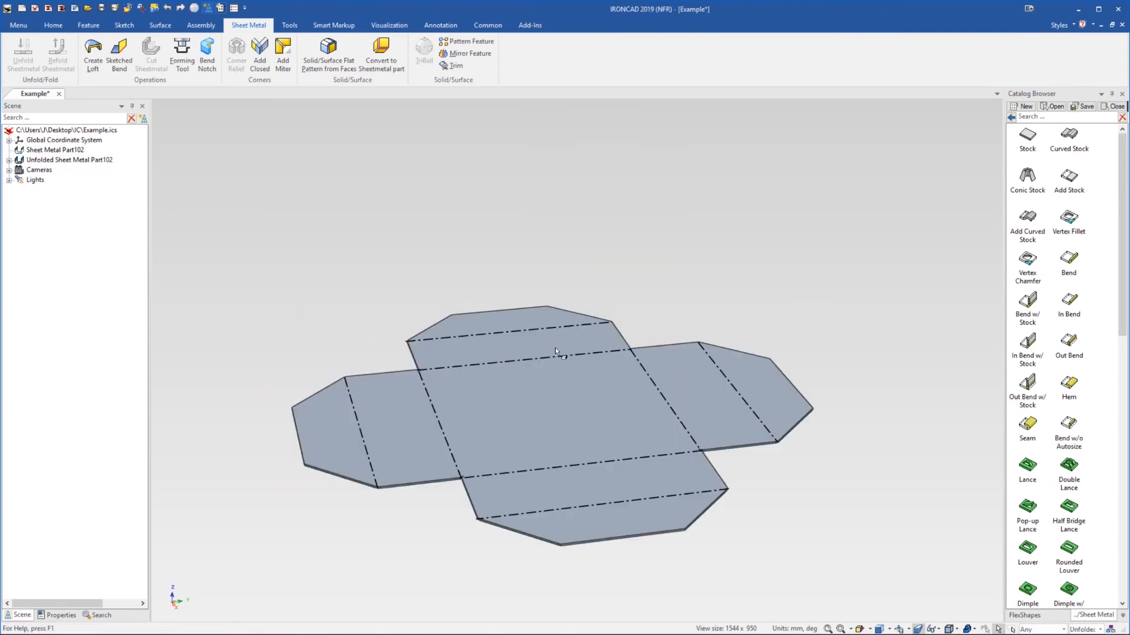
{"action": "right_click", "coordinate": [556, 352]}
{"action": "left_click", "coordinate": [592, 259]}
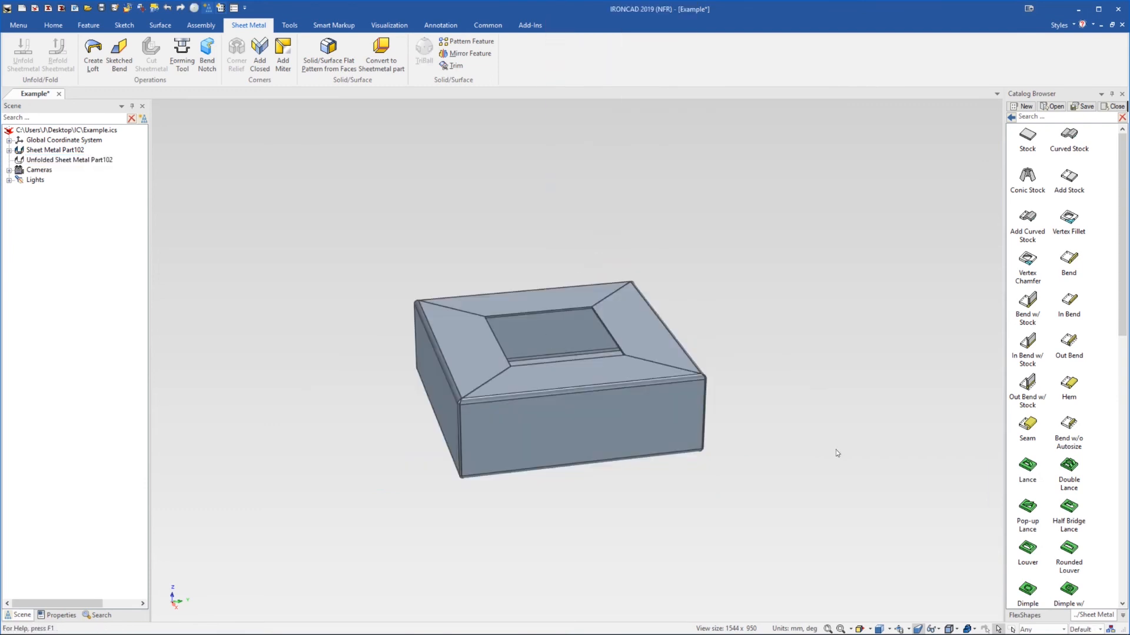
Examine the folded Sheet Metal Part102 and its unfolded counterpart in the scene tree
{"action": "left_click", "coordinate": [86, 160]}
{"action": "left_click", "coordinate": [81, 141]}
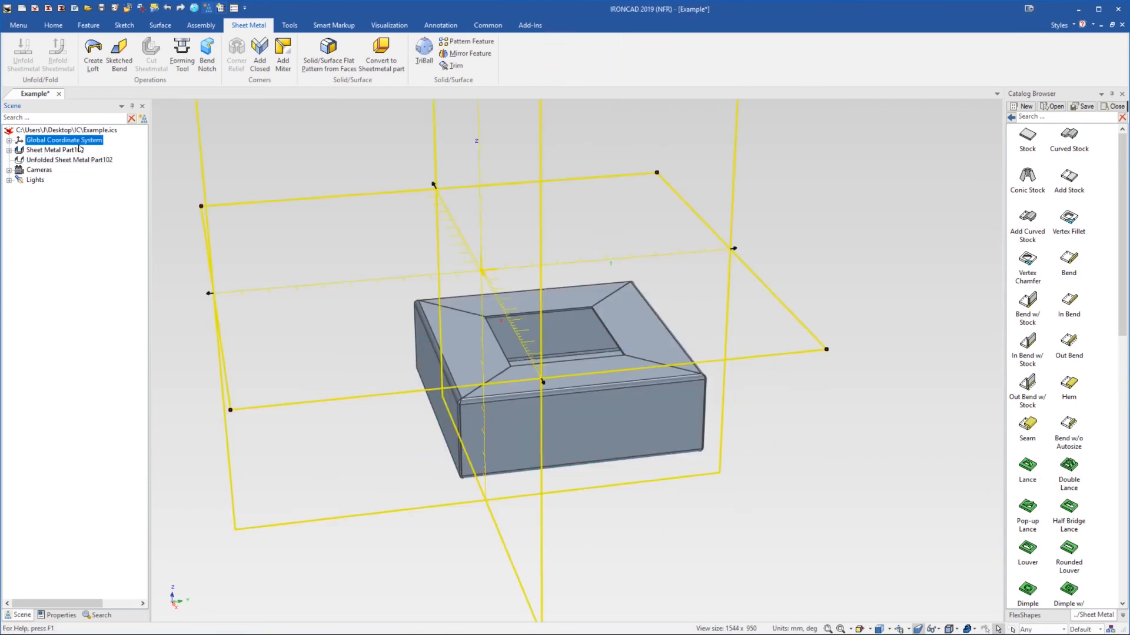
{"action": "left_click", "coordinate": [79, 160]}
{"action": "left_click", "coordinate": [79, 150]}
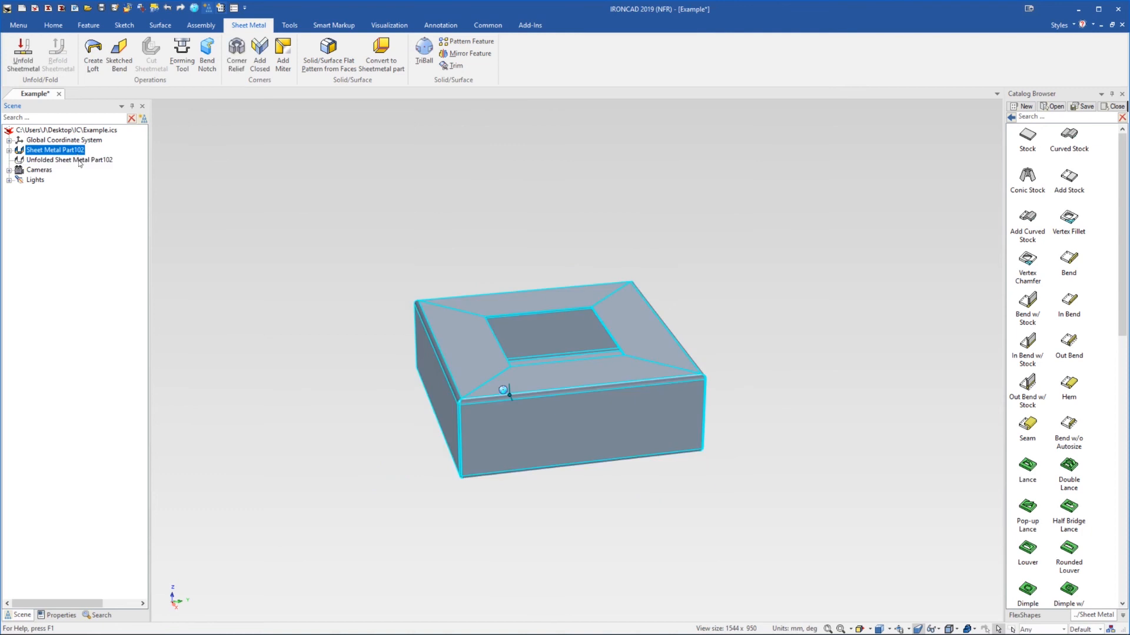
{"action": "left_click", "coordinate": [79, 160]}
{"action": "left_click", "coordinate": [79, 150]}
{"action": "left_click", "coordinate": [422, 253]}
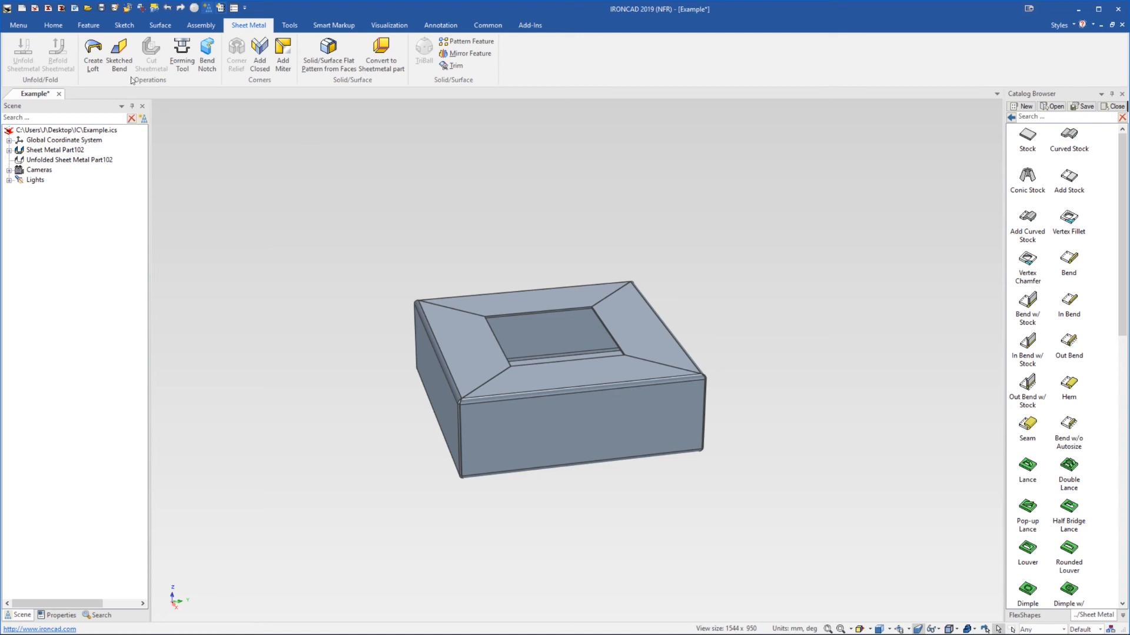
Create a new drawing and place an auto-scaled top-front-right view of the box, with the front view direction turned to a side face
{"action": "left_click", "coordinate": [48, 10]}
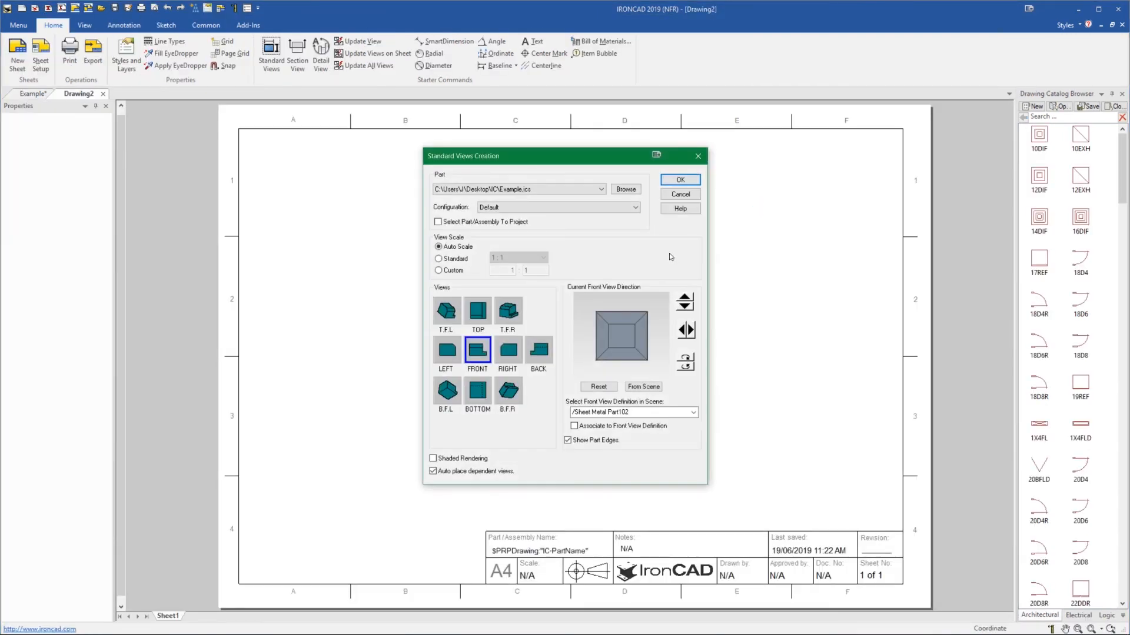
{"action": "left_click", "coordinate": [478, 349]}
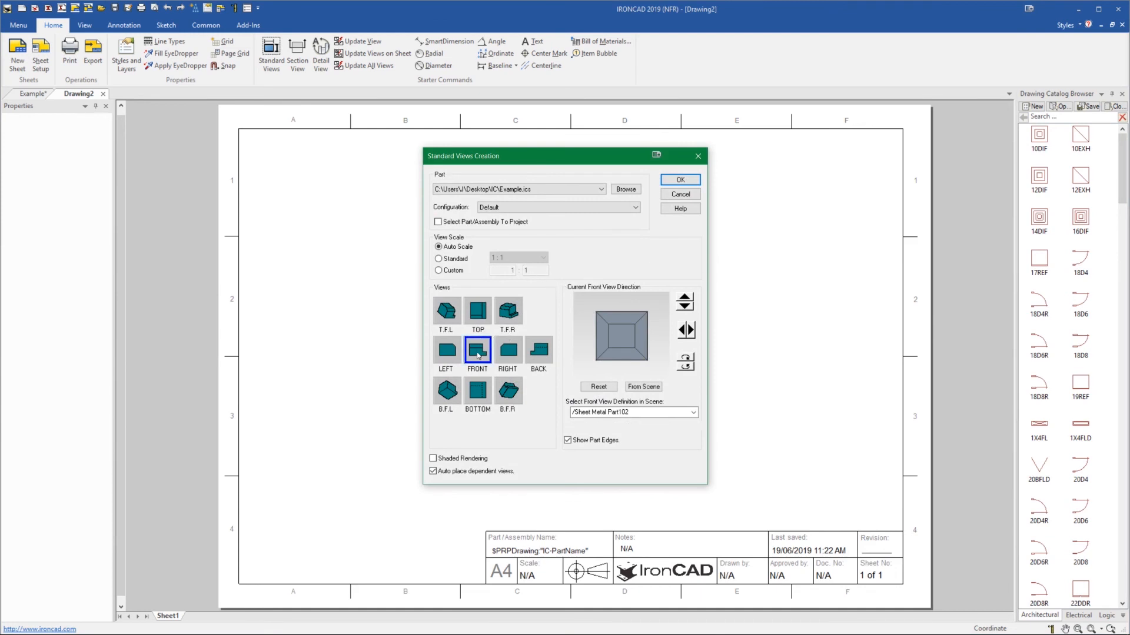
{"action": "left_click", "coordinate": [508, 311]}
{"action": "left_click", "coordinate": [683, 302]}
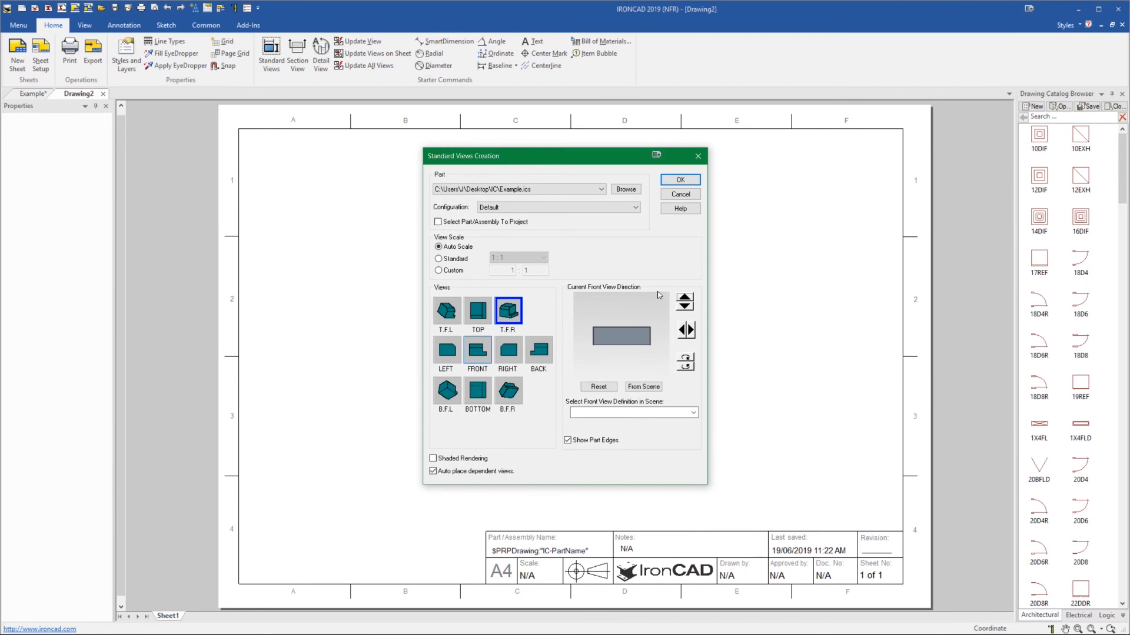
{"action": "left_click", "coordinate": [680, 179]}
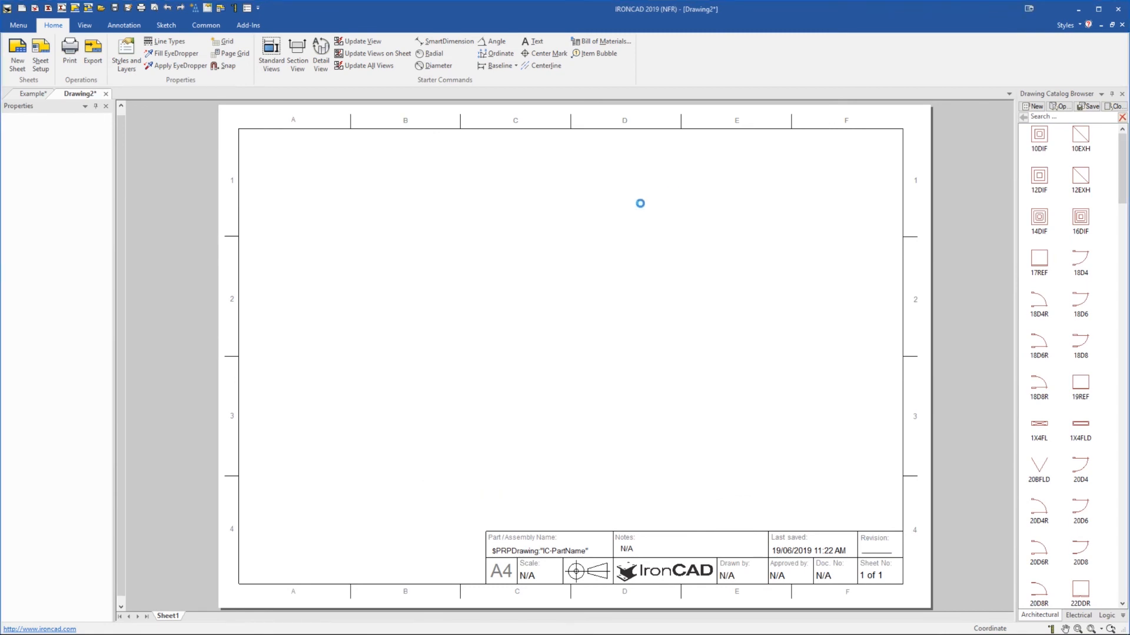
{"action": "left_click", "coordinate": [692, 350]}
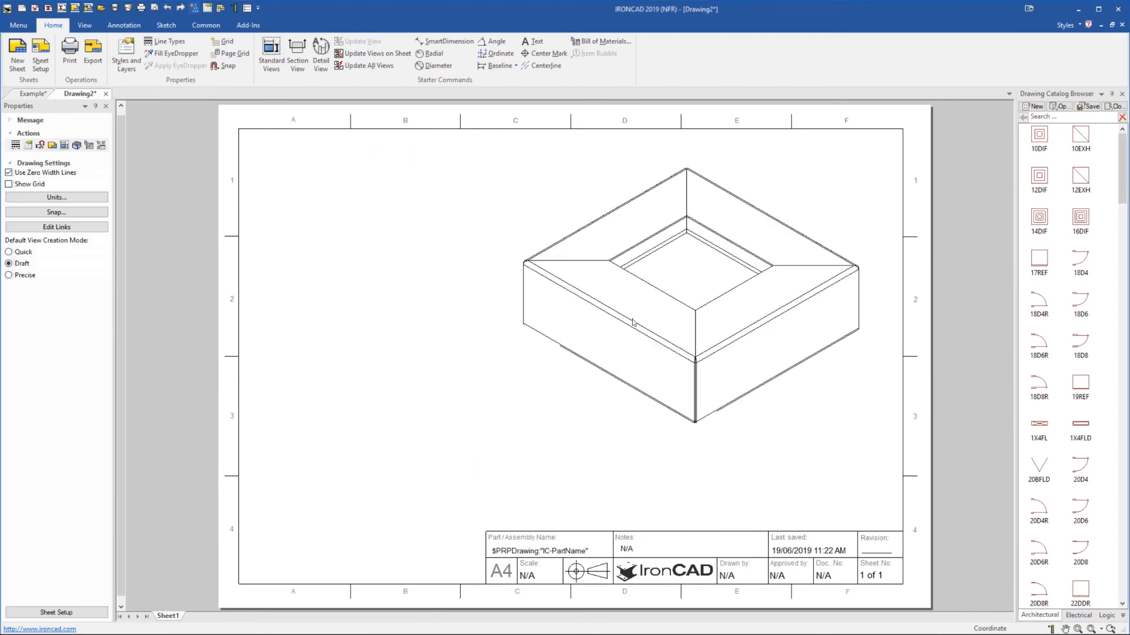
Set the drawing's default view creation mode to Precise and apply shaded rendering to the T.F.R view
{"action": "left_click", "coordinate": [30, 277]}
{"action": "left_click", "coordinate": [539, 299]}
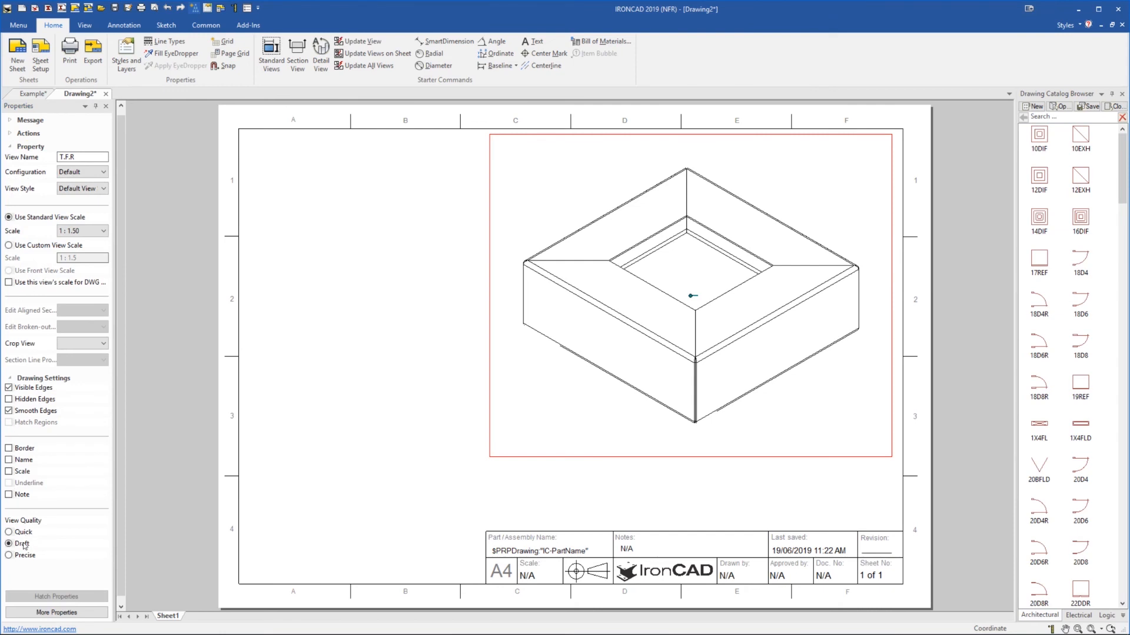
{"action": "right_click", "coordinate": [687, 331]}
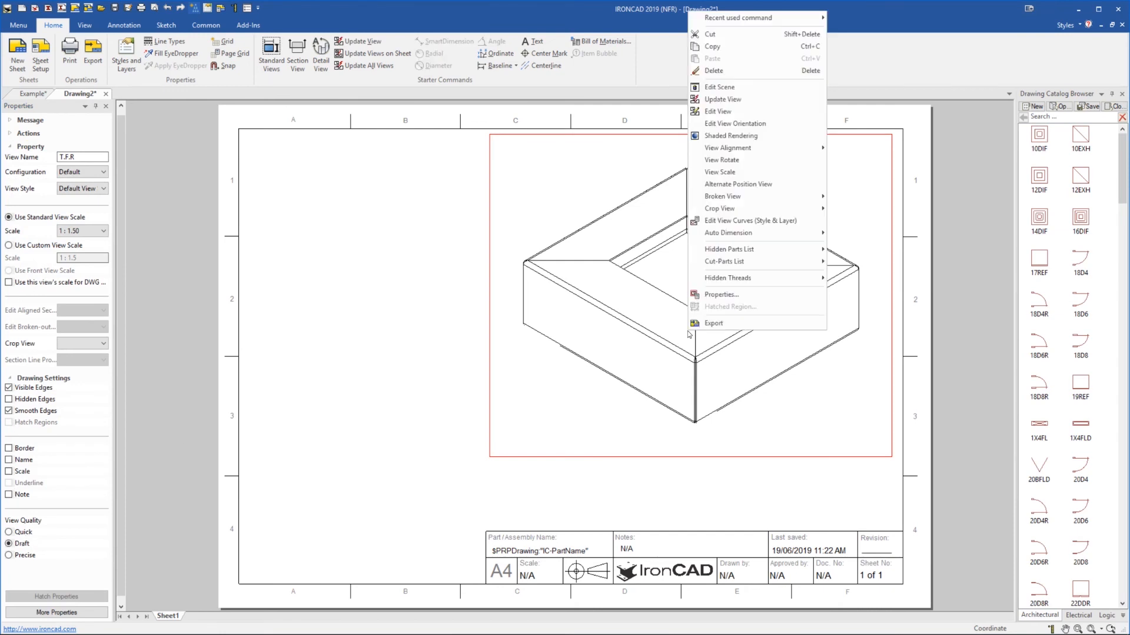
{"action": "left_click", "coordinate": [718, 140]}
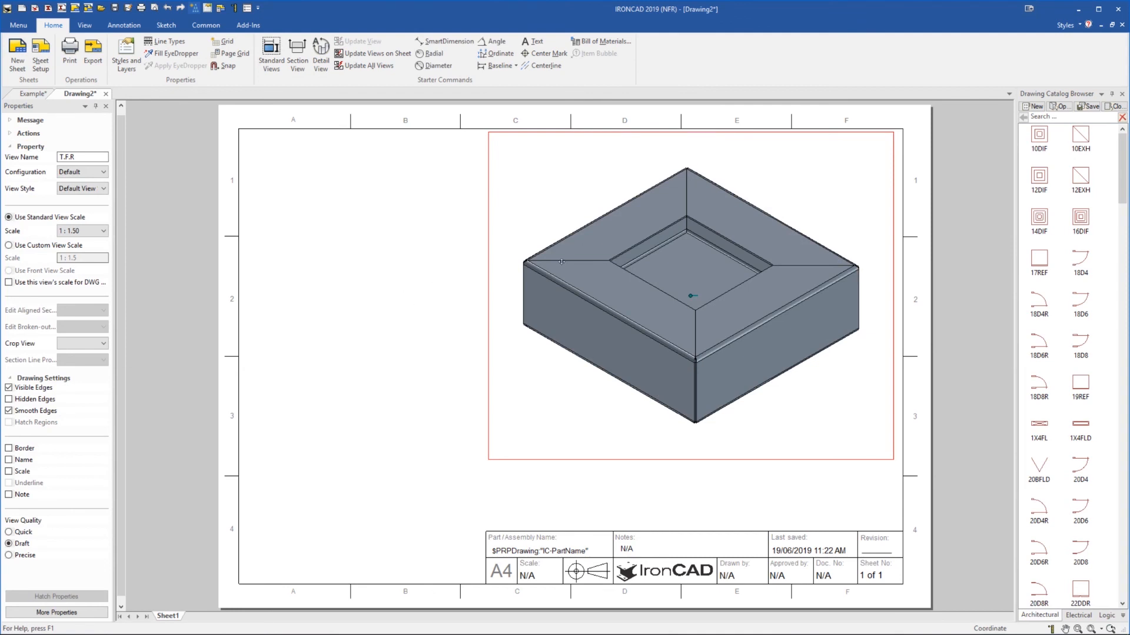
{"action": "left_click", "coordinate": [435, 268]}
Set the T.F.R view's scale to 1:3 after trying 1:25 and 1:10, and move the view to the sheet's upper-right corner
{"action": "left_click", "coordinate": [517, 281]}
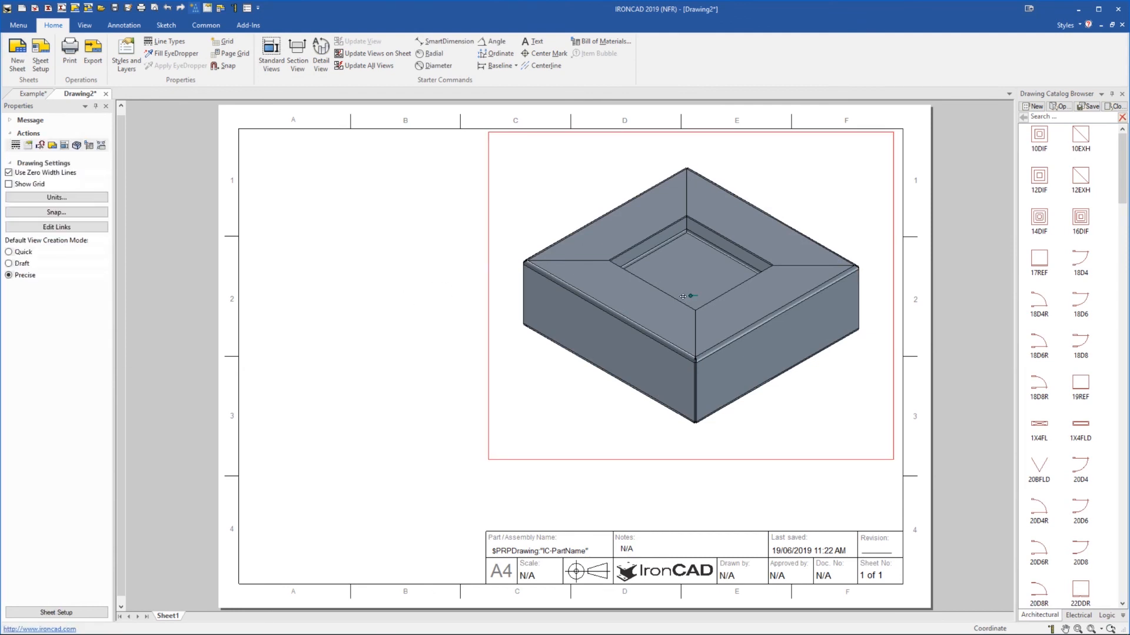
{"action": "left_click", "coordinate": [95, 233]}
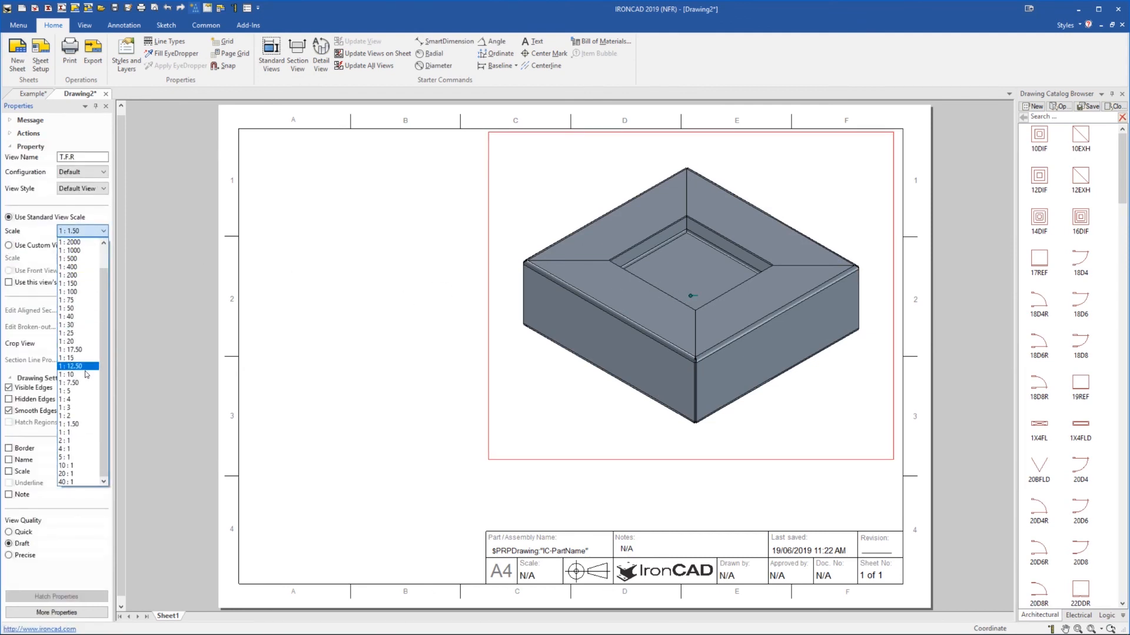
{"action": "left_click", "coordinate": [81, 333]}
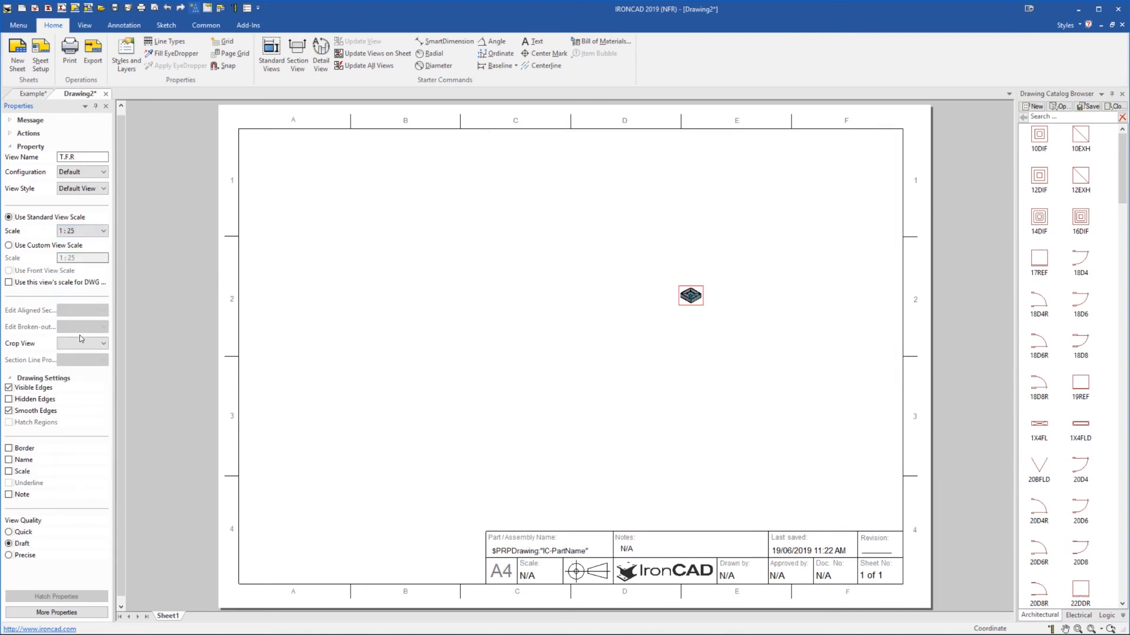
{"action": "left_click", "coordinate": [58, 234]}
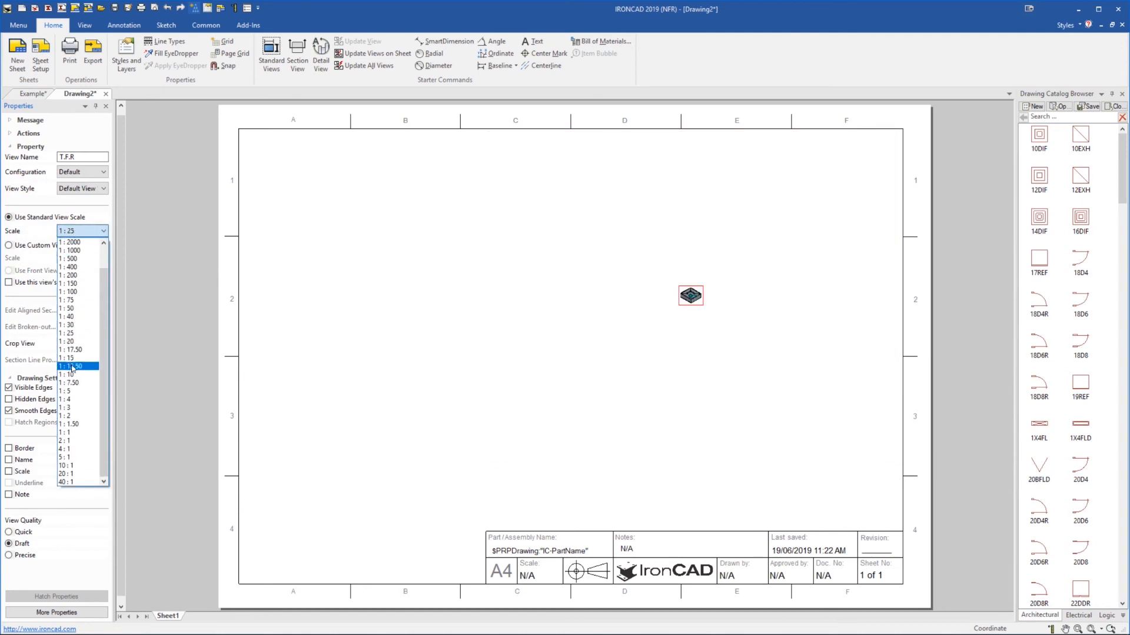
{"action": "left_click", "coordinate": [75, 375]}
{"action": "left_click", "coordinate": [85, 232]}
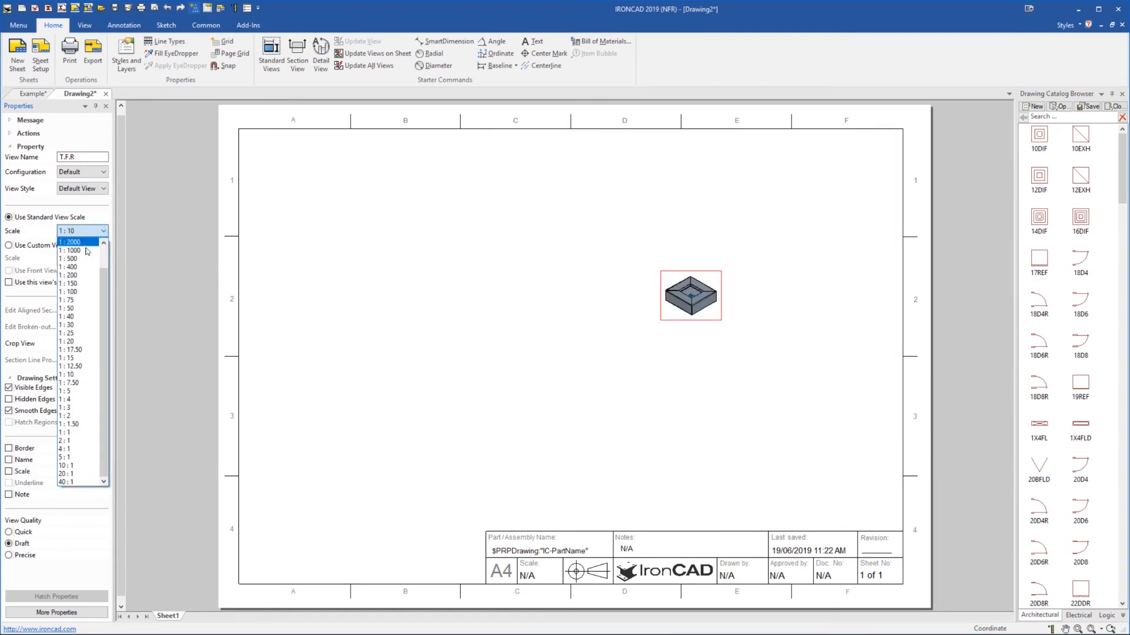
{"action": "left_click", "coordinate": [82, 407]}
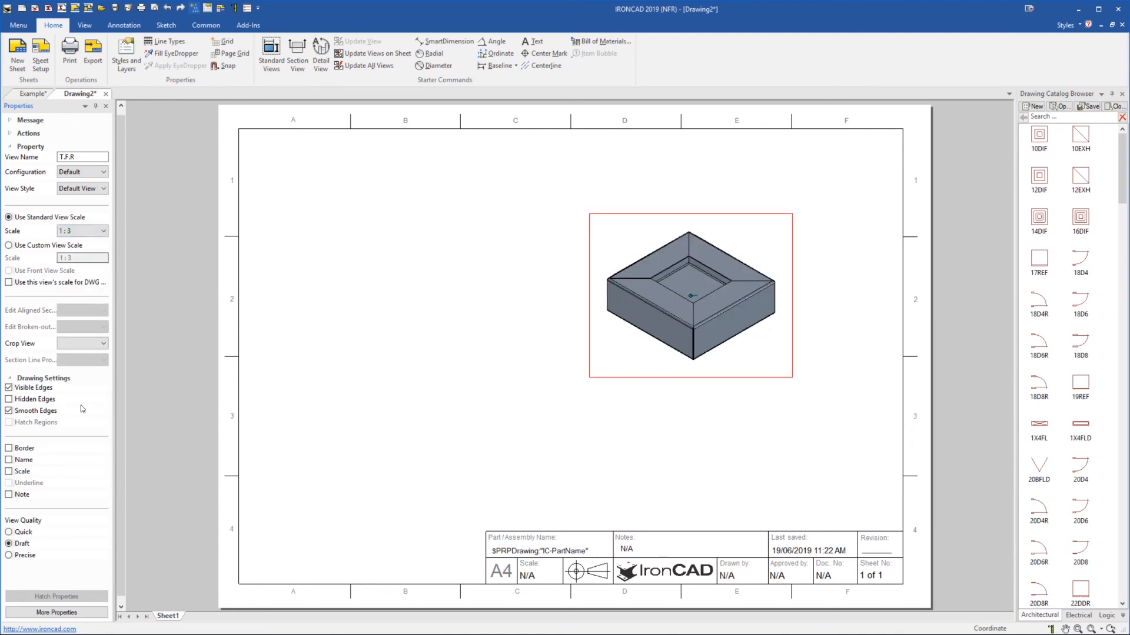
{"action": "left_click_drag", "start_coordinate": [800, 243], "coordinate": [848, 177]}
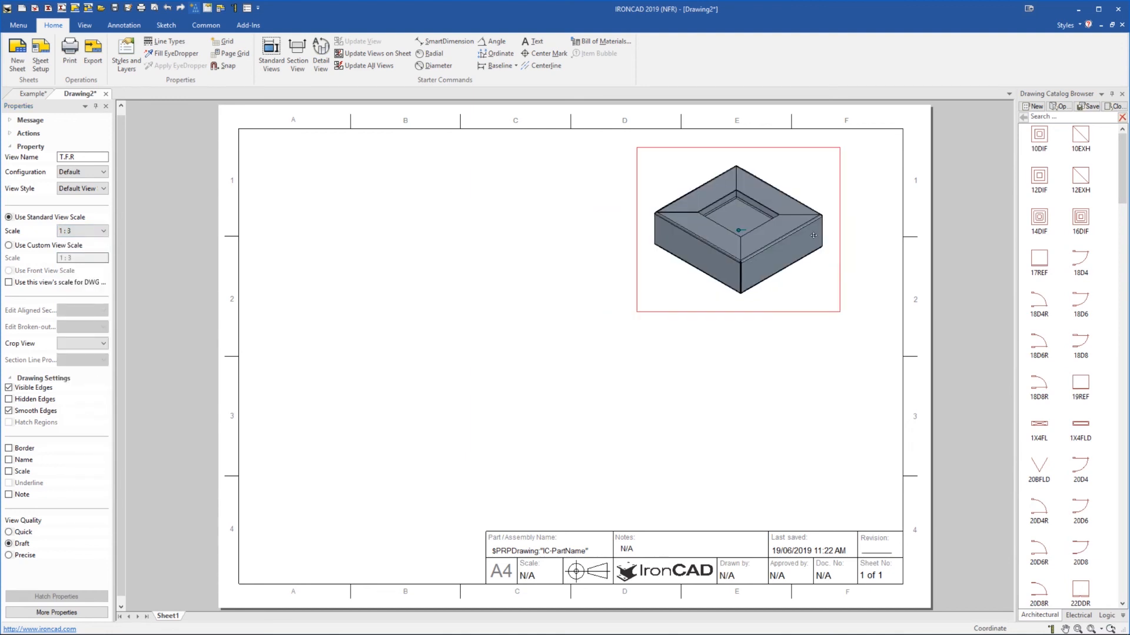
{"action": "left_click", "coordinate": [695, 353]}
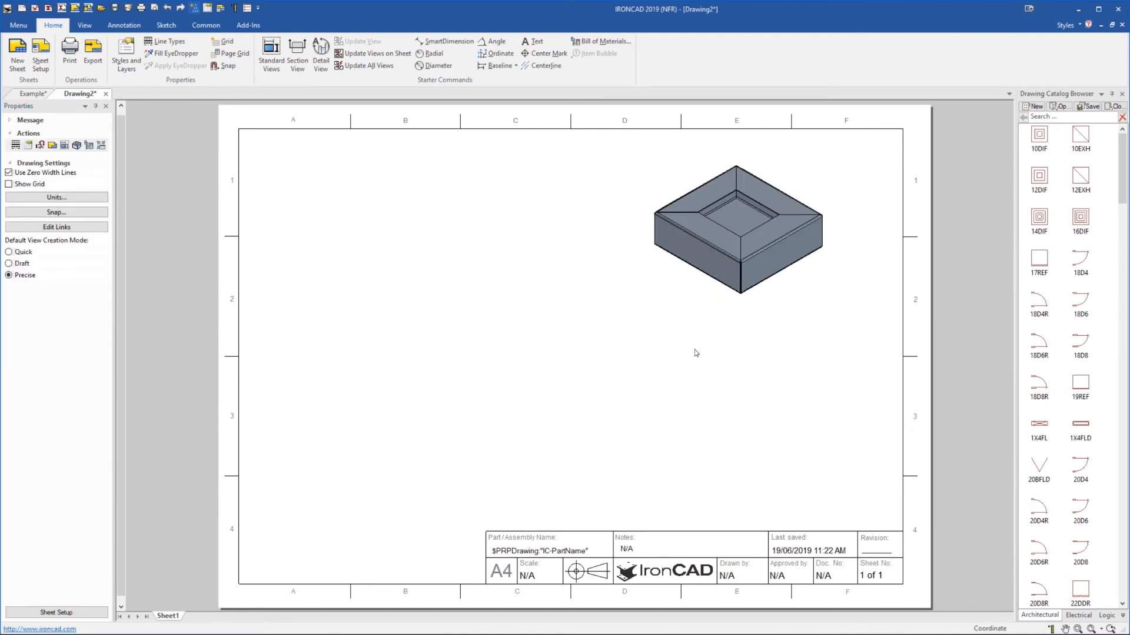
Place an auto-scaled front view of the Unfolded Sheet Metal Part102 configuration on the open area beside the shaded view
{"action": "left_click", "coordinate": [271, 63]}
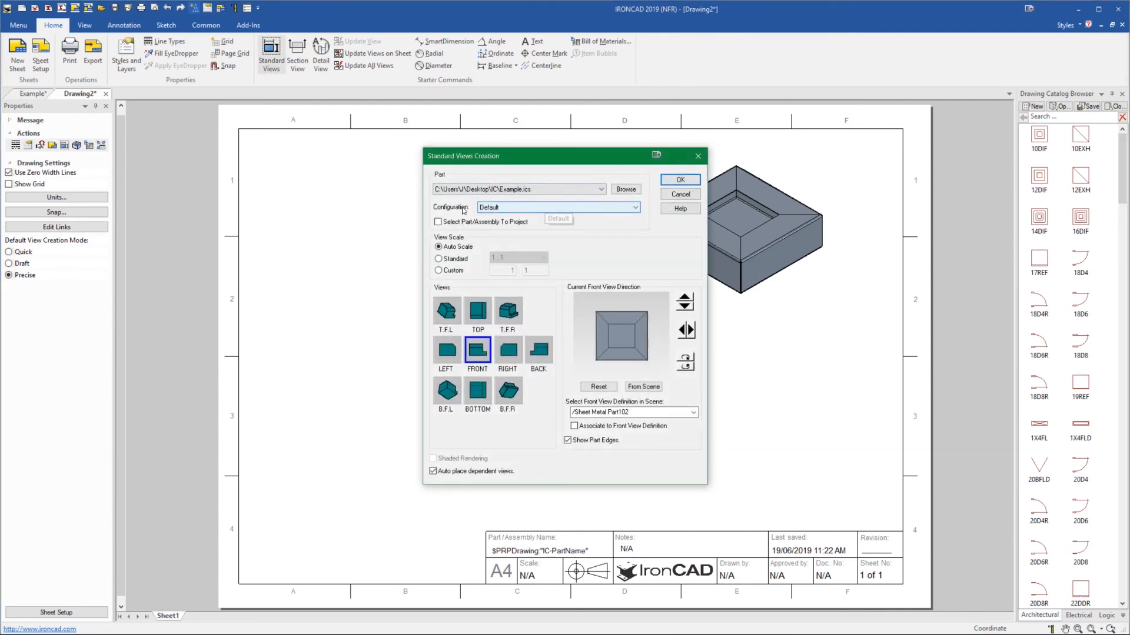
{"action": "left_click", "coordinate": [499, 211]}
{"action": "left_click", "coordinate": [507, 226]}
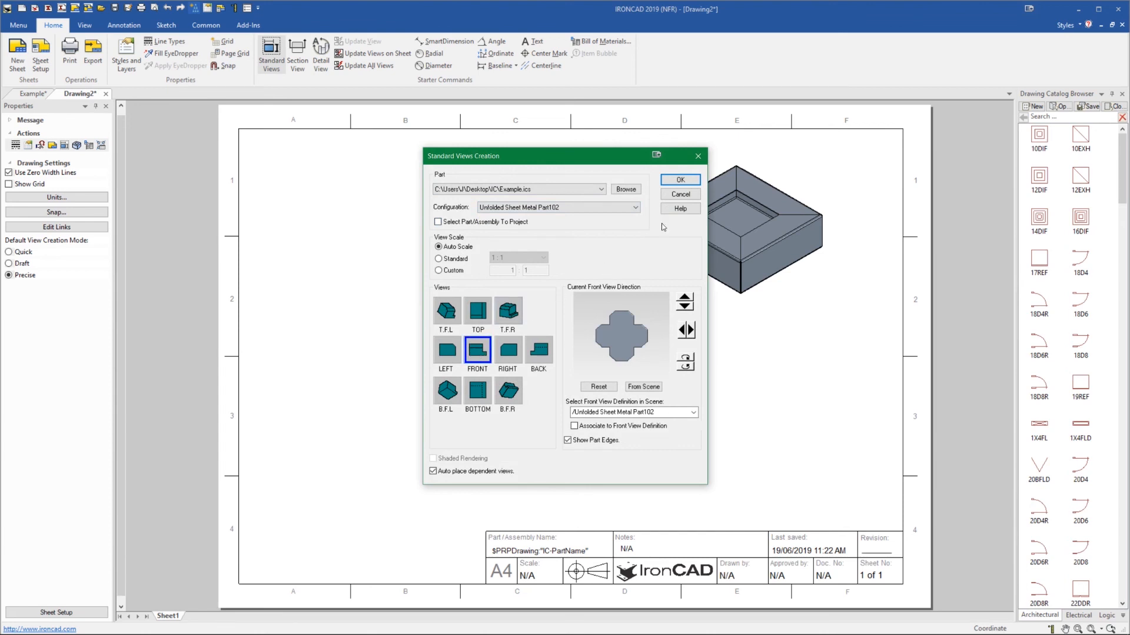
{"action": "left_click", "coordinate": [680, 180]}
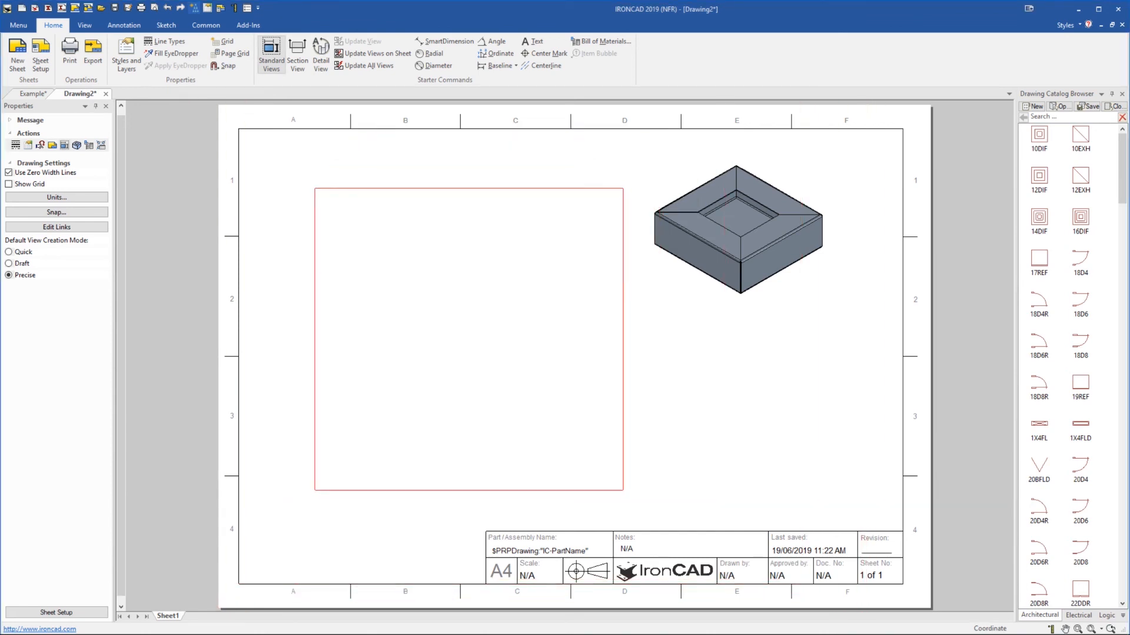
{"action": "left_click", "coordinate": [469, 386]}
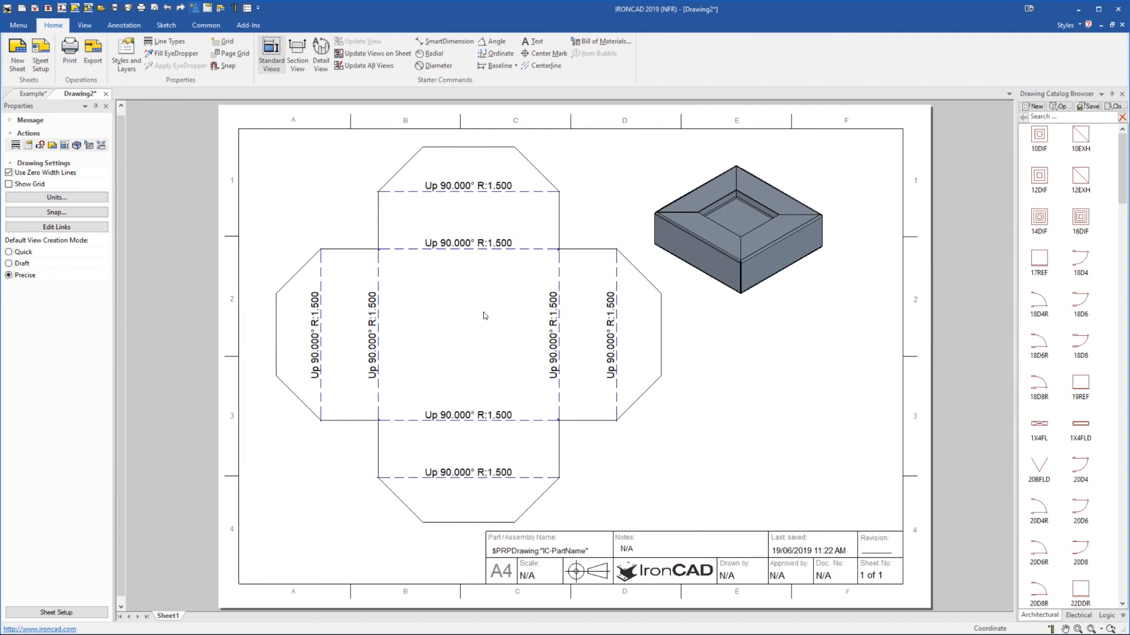
Look up the Export option available for the flat pattern view
{"action": "left_click", "coordinate": [497, 301]}
{"action": "right_click", "coordinate": [502, 305]}
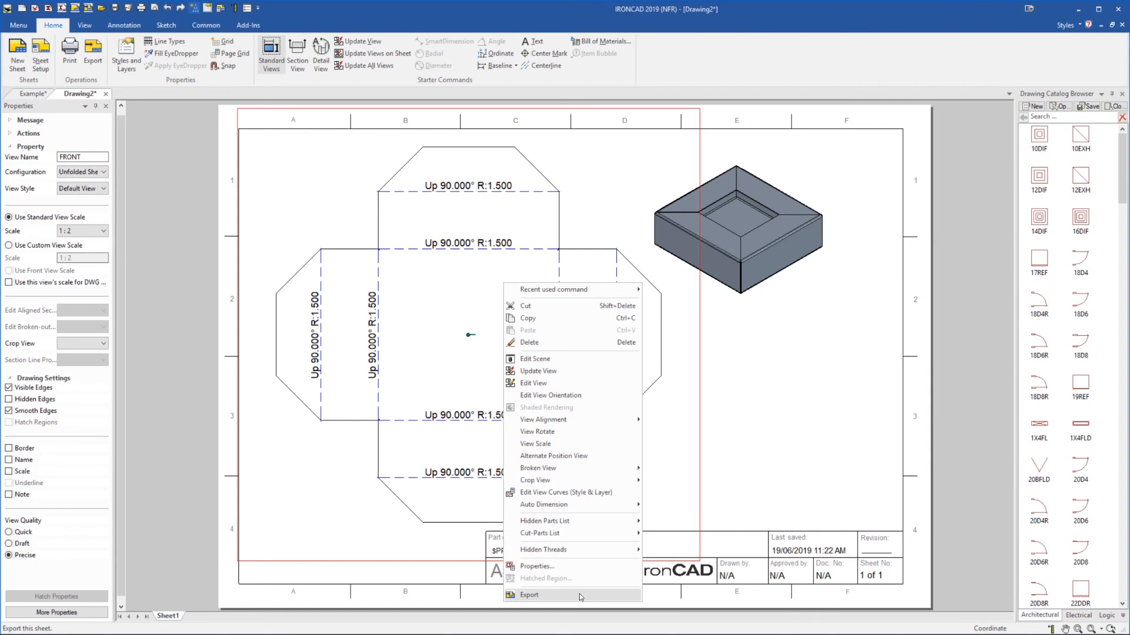
{"action": "left_click", "coordinate": [789, 404]}
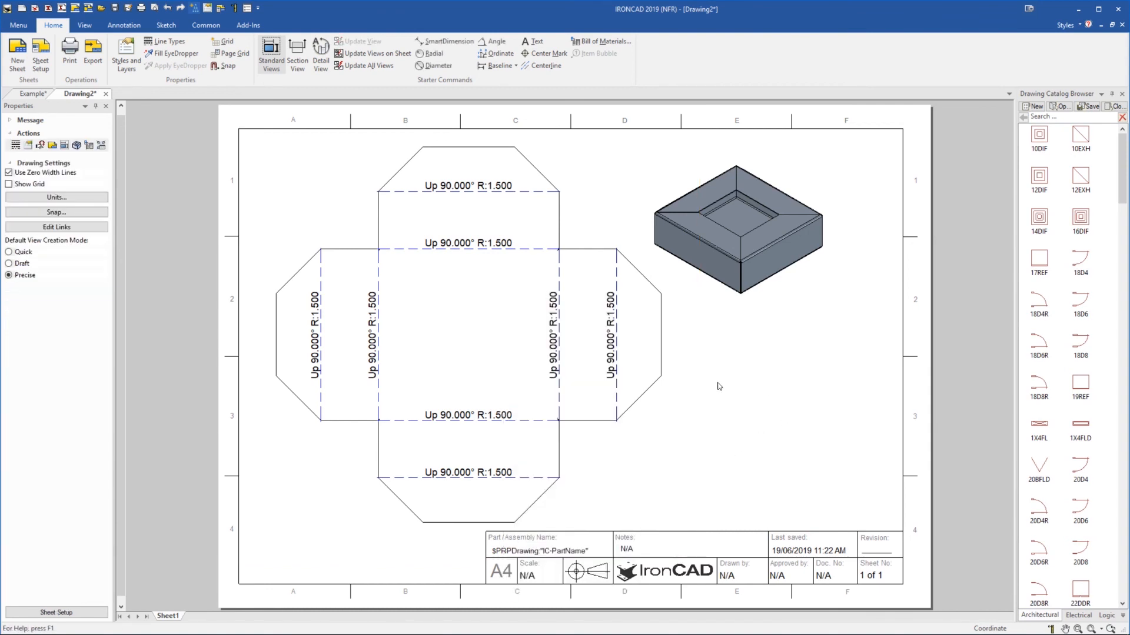
Move the shaded T.F.R view farther away from the flat pattern so their view frames no longer overlap
{"action": "left_click", "coordinate": [741, 263]}
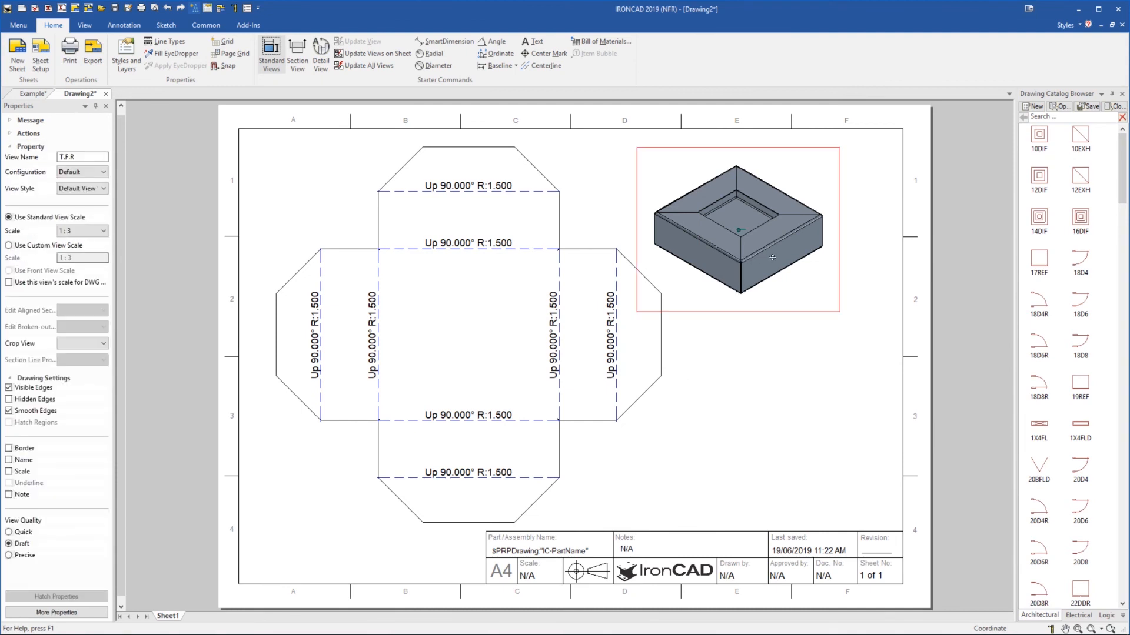
{"action": "left_click_drag", "start_coordinate": [793, 257], "coordinate": [804, 256]}
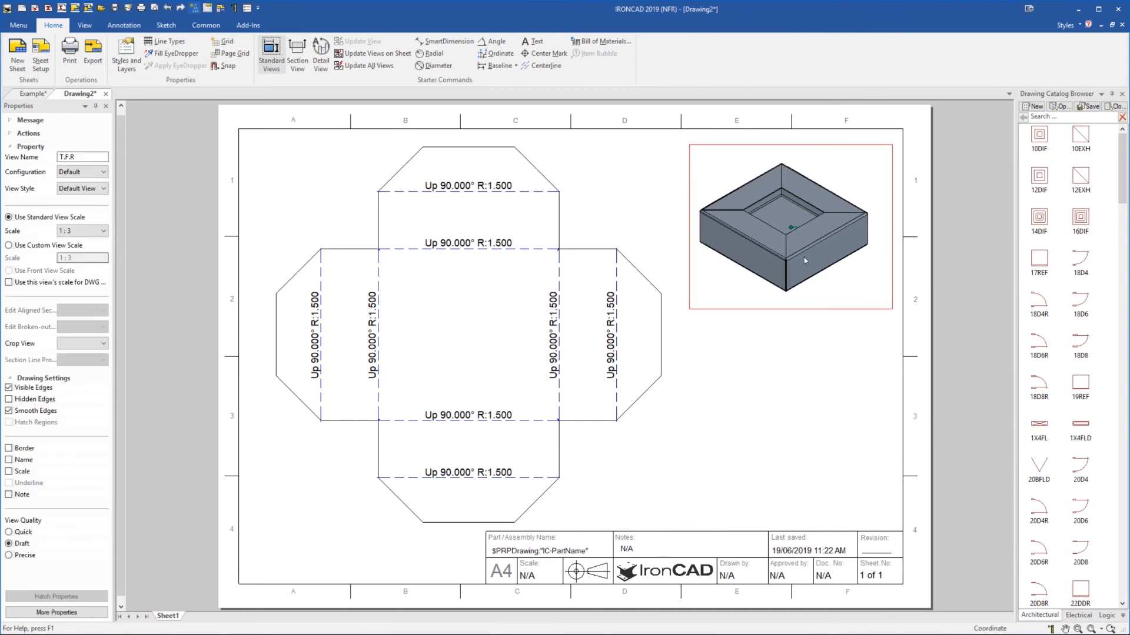
{"action": "left_click", "coordinate": [811, 399]}
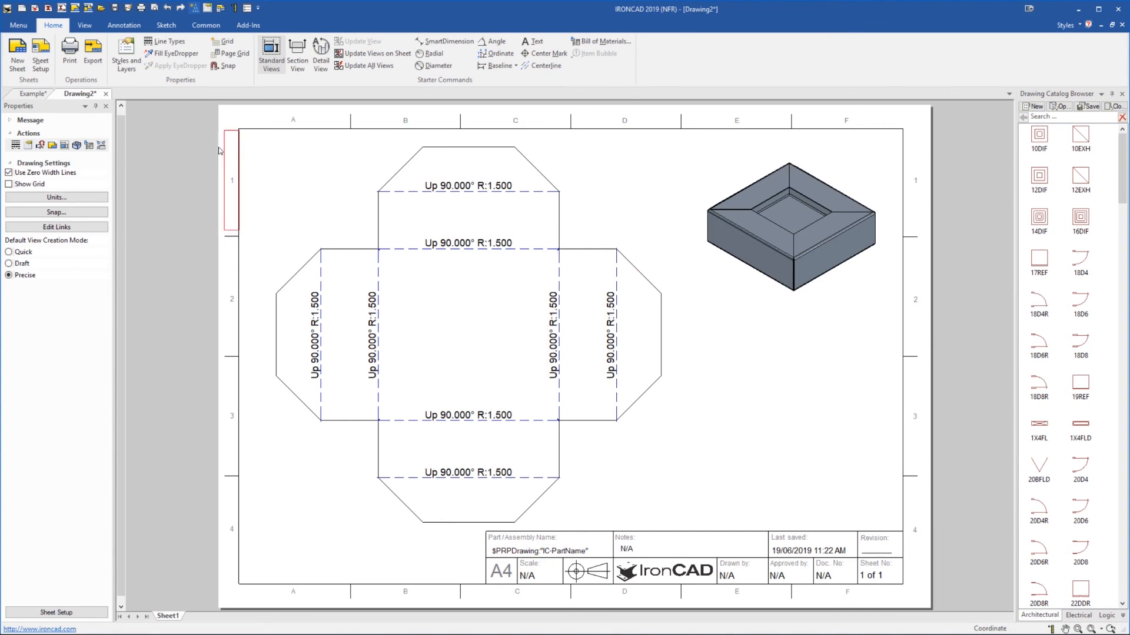
In the Example scene, cut a 40 mm round hole at the centre of the part's base using the H Cylinder catalog shape
{"action": "left_click", "coordinate": [36, 95]}
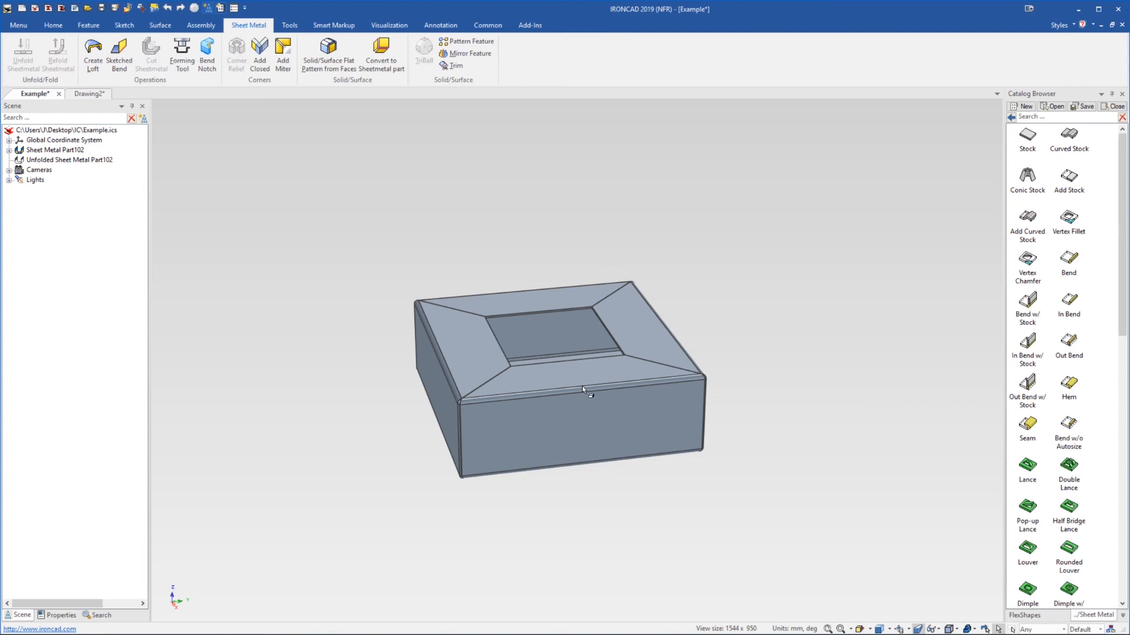
{"action": "left_click", "coordinate": [1011, 117]}
{"action": "middle_click_drag", "start_coordinate": [615, 371], "coordinate": [583, 327]}
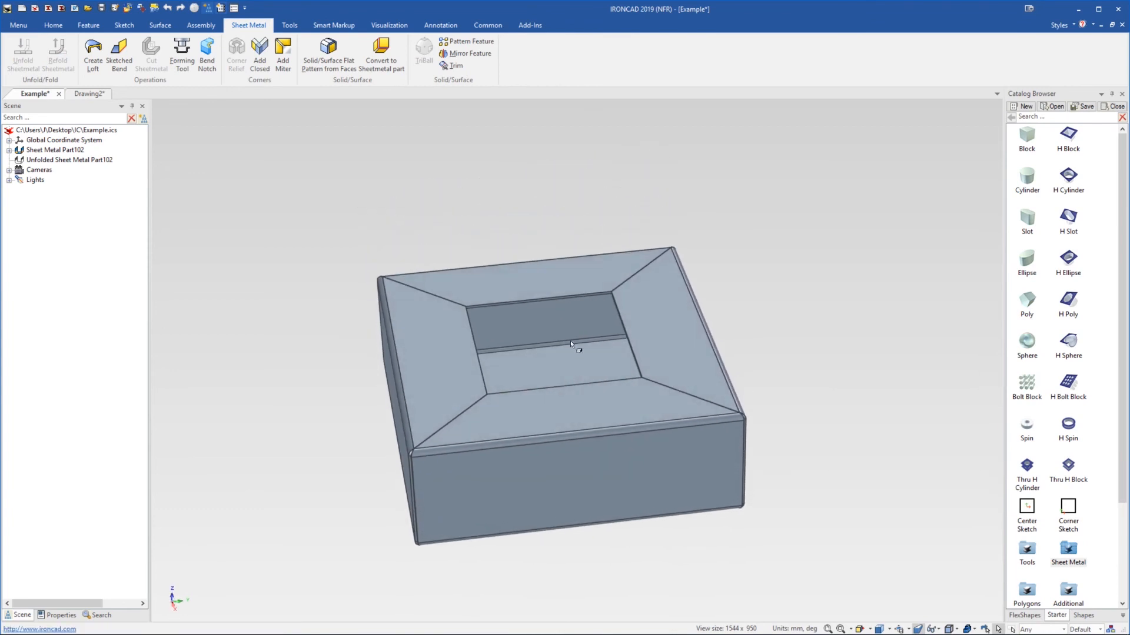
{"action": "scroll", "coordinate": [574, 353], "scroll_direction": "up", "scroll_amount": 3}
{"action": "middle_click_drag", "start_coordinate": [571, 383], "coordinate": [574, 407]}
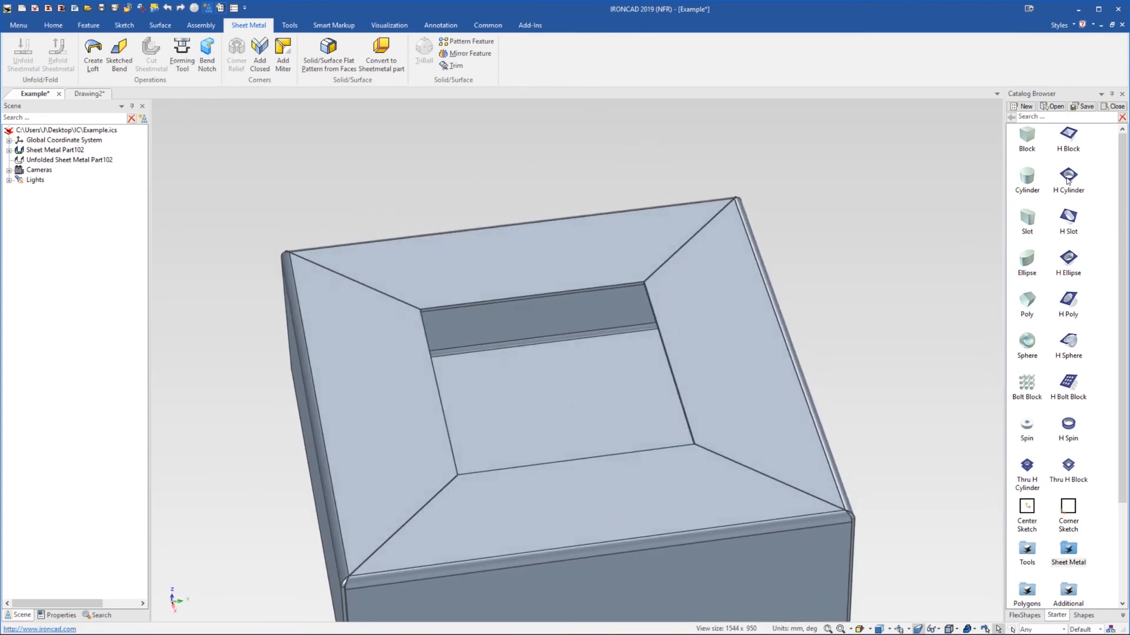
{"action": "left_click_drag", "start_coordinate": [1067, 178], "coordinate": [583, 456]}
{"action": "middle_click_drag", "start_coordinate": [583, 459], "coordinate": [588, 500]}
{"action": "left_click_drag", "start_coordinate": [1070, 177], "coordinate": [545, 378]}
{"action": "middle_click_drag", "start_coordinate": [545, 378], "coordinate": [571, 319]}
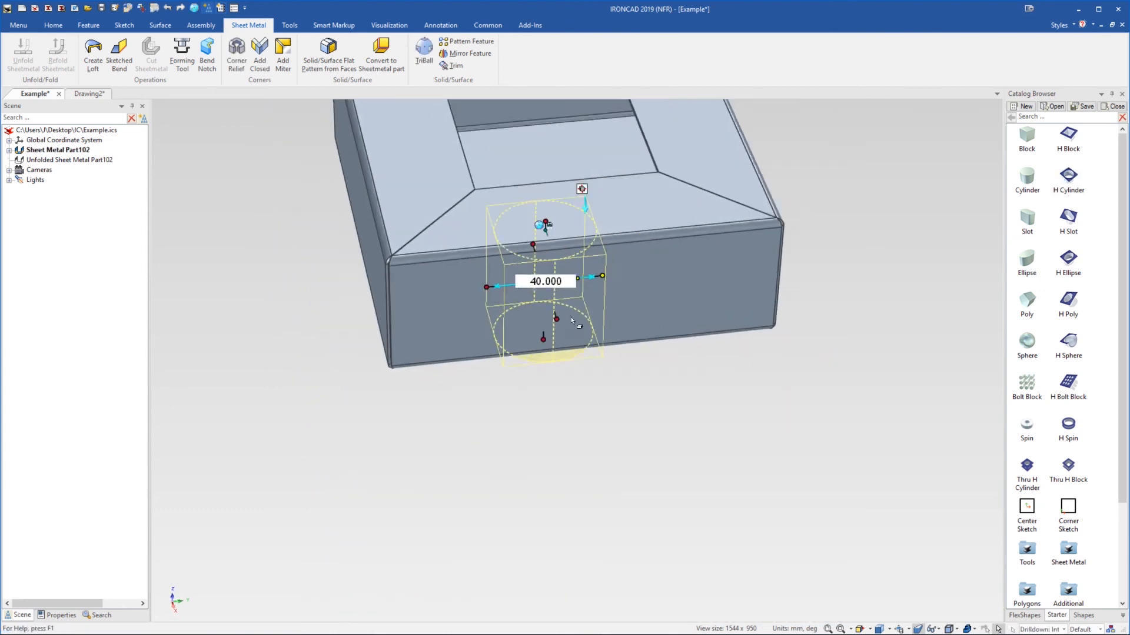
{"action": "scroll", "coordinate": [570, 319], "scroll_direction": "down", "scroll_amount": 3}
{"action": "left_click", "coordinate": [787, 363]}
{"action": "scroll", "coordinate": [587, 257], "scroll_direction": "down", "scroll_amount": 1}
{"action": "middle_click_drag", "start_coordinate": [587, 259], "coordinate": [587, 239]}
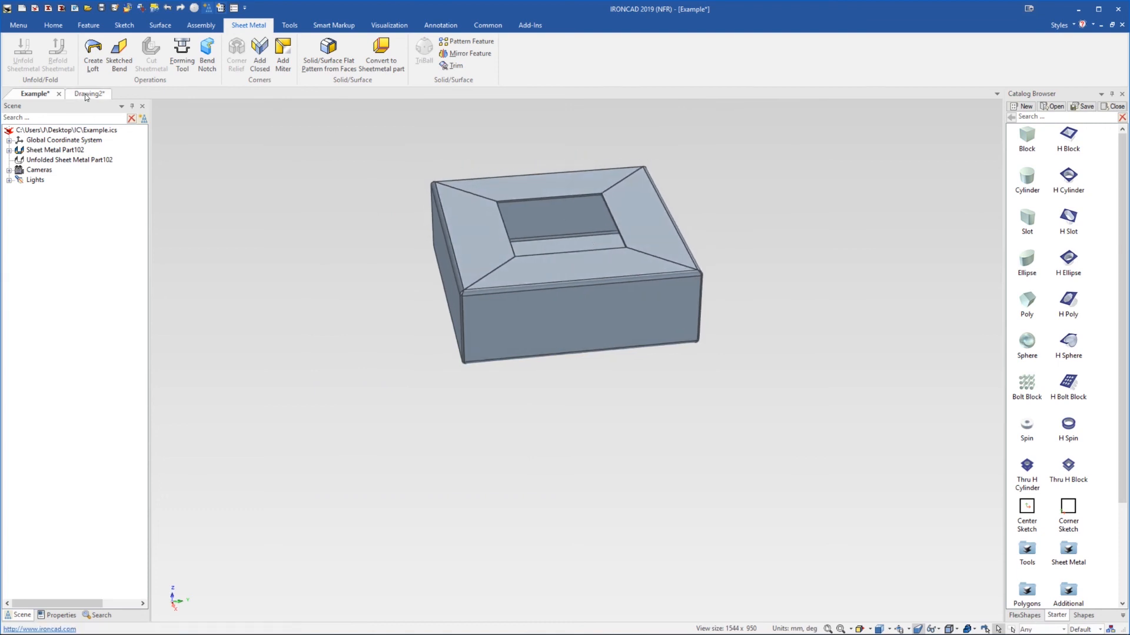
Return to Drawing2 and update its outdated views from the modified part
{"action": "left_click", "coordinate": [86, 94]}
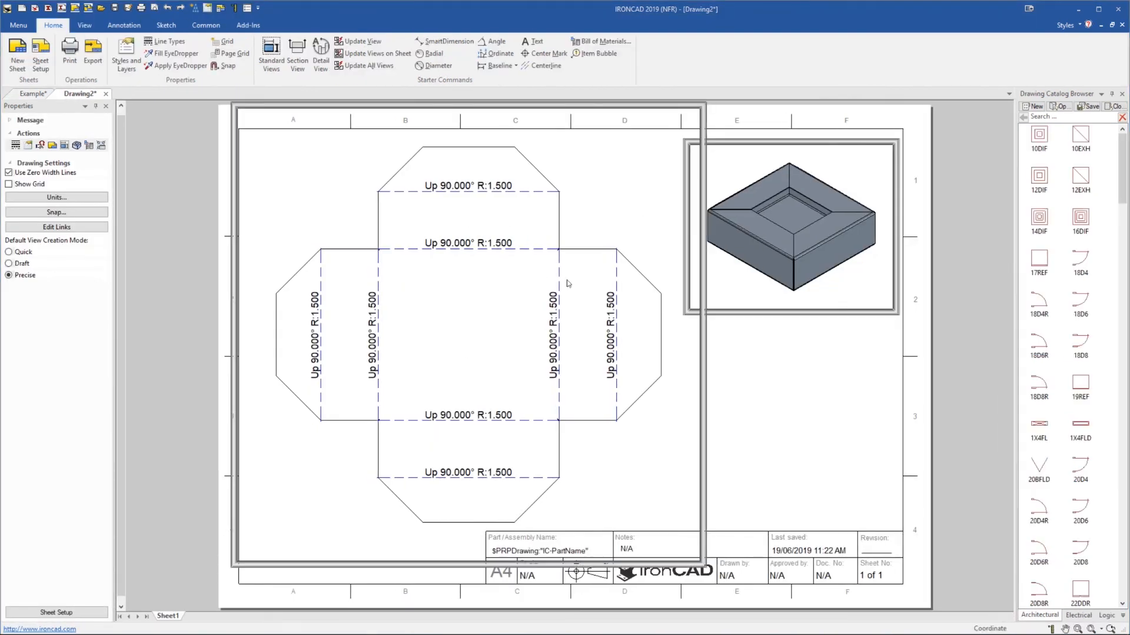
{"action": "left_click", "coordinate": [643, 285]}
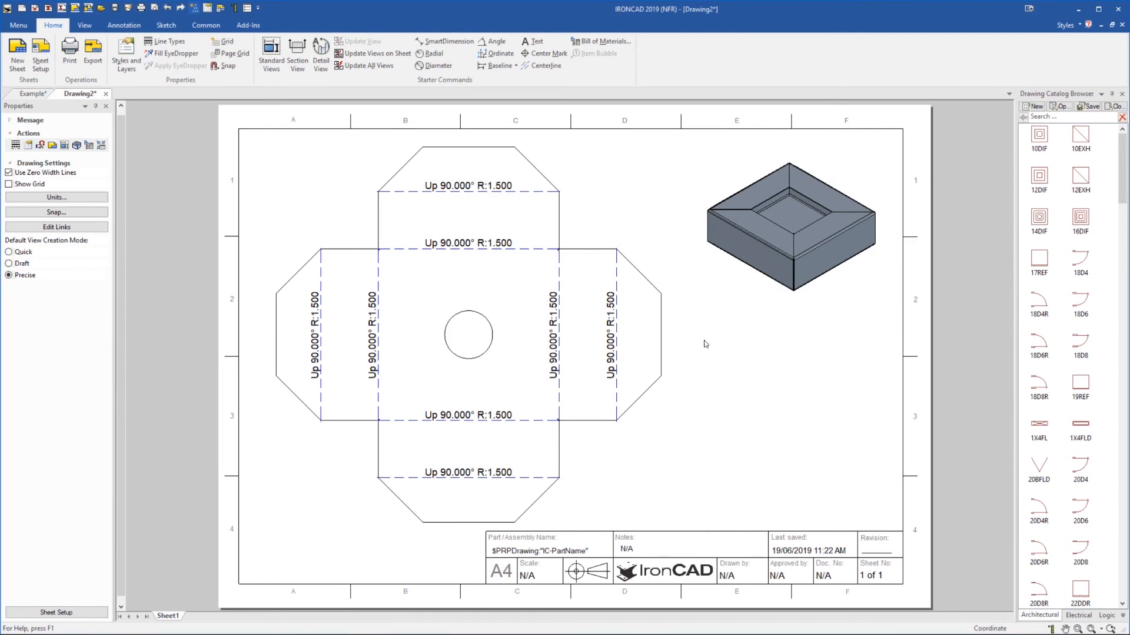
{"action": "left_click", "coordinate": [492, 41]}
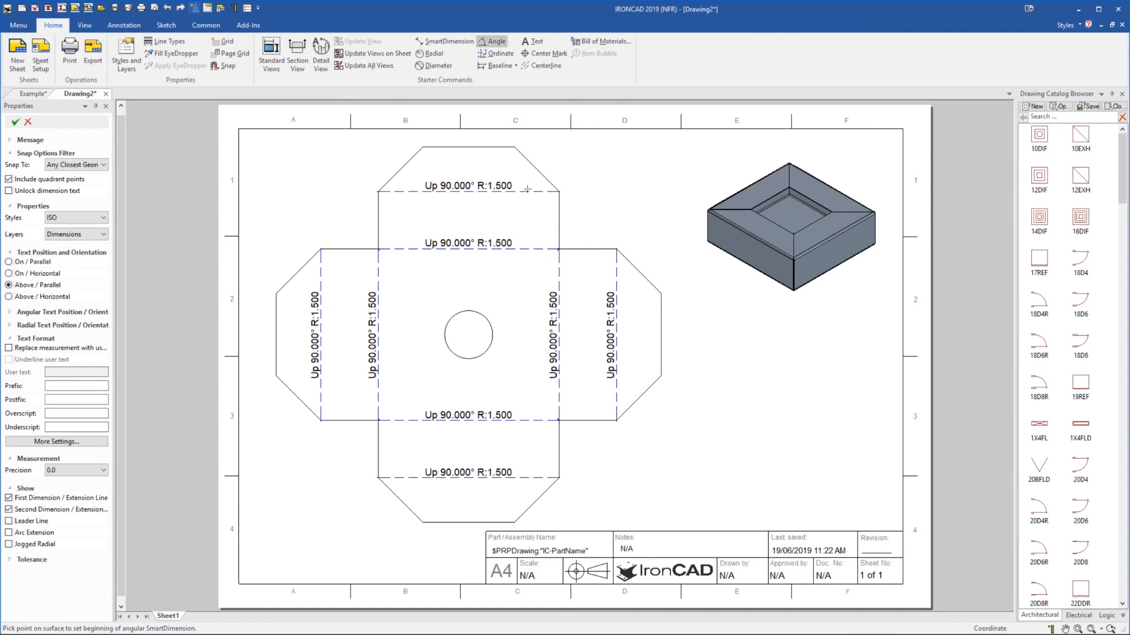
{"action": "left_click", "coordinate": [444, 41]}
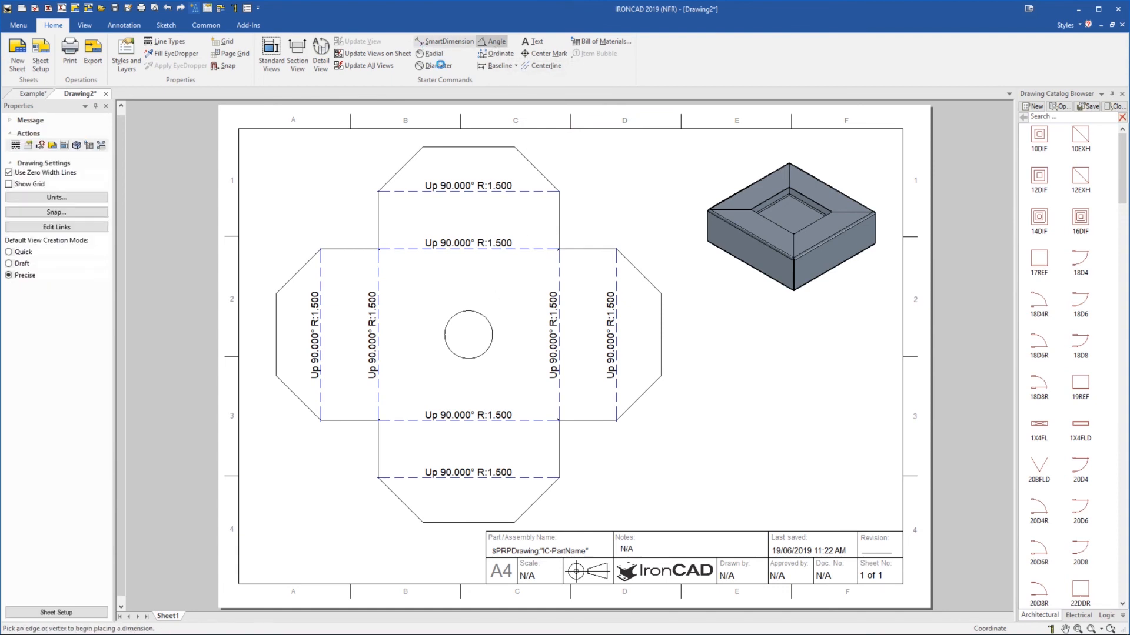
{"action": "left_click", "coordinate": [493, 340]}
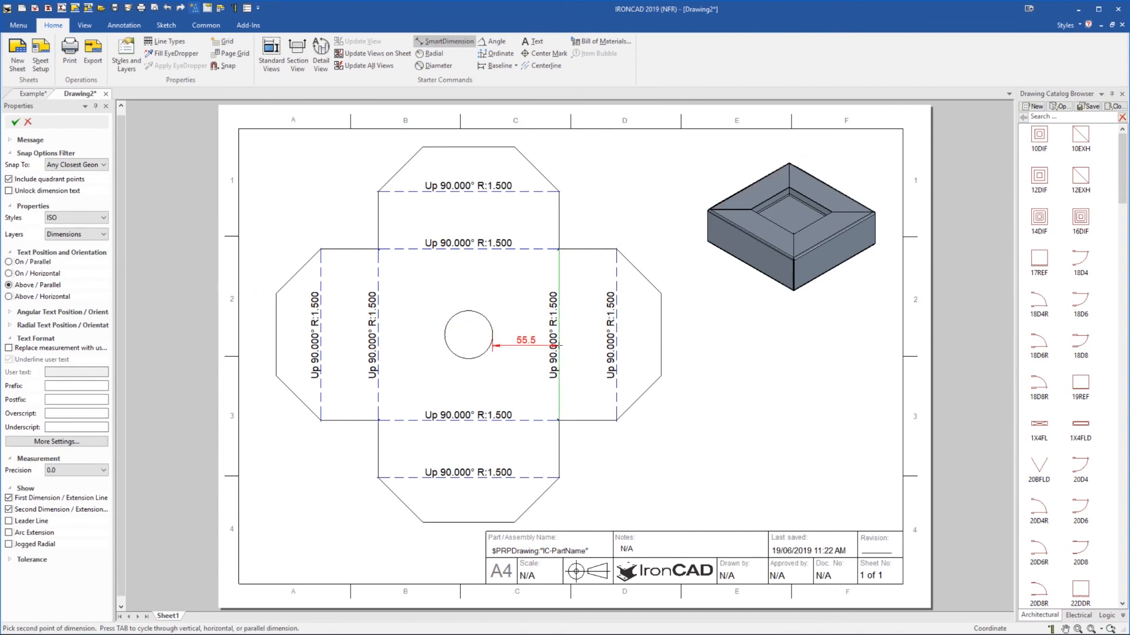
{"action": "key", "text": "super+p"}
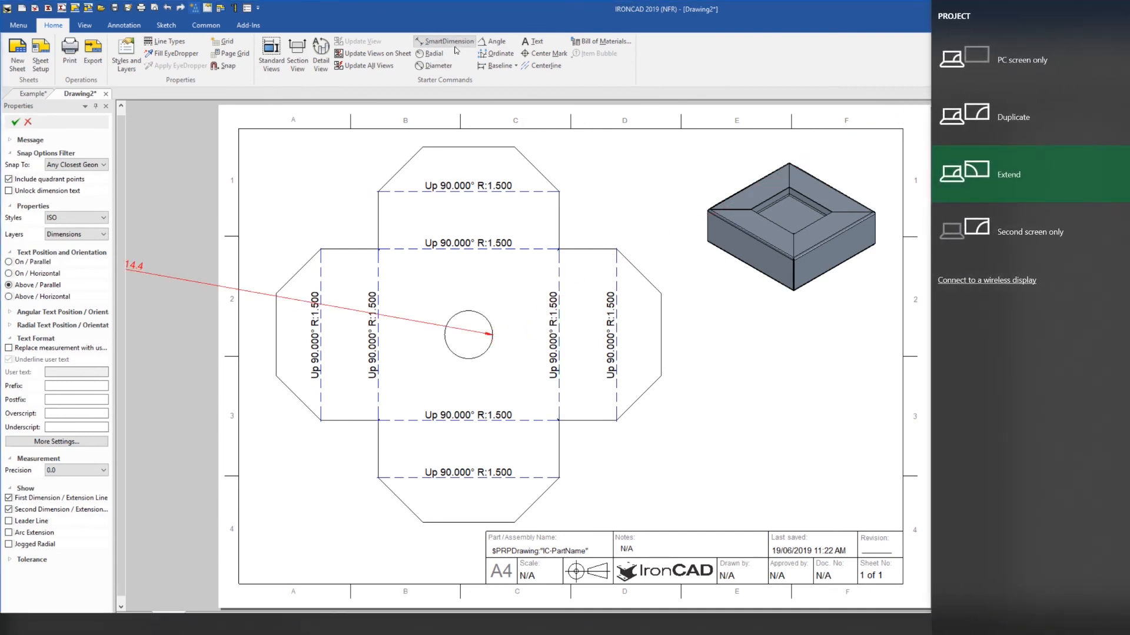
{"action": "key", "text": "Escape"}
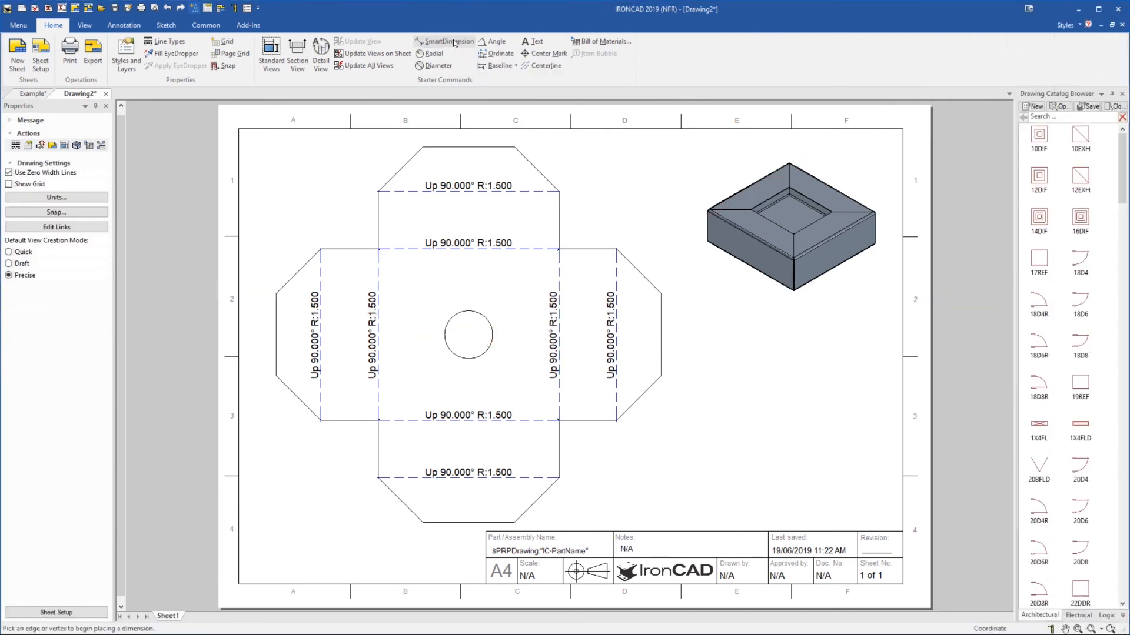
Dimension the diameter of the central hole in the flat pattern with SmartDimension
{"action": "left_click", "coordinate": [455, 42]}
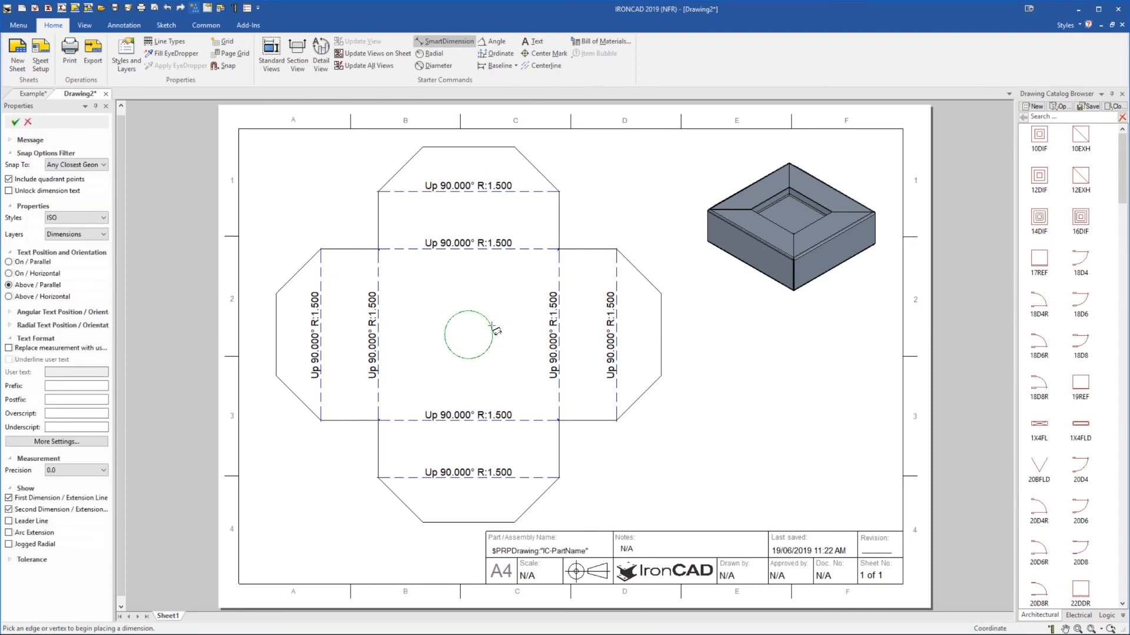
{"action": "left_click", "coordinate": [492, 328]}
{"action": "left_click", "coordinate": [500, 327]}
Dimension the flat pattern's overall width between its outermost side flap edges, placing the dimension above the pattern
{"action": "left_click", "coordinate": [276, 306]}
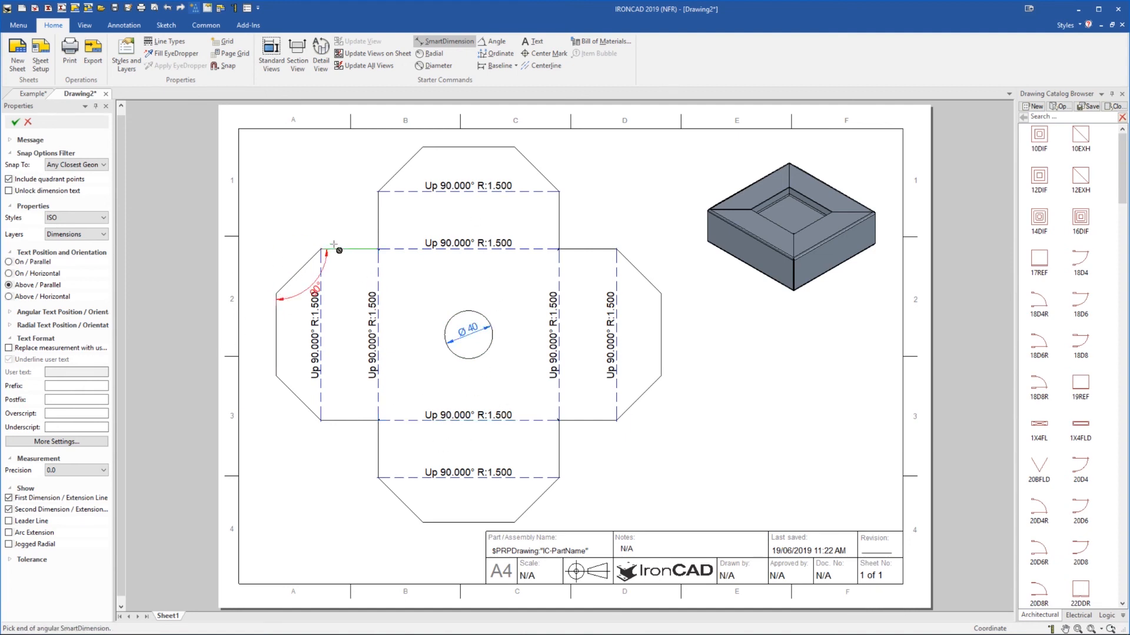
{"action": "left_click", "coordinate": [660, 303]}
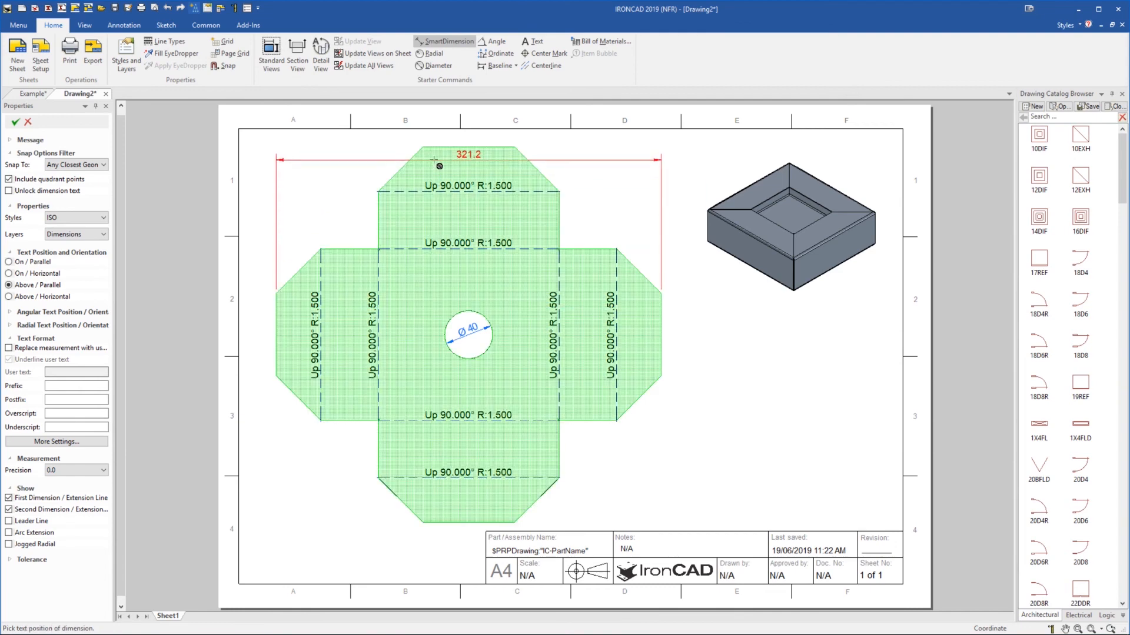
{"action": "left_click", "coordinate": [369, 144]}
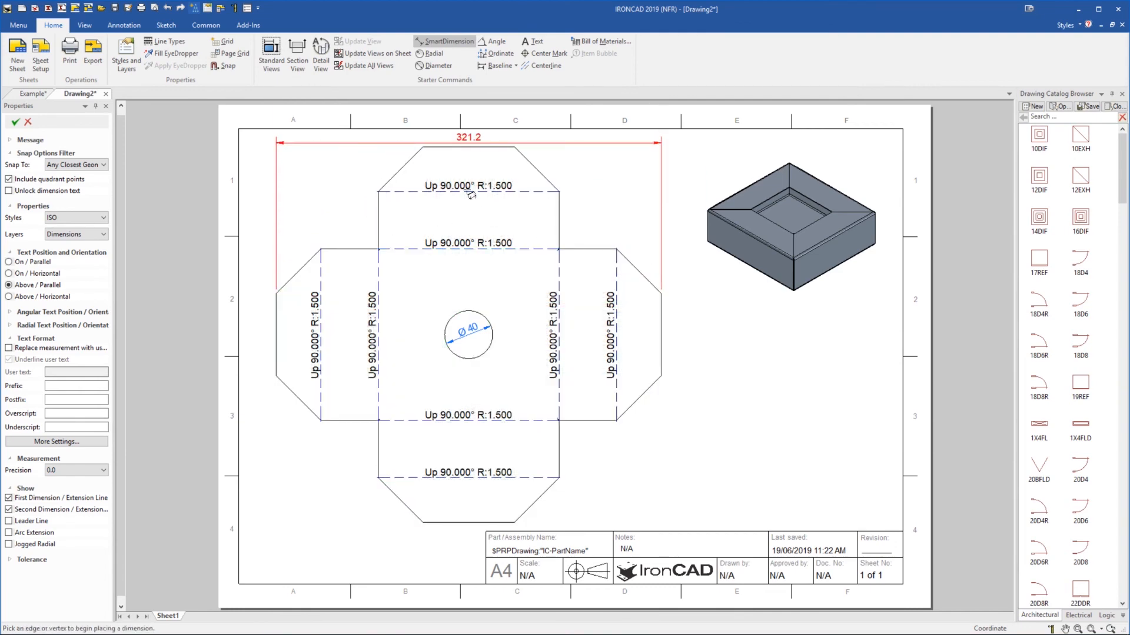
{"action": "left_click", "coordinate": [446, 41]}
{"action": "left_click", "coordinate": [721, 381]}
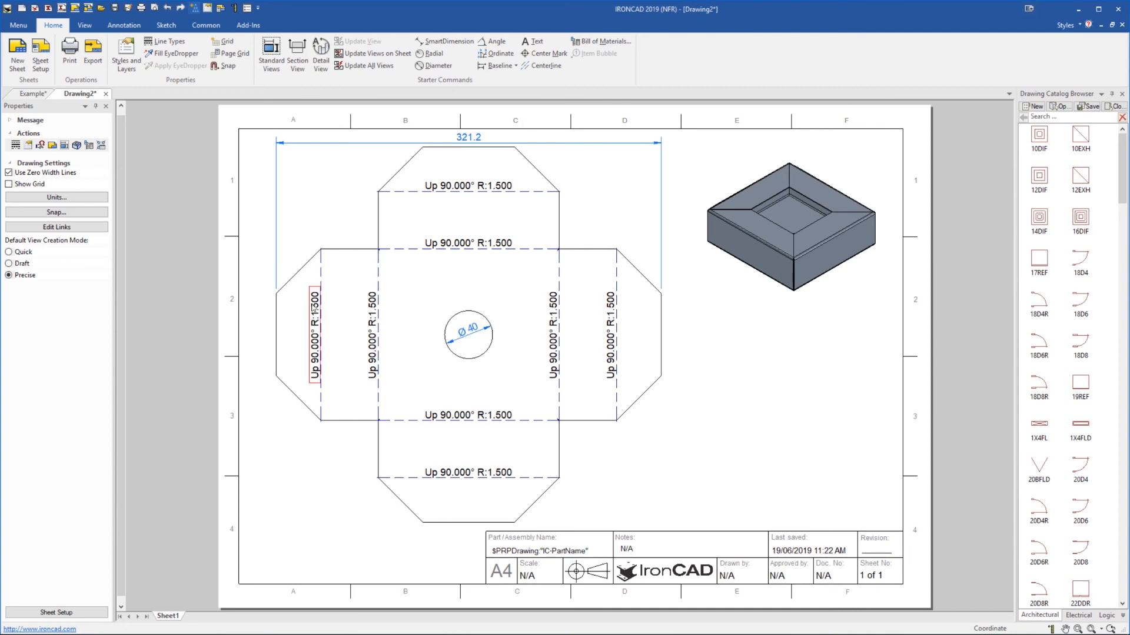
In a new draft document, set up a standard primary view of the Unfolded Sheet Metal Part102 configuration, rotated 90° to face the flat pattern
{"action": "left_click", "coordinate": [29, 94]}
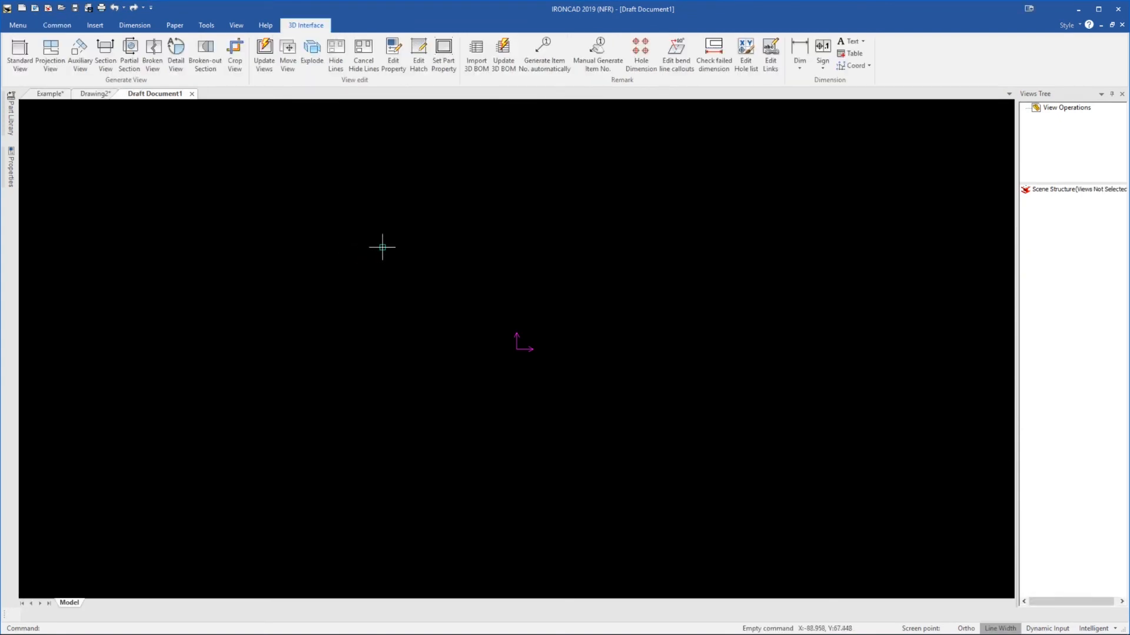
{"action": "left_click", "coordinate": [20, 56]}
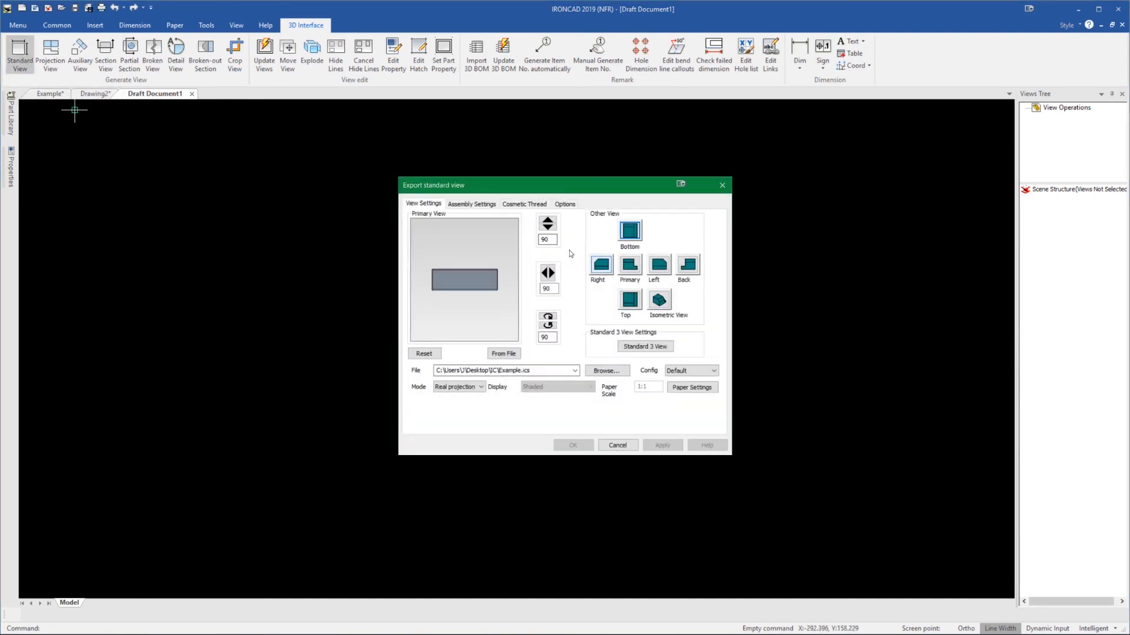
{"action": "left_click", "coordinate": [707, 373]}
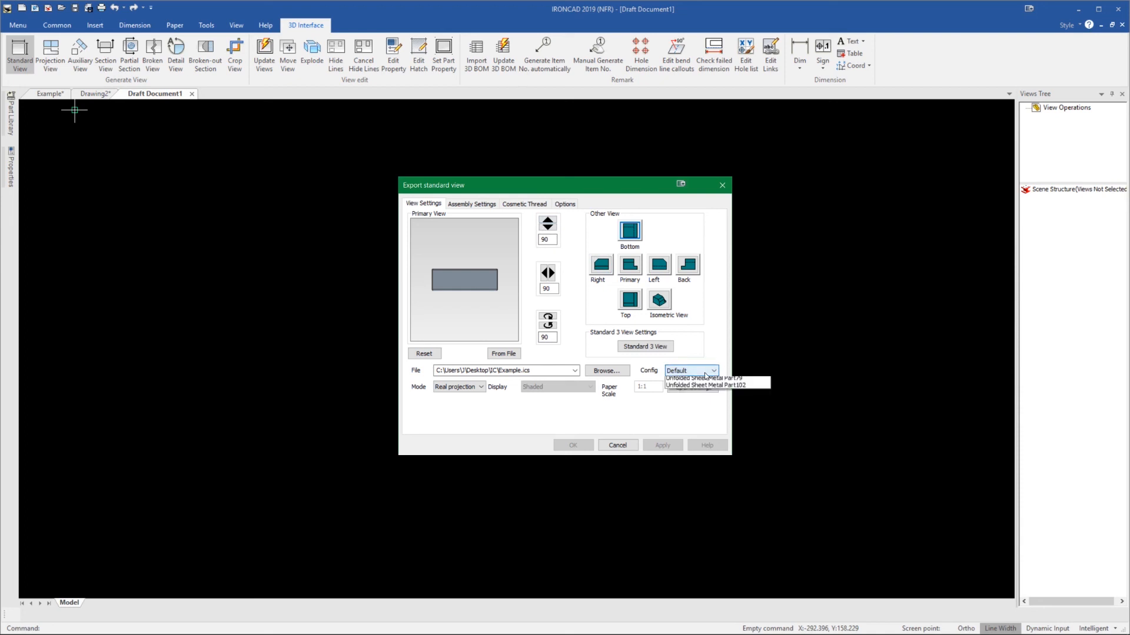
{"action": "left_click", "coordinate": [711, 396]}
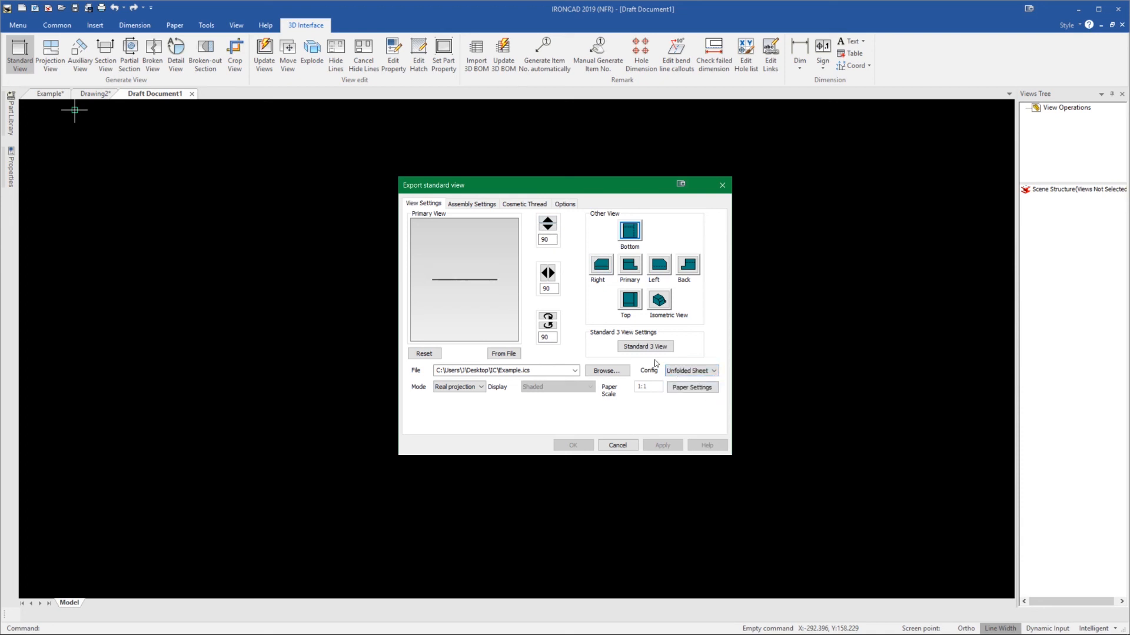
{"action": "left_click", "coordinate": [632, 303]}
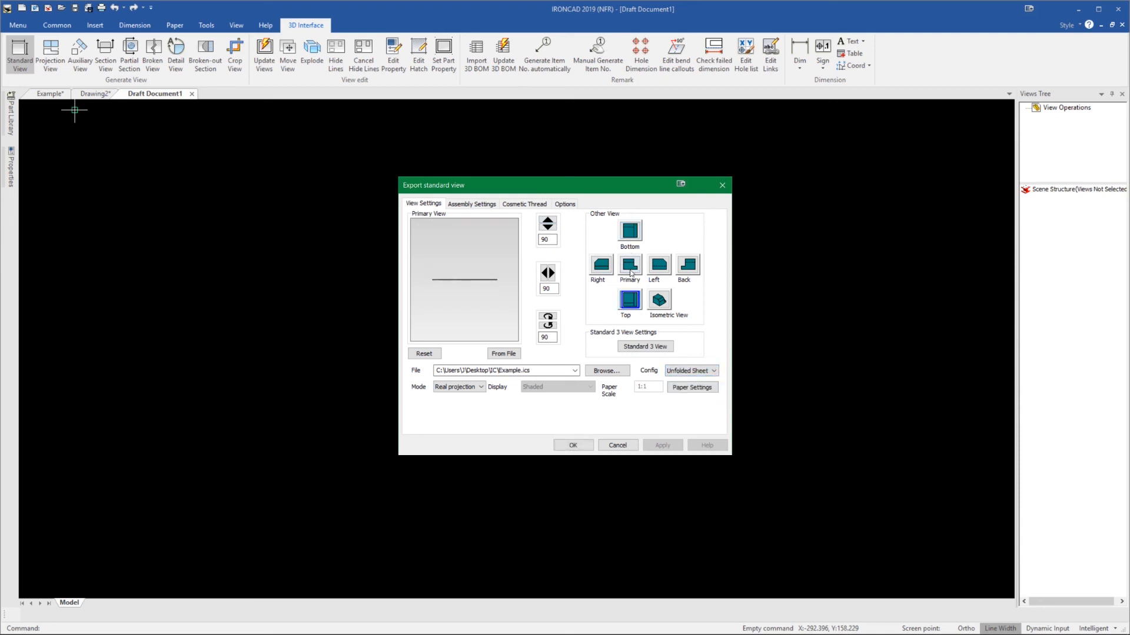
{"action": "left_click", "coordinate": [552, 232]}
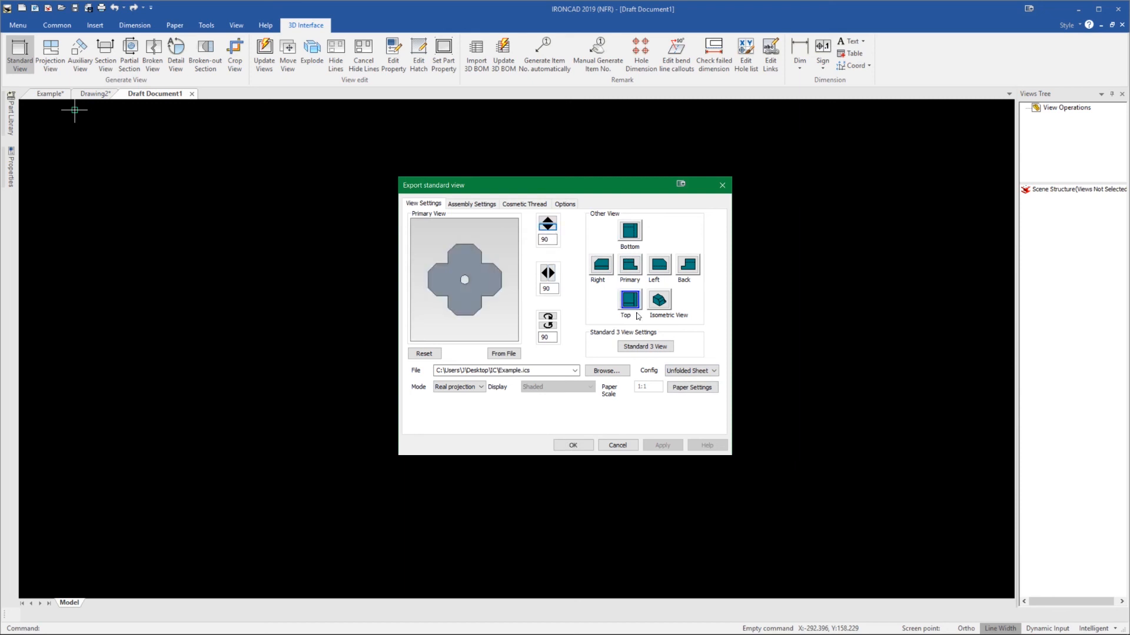
{"action": "left_click", "coordinate": [630, 265]}
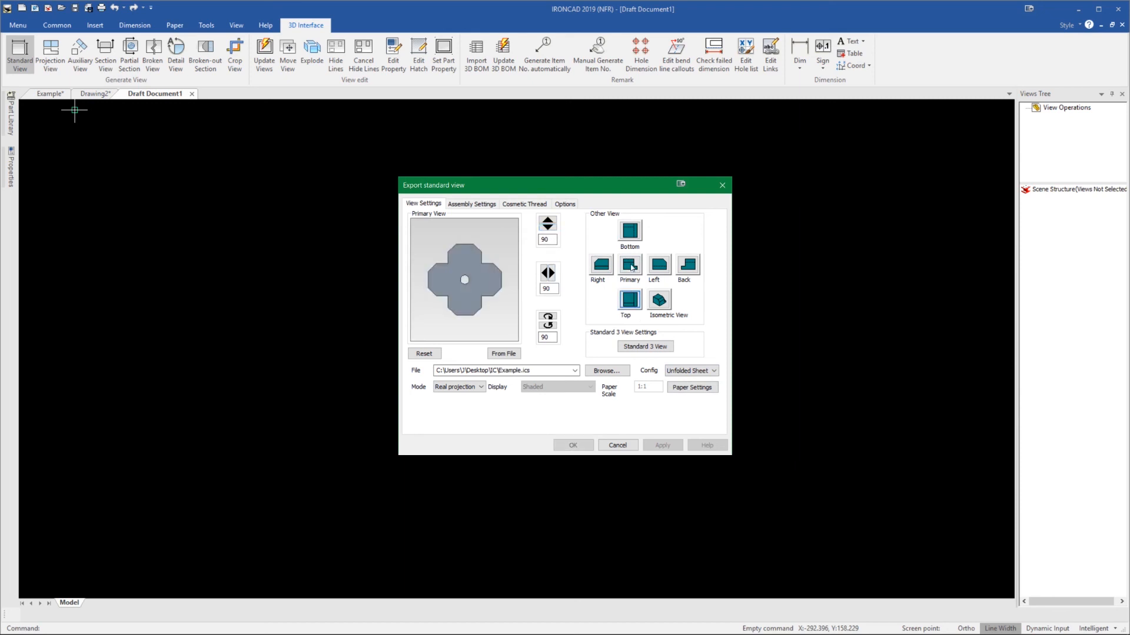
Include bend lines with their annotations in the projection and place the primary view at the drawing origin
{"action": "left_click", "coordinate": [562, 205]}
{"action": "left_click", "coordinate": [414, 319]}
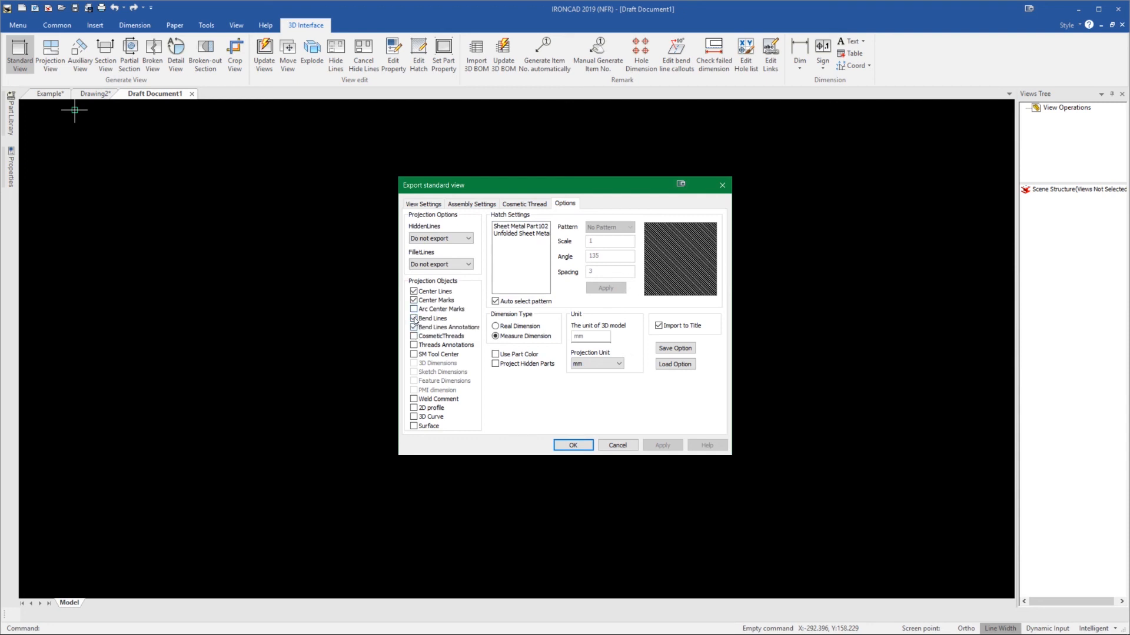
{"action": "left_click", "coordinate": [563, 444]}
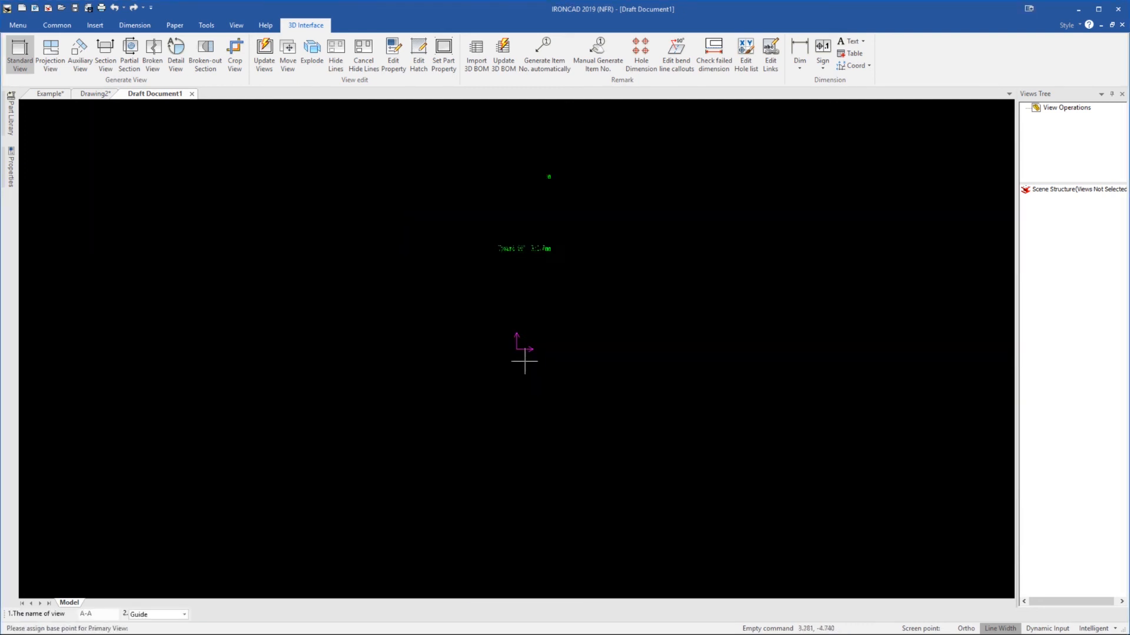
{"action": "scroll", "coordinate": [512, 182], "scroll_direction": "up", "scroll_amount": 5}
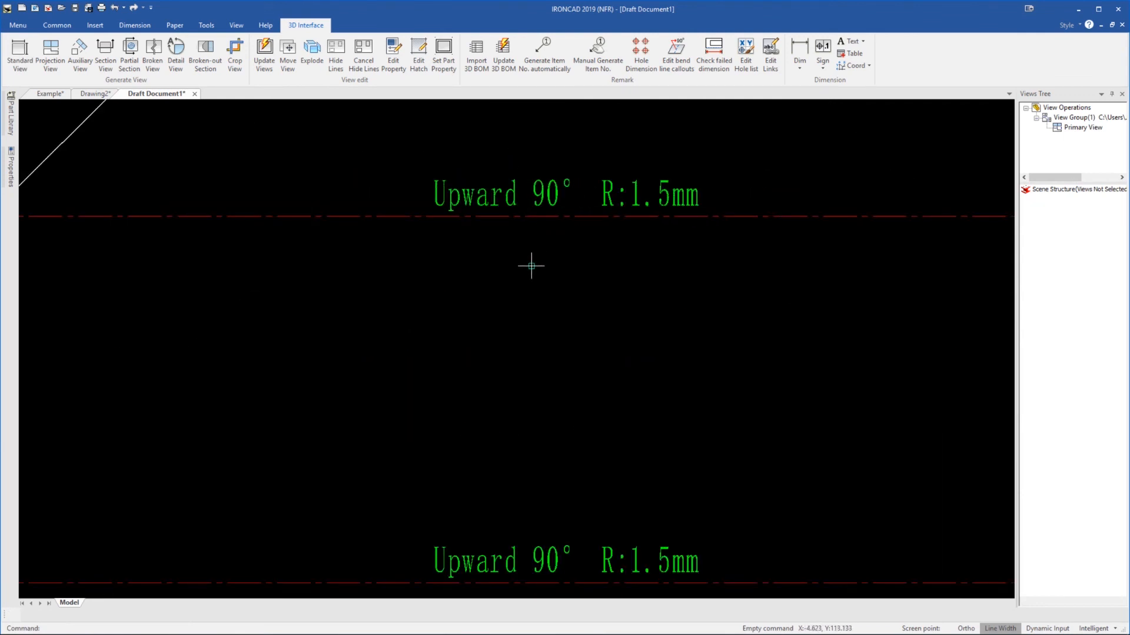
Examine the flat pattern's outline, central hole, bend lines and bend annotations in the draft view
{"action": "scroll", "coordinate": [533, 274], "scroll_direction": "down", "scroll_amount": 4}
{"action": "scroll", "coordinate": [517, 297], "scroll_direction": "down", "scroll_amount": 4}
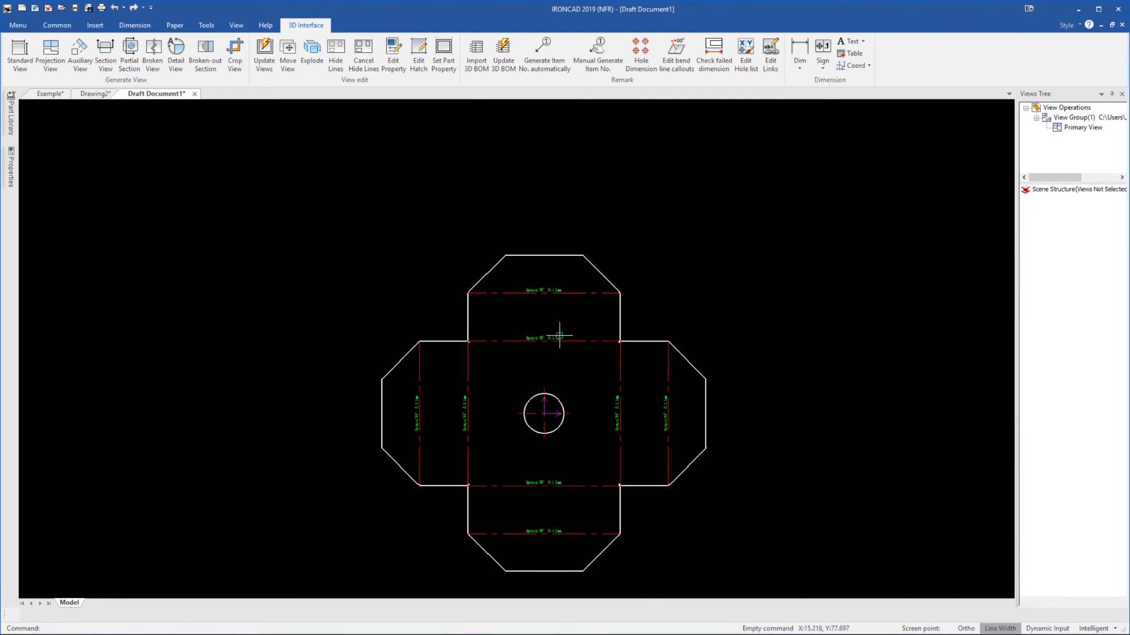
{"action": "left_click", "coordinate": [564, 489]}
{"action": "scroll", "coordinate": [580, 523], "scroll_direction": "up", "scroll_amount": 3}
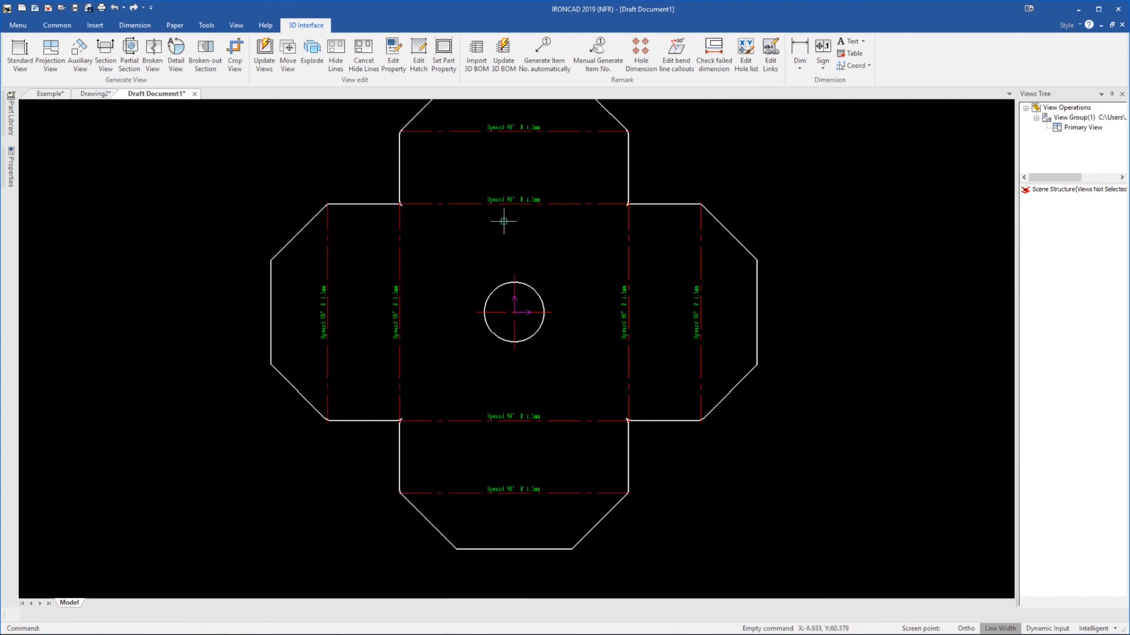
{"action": "scroll", "coordinate": [504, 222], "scroll_direction": "down", "scroll_amount": 2}
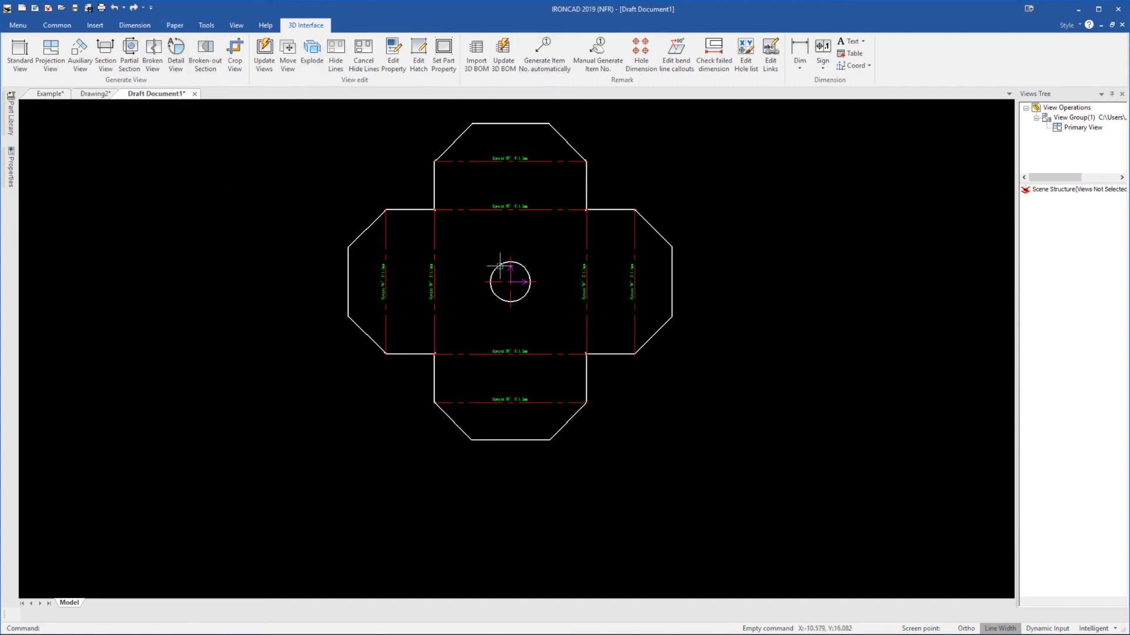
{"action": "scroll", "coordinate": [559, 265], "scroll_direction": "up", "scroll_amount": 3}
{"action": "scroll", "coordinate": [565, 235], "scroll_direction": "down", "scroll_amount": 5}
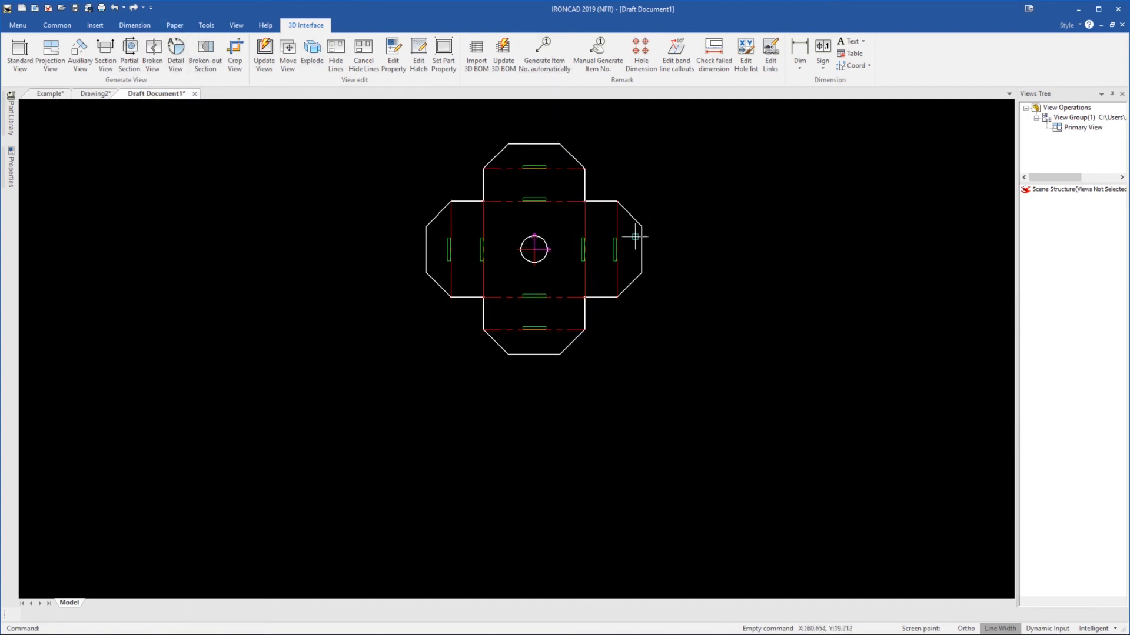
{"action": "scroll", "coordinate": [630, 174], "scroll_direction": "up", "scroll_amount": 2}
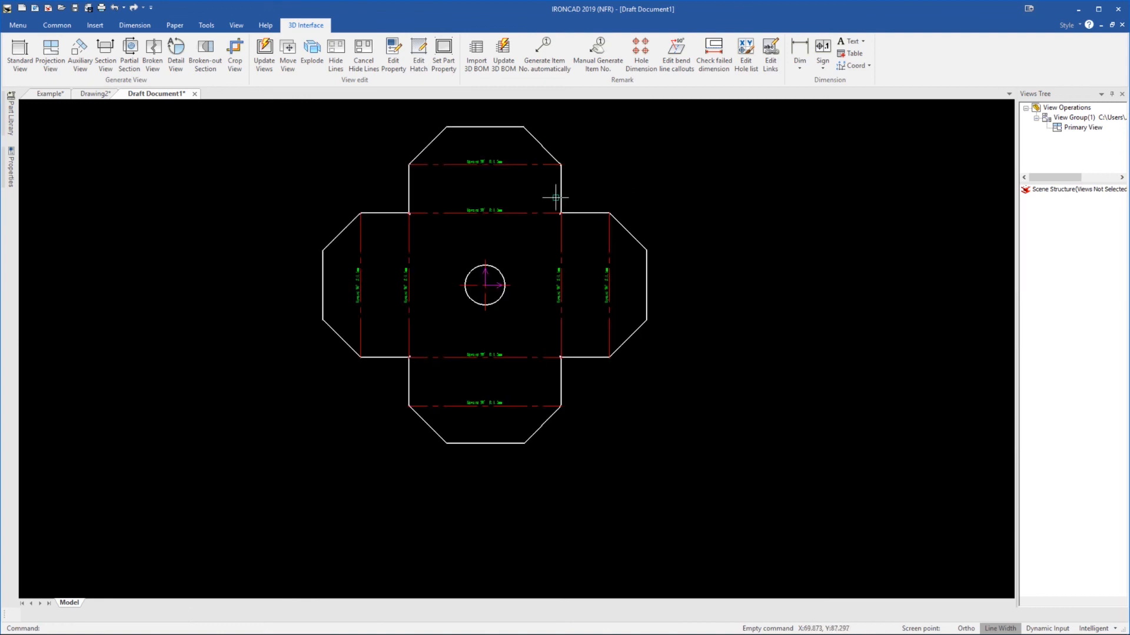
Return to the Example scene and turn off Unfold for the flat part to restore its folded shape
{"action": "left_click", "coordinate": [51, 94]}
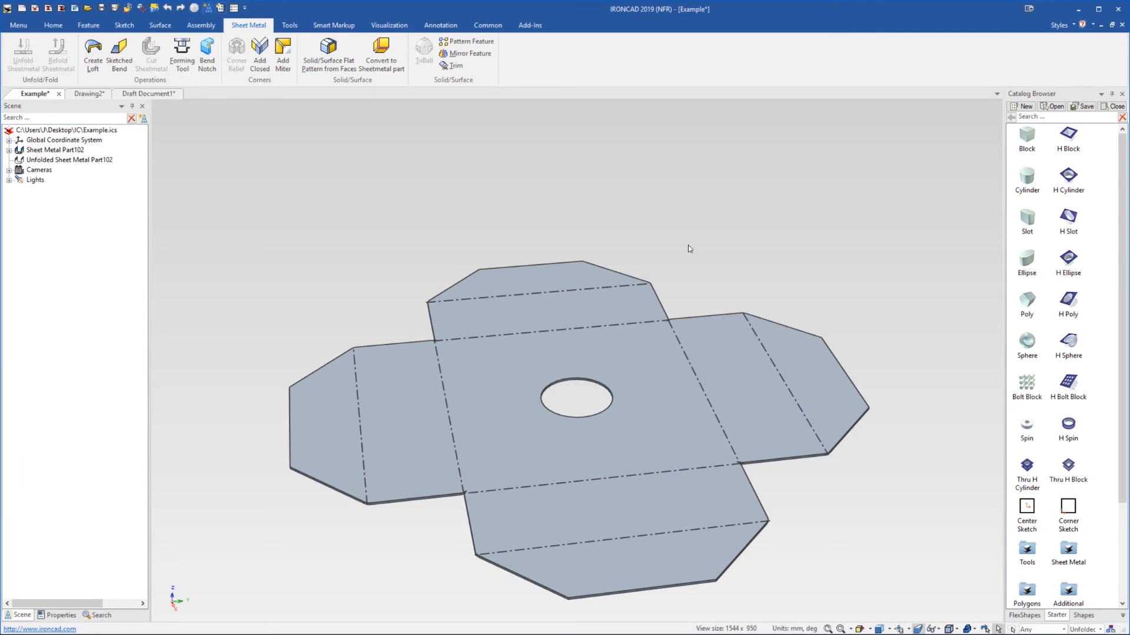
{"action": "scroll", "coordinate": [597, 320], "scroll_direction": "down", "scroll_amount": 3}
{"action": "left_click", "coordinate": [633, 366]}
{"action": "right_click", "coordinate": [621, 358]}
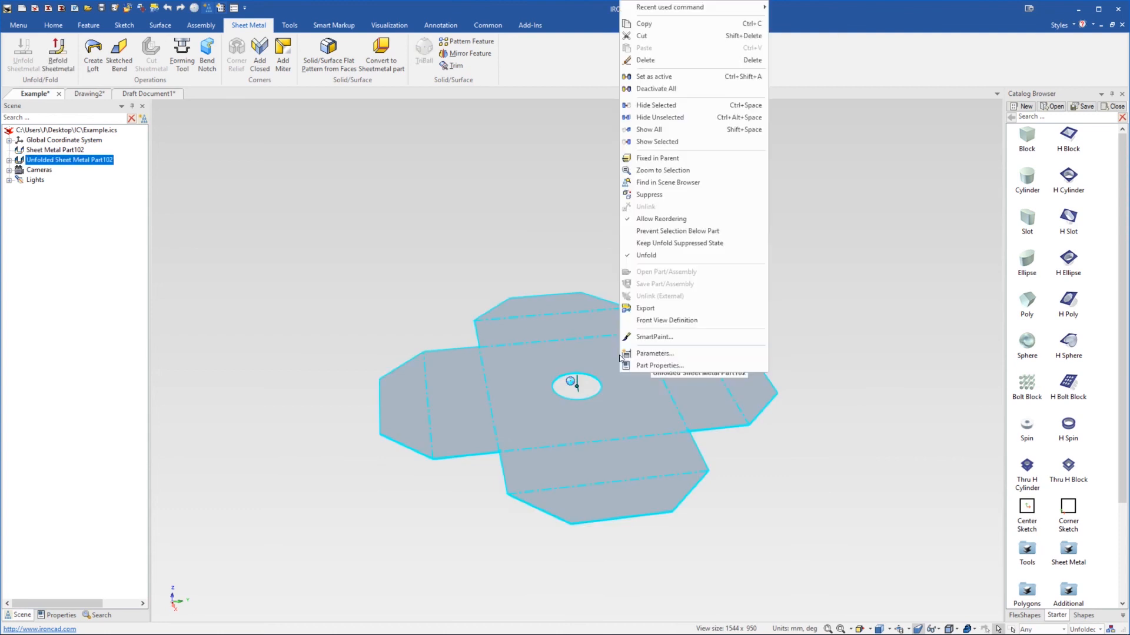
{"action": "left_click", "coordinate": [695, 256]}
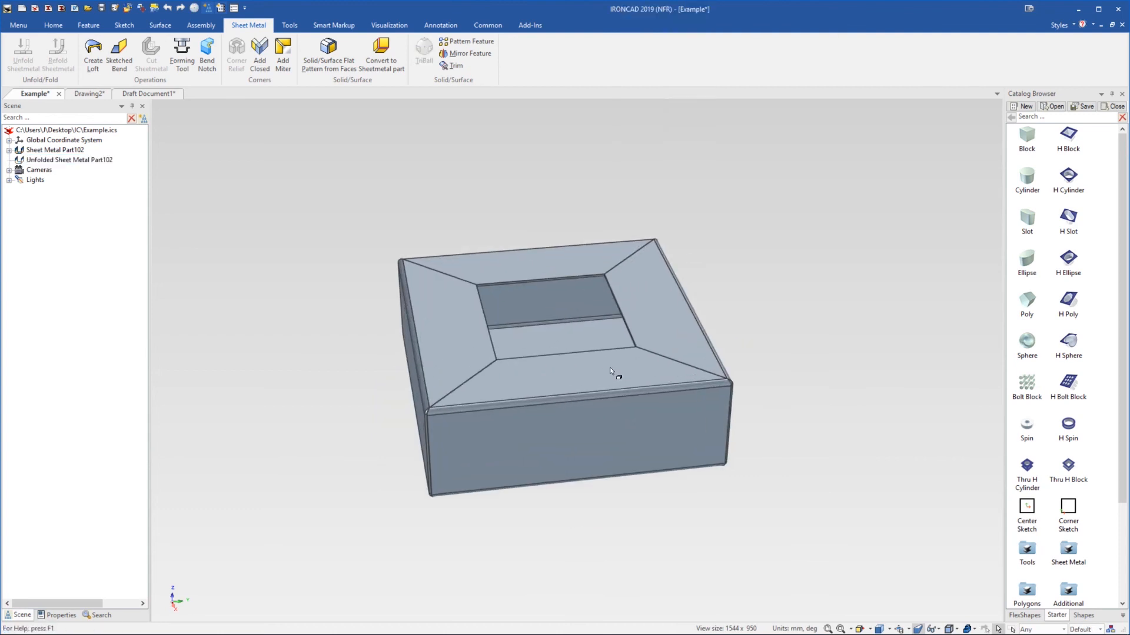